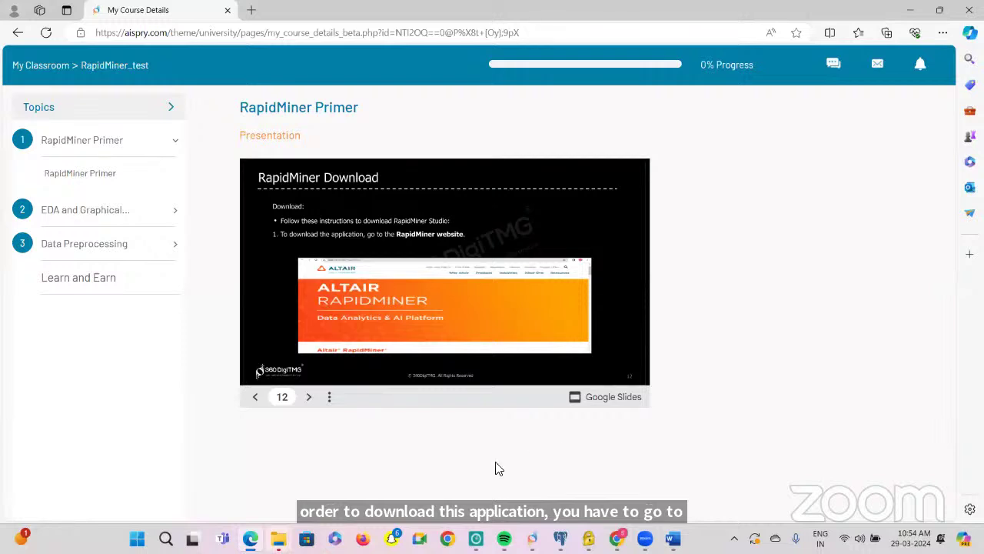
{"action": "left_click", "coordinate": [446, 538]}
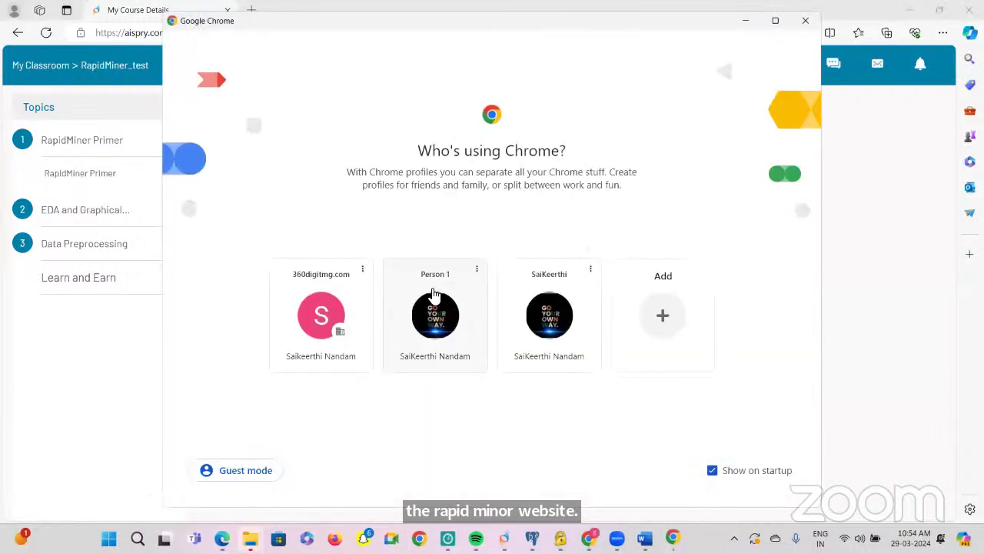
{"action": "left_click", "coordinate": [436, 315]}
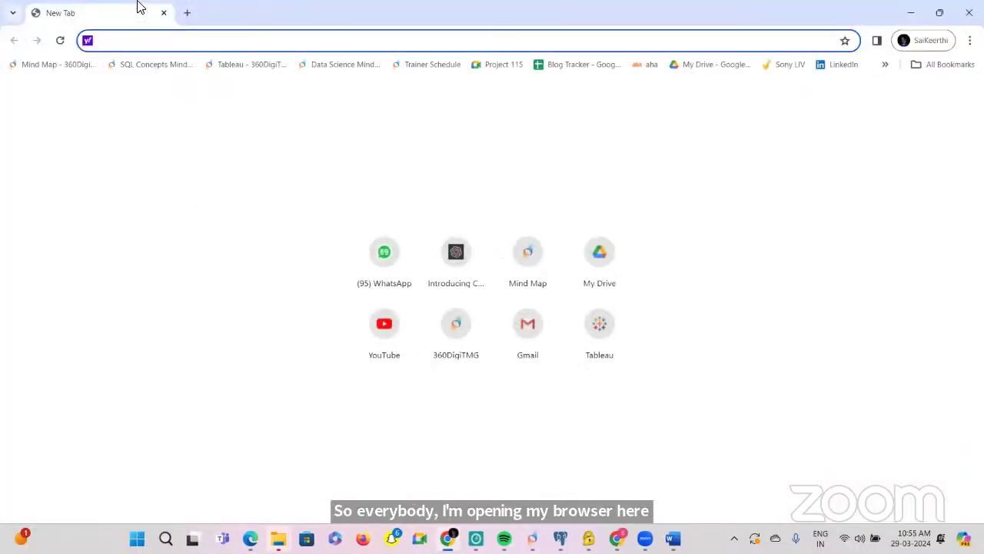
{"action": "type", "text": "www"}
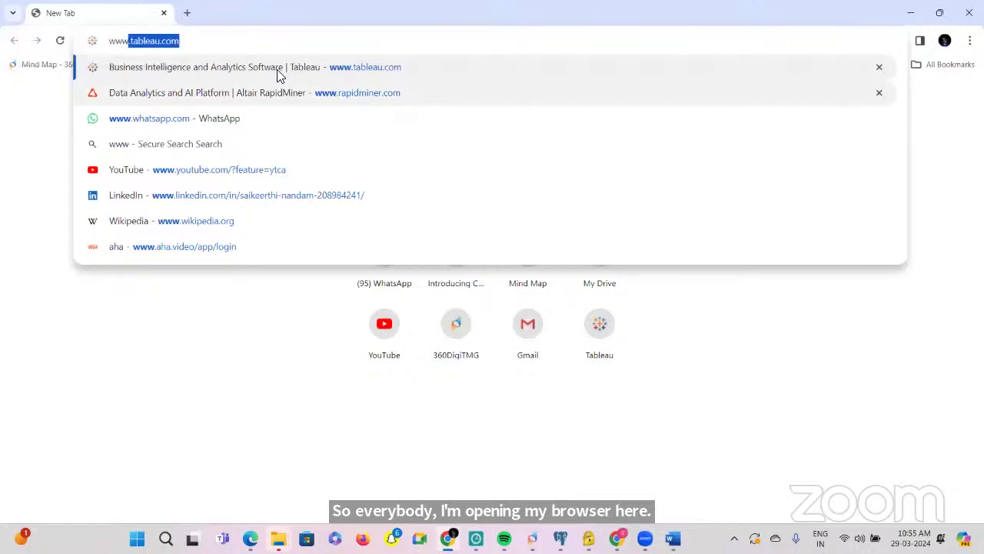
{"action": "type", "text": "."}
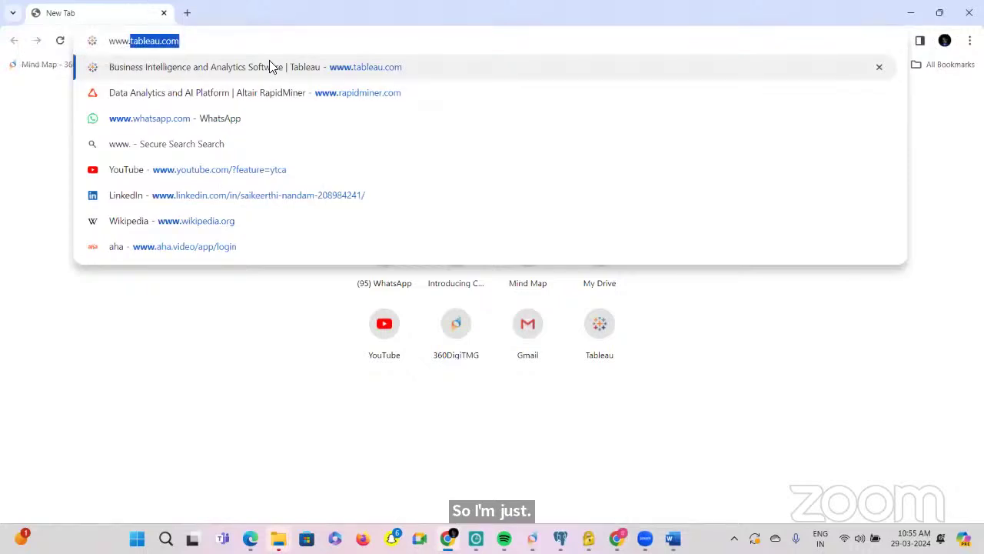
{"action": "type", "text": "rap"}
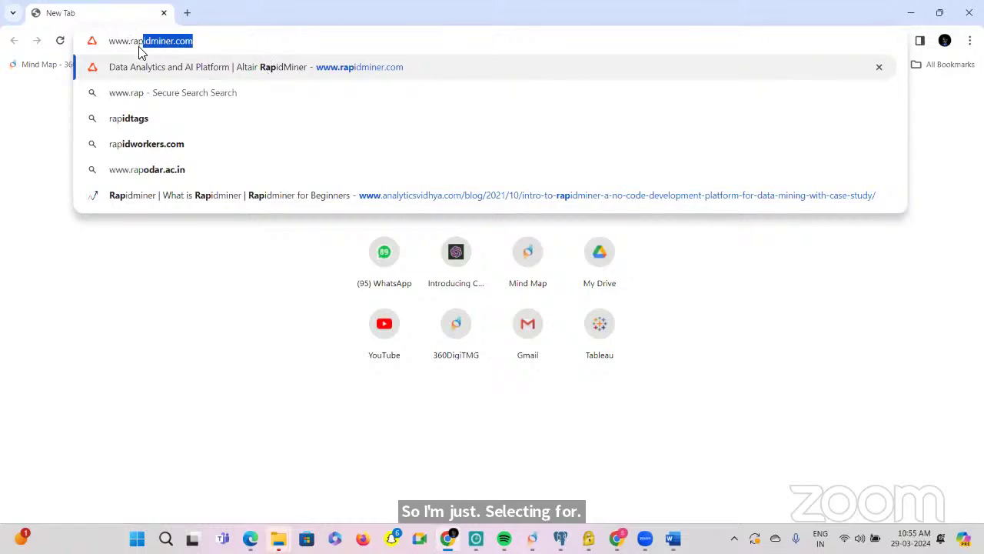
{"action": "left_click", "coordinate": [203, 42]}
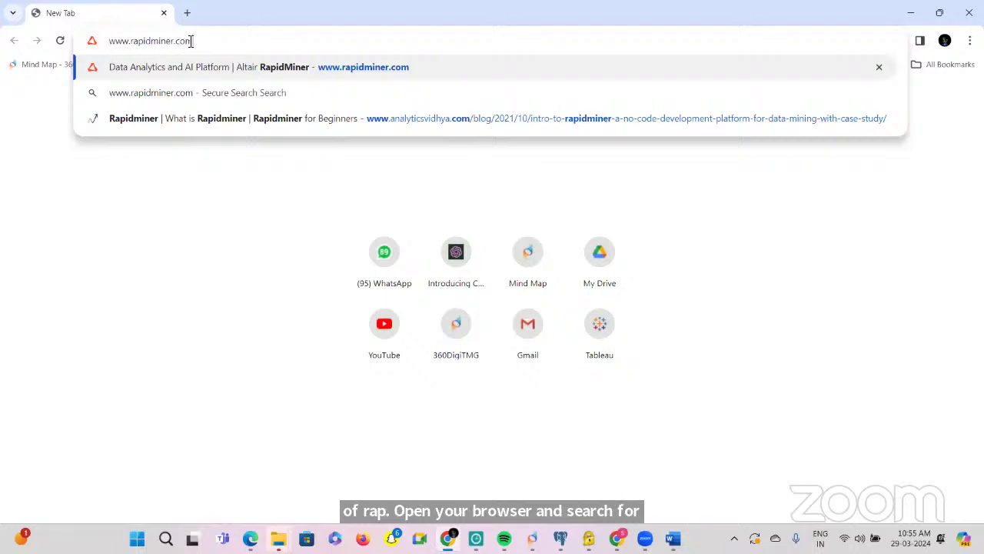
{"action": "key", "text": "Return"}
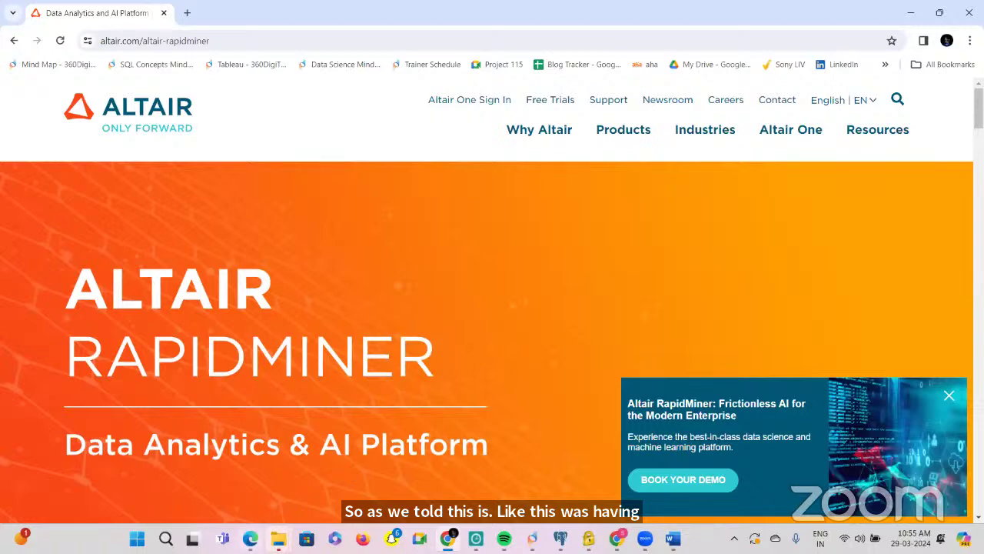
Step: Advance the RapidMiner Download slides in Edge to slide 13, and open Browse Product Trials from the Altair RapidMiner page in Chrome
{"action": "key", "text": "alt+Tab"}
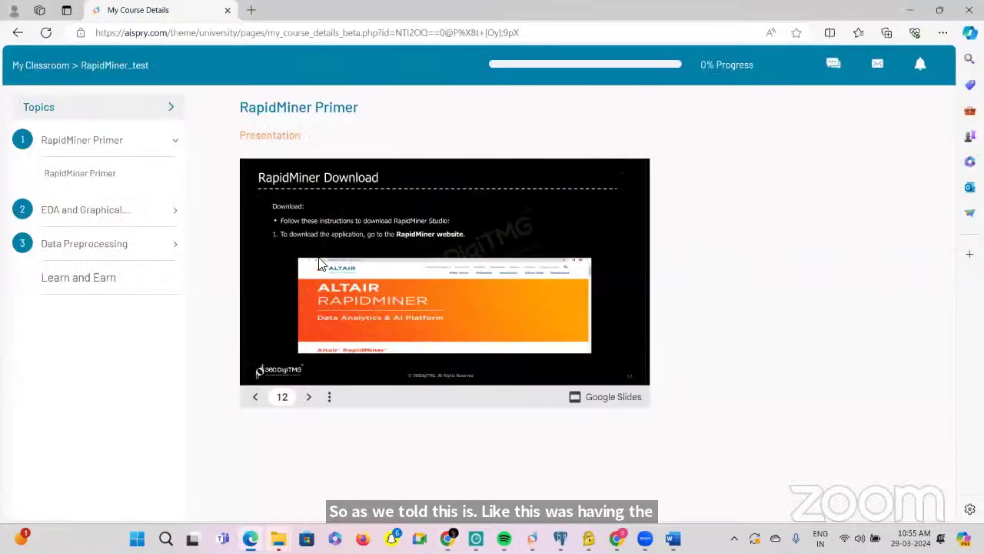
{"action": "left_click", "coordinate": [308, 397]}
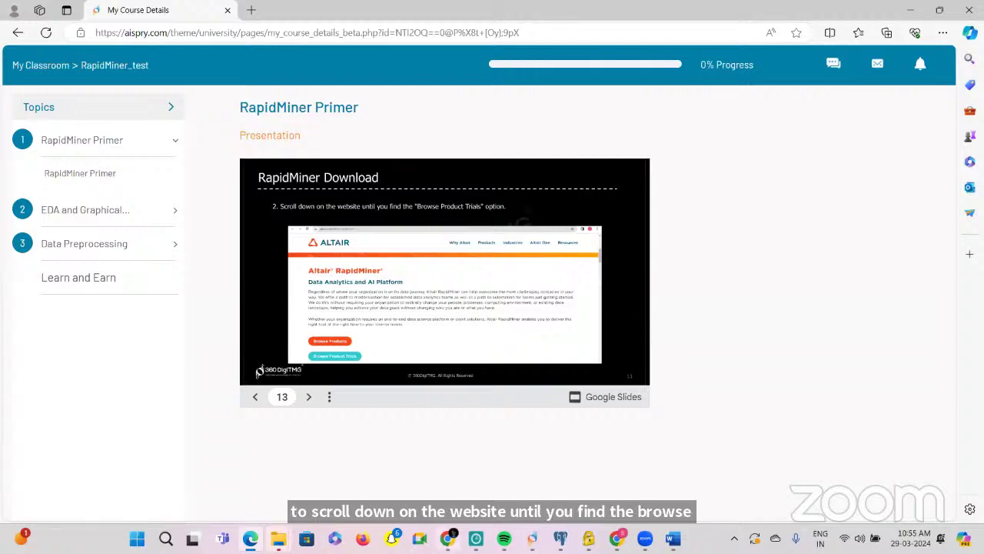
{"action": "key", "text": "alt+Tab"}
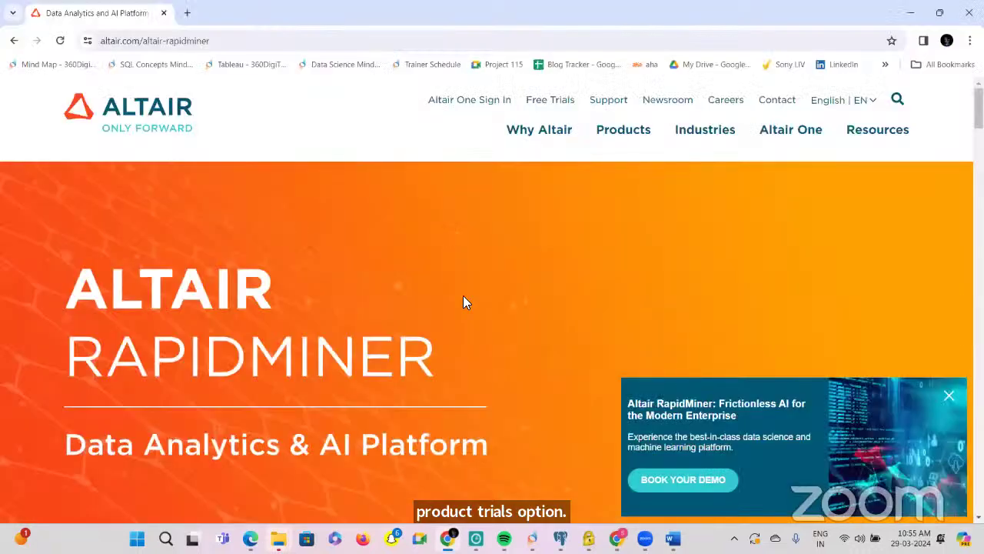
{"action": "scroll", "coordinate": [463, 297], "scroll_direction": "down", "scroll_amount": 3}
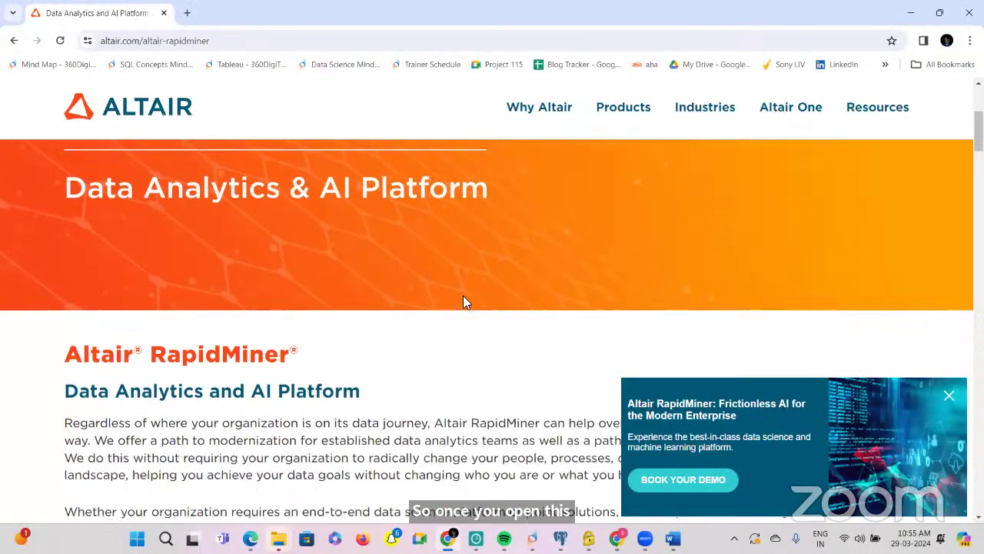
{"action": "scroll", "coordinate": [464, 296], "scroll_direction": "down", "scroll_amount": 4}
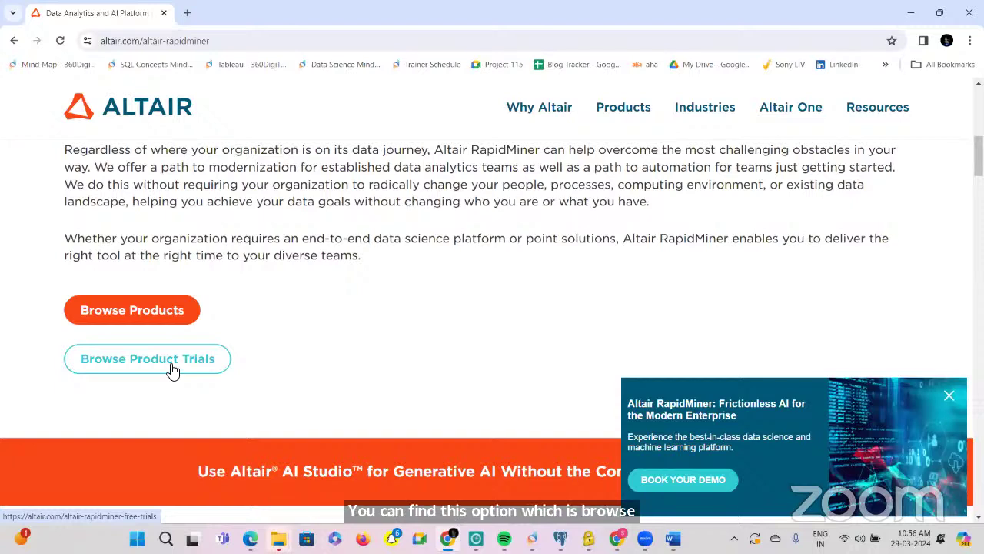
{"action": "left_click", "coordinate": [949, 397]}
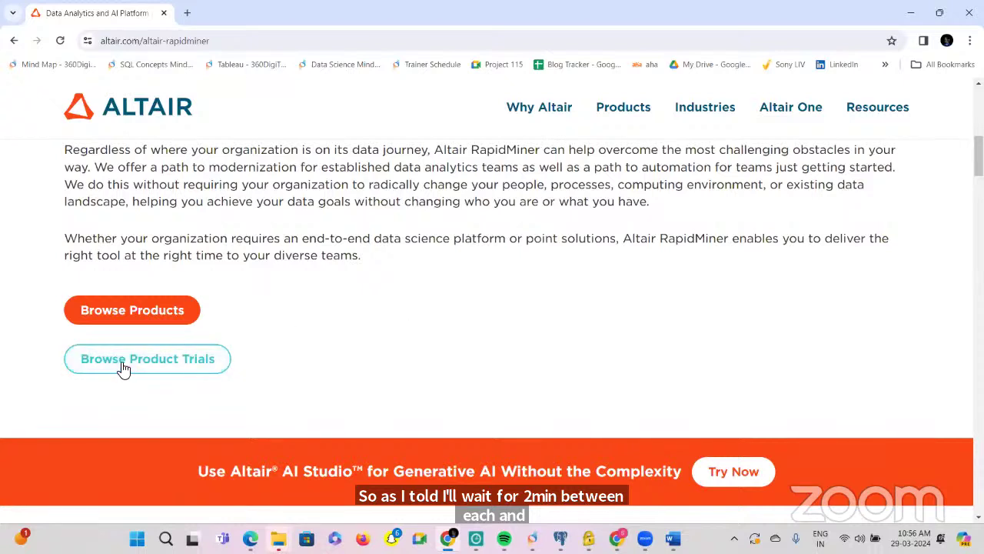
{"action": "left_click", "coordinate": [171, 363]}
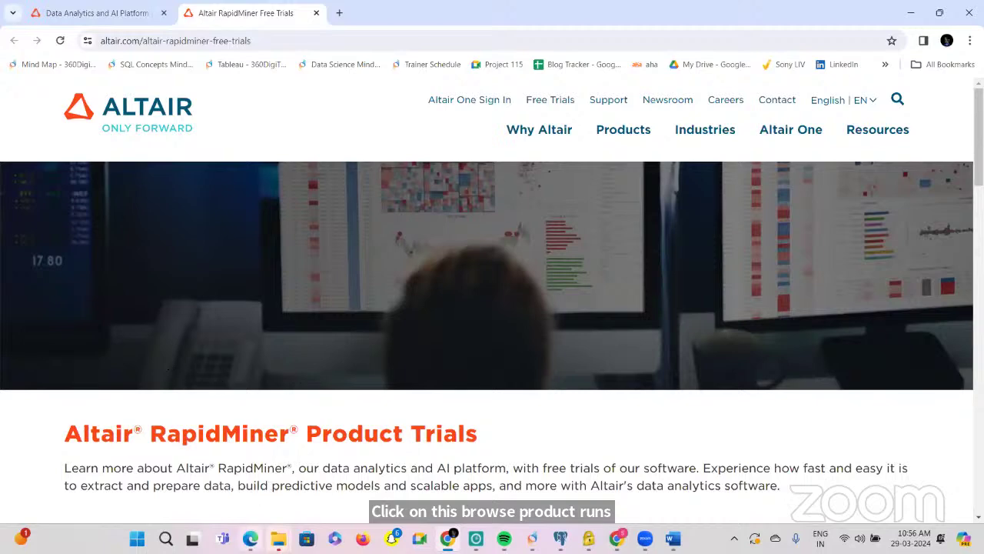
Step: Advance the course slides in Edge to slide 14, and locate the Altair AI Studio download on the Product Trials page in Chrome
{"action": "key", "text": "alt+Tab"}
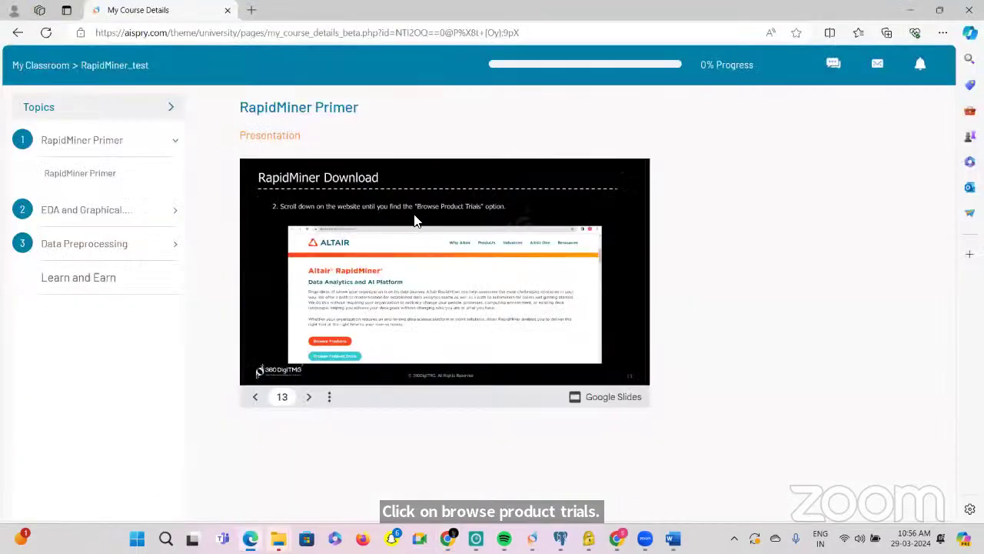
{"action": "left_click", "coordinate": [309, 397]}
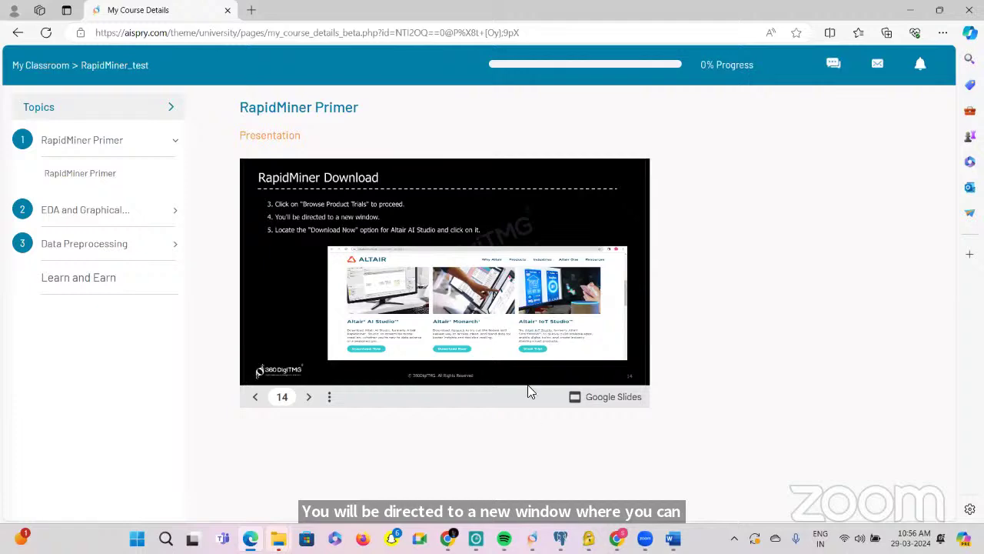
{"action": "left_click", "coordinate": [448, 538]}
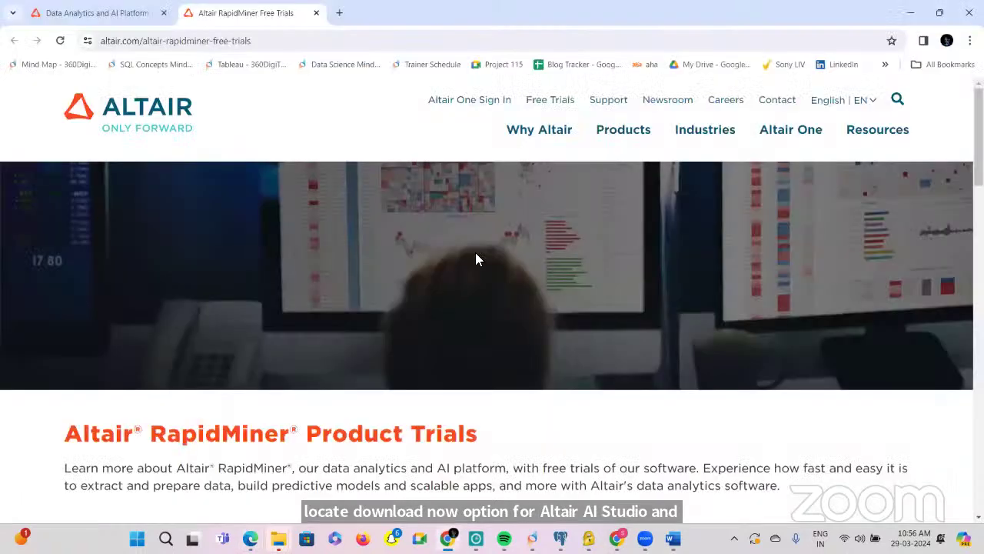
{"action": "left_click", "coordinate": [150, 20]}
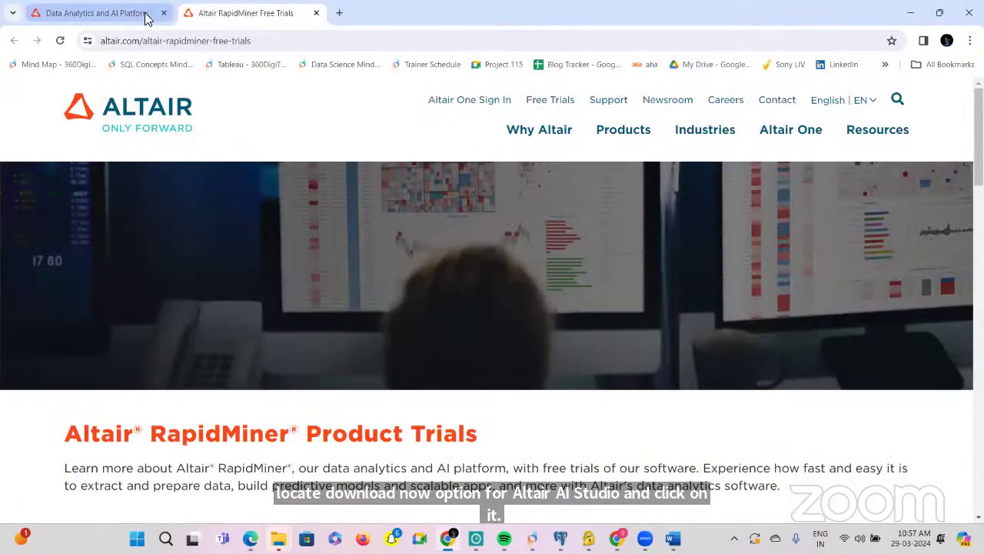
{"action": "scroll", "coordinate": [325, 212], "scroll_direction": "down", "scroll_amount": 1}
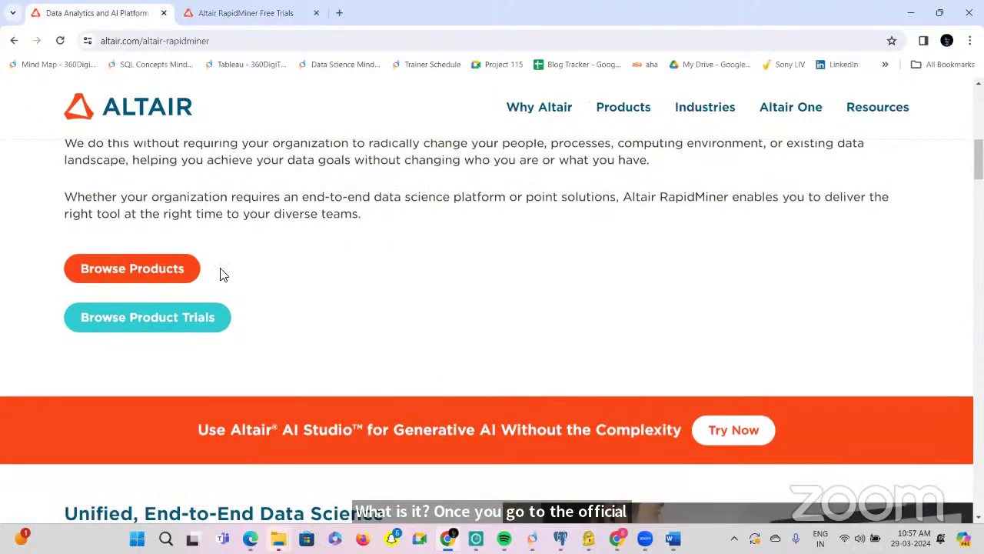
{"action": "left_click", "coordinate": [177, 326]}
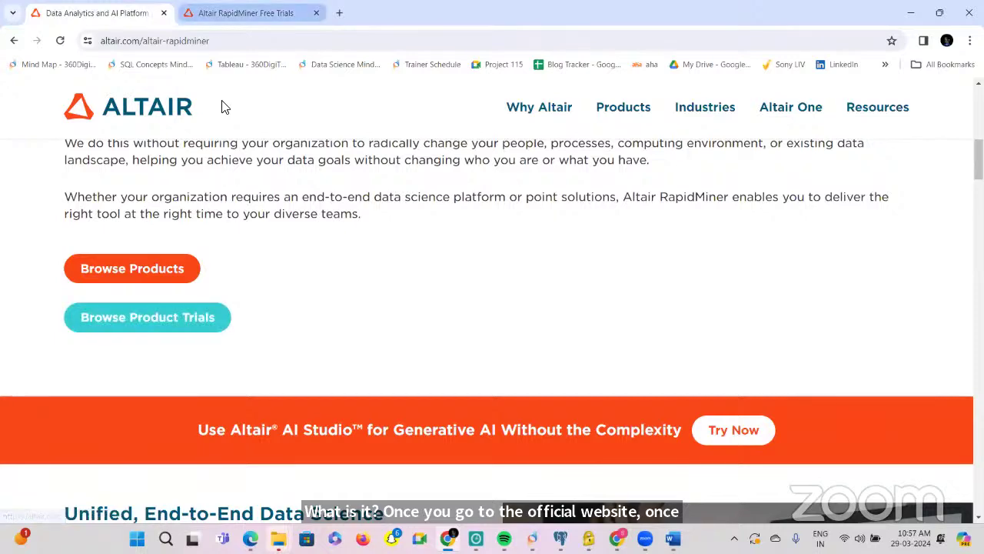
{"action": "scroll", "coordinate": [363, 309], "scroll_direction": "down", "scroll_amount": 5}
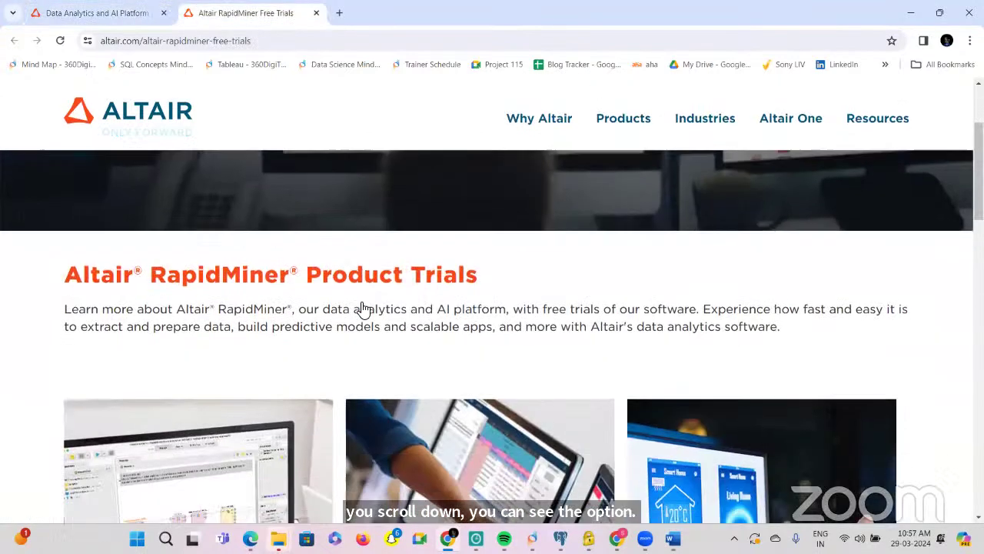
{"action": "scroll", "coordinate": [364, 309], "scroll_direction": "down", "scroll_amount": 1}
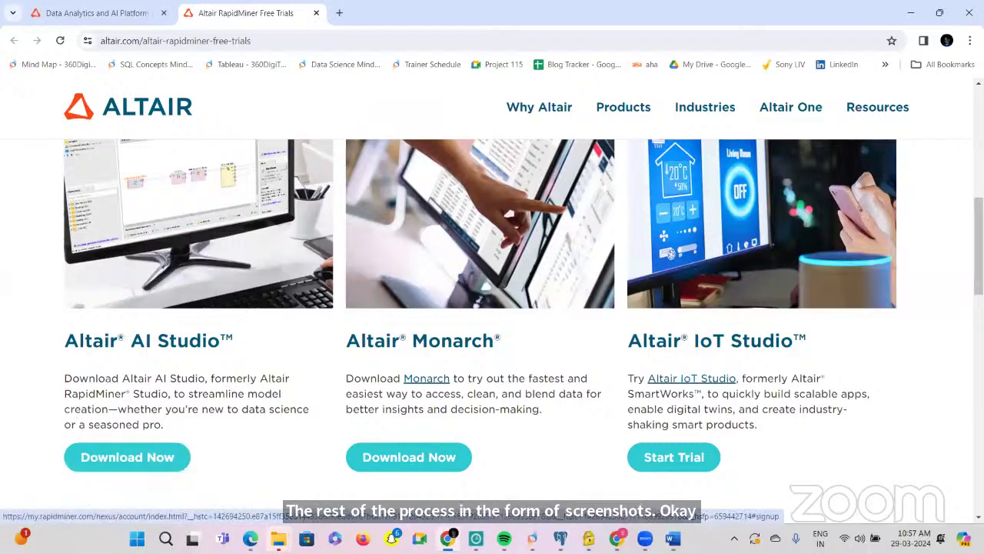
Step: Return to the course slides in Edge, view them in full screen up to slide 15, and leave full screen
{"action": "left_click", "coordinate": [280, 539]}
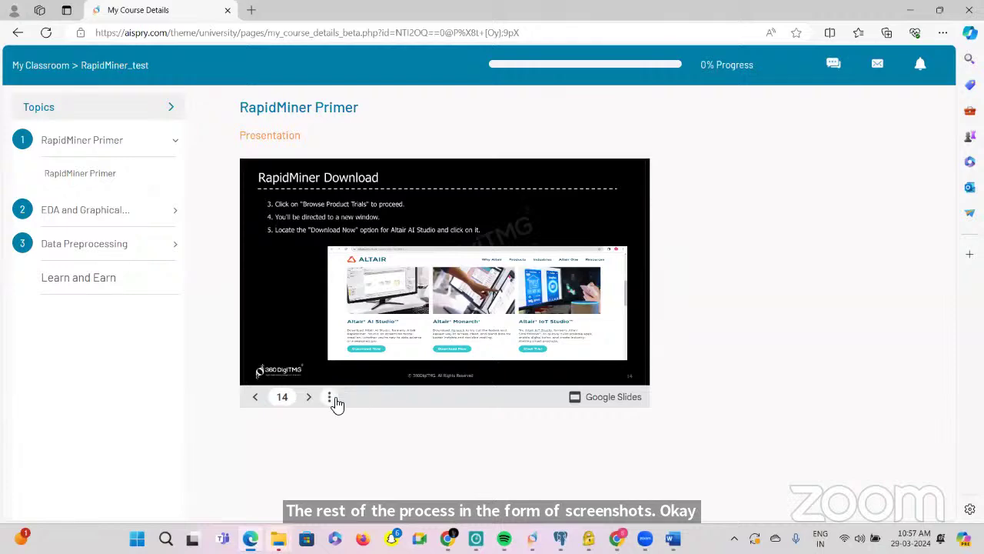
{"action": "left_click", "coordinate": [329, 397]}
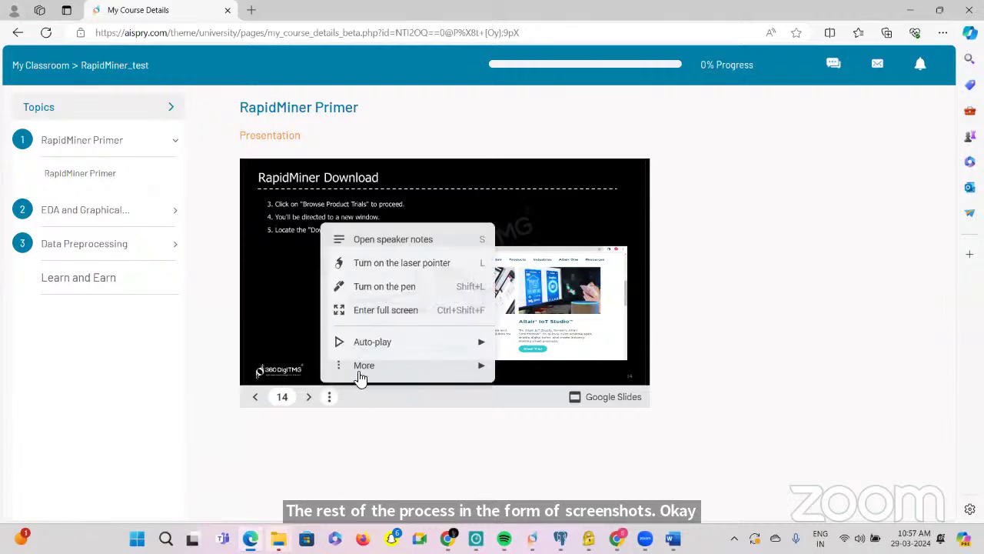
{"action": "left_click", "coordinate": [377, 327]}
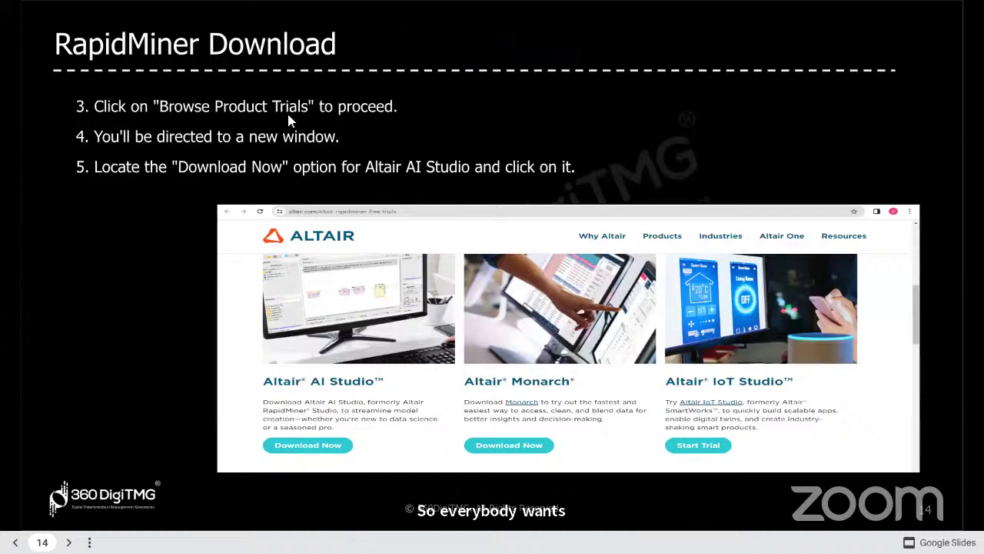
{"action": "left_click", "coordinate": [306, 450]}
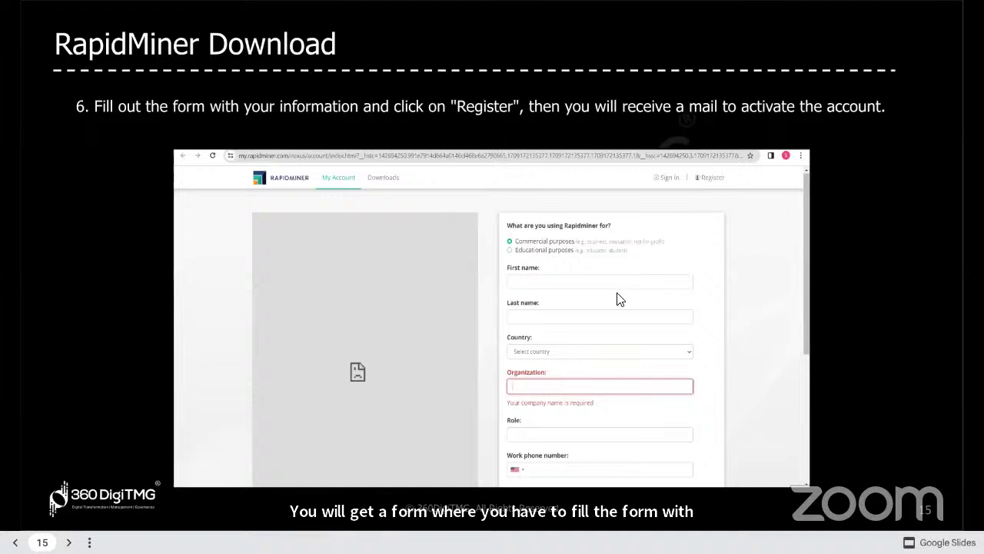
{"action": "key", "text": "Escape"}
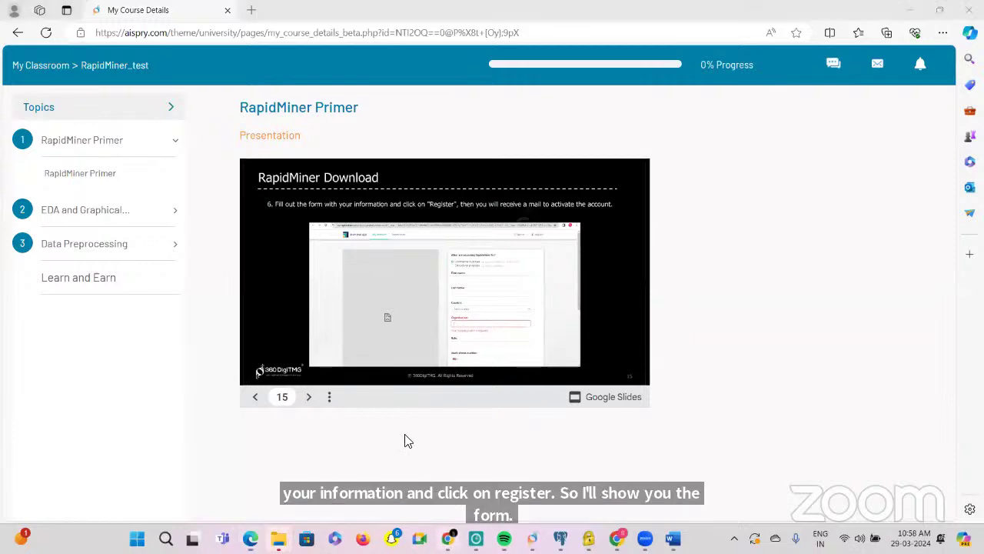
Step: Switch back to Chrome and start the Altair AI Studio download to open the RapidMiner registration form
{"action": "key", "text": "alt+Tab"}
{"action": "left_click", "coordinate": [159, 459]}
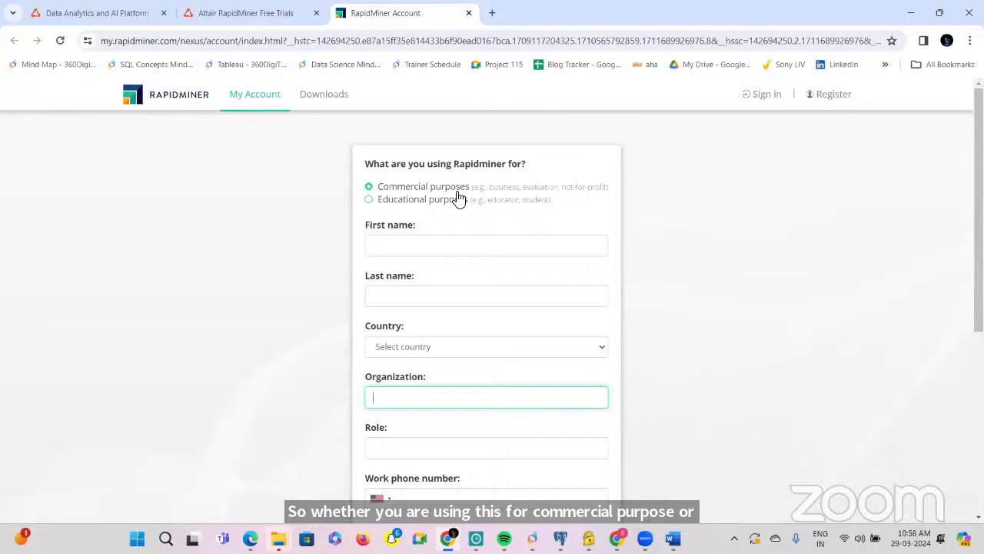
Step: Examine the registration form's fields, from first name, last name and country down to the password fields and the Register option
{"action": "left_click", "coordinate": [395, 248]}
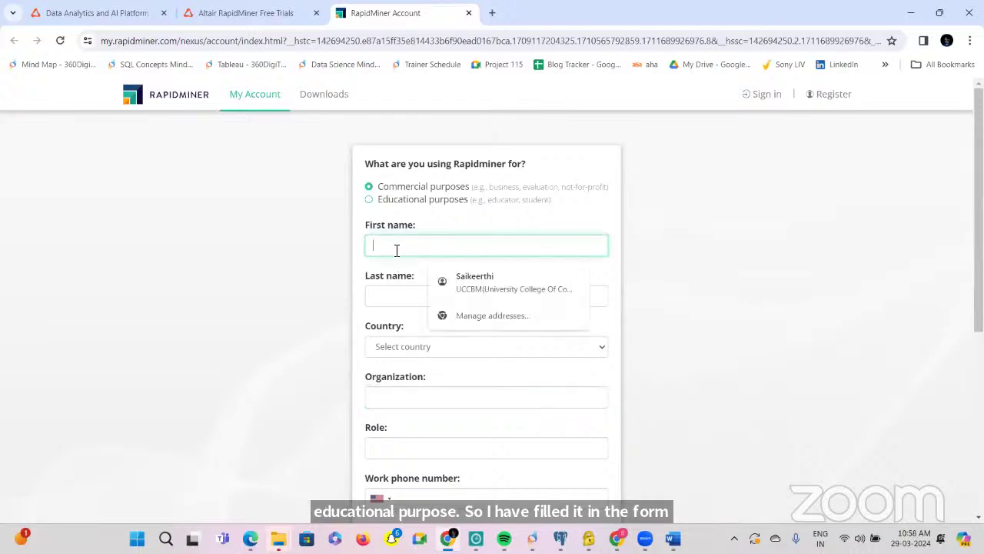
{"action": "left_click", "coordinate": [390, 292]}
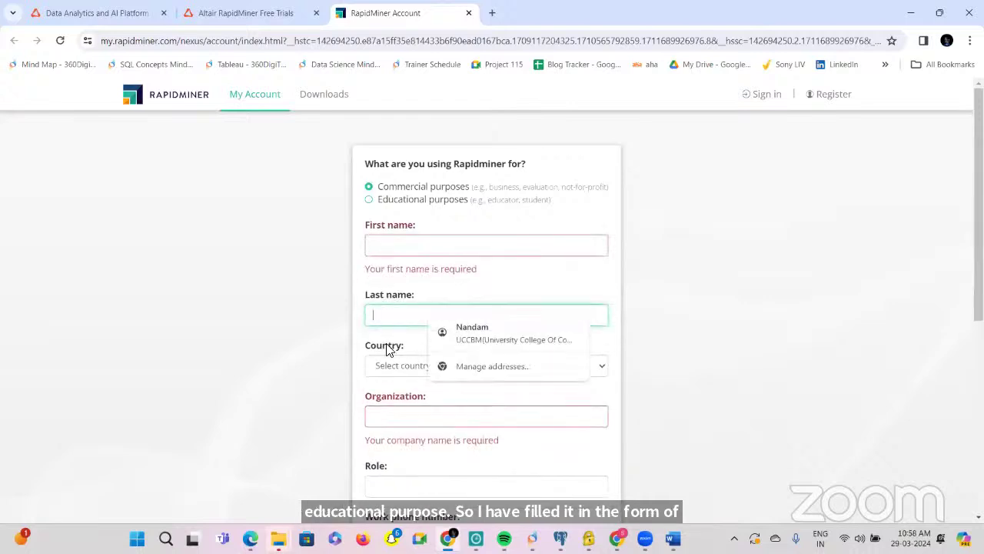
{"action": "left_click", "coordinate": [391, 367]}
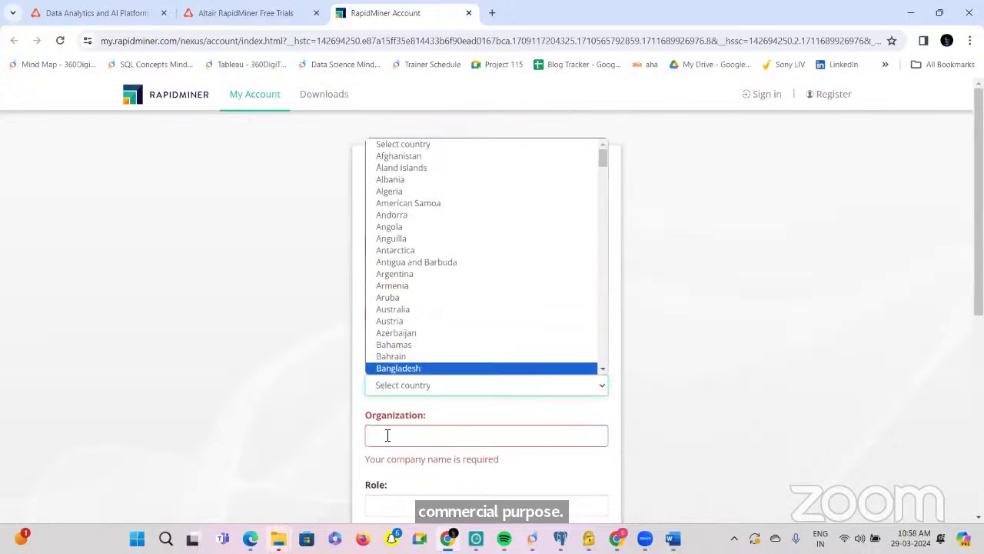
{"action": "scroll", "coordinate": [388, 435], "scroll_direction": "down", "scroll_amount": 1}
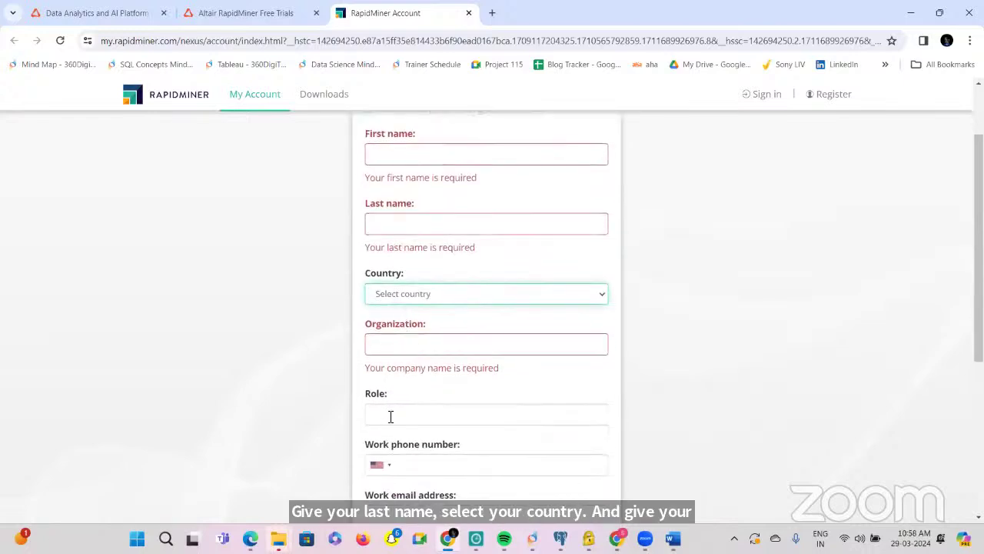
{"action": "scroll", "coordinate": [390, 415], "scroll_direction": "down", "scroll_amount": 1}
{"action": "scroll", "coordinate": [405, 411], "scroll_direction": "down", "scroll_amount": 1}
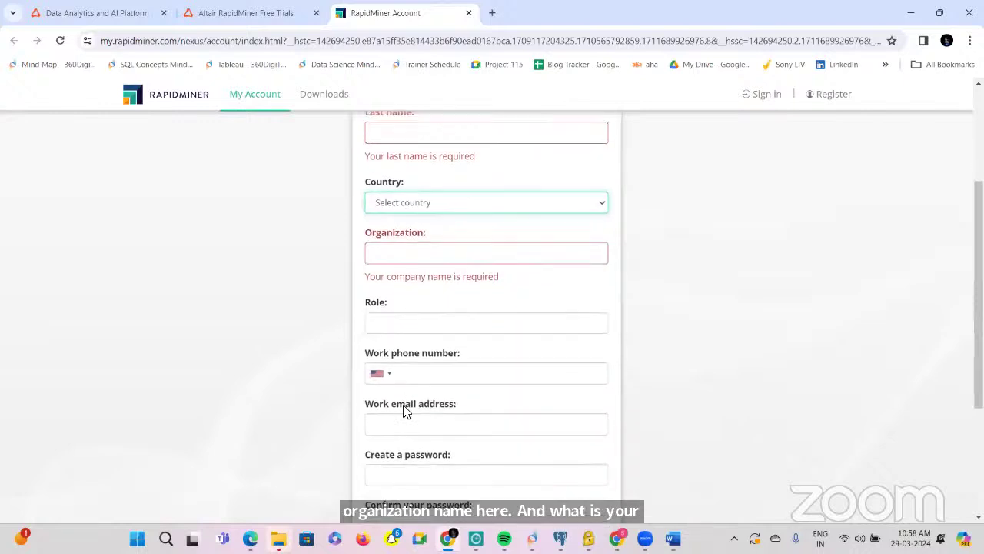
{"action": "scroll", "coordinate": [405, 400], "scroll_direction": "down", "scroll_amount": 1}
{"action": "scroll", "coordinate": [406, 388], "scroll_direction": "down", "scroll_amount": 1}
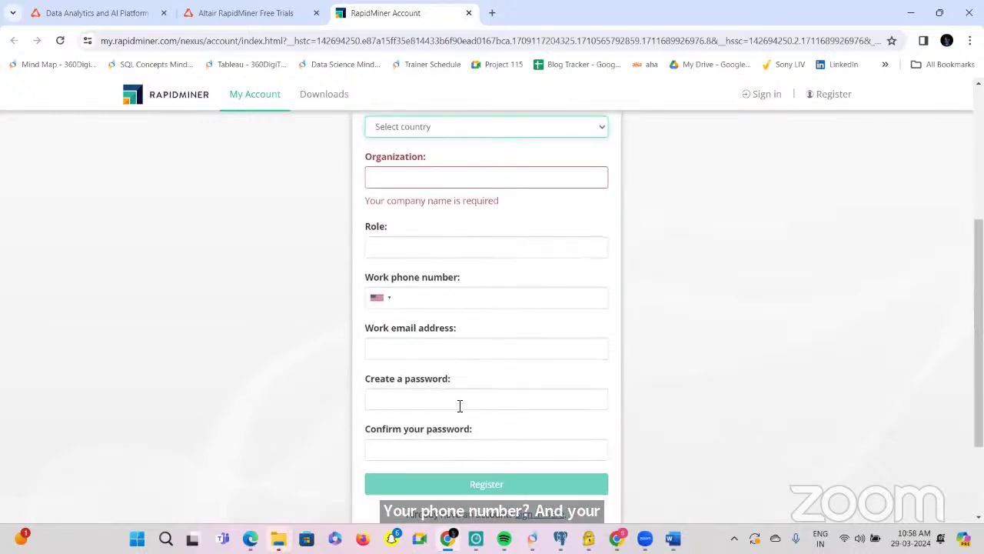
{"action": "scroll", "coordinate": [460, 406], "scroll_direction": "up", "scroll_amount": 3}
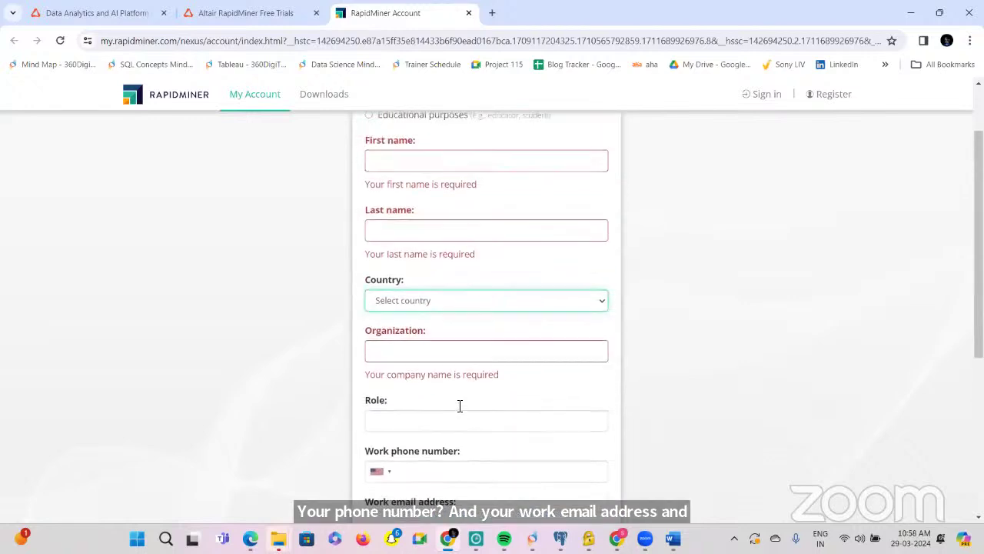
Step: Choose Educational purposes as the RapidMiner usage and review the form's fields, from first name down to password confirmation and registration
{"action": "scroll", "coordinate": [460, 405], "scroll_direction": "up", "scroll_amount": 2}
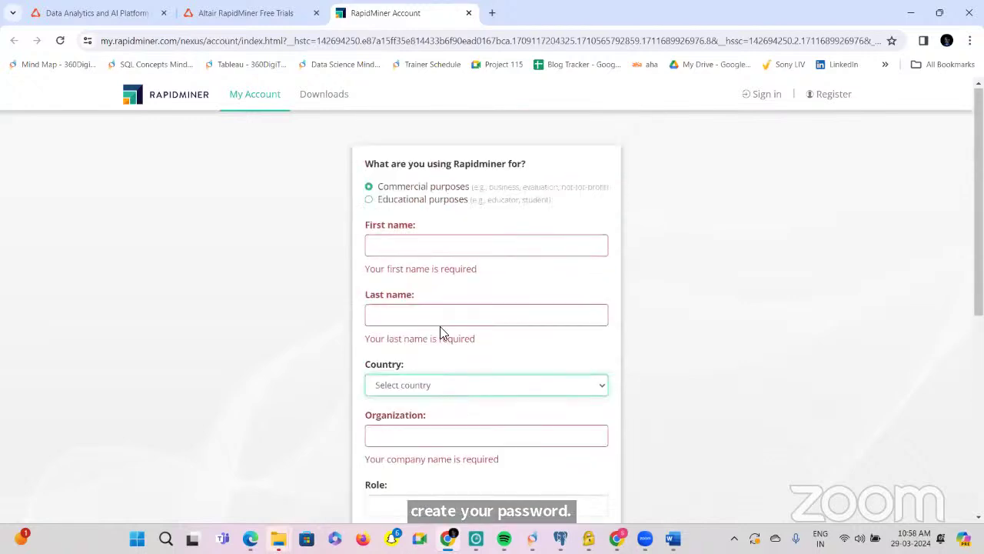
{"action": "left_click", "coordinate": [370, 200]}
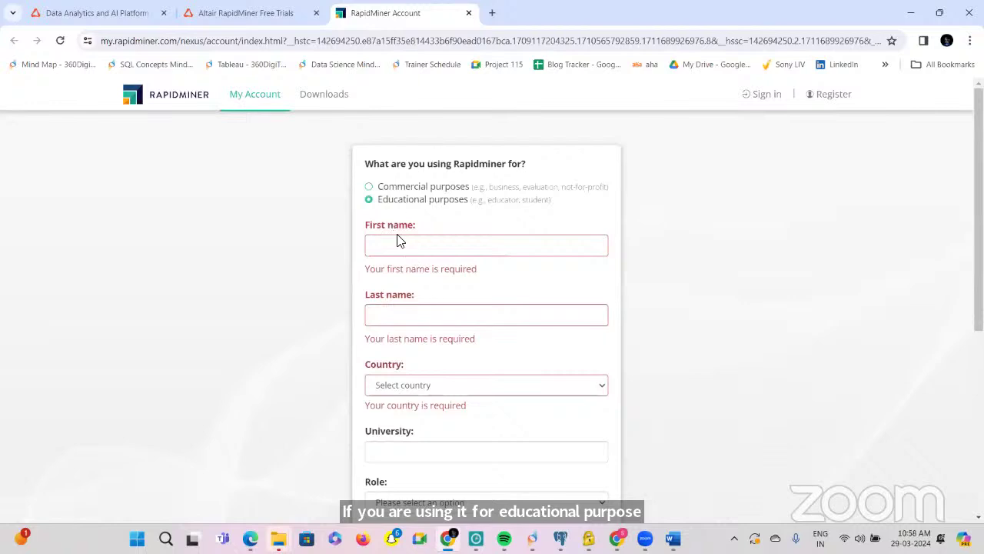
{"action": "scroll", "coordinate": [387, 386], "scroll_direction": "down", "scroll_amount": 1}
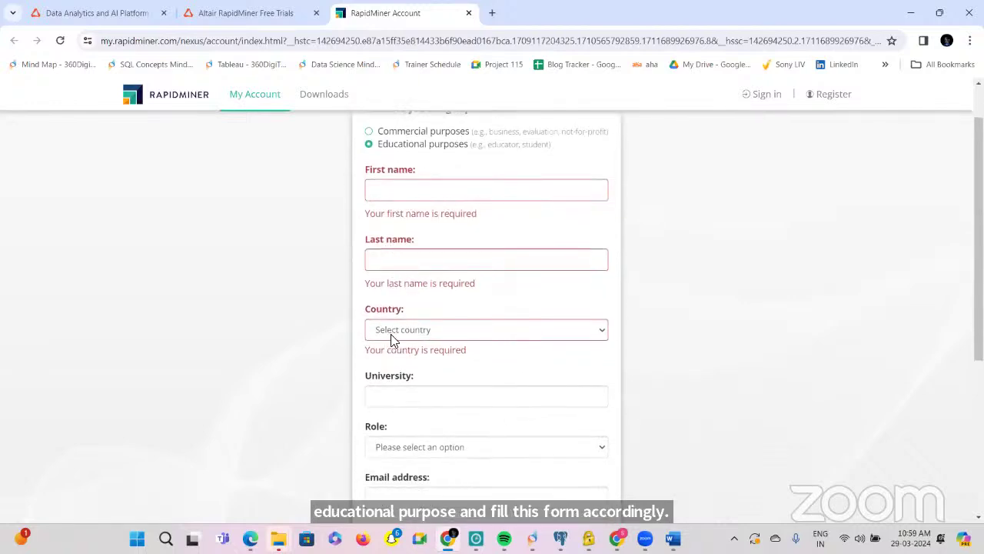
{"action": "scroll", "coordinate": [391, 334], "scroll_direction": "down", "scroll_amount": 2}
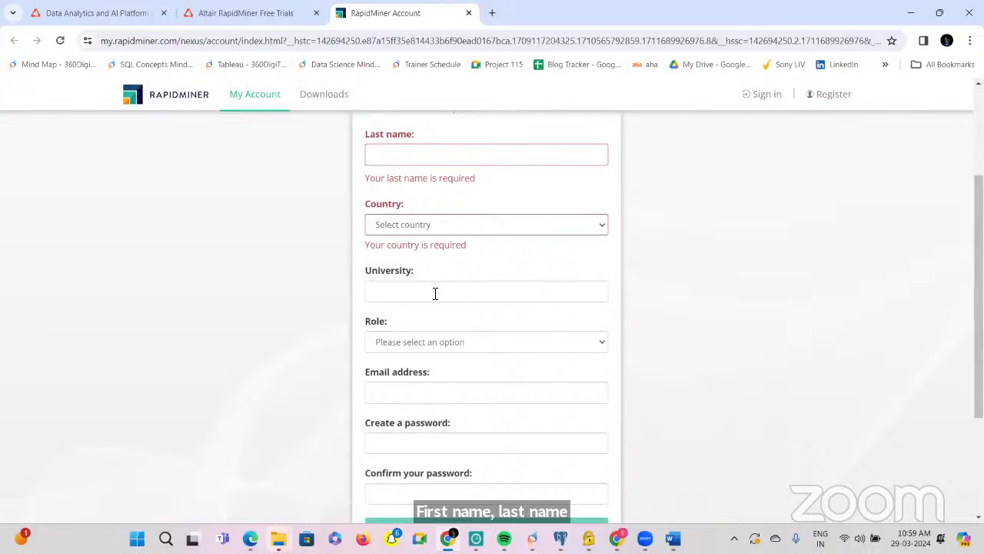
{"action": "scroll", "coordinate": [406, 341], "scroll_direction": "down", "scroll_amount": 3}
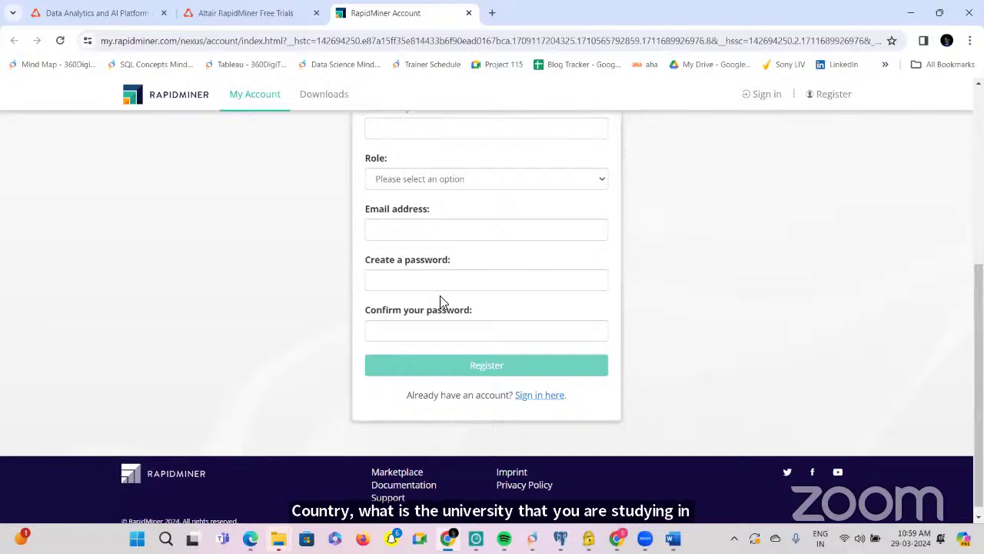
{"action": "scroll", "coordinate": [439, 302], "scroll_direction": "up", "scroll_amount": 5}
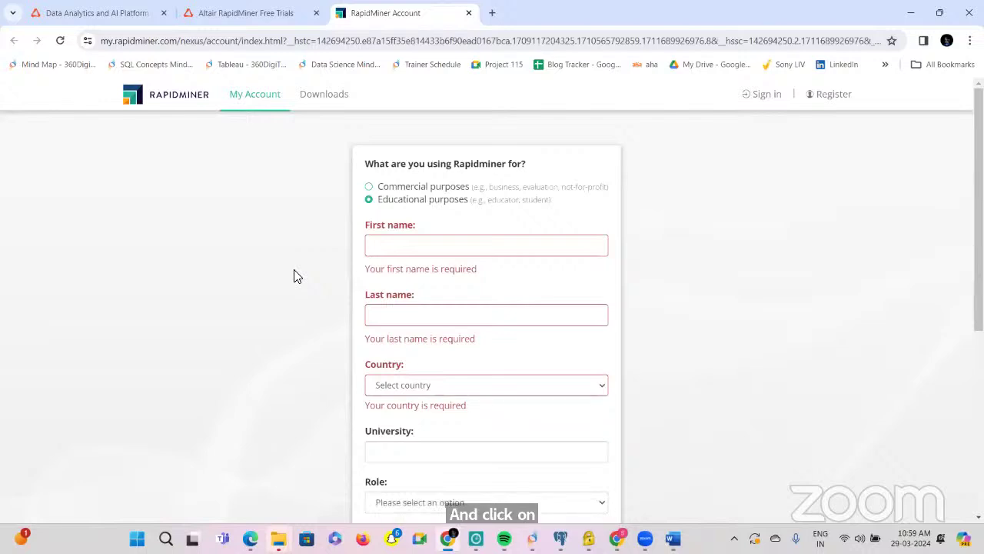
Step: Retrace the download route from the Altair RapidMiner page through the product trials and Altair AI Studio download to the registration form
{"action": "left_click", "coordinate": [69, 10]}
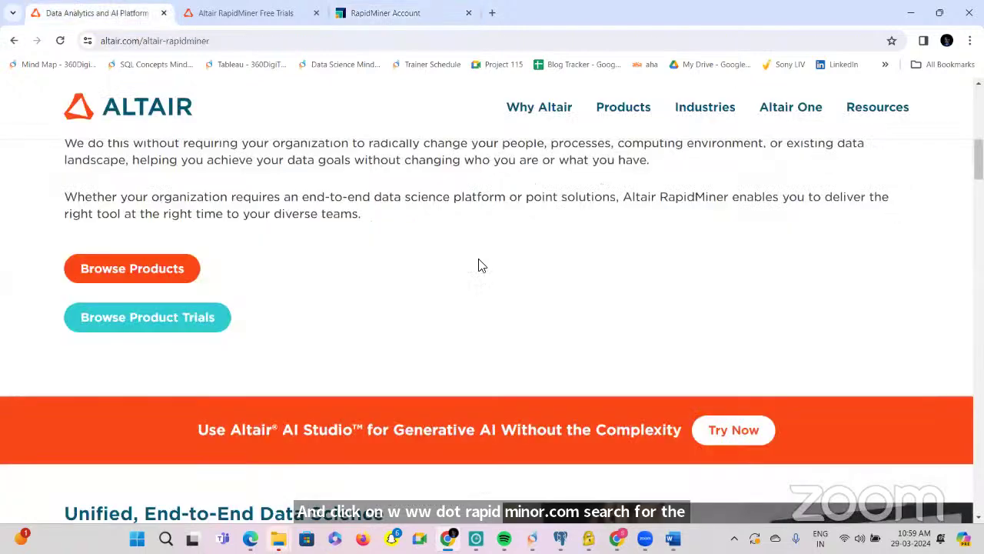
{"action": "scroll", "coordinate": [479, 266], "scroll_direction": "down", "scroll_amount": 1}
{"action": "scroll", "coordinate": [461, 262], "scroll_direction": "up", "scroll_amount": 1}
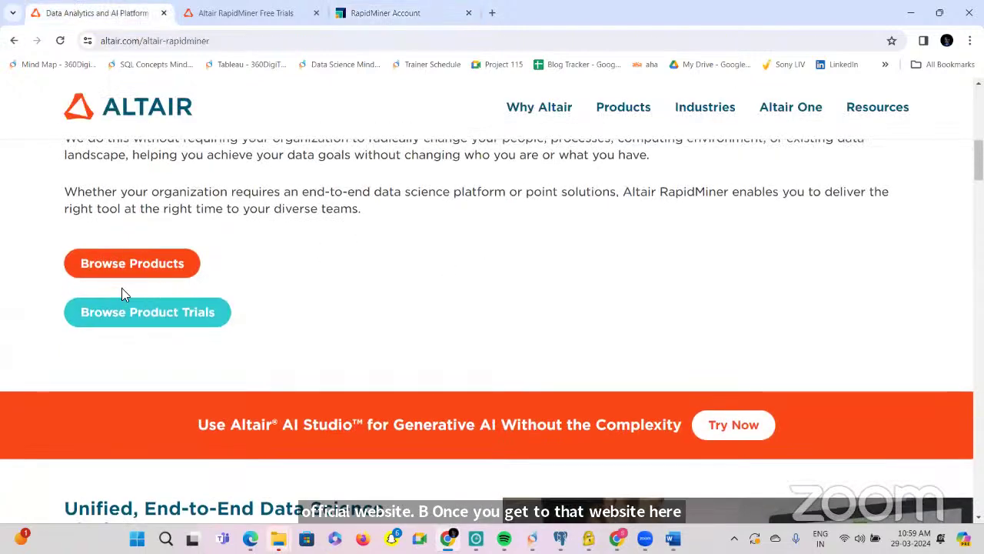
{"action": "left_click", "coordinate": [192, 326]}
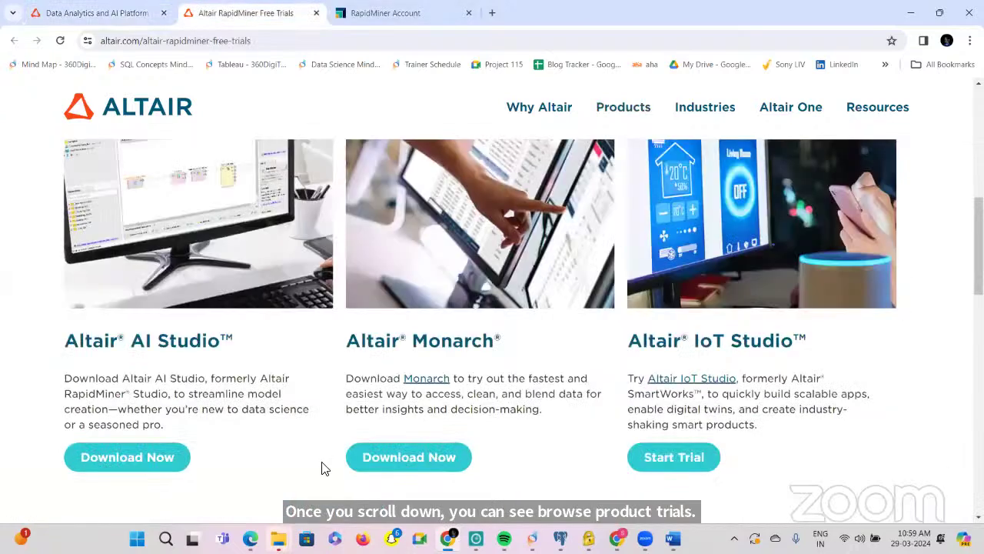
{"action": "left_click", "coordinate": [156, 469]}
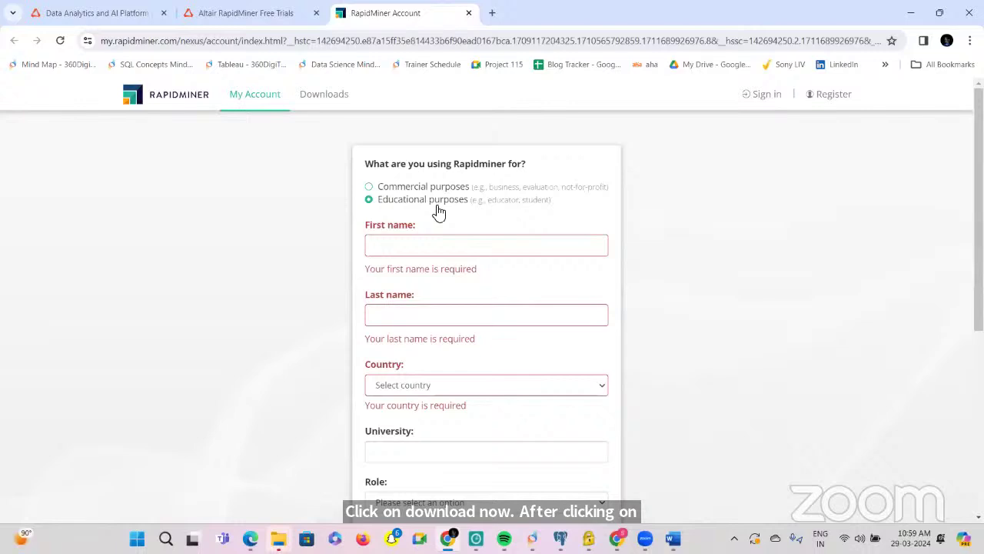
Step: Switch the form's usage to Commercial purposes and back to Educational purposes, and review its remaining fields down to the Register option
{"action": "left_click", "coordinate": [369, 187]}
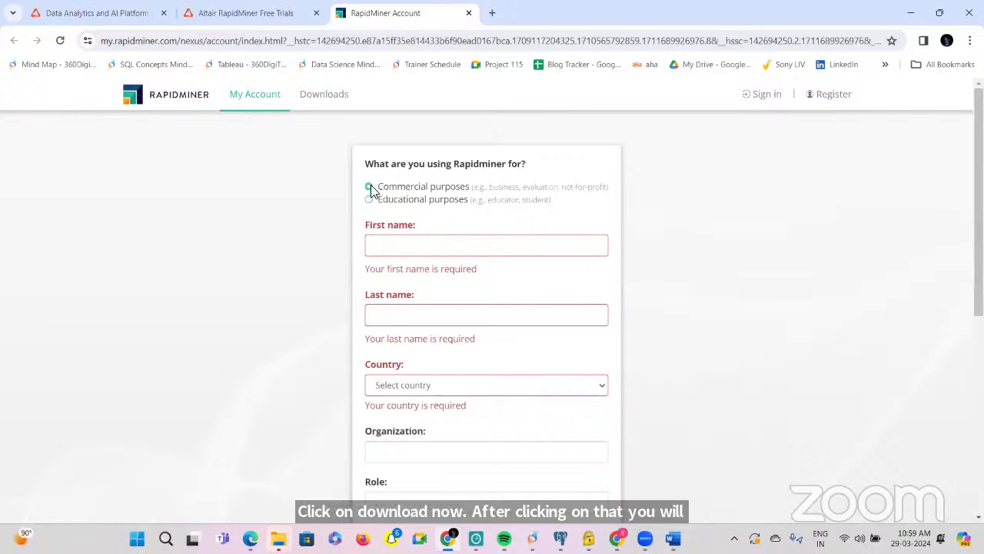
{"action": "left_click", "coordinate": [369, 201]}
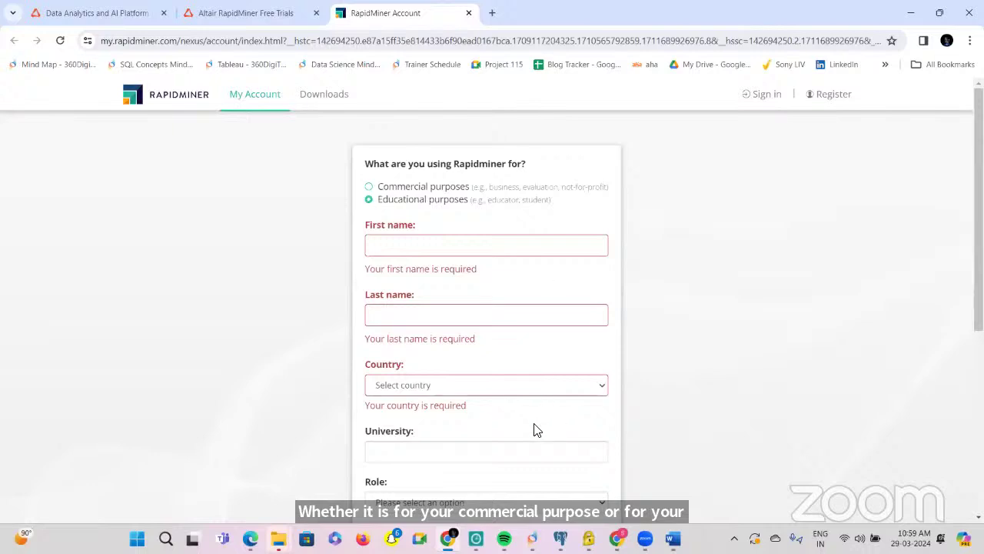
{"action": "scroll", "coordinate": [535, 430], "scroll_direction": "down", "scroll_amount": 3}
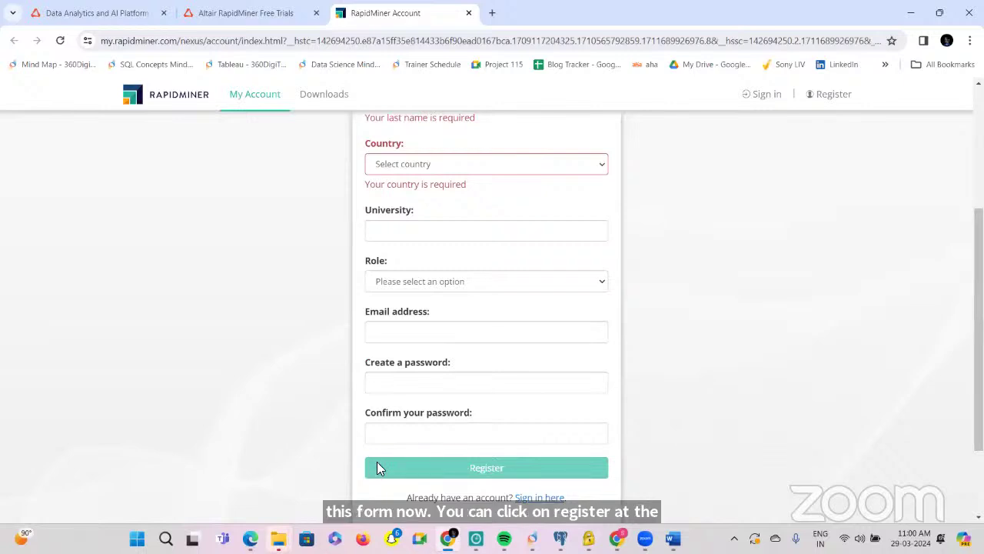
Step: Switch to the course slides in Edge, show them in full screen, and advance from slide 15 to the email verification on slide 17
{"action": "left_click", "coordinate": [250, 539]}
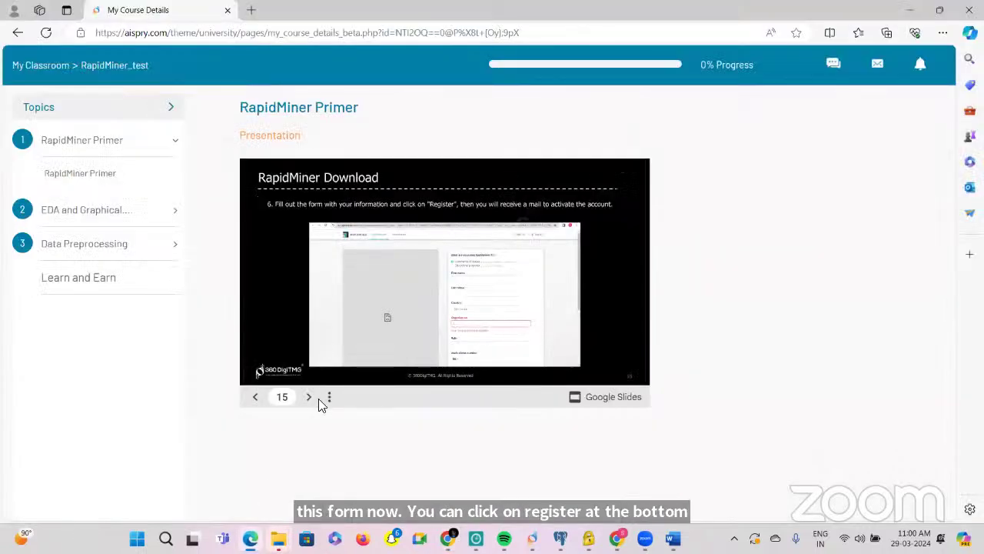
{"action": "left_click", "coordinate": [329, 397]}
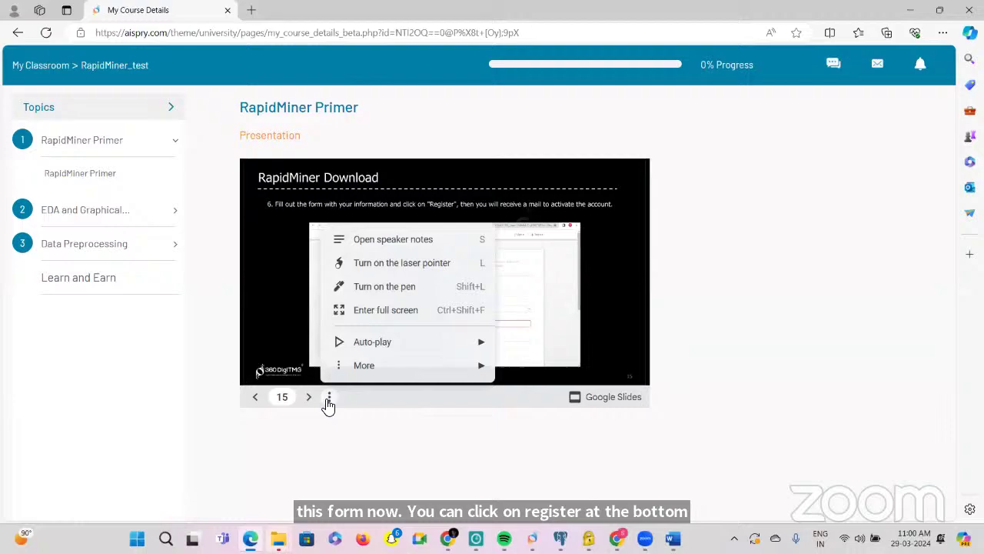
{"action": "left_click", "coordinate": [358, 311]}
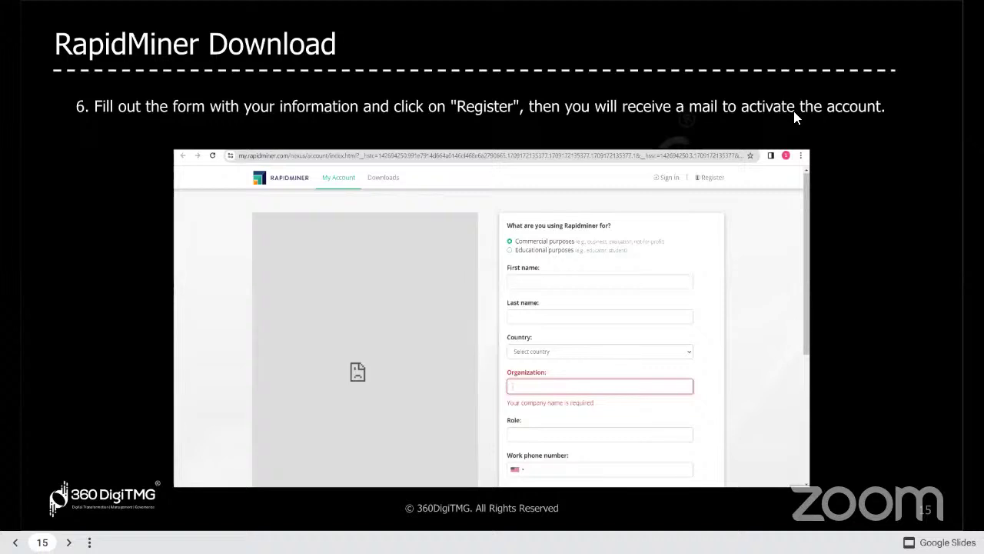
{"action": "key", "text": "Right"}
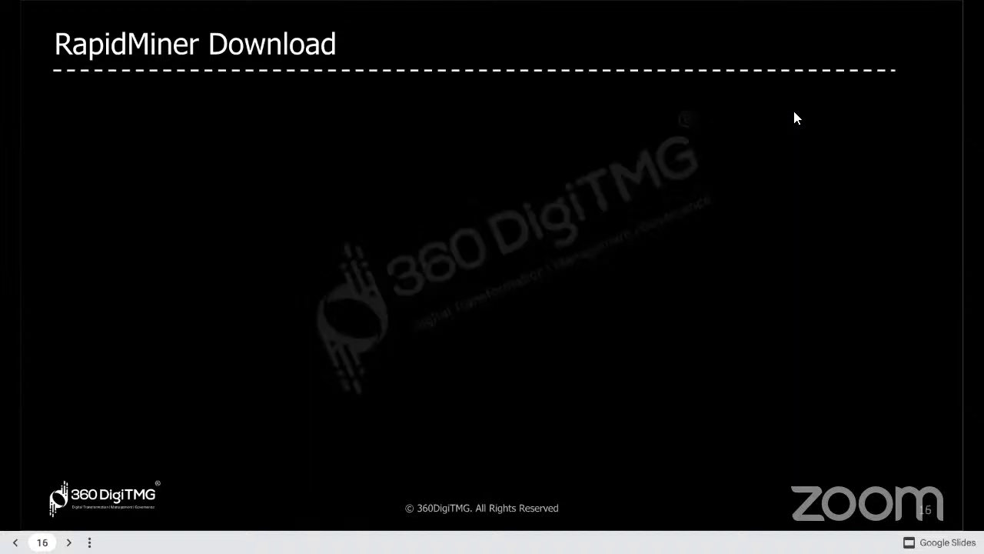
{"action": "key", "text": "Right"}
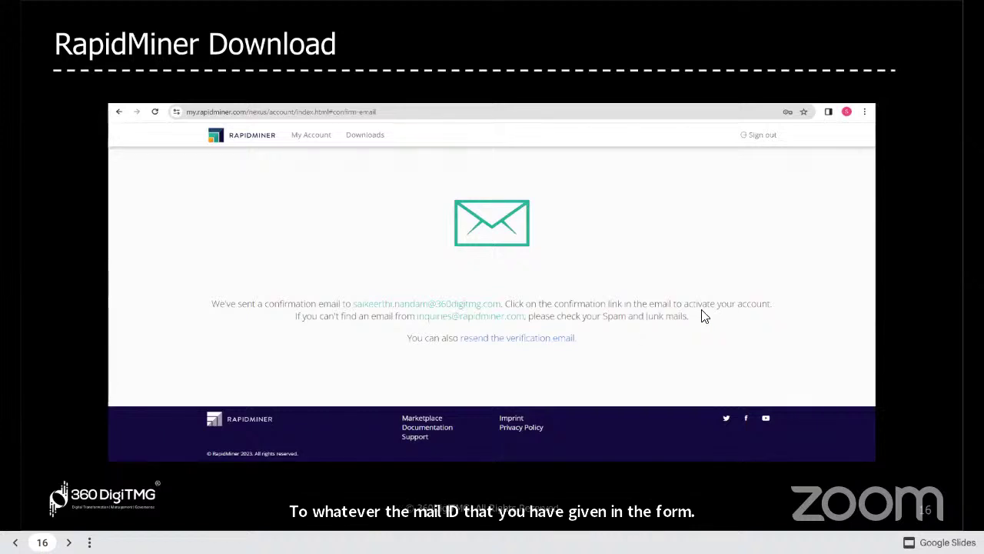
{"action": "key", "text": "Right"}
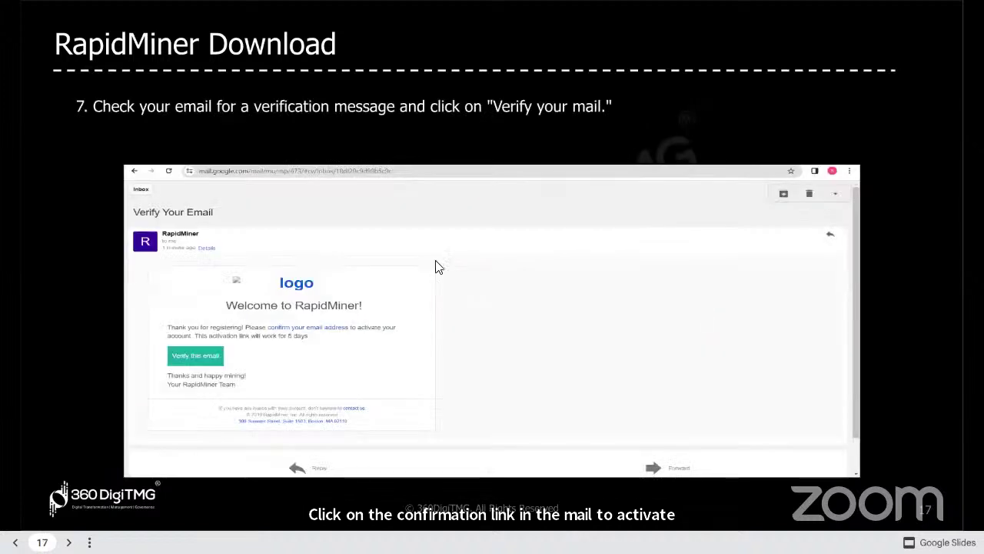
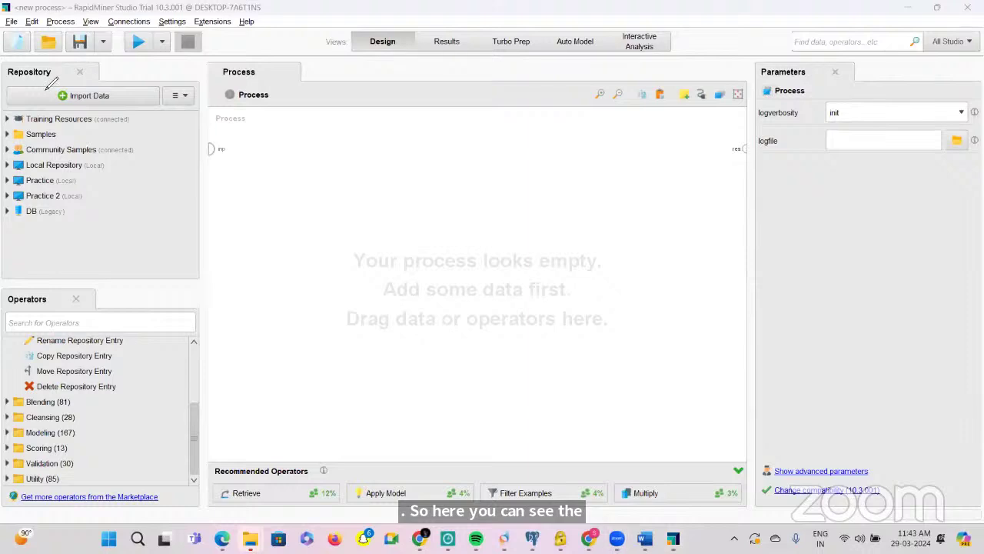
Step: Underline the Repository heading and circle its options menu in red in RapidMiner Studio, consulting the GUI slide in Edge in between
{"action": "left_click_drag", "start_coordinate": [43, 85], "coordinate": [69, 88]}
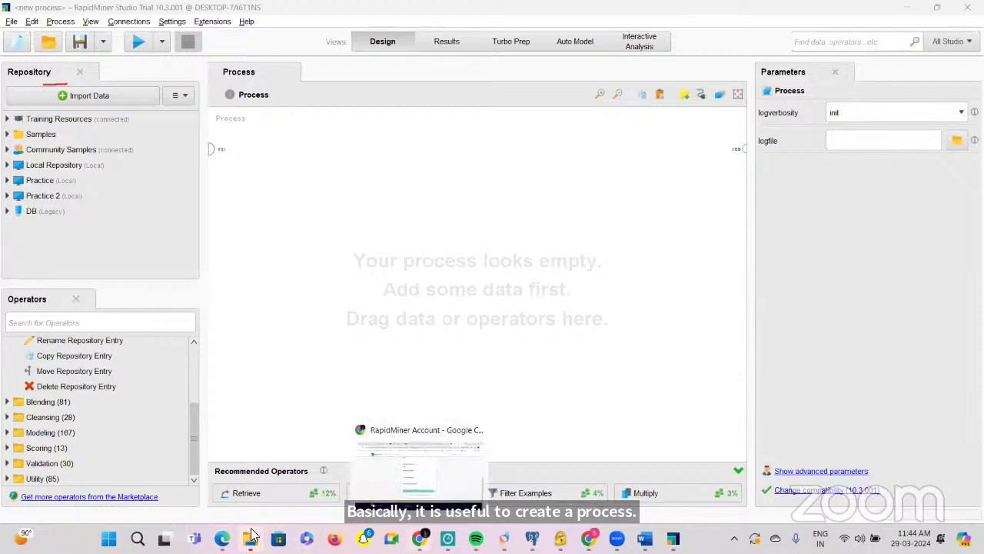
{"action": "left_click", "coordinate": [221, 538]}
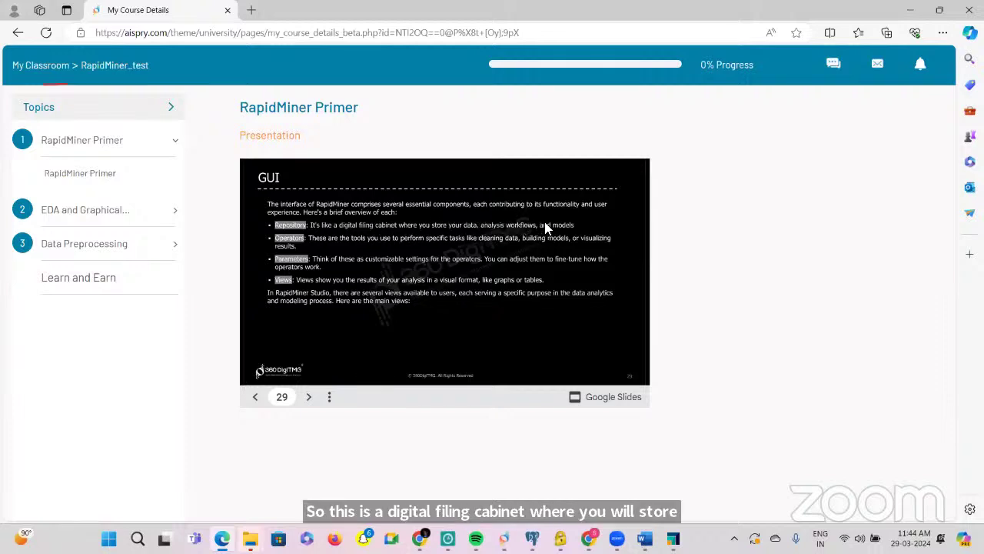
{"action": "left_click", "coordinate": [672, 539]}
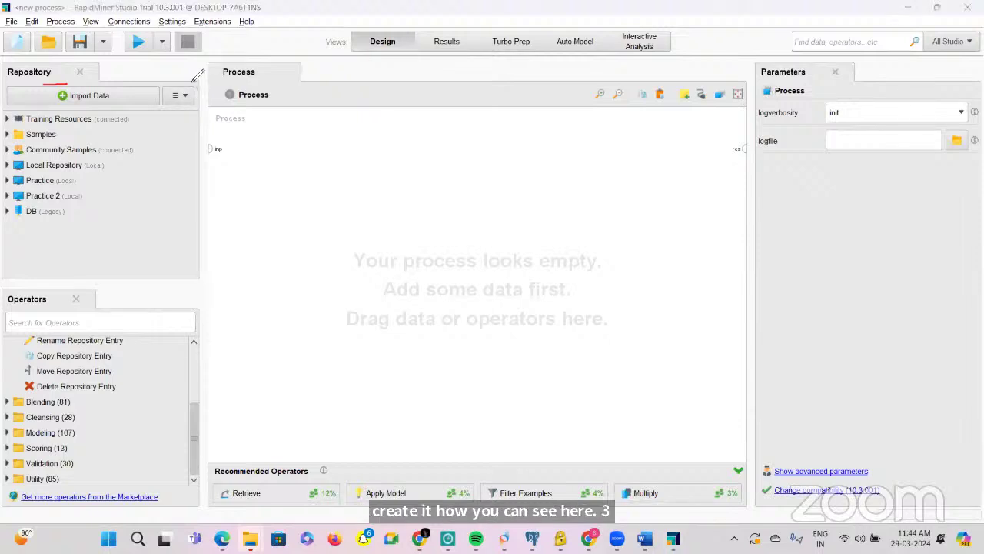
{"action": "mouse_move", "coordinate": [197, 87]}
{"action": "left_mouse_down"}
{"action": "mouse_move", "coordinate": [169, 82]}
{"action": "mouse_move", "coordinate": [163, 103]}
{"action": "mouse_move", "coordinate": [183, 114]}
{"action": "mouse_move", "coordinate": [200, 91]}
{"action": "left_mouse_up"}
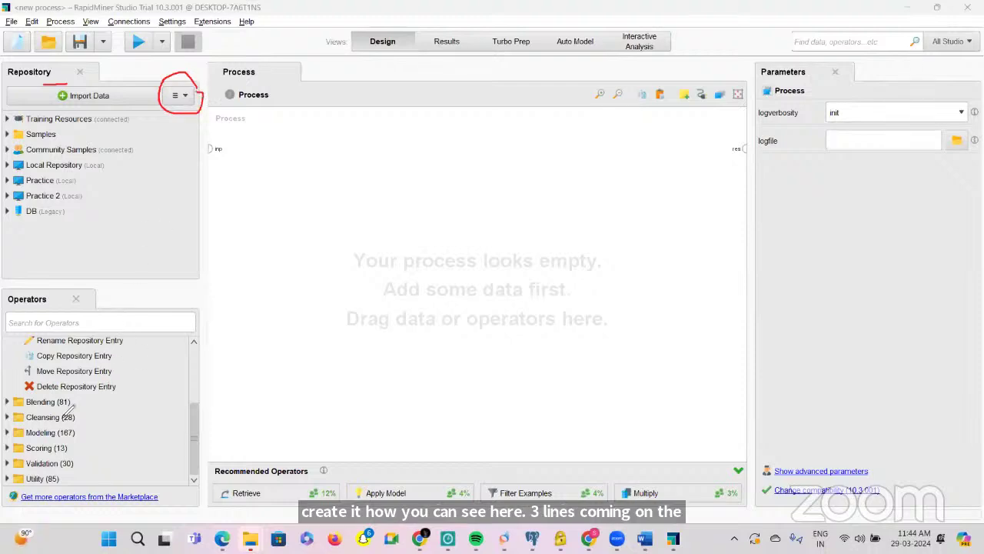
Step: Create a new local repository with the alias Session at the default location
{"action": "left_click", "coordinate": [178, 97]}
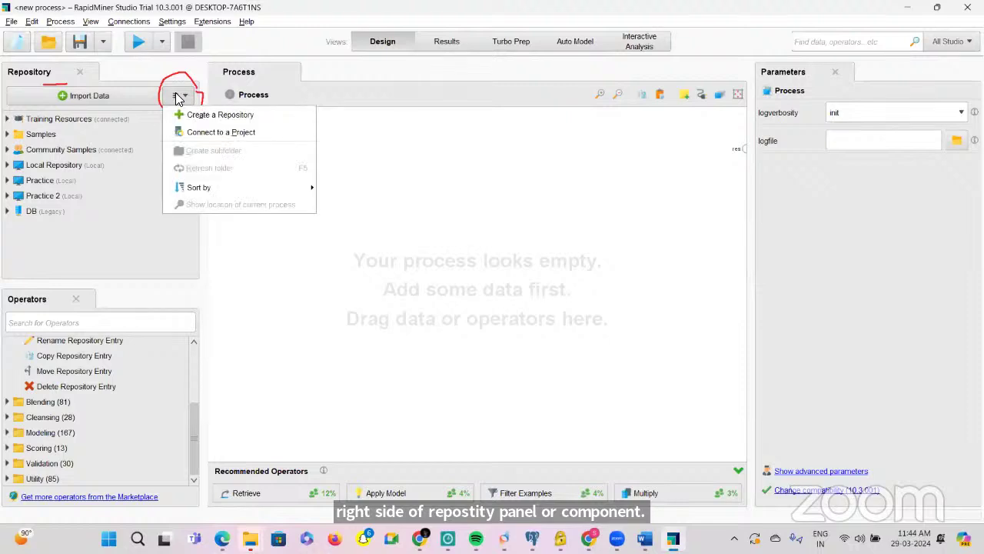
{"action": "left_click", "coordinate": [217, 117]}
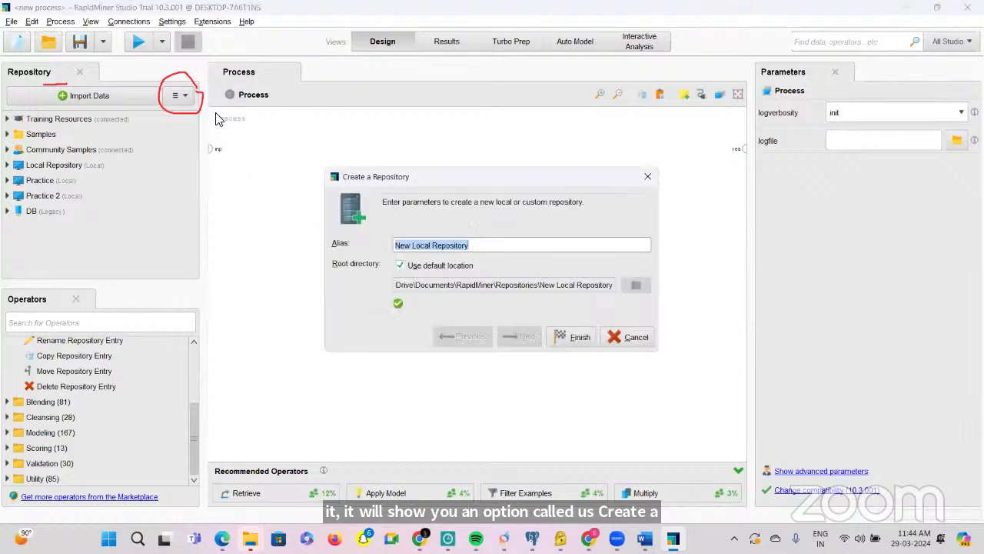
{"action": "key", "text": "BackSpace"}
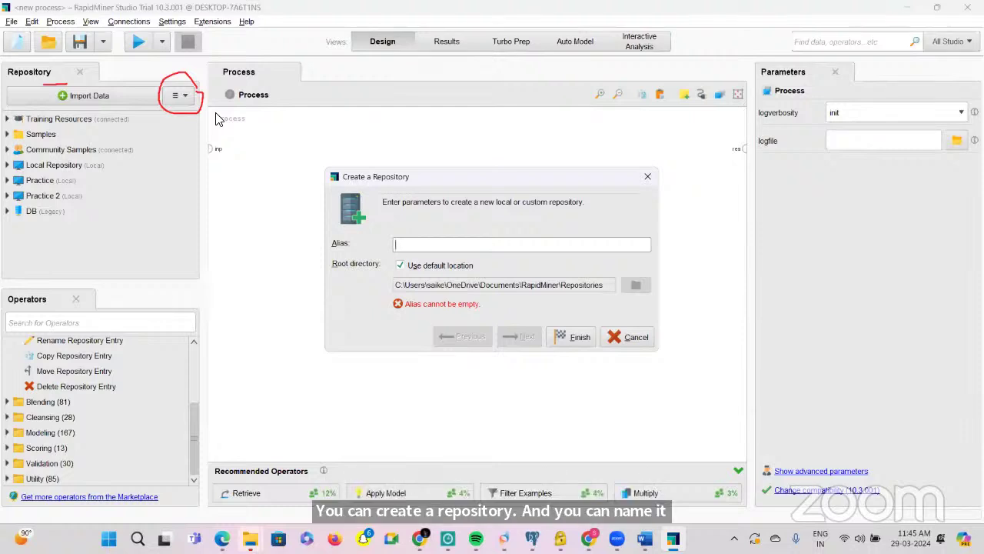
{"action": "type", "text": "D"}
{"action": "key", "text": "BackSpace"}
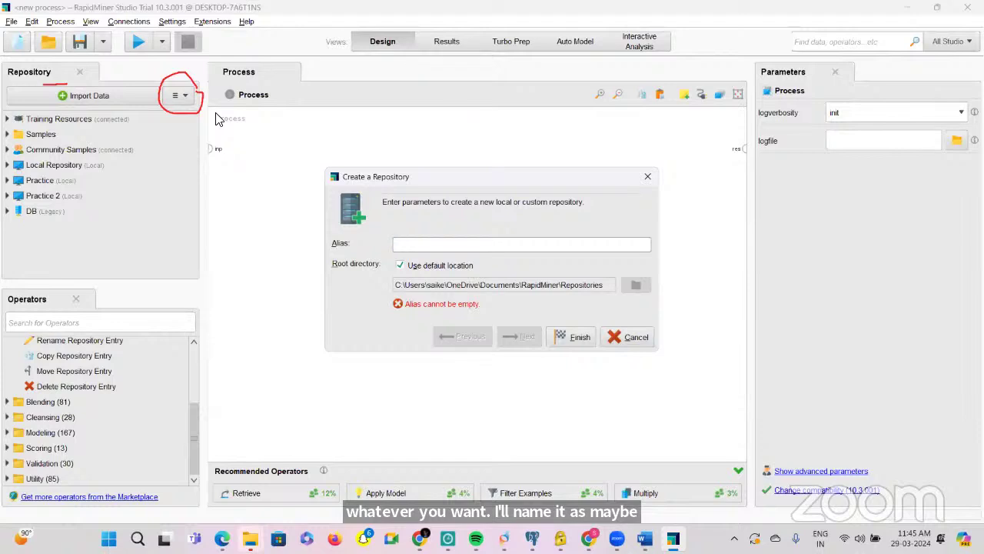
{"action": "type", "text": "Li"}
{"action": "key", "text": "BackSpace"}
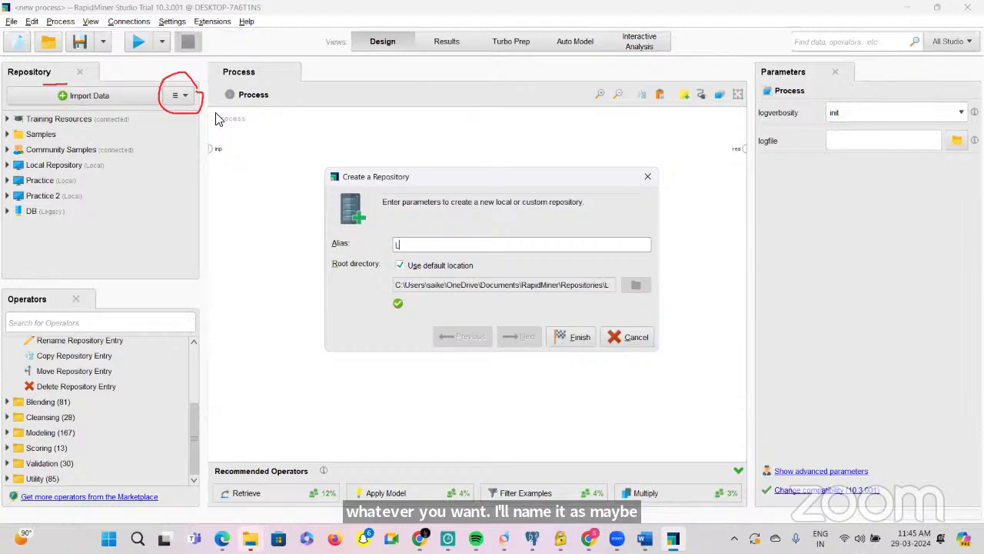
{"action": "key", "text": "BackSpace"}
{"action": "type", "text": "S"}
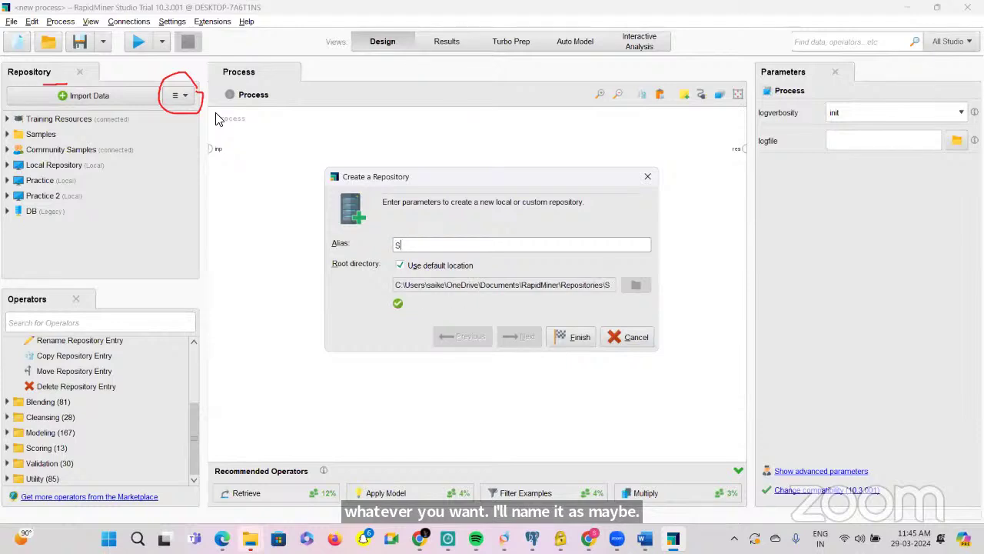
{"action": "type", "text": "ession"}
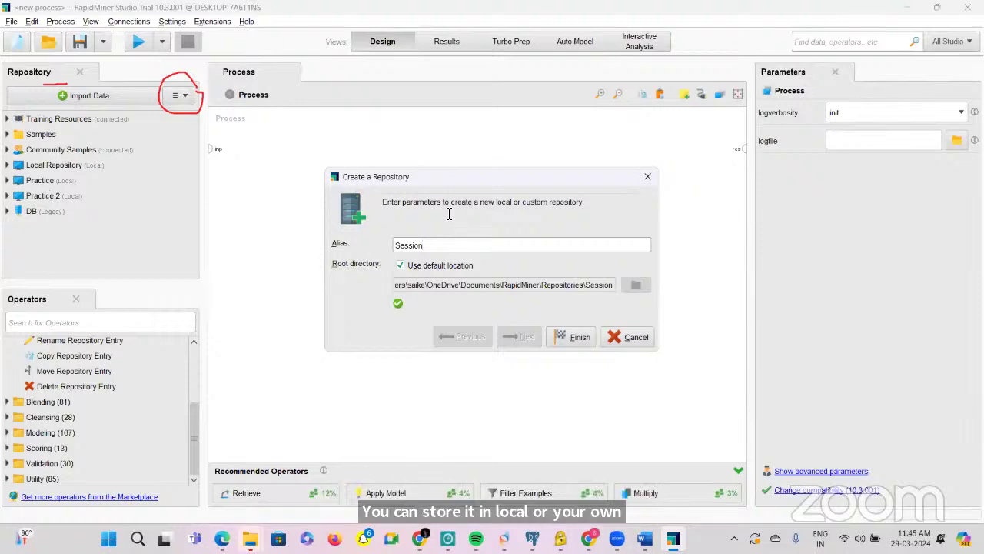
{"action": "left_click", "coordinate": [572, 333]}
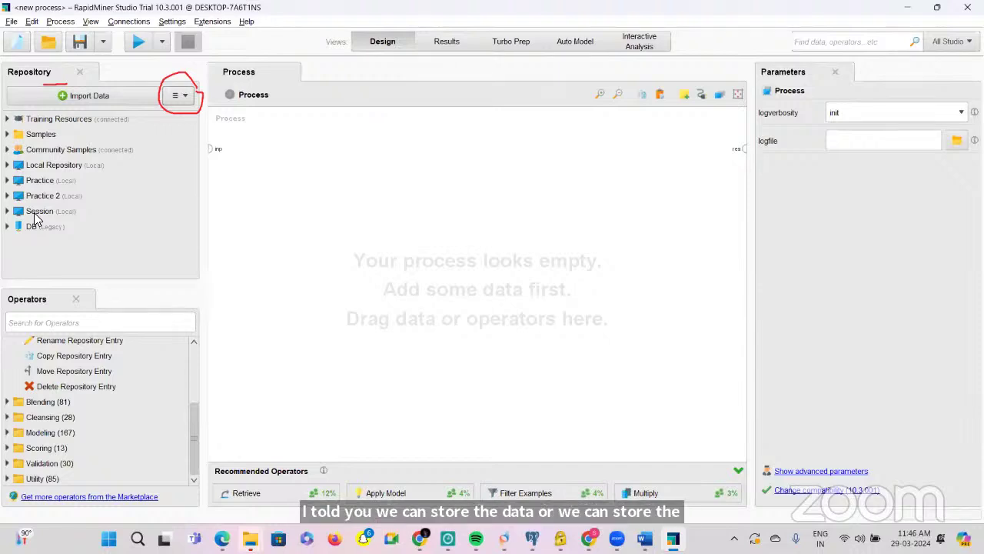
Step: Expand Local Repository, view the contents of its data folder, and collapse that folder again
{"action": "left_click", "coordinate": [8, 165]}
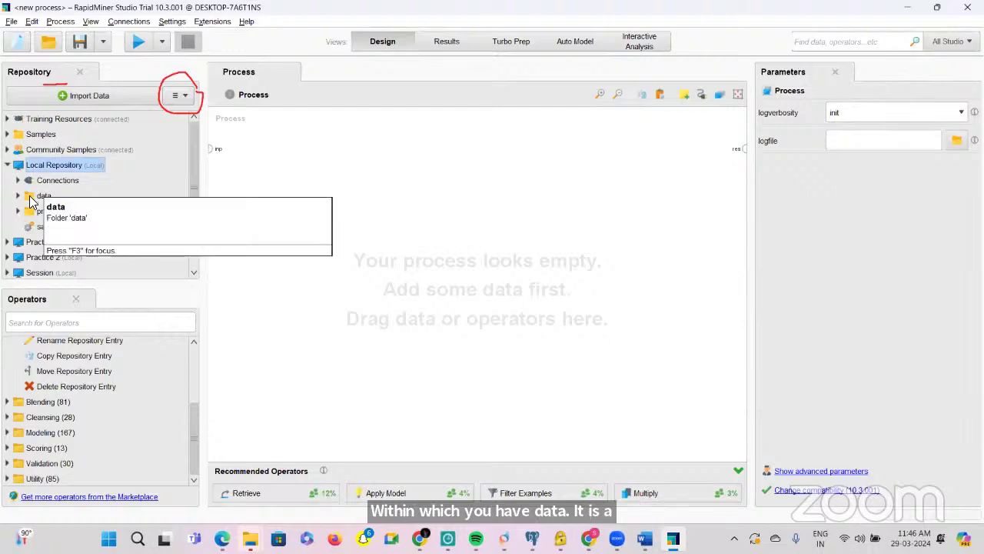
{"action": "left_click", "coordinate": [19, 196]}
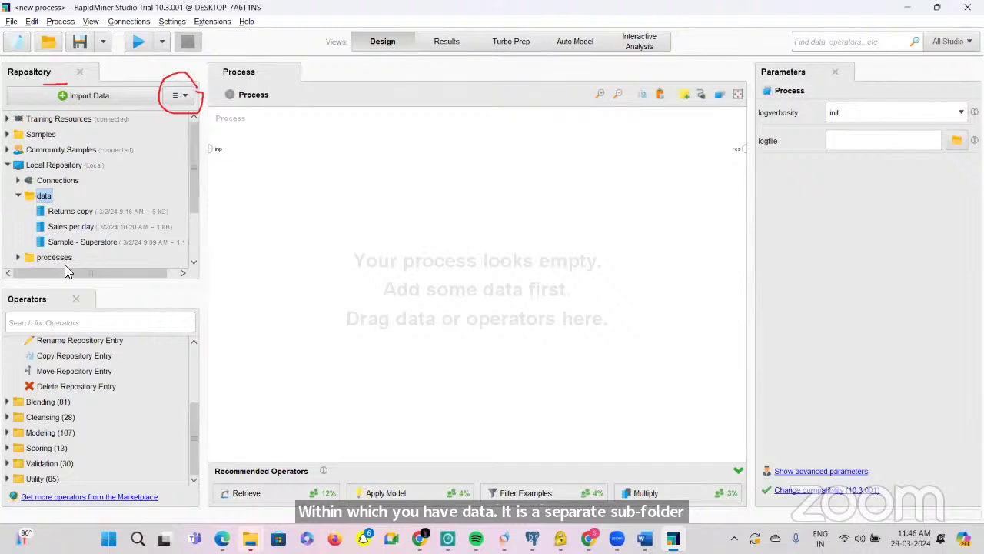
{"action": "left_click", "coordinate": [20, 197]}
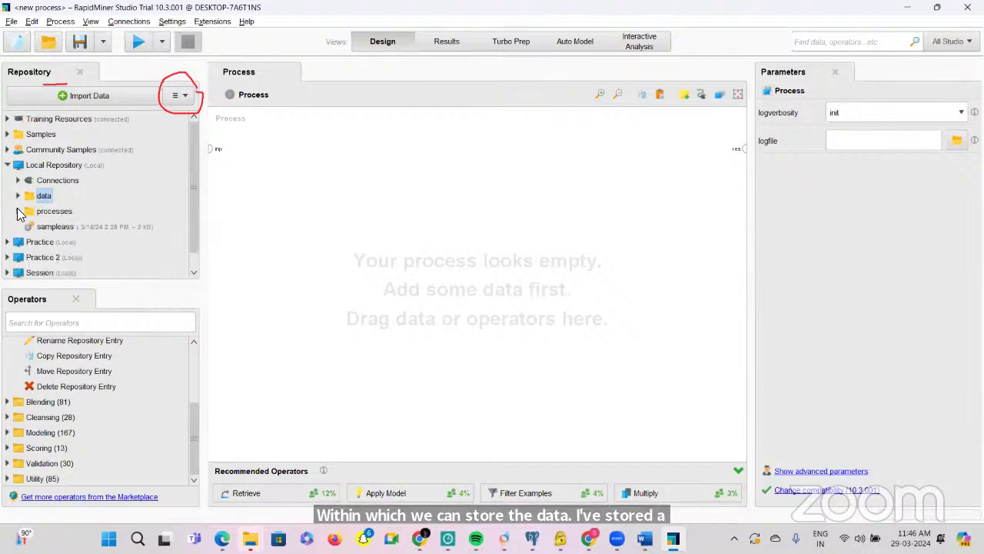
Step: Check the processes folder in Local Repository and view the available commands for the Session repository and the Repository panel
{"action": "left_click", "coordinate": [19, 215]}
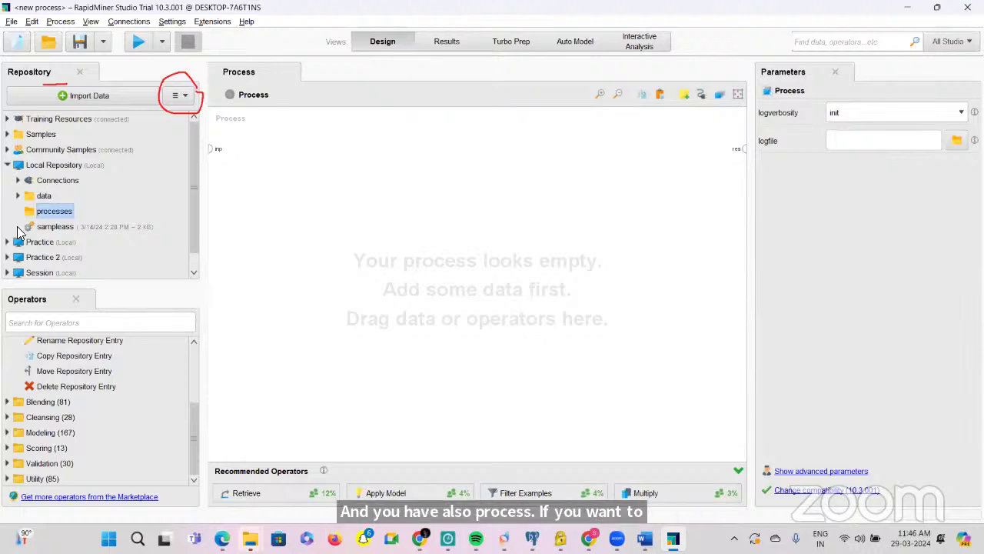
{"action": "scroll", "coordinate": [21, 232], "scroll_direction": "down", "scroll_amount": 1}
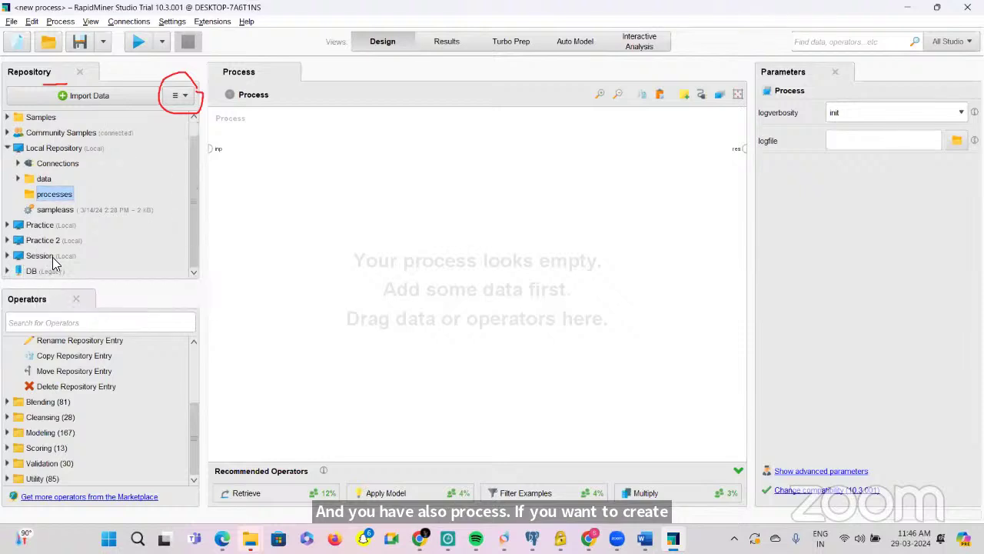
{"action": "right_click", "coordinate": [54, 257]}
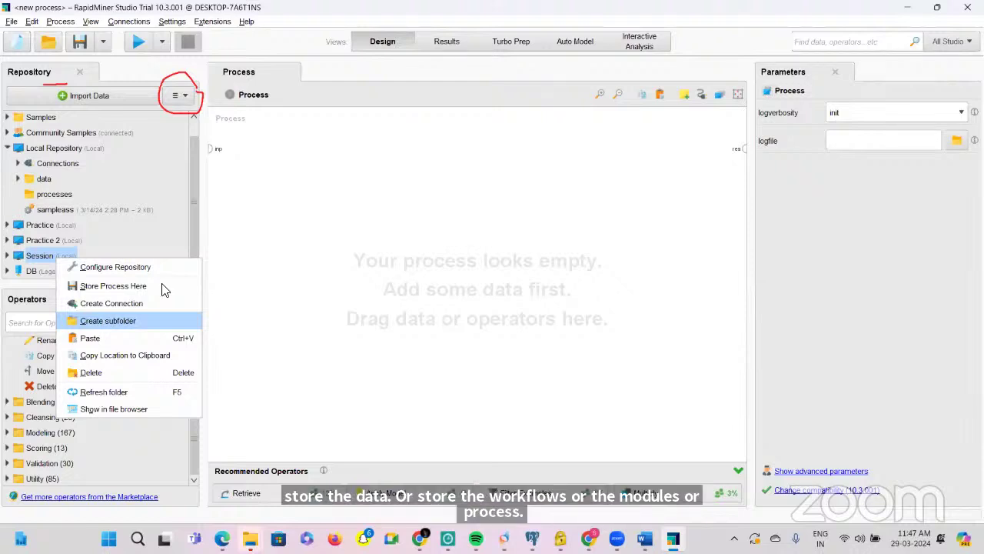
{"action": "left_click", "coordinate": [254, 248]}
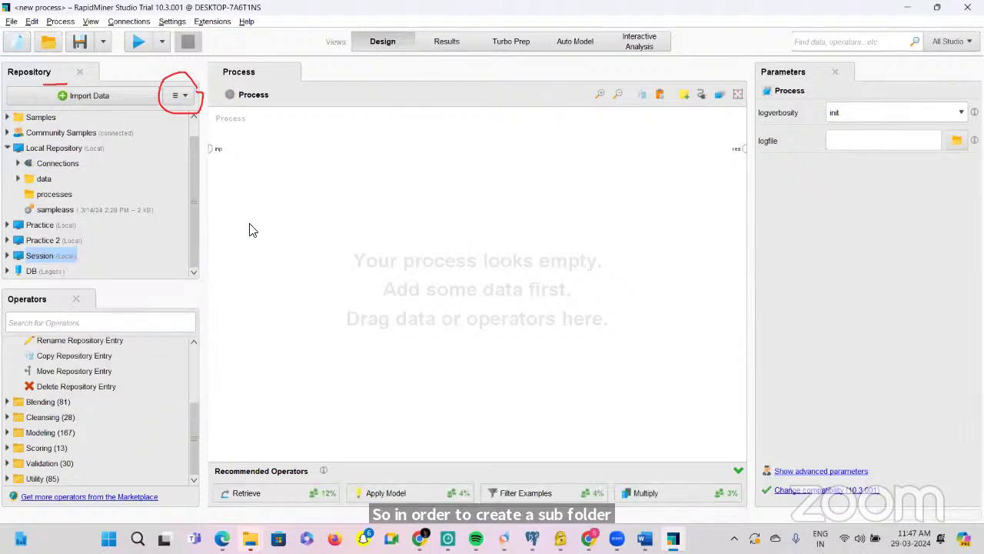
{"action": "left_click", "coordinate": [176, 99]}
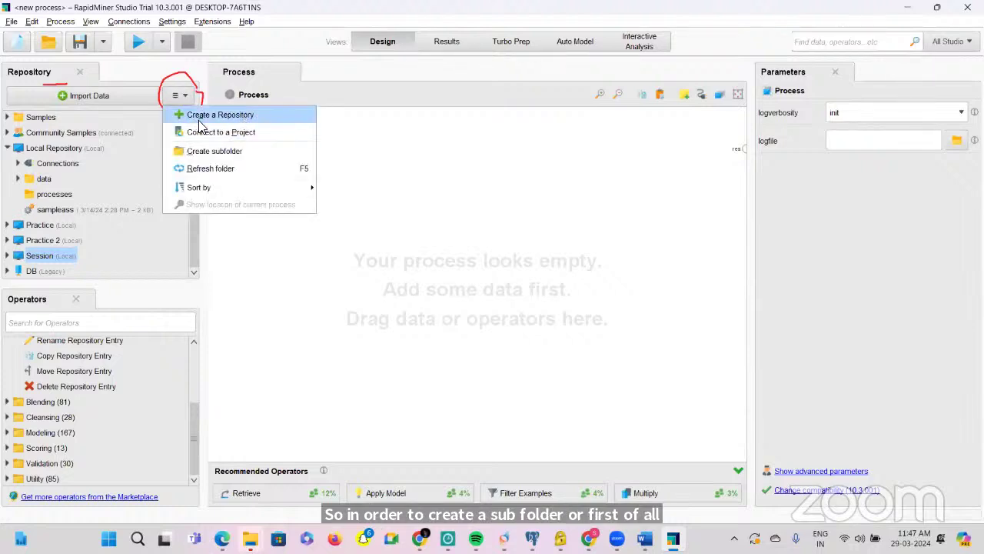
{"action": "left_click", "coordinate": [41, 261]}
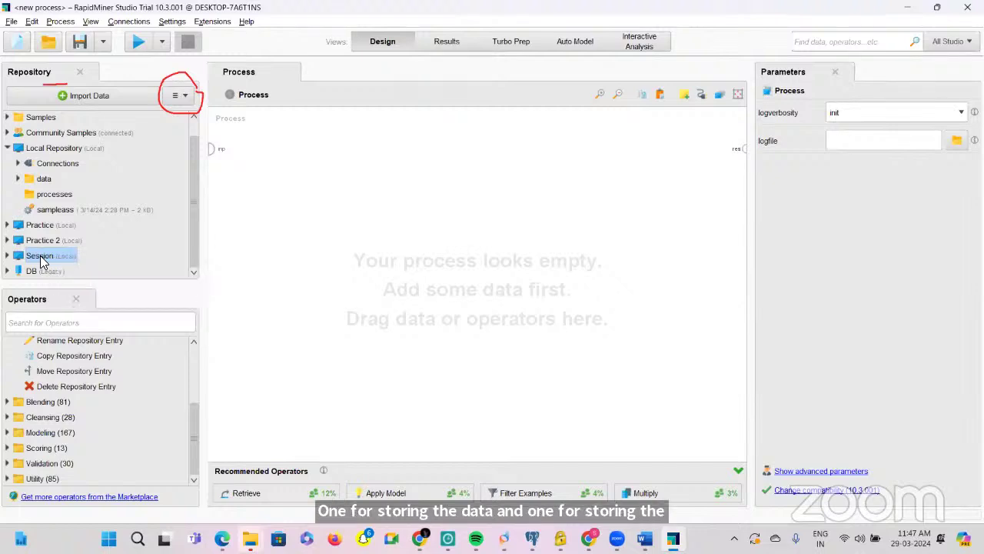
Step: Try to create a subfolder named data in the Session repository
{"action": "right_click", "coordinate": [40, 261]}
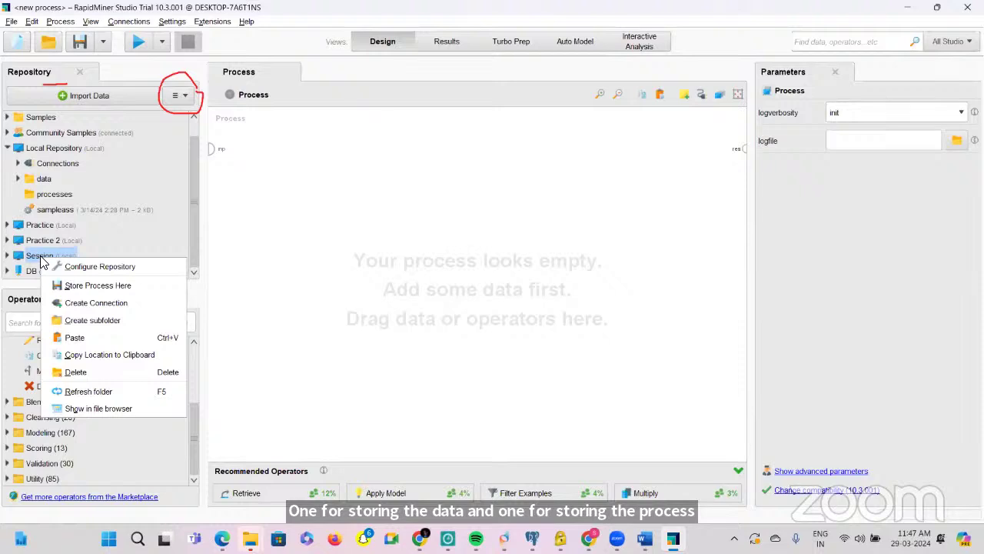
{"action": "left_click", "coordinate": [102, 323]}
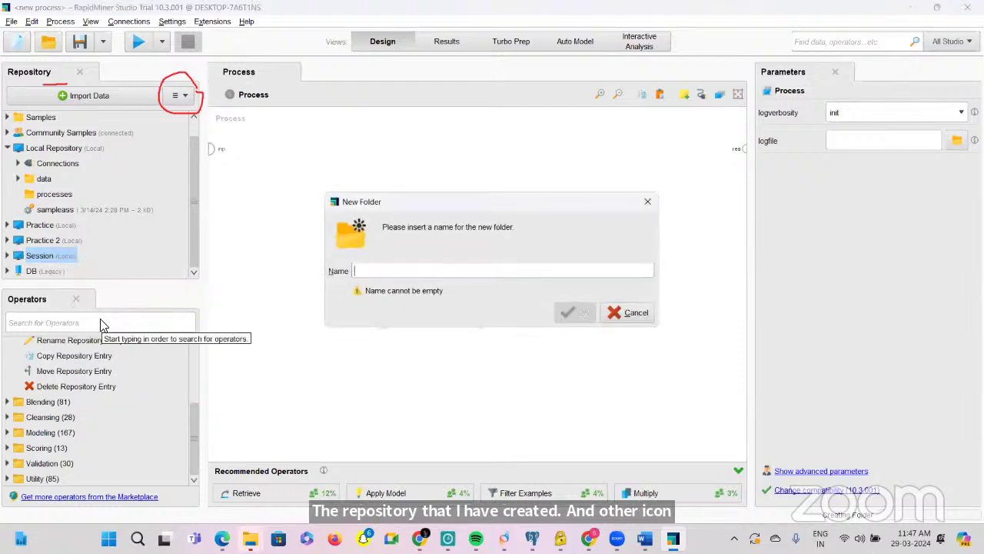
{"action": "type", "text": "data"}
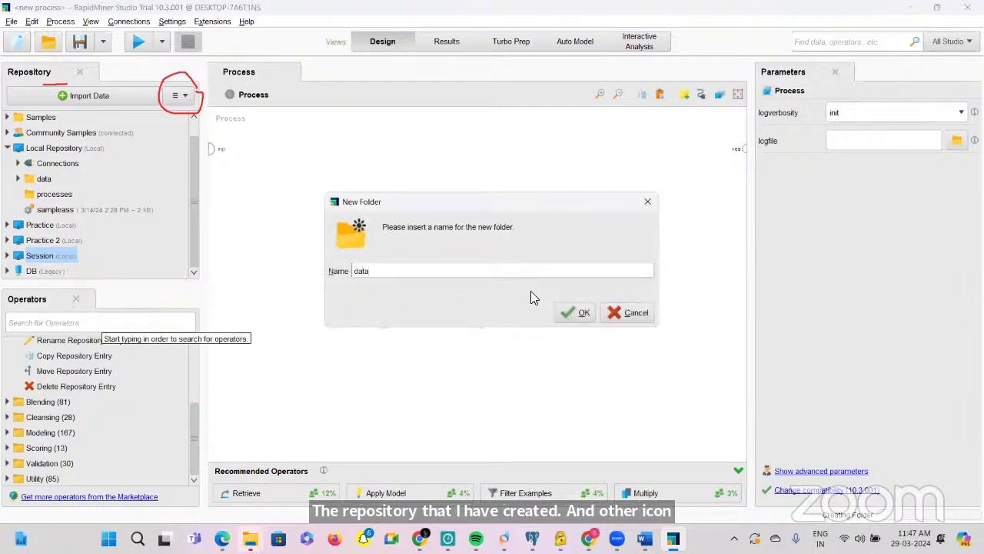
{"action": "left_click", "coordinate": [580, 312]}
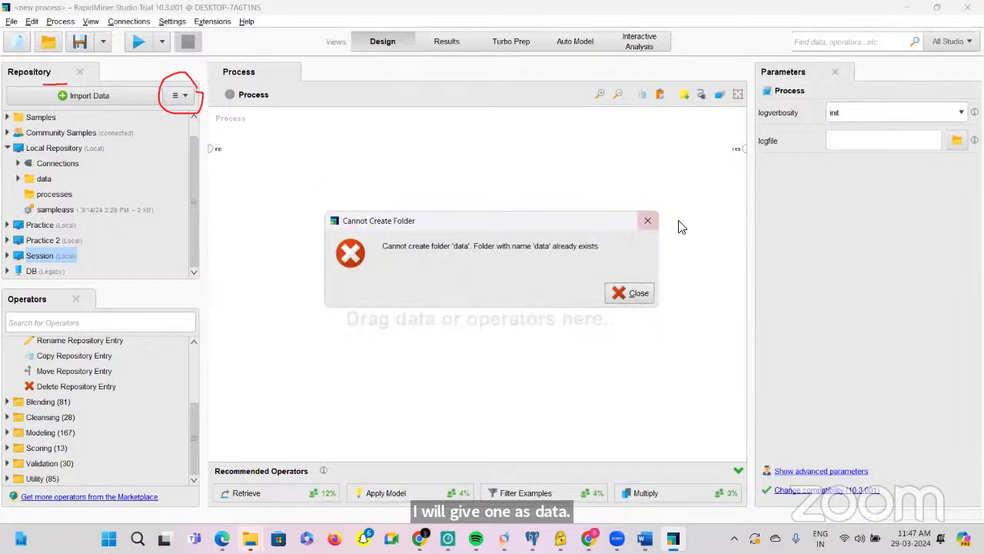
{"action": "left_click", "coordinate": [647, 220]}
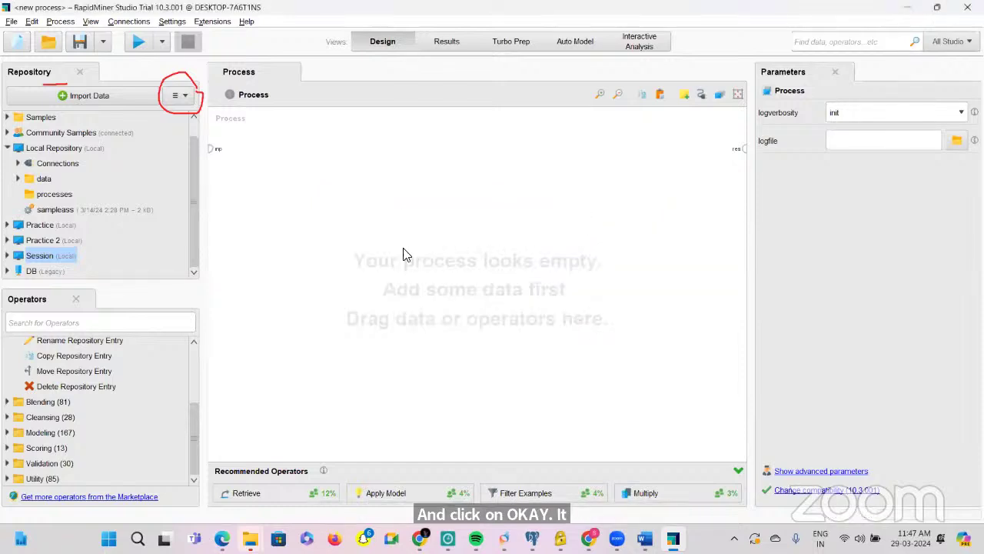
Step: Create a subfolder named Local Data in the Session repository
{"action": "right_click", "coordinate": [59, 264]}
{"action": "left_click", "coordinate": [55, 255]}
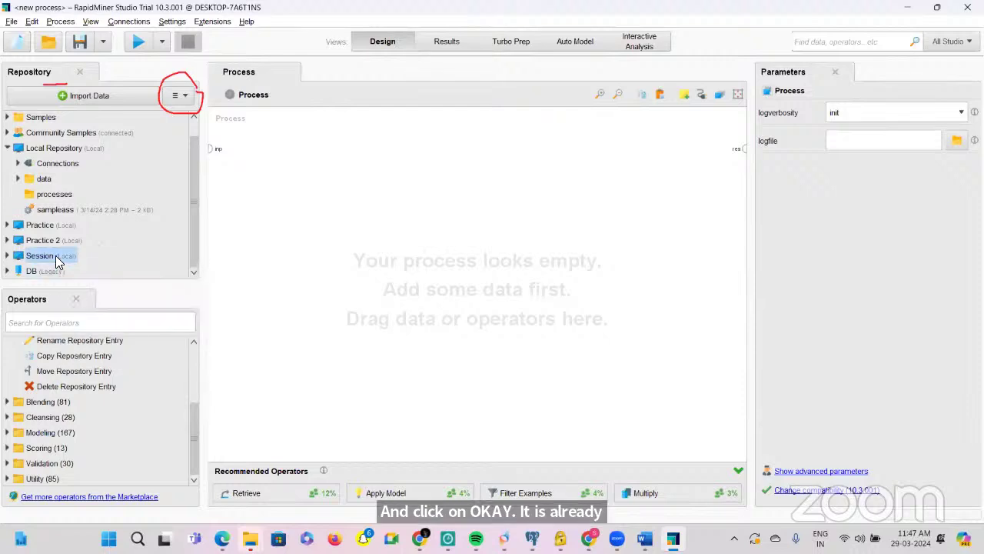
{"action": "right_click", "coordinate": [56, 255]}
{"action": "left_click", "coordinate": [112, 319]}
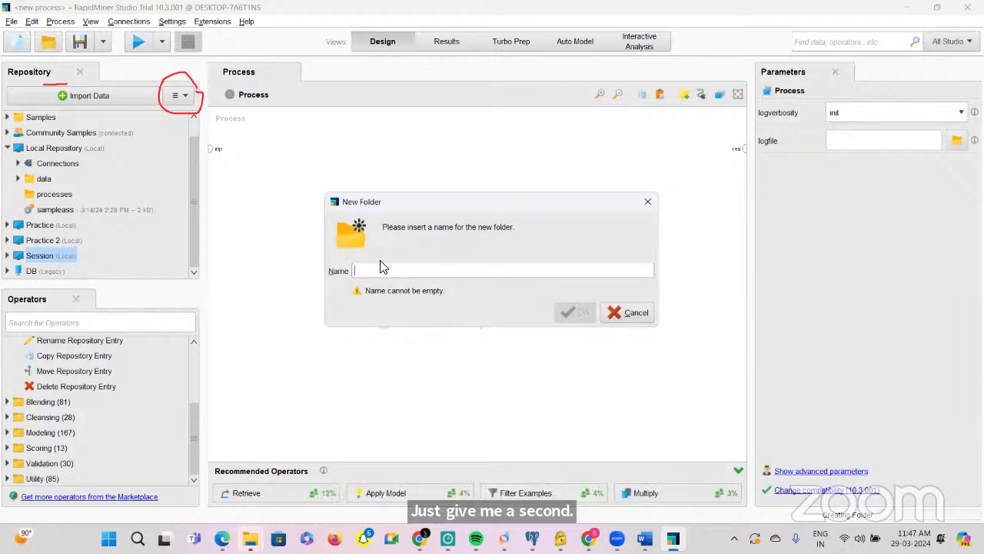
{"action": "type", "text": "Lo"}
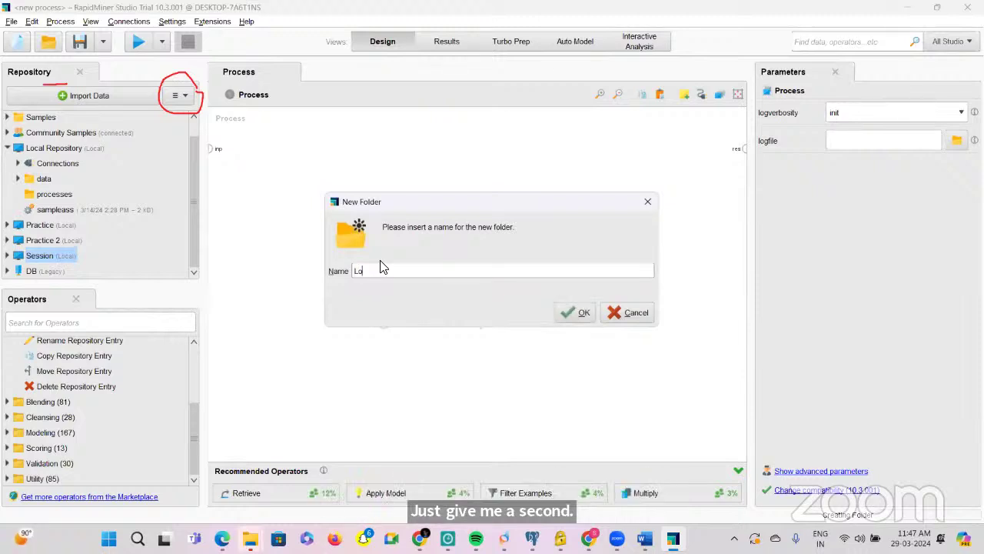
{"action": "type", "text": "cal Data"}
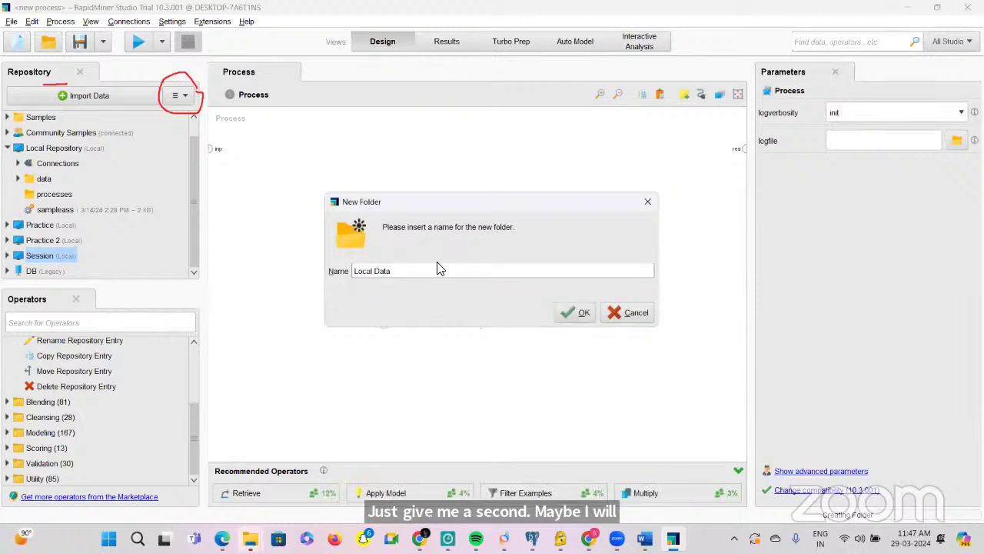
{"action": "left_click", "coordinate": [585, 310]}
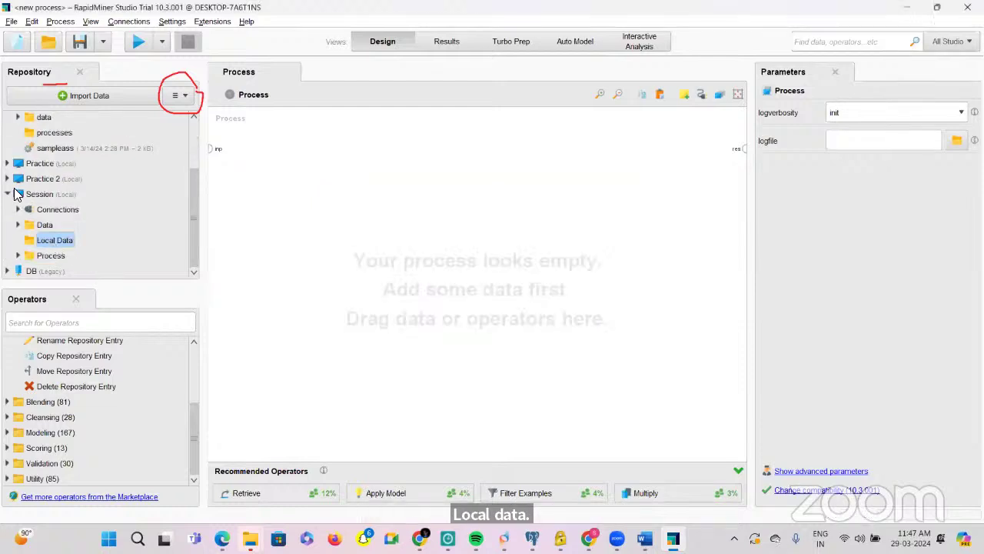
Step: Delete the Local Data subfolder from the Session repository
{"action": "right_click", "coordinate": [51, 238]}
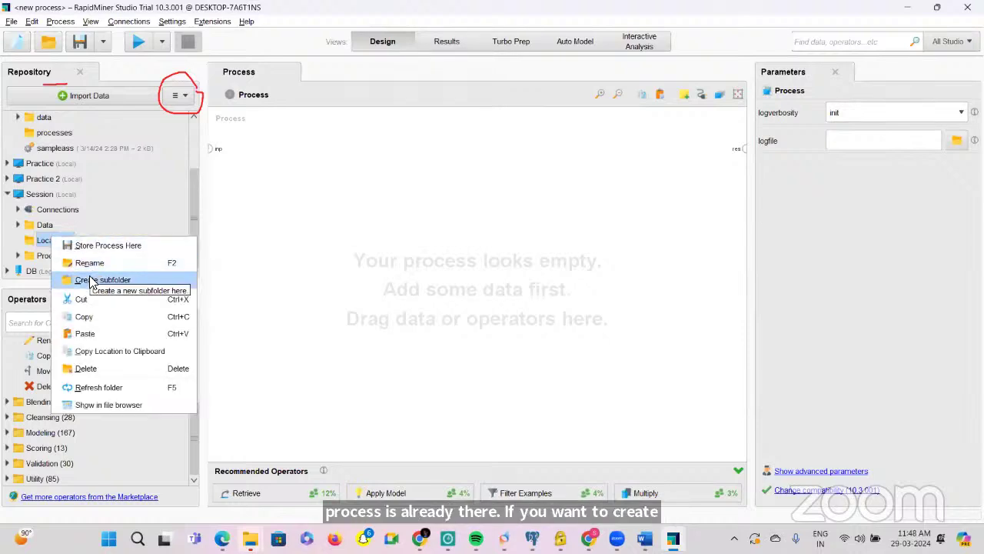
{"action": "left_click", "coordinate": [85, 369]}
{"action": "left_click", "coordinate": [589, 293]}
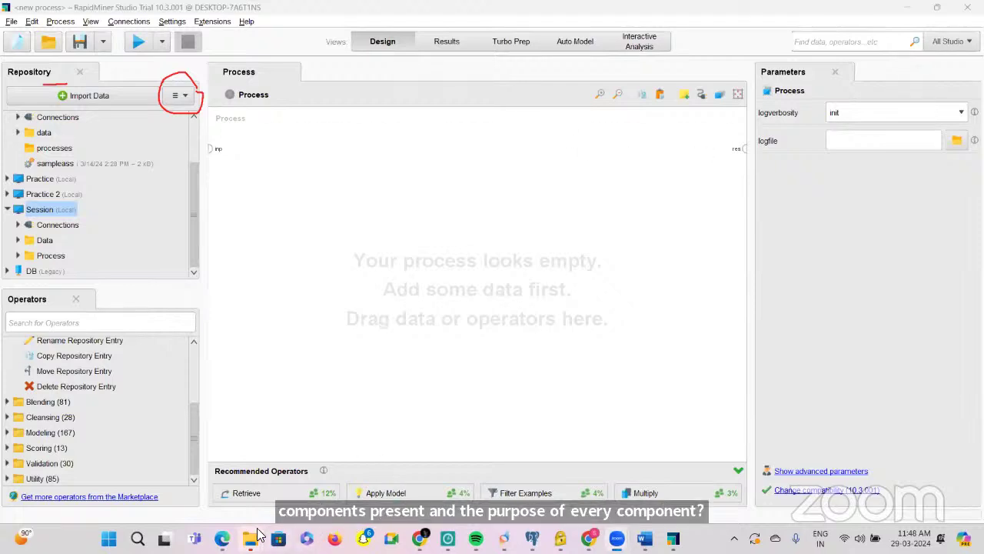
Step: Switch to the course slides in Edge, go back to the Setup slide 27, and show it in full screen
{"action": "key", "text": "alt+Tab"}
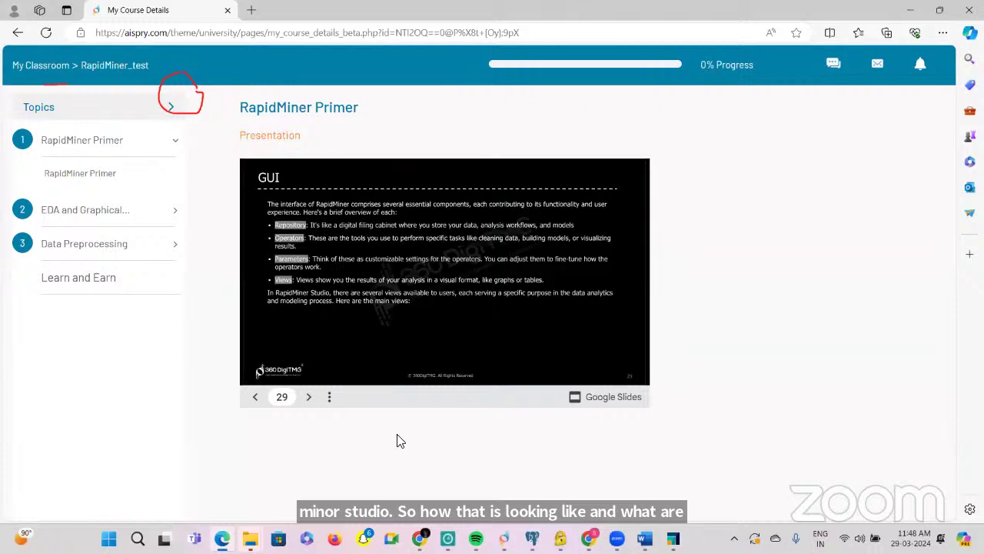
{"action": "left_click", "coordinate": [258, 398]}
{"action": "left_click", "coordinate": [257, 398]}
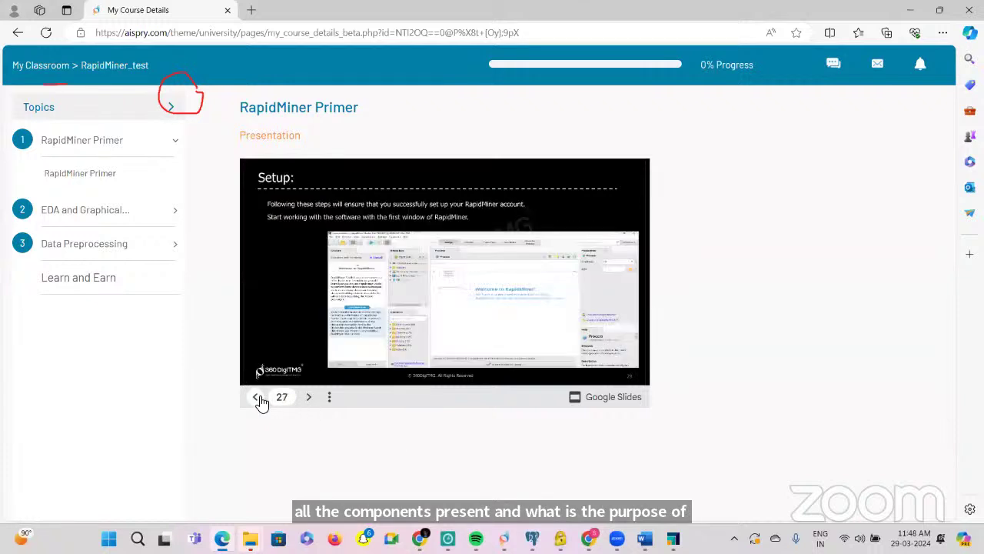
{"action": "left_click", "coordinate": [329, 405]}
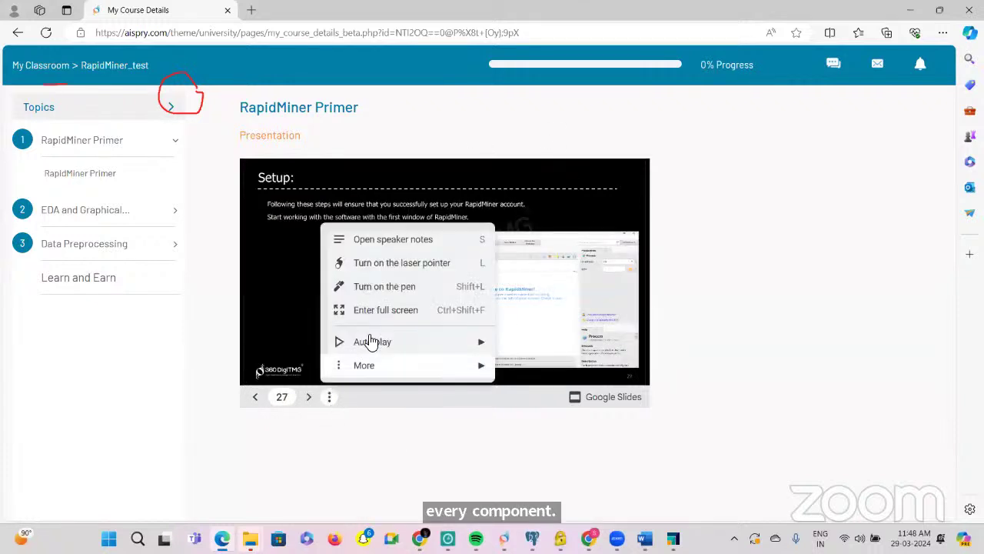
{"action": "left_click", "coordinate": [372, 312]}
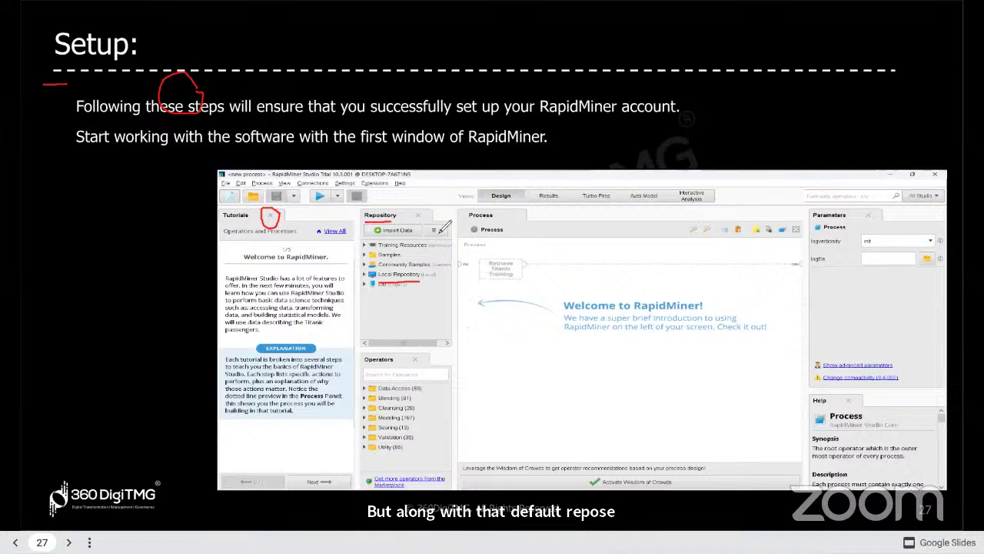
Step: Circle the repository options menu in red on the Setup slide, clear all annotations, and exit full screen
{"action": "mouse_move", "coordinate": [434, 225]}
{"action": "left_mouse_down"}
{"action": "mouse_move", "coordinate": [431, 241]}
{"action": "mouse_move", "coordinate": [451, 241]}
{"action": "mouse_move", "coordinate": [445, 226]}
{"action": "left_mouse_up"}
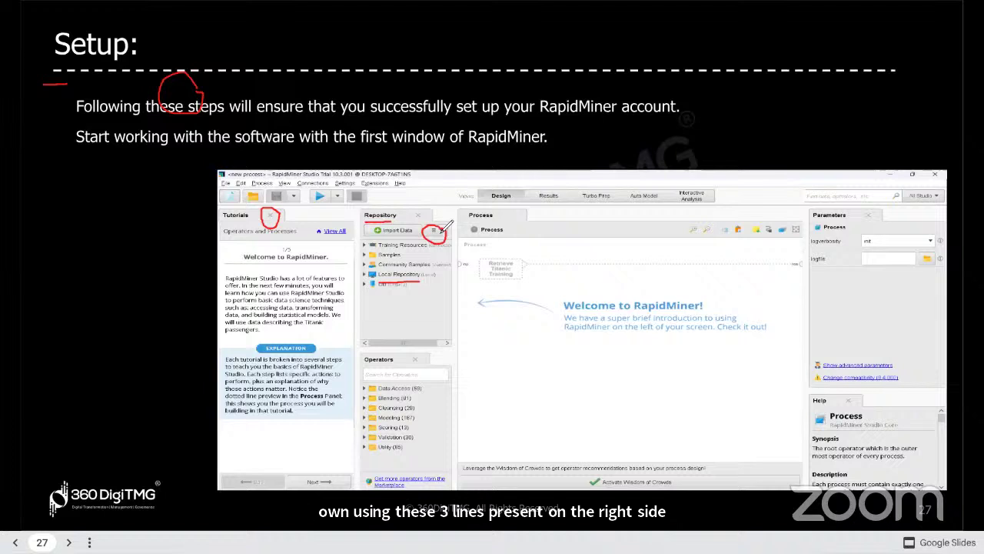
{"action": "left_click", "coordinate": [40, 345]}
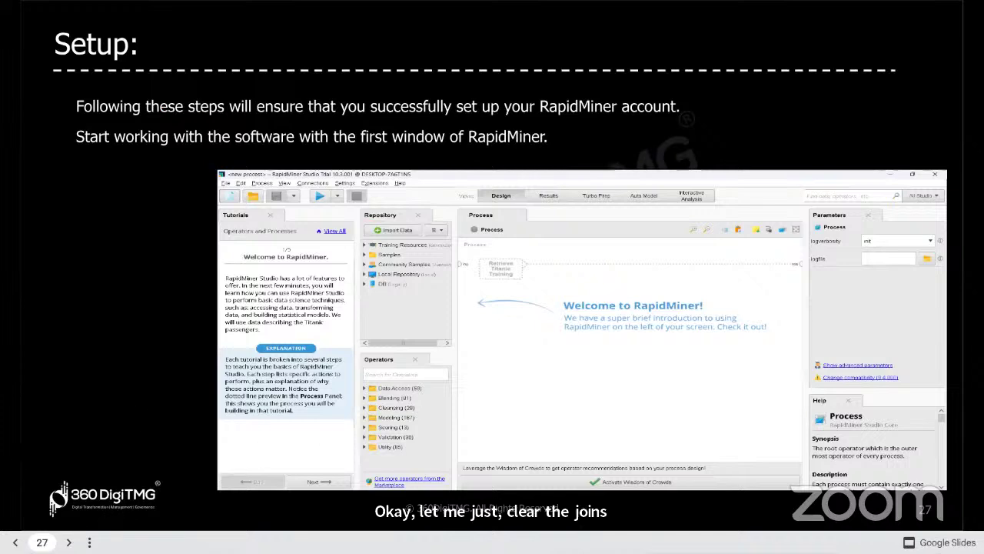
{"action": "left_click", "coordinate": [89, 543]}
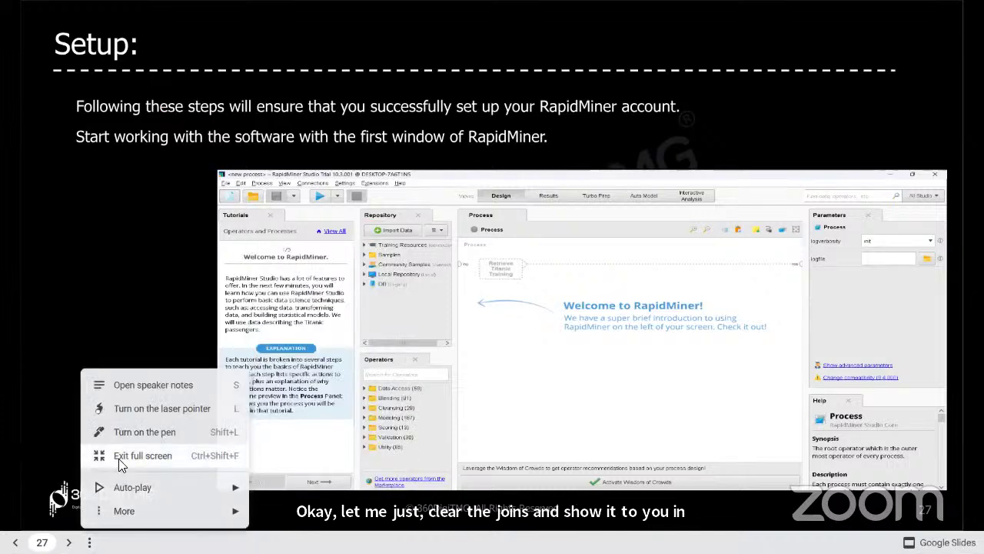
{"action": "left_click", "coordinate": [119, 462]}
Step: Switch to RapidMiner Studio and view the Repository panel's options for creating a repository or subfolder
{"action": "left_click", "coordinate": [672, 538]}
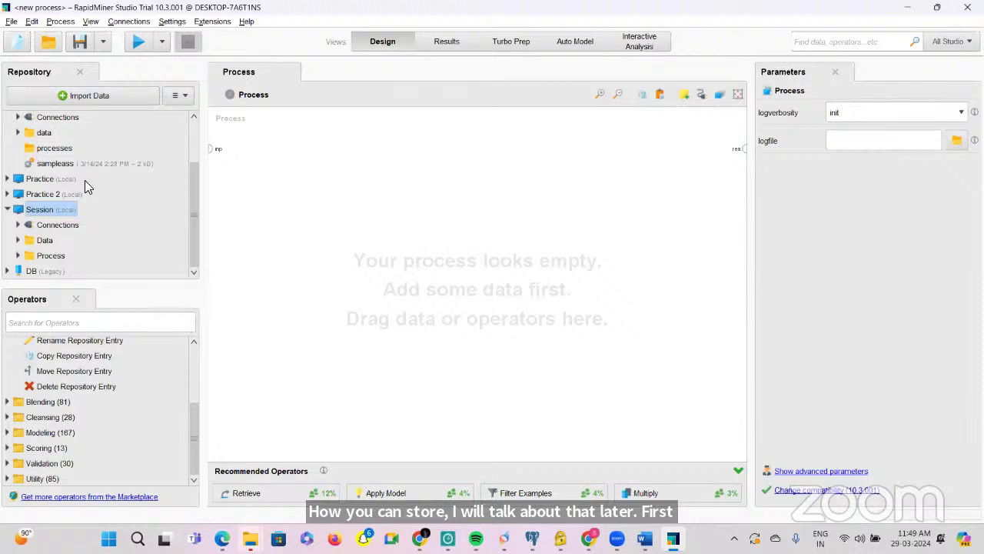
{"action": "left_click", "coordinate": [173, 96]}
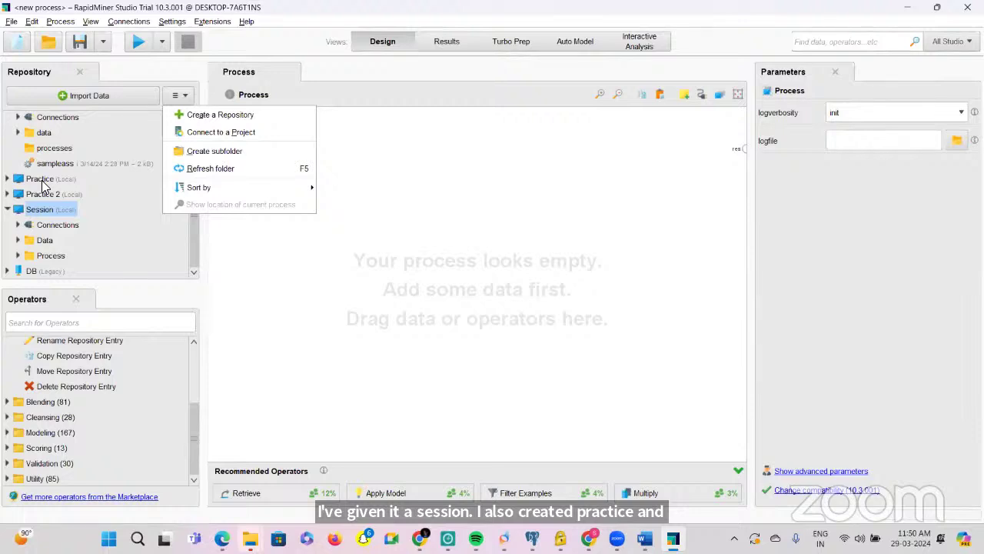
{"action": "left_click", "coordinate": [243, 281]}
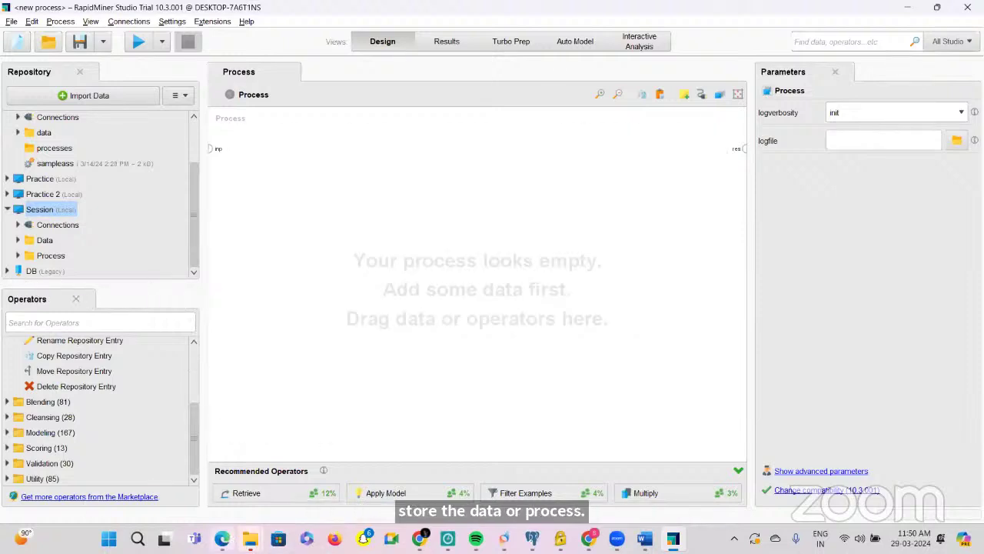
Step: Return to the course slides in Edge and advance to the GUI overview on slide 29
{"action": "left_click", "coordinate": [222, 538]}
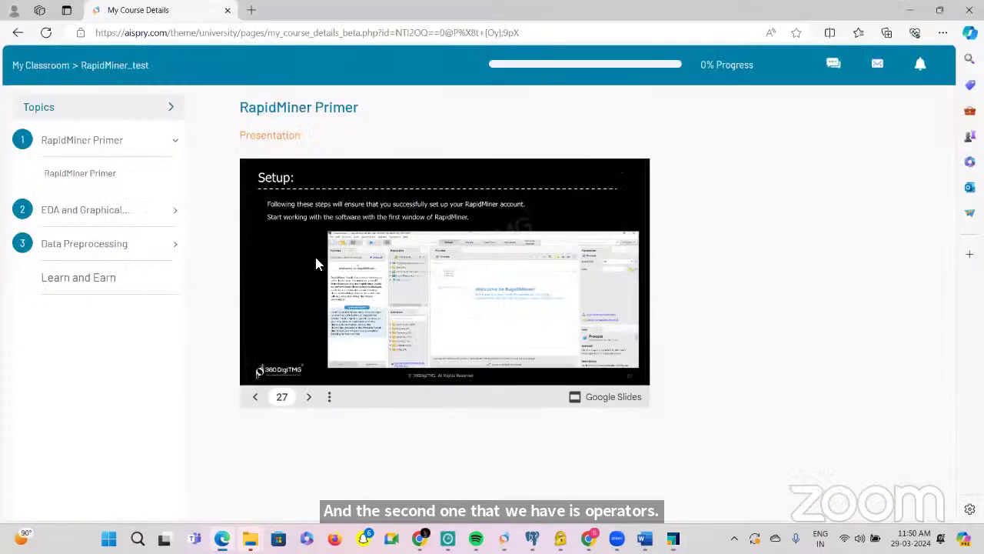
{"action": "left_click", "coordinate": [310, 397]}
{"action": "left_click", "coordinate": [310, 398]}
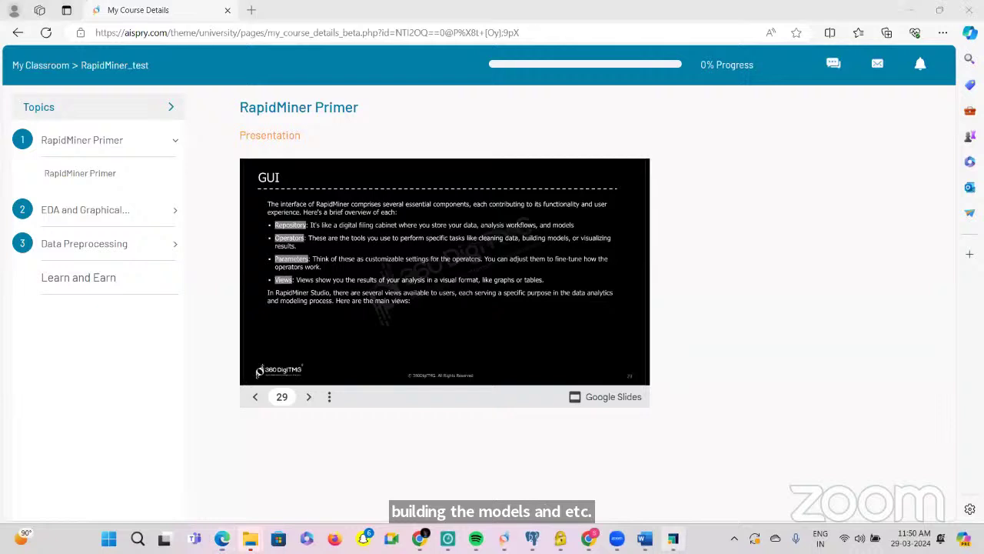
Step: Switch to RapidMiner Studio, collapse Data Access to view the operator categories, and expand it again to browse its operators
{"action": "key", "text": "alt+Tab"}
{"action": "scroll", "coordinate": [90, 383], "scroll_direction": "up", "scroll_amount": 3}
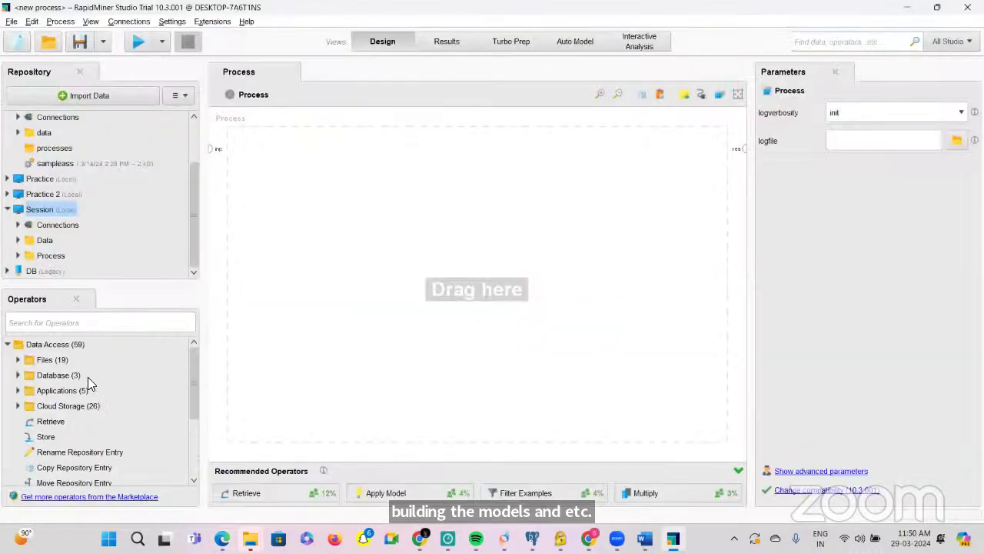
{"action": "left_click", "coordinate": [7, 344]}
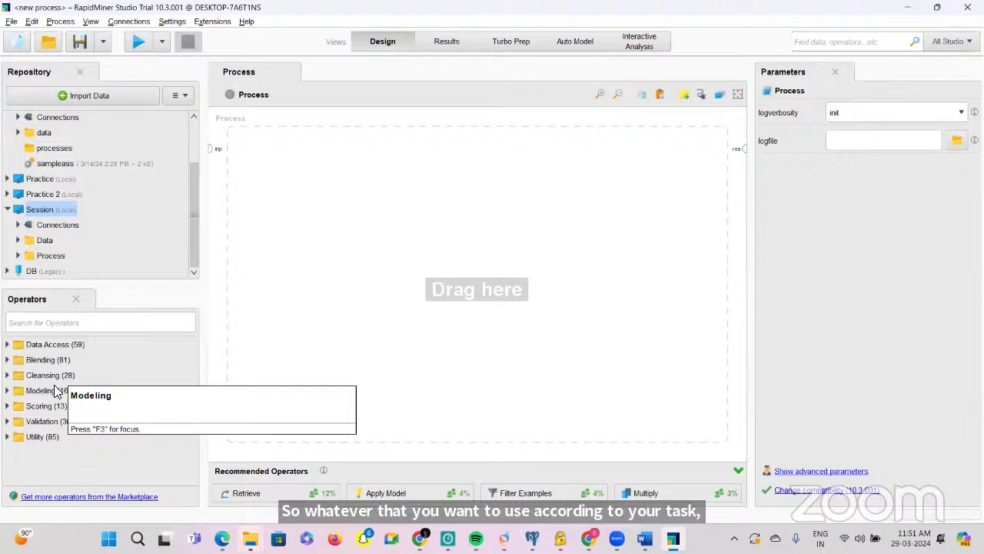
{"action": "left_click", "coordinate": [8, 344]}
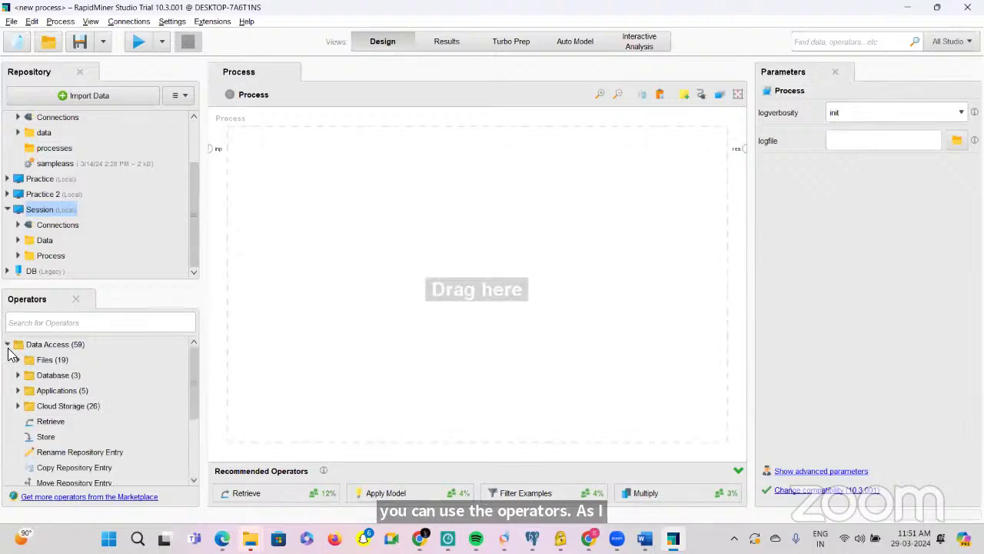
{"action": "scroll", "coordinate": [43, 384], "scroll_direction": "down", "scroll_amount": 3}
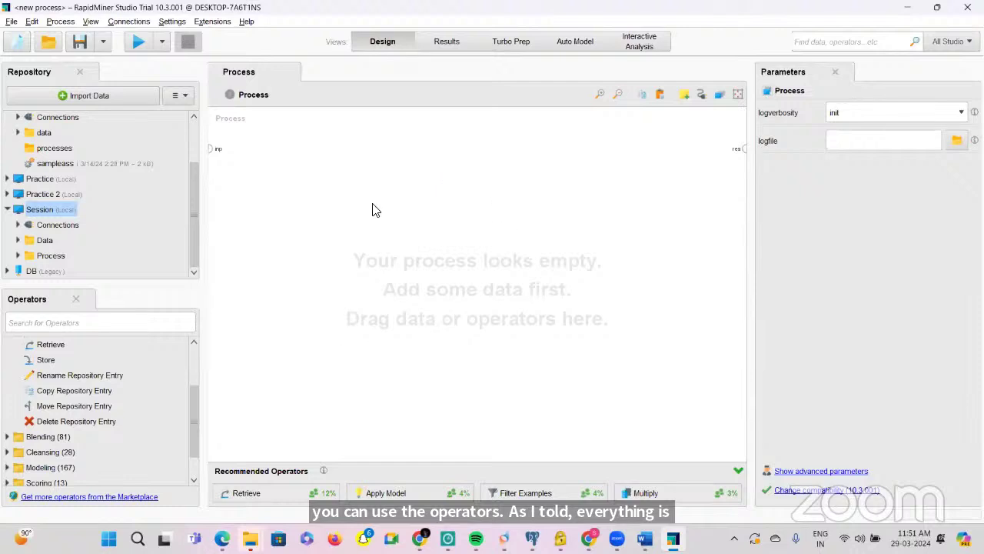
{"action": "mouse_move", "coordinate": [47, 419]}
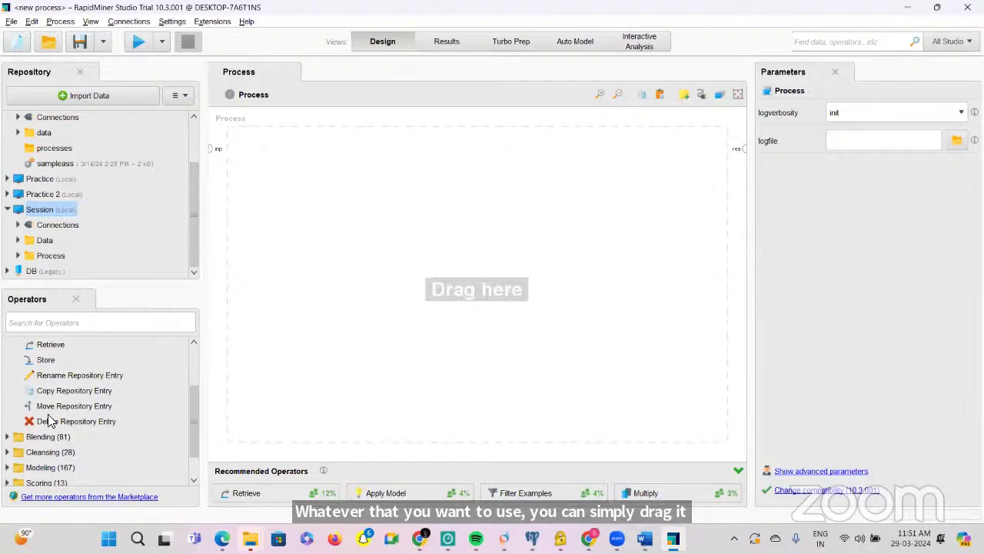
Step: Switch to the course slides in Edge to read the GUI overview's Parameters entry, and return to RapidMiner Studio
{"action": "scroll", "coordinate": [48, 419], "scroll_direction": "up", "scroll_amount": 3}
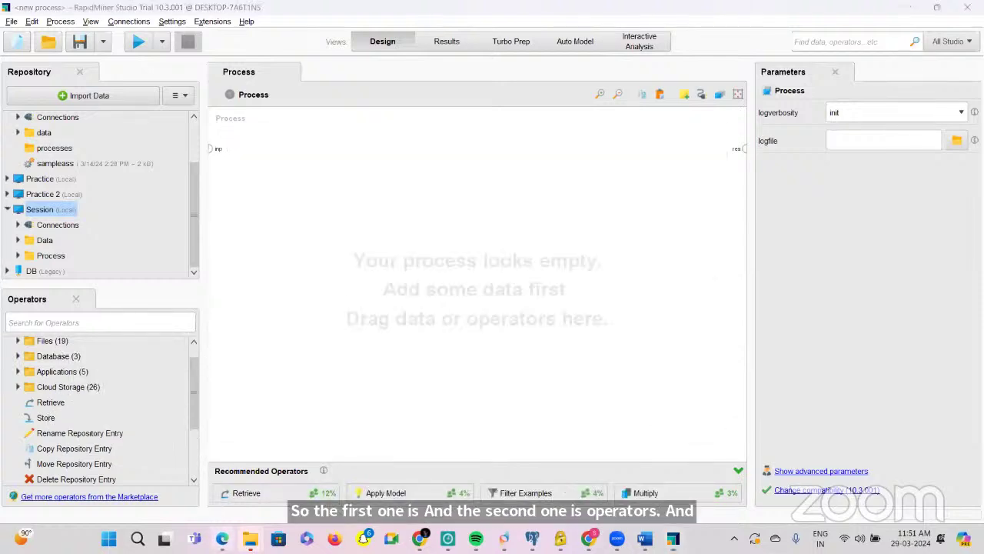
{"action": "left_click", "coordinate": [223, 538]}
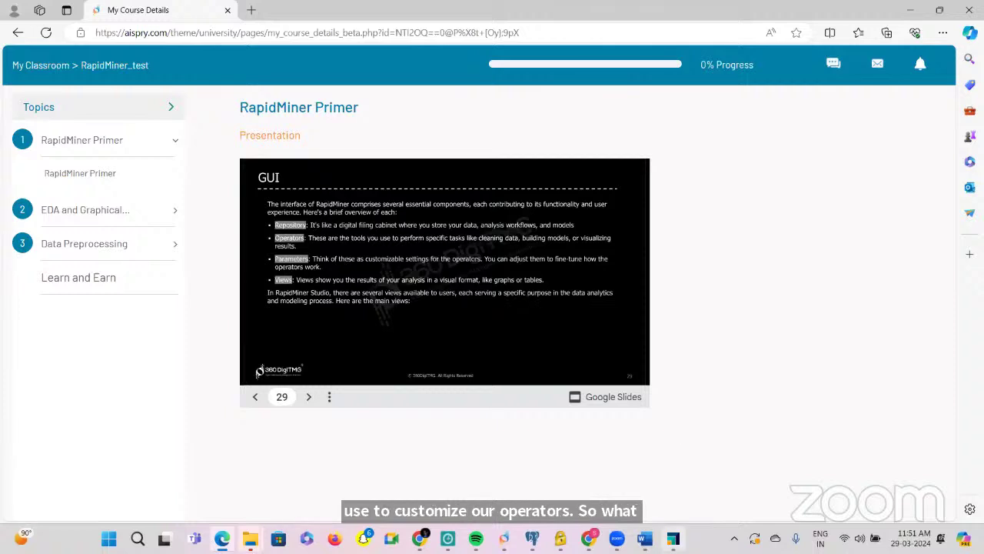
{"action": "key", "text": "alt+Tab"}
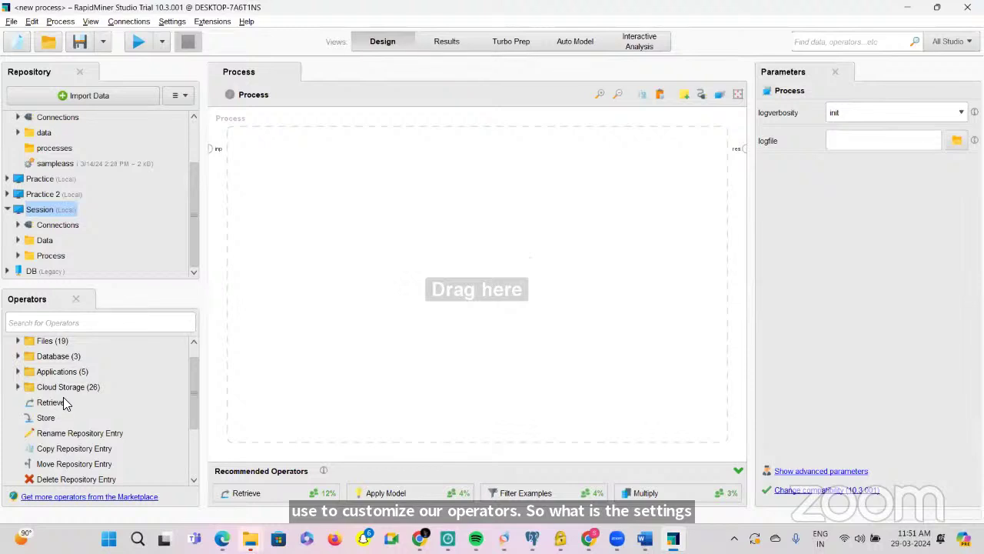
Step: Expand the Cleansing and Blending operator categories and browse their subfolders and the remaining operators
{"action": "scroll", "coordinate": [64, 405], "scroll_direction": "down", "scroll_amount": 3}
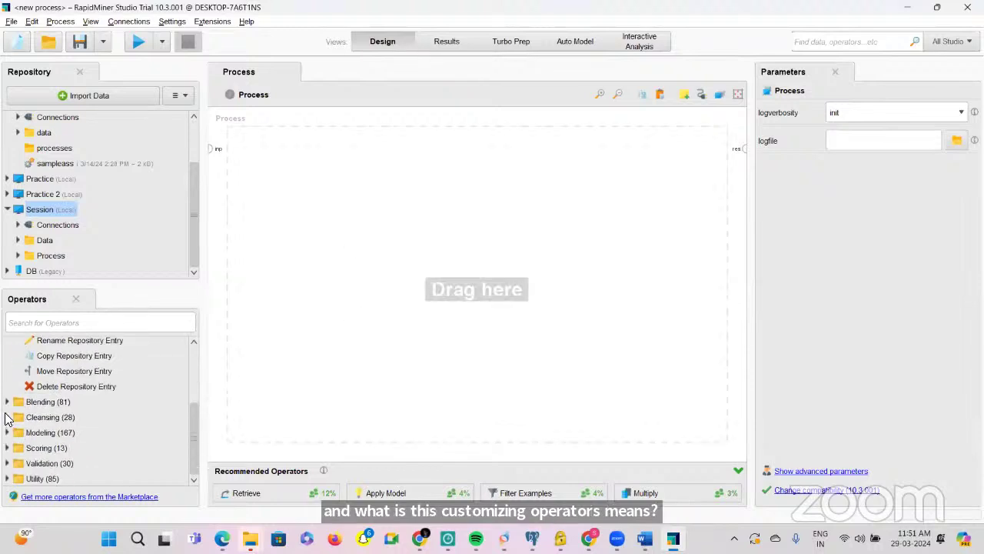
{"action": "left_click", "coordinate": [7, 417]}
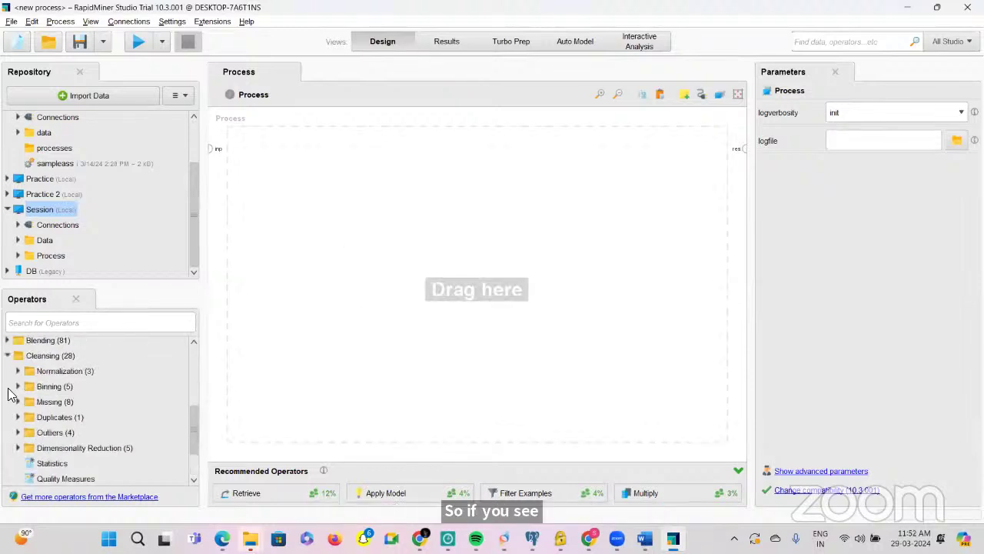
{"action": "scroll", "coordinate": [11, 389], "scroll_direction": "up", "scroll_amount": 5}
{"action": "scroll", "coordinate": [10, 453], "scroll_direction": "down", "scroll_amount": 2}
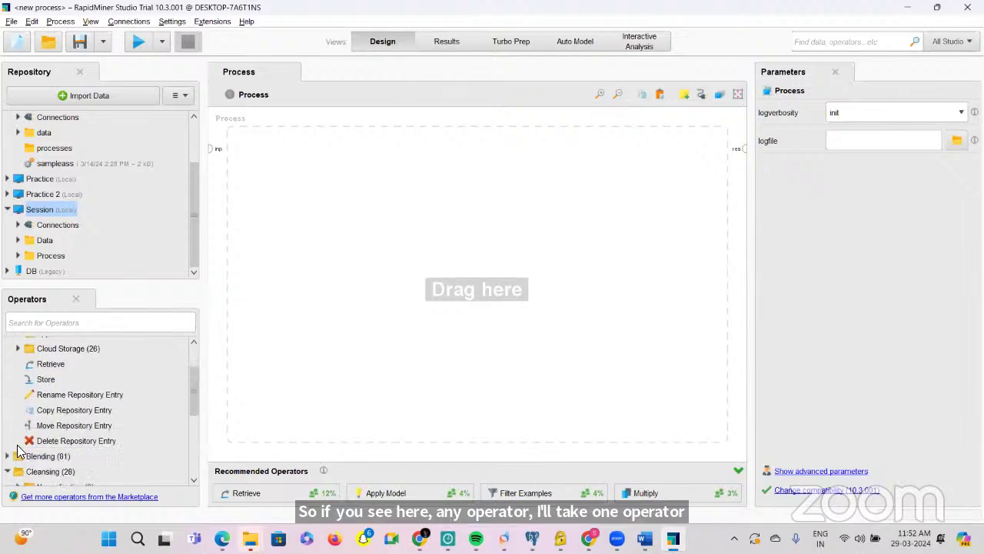
{"action": "left_click", "coordinate": [8, 456]}
{"action": "scroll", "coordinate": [44, 460], "scroll_direction": "down", "scroll_amount": 2}
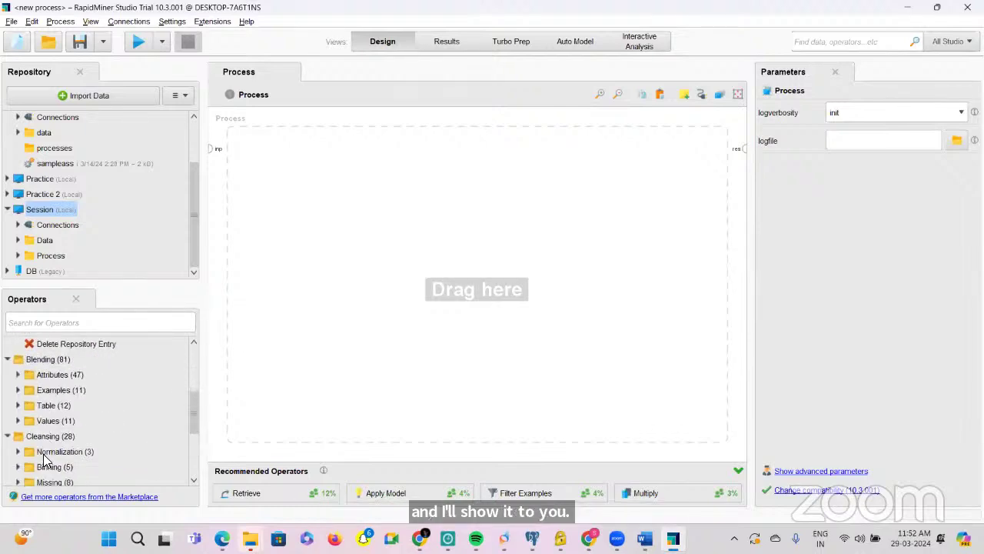
{"action": "scroll", "coordinate": [43, 460], "scroll_direction": "down", "scroll_amount": 4}
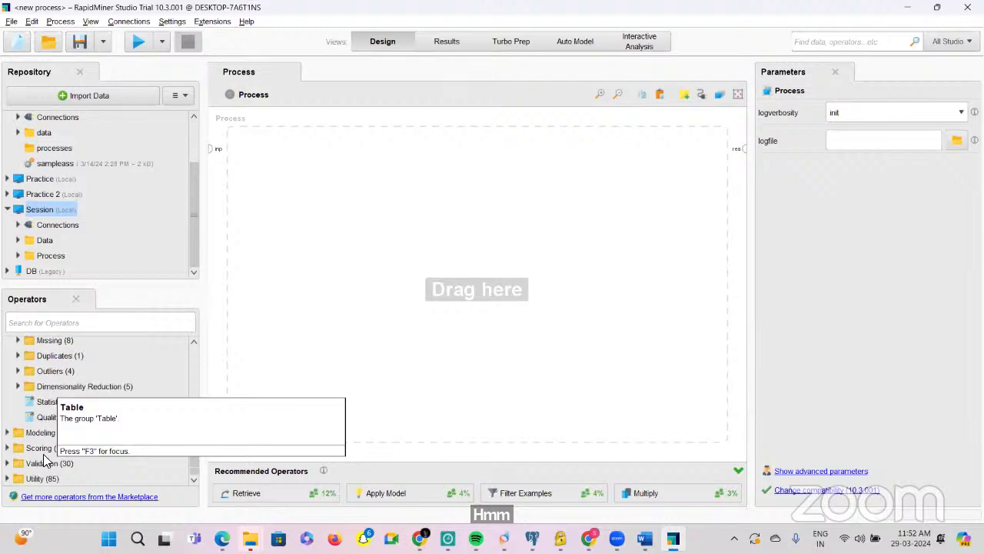
{"action": "scroll", "coordinate": [48, 409], "scroll_direction": "up", "scroll_amount": 12}
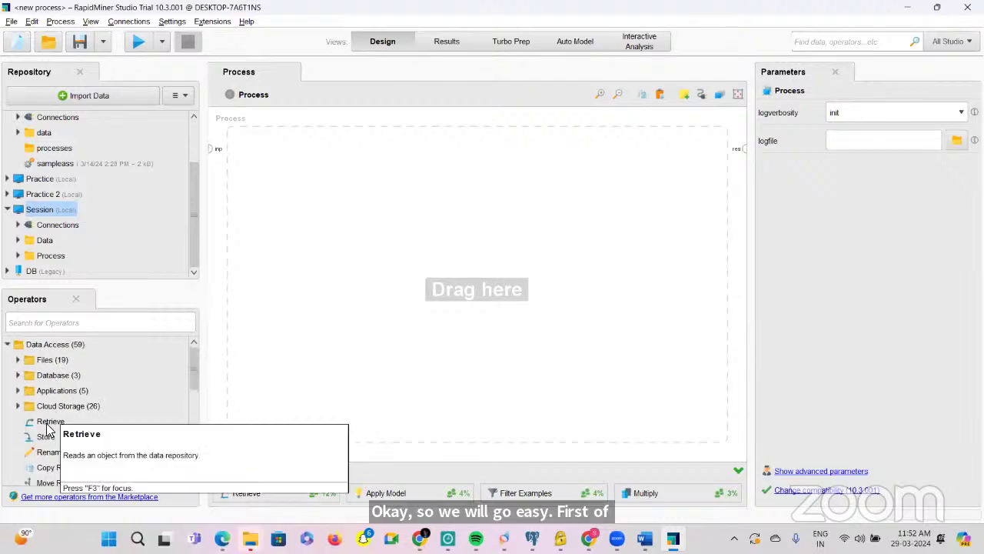
Step: Place a Retrieve operator in the empty process and delete it again
{"action": "left_click_drag", "start_coordinate": [49, 421], "coordinate": [145, 344]}
{"action": "left_click_drag", "start_coordinate": [204, 270], "coordinate": [358, 218]}
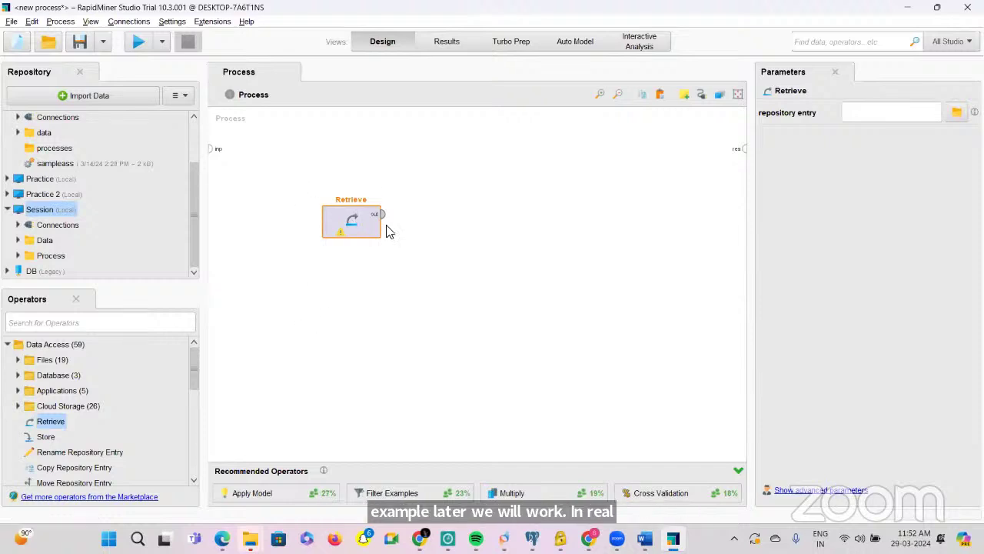
{"action": "left_click_drag", "start_coordinate": [50, 420], "coordinate": [89, 356]}
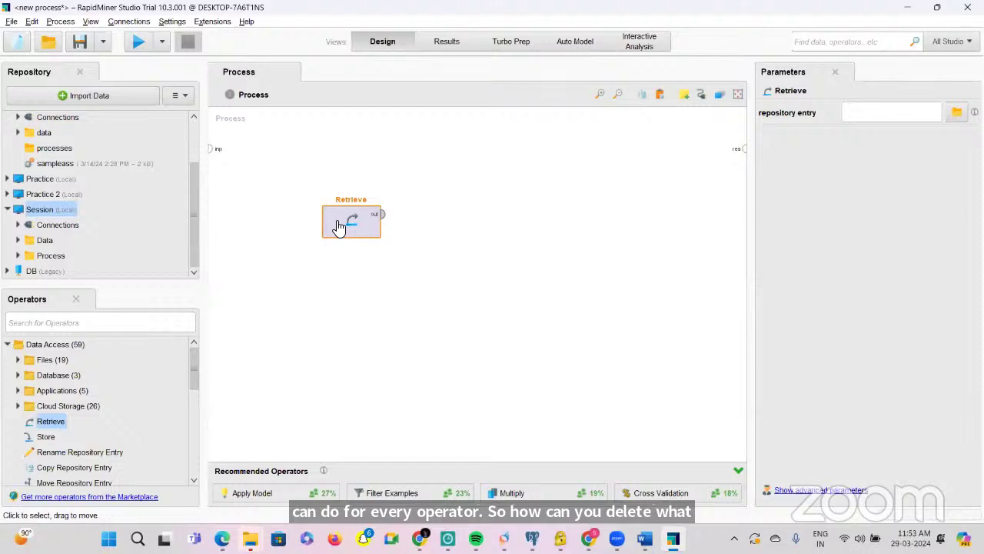
{"action": "key", "text": "Delete"}
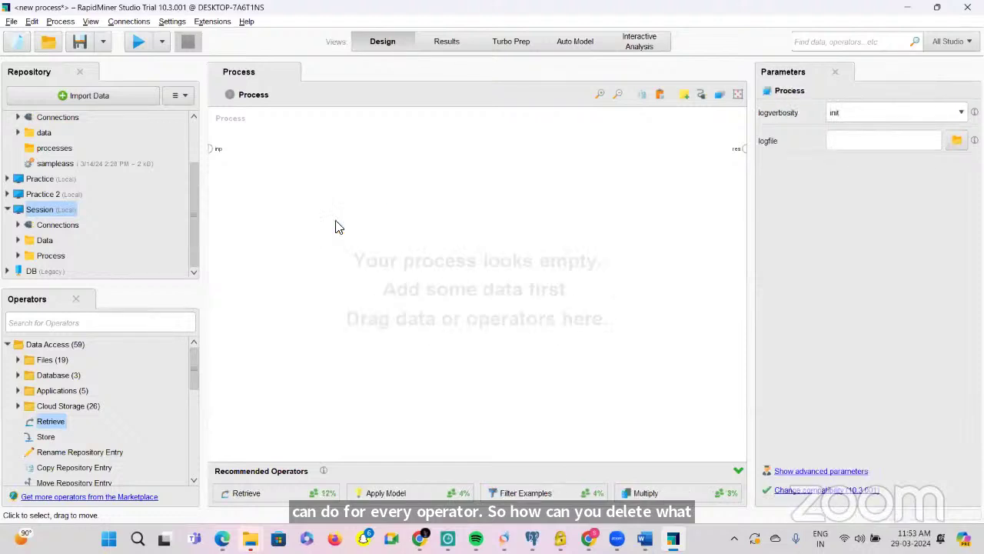
Step: Find the Read Excel operator with the search term "read", place it in the process, and delete it again
{"action": "left_click_drag", "start_coordinate": [31, 422], "coordinate": [25, 427]}
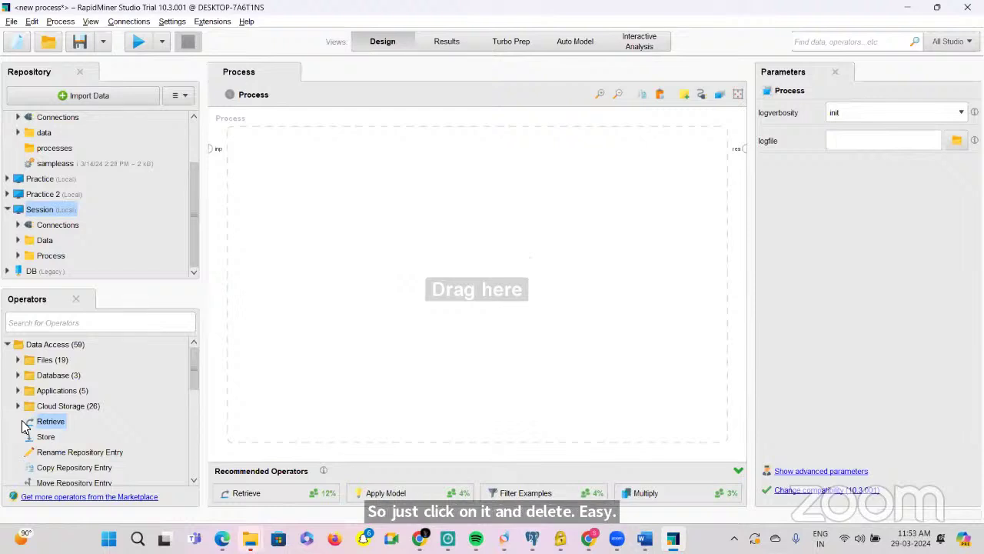
{"action": "scroll", "coordinate": [25, 400], "scroll_direction": "down", "scroll_amount": 2}
{"action": "scroll", "coordinate": [27, 379], "scroll_direction": "down", "scroll_amount": 3}
{"action": "scroll", "coordinate": [26, 379], "scroll_direction": "up", "scroll_amount": 5}
{"action": "left_click_drag", "start_coordinate": [26, 382], "coordinate": [29, 375]}
{"action": "left_click", "coordinate": [32, 323]}
{"action": "type", "text": "re"}
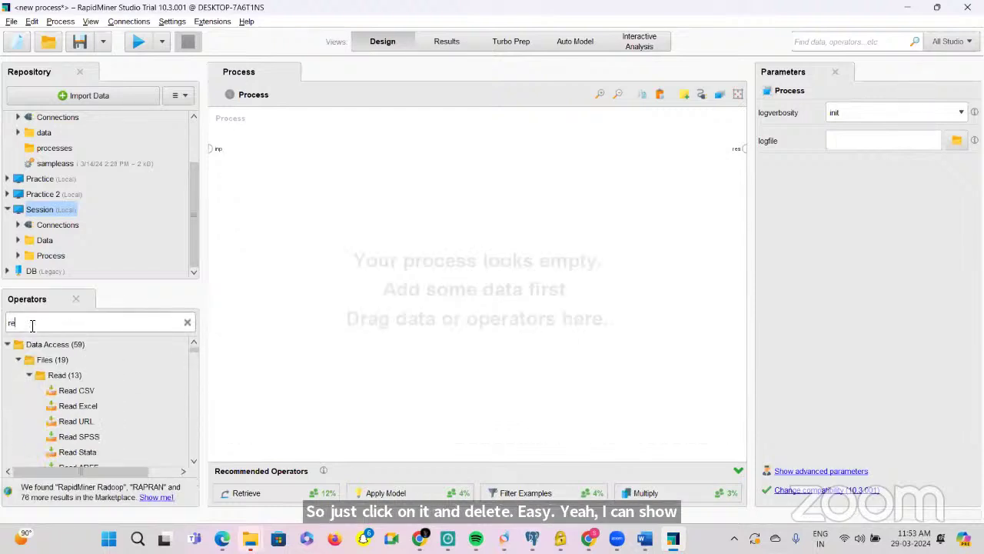
{"action": "type", "text": "ad"}
{"action": "left_click_drag", "start_coordinate": [81, 390], "coordinate": [357, 208]}
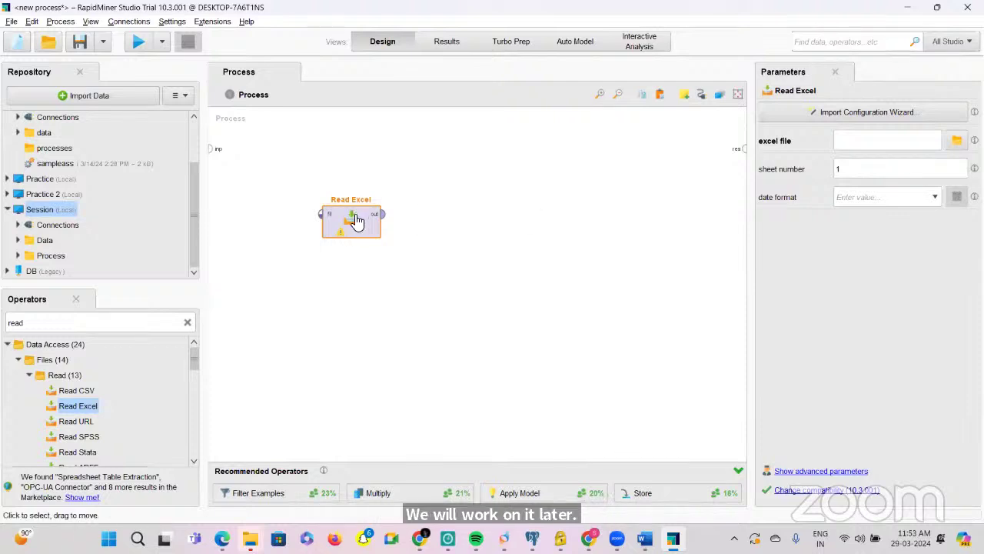
{"action": "key", "text": "Delete"}
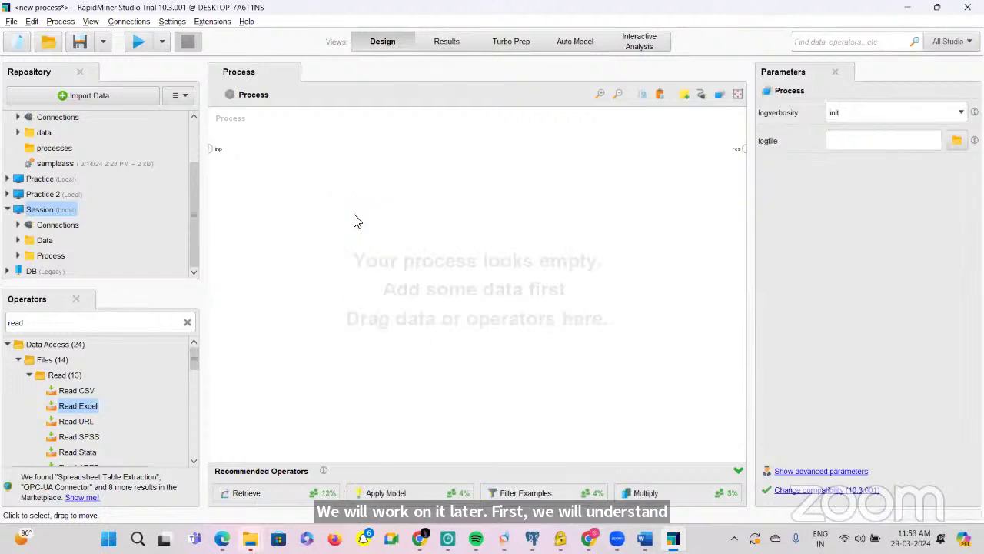
Step: Switch to the course slides in Edge and advance to the GUI views on slide 30
{"action": "left_click", "coordinate": [222, 536]}
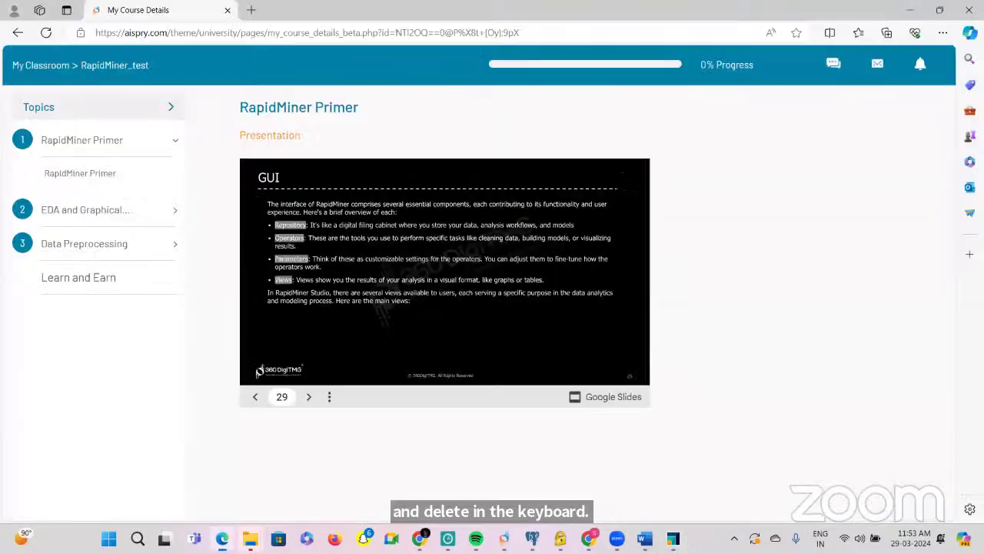
{"action": "left_click", "coordinate": [290, 282]}
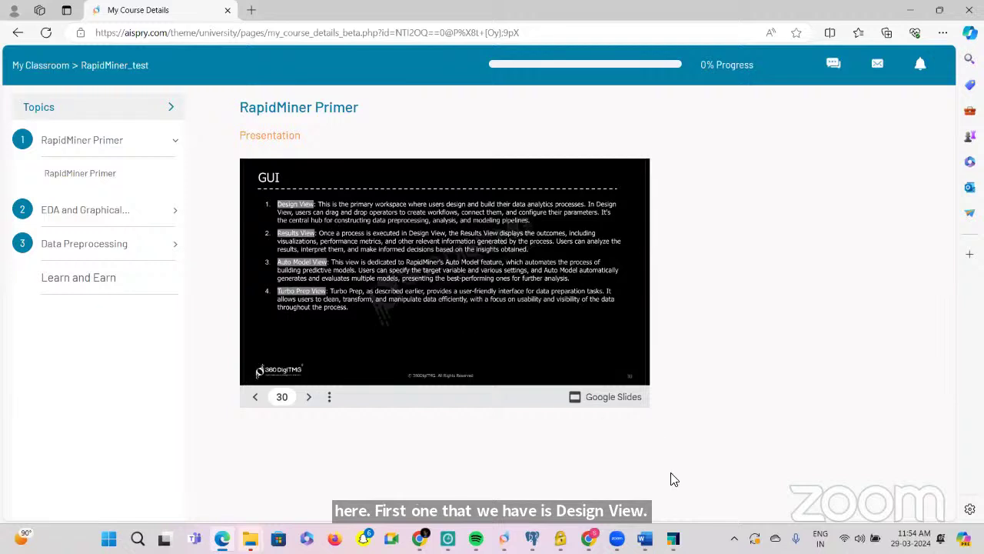
Step: Switch to RapidMiner Studio, underline the Views label in red, and return to the slide in Edge
{"action": "left_click", "coordinate": [674, 539]}
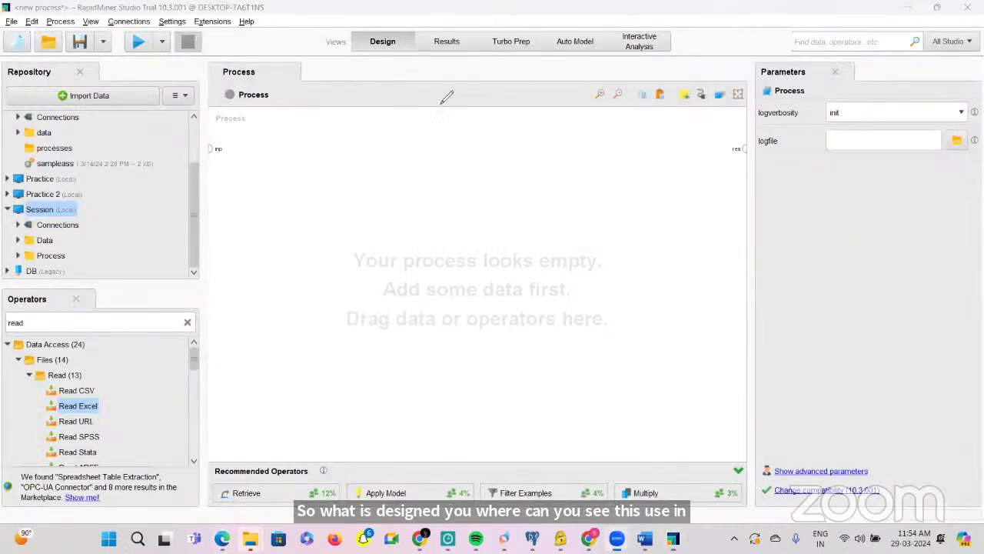
{"action": "mouse_move", "coordinate": [311, 54]}
{"action": "left_mouse_down"}
{"action": "mouse_move", "coordinate": [363, 55]}
{"action": "mouse_move", "coordinate": [317, 60]}
{"action": "left_mouse_up"}
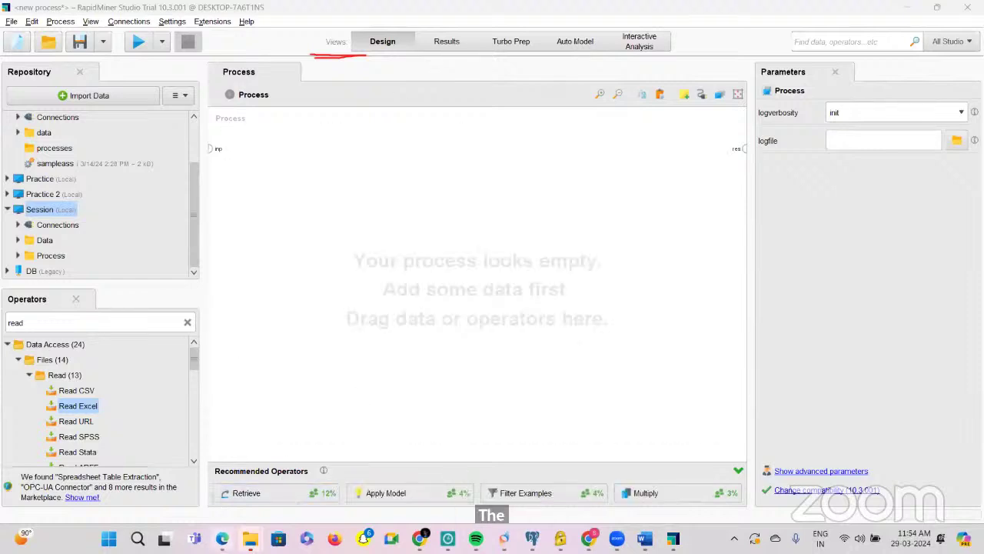
{"action": "left_click", "coordinate": [222, 539]}
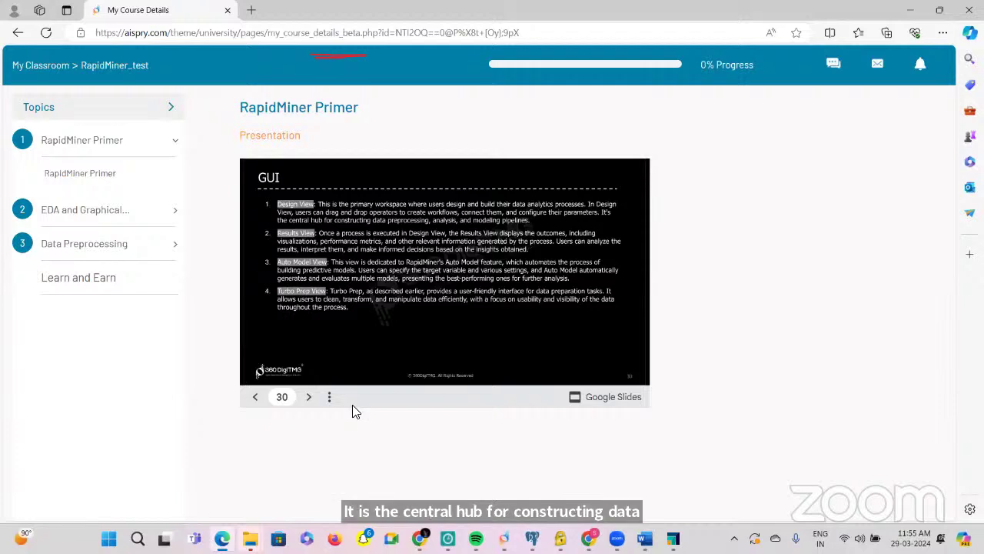
Step: Switch to RapidMiner Studio and place a Read Excel operator near the input side of the process
{"action": "left_click", "coordinate": [671, 537]}
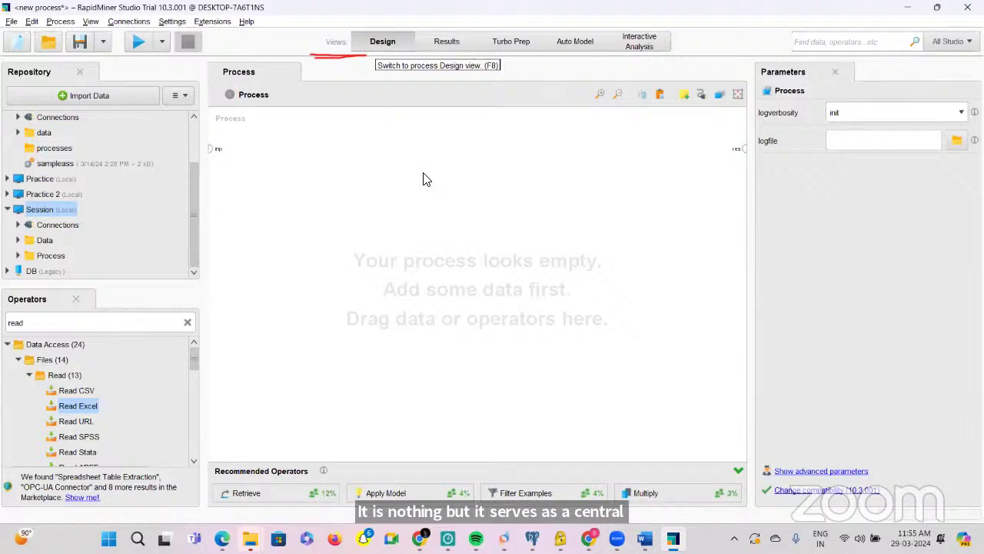
{"action": "left_click_drag", "start_coordinate": [83, 405], "coordinate": [411, 219]}
{"action": "left_click_drag", "start_coordinate": [326, 217], "coordinate": [327, 219]}
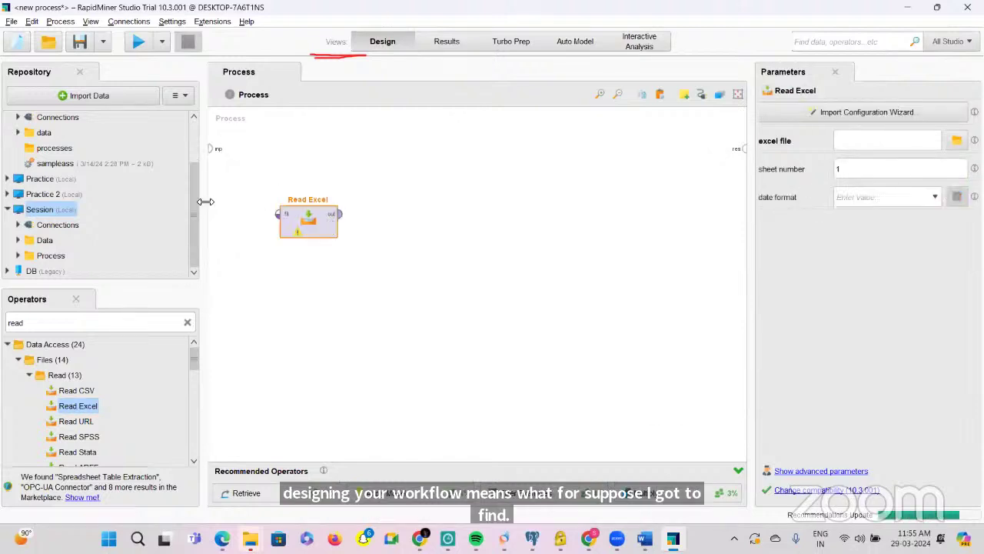
Step: Clear the operator search and add Remove Duplicates from the Cleansing category's Duplicates folder beside Read Excel
{"action": "scroll", "coordinate": [98, 446], "scroll_direction": "down", "scroll_amount": 5}
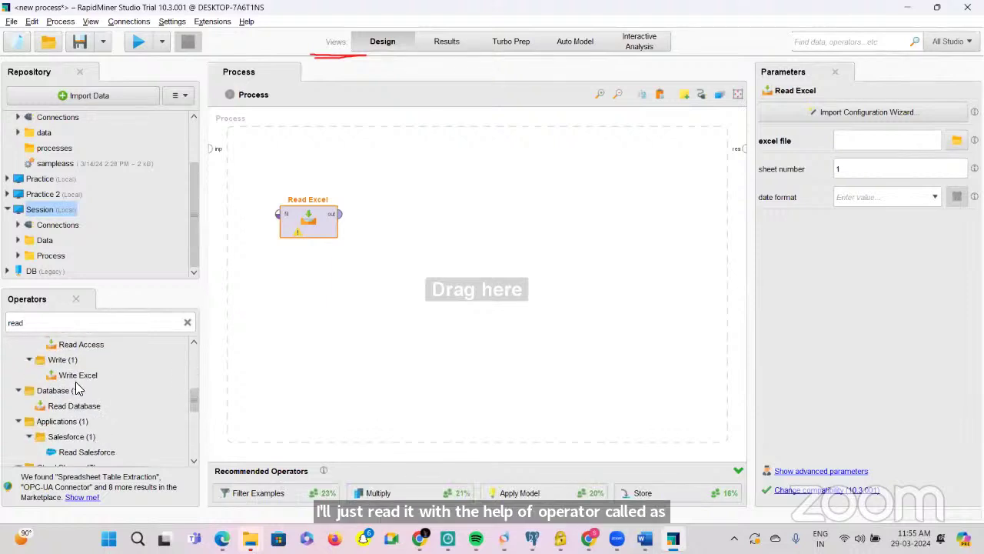
{"action": "scroll", "coordinate": [76, 390], "scroll_direction": "down", "scroll_amount": 7}
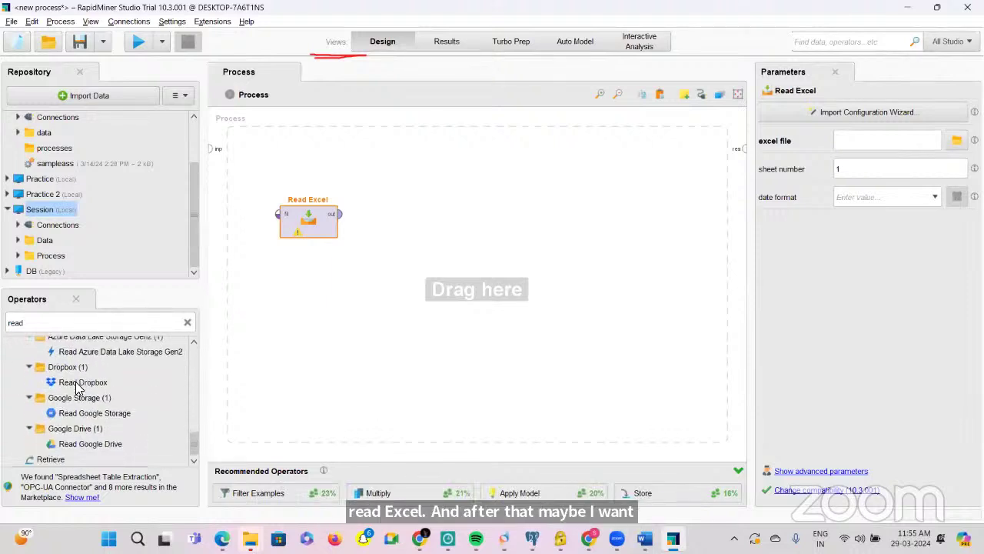
{"action": "left_click", "coordinate": [187, 323]}
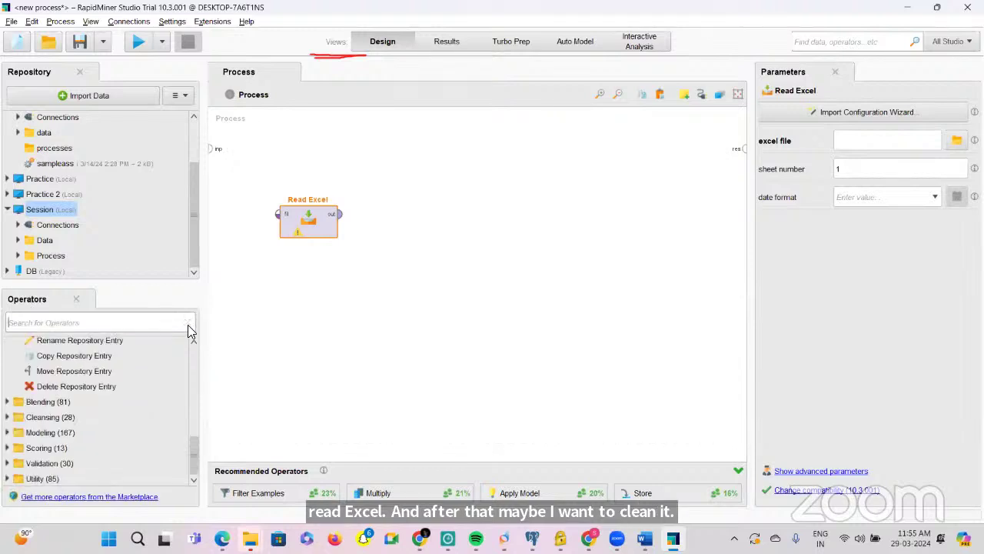
{"action": "left_click", "coordinate": [7, 416]}
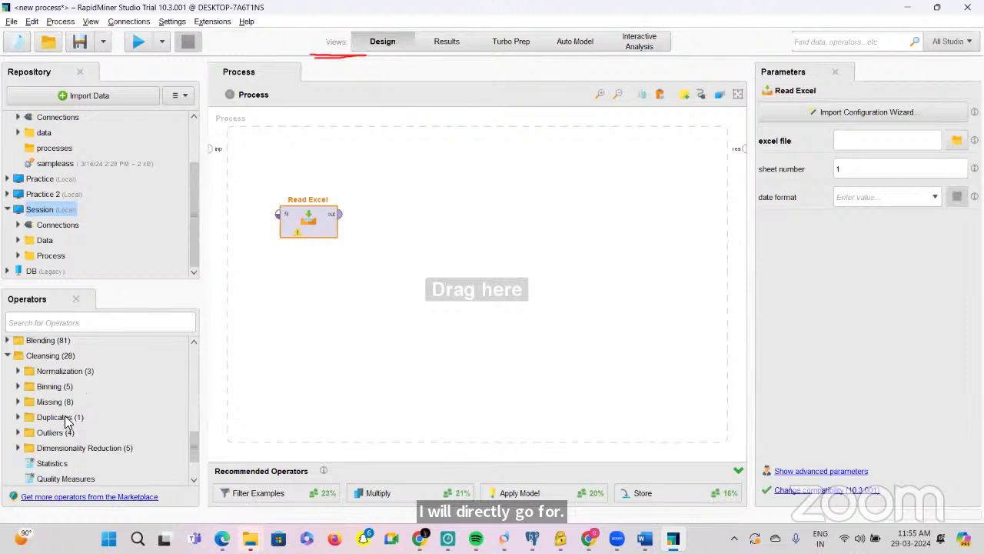
{"action": "left_click", "coordinate": [18, 417]}
{"action": "left_click_drag", "start_coordinate": [77, 435], "coordinate": [400, 216]}
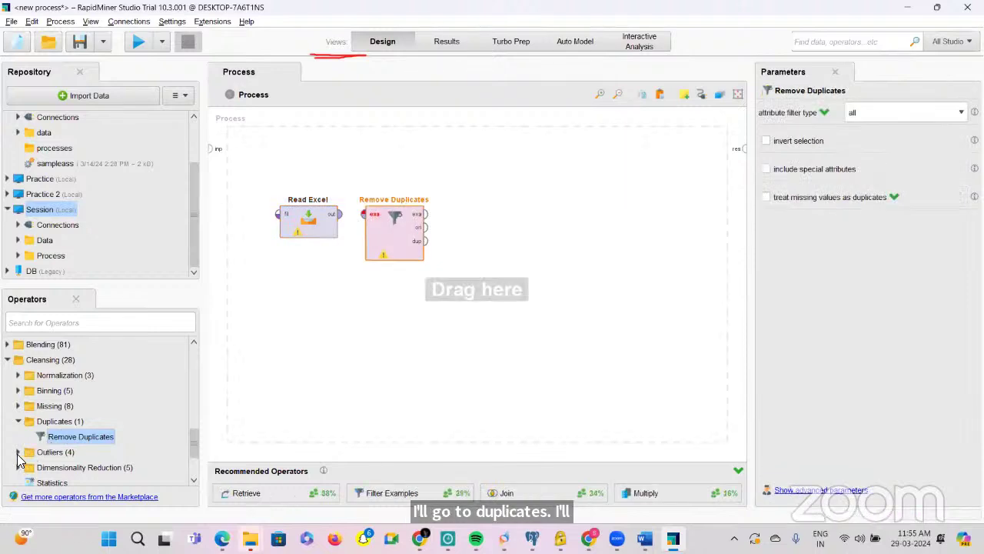
Step: View the parameters of Read Excel and Remove Duplicates, and add Detect Outlier (Distances) beside Remove Duplicates
{"action": "left_click", "coordinate": [319, 230]}
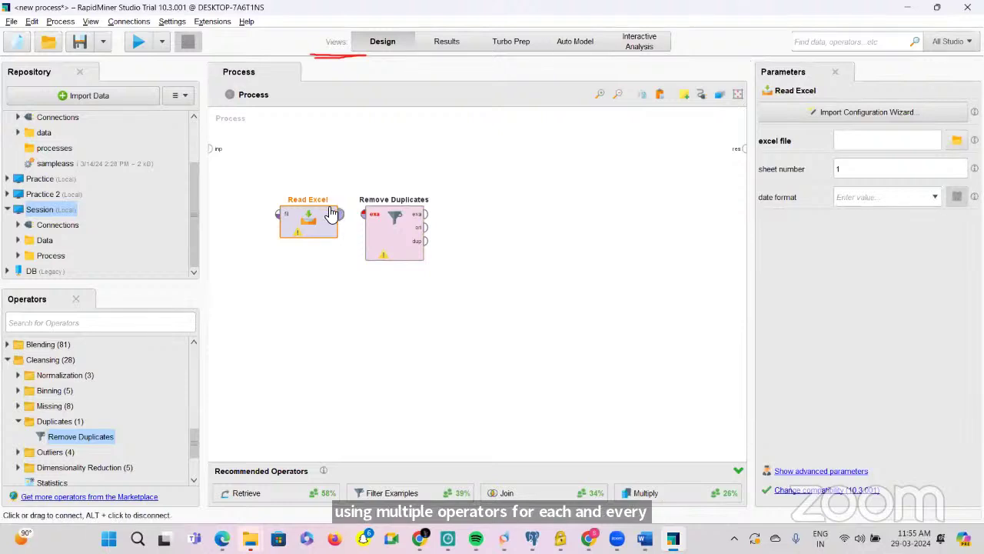
{"action": "left_click", "coordinate": [392, 238]}
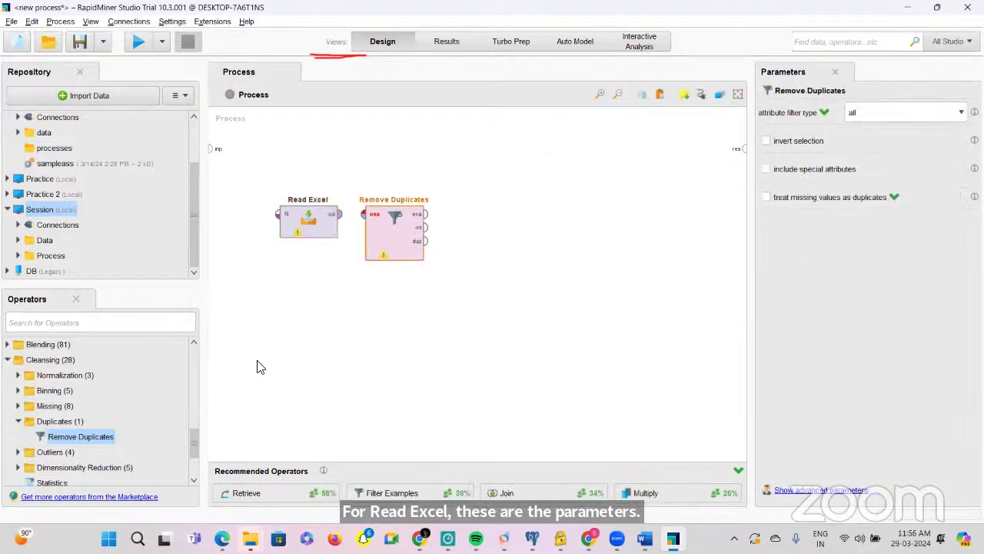
{"action": "left_click", "coordinate": [18, 452]}
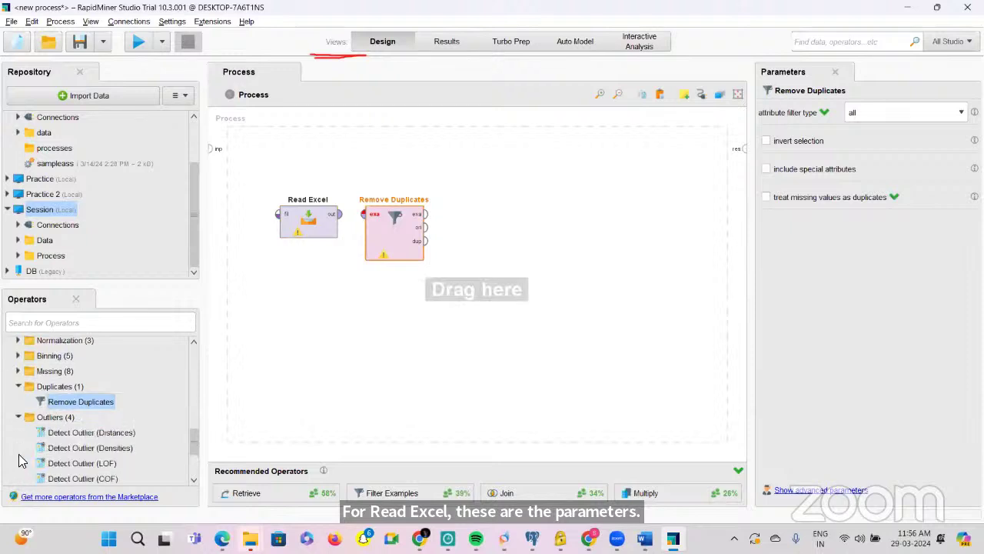
{"action": "left_click_drag", "start_coordinate": [86, 435], "coordinate": [486, 224]}
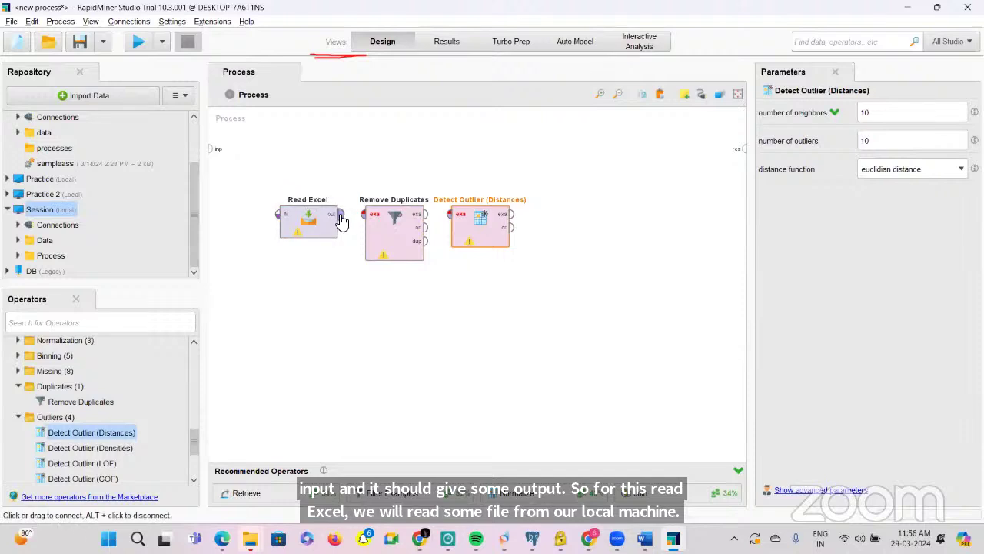
Step: Connect Read Excel's output to Remove Duplicates, and the exa output of Remove Duplicates to Detect Outlier (Distances)
{"action": "left_click_drag", "start_coordinate": [341, 221], "coordinate": [367, 217]}
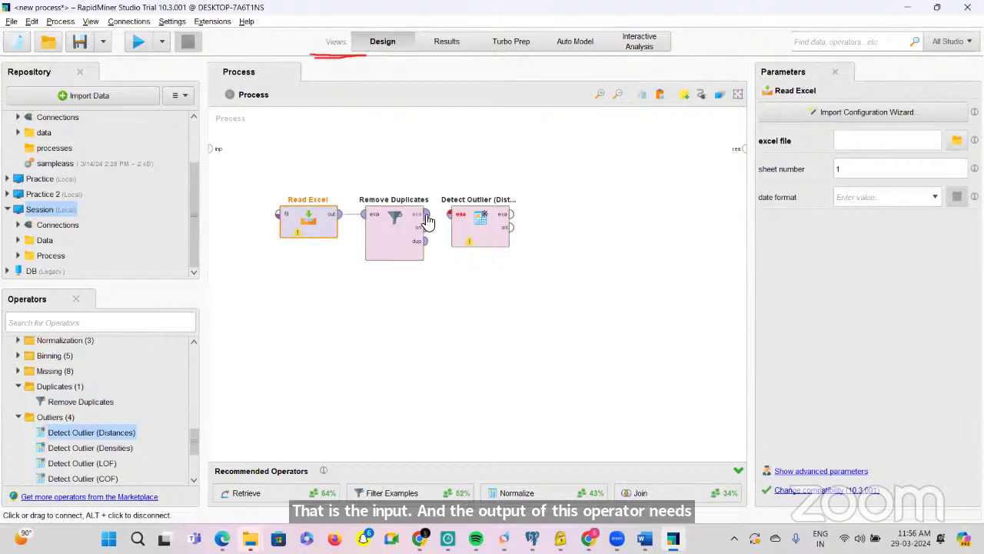
{"action": "left_click_drag", "start_coordinate": [428, 221], "coordinate": [449, 215]}
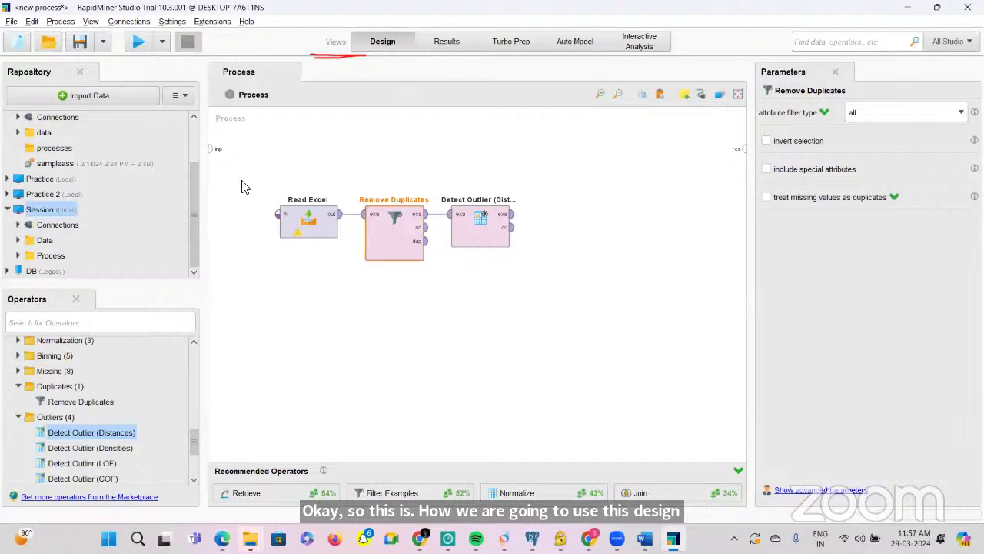
Step: Select all three connected operators in the process and delete them together
{"action": "left_click_drag", "start_coordinate": [244, 176], "coordinate": [562, 380]}
{"action": "key", "text": "Delete"}
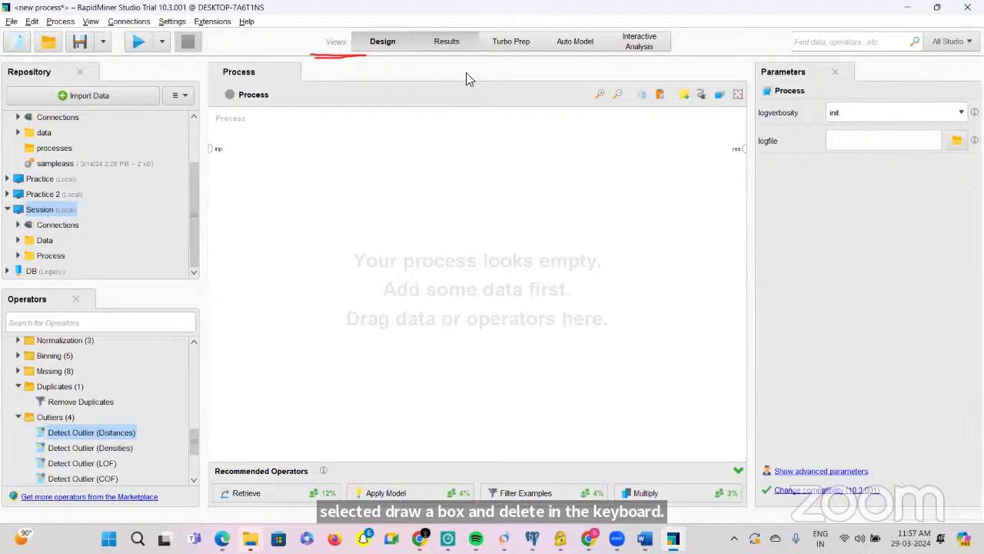
Step: View the empty Results view, read its description on the course slide in the browser, and return to RapidMiner's Design view
{"action": "left_click", "coordinate": [461, 46]}
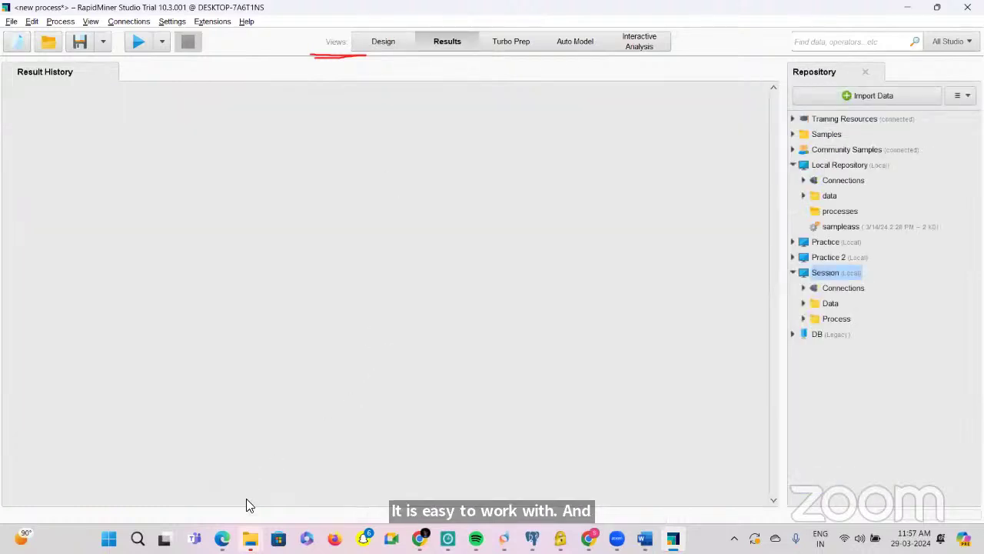
{"action": "left_click", "coordinate": [221, 538]}
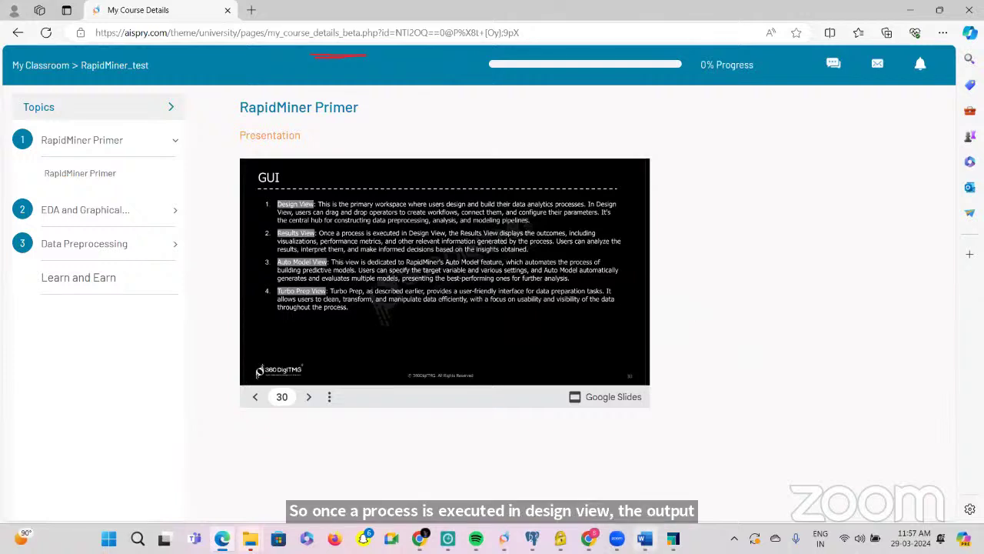
{"action": "key", "text": "alt+Tab"}
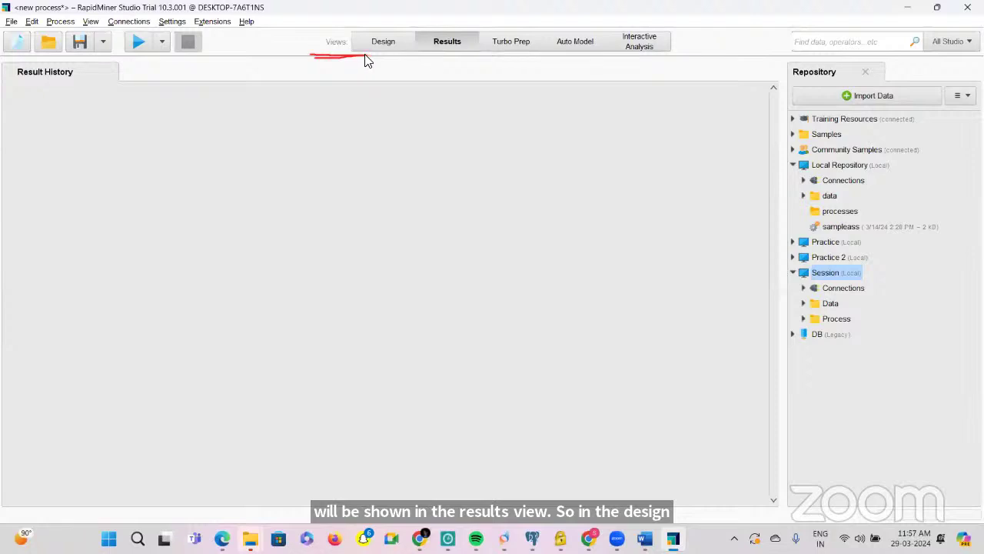
{"action": "left_click", "coordinate": [366, 51]}
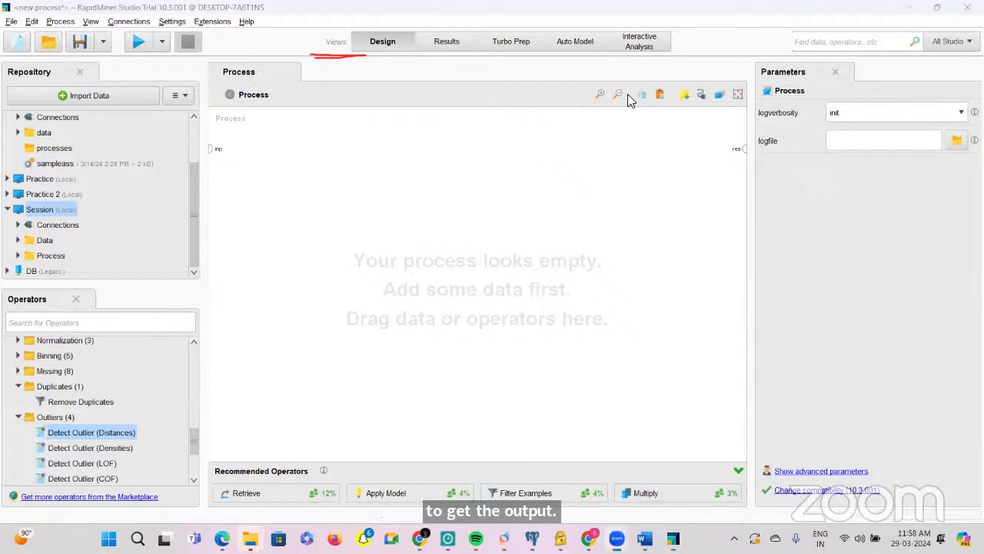
Step: Examine the ways to execute the process, including Run Process Locally, and show the Results view
{"action": "mouse_move", "coordinate": [160, 31]}
{"action": "left_mouse_down"}
{"action": "mouse_move", "coordinate": [119, 31]}
{"action": "mouse_move", "coordinate": [121, 55]}
{"action": "mouse_move", "coordinate": [171, 48]}
{"action": "mouse_move", "coordinate": [154, 29]}
{"action": "left_mouse_up"}
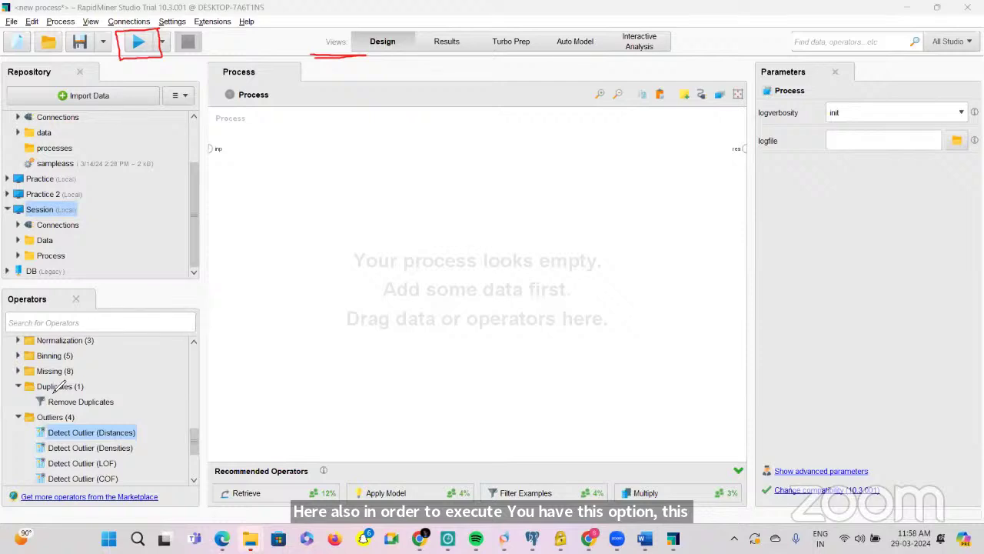
{"action": "left_click_drag", "start_coordinate": [56, 387], "coordinate": [385, 282]}
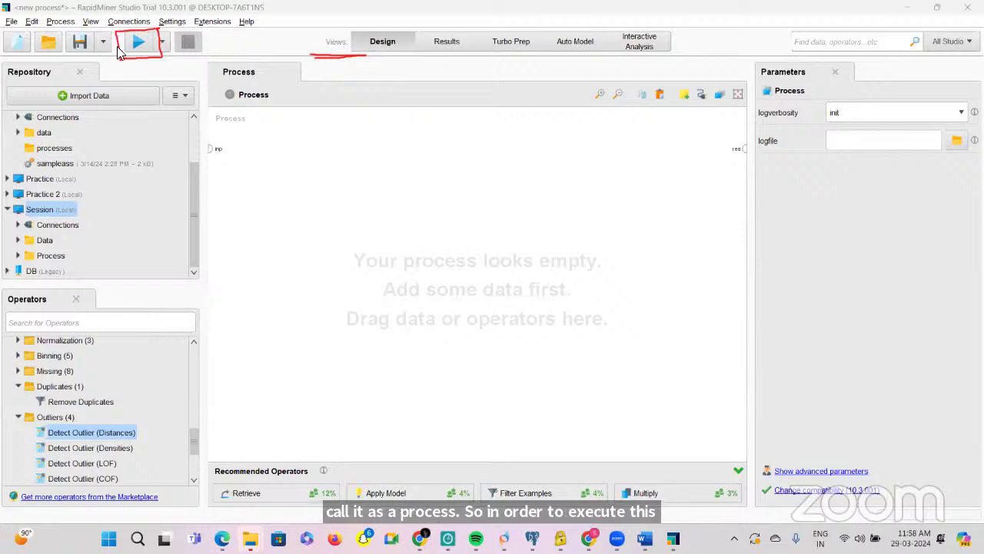
{"action": "left_click", "coordinate": [60, 22]}
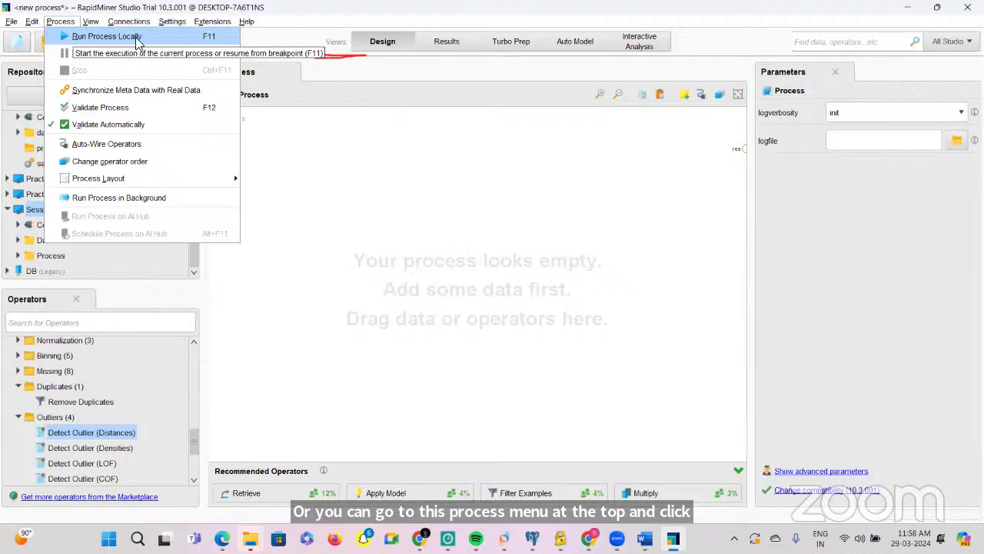
{"action": "left_click", "coordinate": [76, 37]}
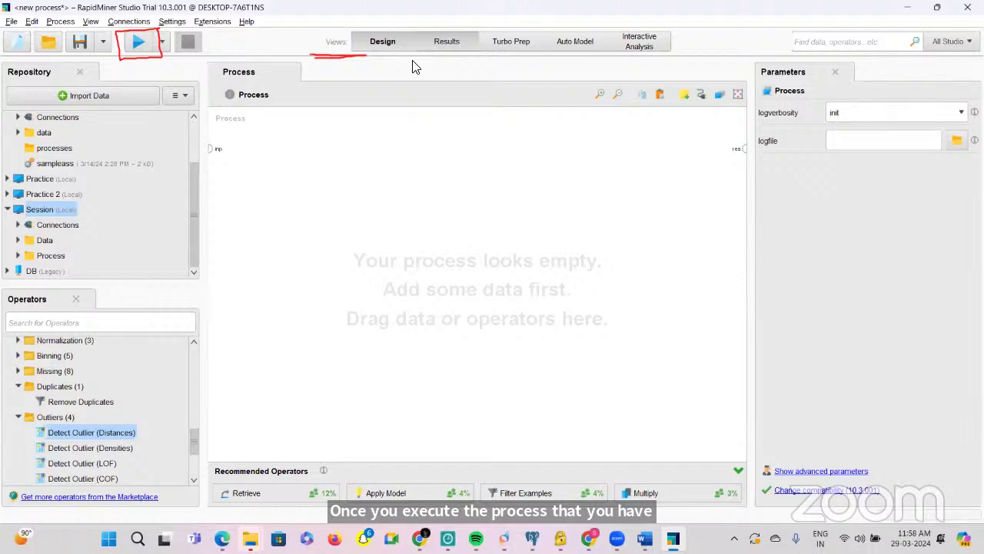
{"action": "left_click", "coordinate": [444, 42]}
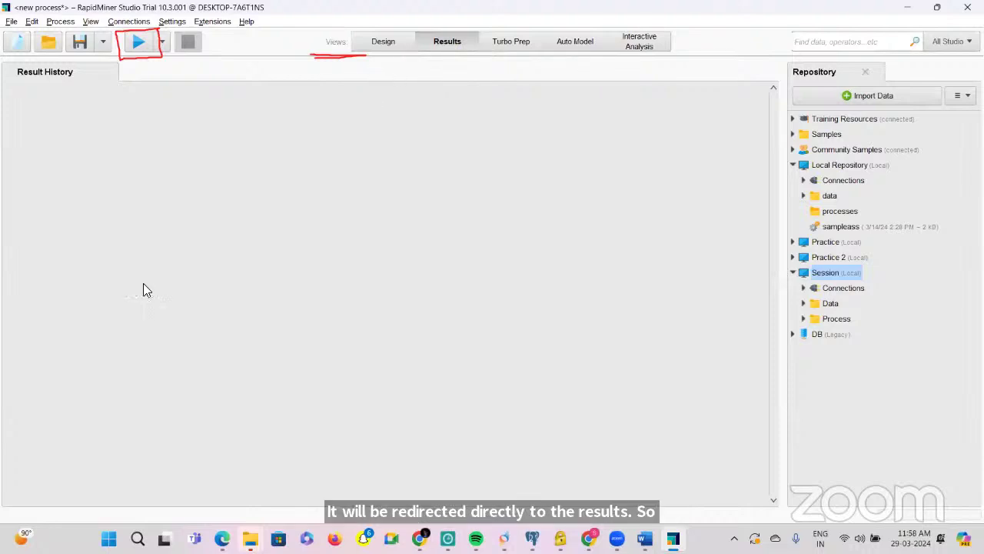
Step: Consult the views slide in the browser, and look through RapidMiner's Turbo Prep and Auto Model views before returning to Design view
{"action": "left_click", "coordinate": [221, 538]}
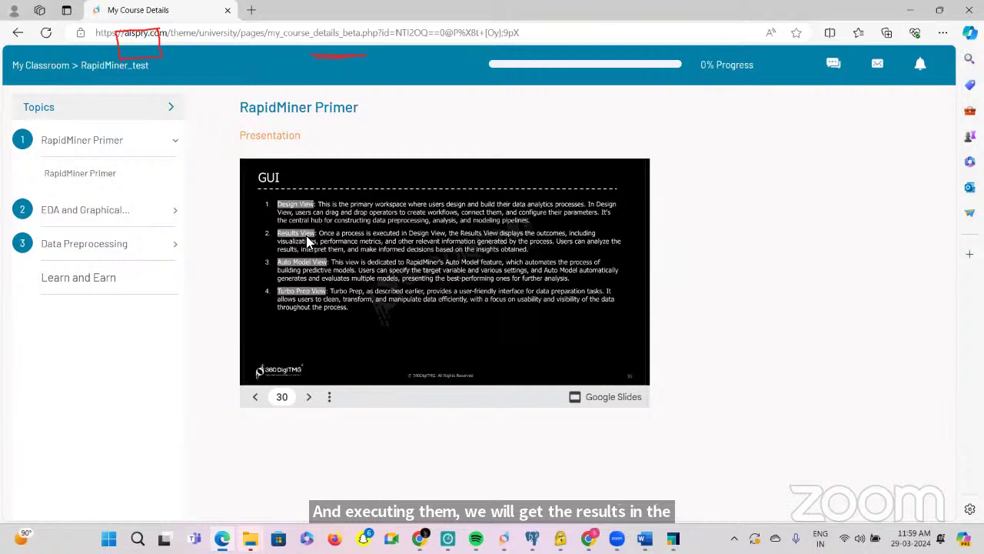
{"action": "left_click", "coordinate": [673, 538]}
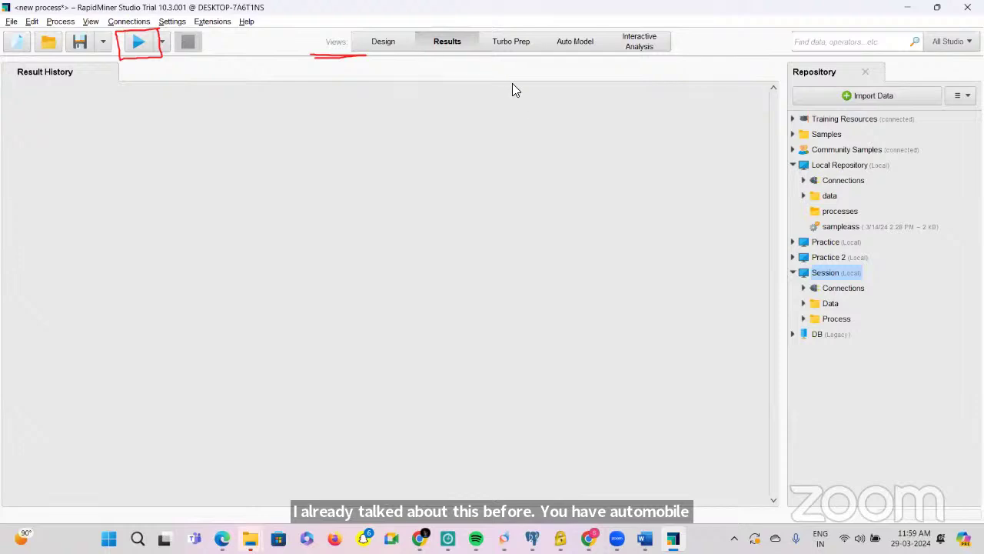
{"action": "left_click", "coordinate": [498, 45]}
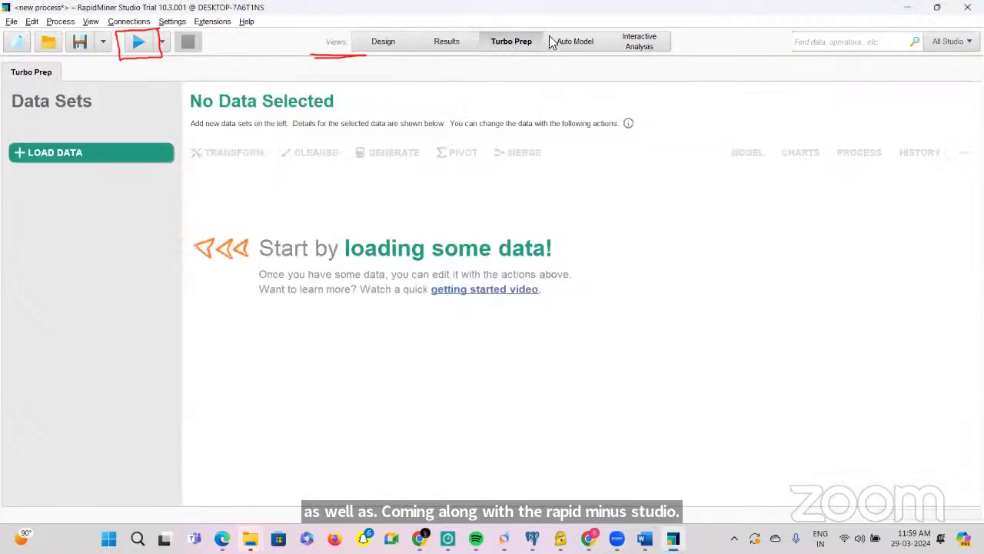
{"action": "left_click", "coordinate": [578, 41]}
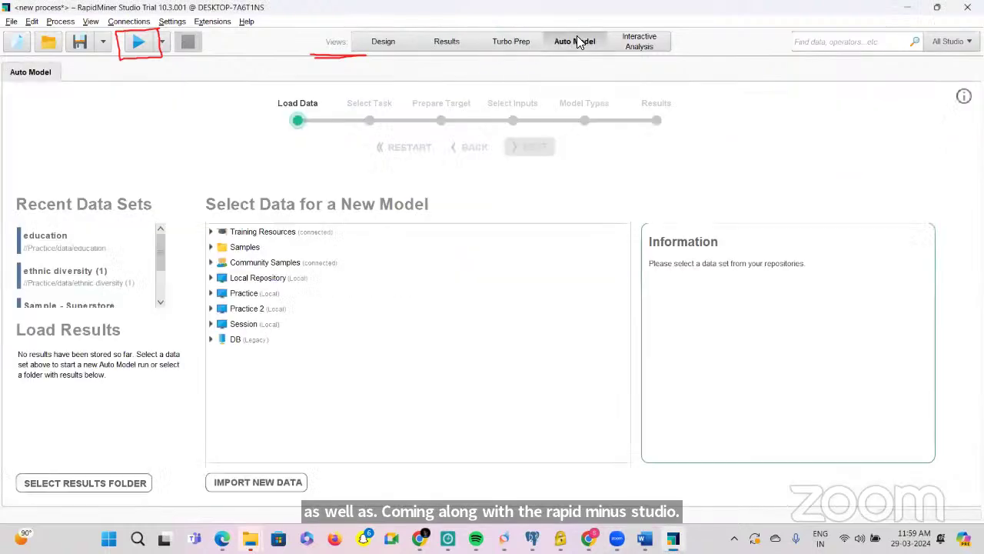
{"action": "left_click", "coordinate": [527, 43]}
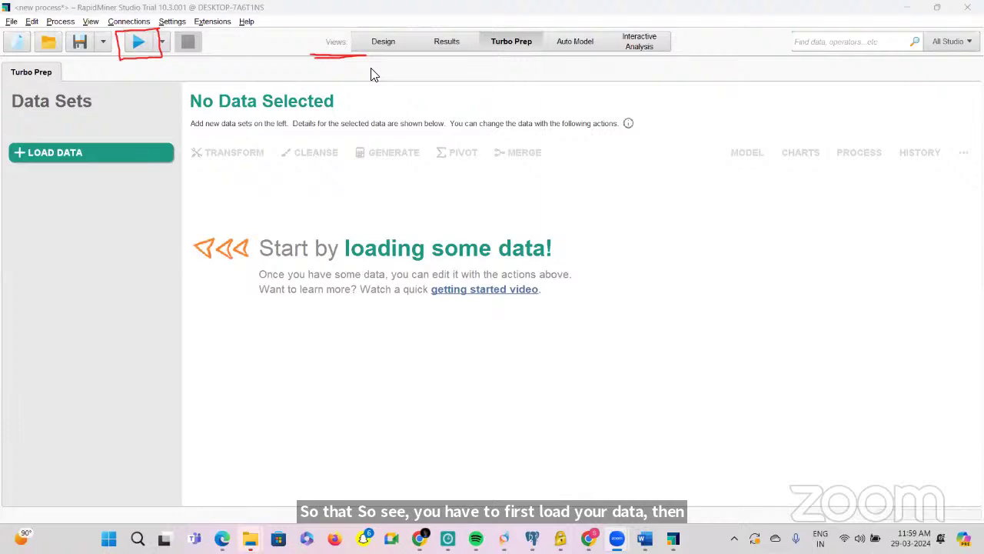
{"action": "left_click", "coordinate": [562, 41]}
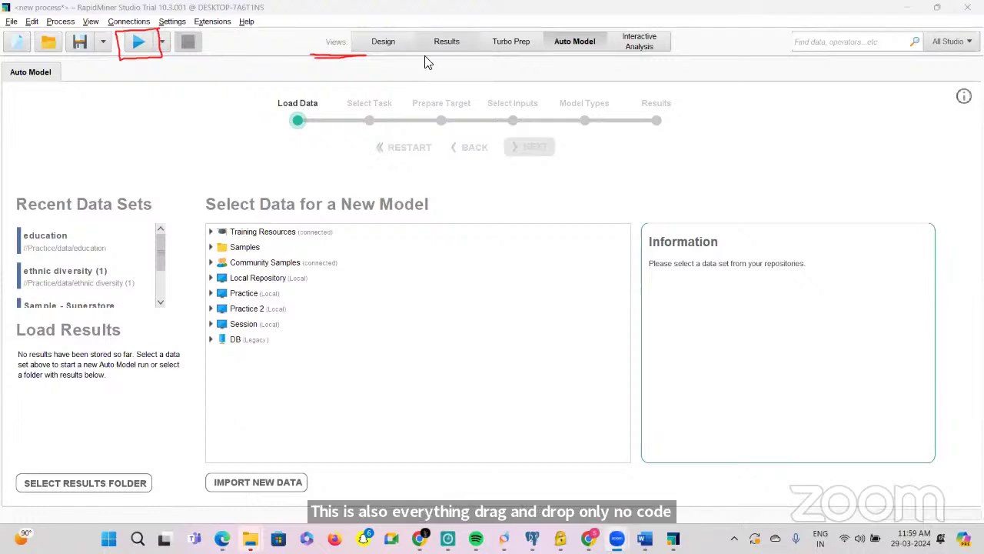
{"action": "left_click", "coordinate": [385, 42]}
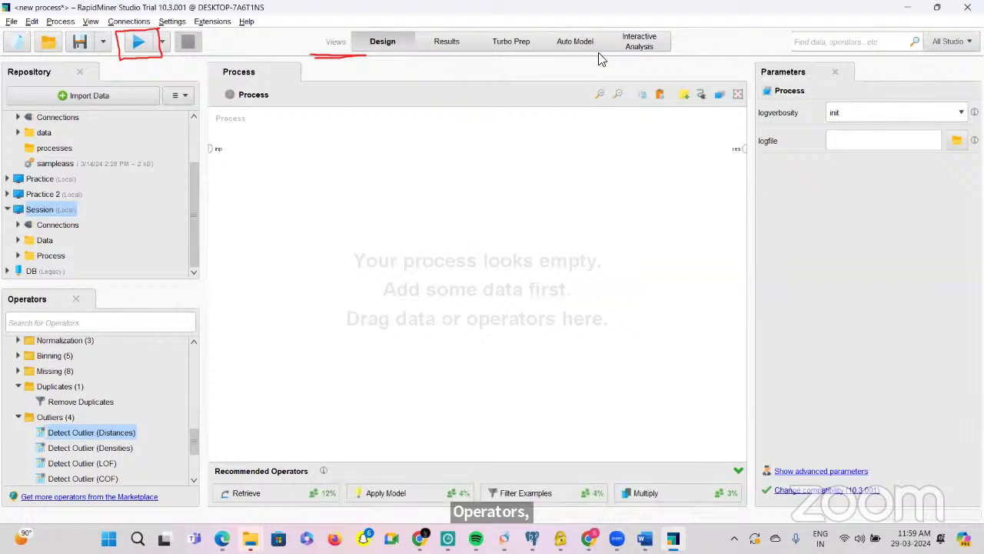
Step: Switch to the course presentation in the browser and advance to slide 31 about Process and Help
{"action": "left_click", "coordinate": [222, 538]}
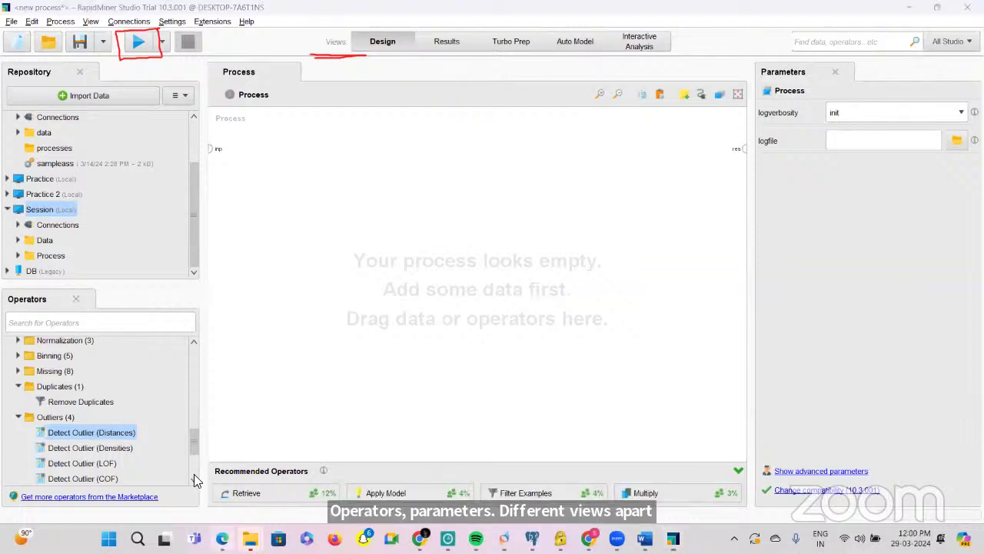
{"action": "left_click", "coordinate": [194, 474]}
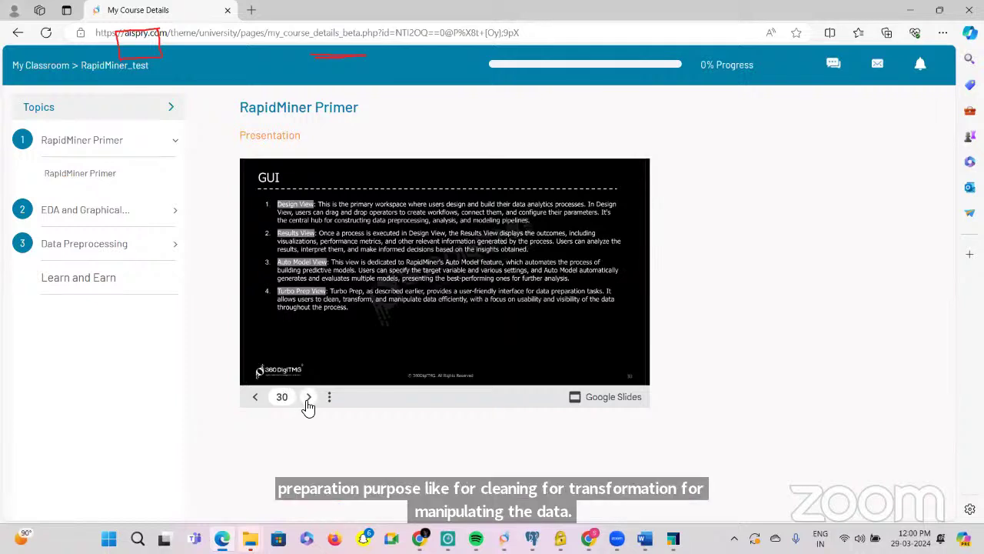
{"action": "left_click", "coordinate": [308, 403]}
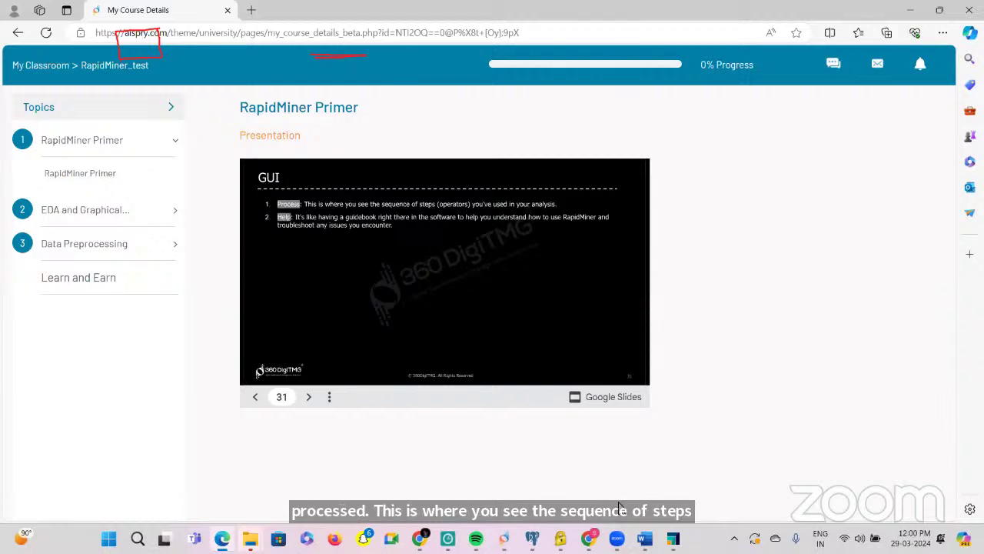
Step: Switch back to RapidMiner Studio and view the help resources it offers, such as tutorials, community and documentation
{"action": "key", "text": "alt+Tab"}
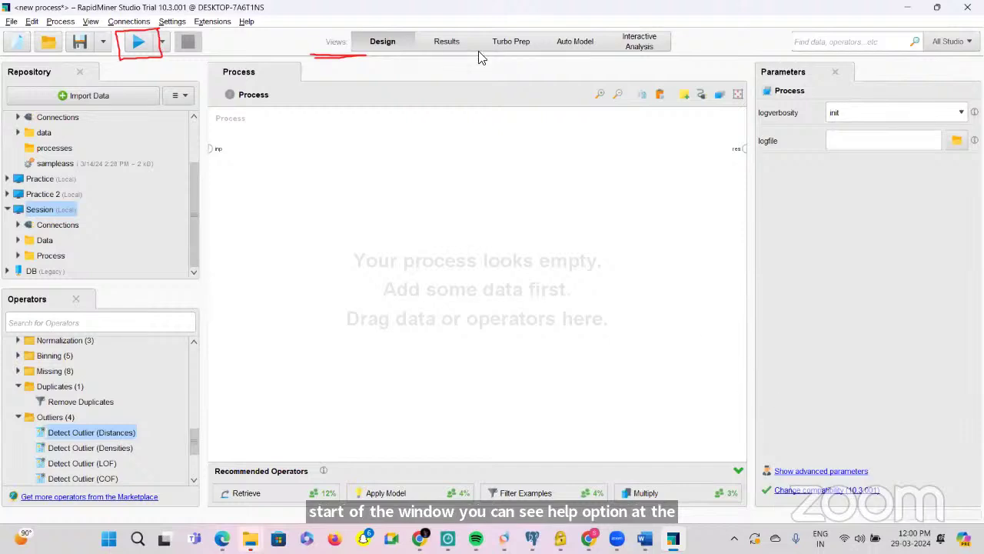
{"action": "left_click", "coordinate": [245, 21]}
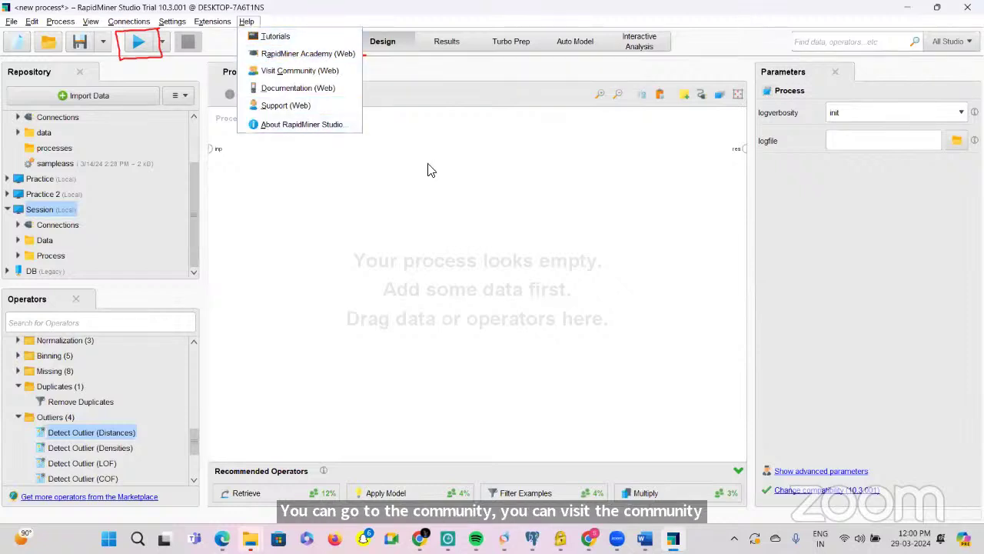
{"action": "left_click", "coordinate": [443, 204]}
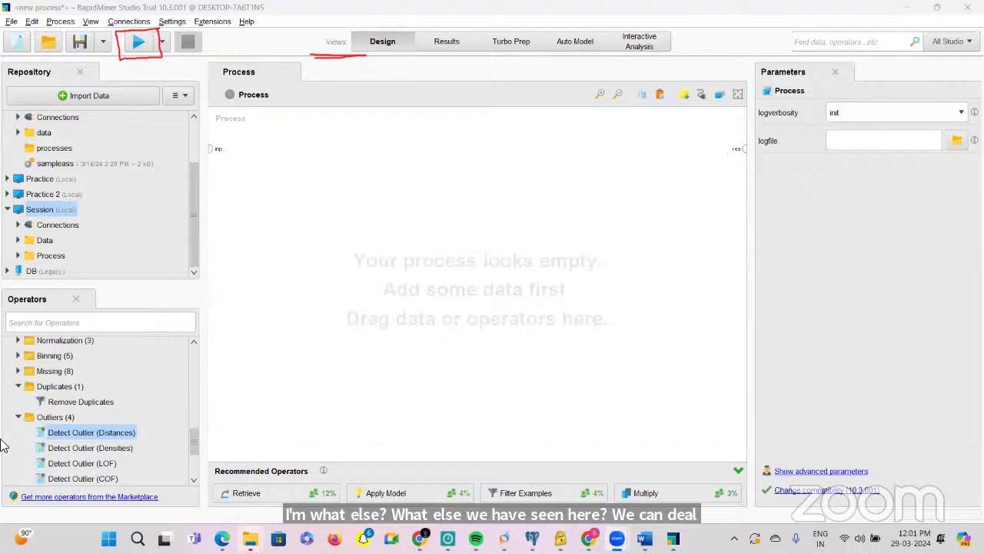
Step: Examine the Data Access operators for supported data sources, expanding the Database, Cloud Storage and Applications groups
{"action": "left_click_drag", "start_coordinate": [23, 429], "coordinate": [43, 392]}
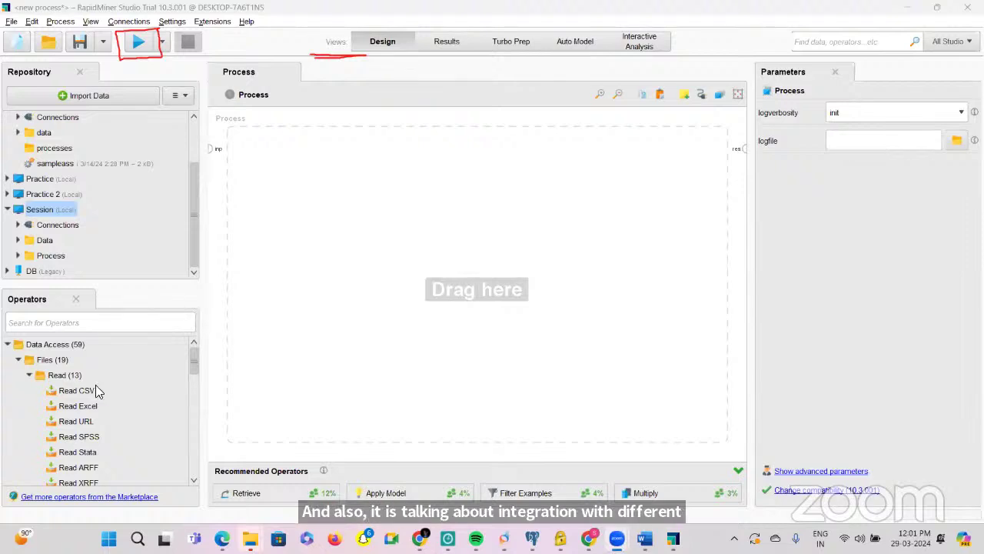
{"action": "scroll", "coordinate": [106, 392], "scroll_direction": "down", "scroll_amount": 5}
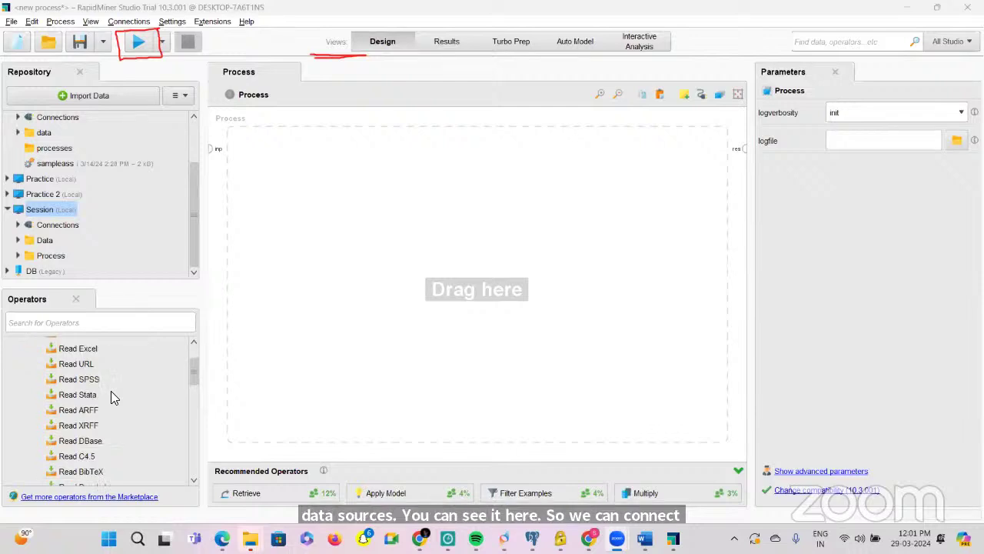
{"action": "scroll", "coordinate": [111, 391], "scroll_direction": "down", "scroll_amount": 6}
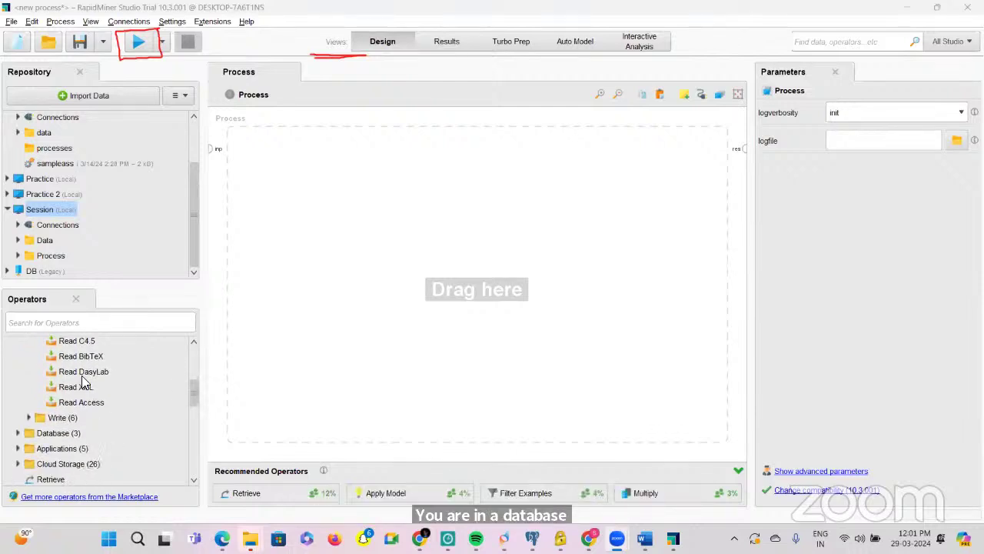
{"action": "left_click", "coordinate": [18, 433]}
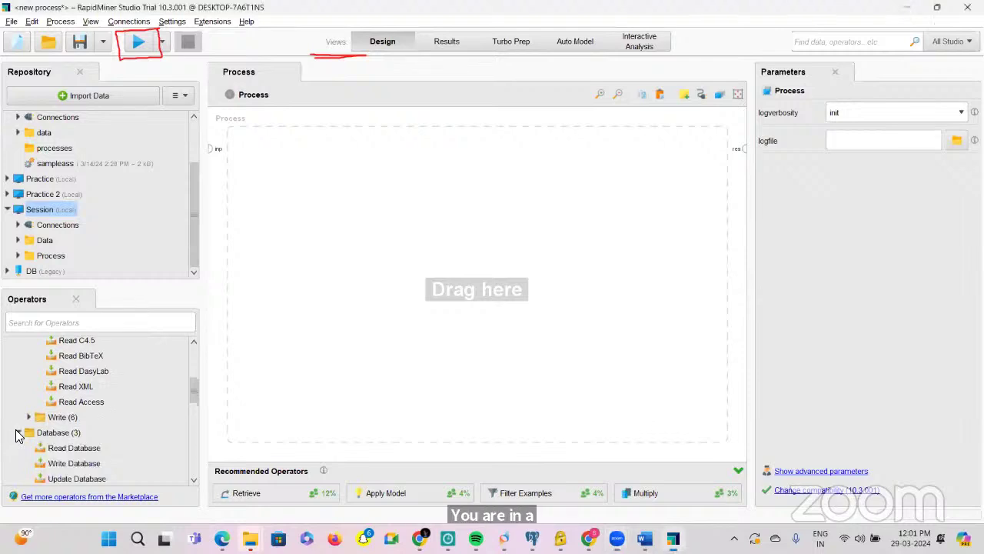
{"action": "scroll", "coordinate": [104, 389], "scroll_direction": "down", "scroll_amount": 2}
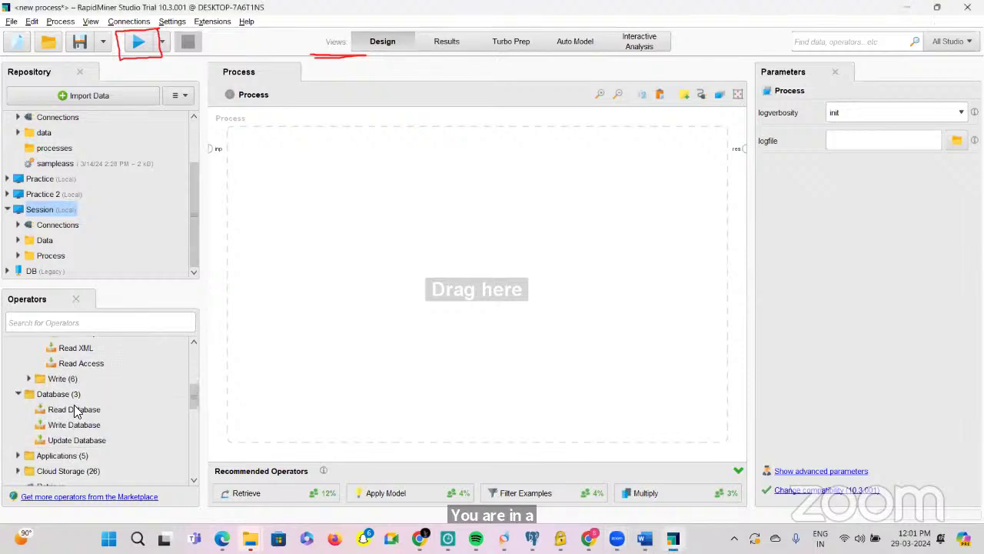
{"action": "left_click", "coordinate": [18, 472]}
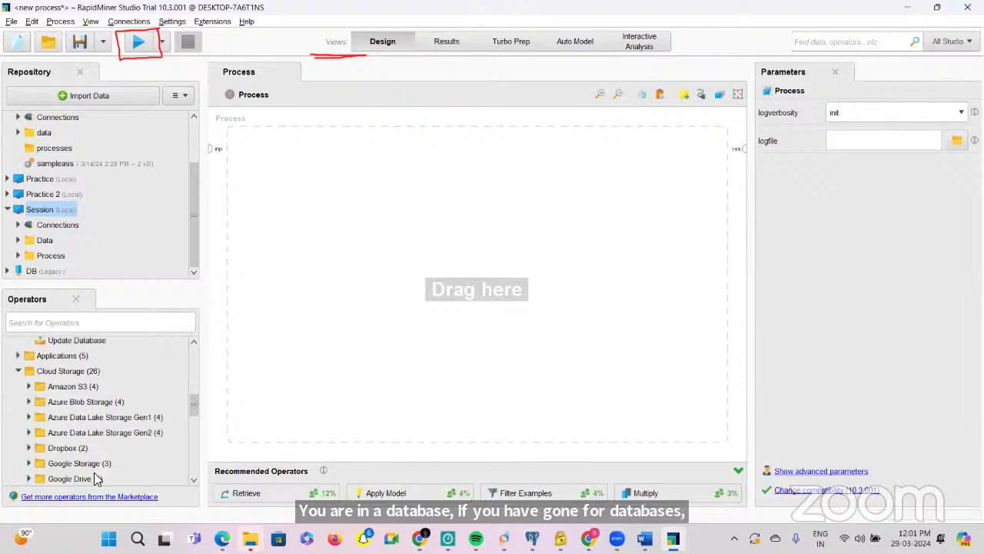
{"action": "left_click", "coordinate": [17, 356]}
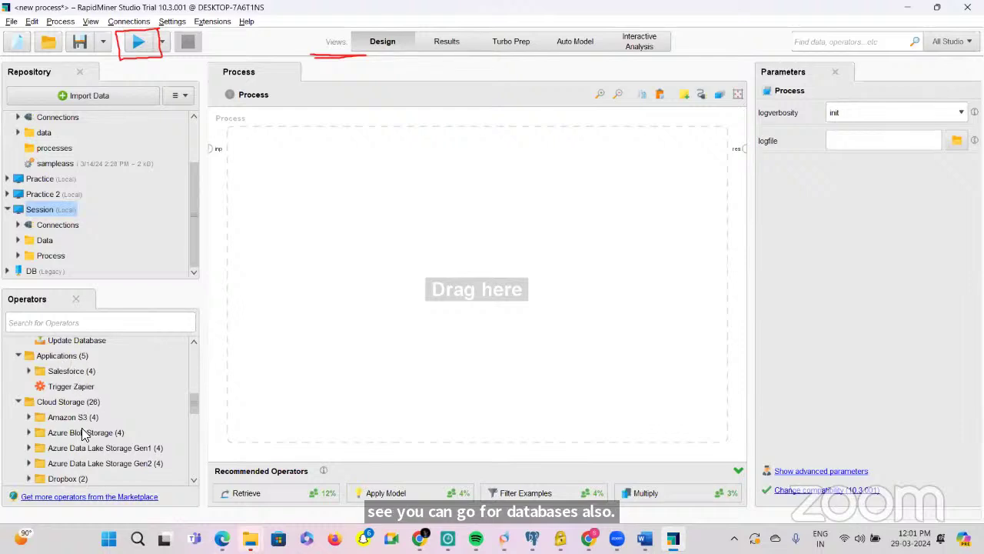
{"action": "scroll", "coordinate": [83, 435], "scroll_direction": "down", "scroll_amount": 3}
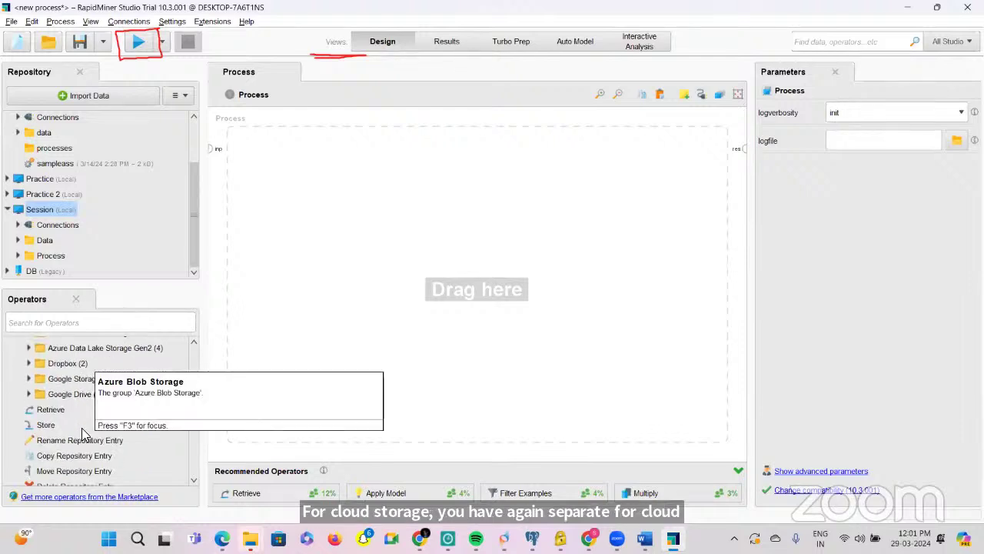
{"action": "scroll", "coordinate": [83, 435], "scroll_direction": "down", "scroll_amount": 1}
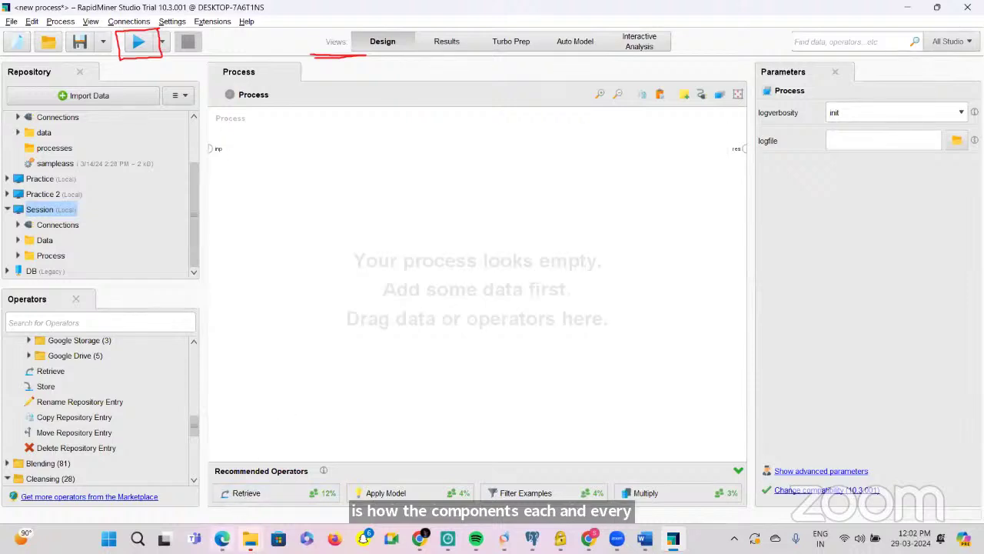
Step: Switch to the course presentation in the browser, show it full screen, and advance to slide 32, Data in RapidMiner
{"action": "left_click", "coordinate": [221, 538]}
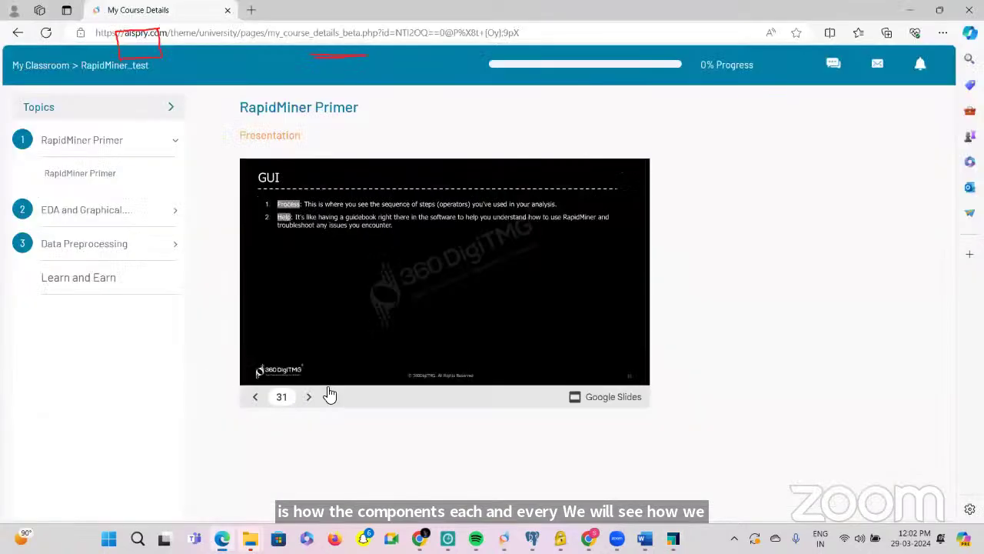
{"action": "left_click", "coordinate": [329, 396]}
{"action": "left_click", "coordinate": [375, 311]}
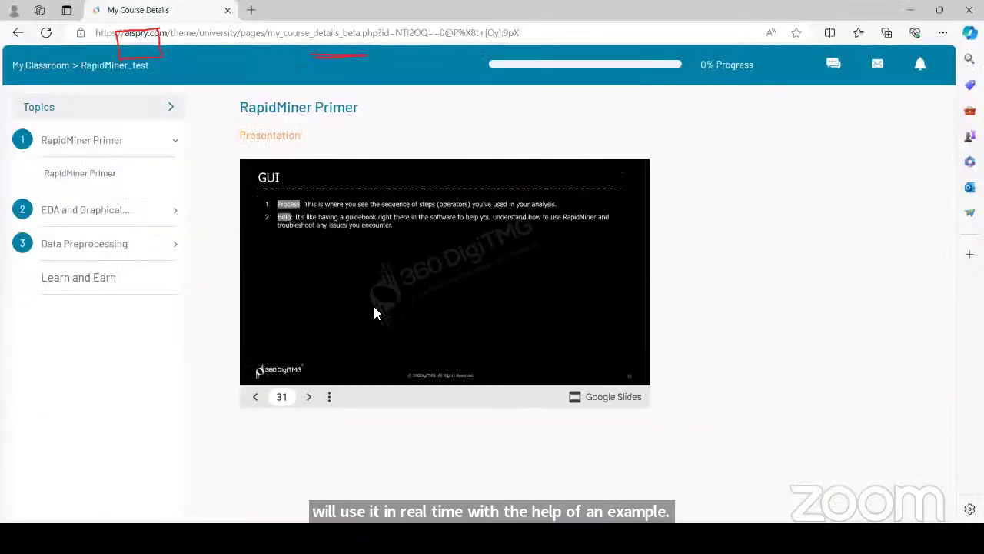
{"action": "key", "text": "Right"}
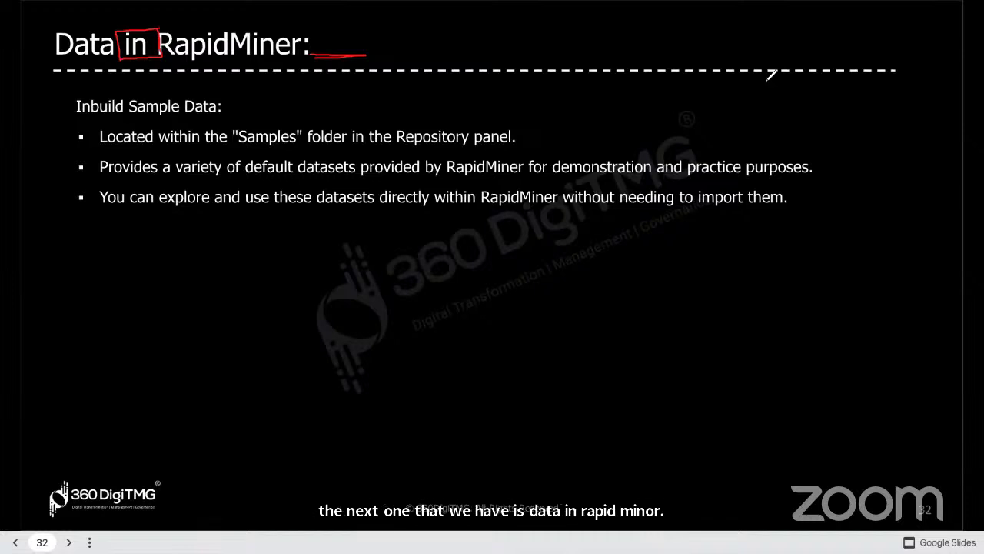
{"action": "key", "text": "Escape"}
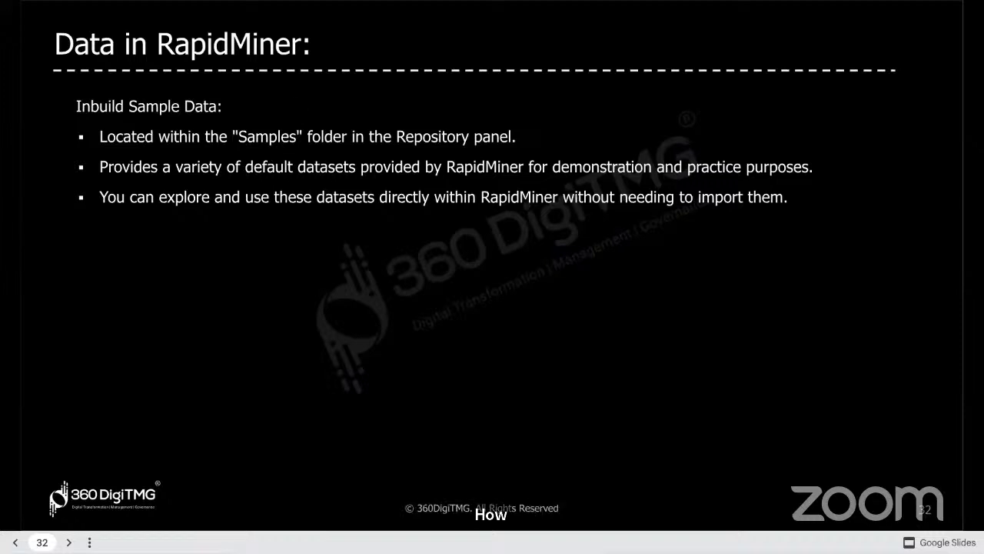
Step: Leave the full-screen presentation, switch back to RapidMiner Studio and expand the data folder inside the Samples repository
{"action": "left_click", "coordinate": [89, 542]}
{"action": "left_click", "coordinate": [134, 459]}
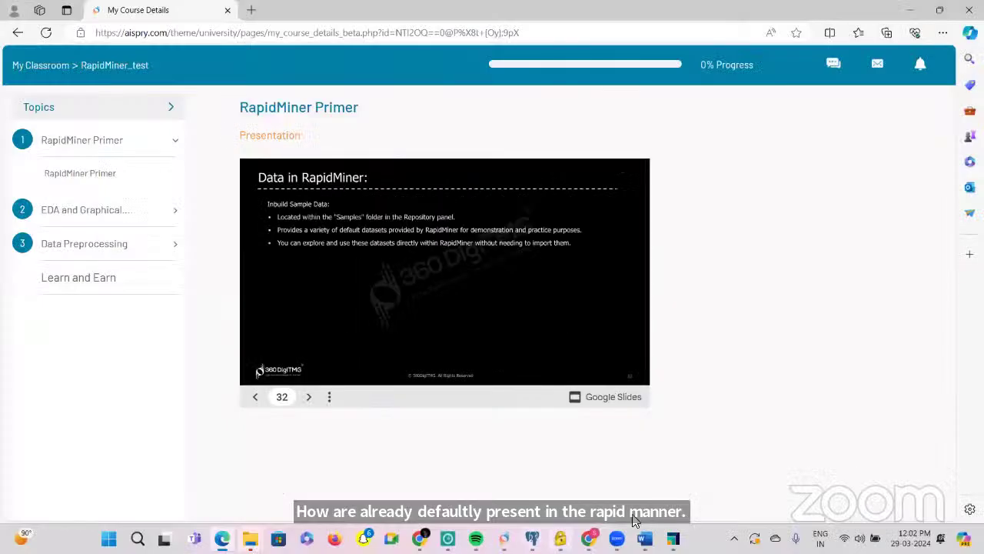
{"action": "left_click", "coordinate": [673, 538]}
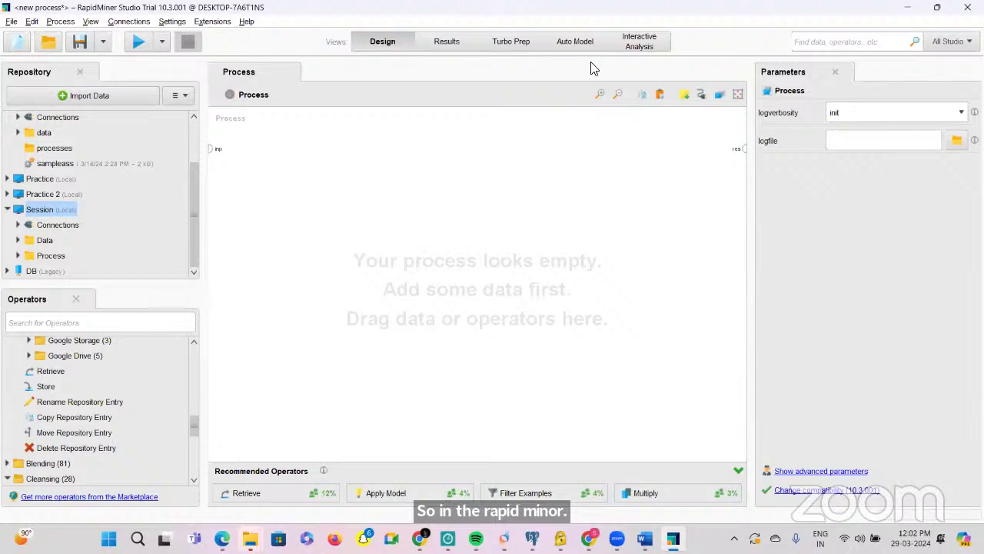
{"action": "scroll", "coordinate": [99, 181], "scroll_direction": "up", "scroll_amount": 2}
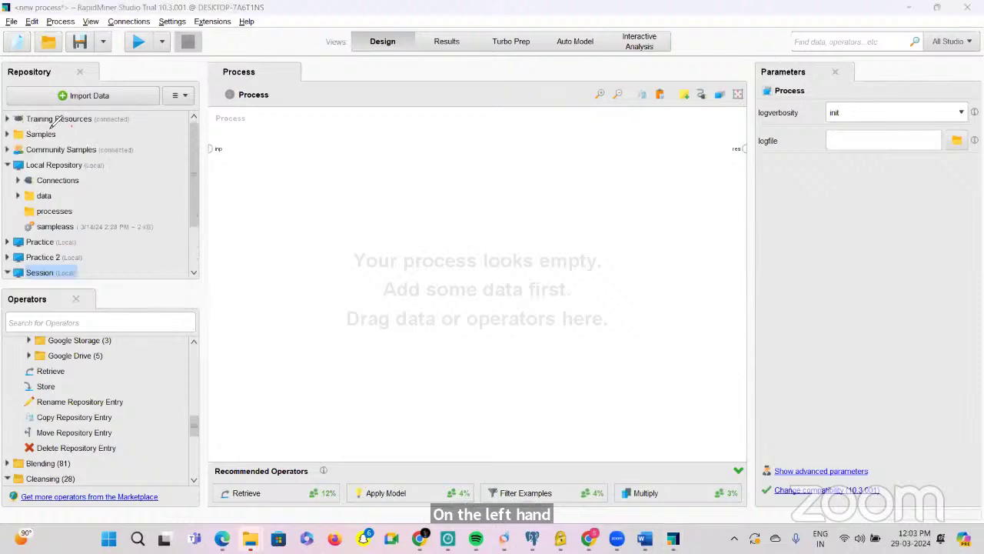
{"action": "mouse_move", "coordinate": [74, 124]}
{"action": "left_mouse_down"}
{"action": "mouse_move", "coordinate": [16, 122]}
{"action": "mouse_move", "coordinate": [9, 142]}
{"action": "mouse_move", "coordinate": [60, 146]}
{"action": "mouse_move", "coordinate": [74, 124]}
{"action": "left_mouse_up"}
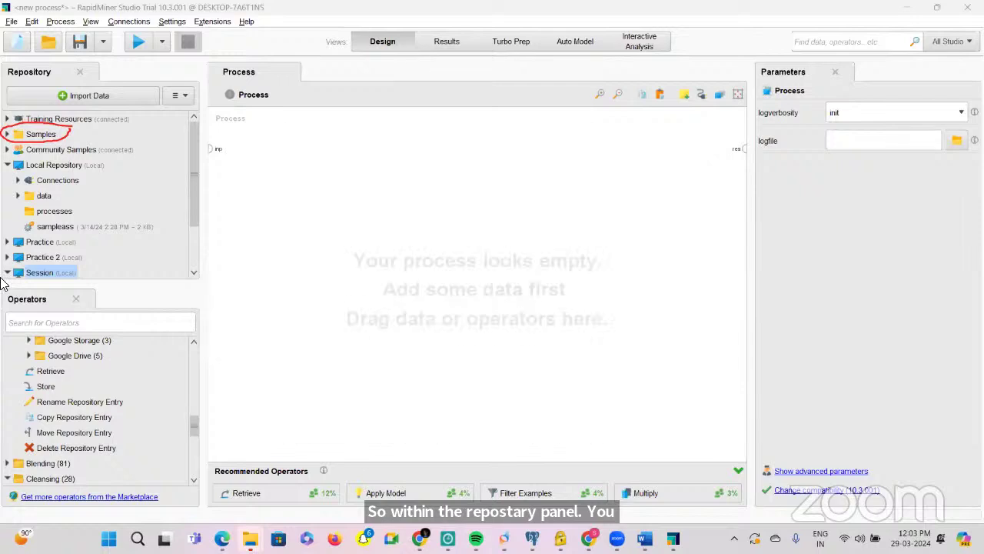
{"action": "left_click", "coordinate": [7, 136]}
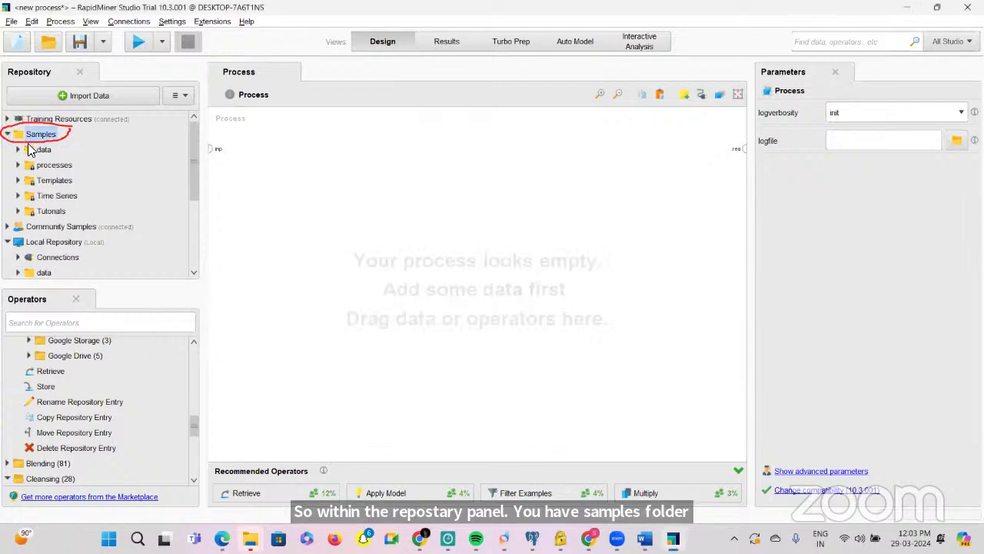
{"action": "left_click", "coordinate": [18, 150]}
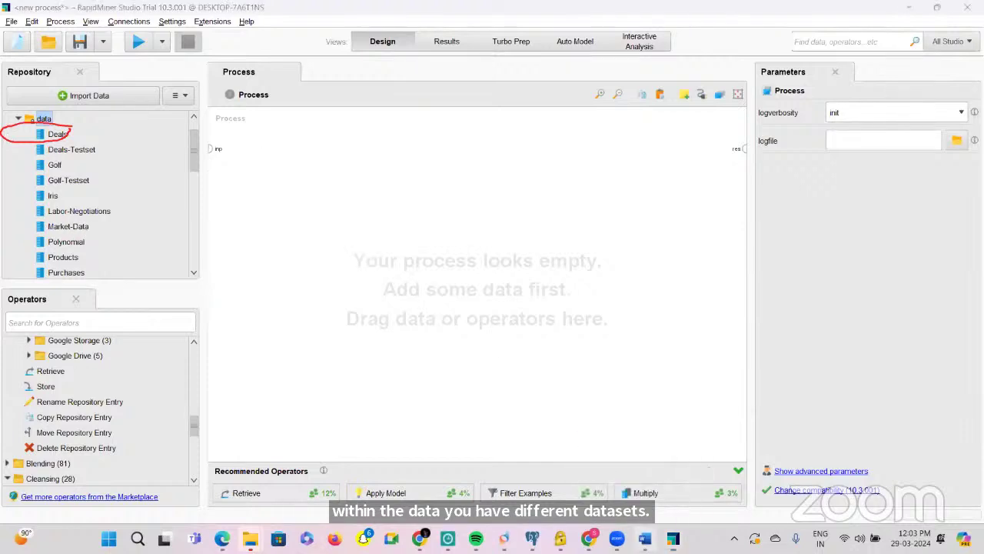
Step: Switch to the Word notes document and add a line reading "Default" below the Association definition, separated by a blank line
{"action": "key", "text": "alt+Tab"}
{"action": "scroll", "coordinate": [303, 428], "scroll_direction": "down", "scroll_amount": 3}
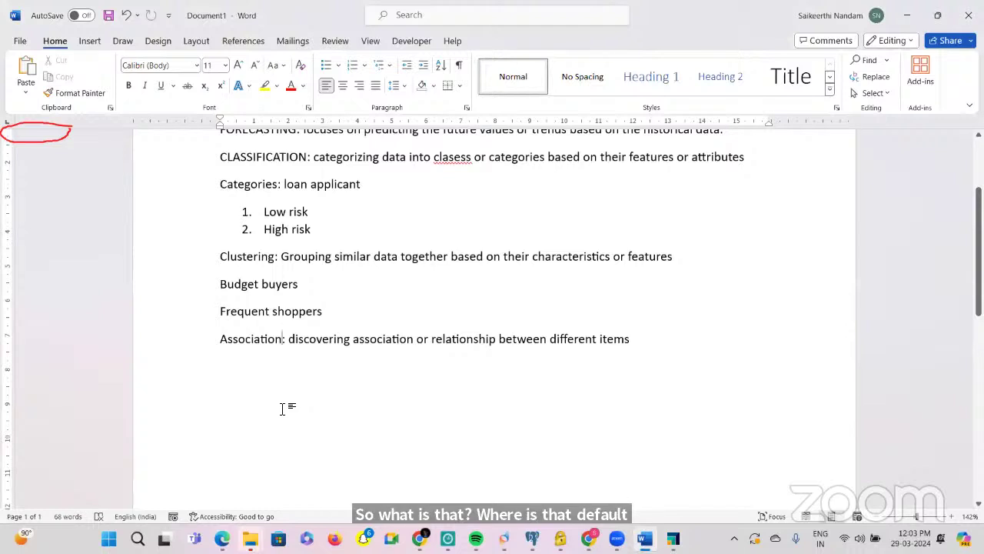
{"action": "left_click", "coordinate": [661, 347]}
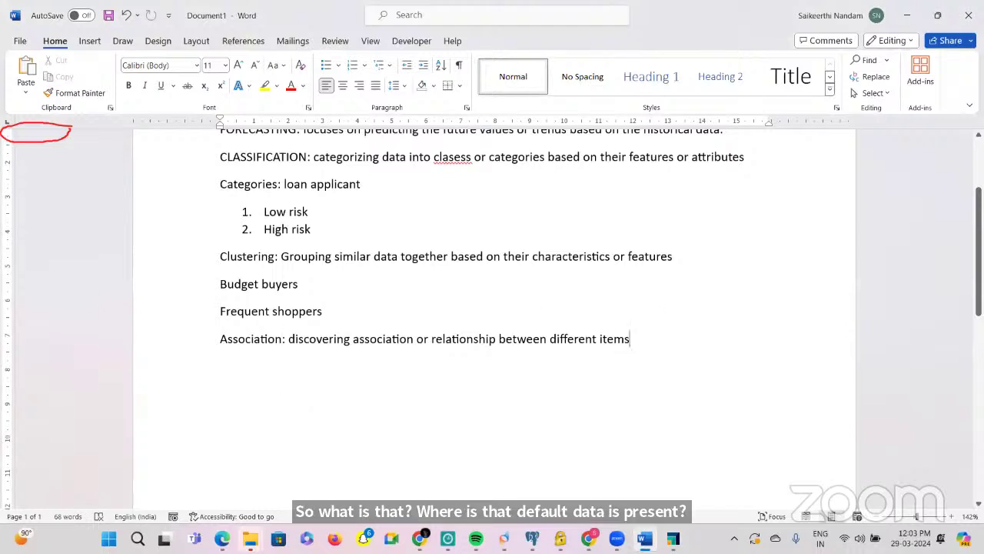
{"action": "key", "text": "Return"}
{"action": "key", "text": "Return"}
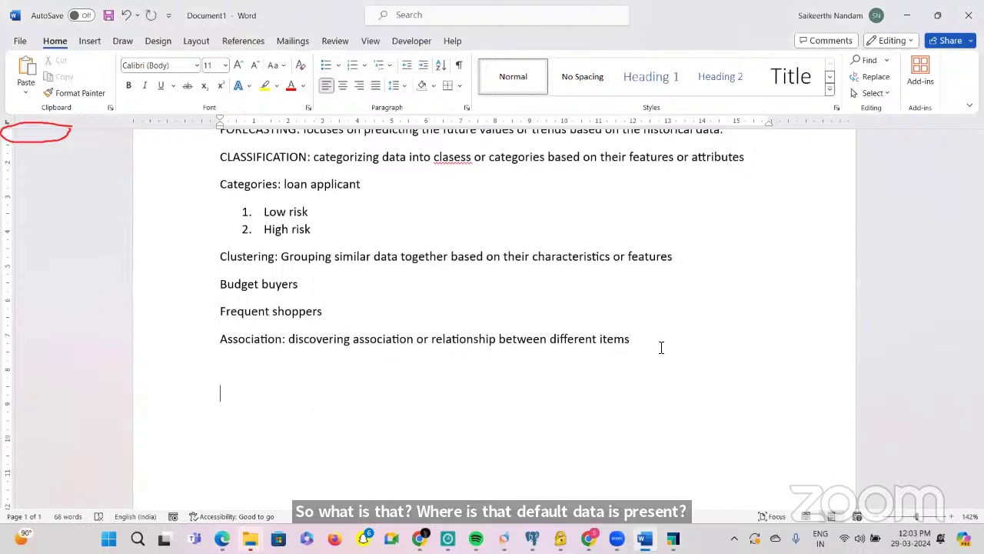
{"action": "type", "text": "Defaul"}
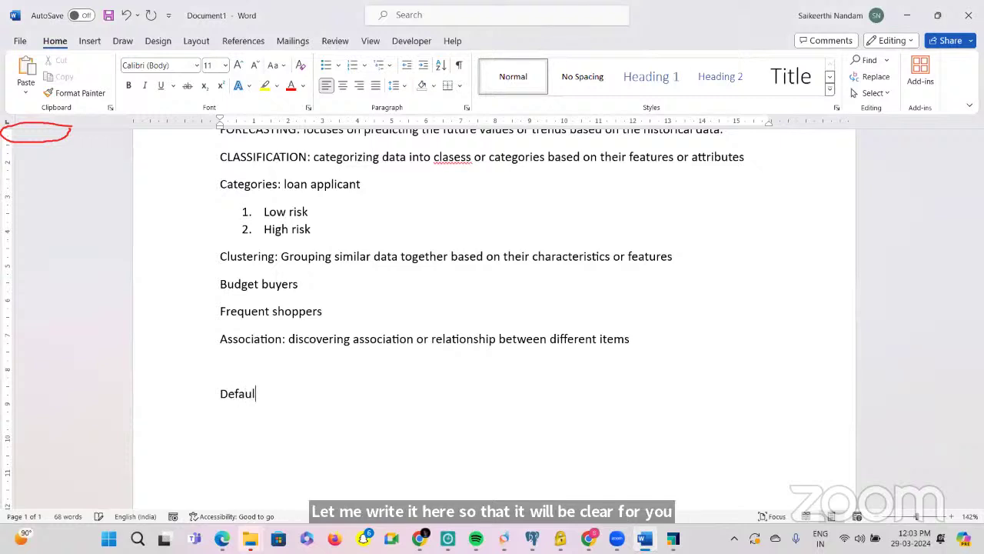
{"action": "type", "text": "t"}
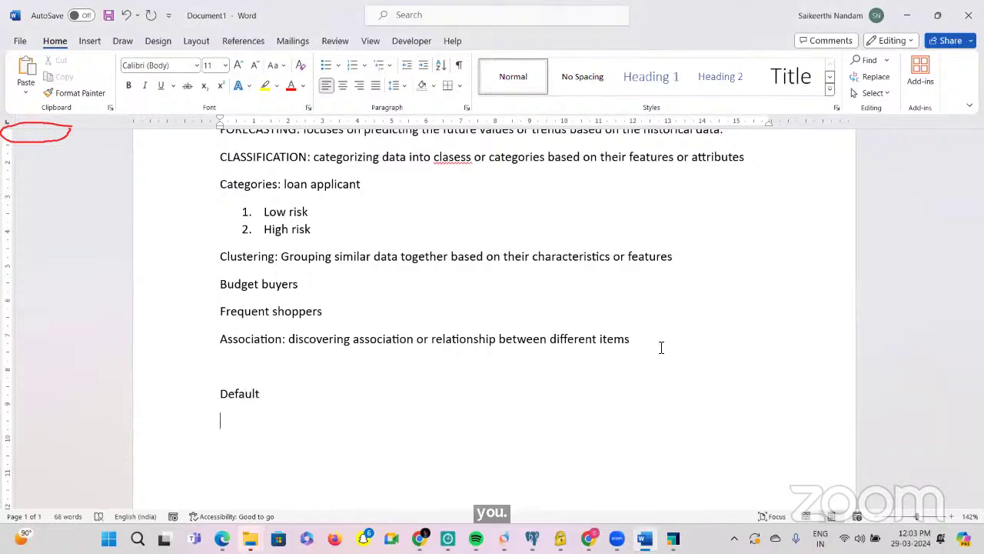
Step: Write the note "Repository panel – samples folder – data – default datasets" on the line under "Default"
{"action": "type", "text": "Repositor"}
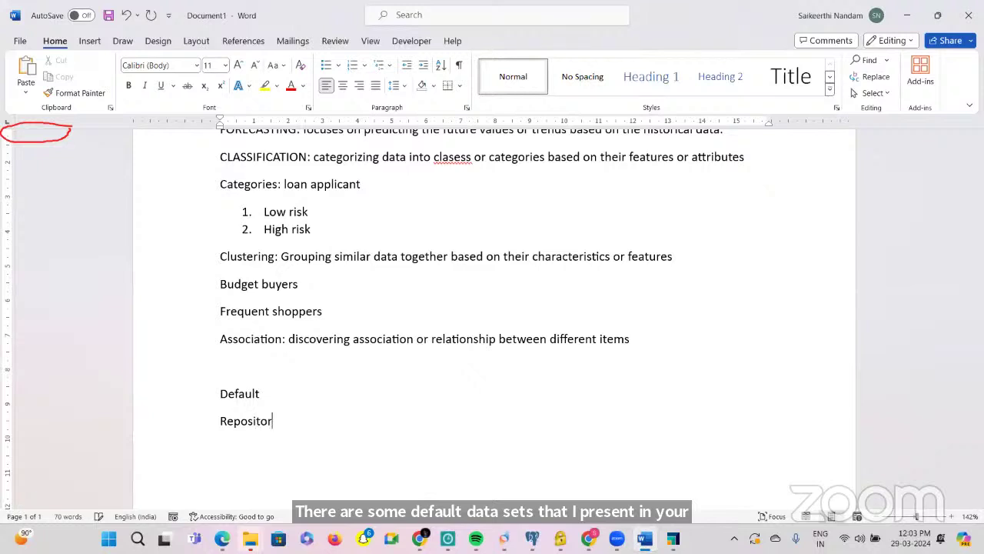
{"action": "type", "text": "y panel "}
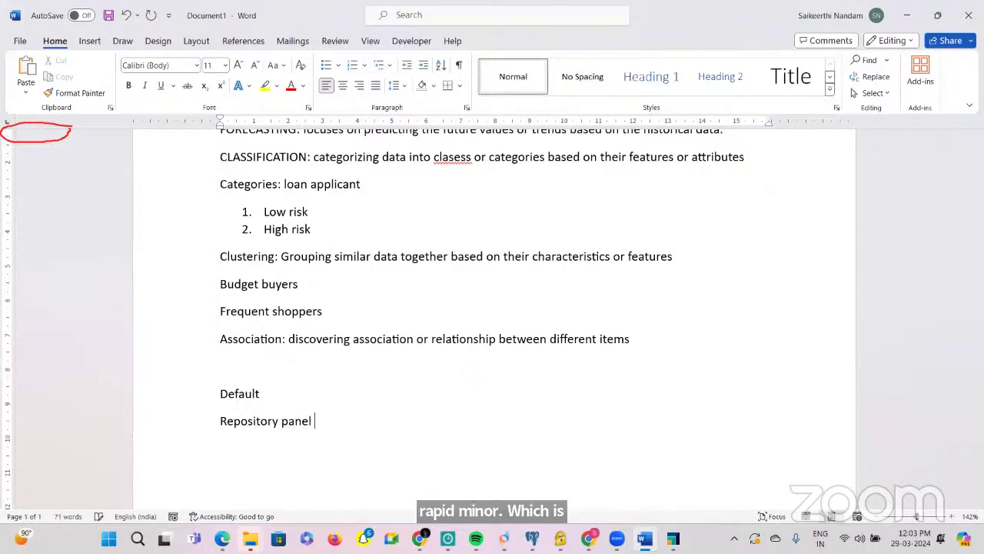
{"action": "type", "text": "- samples folder - data"}
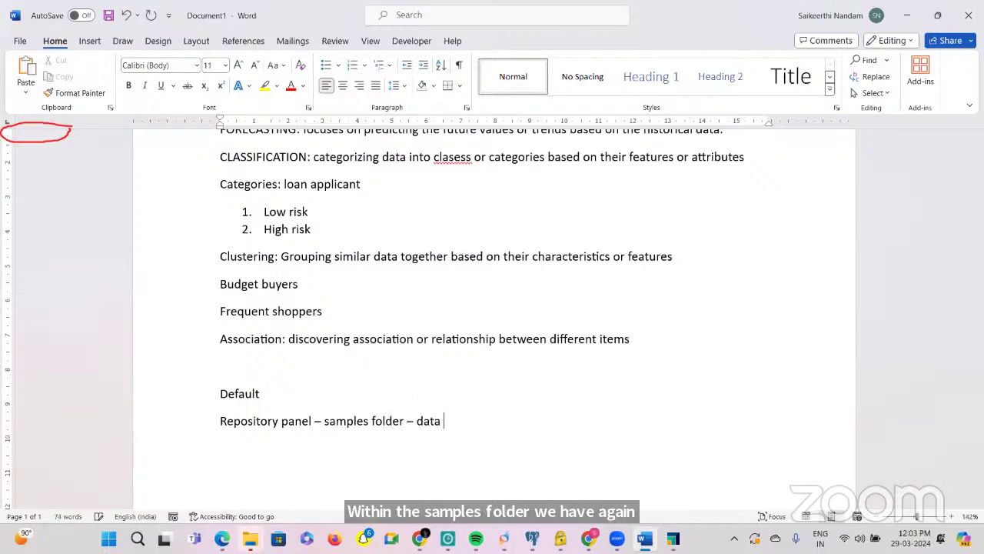
{"action": "type", "text": " - defau"}
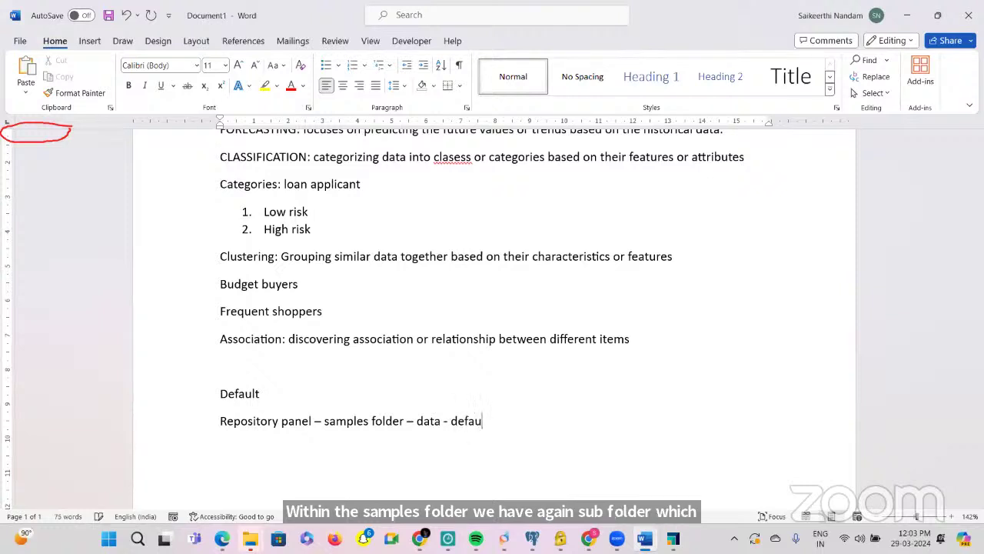
{"action": "type", "text": "lt dat"}
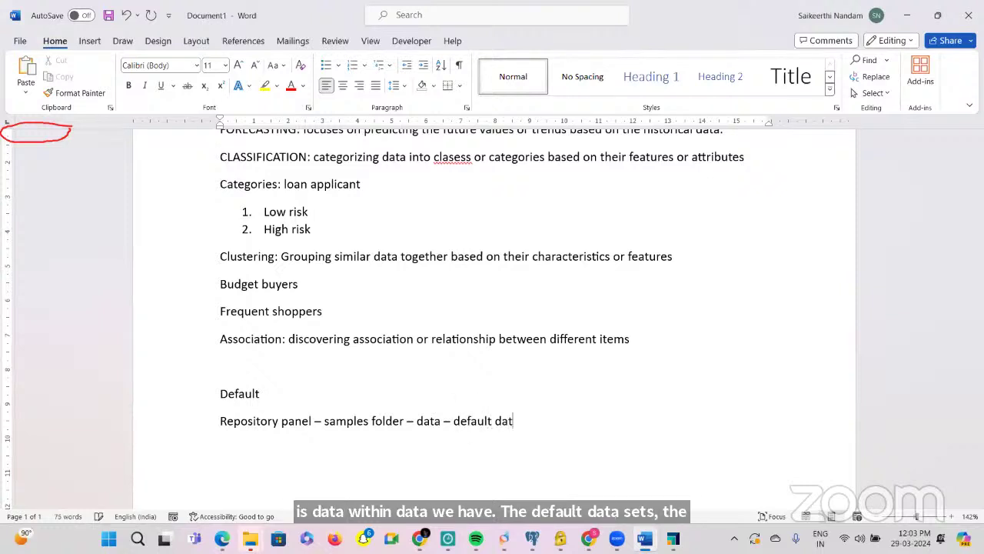
{"action": "type", "text": "asets"}
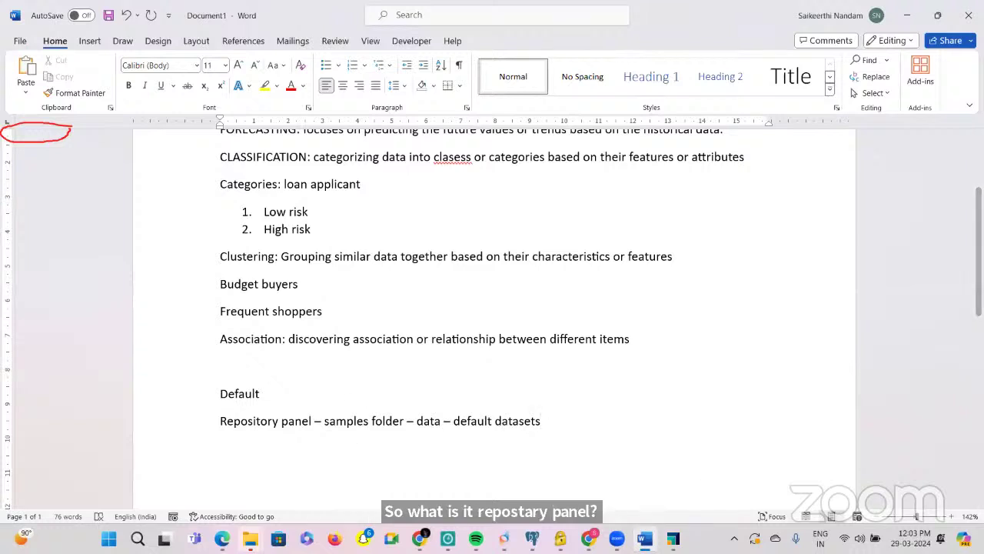
Step: Switch back to RapidMiner Studio and look through the default datasets in the Samples data folder
{"action": "left_click", "coordinate": [673, 538]}
{"action": "scroll", "coordinate": [28, 131], "scroll_direction": "up", "scroll_amount": 1}
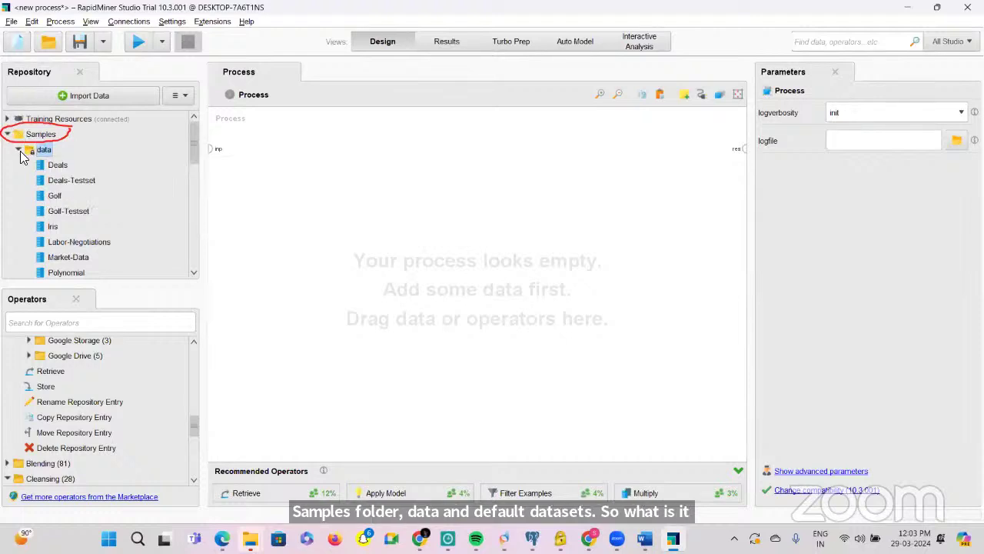
{"action": "scroll", "coordinate": [77, 255], "scroll_direction": "down", "scroll_amount": 5}
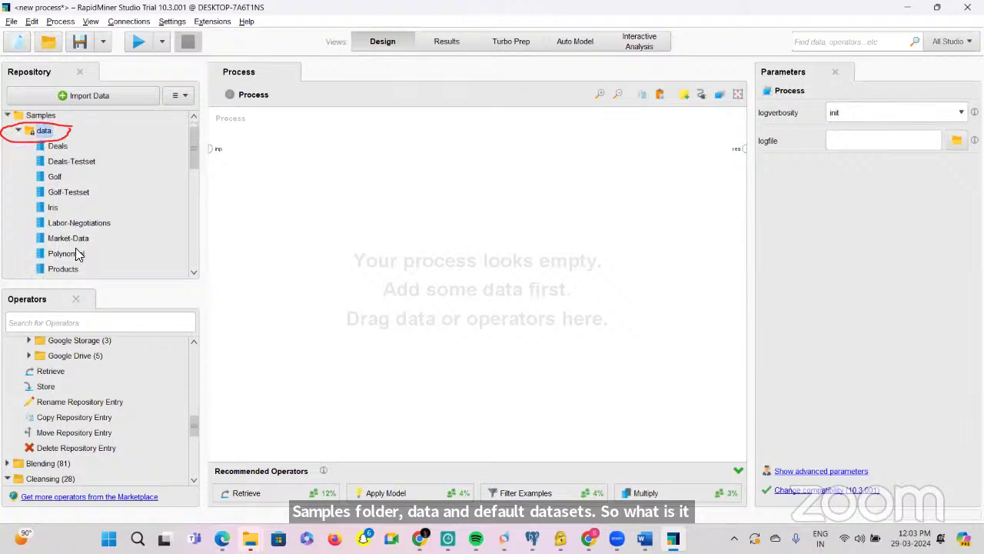
{"action": "scroll", "coordinate": [77, 255], "scroll_direction": "down", "scroll_amount": 3}
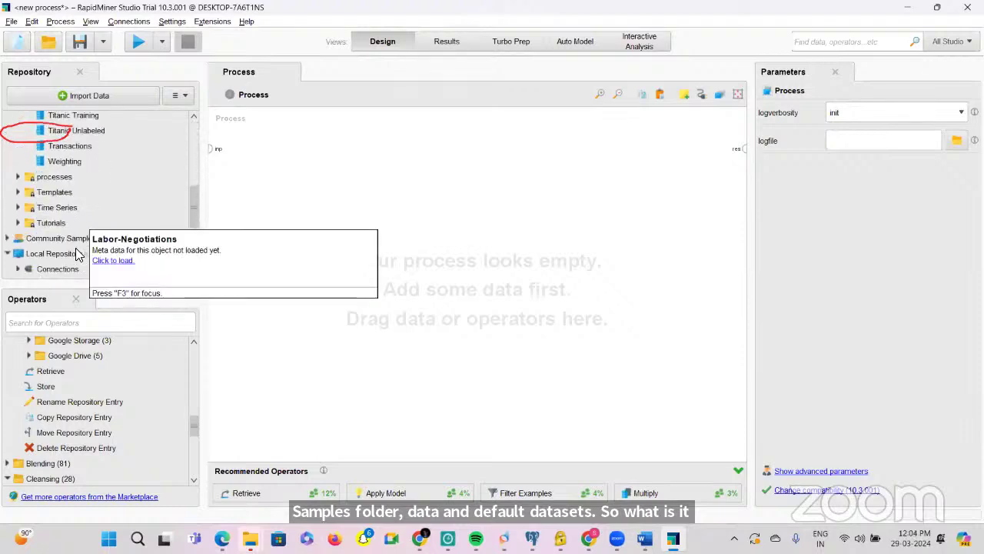
{"action": "scroll", "coordinate": [77, 255], "scroll_direction": "up", "scroll_amount": 3}
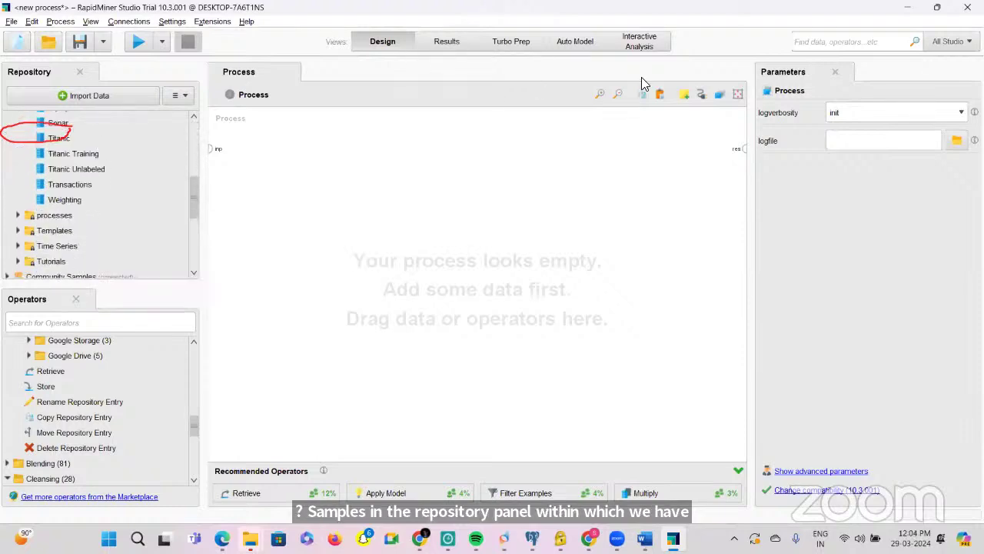
{"action": "left_click", "coordinate": [723, 59]}
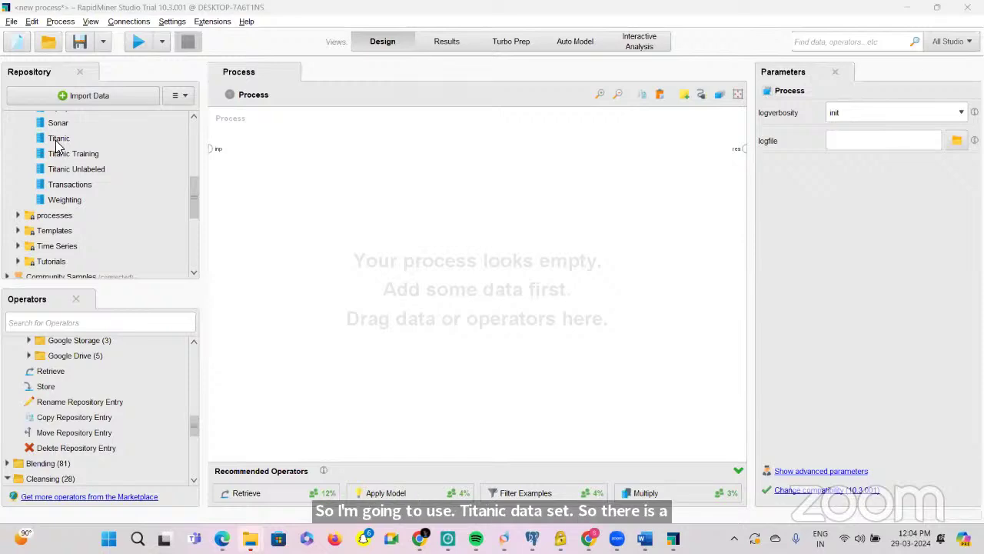
Step: Add the Titanic dataset from the Samples data folder to the empty process as a Retrieve operator
{"action": "scroll", "coordinate": [55, 146], "scroll_direction": "up", "scroll_amount": 5}
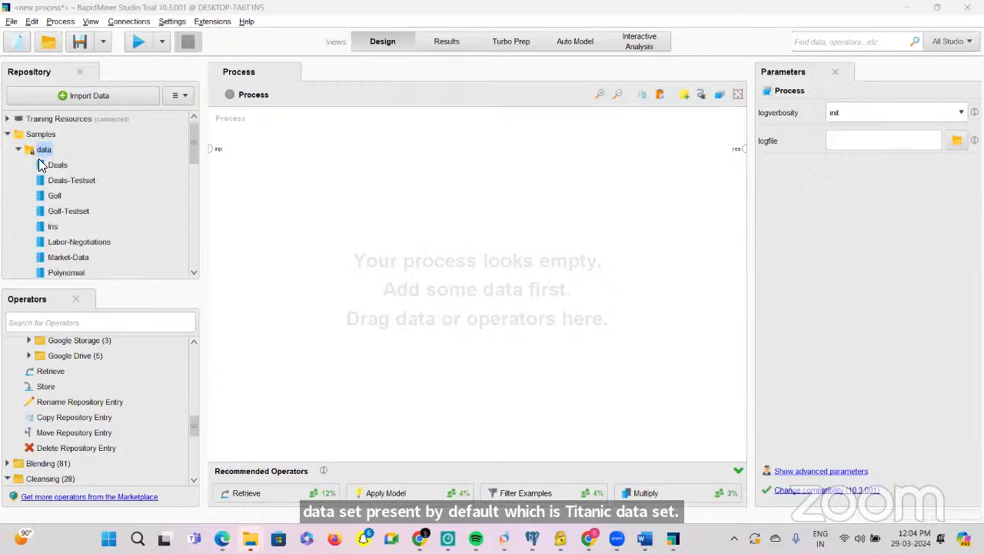
{"action": "scroll", "coordinate": [40, 176], "scroll_direction": "down", "scroll_amount": 4}
{"action": "scroll", "coordinate": [40, 164], "scroll_direction": "down", "scroll_amount": 1}
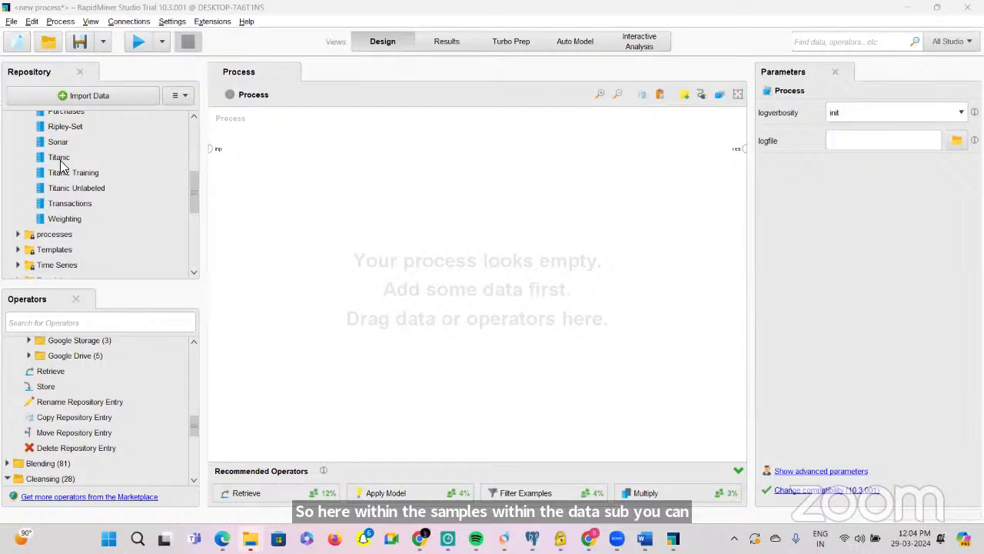
{"action": "left_click_drag", "start_coordinate": [60, 161], "coordinate": [265, 103]}
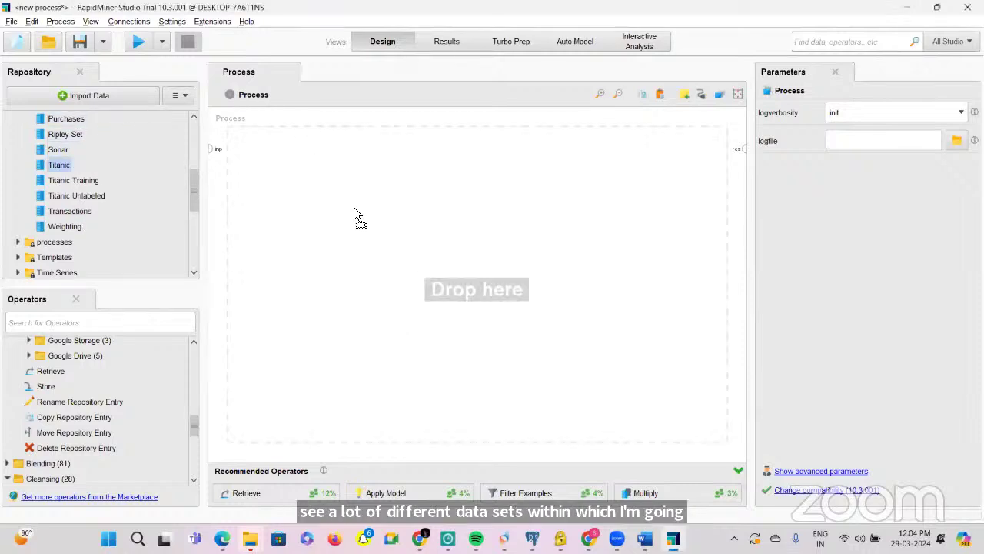
{"action": "left_click_drag", "start_coordinate": [354, 213], "coordinate": [352, 216]}
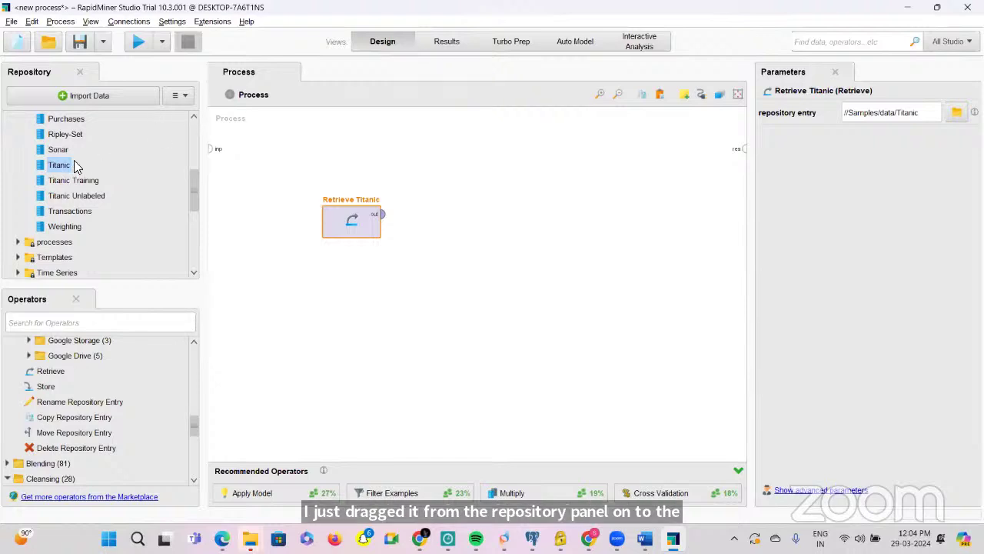
Step: Review where the Titanic dataset sits in the repository, from the Samples folder down through its data subfolder
{"action": "scroll", "coordinate": [105, 137], "scroll_direction": "up", "scroll_amount": 2}
{"action": "scroll", "coordinate": [99, 176], "scroll_direction": "up", "scroll_amount": 3}
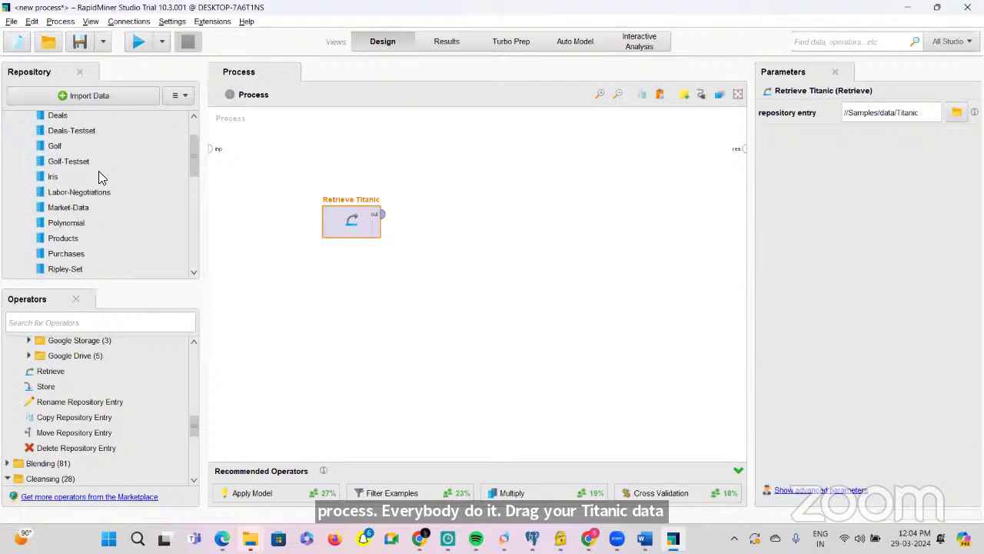
{"action": "scroll", "coordinate": [53, 163], "scroll_direction": "up", "scroll_amount": 2}
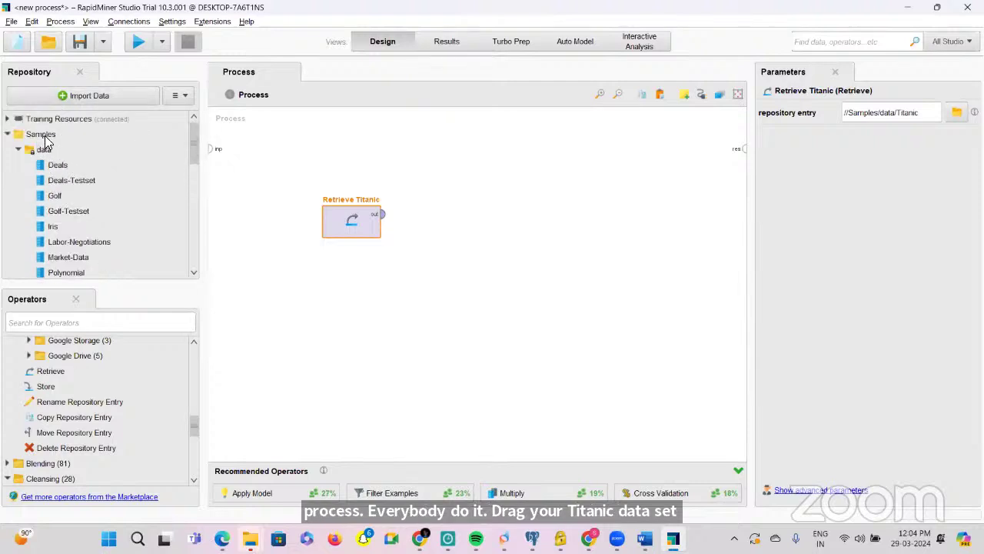
{"action": "scroll", "coordinate": [84, 193], "scroll_direction": "down", "scroll_amount": 3}
{"action": "left_click_drag", "start_coordinate": [62, 257], "coordinate": [359, 196]}
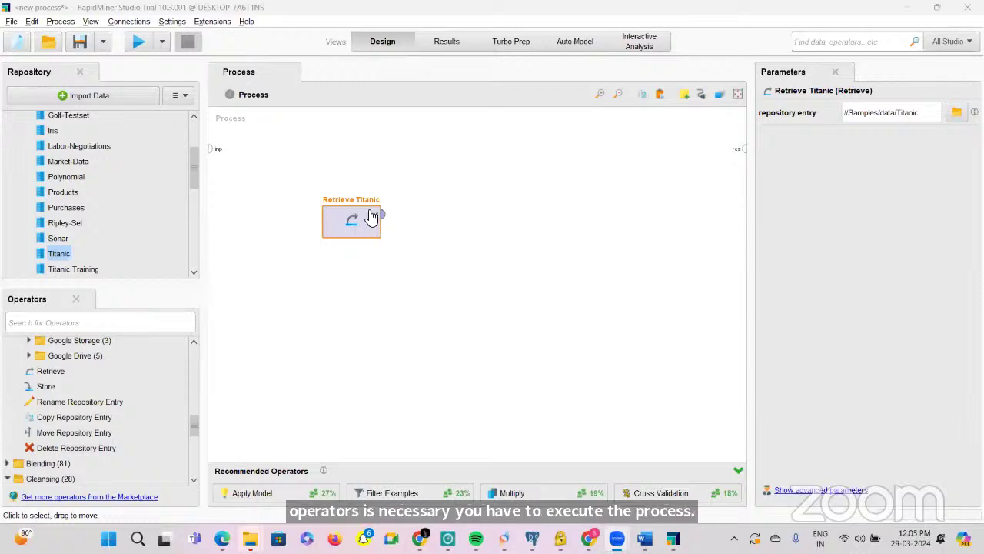
Step: Try running the process, and connect the Retrieve Titanic output port to the process result port
{"action": "left_click", "coordinate": [138, 43]}
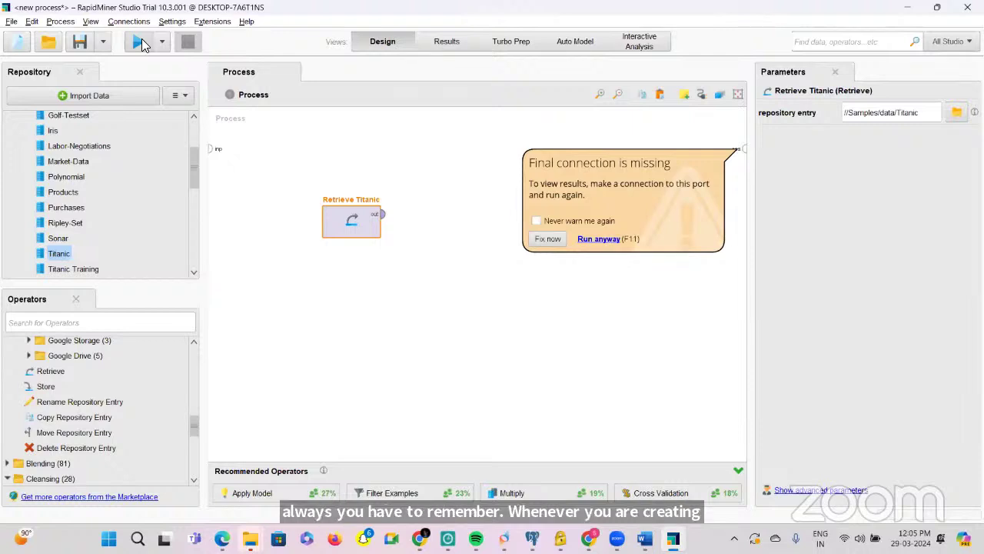
{"action": "left_click", "coordinate": [383, 216]}
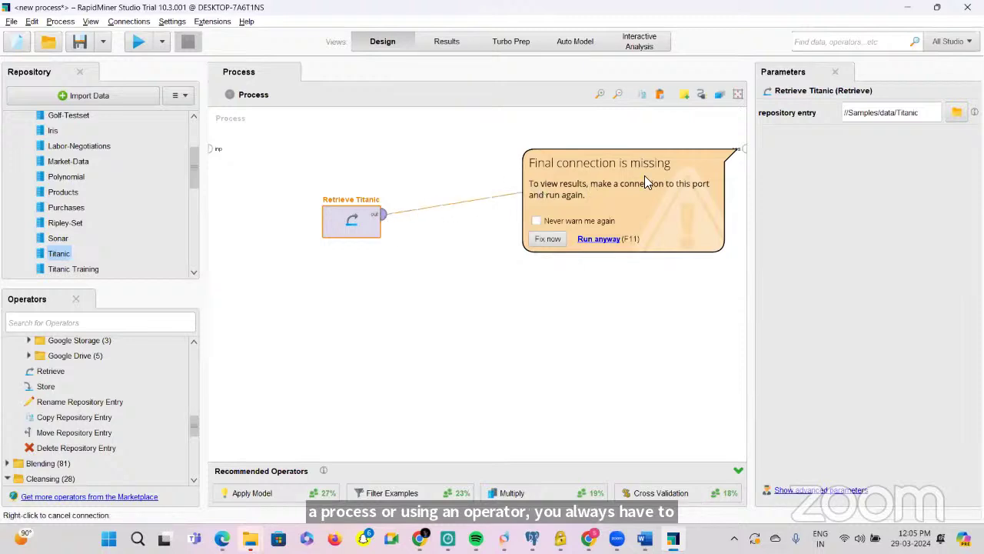
{"action": "left_click", "coordinate": [741, 150]}
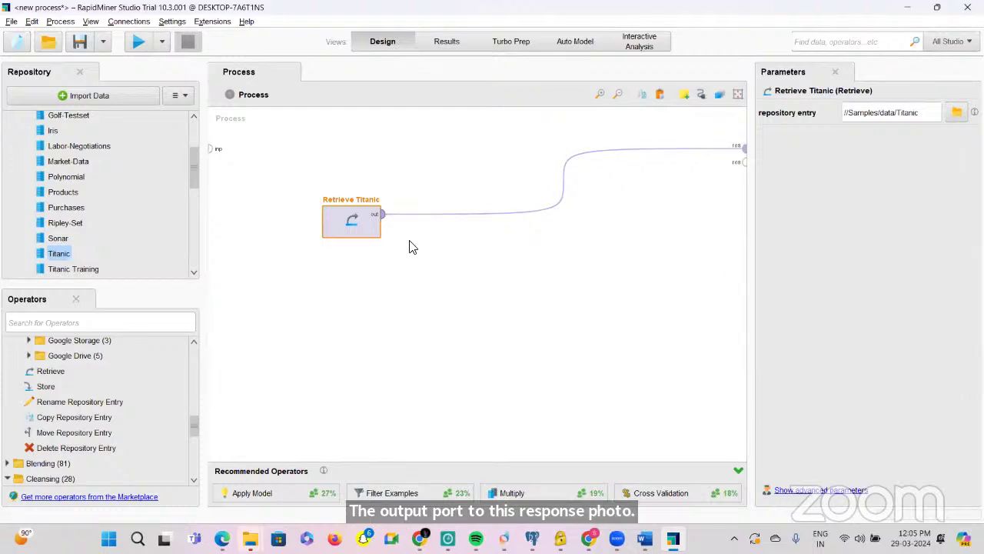
Step: Run the connected process to show the Titanic data in the Results view, and return to the Design view
{"action": "mouse_move", "coordinate": [384, 225]}
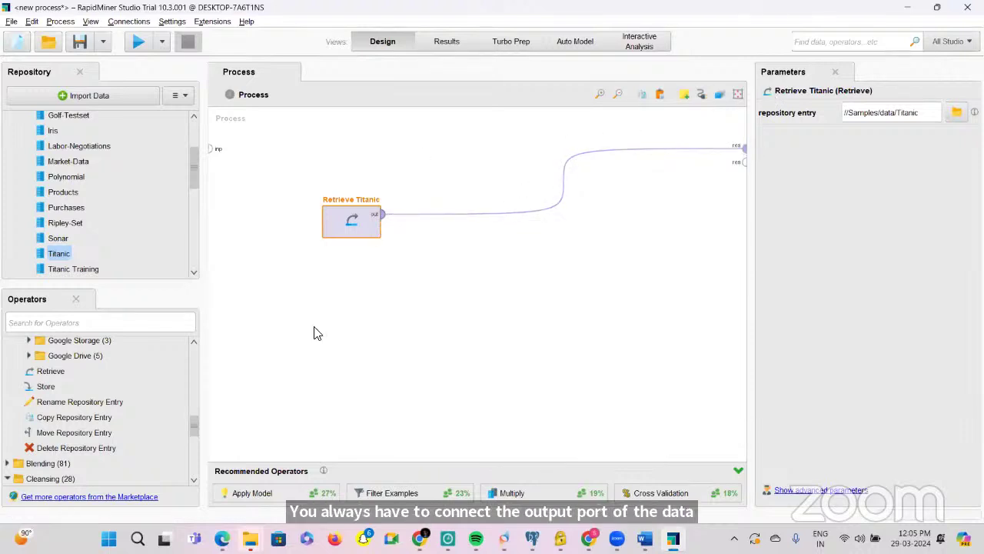
{"action": "left_click", "coordinate": [137, 43]}
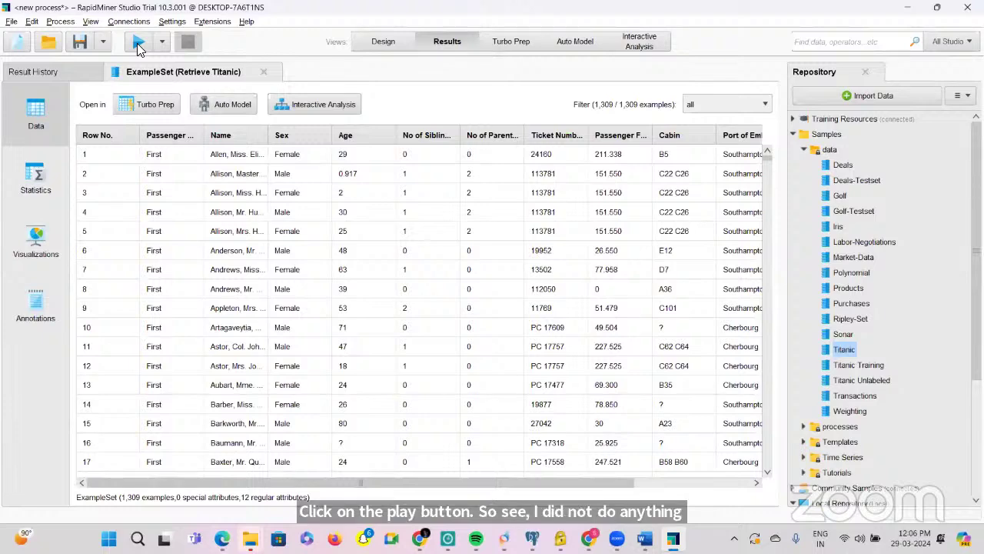
{"action": "key", "text": "F8"}
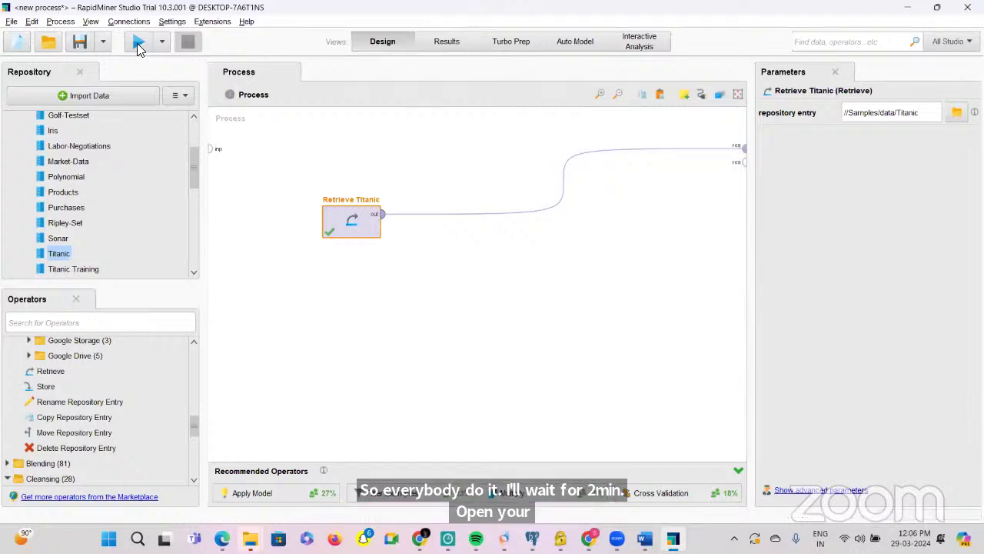
Step: Reopen the Samples folder in the repository and look through its data subfolder to find the Titanic dataset
{"action": "scroll", "coordinate": [75, 153], "scroll_direction": "up", "scroll_amount": 3}
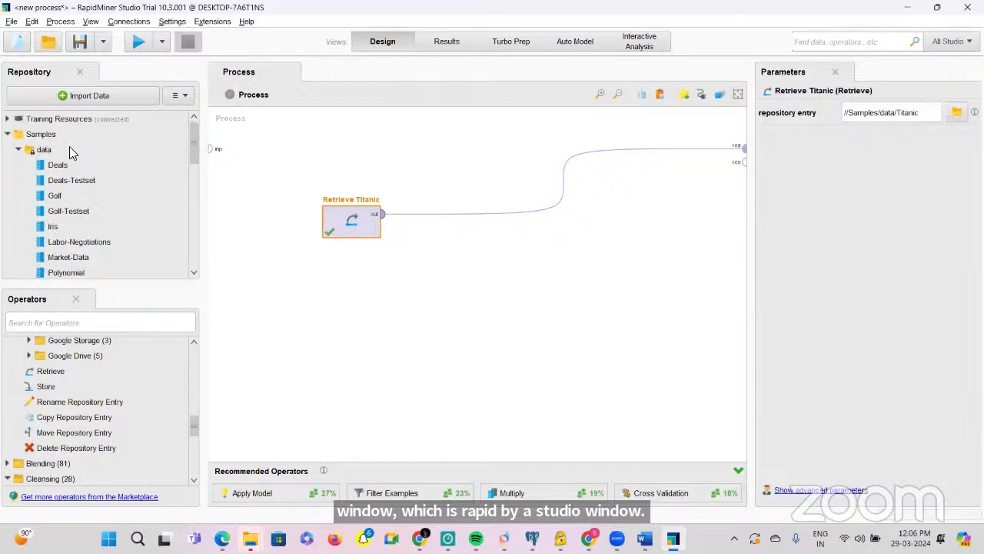
{"action": "left_click", "coordinate": [8, 134]}
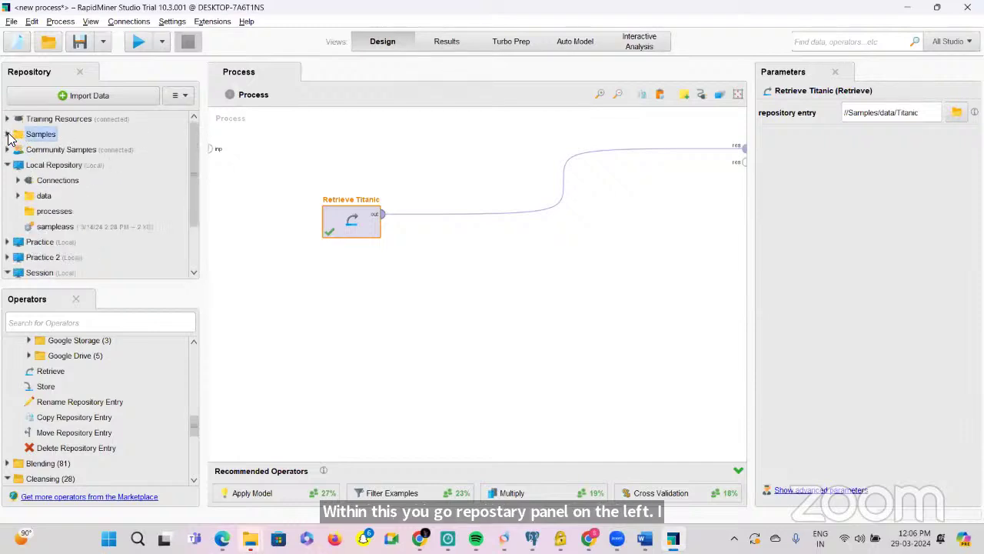
{"action": "left_click", "coordinate": [7, 133]}
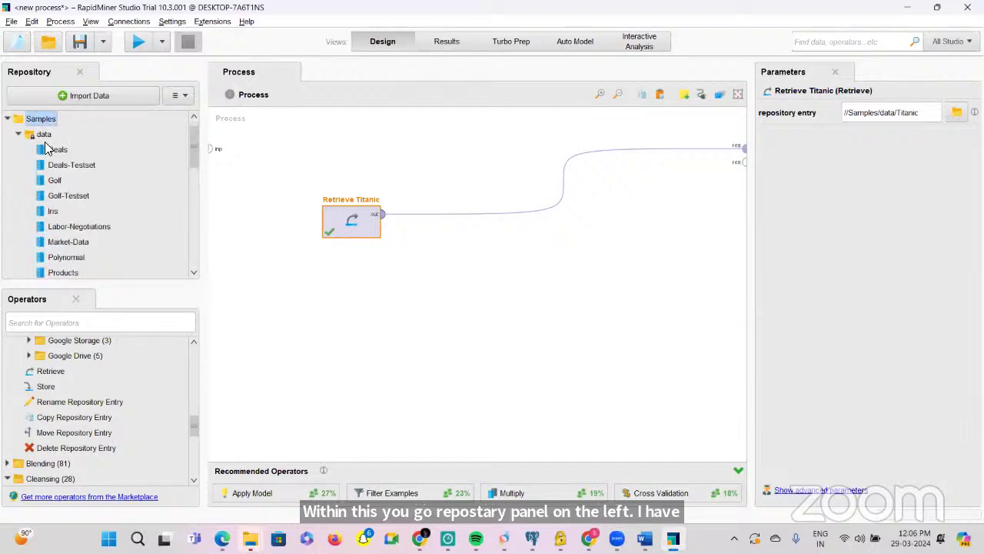
{"action": "scroll", "coordinate": [45, 146], "scroll_direction": "down", "scroll_amount": 3}
{"action": "scroll", "coordinate": [44, 146], "scroll_direction": "down", "scroll_amount": 1}
{"action": "scroll", "coordinate": [45, 148], "scroll_direction": "up", "scroll_amount": 4}
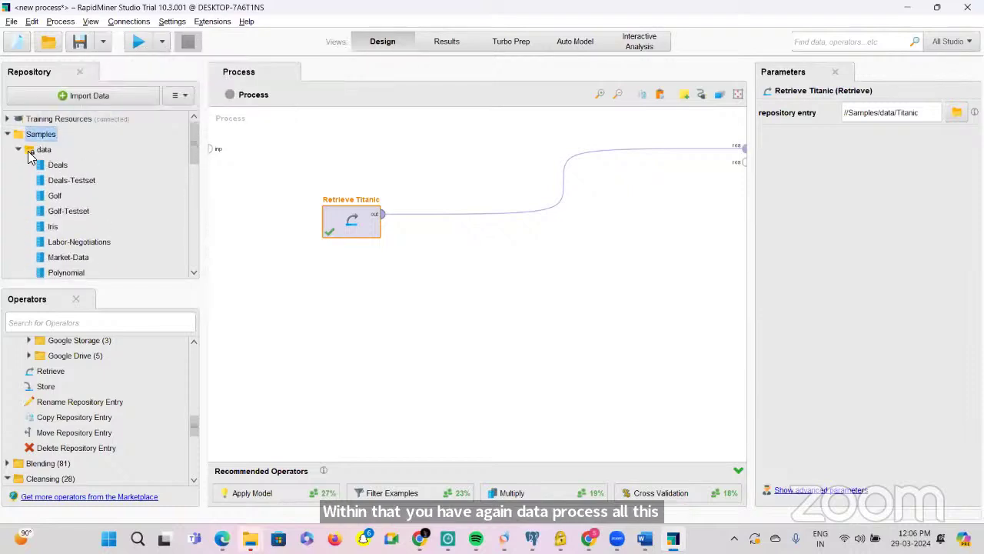
{"action": "scroll", "coordinate": [29, 157], "scroll_direction": "down", "scroll_amount": 3}
{"action": "scroll", "coordinate": [29, 157], "scroll_direction": "down", "scroll_amount": 1}
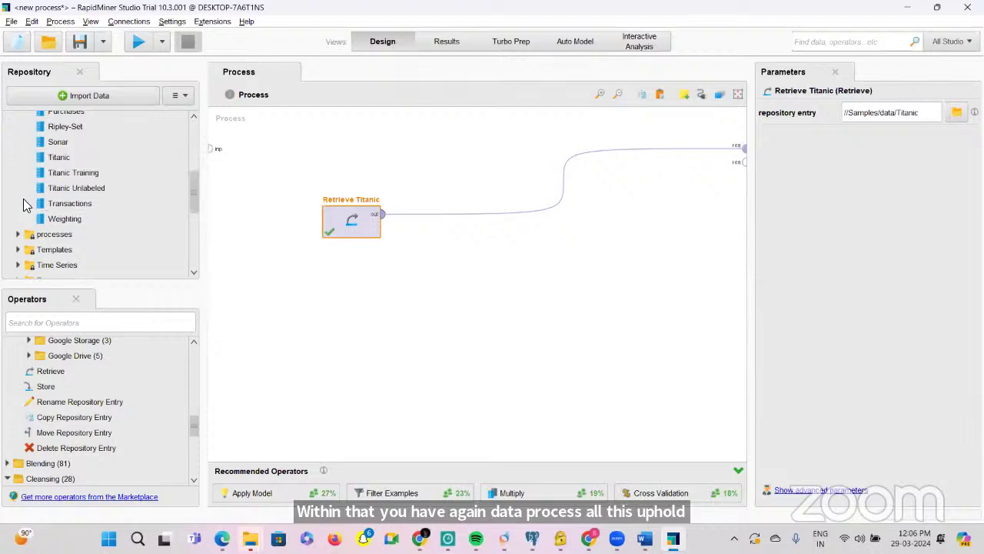
Step: Add a second Titanic Retrieve operator below the existing one, and delete it from the process
{"action": "mouse_move", "coordinate": [60, 162]}
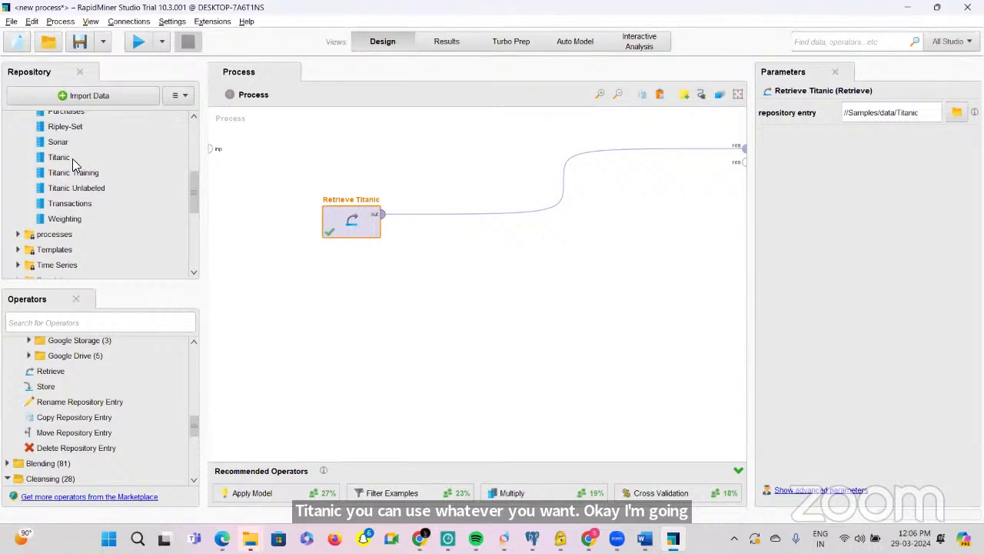
{"action": "left_click_drag", "start_coordinate": [70, 158], "coordinate": [482, 224]}
{"action": "left_click_drag", "start_coordinate": [402, 326], "coordinate": [457, 301]}
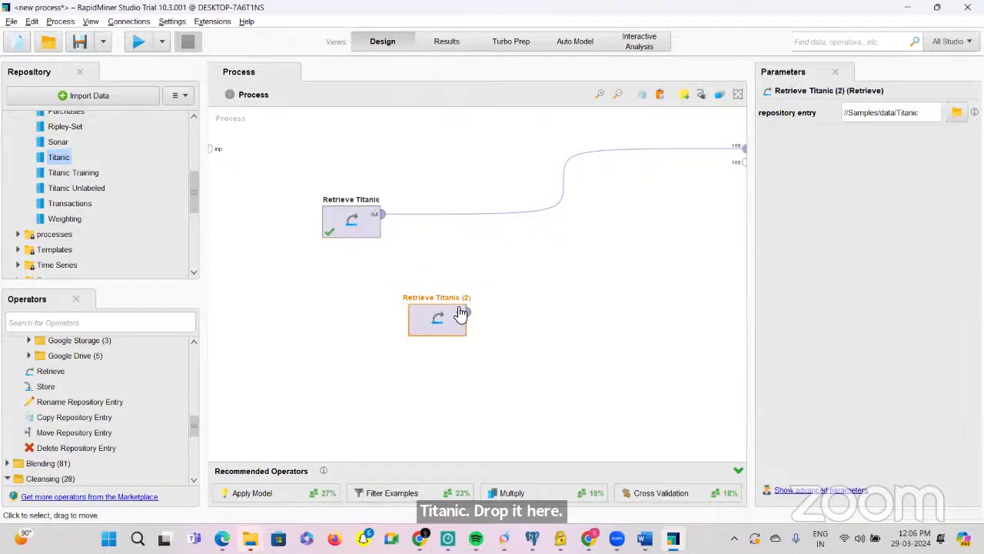
{"action": "key", "text": "Delete"}
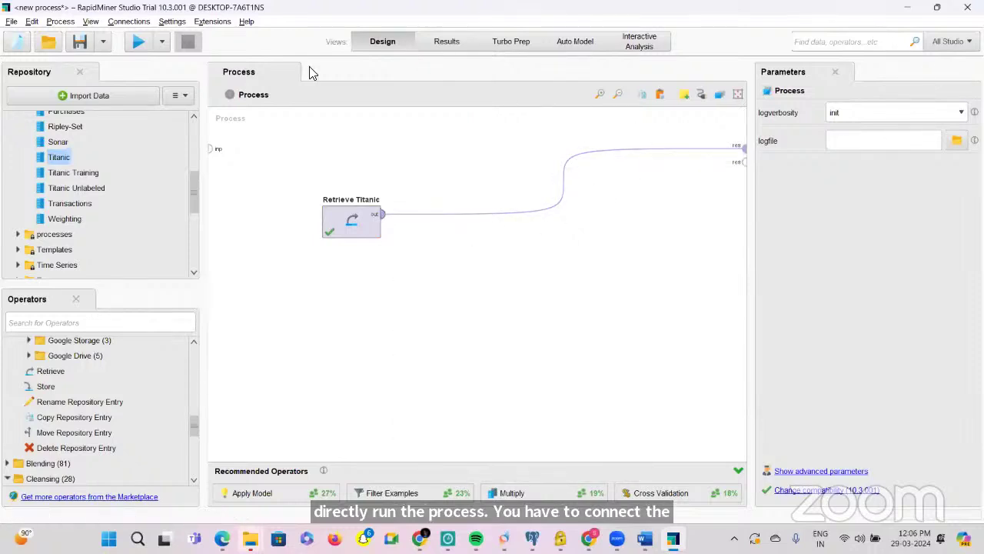
Step: Run the process to show the Titanic data, check the connected operator in the Design view, and return to the Results view
{"action": "left_click", "coordinate": [138, 44]}
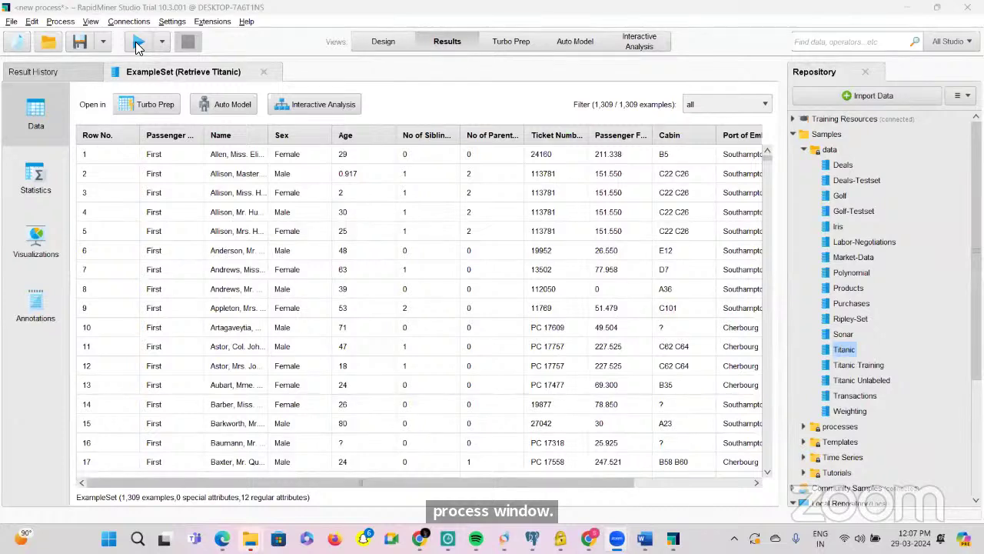
{"action": "mouse_move", "coordinate": [592, 149]}
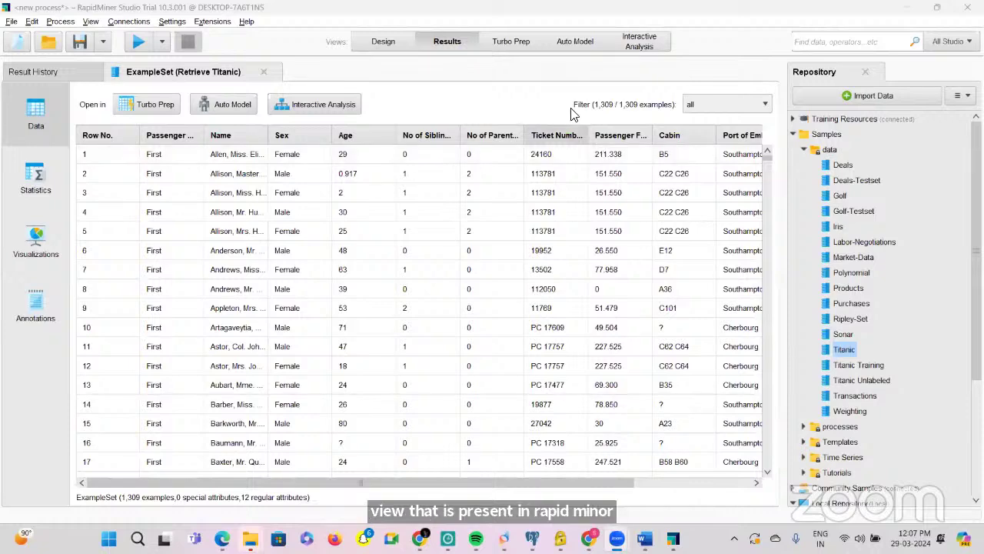
{"action": "left_click", "coordinate": [394, 45]}
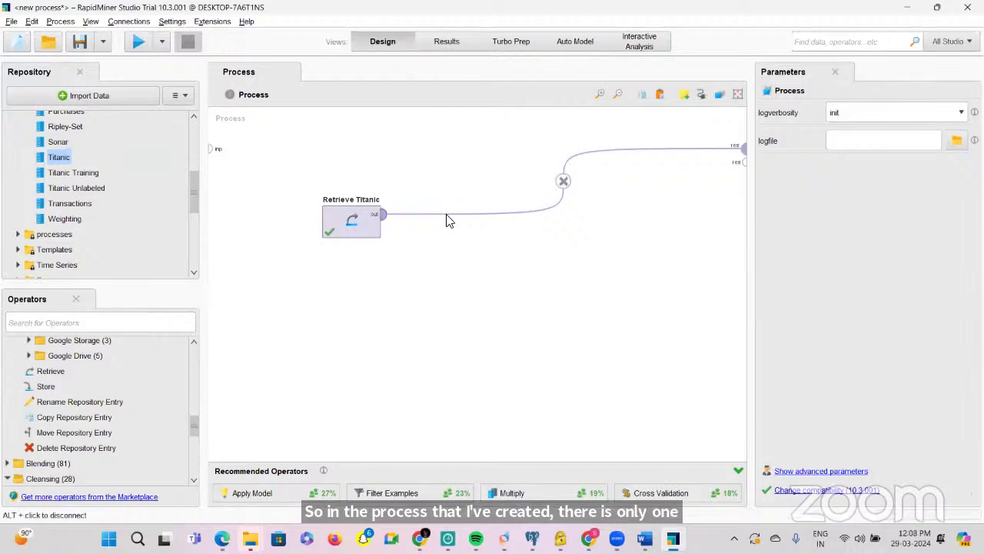
{"action": "left_click", "coordinate": [438, 45]}
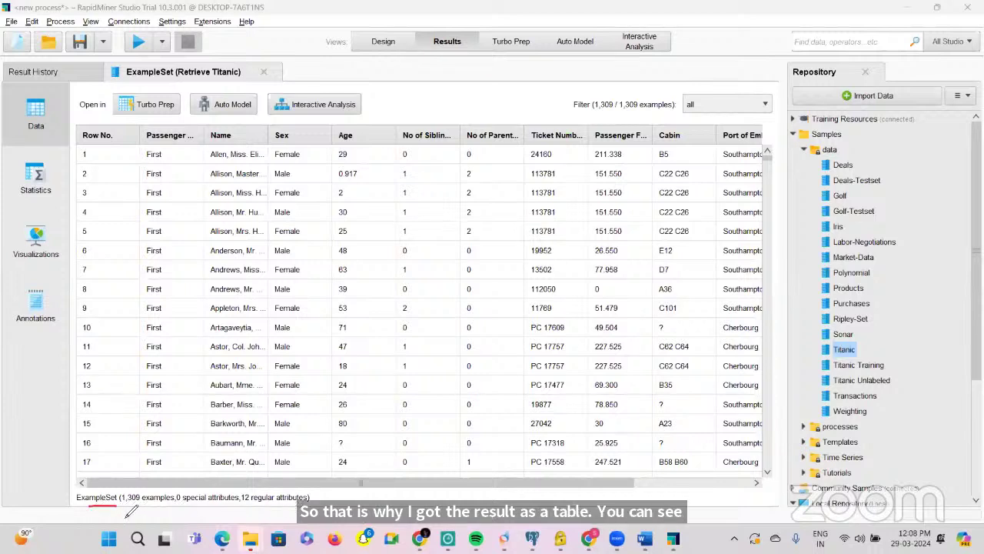
Step: Examine the example and attribute counts below the Titanic result table, and look across all its columns
{"action": "left_click_drag", "start_coordinate": [122, 506], "coordinate": [175, 502]}
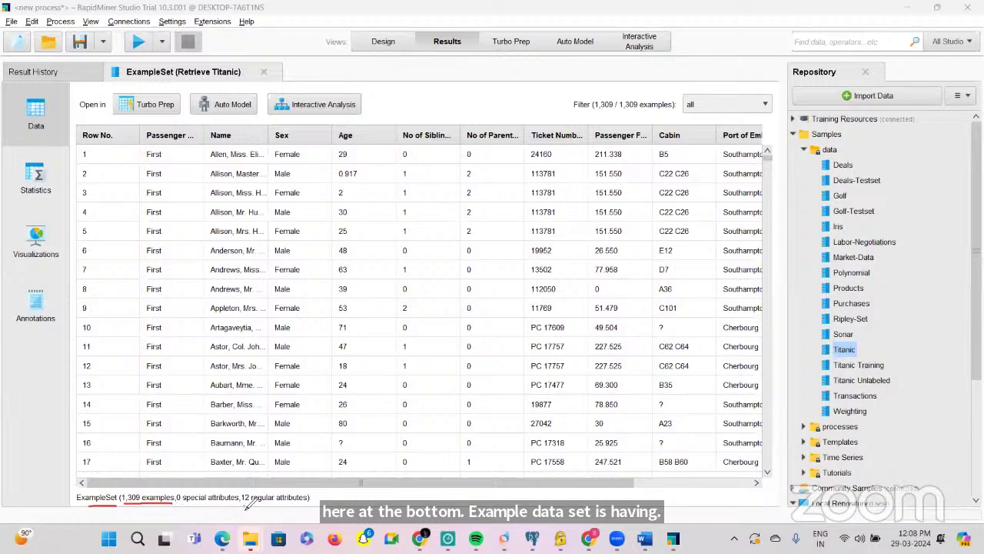
{"action": "left_click_drag", "start_coordinate": [244, 505], "coordinate": [310, 513]}
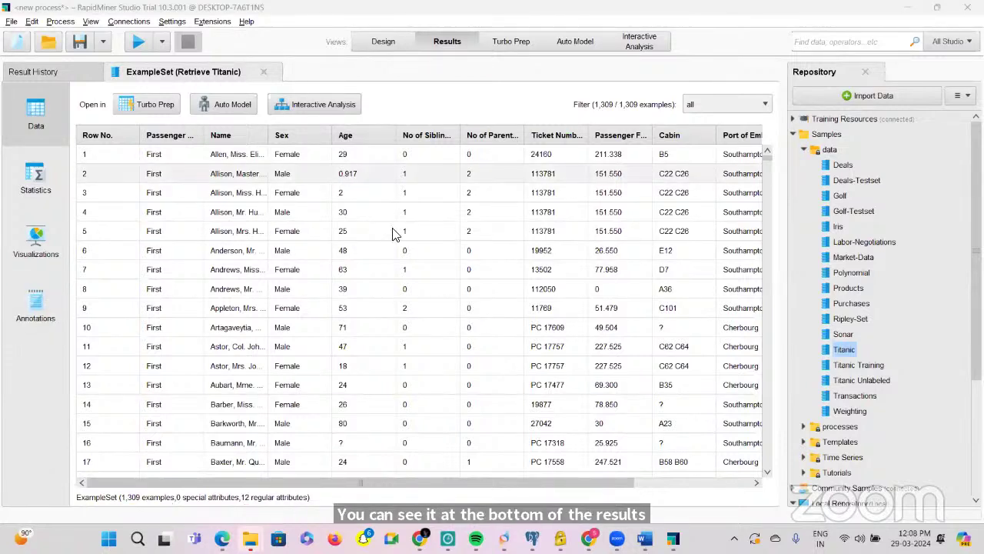
{"action": "scroll", "coordinate": [400, 236], "scroll_direction": "right", "scroll_amount": 4}
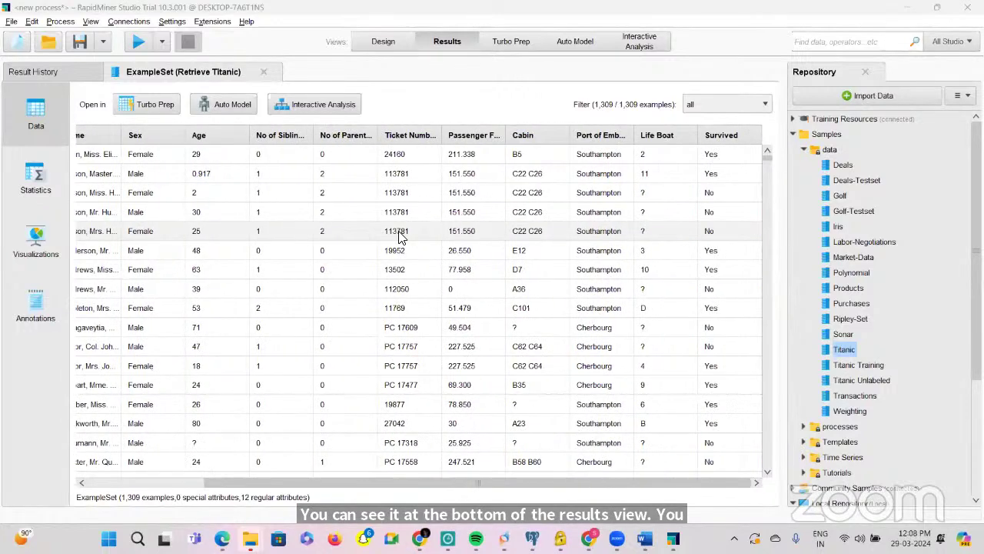
{"action": "scroll", "coordinate": [399, 237], "scroll_direction": "left", "scroll_amount": 4}
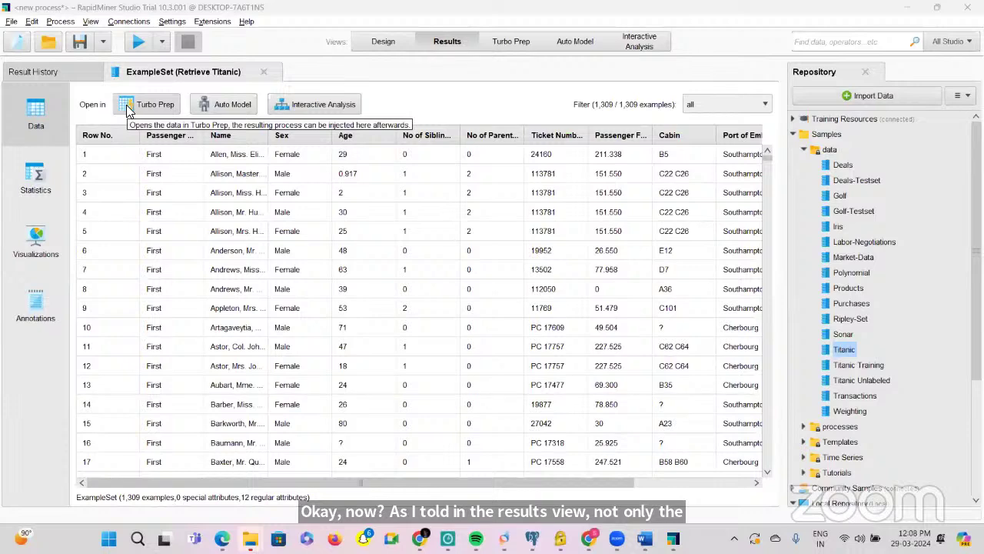
Step: Compare the data table with the Statistics view, and review each Titanic attribute's type, missing values and value ranges
{"action": "left_click", "coordinate": [39, 185]}
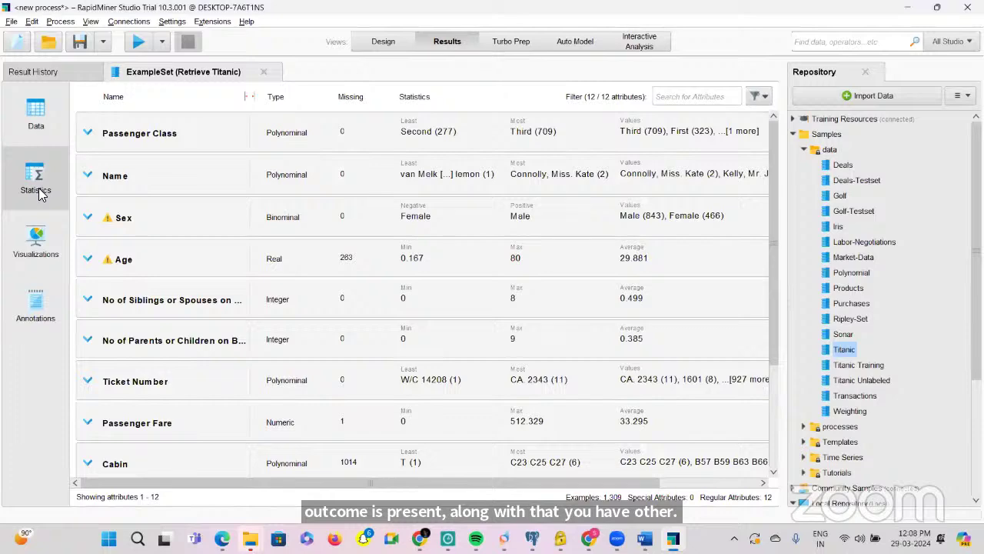
{"action": "left_click", "coordinate": [36, 116]}
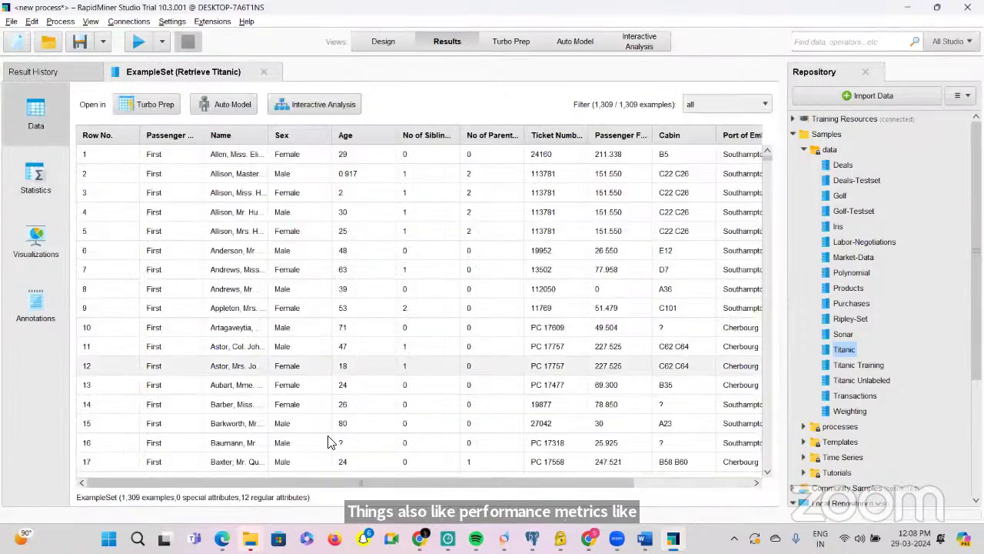
{"action": "left_click", "coordinate": [18, 191]}
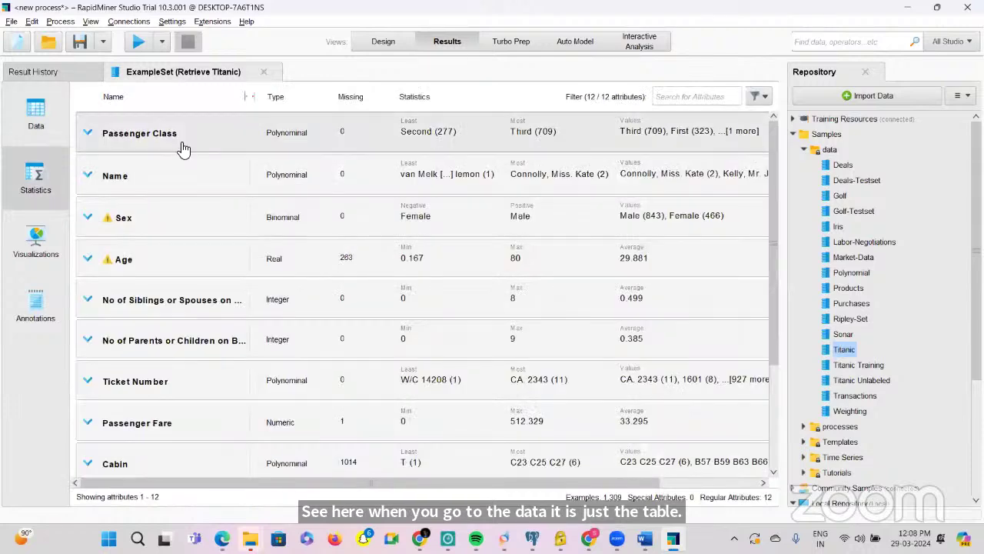
{"action": "scroll", "coordinate": [150, 223], "scroll_direction": "down", "scroll_amount": 4}
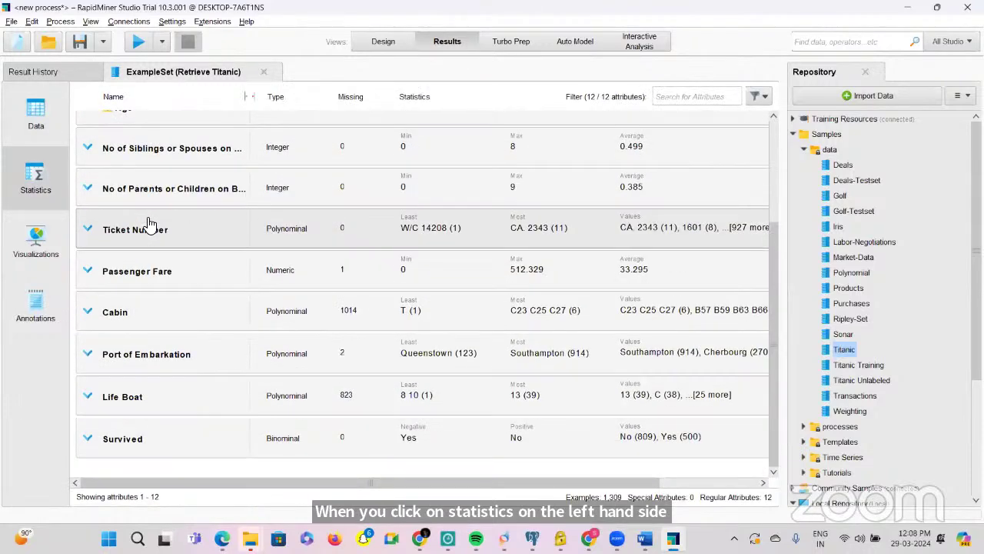
{"action": "scroll", "coordinate": [150, 223], "scroll_direction": "up", "scroll_amount": 4}
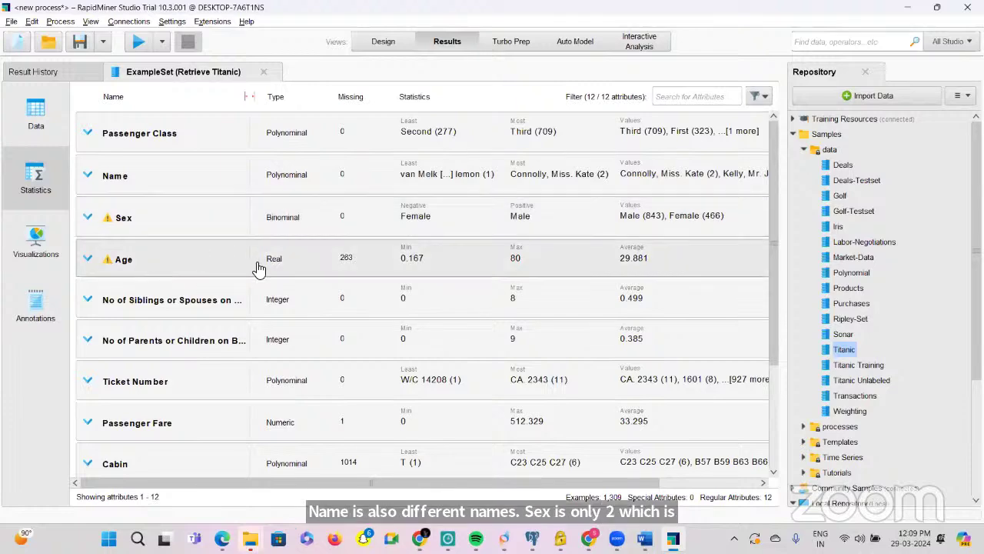
{"action": "scroll", "coordinate": [161, 314], "scroll_direction": "down", "scroll_amount": 3}
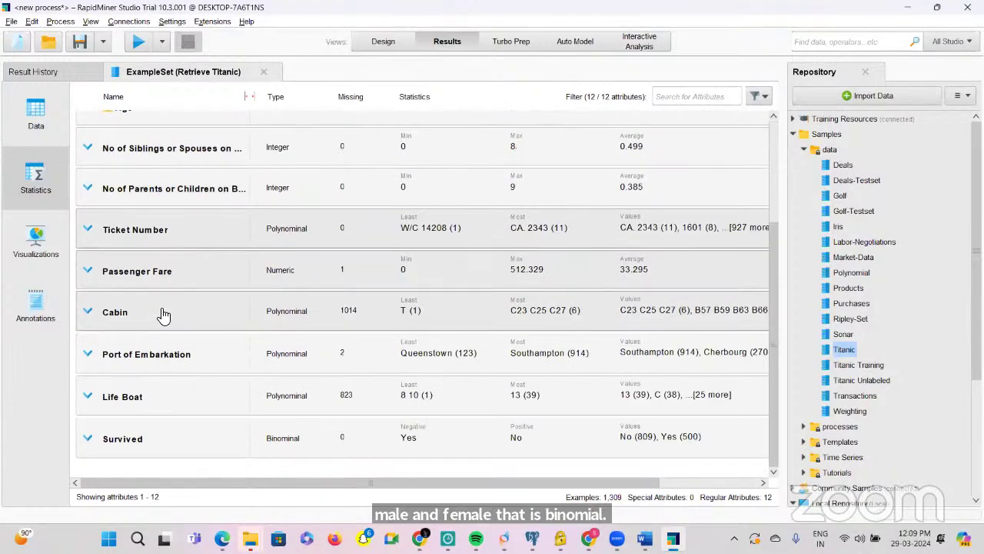
{"action": "scroll", "coordinate": [162, 313], "scroll_direction": "up", "scroll_amount": 3}
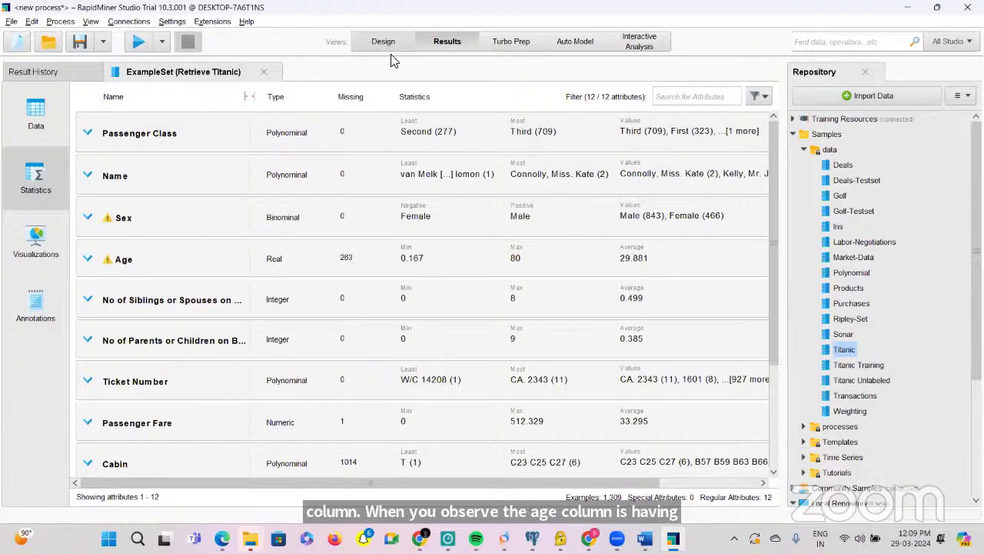
Step: Return to the data table, circle question-mark entries in the Age and Cabin columns and the Statistics option, and clear the markings
{"action": "left_click", "coordinate": [39, 121]}
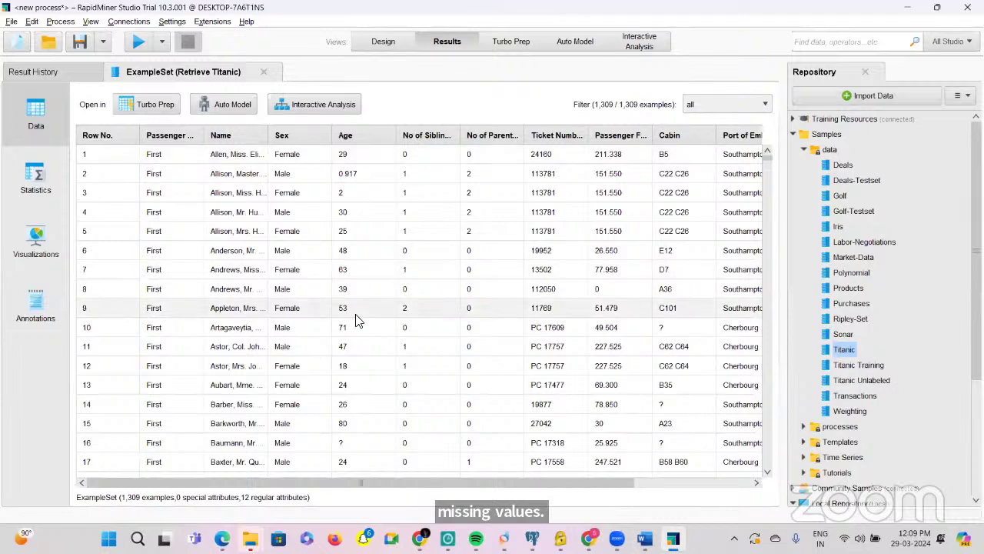
{"action": "scroll", "coordinate": [356, 320], "scroll_direction": "down", "scroll_amount": 1}
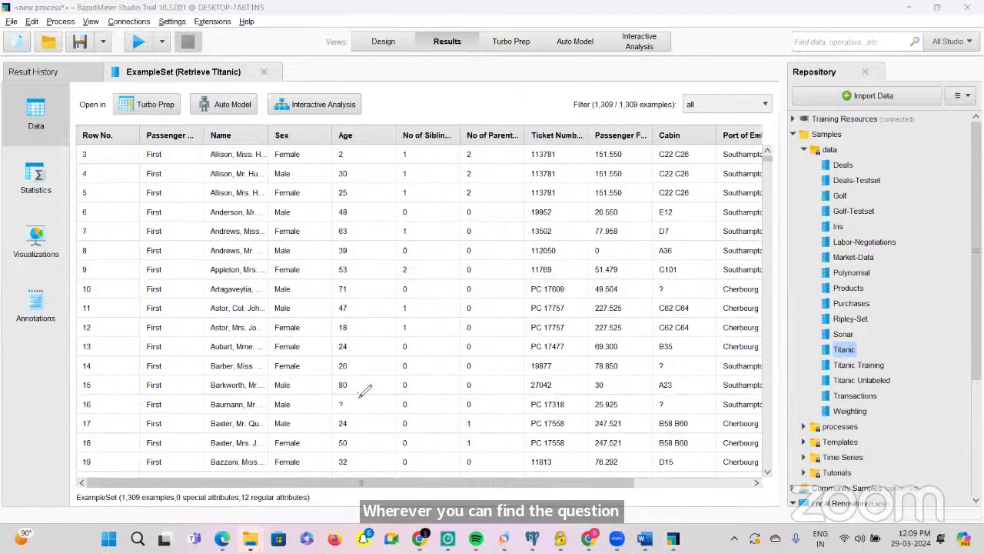
{"action": "mouse_move", "coordinate": [358, 393]}
{"action": "left_mouse_down"}
{"action": "mouse_move", "coordinate": [340, 392]}
{"action": "mouse_move", "coordinate": [332, 409]}
{"action": "mouse_move", "coordinate": [374, 397]}
{"action": "mouse_move", "coordinate": [363, 394]}
{"action": "left_mouse_up"}
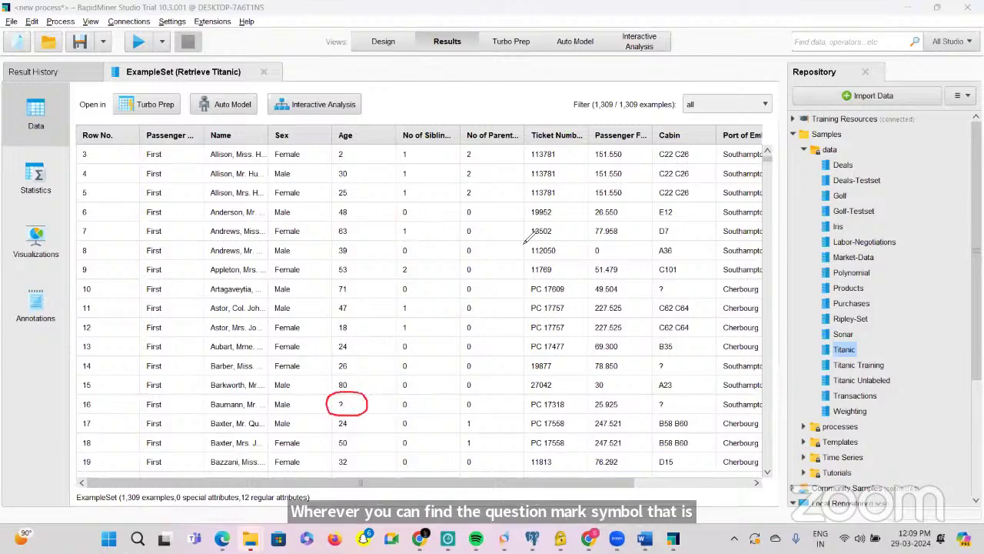
{"action": "mouse_move", "coordinate": [676, 281]}
{"action": "left_mouse_down"}
{"action": "mouse_move", "coordinate": [647, 296]}
{"action": "mouse_move", "coordinate": [680, 301]}
{"action": "mouse_move", "coordinate": [674, 282]}
{"action": "left_mouse_up"}
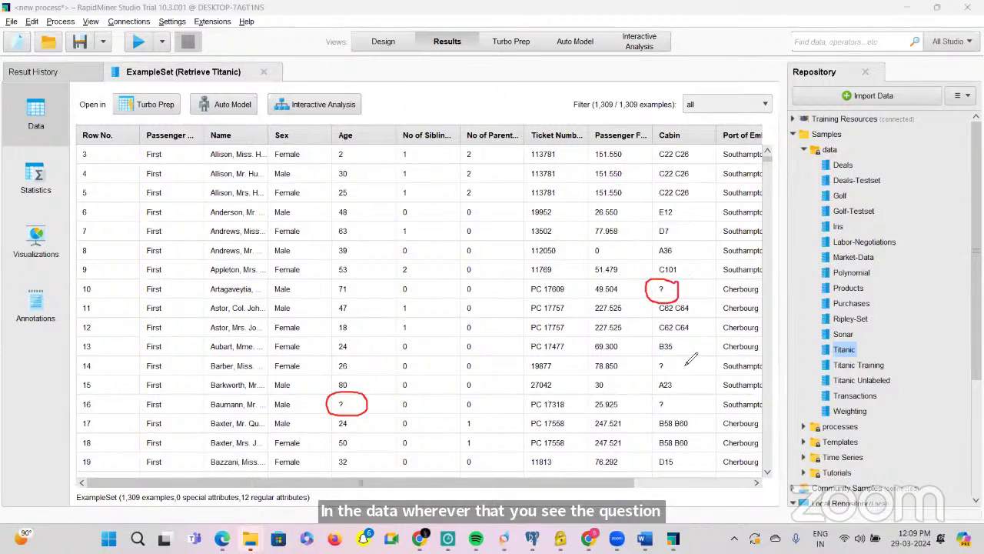
{"action": "mouse_move", "coordinate": [685, 359]}
{"action": "left_mouse_down"}
{"action": "mouse_move", "coordinate": [646, 366]}
{"action": "mouse_move", "coordinate": [691, 374]}
{"action": "mouse_move", "coordinate": [686, 355]}
{"action": "left_mouse_up"}
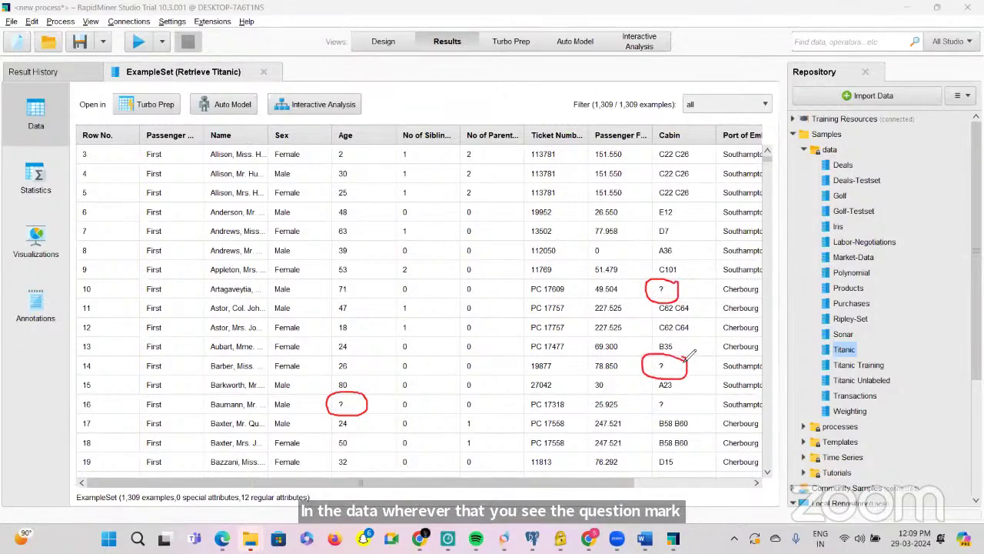
{"action": "mouse_move", "coordinate": [686, 397]}
{"action": "left_mouse_down"}
{"action": "mouse_move", "coordinate": [669, 393]}
{"action": "mouse_move", "coordinate": [653, 407]}
{"action": "mouse_move", "coordinate": [677, 419]}
{"action": "mouse_move", "coordinate": [688, 395]}
{"action": "left_mouse_up"}
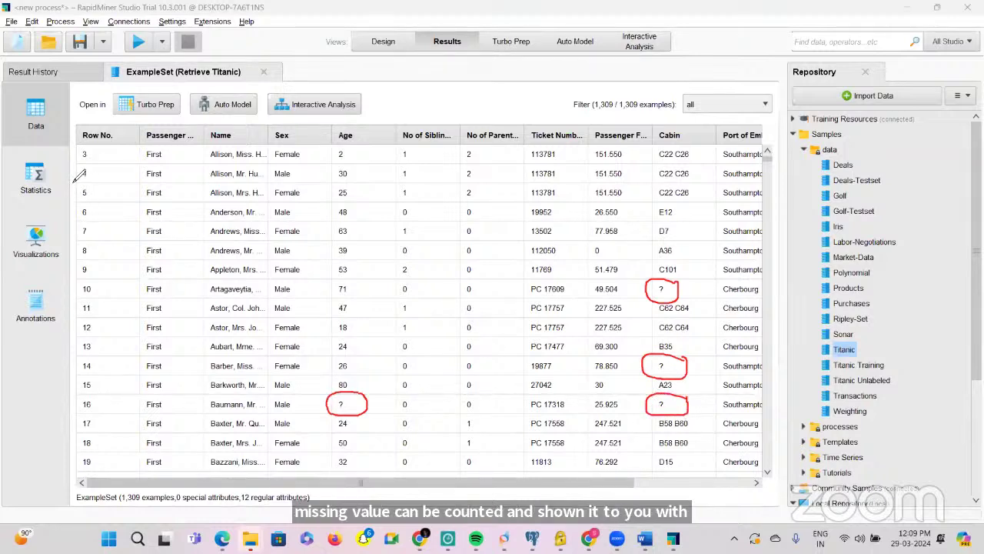
{"action": "mouse_move", "coordinate": [75, 168]}
{"action": "left_mouse_down"}
{"action": "mouse_move", "coordinate": [46, 144]}
{"action": "mouse_move", "coordinate": [3, 168]}
{"action": "mouse_move", "coordinate": [26, 205]}
{"action": "mouse_move", "coordinate": [71, 183]}
{"action": "mouse_move", "coordinate": [73, 162]}
{"action": "left_mouse_up"}
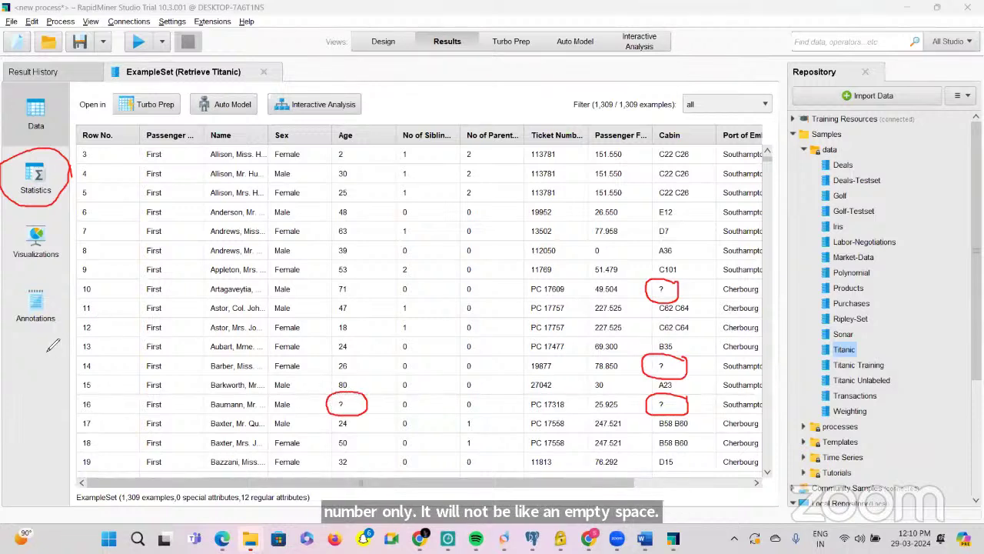
{"action": "key", "text": "Escape"}
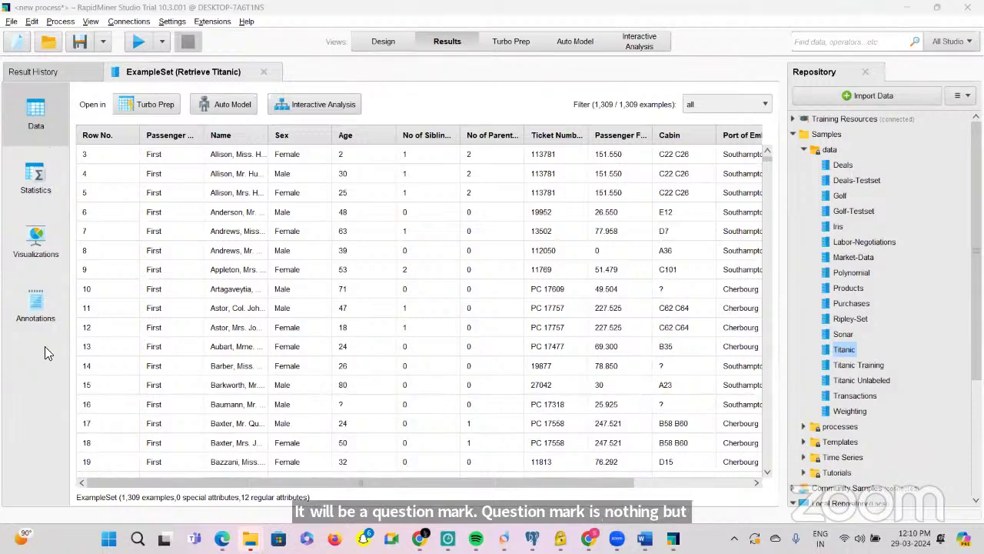
Step: Open the Statistics view again and examine the number of missing values for every attribute
{"action": "left_click", "coordinate": [17, 184]}
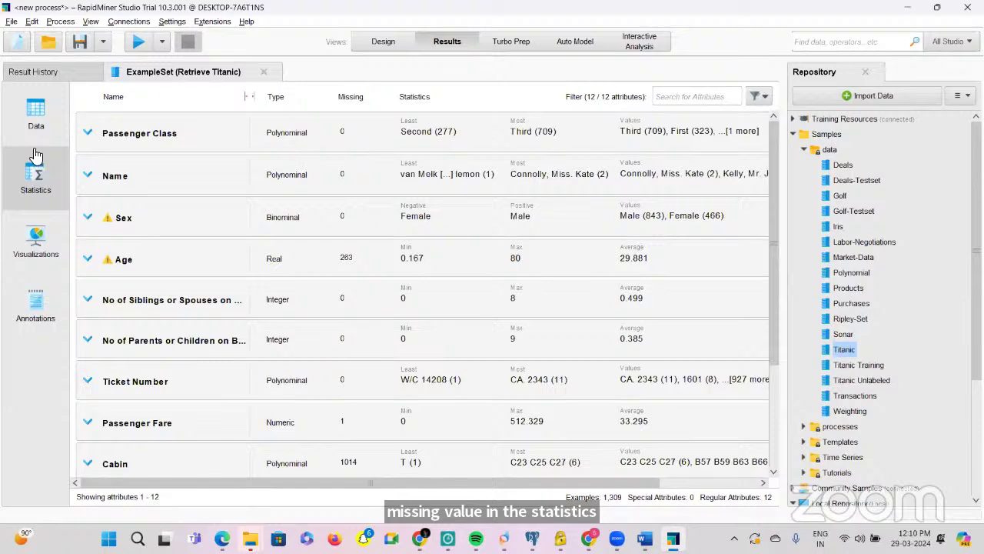
{"action": "scroll", "coordinate": [373, 377], "scroll_direction": "down", "scroll_amount": 1}
{"action": "scroll", "coordinate": [373, 377], "scroll_direction": "down", "scroll_amount": 4}
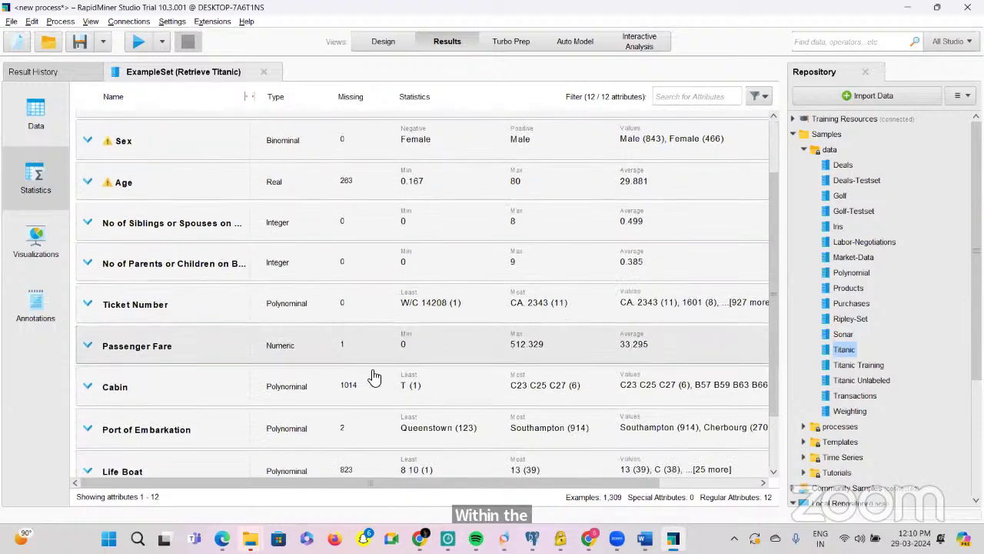
{"action": "scroll", "coordinate": [374, 377], "scroll_direction": "up", "scroll_amount": 1}
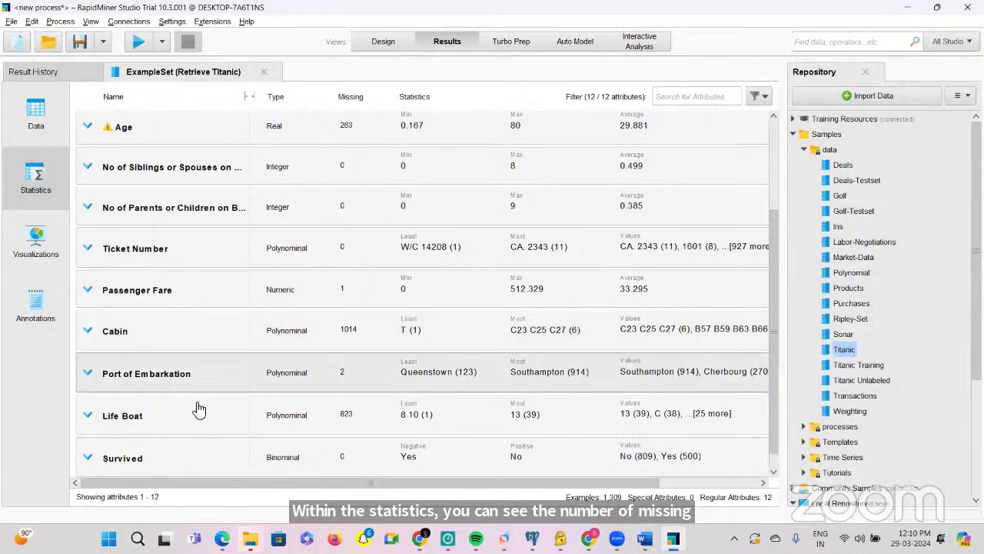
{"action": "scroll", "coordinate": [349, 436], "scroll_direction": "up", "scroll_amount": 1}
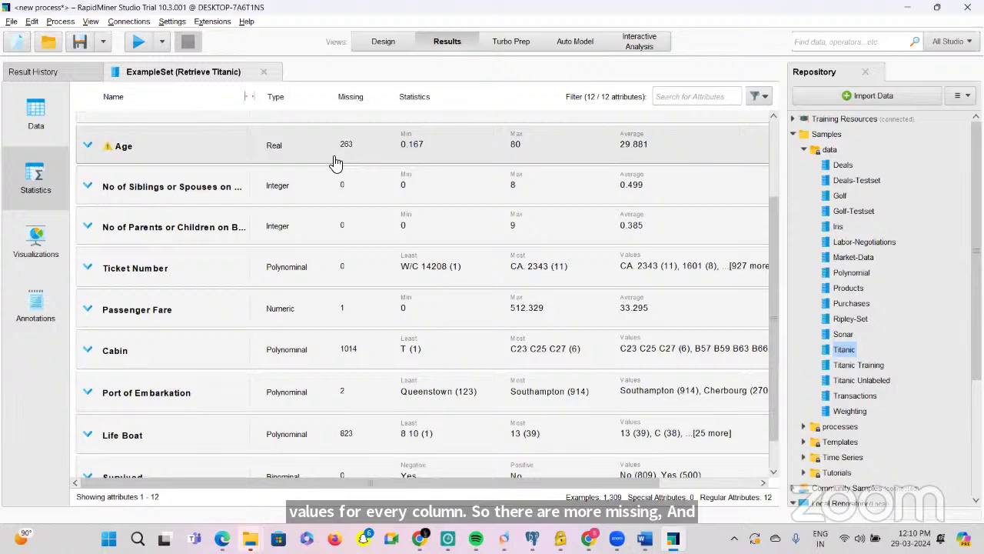
Step: Expand the Passenger Class statistics and examine its bar chart, least and most frequent classes, and full value list
{"action": "scroll", "coordinate": [336, 163], "scroll_direction": "up", "scroll_amount": 1}
{"action": "scroll", "coordinate": [336, 163], "scroll_direction": "up", "scroll_amount": 5}
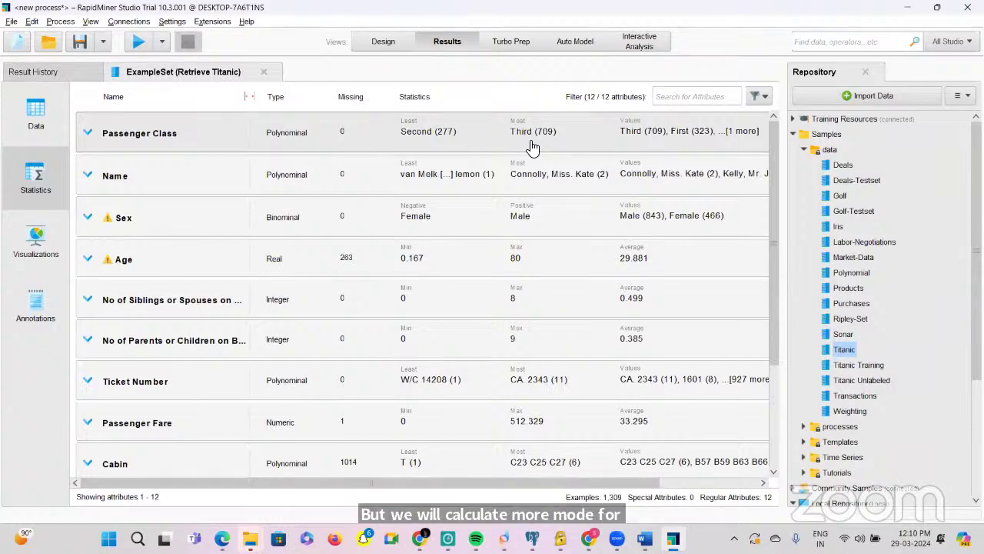
{"action": "scroll", "coordinate": [543, 296], "scroll_direction": "down", "scroll_amount": 4}
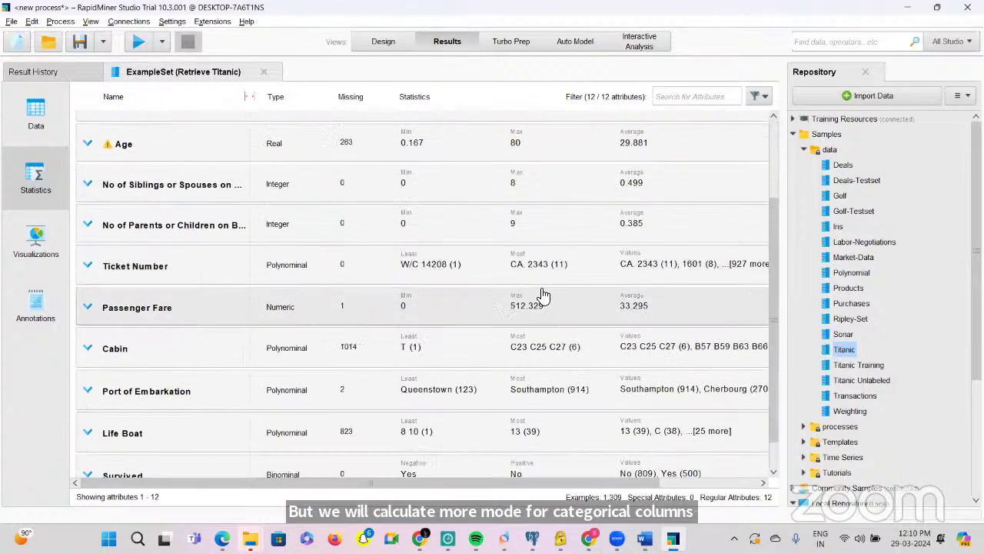
{"action": "scroll", "coordinate": [542, 295], "scroll_direction": "up", "scroll_amount": 4}
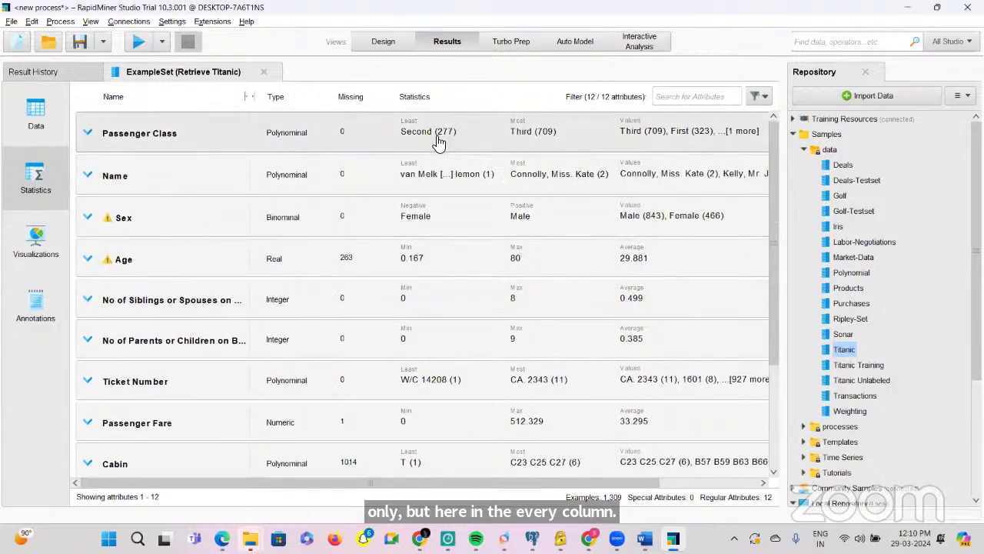
{"action": "left_click", "coordinate": [738, 139]}
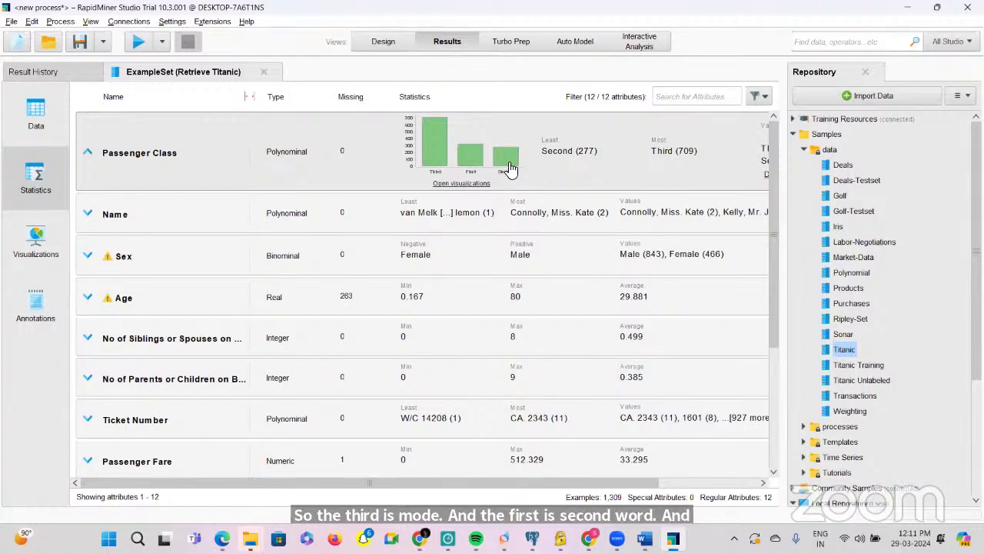
{"action": "scroll", "coordinate": [510, 169], "scroll_direction": "right", "scroll_amount": 3}
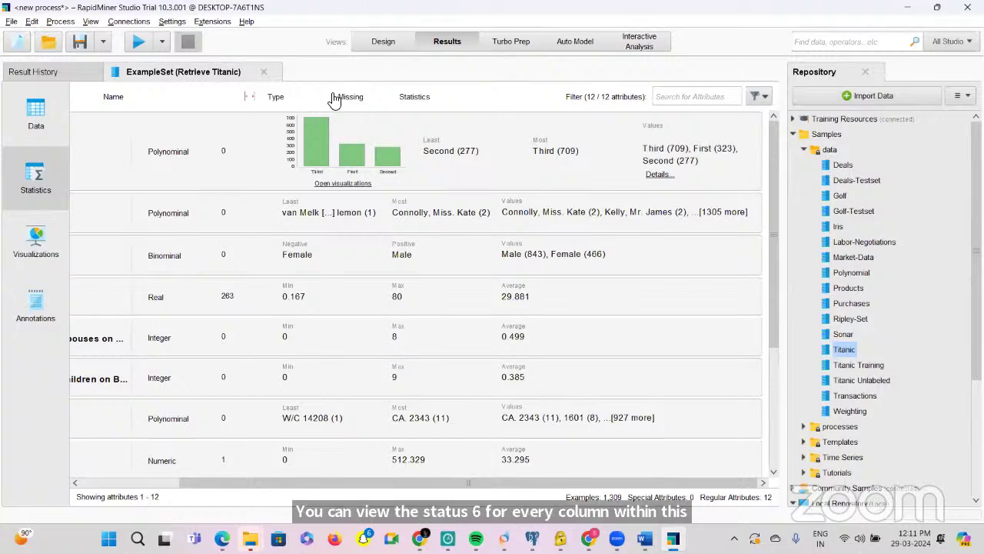
{"action": "scroll", "coordinate": [140, 227], "scroll_direction": "left", "scroll_amount": 3}
Step: Expand the Name attribute's statistics and compare its chart and value counts with those of Passenger Class
{"action": "left_click", "coordinate": [138, 222]}
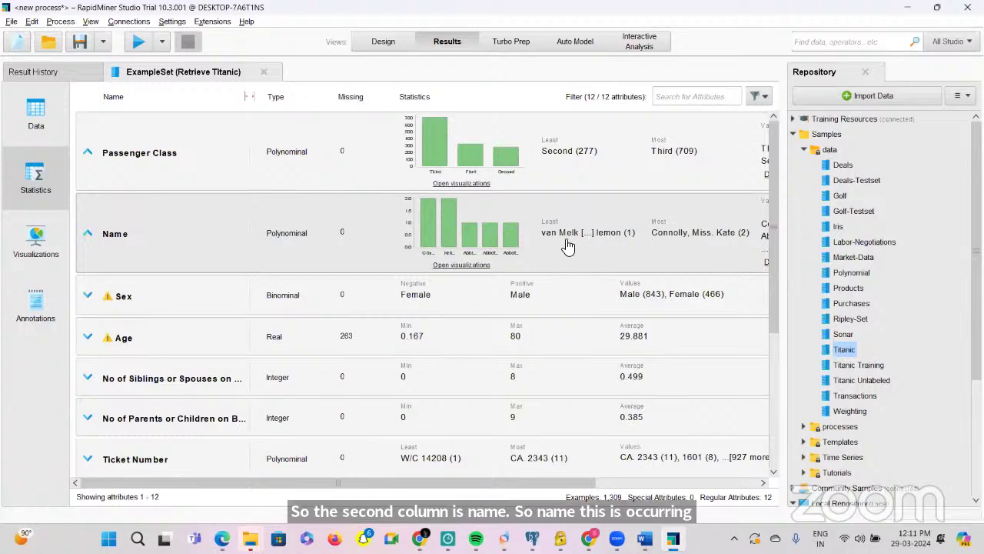
{"action": "scroll", "coordinate": [573, 245], "scroll_direction": "right", "scroll_amount": 3}
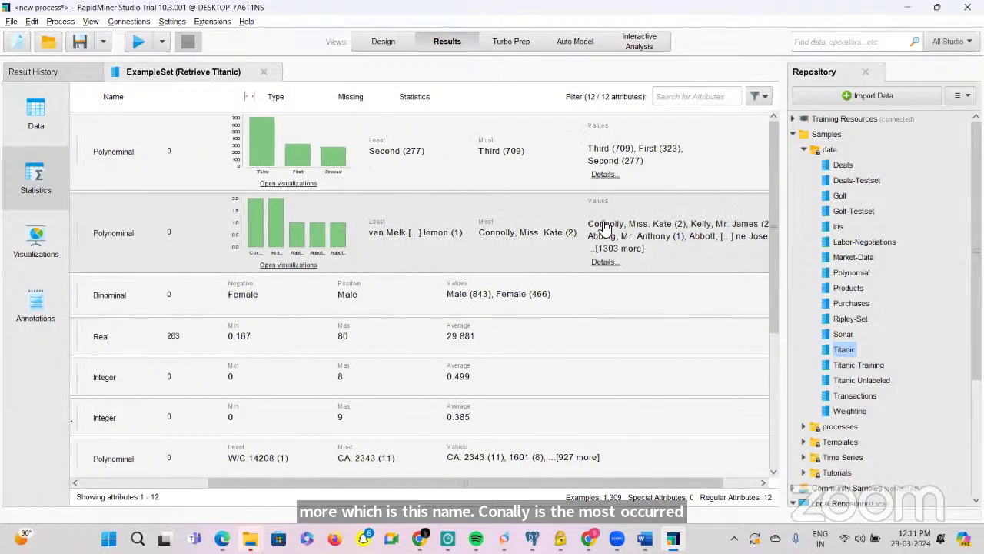
{"action": "scroll", "coordinate": [700, 262], "scroll_direction": "right", "scroll_amount": 1}
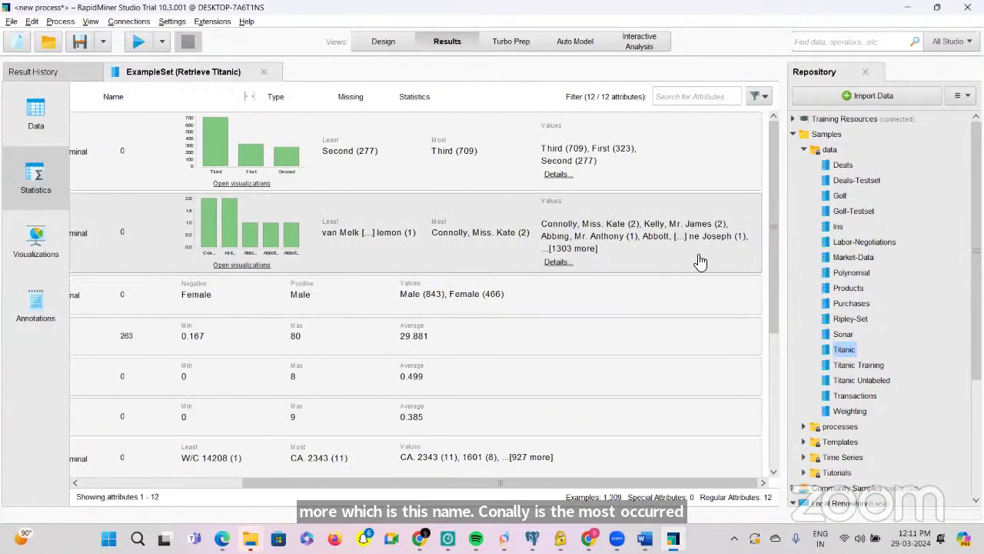
{"action": "scroll", "coordinate": [700, 262], "scroll_direction": "left", "scroll_amount": 4}
{"action": "scroll", "coordinate": [701, 261], "scroll_direction": "right", "scroll_amount": 4}
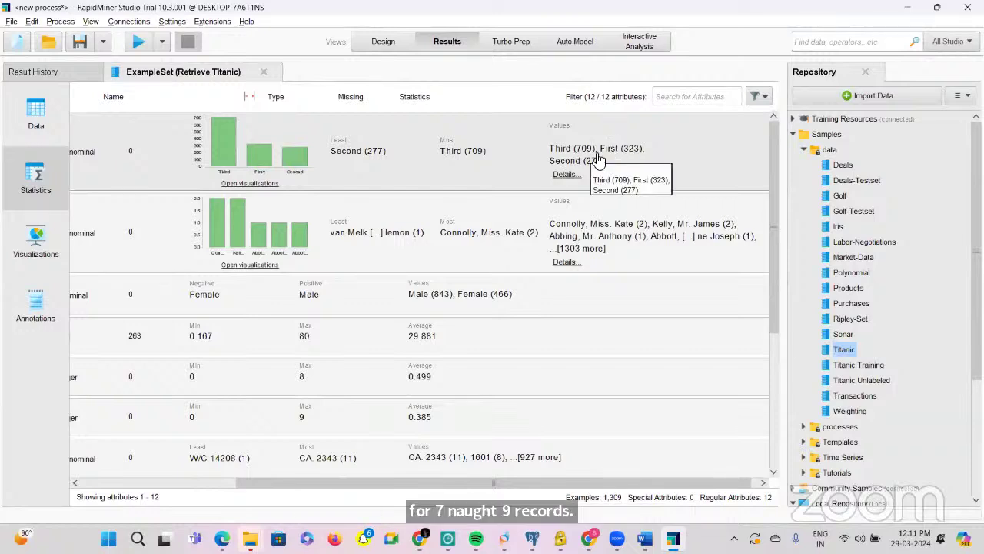
{"action": "scroll", "coordinate": [422, 223], "scroll_direction": "left", "scroll_amount": 5}
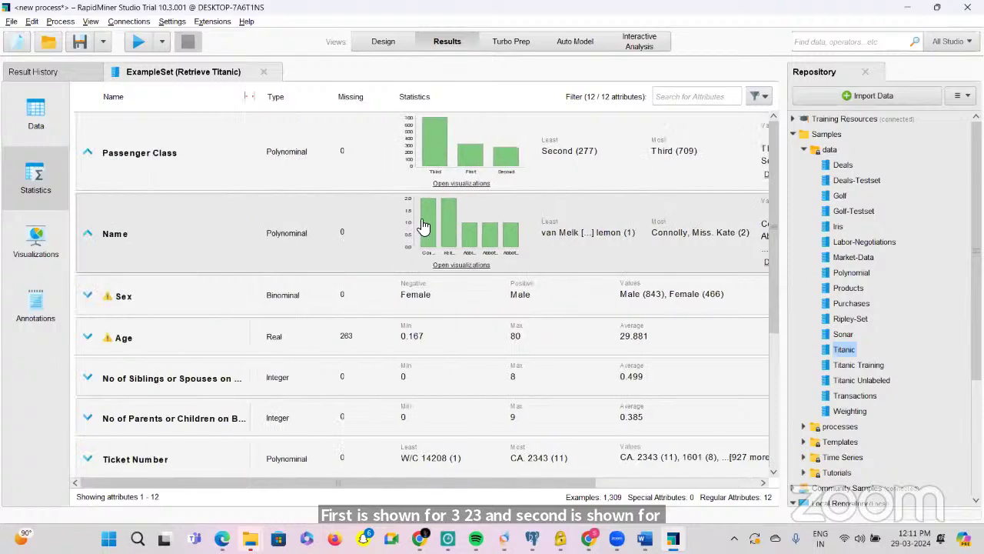
Step: Expand the statistics of Sex, Age, siblings or spouses on board, and parents or children on board to view their charts
{"action": "left_click", "coordinate": [179, 296]}
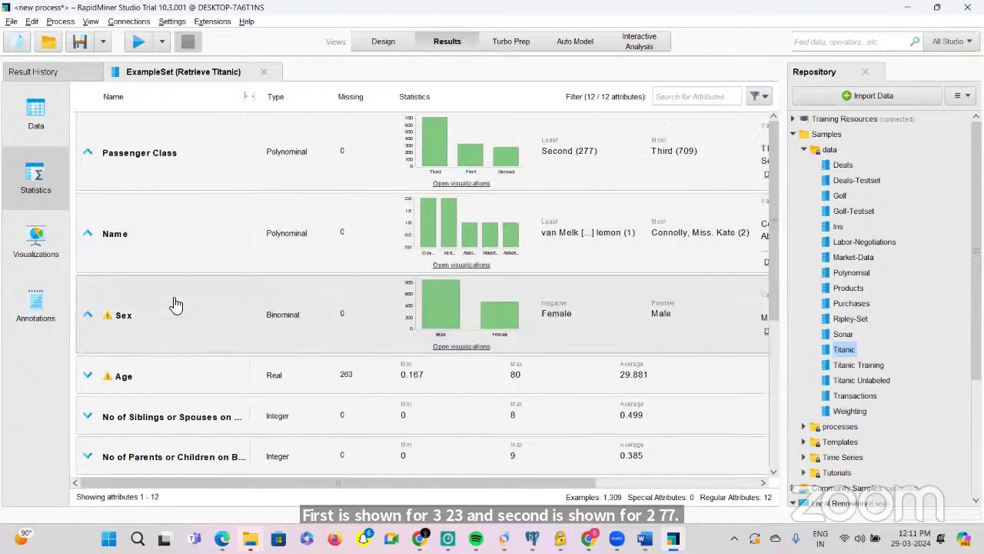
{"action": "left_click", "coordinate": [158, 361]}
{"action": "scroll", "coordinate": [156, 355], "scroll_direction": "down", "scroll_amount": 3}
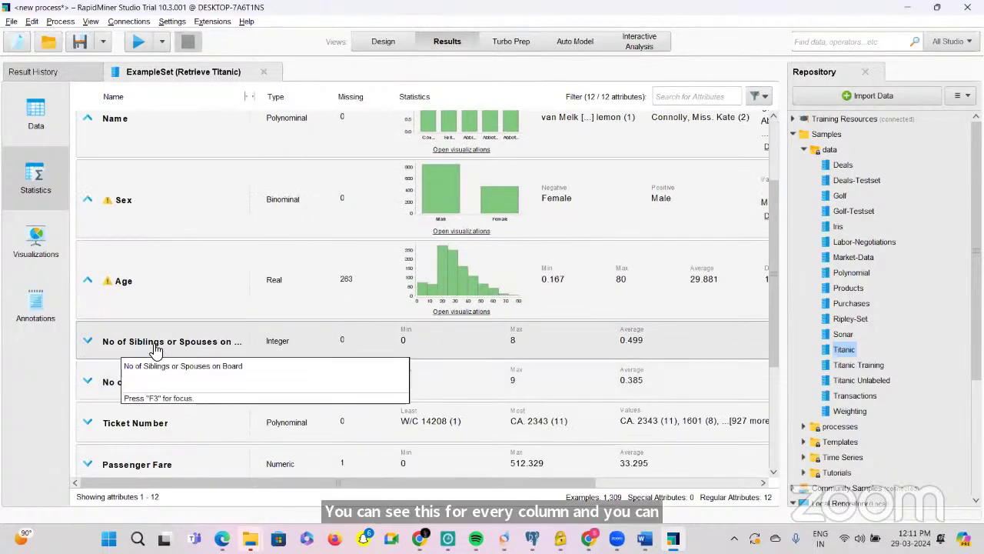
{"action": "left_click", "coordinate": [154, 347]}
{"action": "scroll", "coordinate": [152, 350], "scroll_direction": "down", "scroll_amount": 2}
{"action": "left_click", "coordinate": [154, 340]}
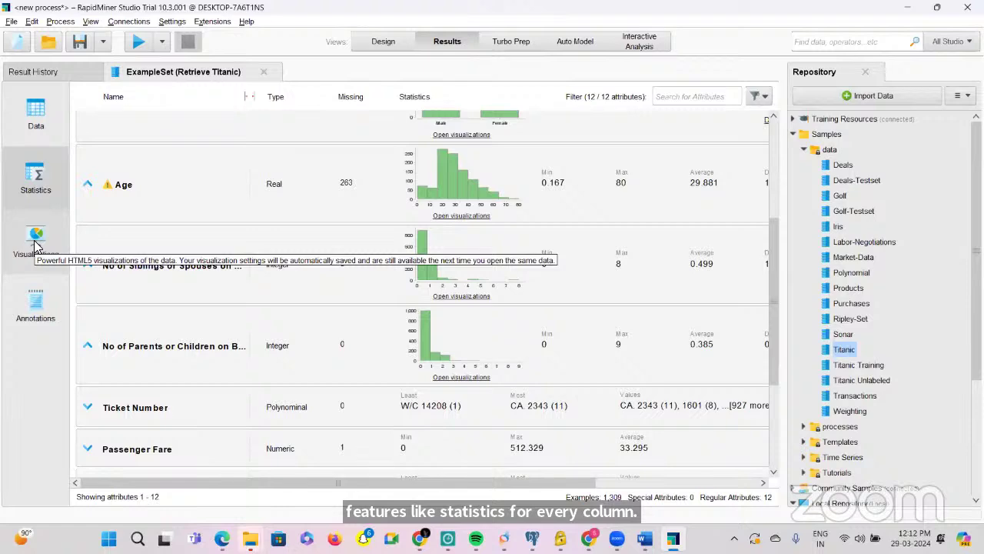
Step: Open the visualizations of the Titanic data and set the plot type to Bar (Column)
{"action": "left_click", "coordinate": [35, 116]}
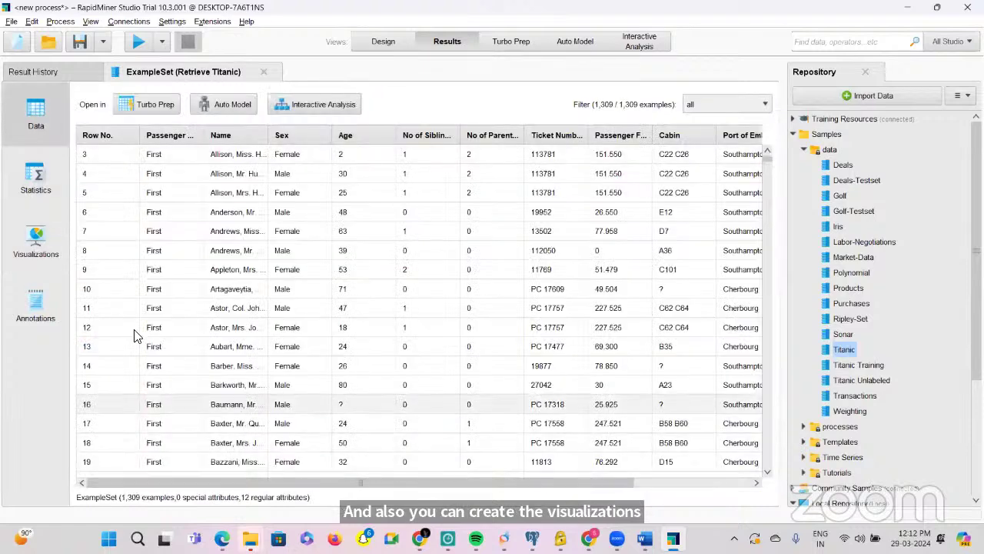
{"action": "left_click", "coordinate": [47, 196]}
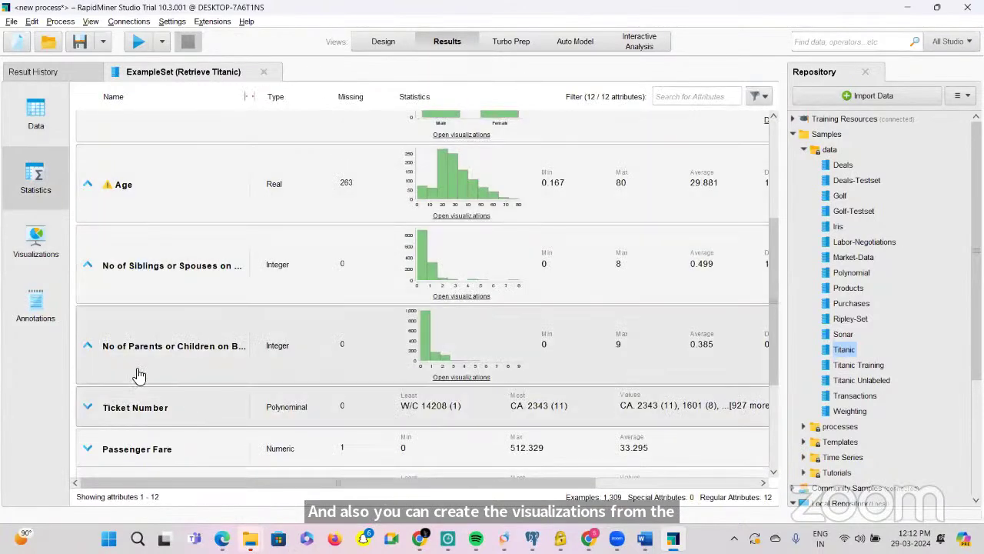
{"action": "left_click", "coordinate": [36, 243]}
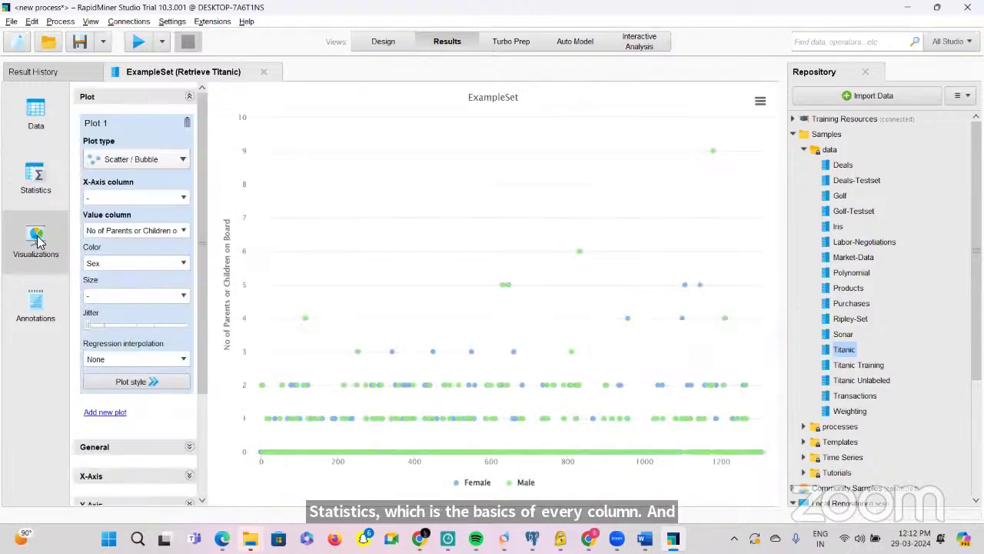
{"action": "left_click", "coordinate": [168, 163]}
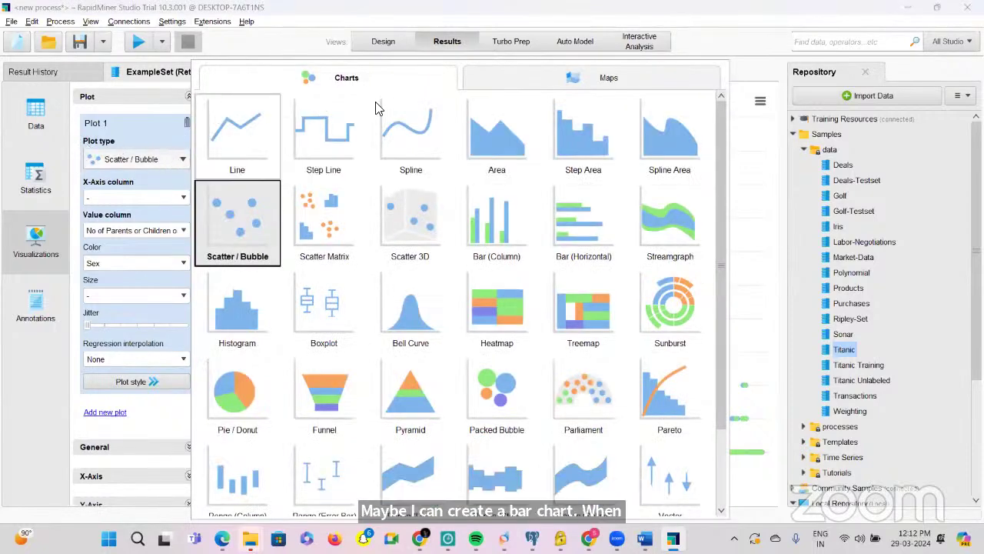
{"action": "scroll", "coordinate": [558, 319], "scroll_direction": "down", "scroll_amount": 1}
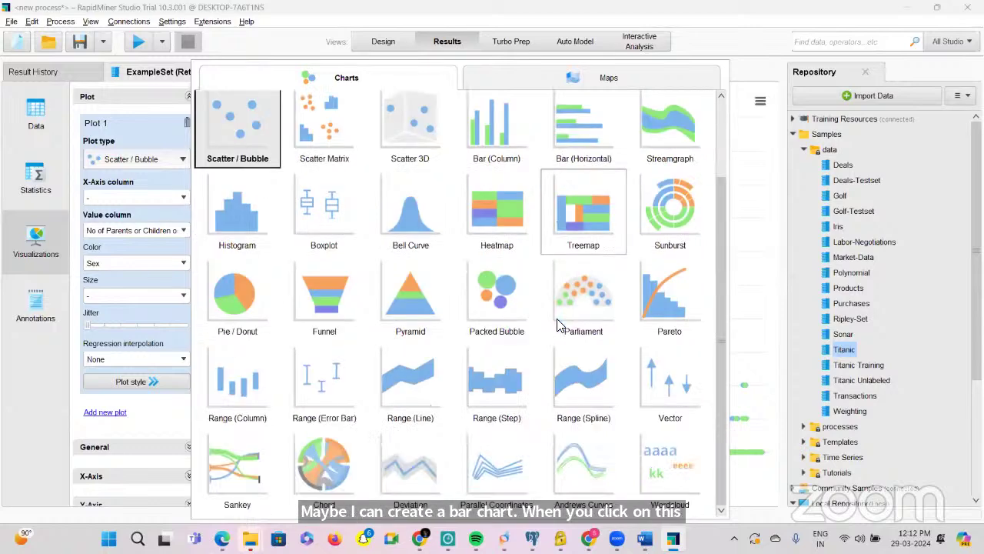
{"action": "scroll", "coordinate": [559, 323], "scroll_direction": "up", "scroll_amount": 1}
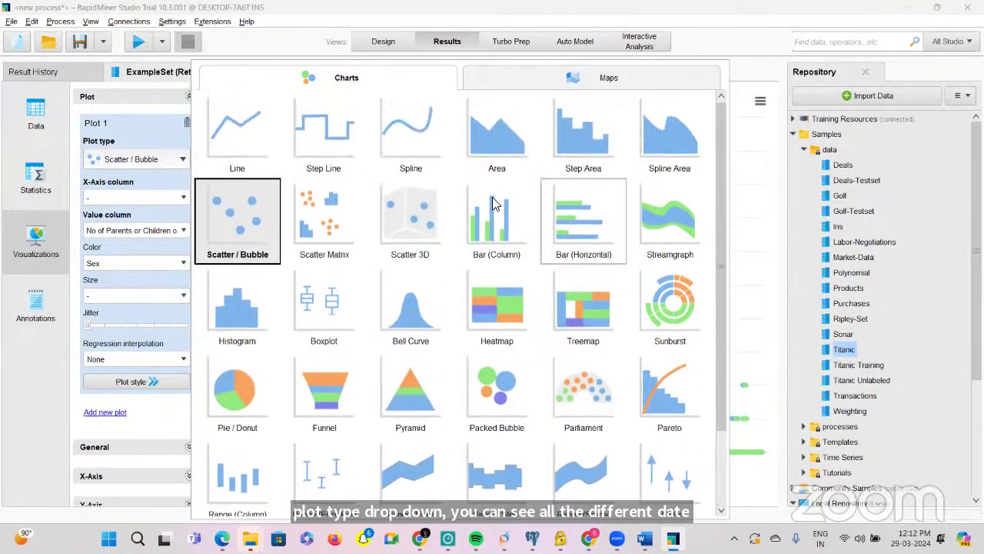
{"action": "left_click", "coordinate": [499, 231]}
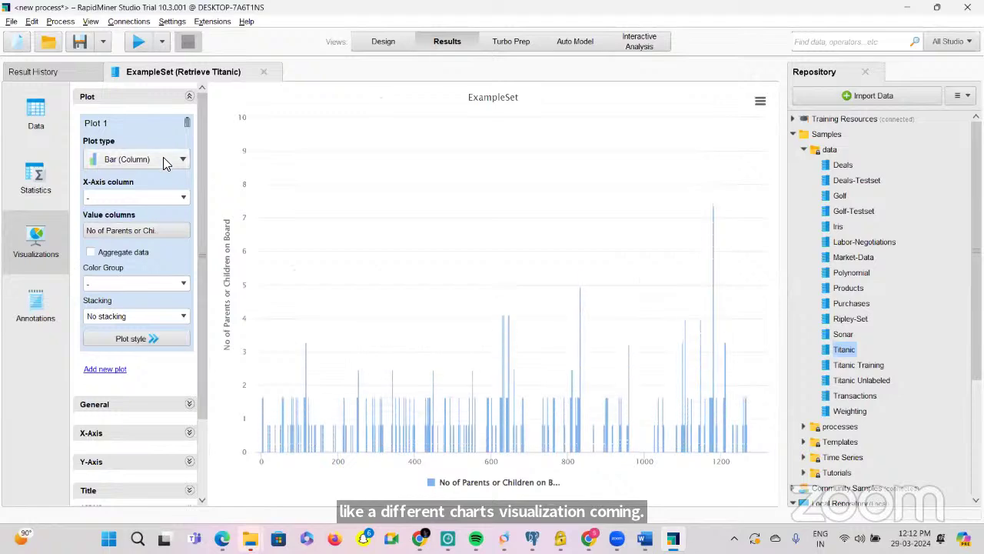
Step: Change the plot type to Pie / Donut and set its value column to Age
{"action": "left_click", "coordinate": [163, 157]}
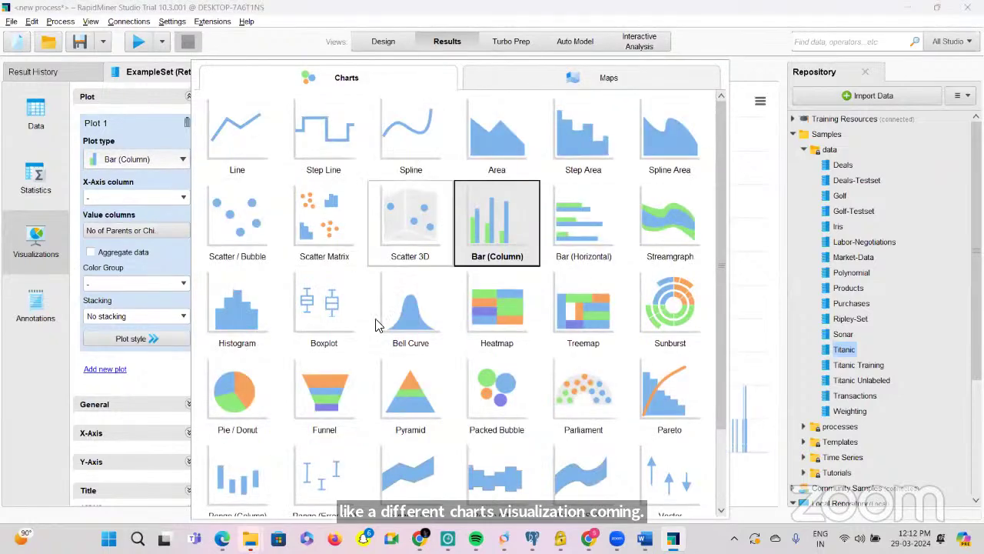
{"action": "left_click", "coordinate": [250, 383]}
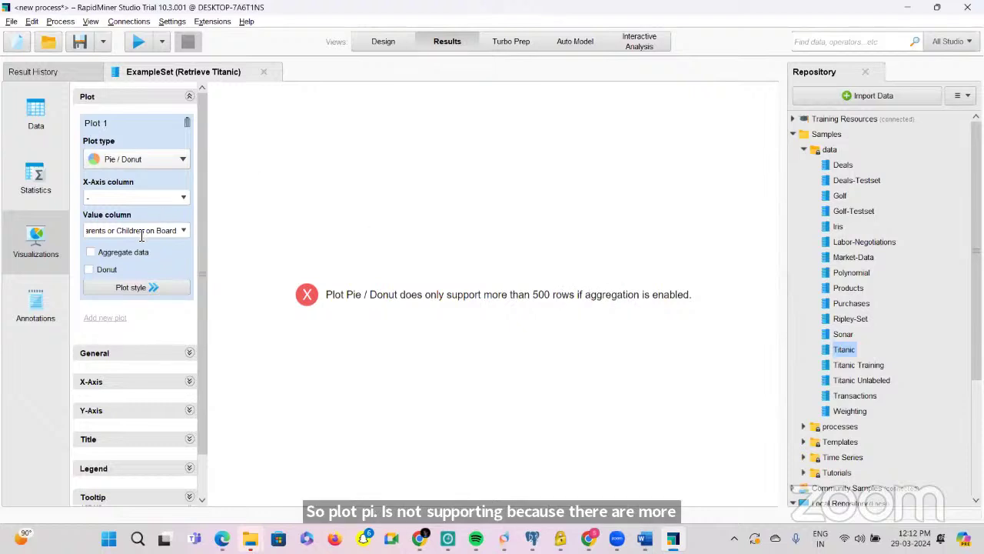
{"action": "left_click", "coordinate": [183, 231]}
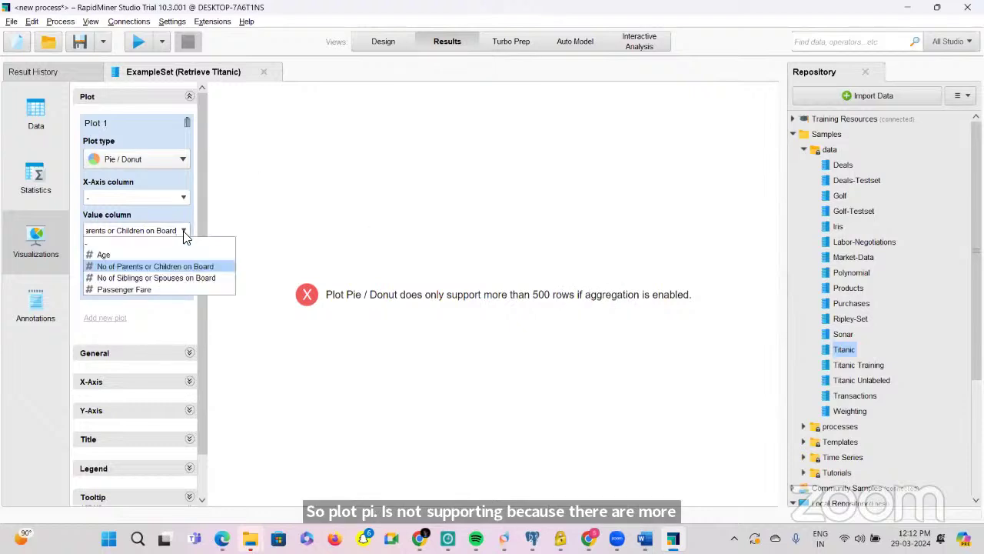
{"action": "left_click", "coordinate": [115, 255]}
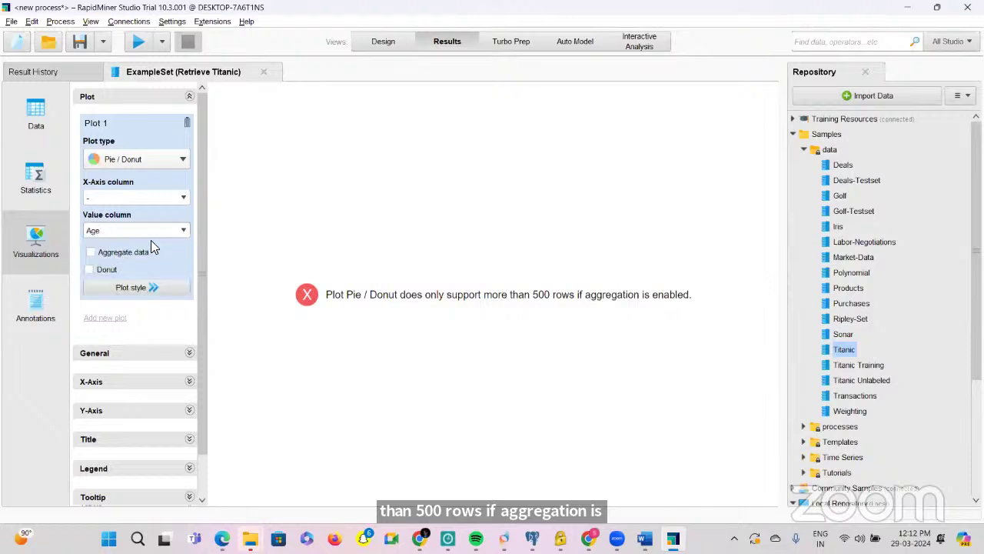
Step: Set the plot's value column to Passenger Fare and its X-axis column to Passenger Class
{"action": "left_click", "coordinate": [171, 233]}
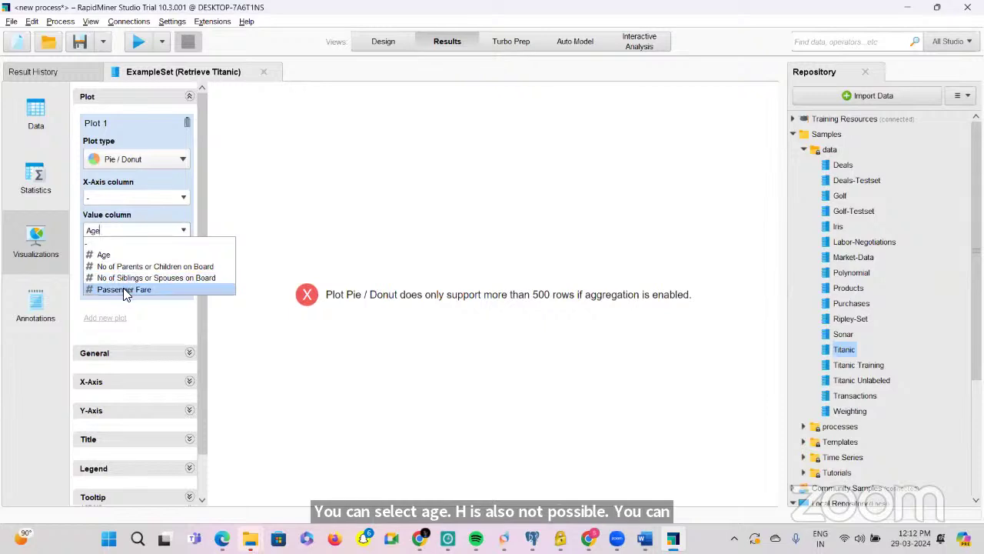
{"action": "left_click", "coordinate": [123, 289]}
{"action": "left_click", "coordinate": [183, 198]}
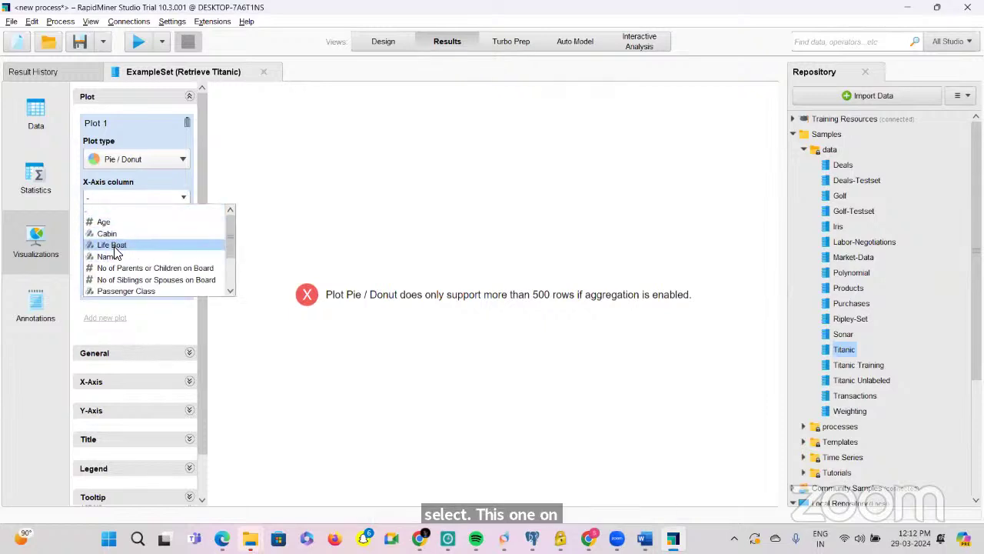
{"action": "left_click", "coordinate": [120, 289]}
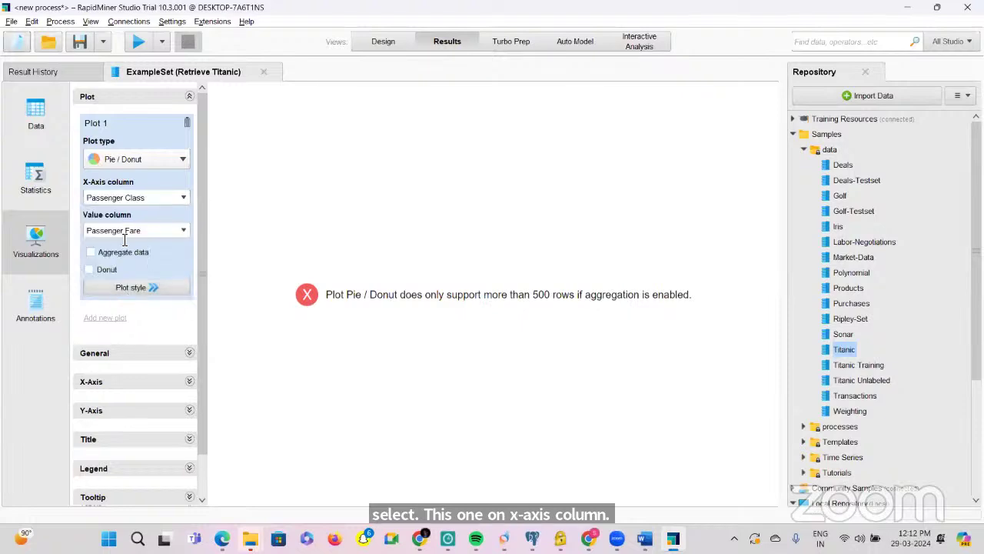
Step: Change the plot type back to Bar (Column) and enable data aggregation
{"action": "left_click", "coordinate": [133, 159]}
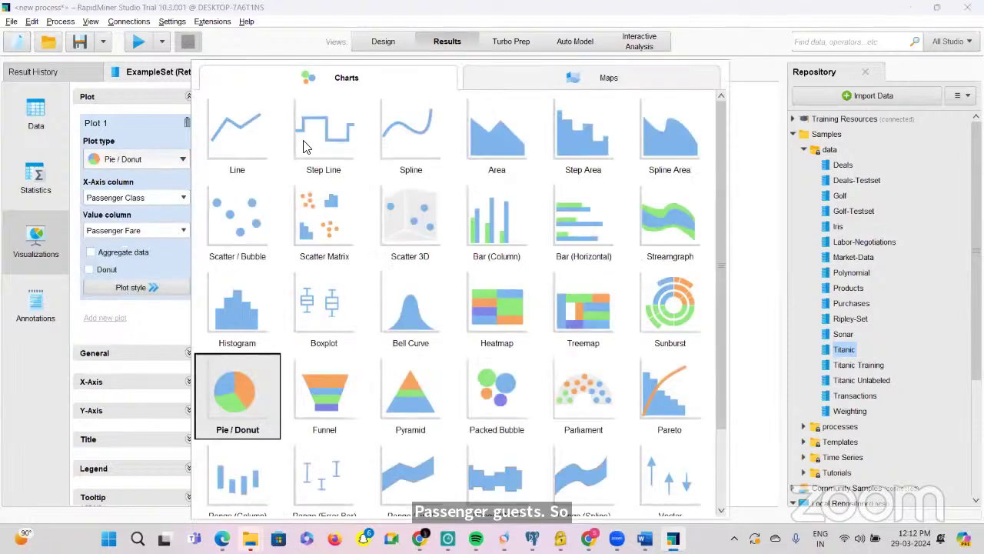
{"action": "left_click", "coordinate": [500, 226]}
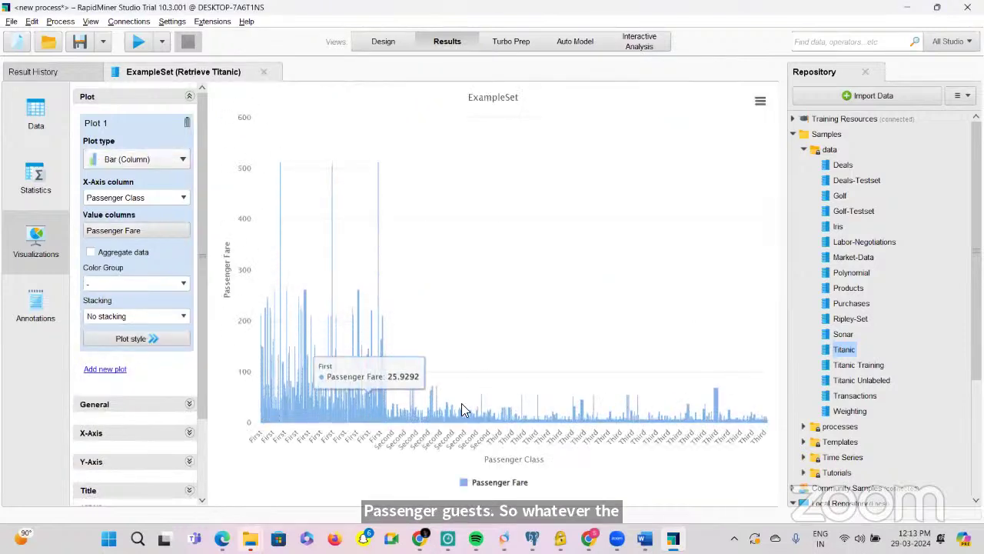
{"action": "left_click", "coordinate": [90, 255]}
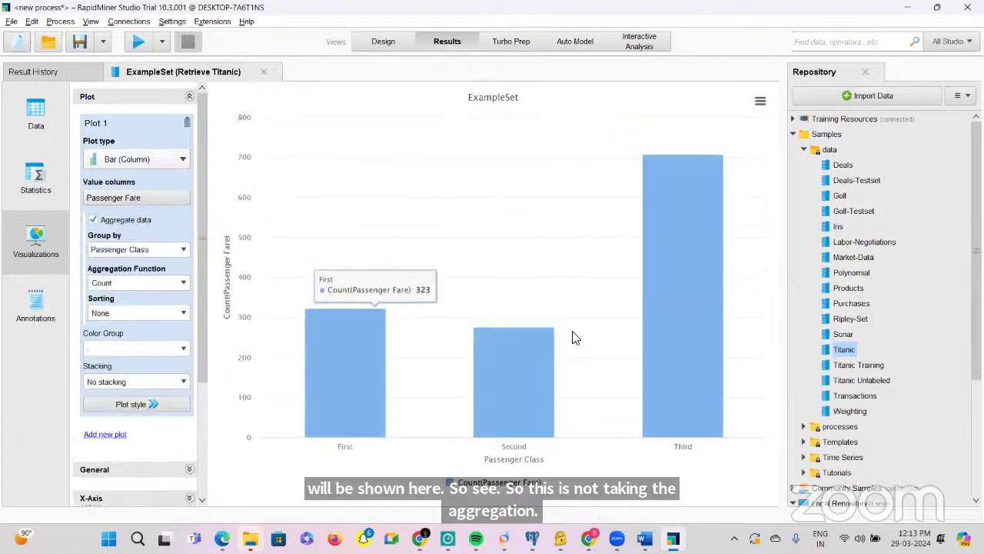
Step: Show the aggregated Passenger Fare plot, grouped by Passenger Class, as a Pie / Donut chart
{"action": "left_click", "coordinate": [183, 160]}
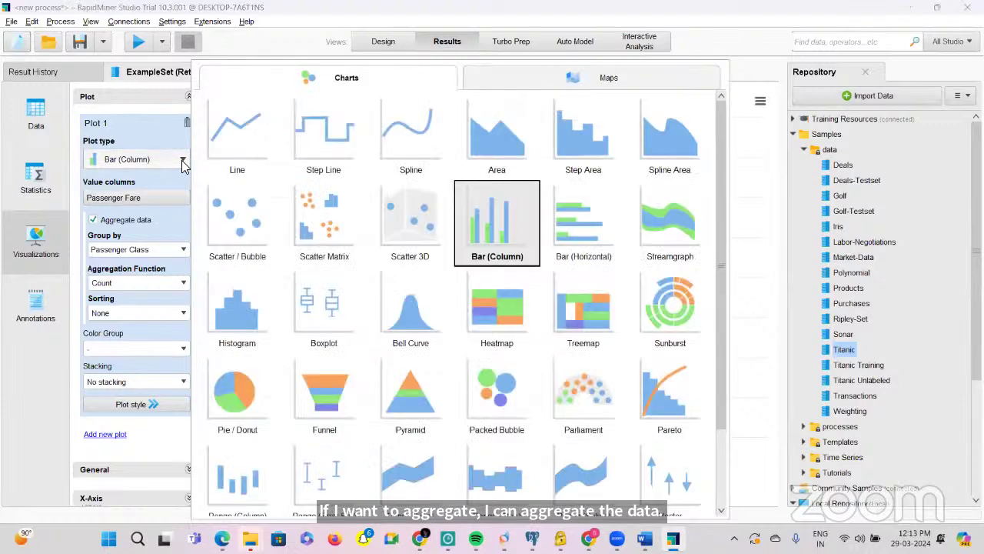
{"action": "left_click", "coordinate": [251, 380]}
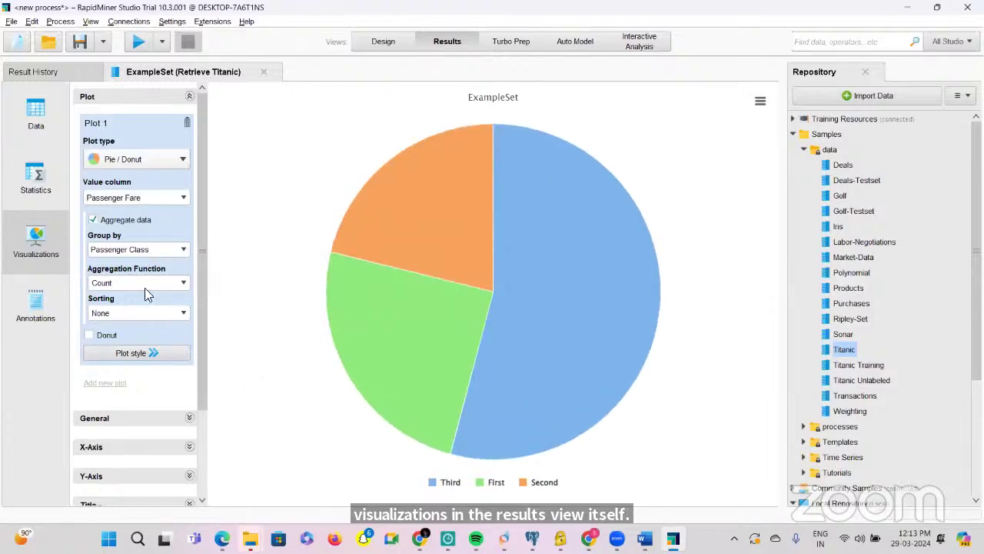
Step: Return to the data table, review the Retrieve Titanic process in the Design view, and go back to the results
{"action": "left_click", "coordinate": [31, 120]}
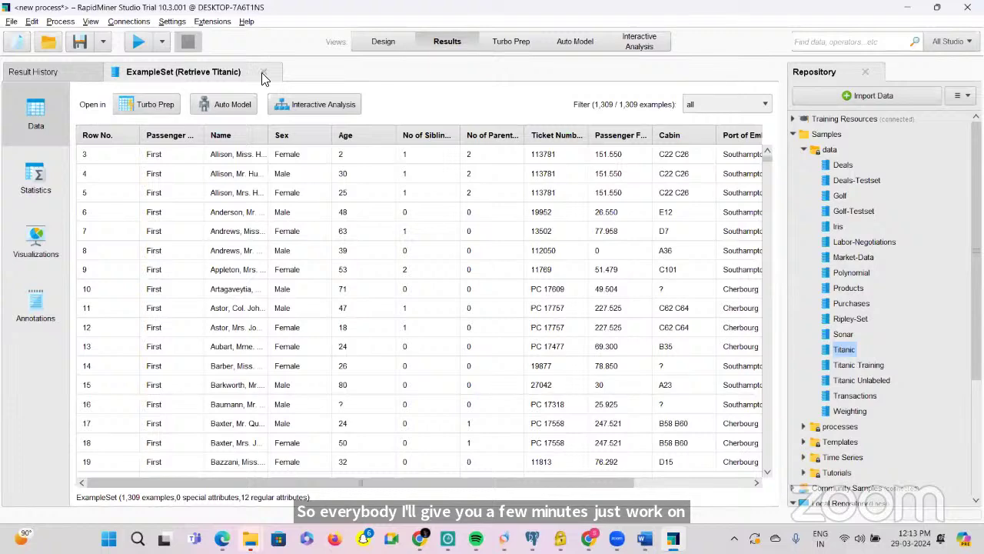
{"action": "left_click", "coordinate": [383, 41]}
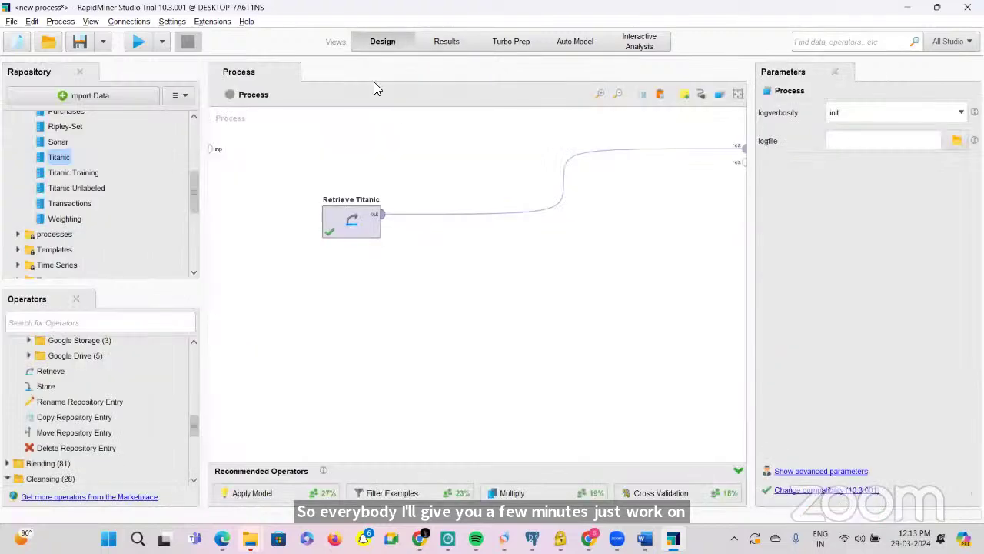
{"action": "key", "text": "F9"}
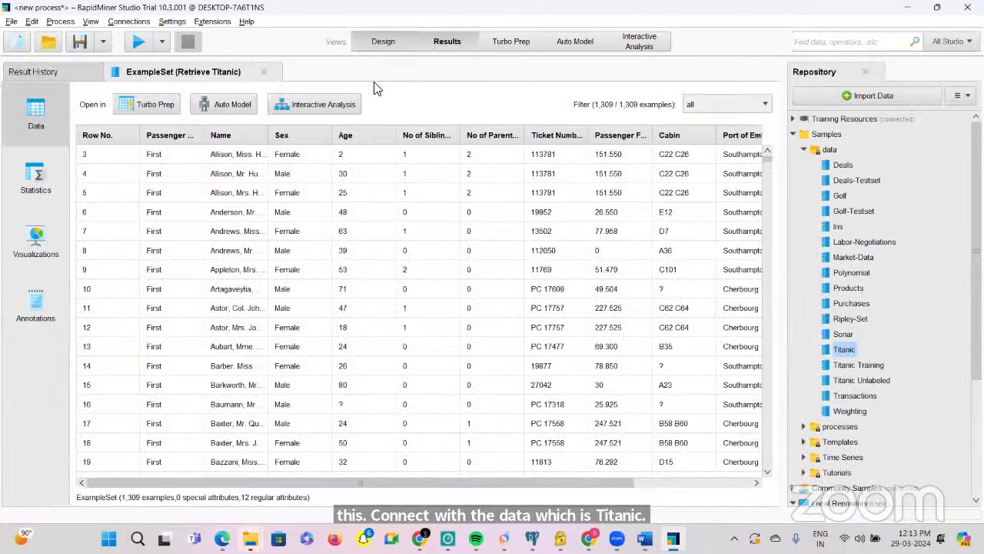
Step: Review the Retrieve Titanic process in the Design view and its Statistics and Visualizations in the results
{"action": "key", "text": "F8"}
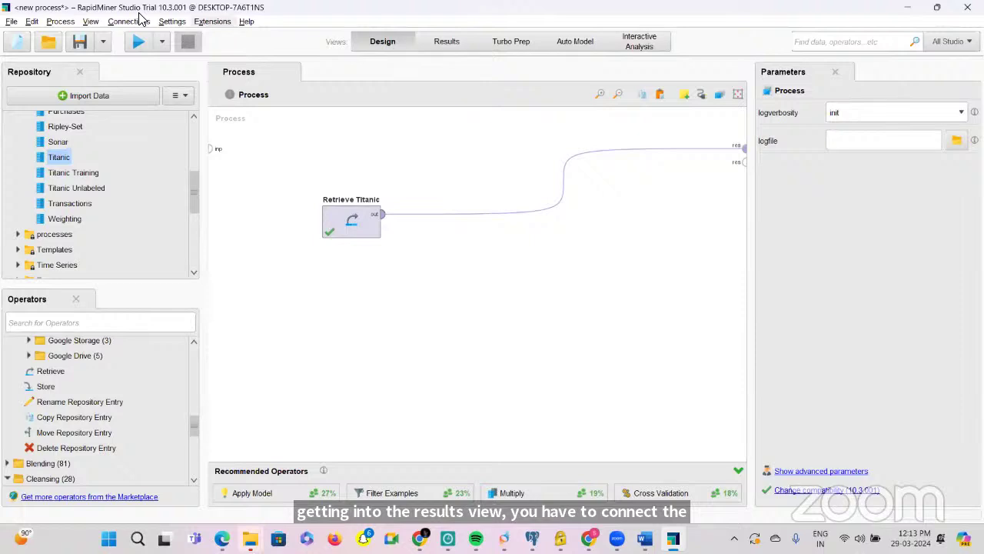
{"action": "key", "text": "F9"}
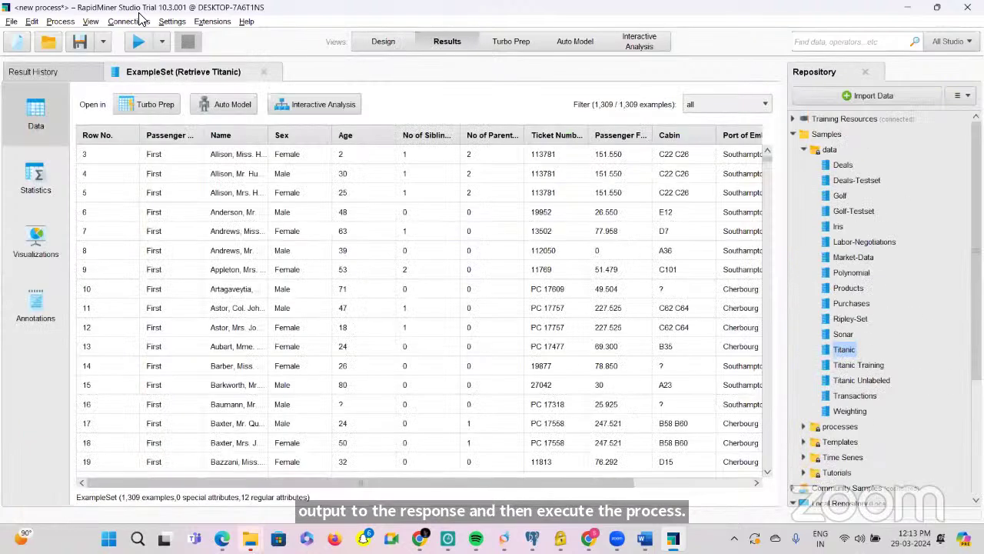
{"action": "left_click", "coordinate": [27, 202]}
{"action": "left_click", "coordinate": [21, 260]}
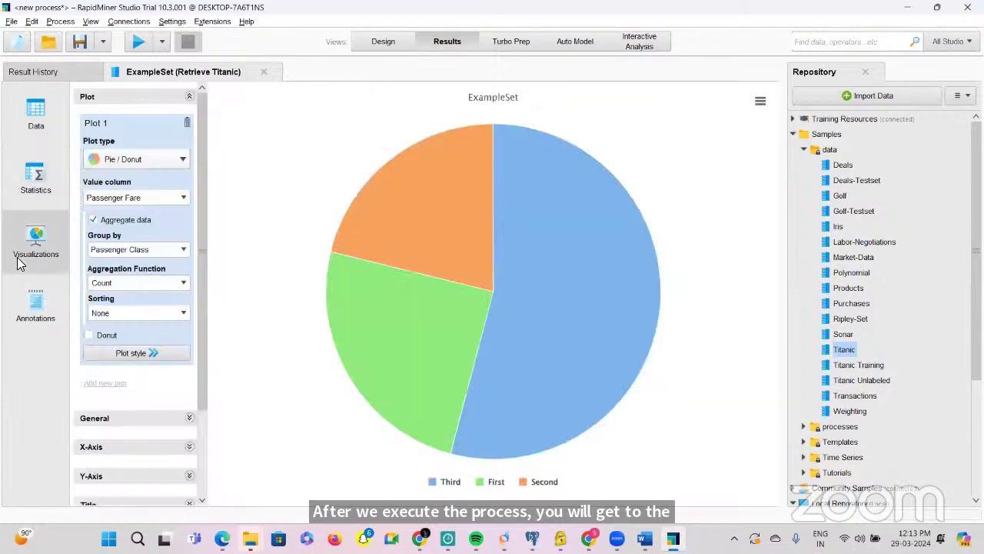
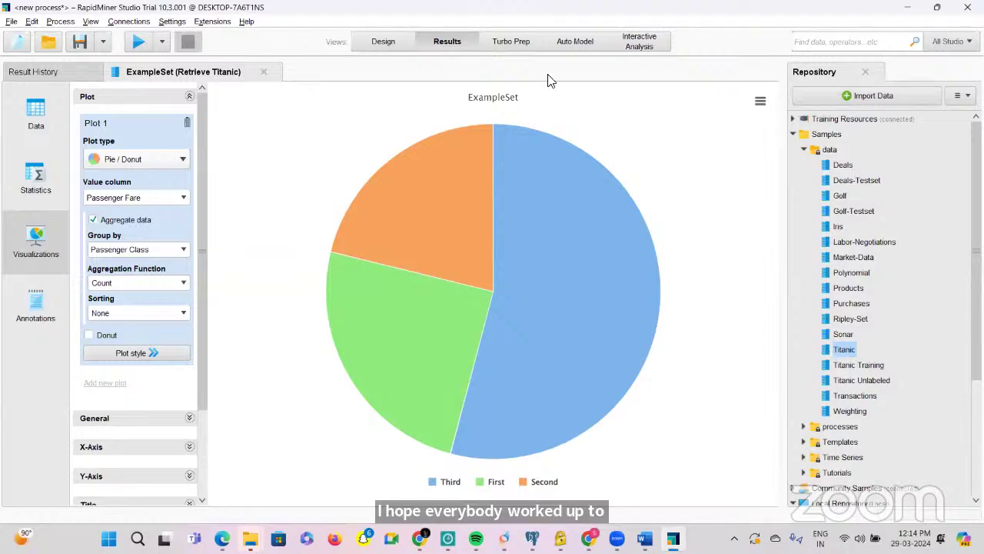
{"action": "key", "text": "F8"}
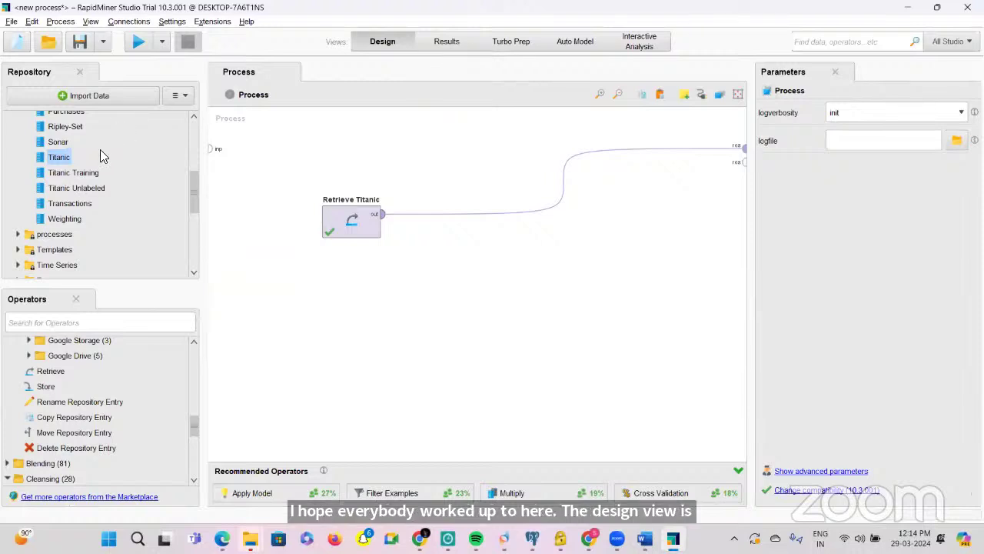
{"action": "scroll", "coordinate": [100, 150], "scroll_direction": "up", "scroll_amount": 2}
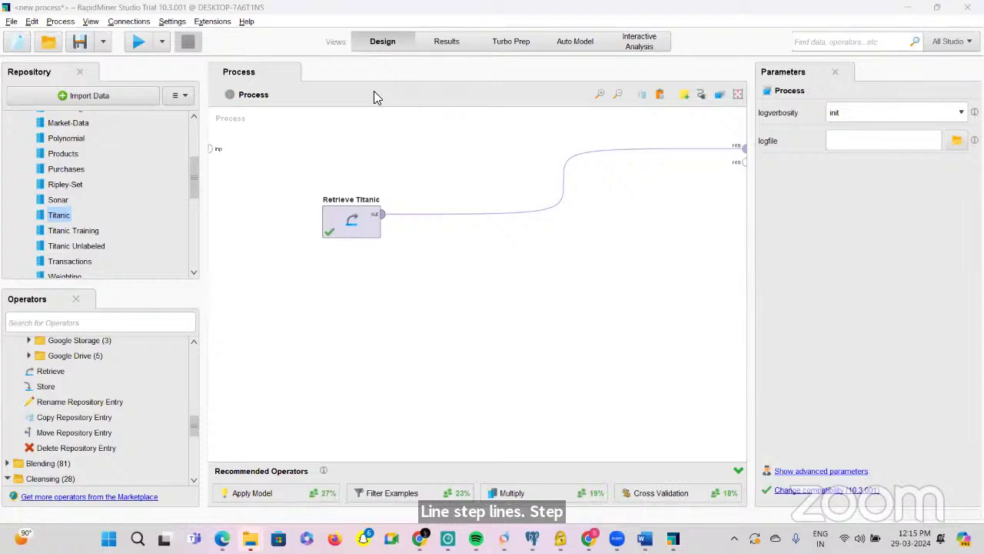
Step: Return to the Titanic results and change the plot type to Area
{"action": "left_click", "coordinate": [447, 42]}
{"action": "left_click", "coordinate": [169, 164]}
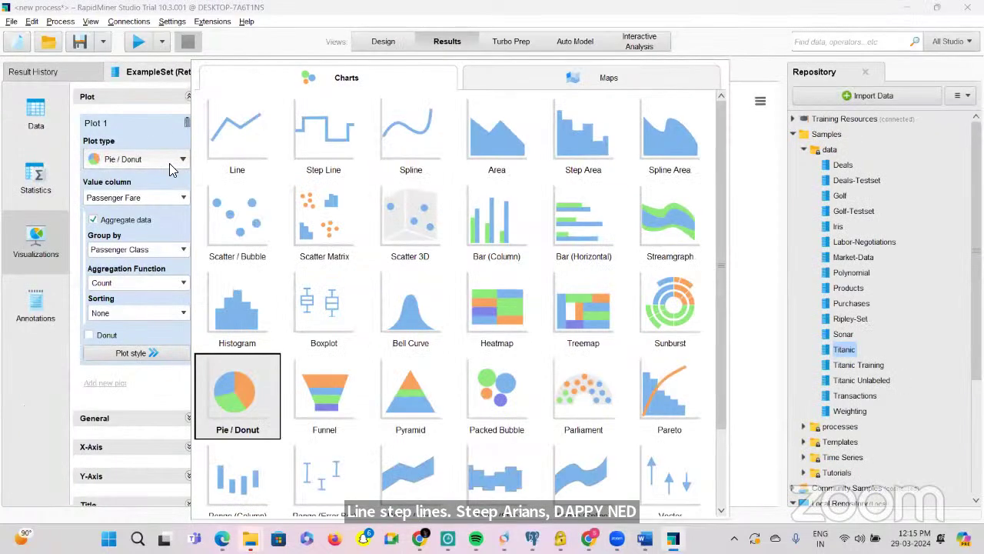
{"action": "scroll", "coordinate": [435, 340], "scroll_direction": "down", "scroll_amount": 3}
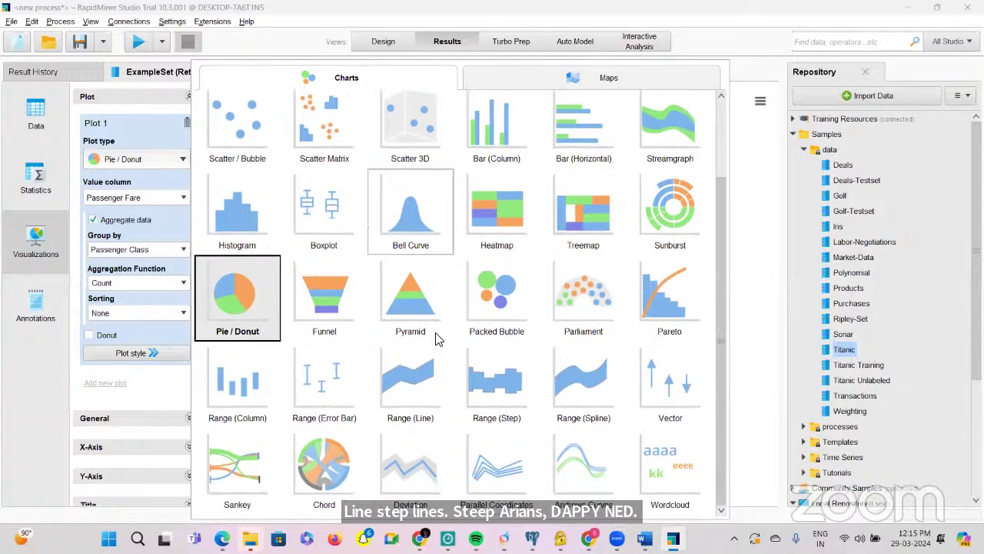
{"action": "scroll", "coordinate": [435, 339], "scroll_direction": "up", "scroll_amount": 3}
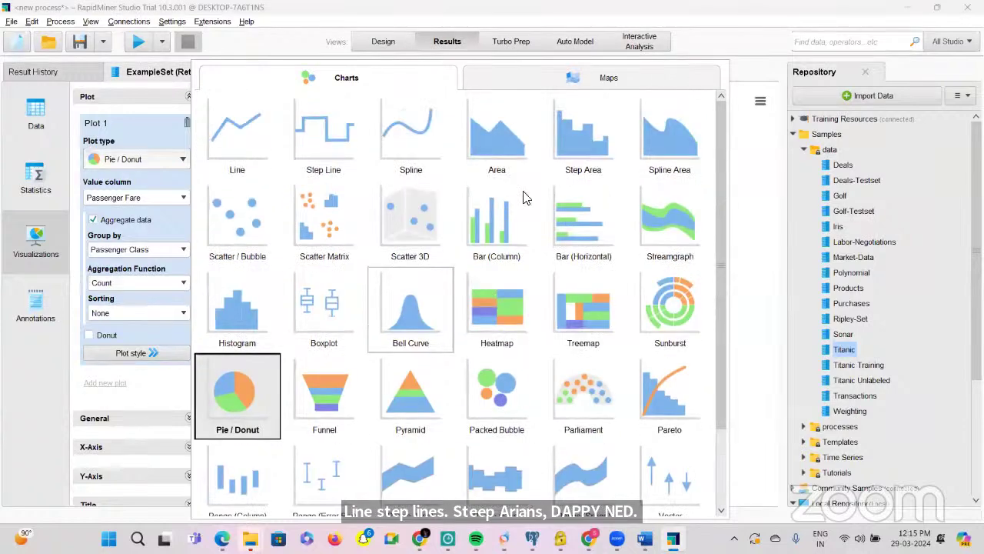
{"action": "left_click", "coordinate": [514, 125]}
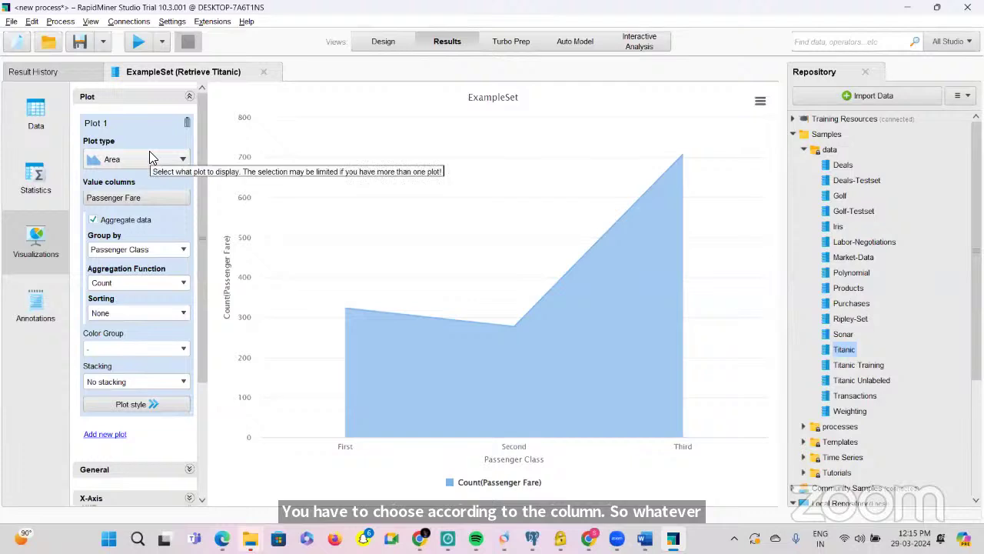
Step: Replace Passenger Fare with Cabin as the area plot's value column and group the data by Ticket Number
{"action": "left_click", "coordinate": [158, 197]}
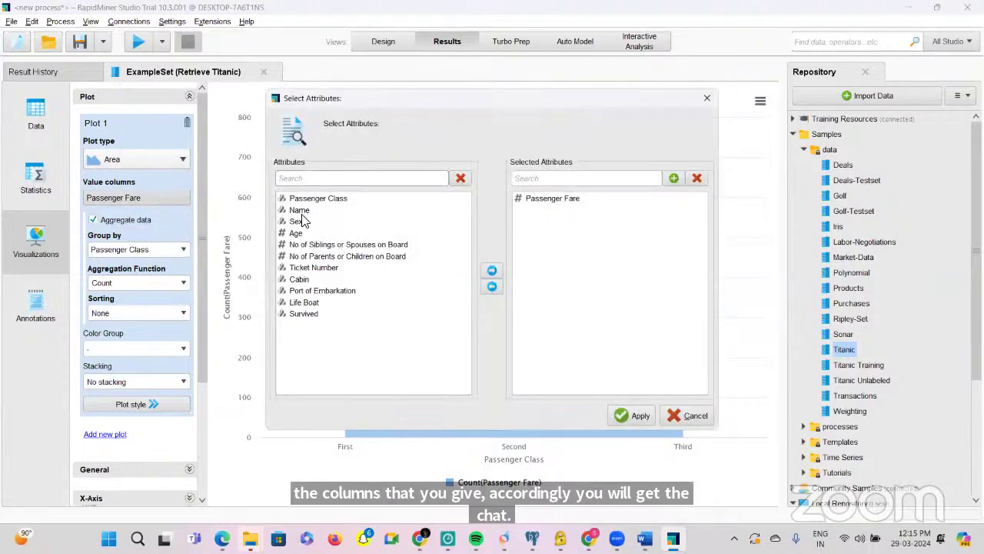
{"action": "double_click", "coordinate": [298, 280]}
{"action": "double_click", "coordinate": [535, 198]}
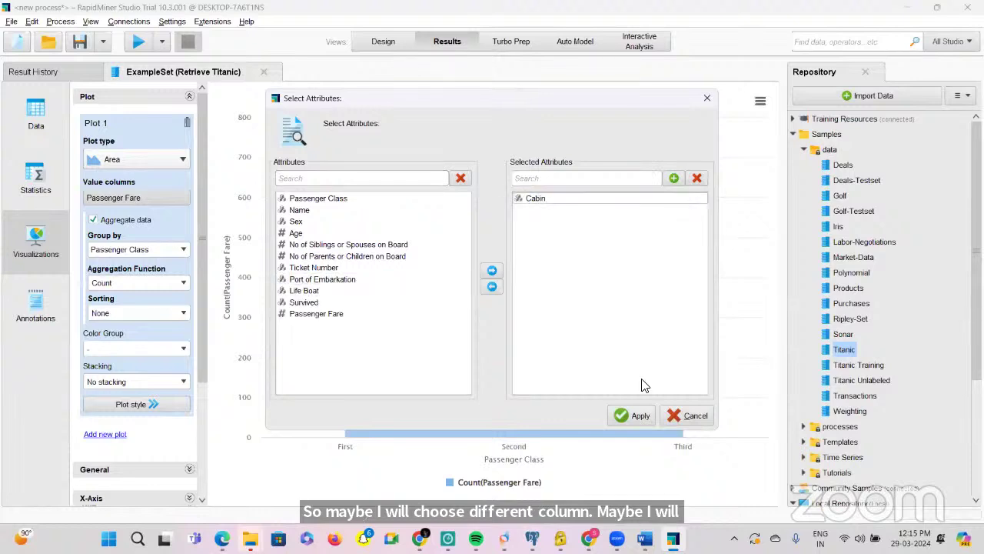
{"action": "left_click", "coordinate": [637, 417]}
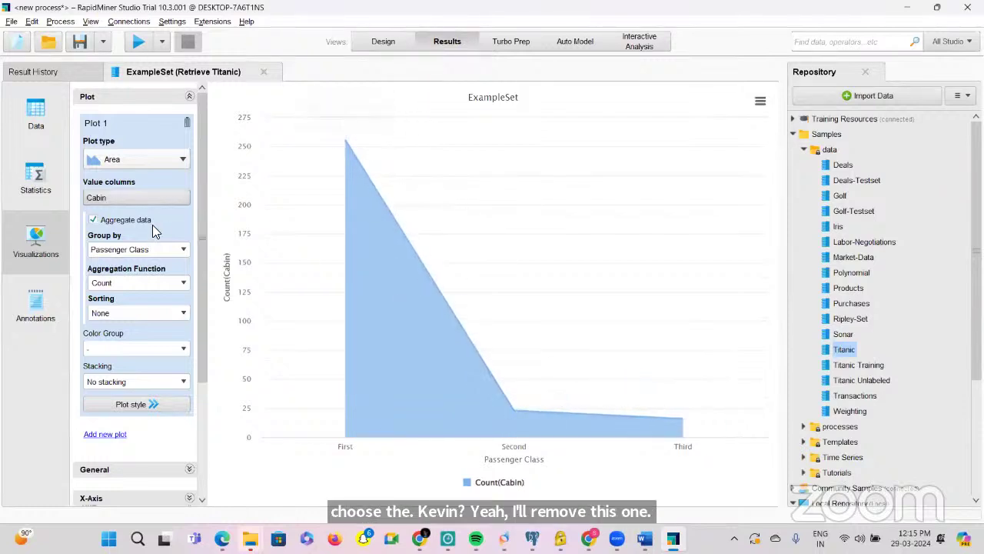
{"action": "left_click", "coordinate": [182, 255]}
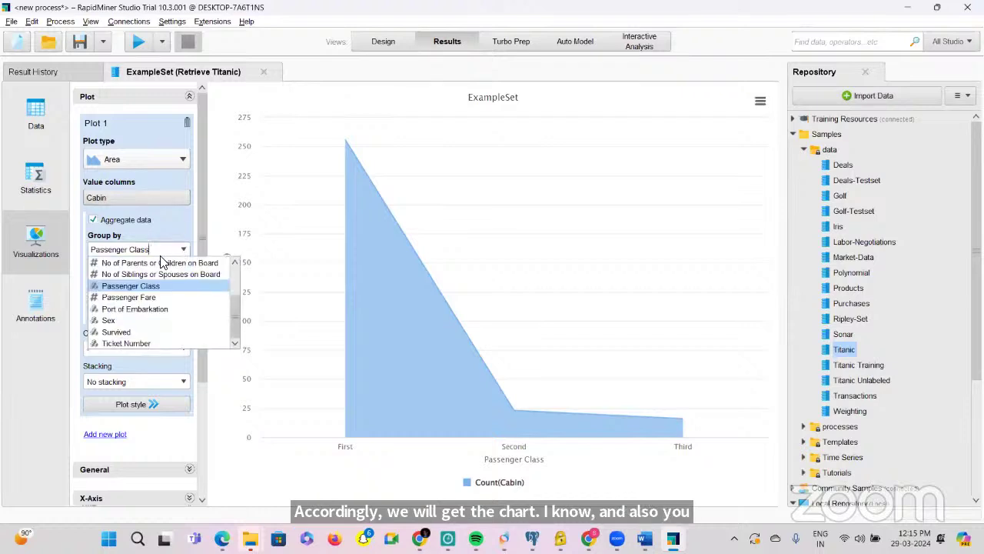
{"action": "left_click", "coordinate": [128, 343]}
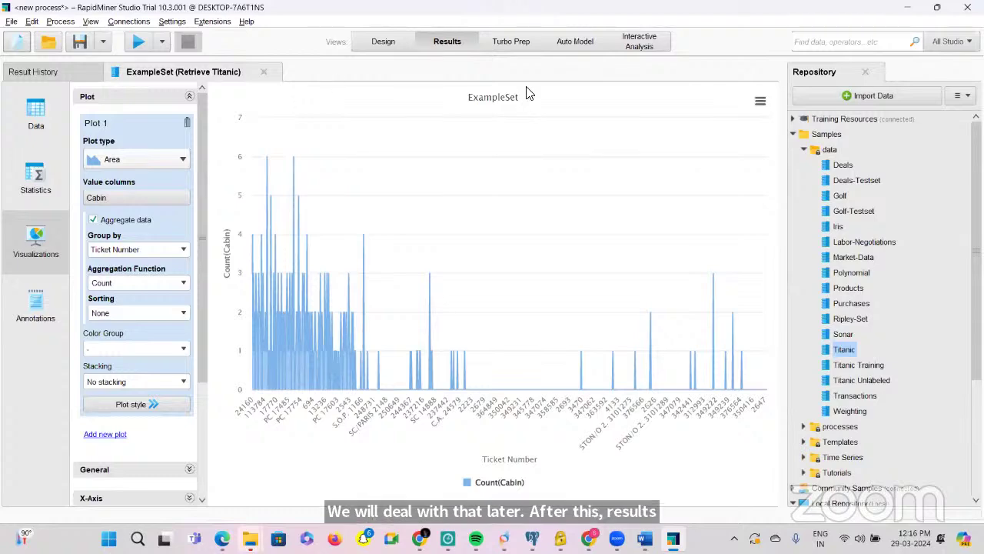
{"action": "key", "text": "super+Down"}
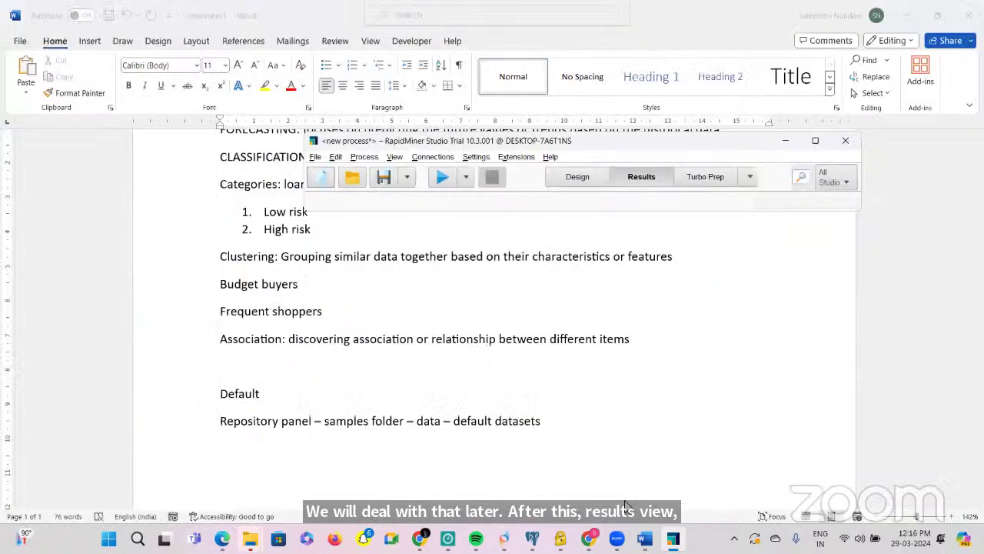
{"action": "left_click", "coordinate": [673, 539]}
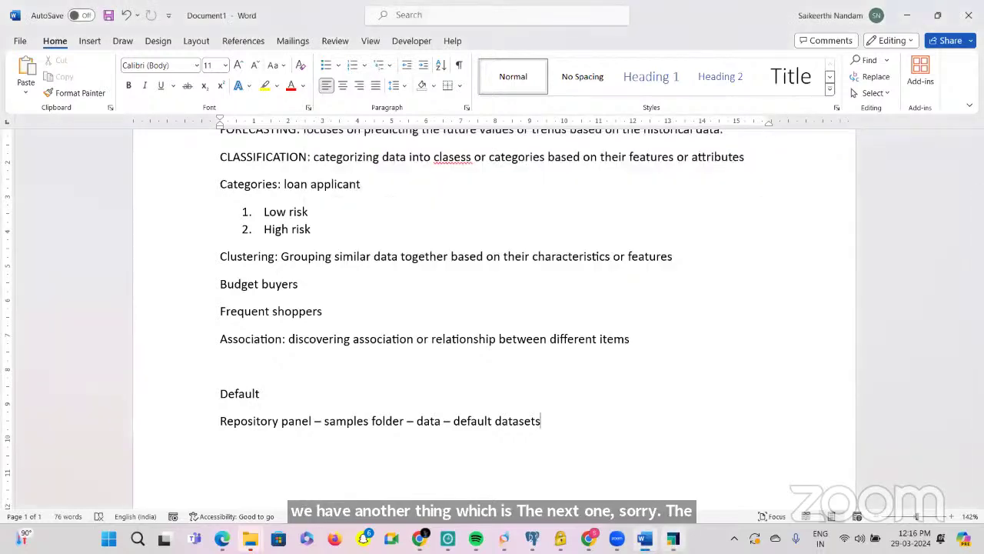
{"action": "left_click", "coordinate": [673, 538]}
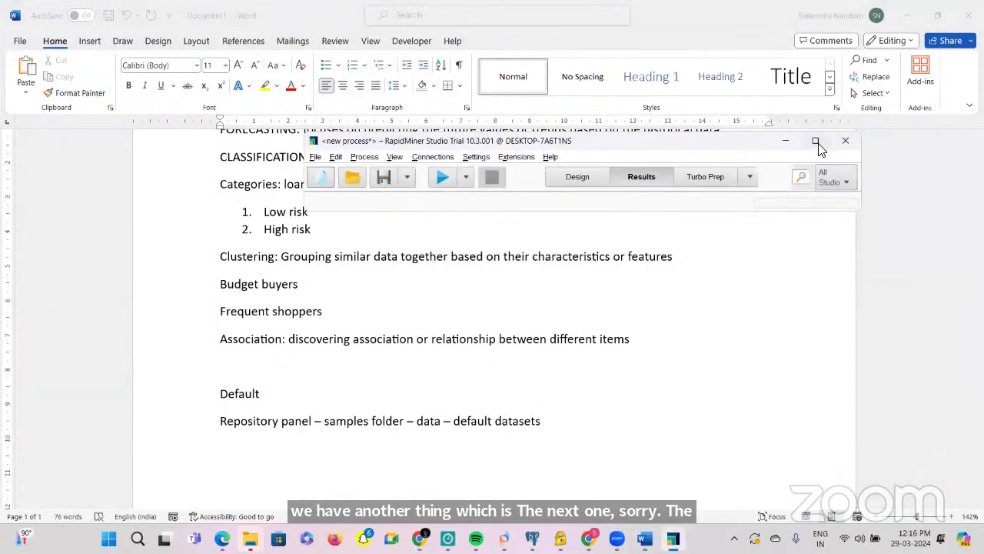
{"action": "left_click", "coordinate": [816, 141]}
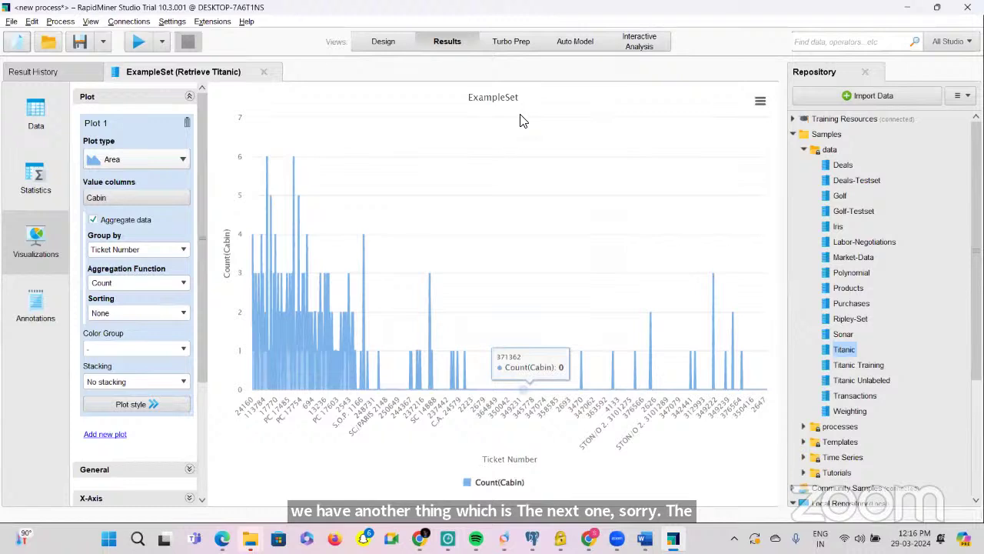
Step: View Turbo Prep, then switch to the course page in the browser and read the Importing External Data slide in full screen
{"action": "left_click", "coordinate": [512, 42]}
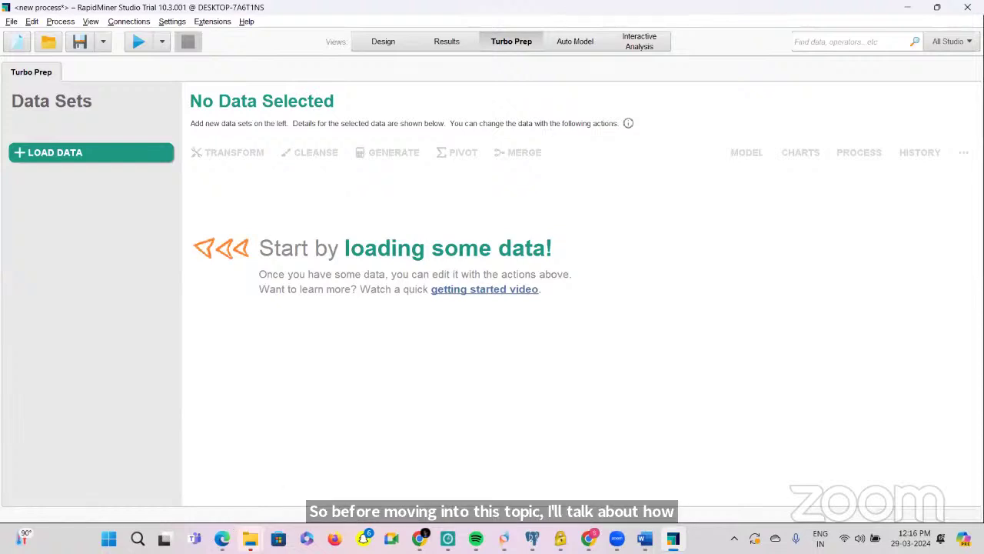
{"action": "key", "text": "alt+Tab"}
{"action": "left_click", "coordinate": [310, 397]}
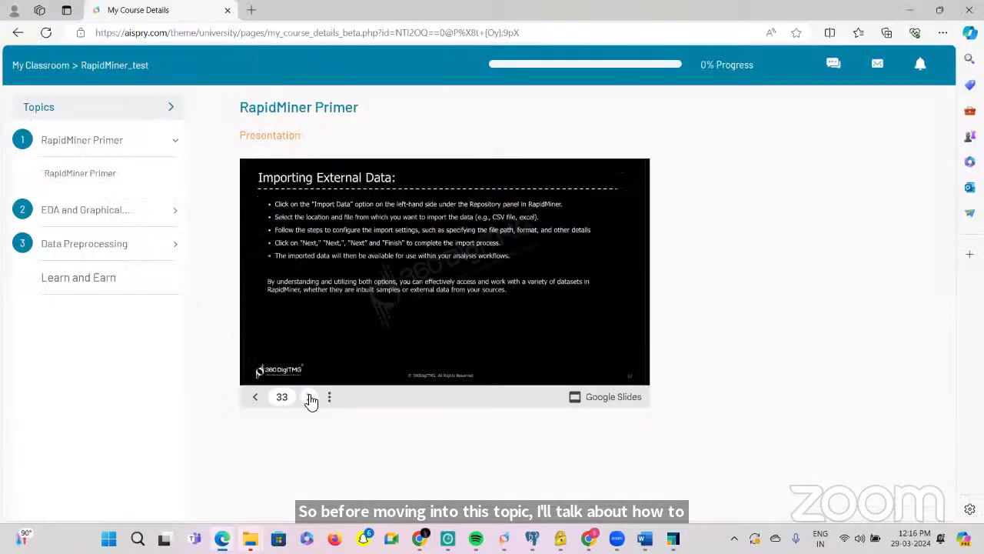
{"action": "left_click", "coordinate": [330, 397]}
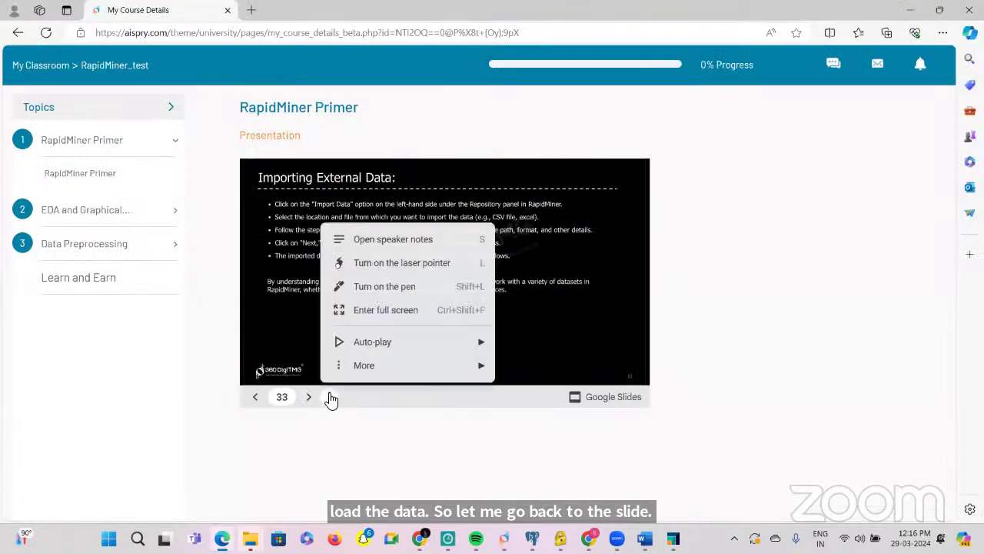
{"action": "left_click", "coordinate": [363, 309]}
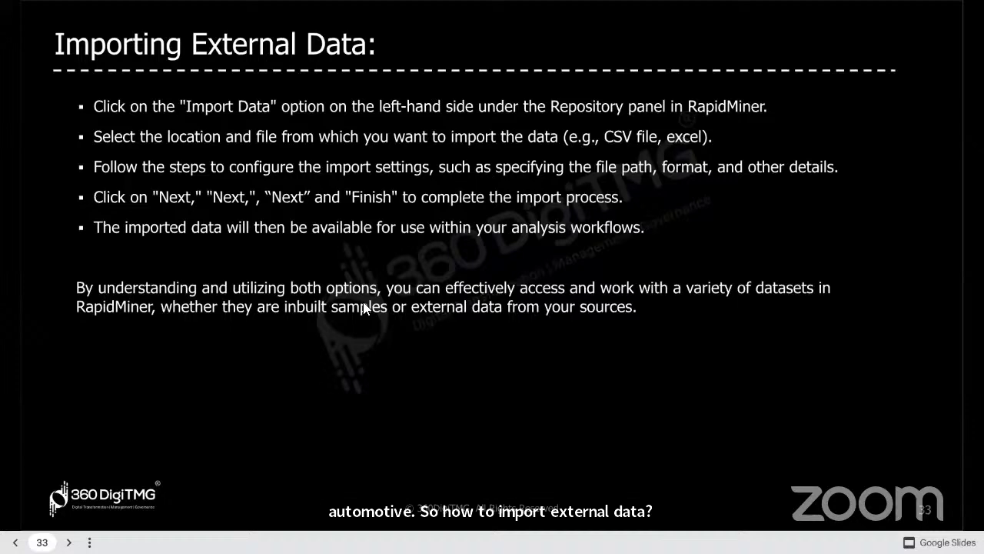
{"action": "key", "text": "Escape"}
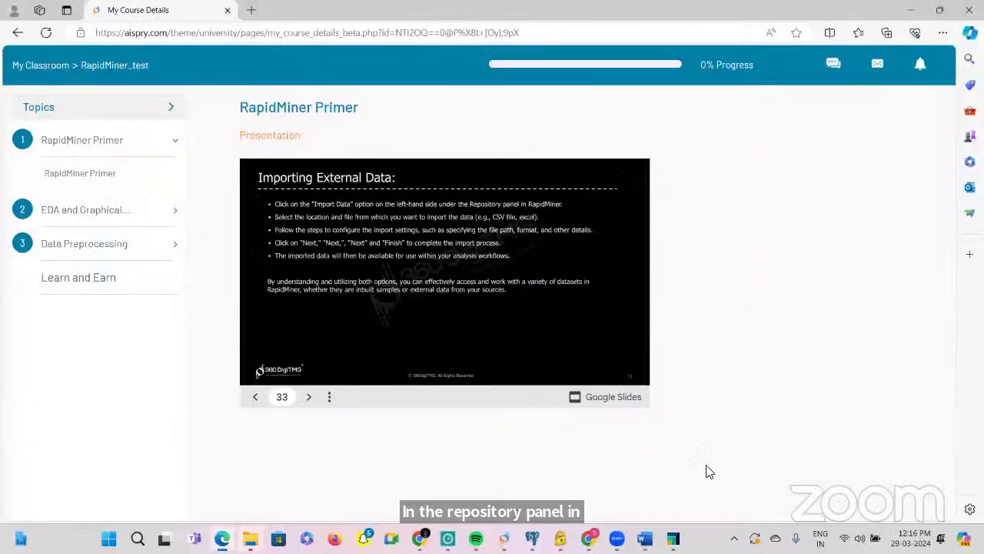
Step: Switch back to RapidMiner Studio's Design view and delete the Retrieve Titanic operator from the process
{"action": "left_click", "coordinate": [673, 537]}
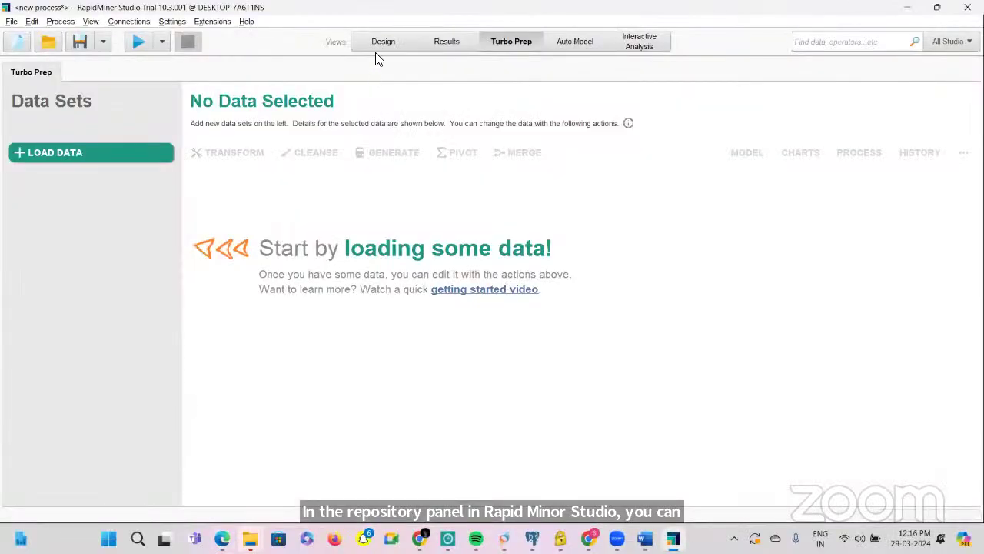
{"action": "left_click", "coordinate": [378, 45]}
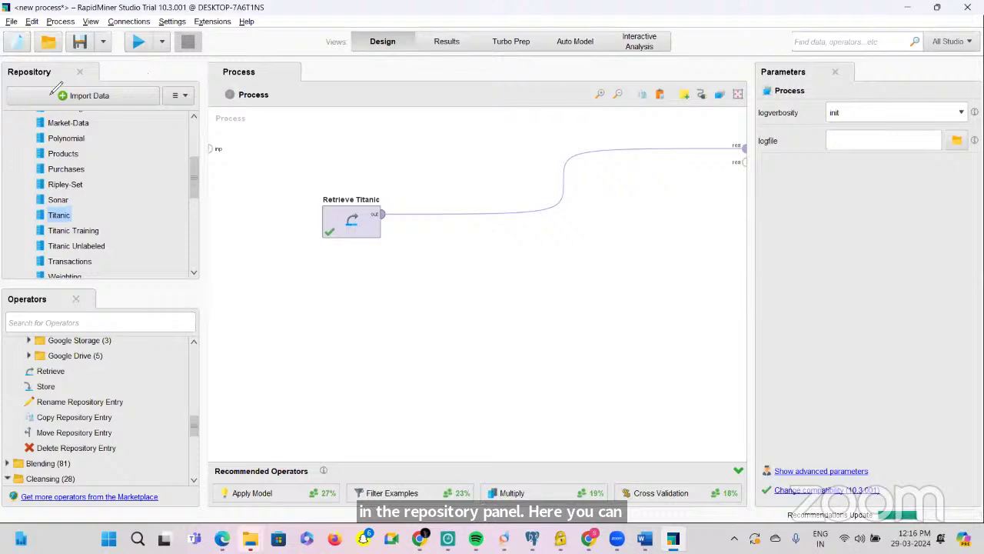
{"action": "mouse_move", "coordinate": [80, 77]}
{"action": "left_mouse_down"}
{"action": "mouse_move", "coordinate": [123, 105]}
{"action": "mouse_move", "coordinate": [128, 87]}
{"action": "left_mouse_up"}
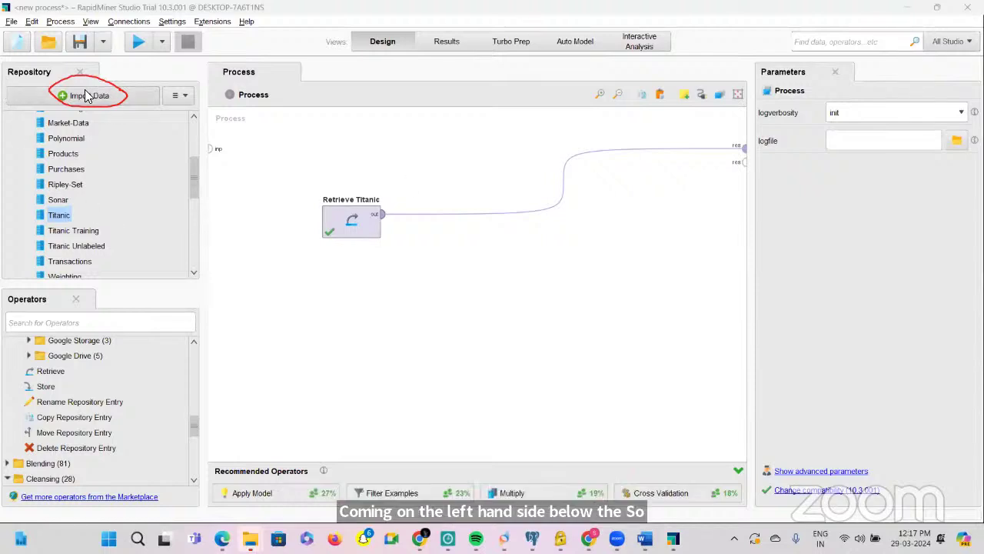
{"action": "left_click_drag", "start_coordinate": [288, 165], "coordinate": [496, 303]}
{"action": "key", "text": "Delete"}
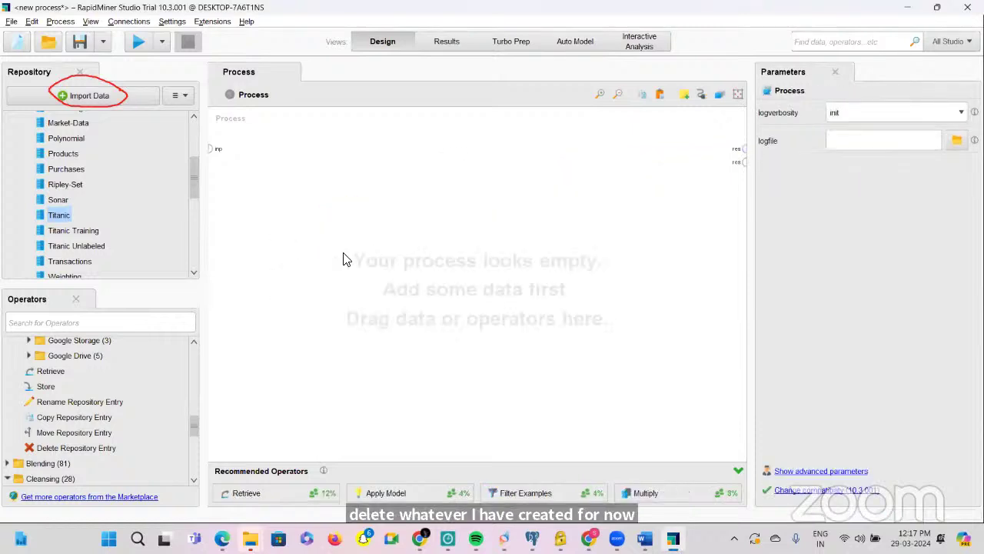
Step: Start a data import from My Computer and check the import instructions on the browser's course slide before returning to RapidMiner Studio
{"action": "left_click", "coordinate": [74, 103]}
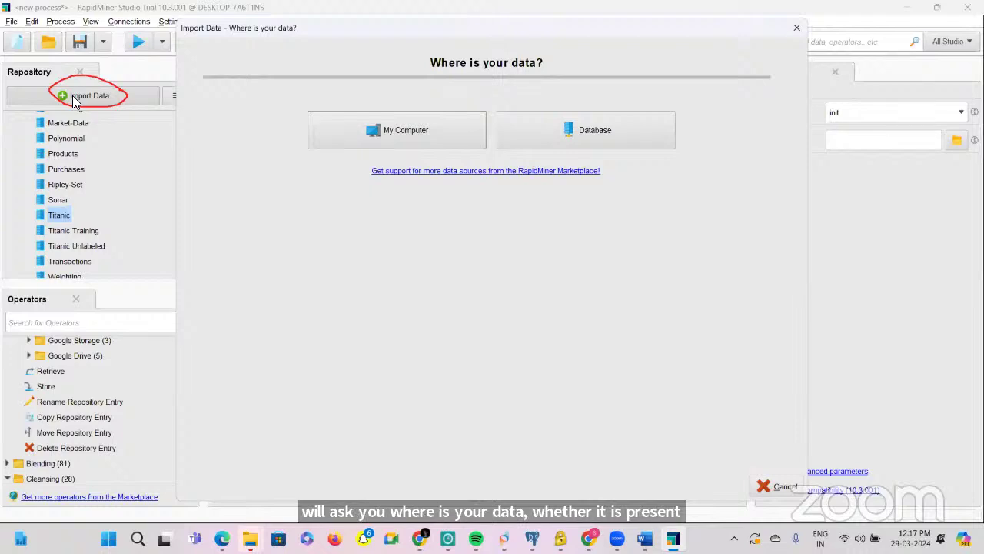
{"action": "left_click", "coordinate": [414, 131]}
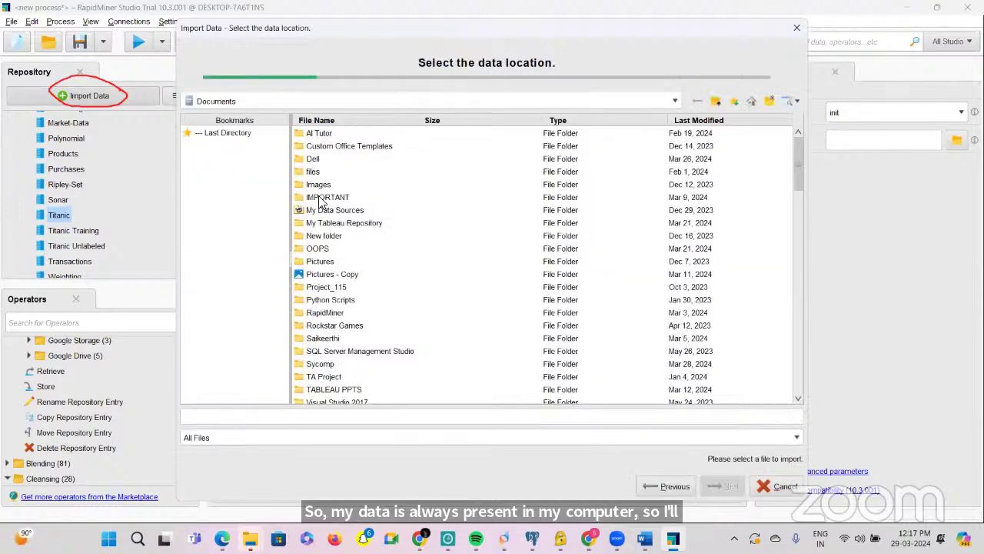
{"action": "left_click", "coordinate": [222, 539]}
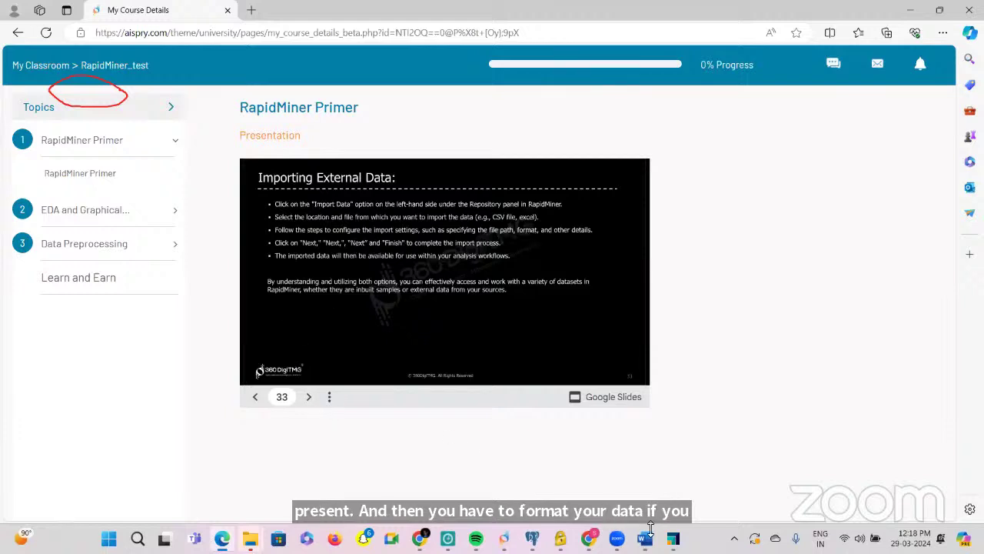
{"action": "left_click", "coordinate": [673, 538]}
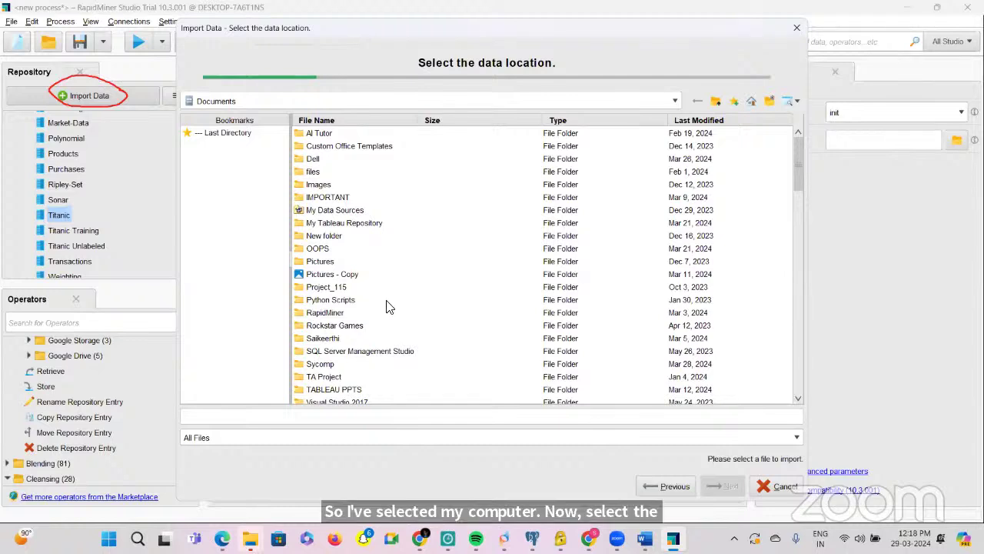
Step: Filter the import file list to Excel (.xlsx, .xls), choose Sample - Superstore.xls and continue to the cell selection
{"action": "left_click", "coordinate": [214, 415]}
{"action": "type", "text": "s"}
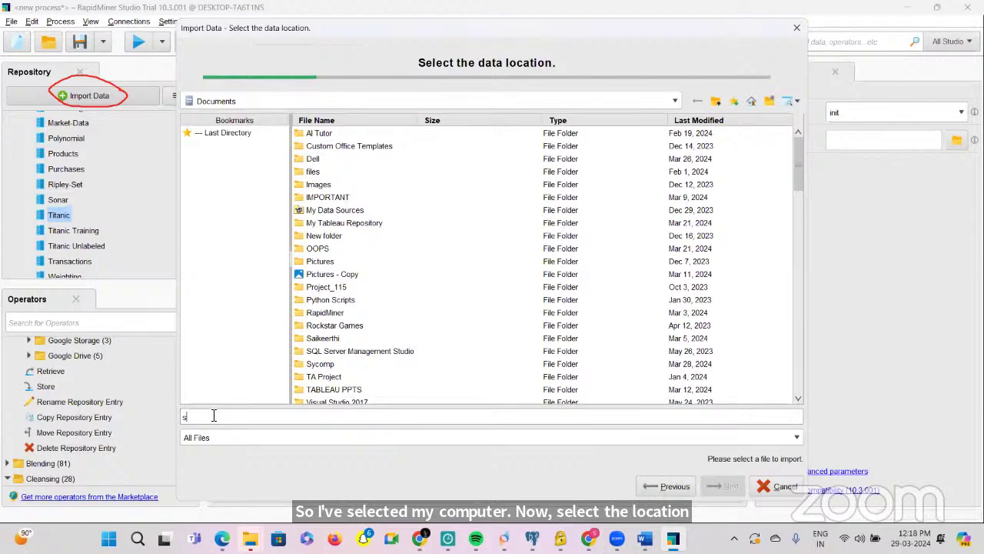
{"action": "type", "text": "am"}
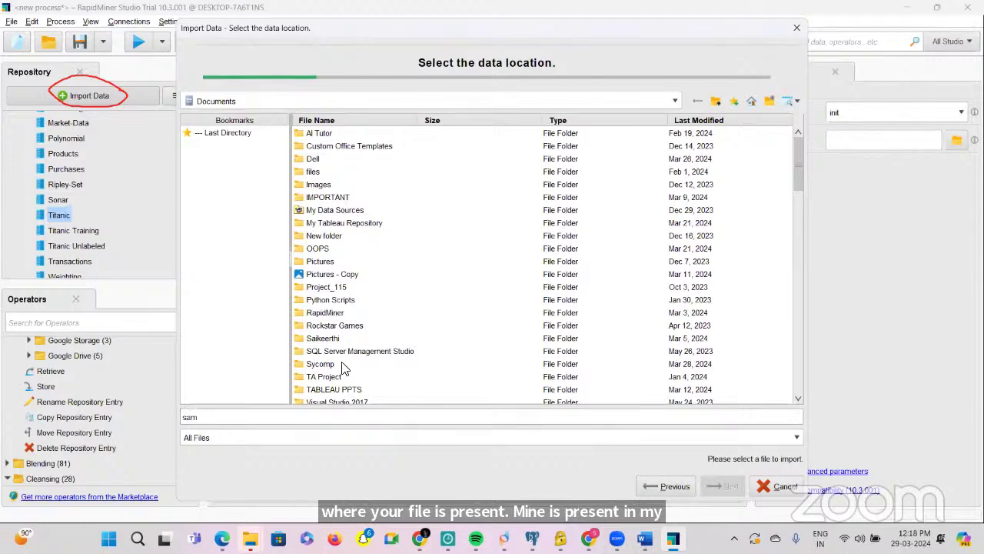
{"action": "scroll", "coordinate": [342, 368], "scroll_direction": "down", "scroll_amount": 2}
{"action": "left_click", "coordinate": [346, 438]}
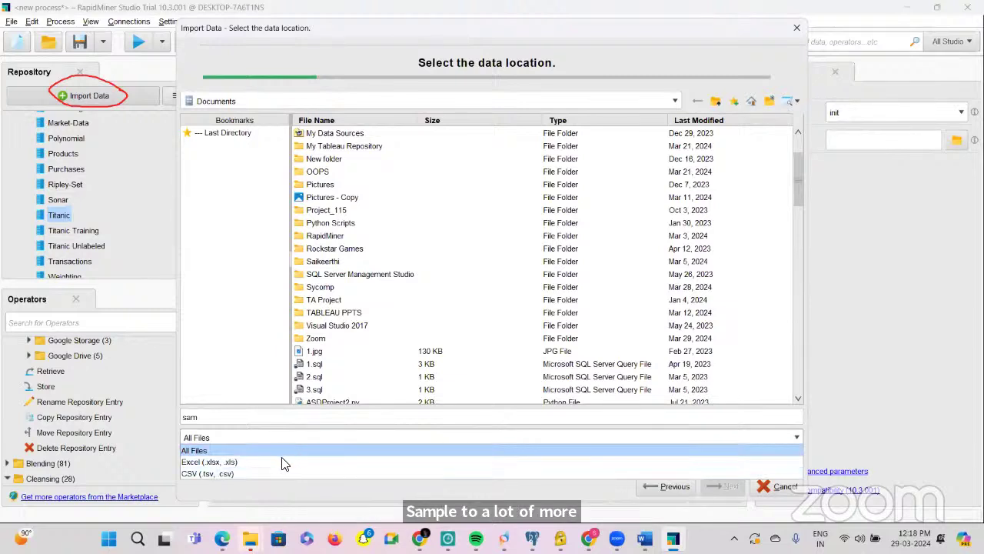
{"action": "left_click", "coordinate": [262, 463]}
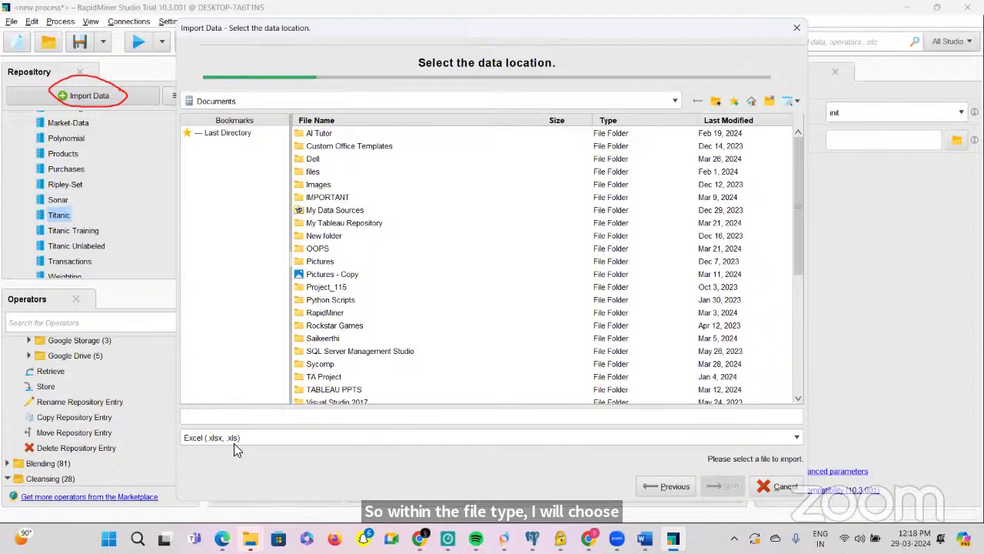
{"action": "scroll", "coordinate": [402, 230], "scroll_direction": "down", "scroll_amount": 2}
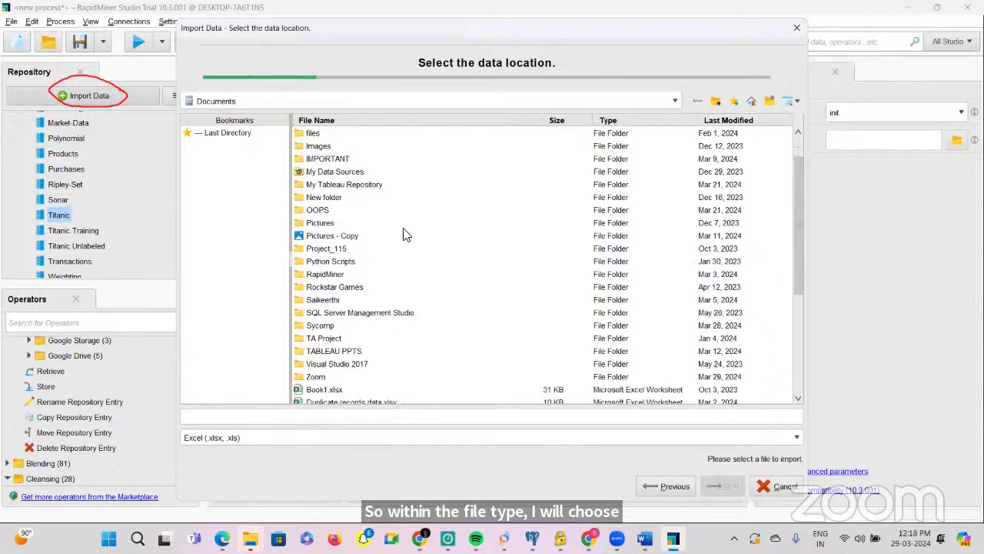
{"action": "scroll", "coordinate": [356, 292], "scroll_direction": "down", "scroll_amount": 5}
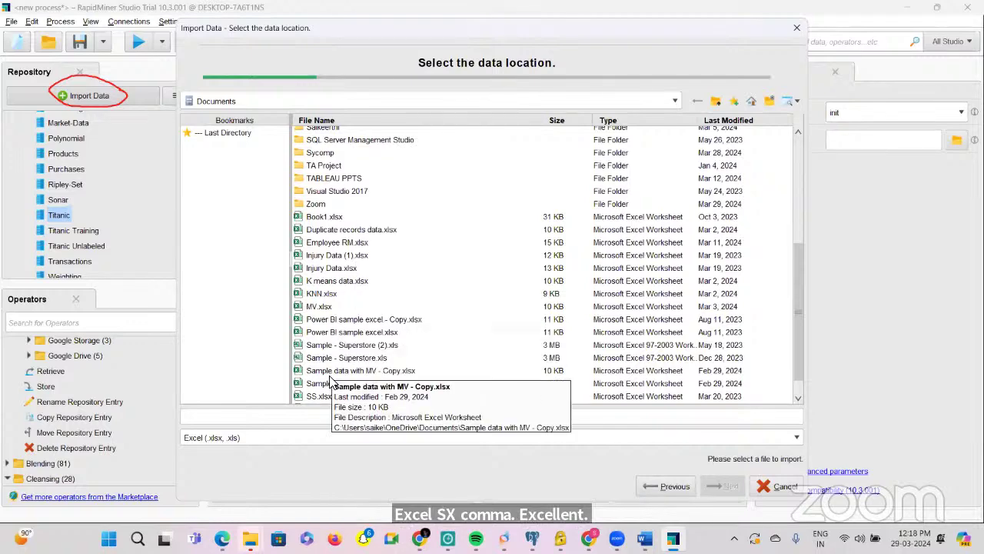
{"action": "left_click", "coordinate": [328, 361]}
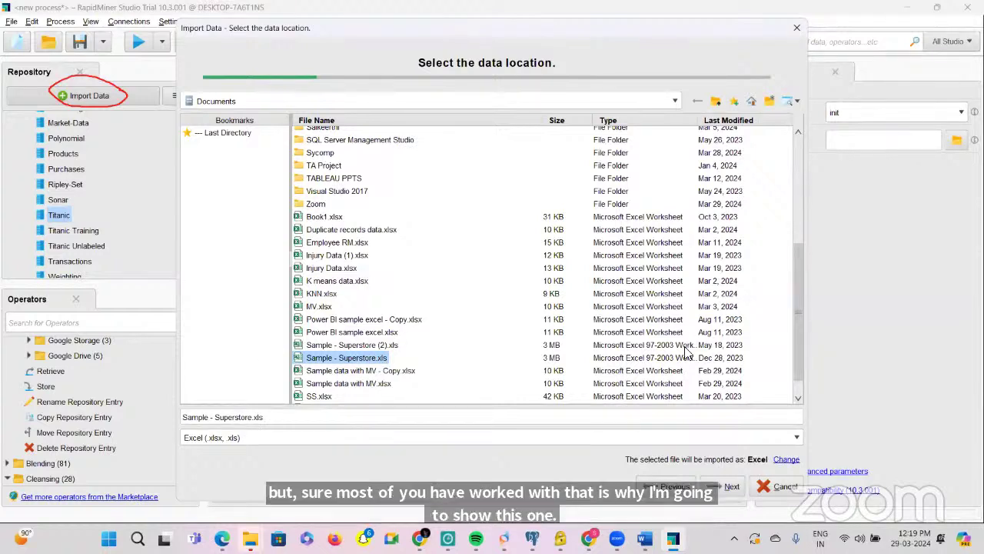
{"action": "left_click", "coordinate": [723, 486]}
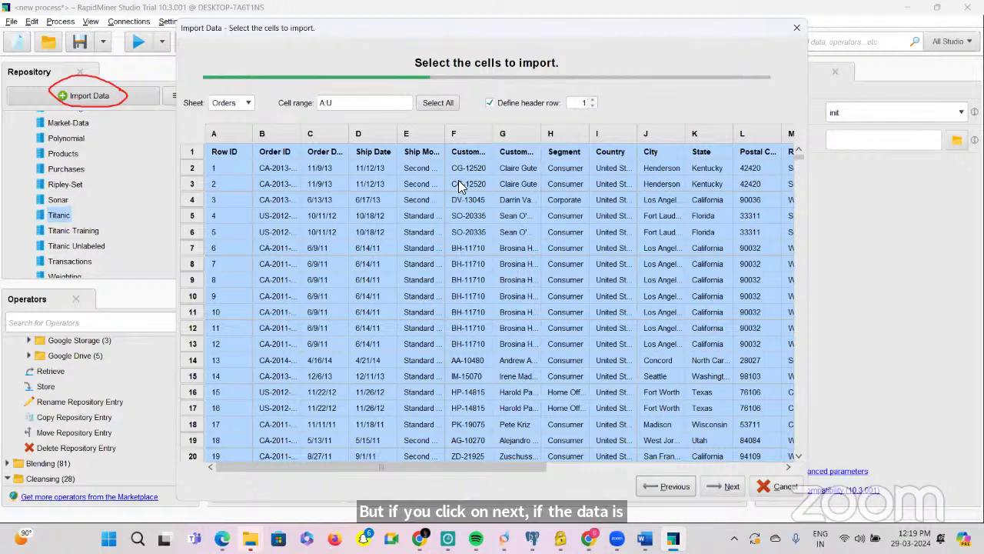
Step: Turn the header row definition off and on again and review the sheet's columns through Profit
{"action": "left_click", "coordinate": [490, 102]}
{"action": "left_click", "coordinate": [490, 103]}
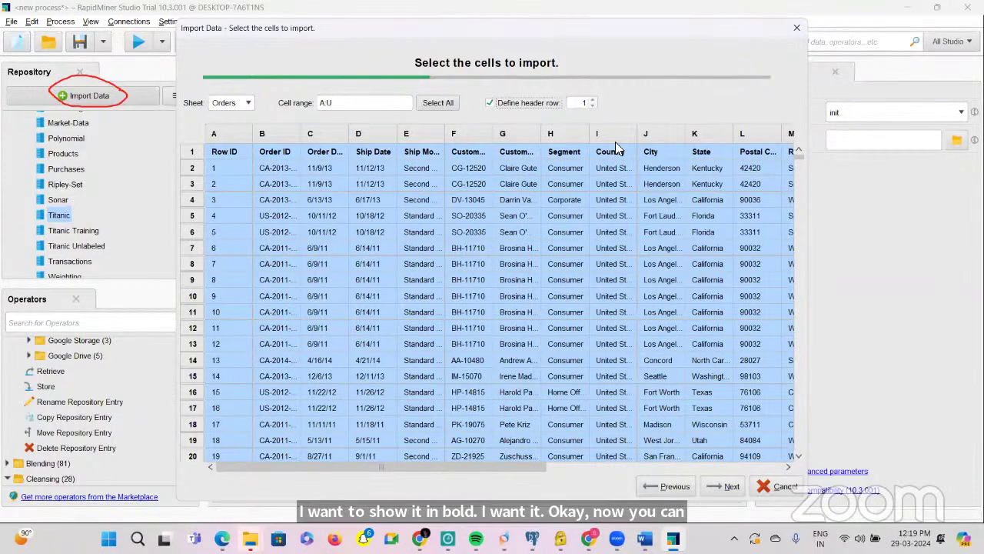
{"action": "scroll", "coordinate": [716, 152], "scroll_direction": "right", "scroll_amount": 4}
{"action": "scroll", "coordinate": [715, 152], "scroll_direction": "right", "scroll_amount": 5}
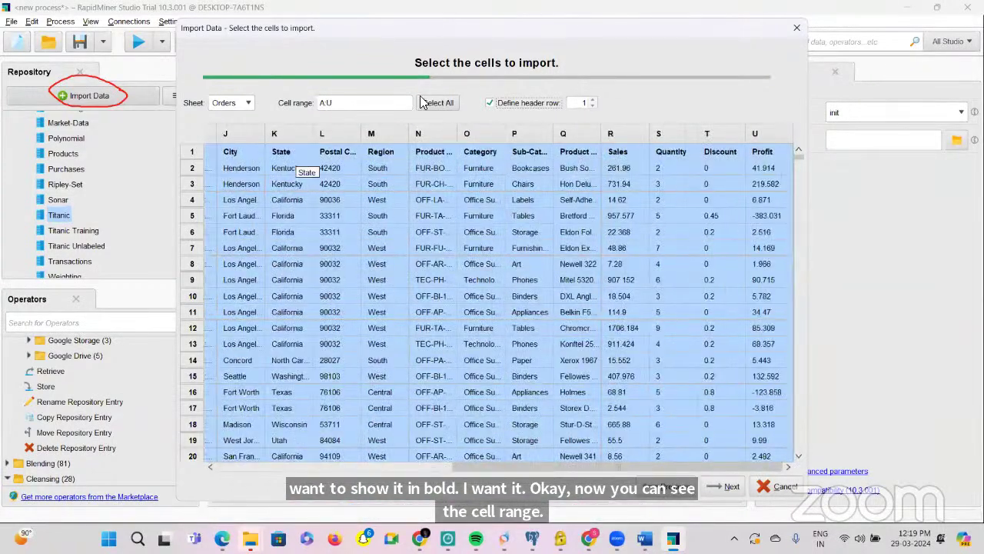
Step: Set the cell range to B:U to leave out the Row ID column, and reselect all cells
{"action": "left_click", "coordinate": [350, 104]}
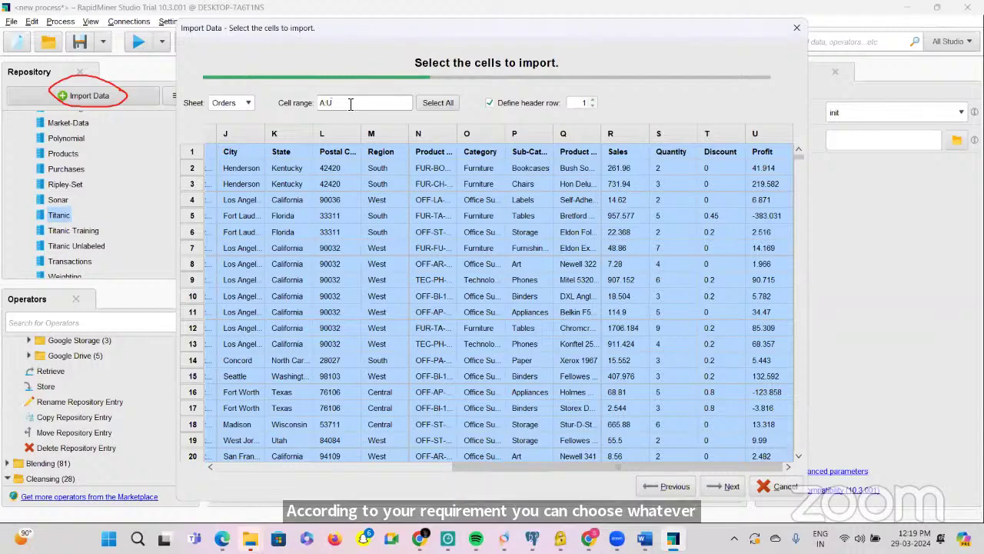
{"action": "key", "text": "BackSpace"}
{"action": "key", "text": "BackSpace"}
{"action": "key", "text": "BackSpace"}
{"action": "type", "text": "B"}
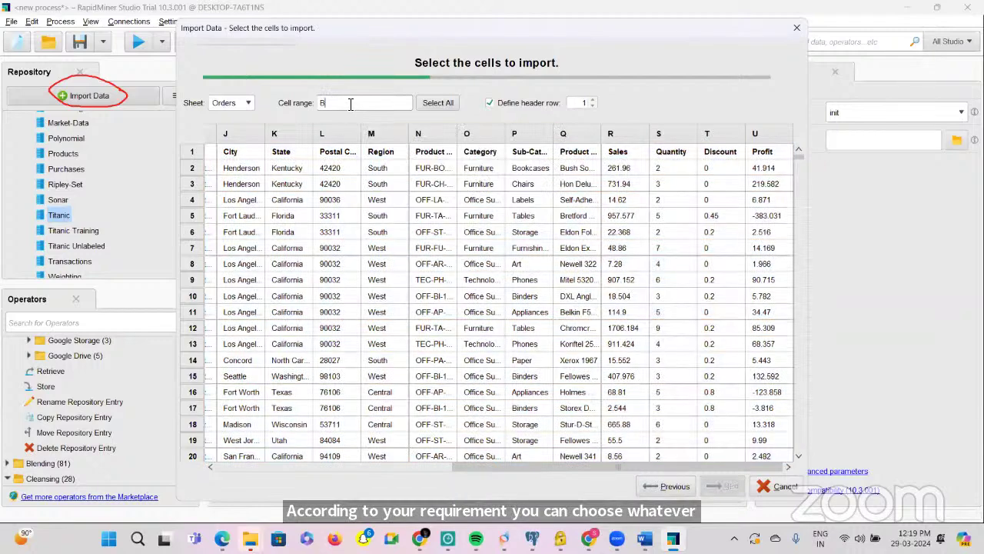
{"action": "type", "text": ":"}
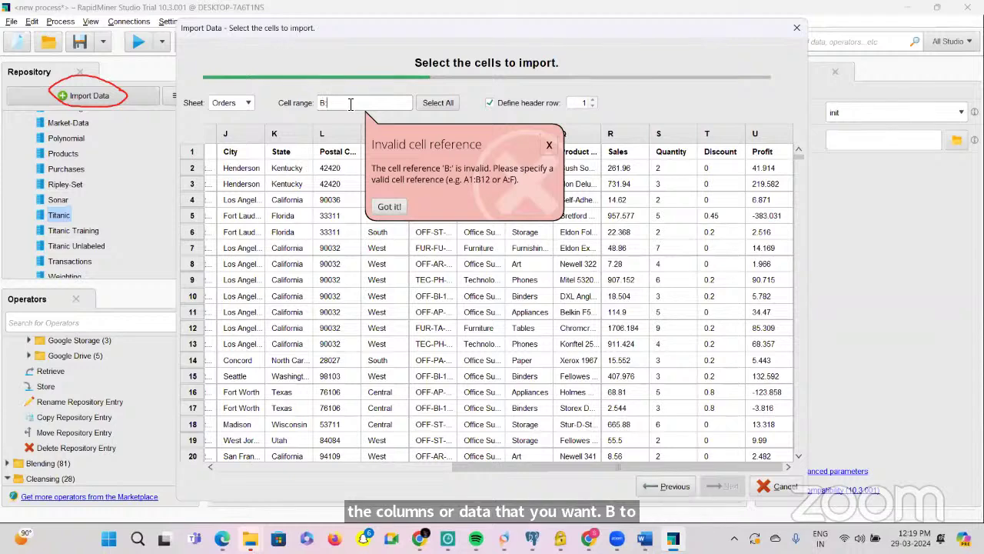
{"action": "type", "text": "U"}
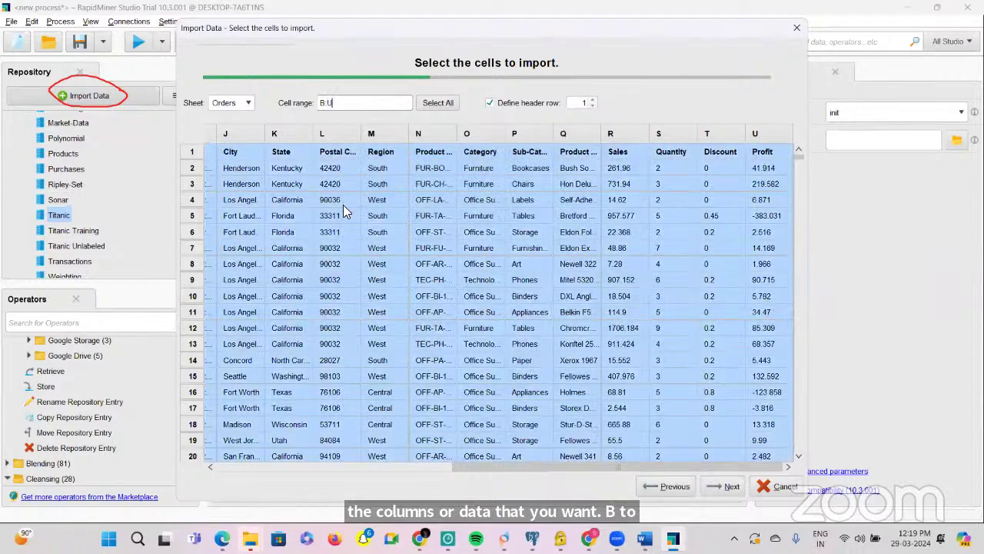
{"action": "scroll", "coordinate": [247, 153], "scroll_direction": "left", "scroll_amount": 5}
{"action": "scroll", "coordinate": [248, 153], "scroll_direction": "left", "scroll_amount": 3}
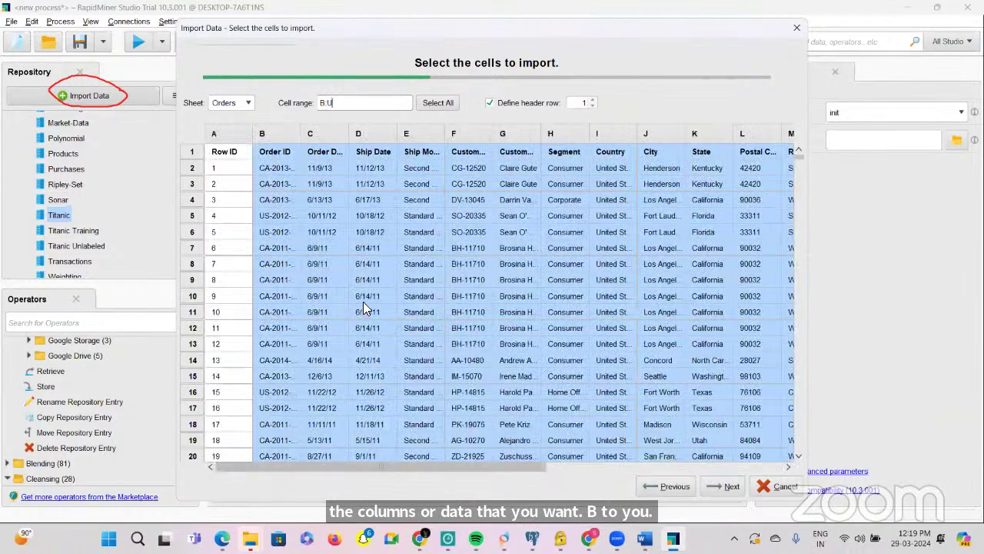
{"action": "left_click", "coordinate": [440, 106]}
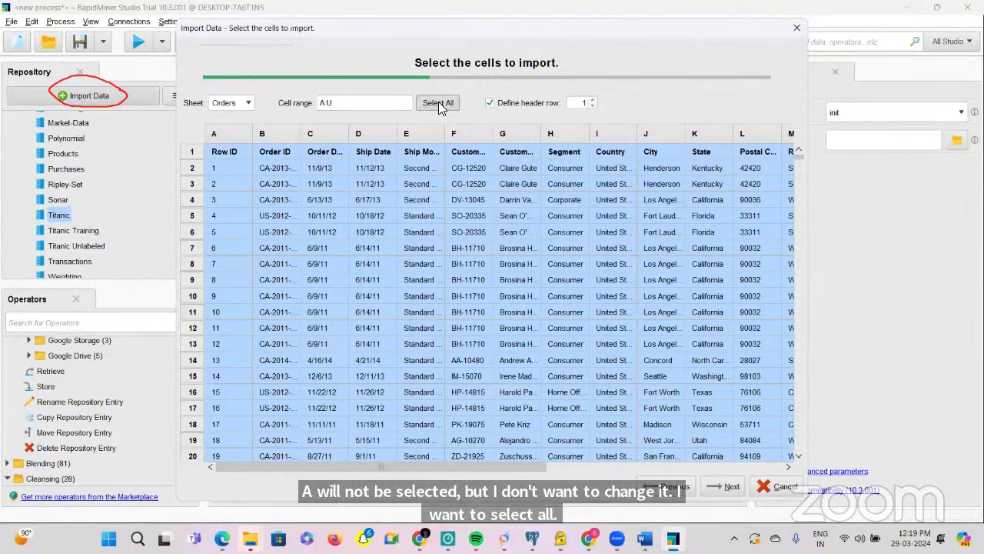
Step: Check the workbook's available sheets, keep Orders as the sheet to import and continue to column formatting
{"action": "left_click", "coordinate": [240, 104]}
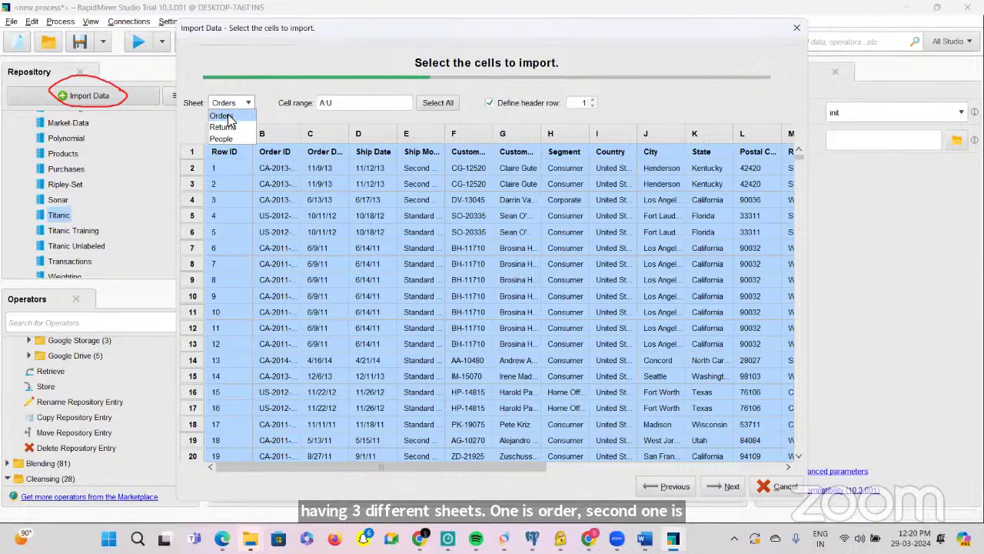
{"action": "left_click", "coordinate": [227, 117]}
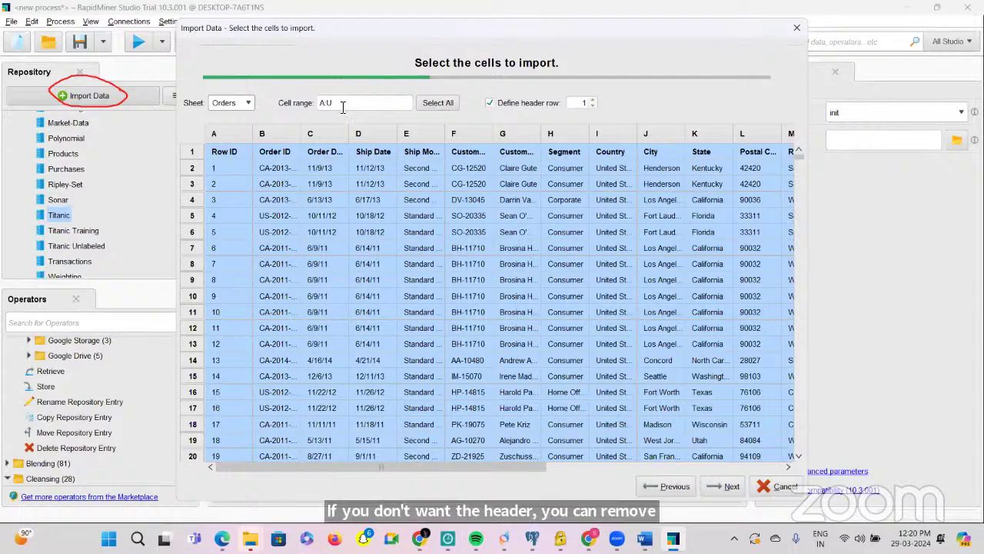
{"action": "left_click", "coordinate": [248, 103]}
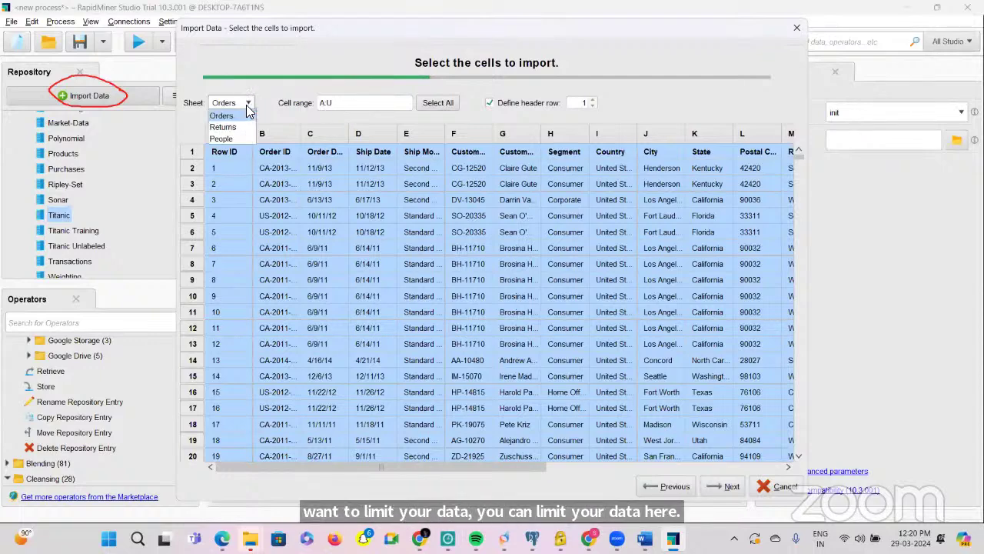
{"action": "left_click", "coordinate": [247, 109]}
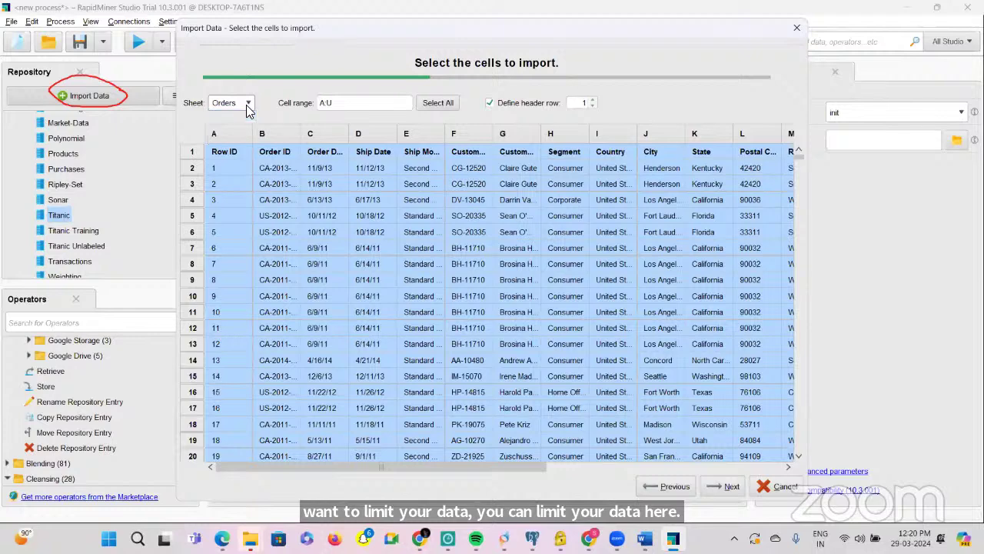
{"action": "left_click", "coordinate": [723, 485]}
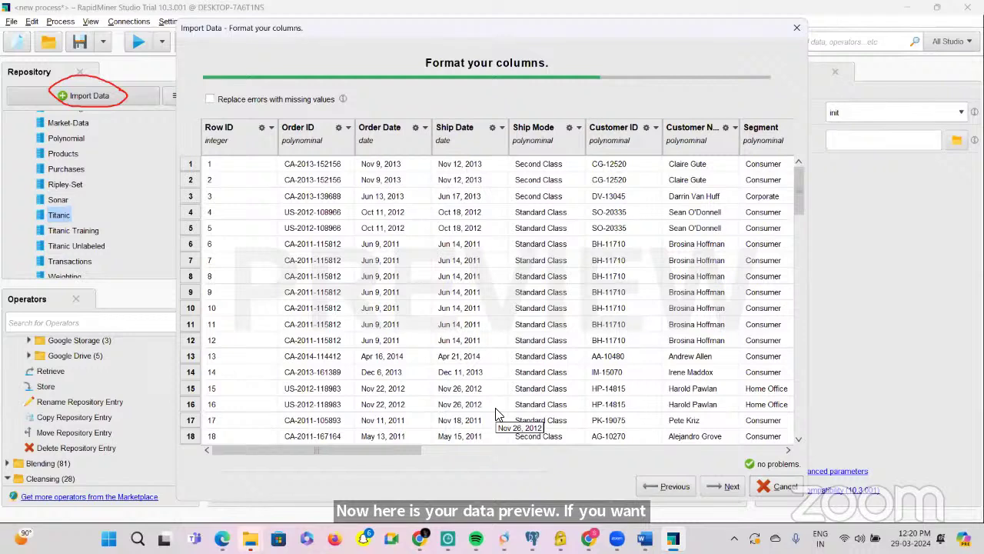
Step: Toggle replacing errors with missing values on and off, view the Row ID column's type options and continue to the storage location
{"action": "left_click", "coordinate": [210, 100]}
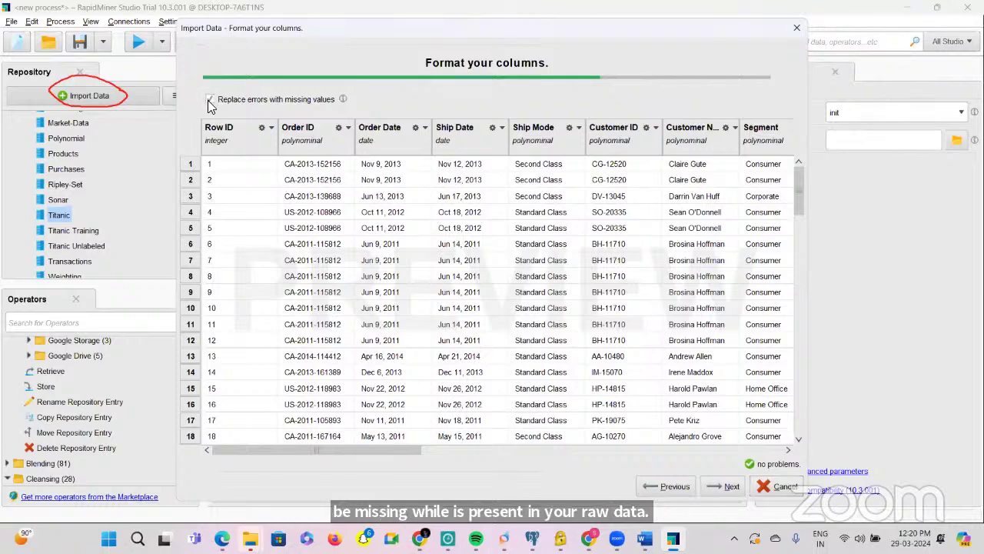
{"action": "left_click", "coordinate": [209, 100]}
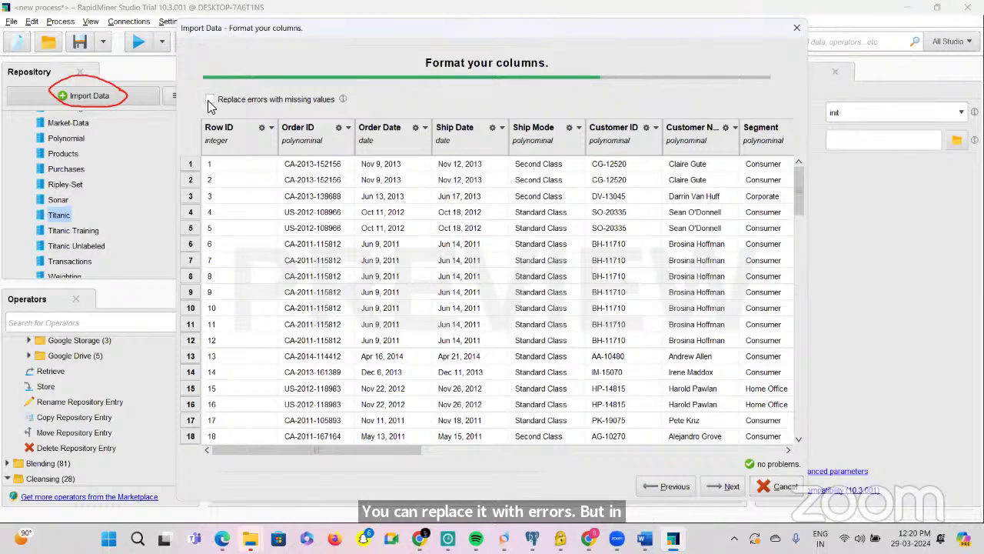
{"action": "left_click", "coordinate": [272, 128]}
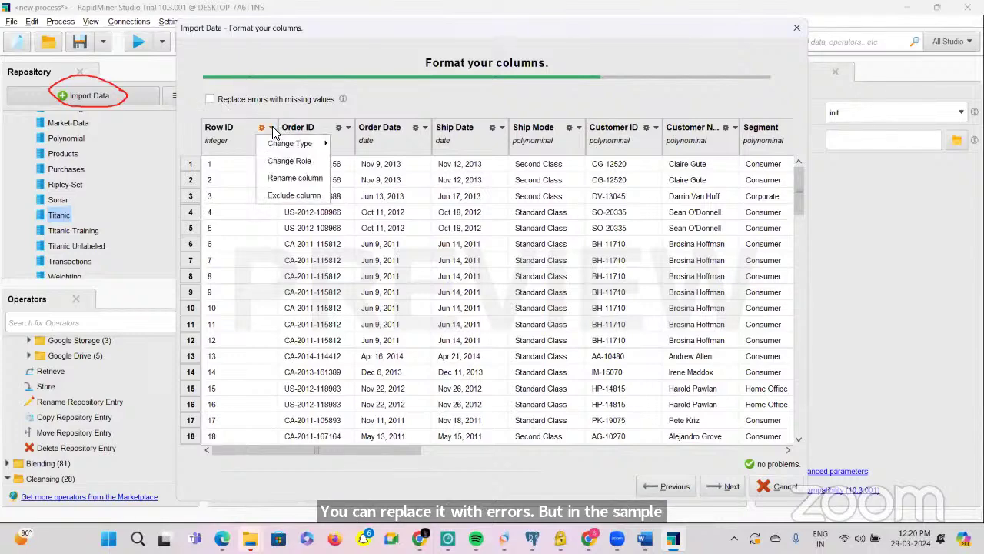
{"action": "mouse_move", "coordinate": [279, 144]}
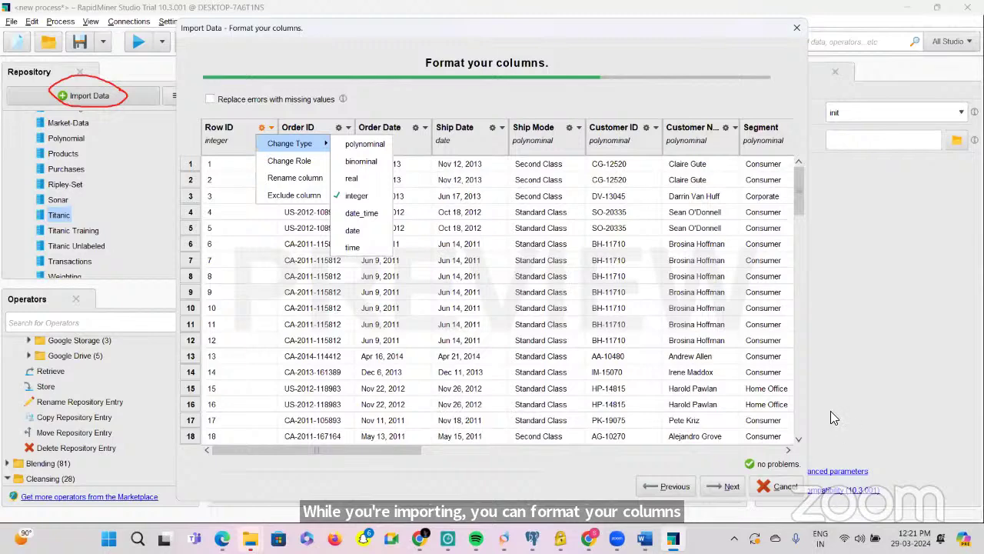
{"action": "left_click", "coordinate": [724, 488]}
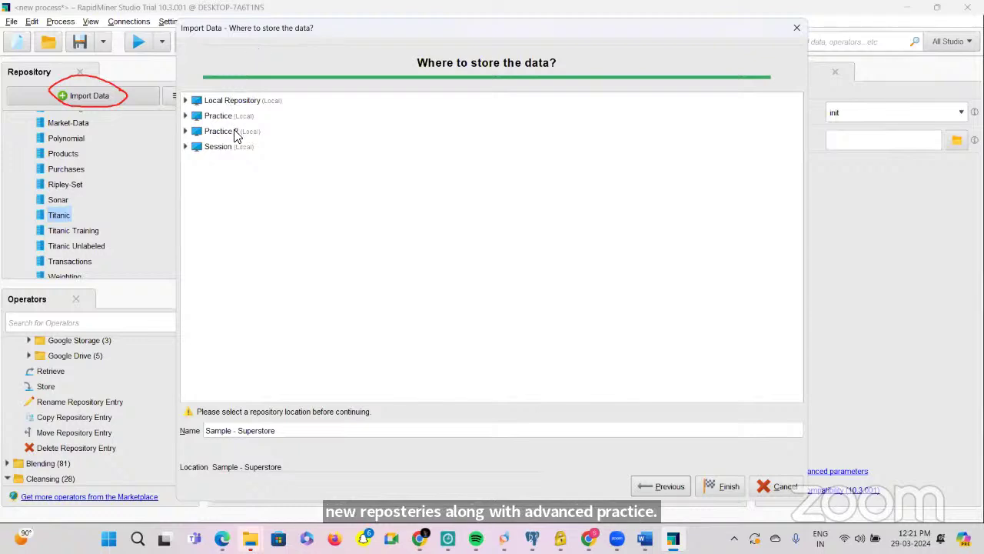
Step: Choose the Session repository's Data folder as the storage location, but close the import without finishing it
{"action": "left_click", "coordinate": [185, 147]}
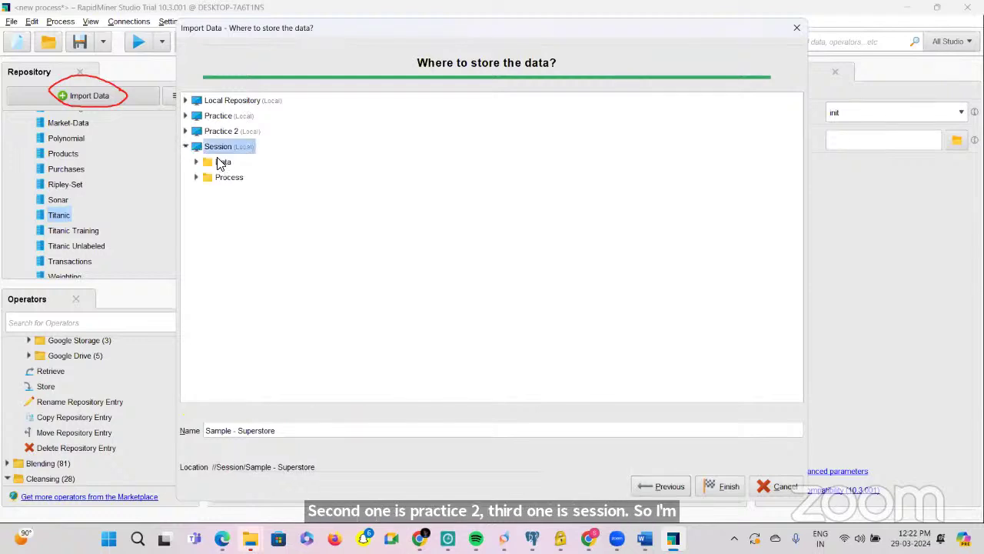
{"action": "left_click", "coordinate": [206, 168]}
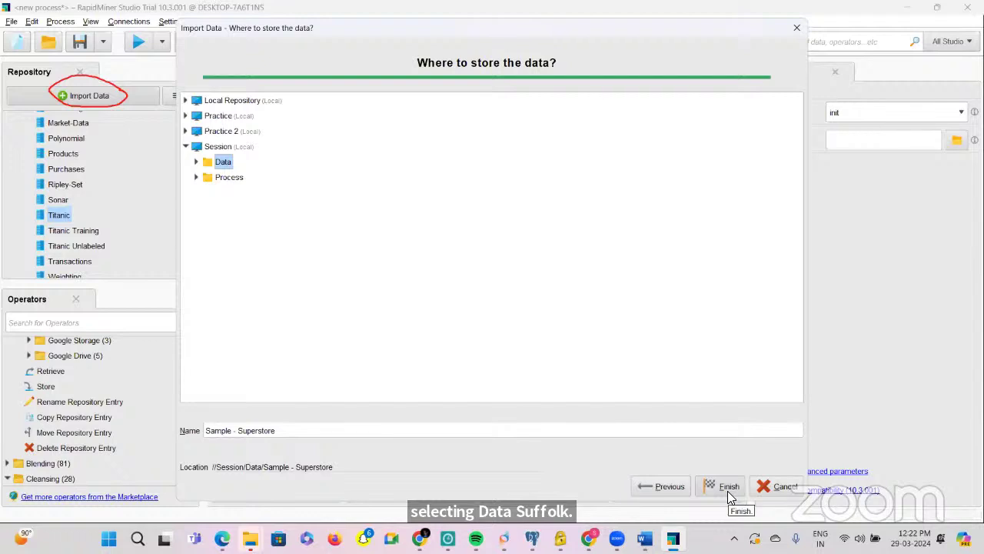
{"action": "left_click", "coordinate": [800, 28]}
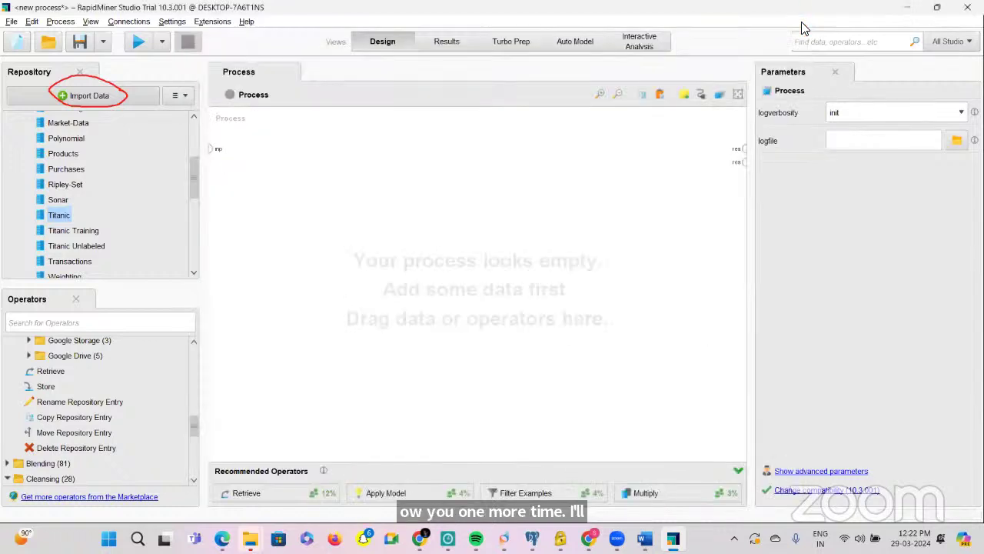
Step: Restart the data import from My Computer and filter the file list to Excel (.xlsx, .xls)
{"action": "left_click", "coordinate": [92, 100]}
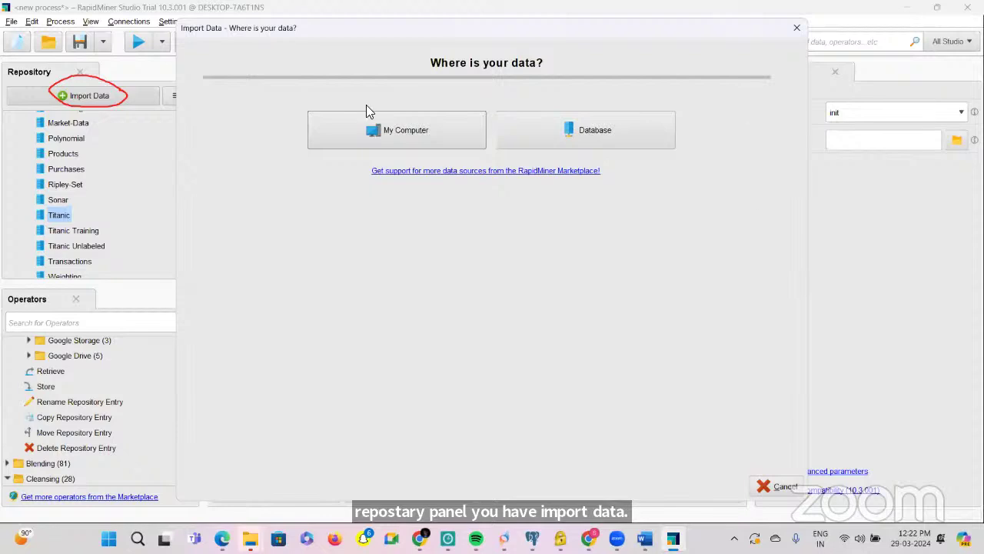
{"action": "left_click", "coordinate": [371, 129]}
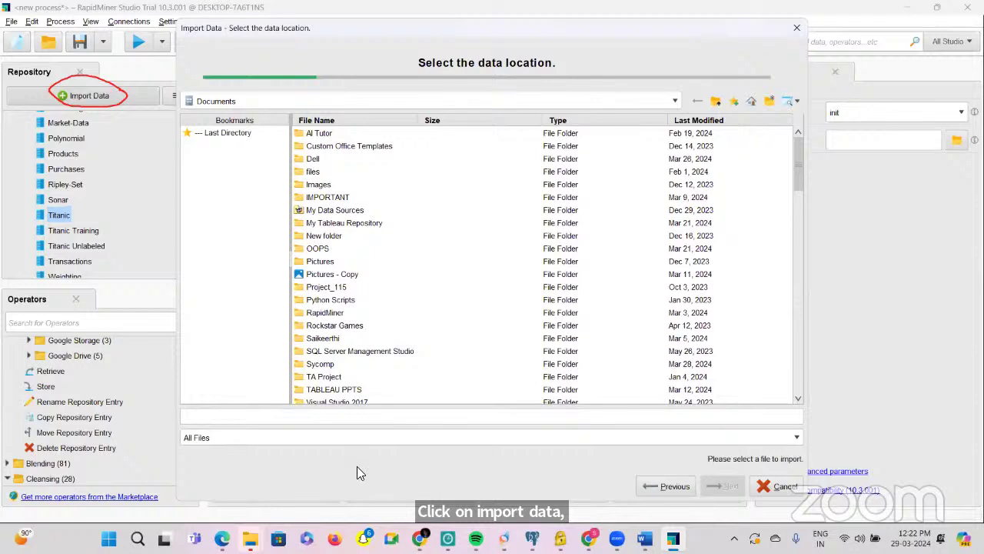
{"action": "left_click", "coordinate": [336, 439]}
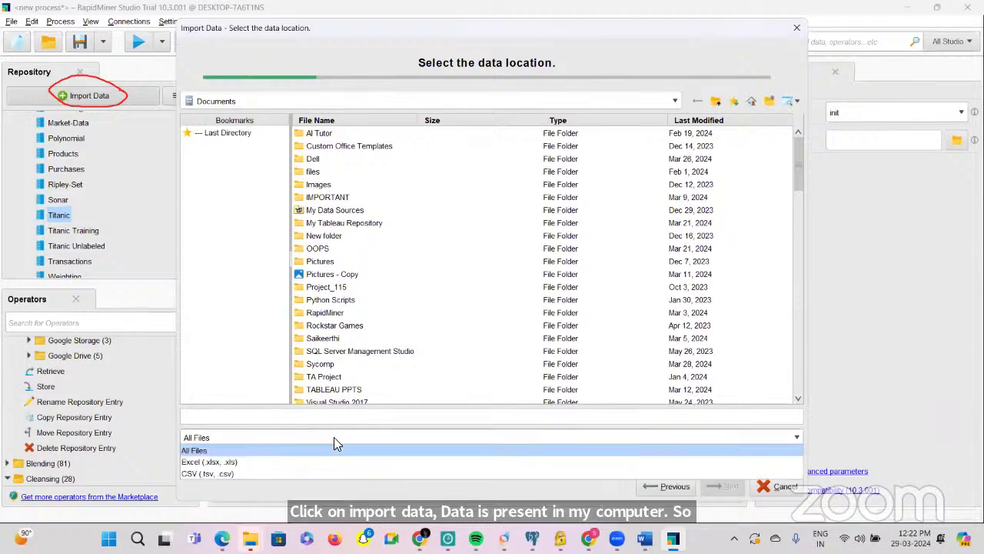
{"action": "left_click", "coordinate": [269, 461]}
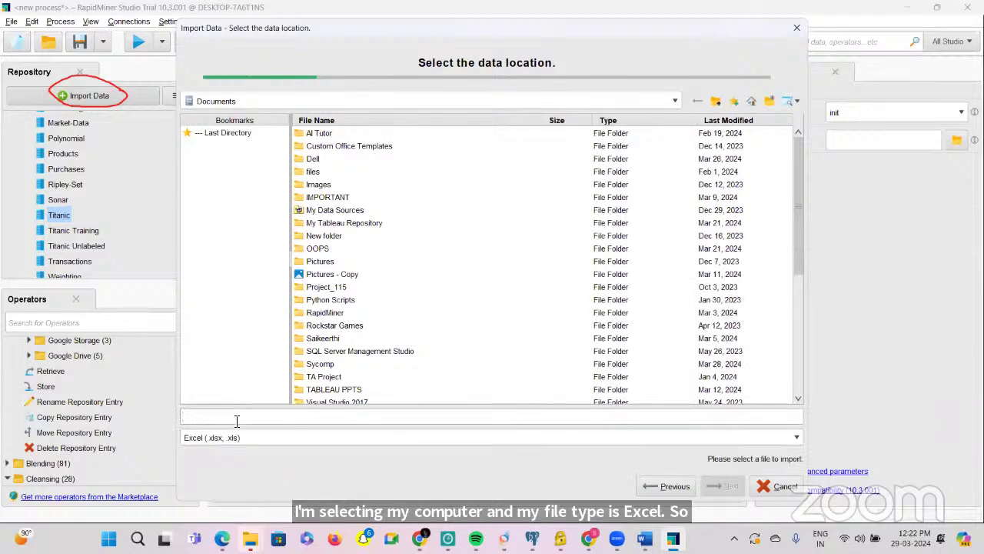
Step: Choose the Excel file Sample - Superstore.xls from the Documents folder as the data to import
{"action": "type", "text": "Sa"}
{"action": "scroll", "coordinate": [354, 375], "scroll_direction": "down", "scroll_amount": 2}
{"action": "scroll", "coordinate": [353, 372], "scroll_direction": "down", "scroll_amount": 5}
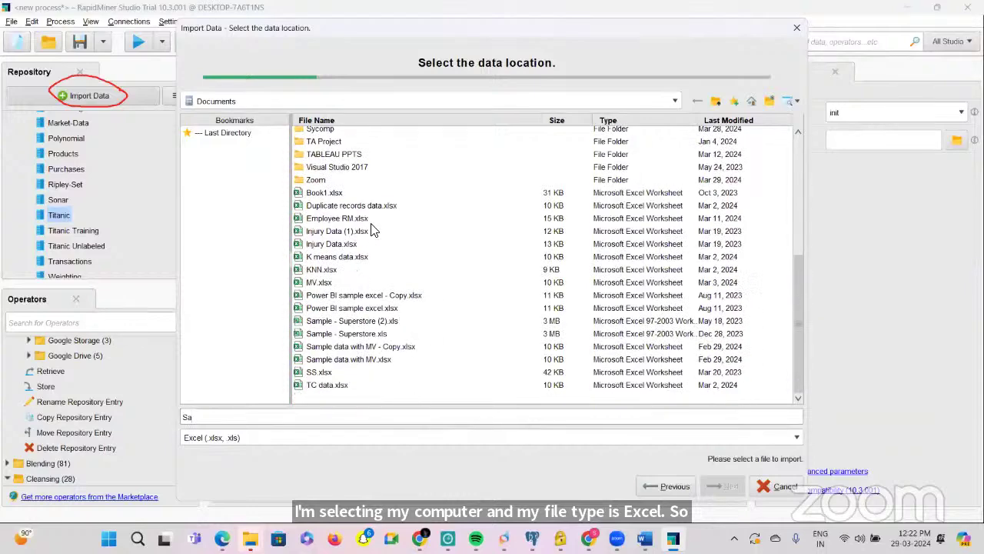
{"action": "left_click", "coordinate": [363, 334]}
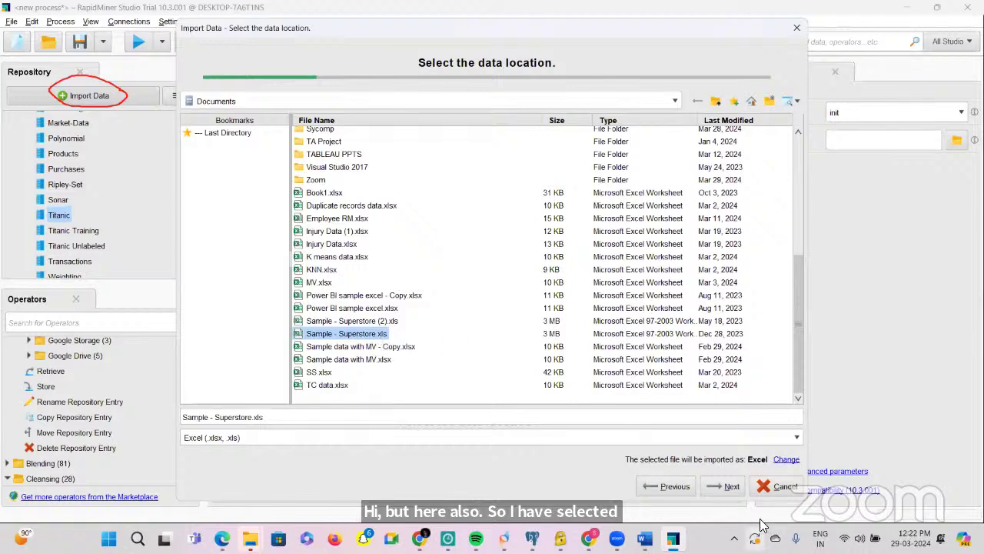
{"action": "left_click", "coordinate": [730, 486]}
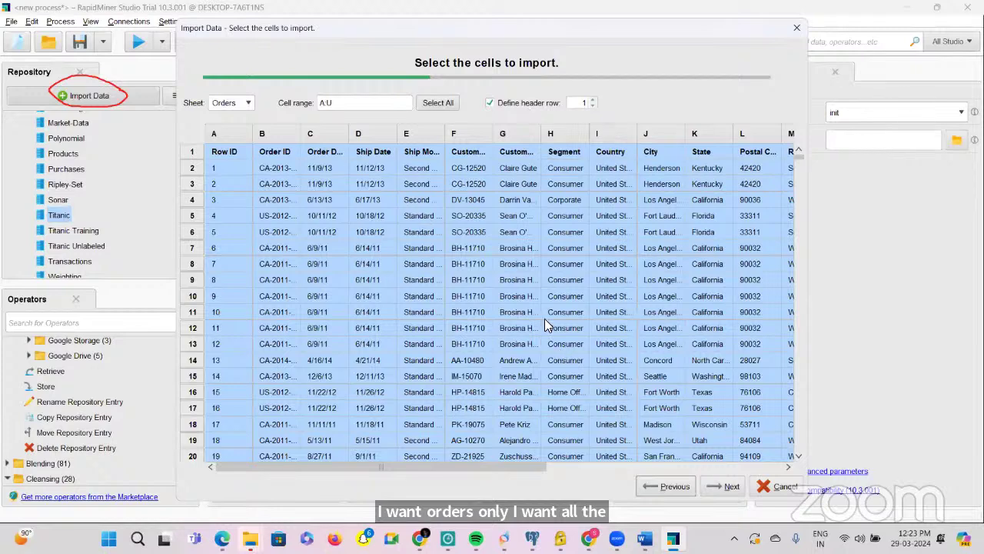
Step: Accept the Orders sheet's cell range and column formats, and store the import as Sample - Superstore in the Session repository's Data folder
{"action": "left_click", "coordinate": [732, 491]}
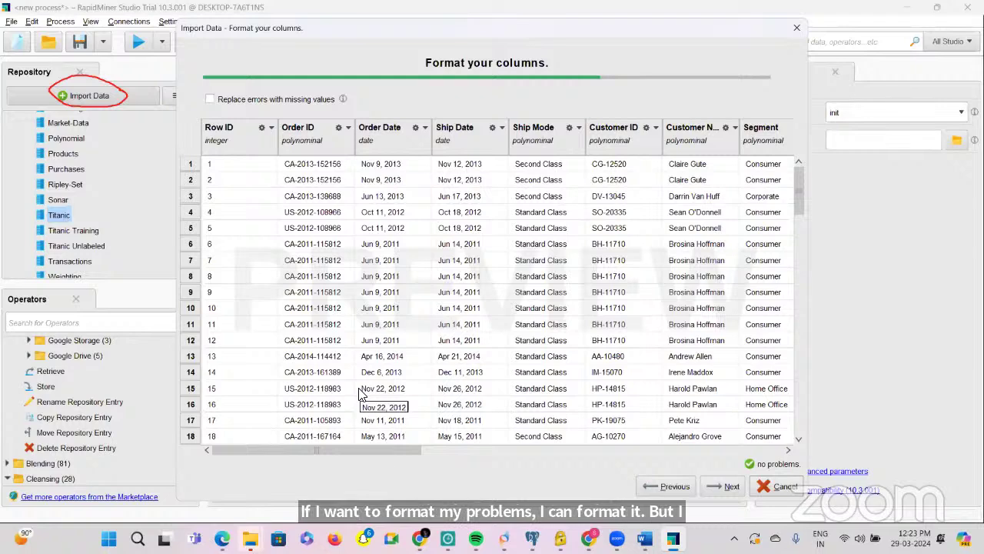
{"action": "left_click", "coordinate": [722, 487]}
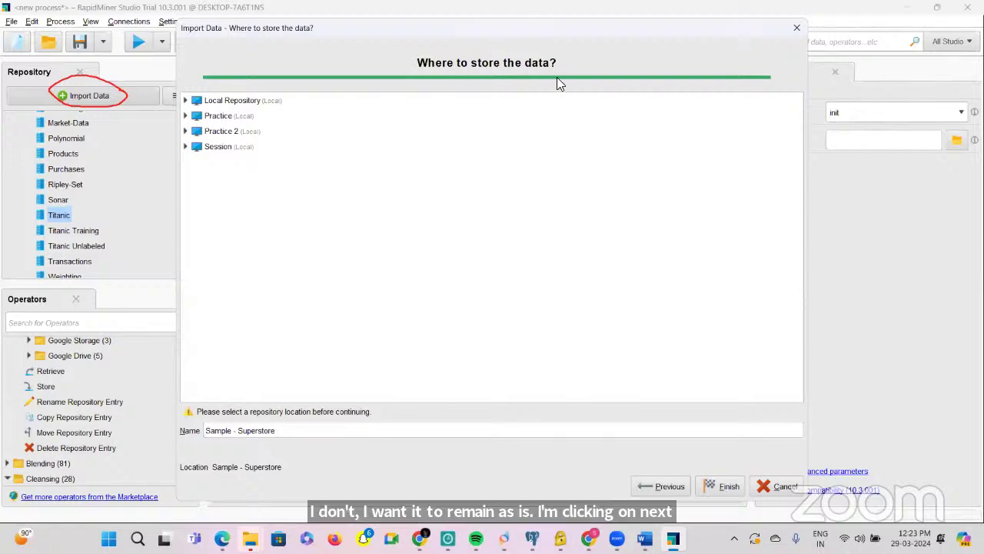
{"action": "left_click", "coordinate": [186, 148]}
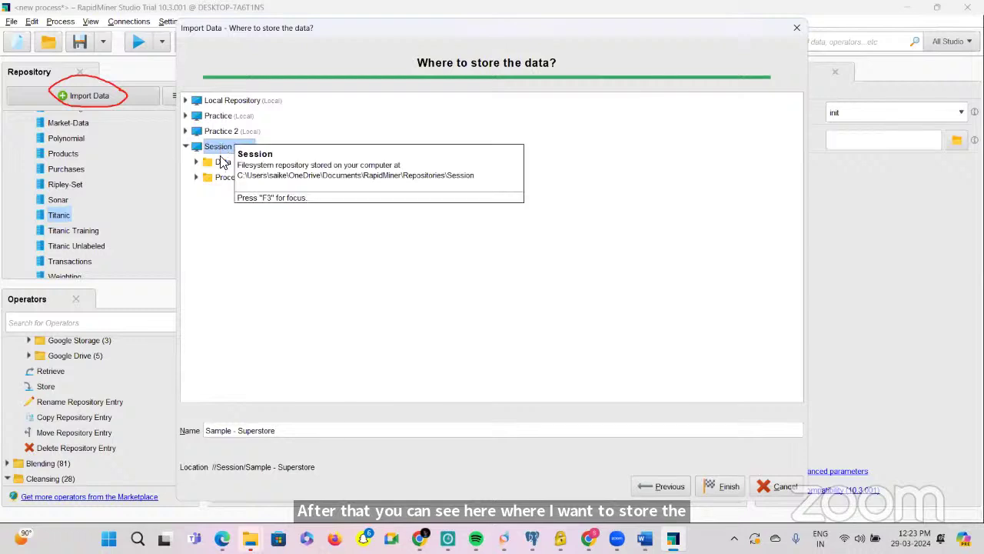
{"action": "left_click", "coordinate": [221, 163]}
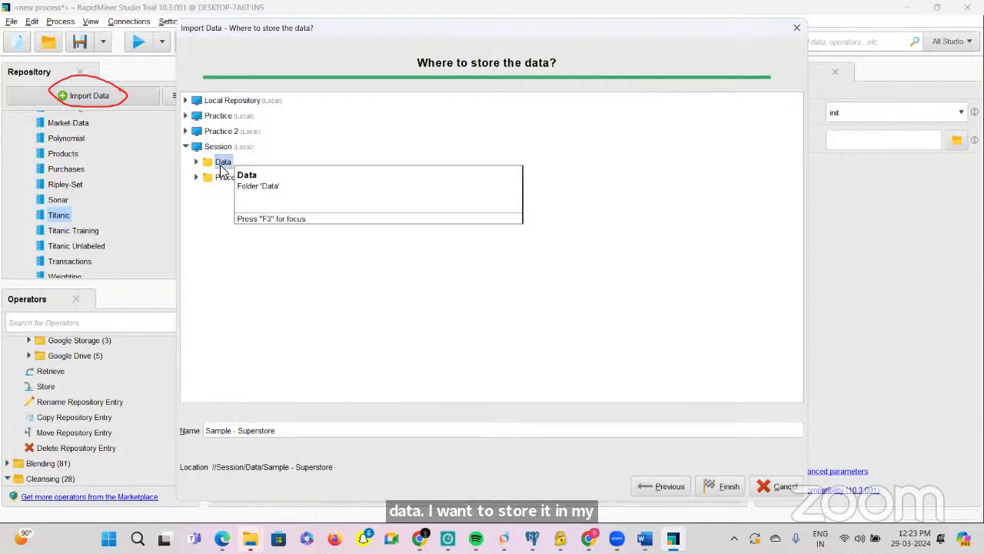
{"action": "left_click", "coordinate": [727, 489]}
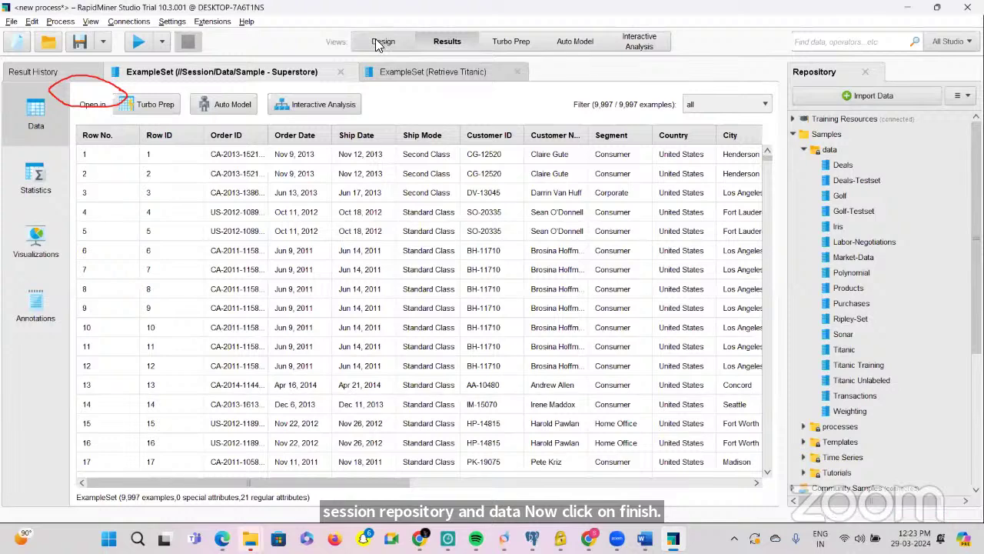
Step: Return to the Design view and delete the education data set from the Session repository's Data folder
{"action": "left_click", "coordinate": [375, 40]}
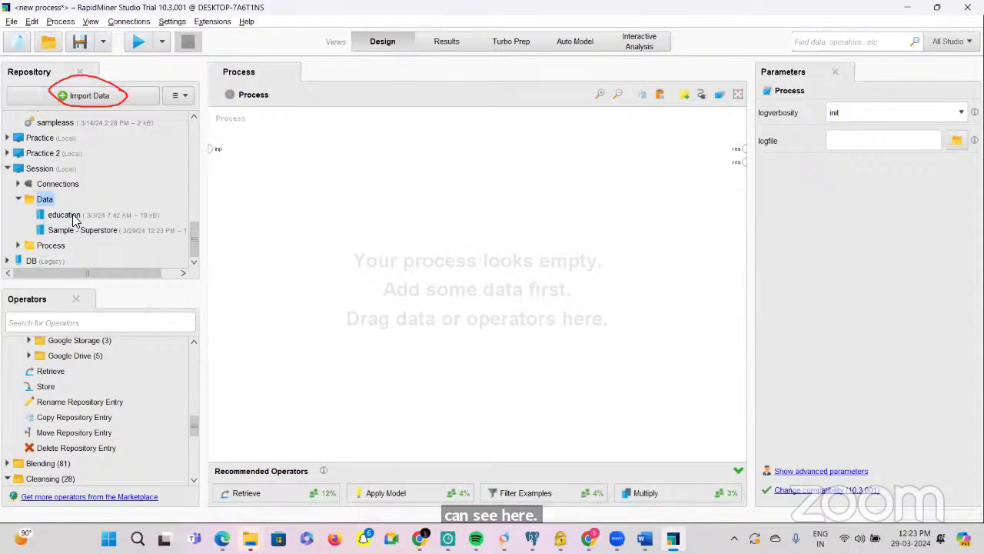
{"action": "right_click", "coordinate": [73, 216]}
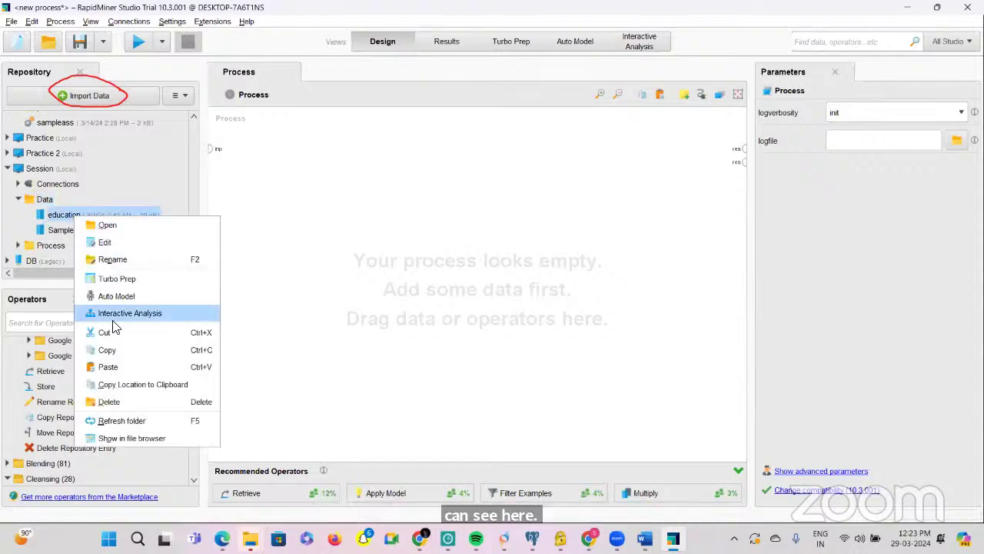
{"action": "left_click", "coordinate": [108, 400]}
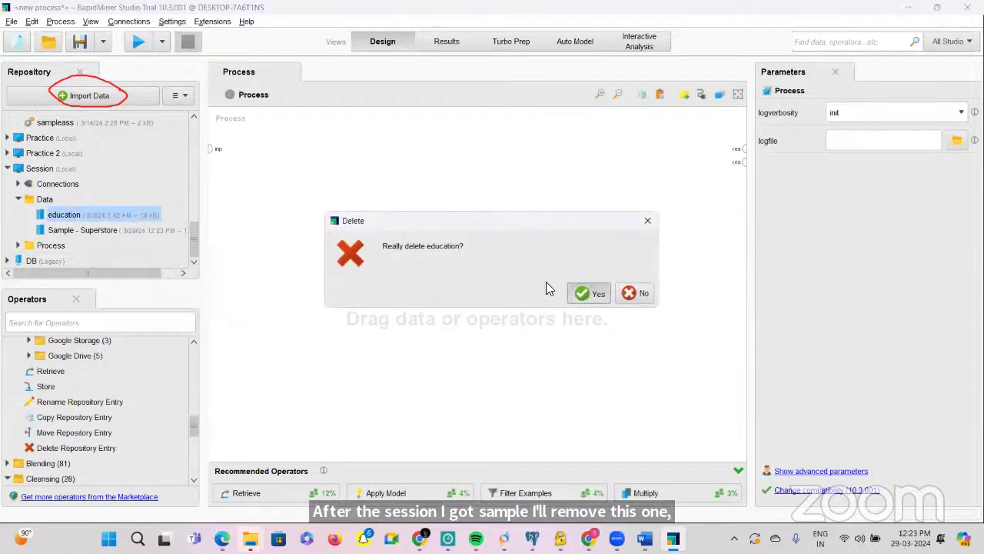
{"action": "left_click", "coordinate": [589, 293]}
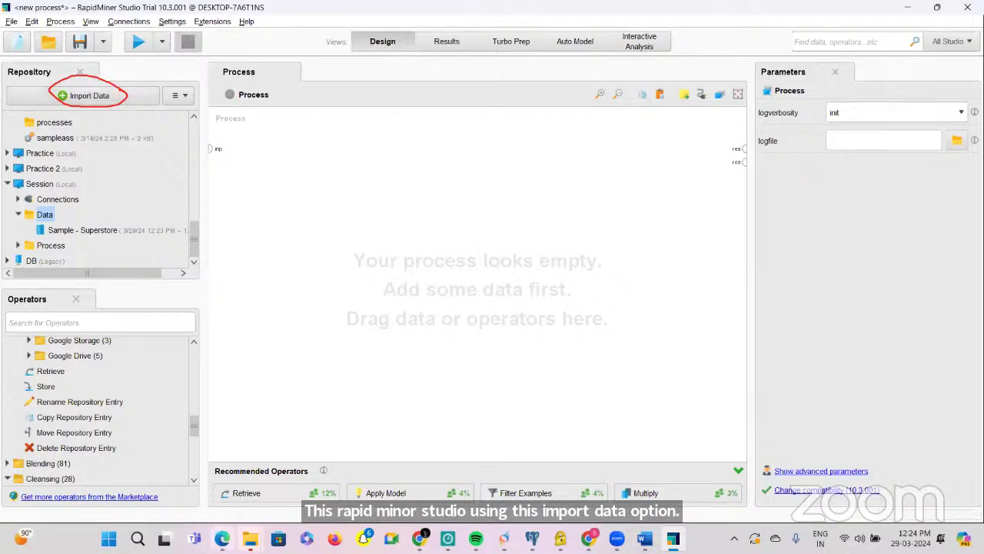
Step: Switch to the course page in Edge and review the slides on inbuilt sample data and importing external data
{"action": "left_click", "coordinate": [222, 538]}
{"action": "left_click", "coordinate": [255, 396]}
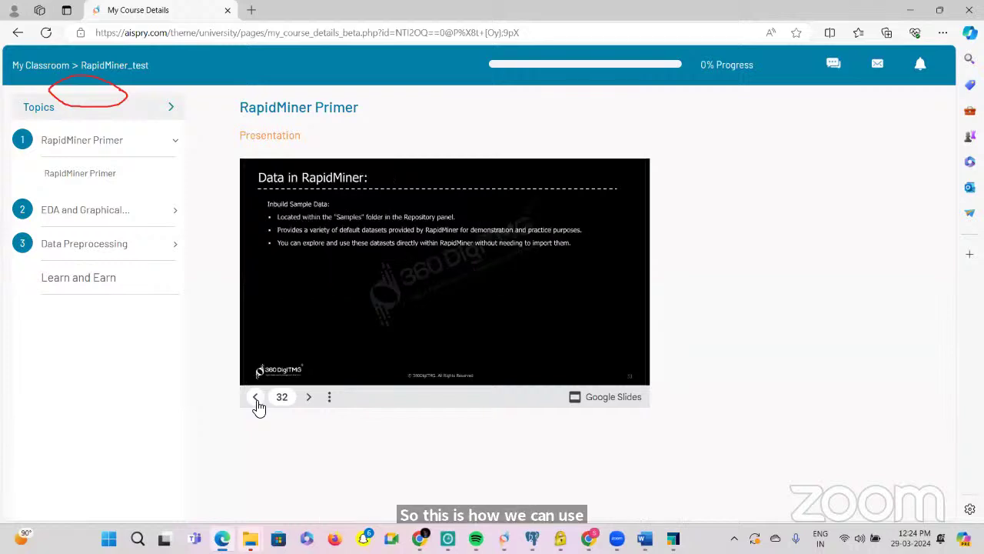
{"action": "left_click", "coordinate": [307, 397]}
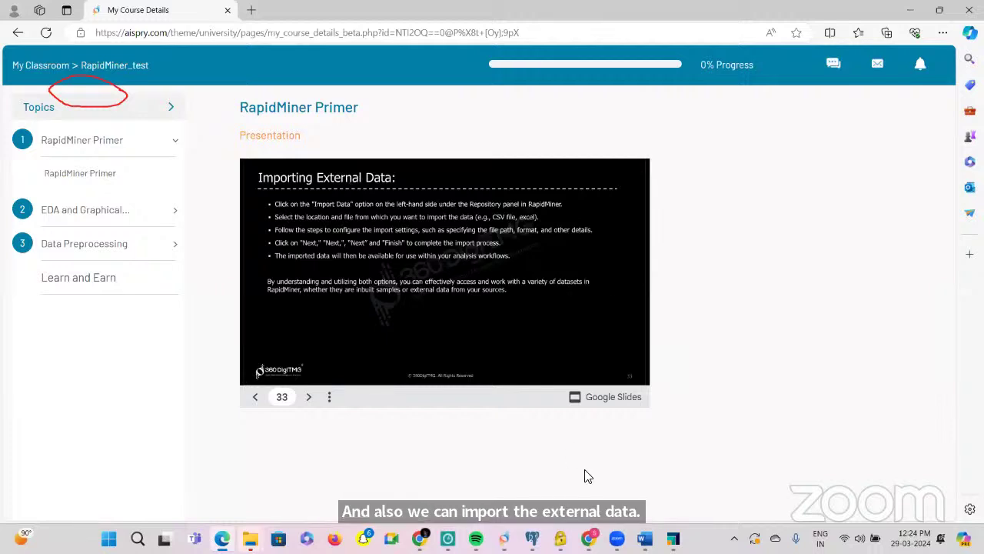
Step: Switch back to RapidMiner Studio, add Sample - Superstore to the process and connect its output to the first result port
{"action": "left_click", "coordinate": [673, 538]}
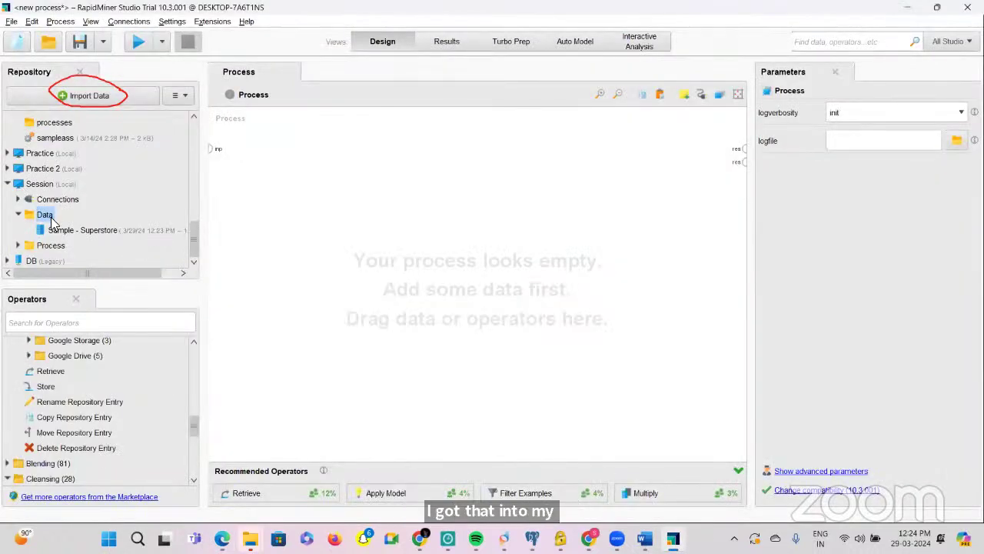
{"action": "left_click_drag", "start_coordinate": [62, 229], "coordinate": [355, 192]}
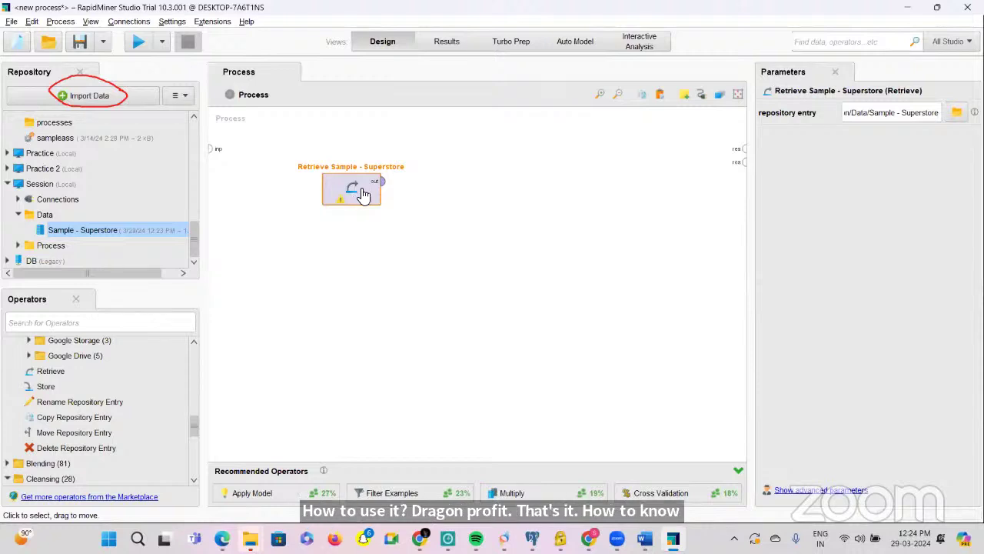
{"action": "mouse_move", "coordinate": [386, 185]}
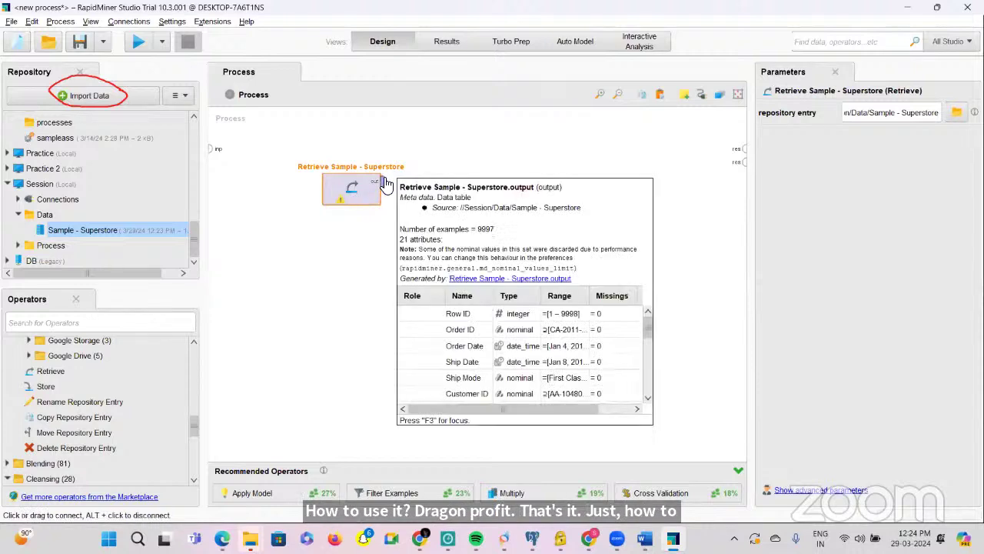
{"action": "left_click", "coordinate": [386, 185]}
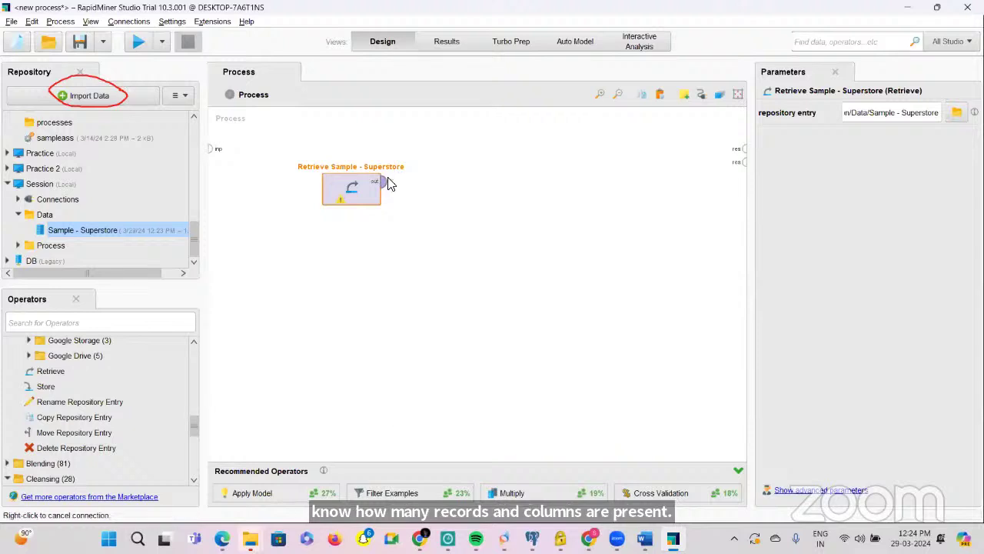
{"action": "left_click", "coordinate": [743, 149]}
{"action": "mouse_move", "coordinate": [743, 153]}
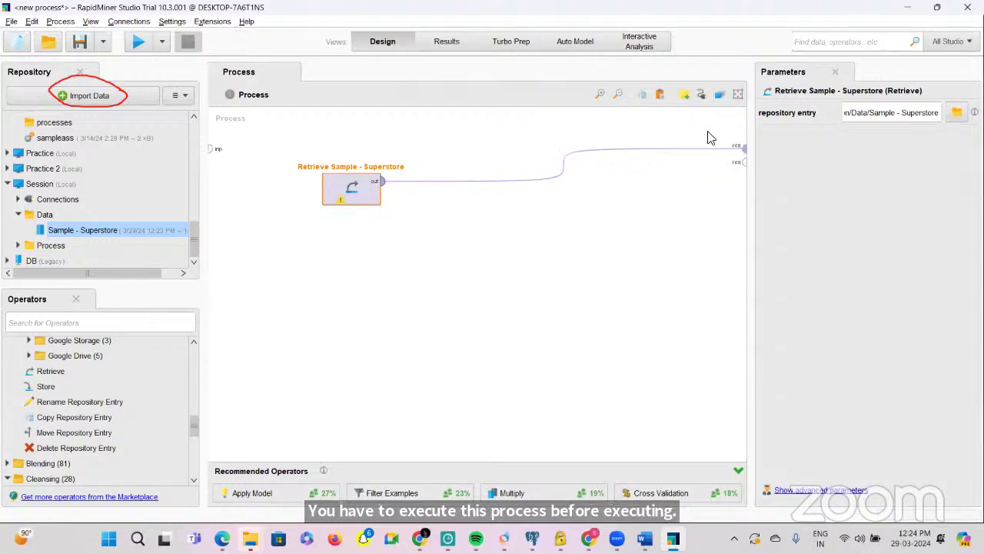
Step: Run the process and view the retrieved Superstore data in the Results view, then go back to the Design view
{"action": "left_click", "coordinate": [138, 42]}
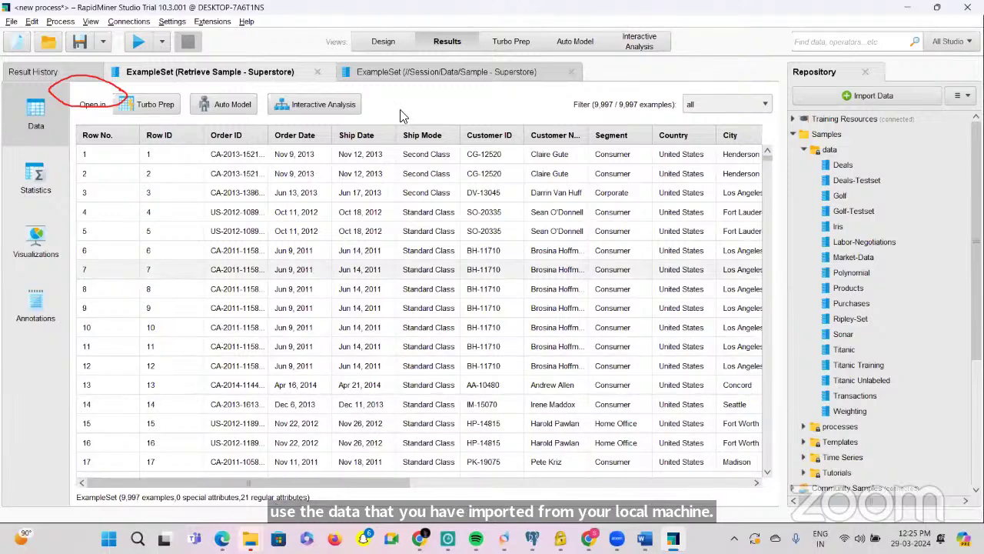
{"action": "left_click", "coordinate": [364, 42]}
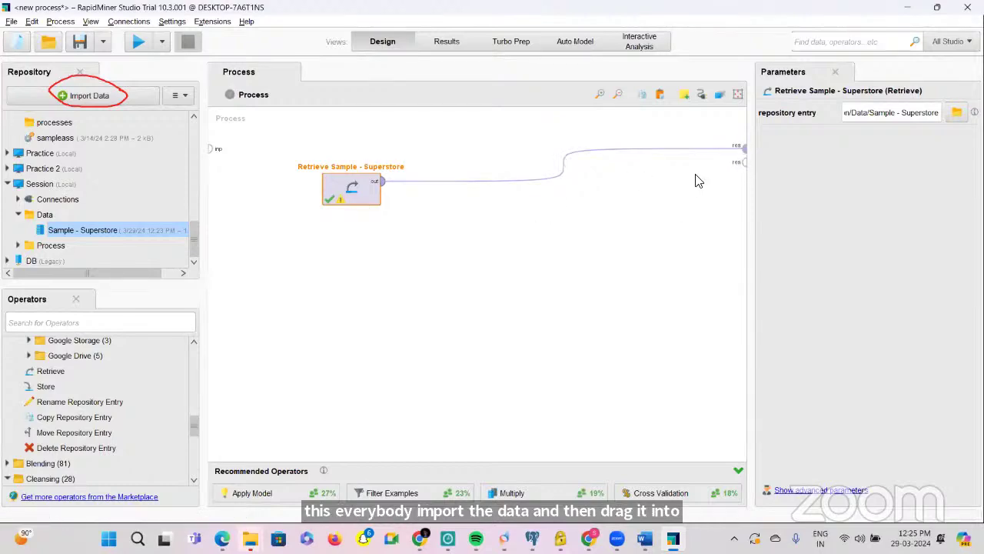
{"action": "left_click", "coordinate": [456, 42]}
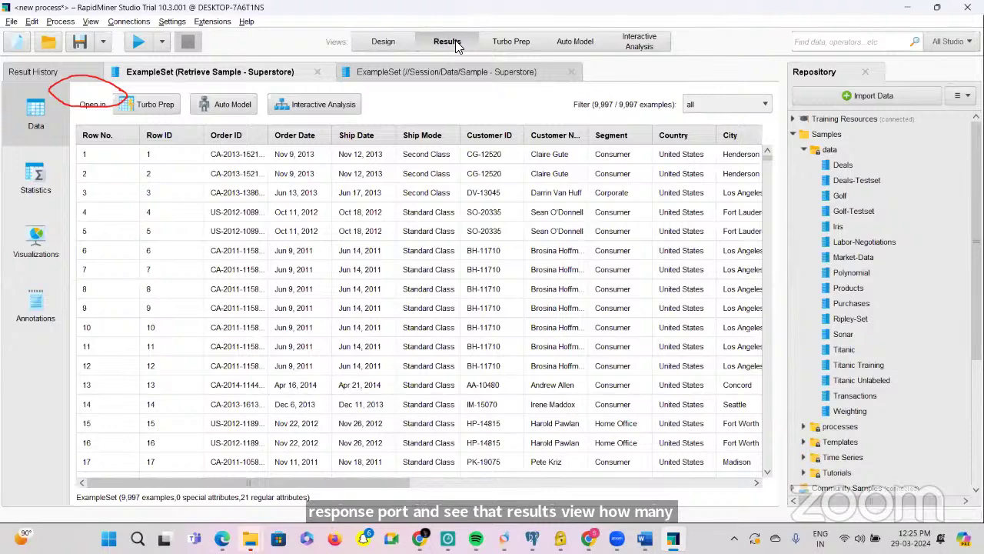
{"action": "left_click", "coordinate": [392, 47]}
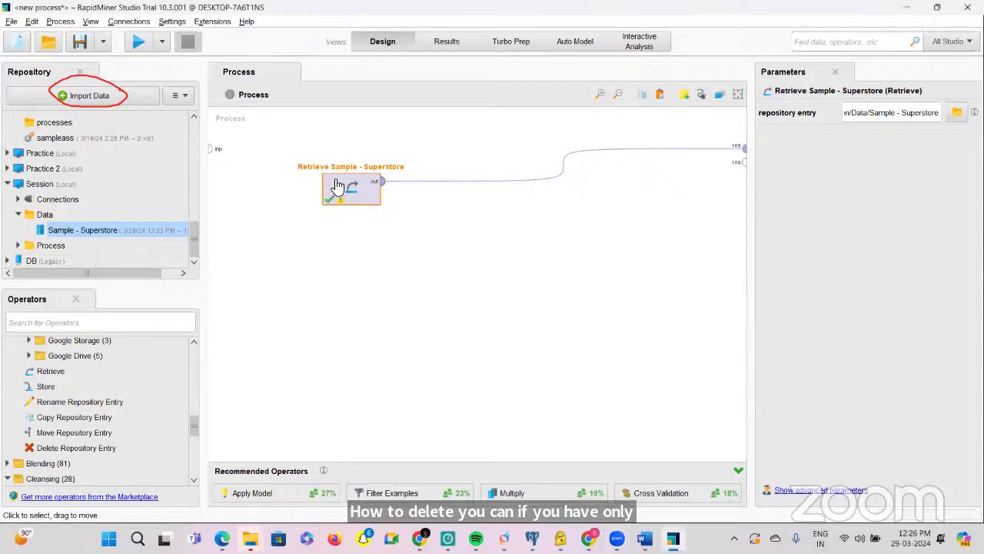
Step: Delete the Retrieve Sample - Superstore operator, undo the deletion, and delete the operator again
{"action": "key", "text": "Delete"}
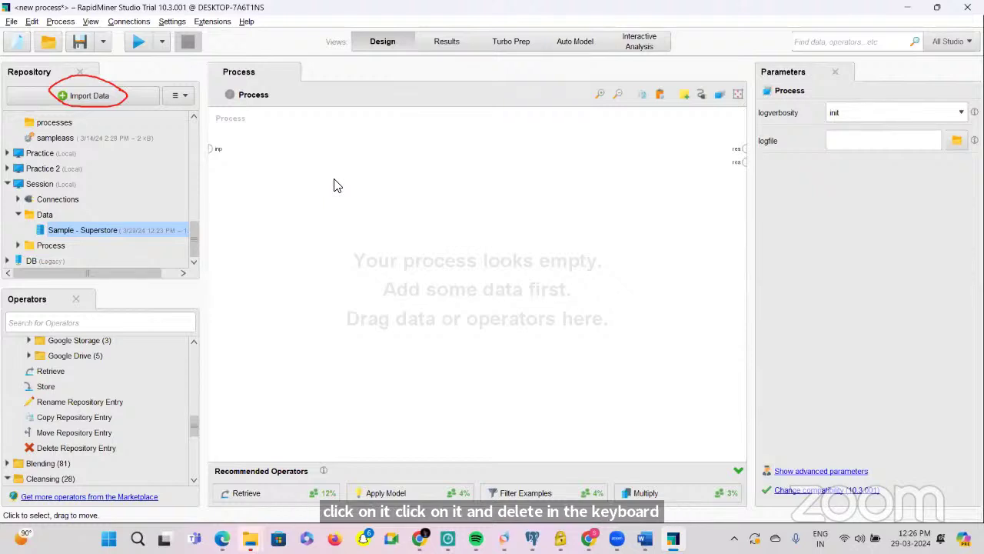
{"action": "key", "text": "ctrl+z"}
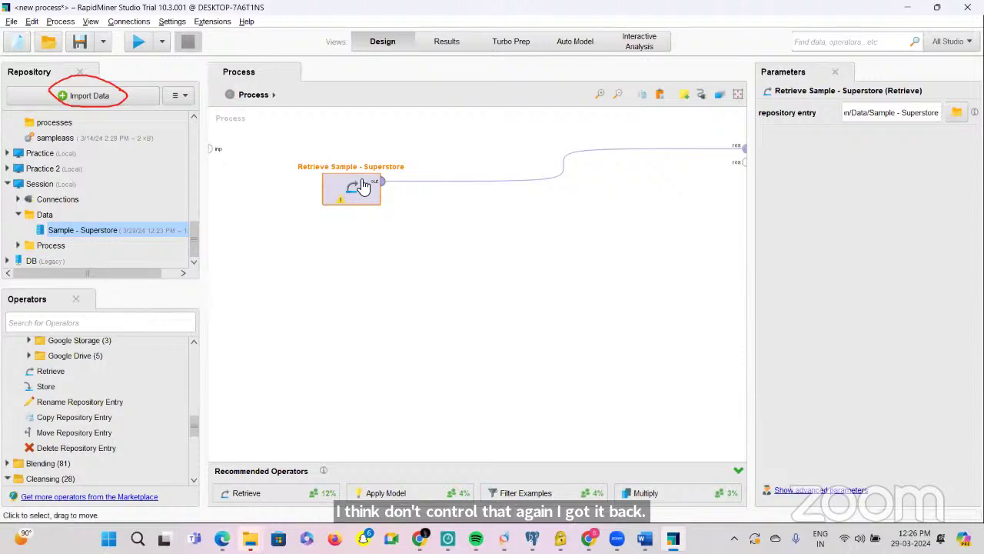
{"action": "key", "text": "Delete"}
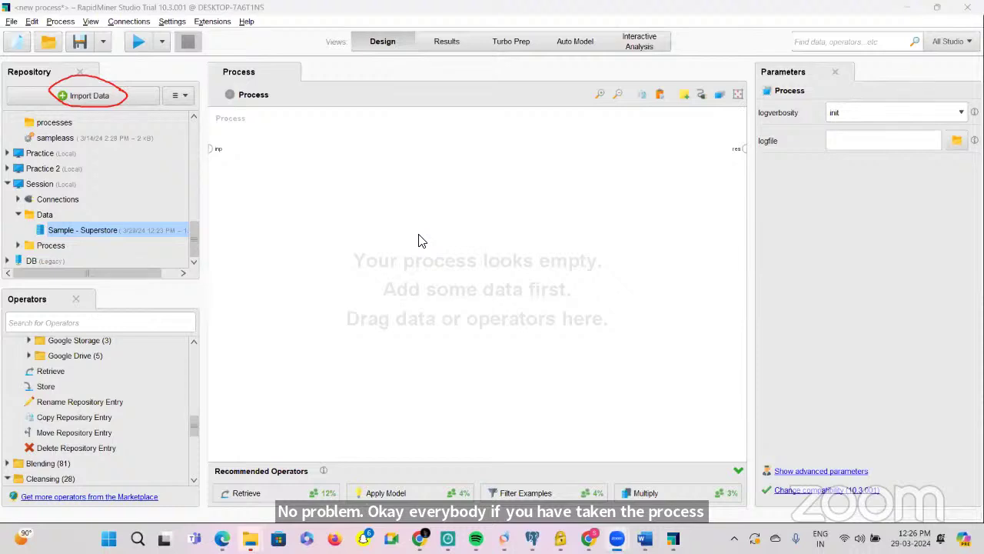
Step: Place Sample - Superstore in the empty process once more and remove the resulting operator
{"action": "left_click_drag", "start_coordinate": [64, 230], "coordinate": [354, 220]}
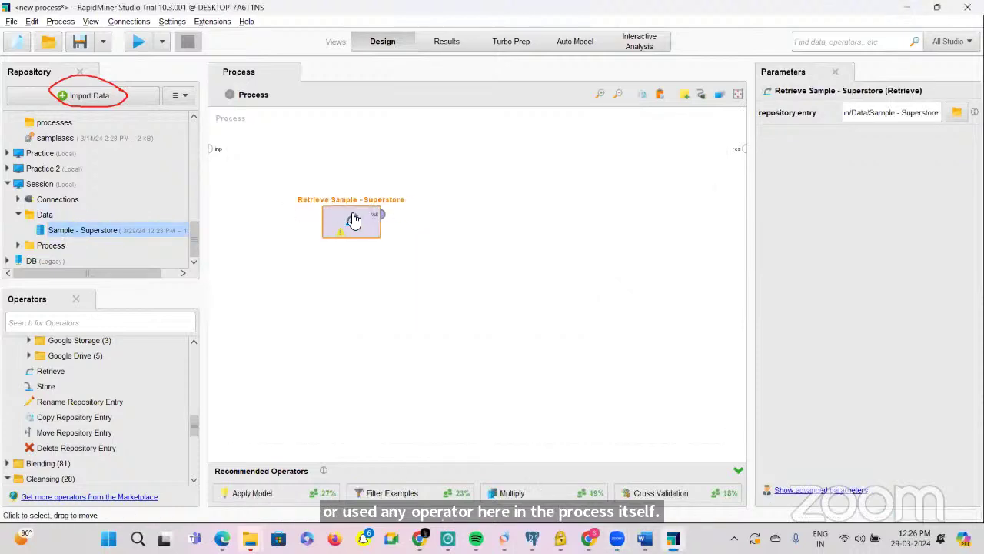
{"action": "key", "text": "Delete"}
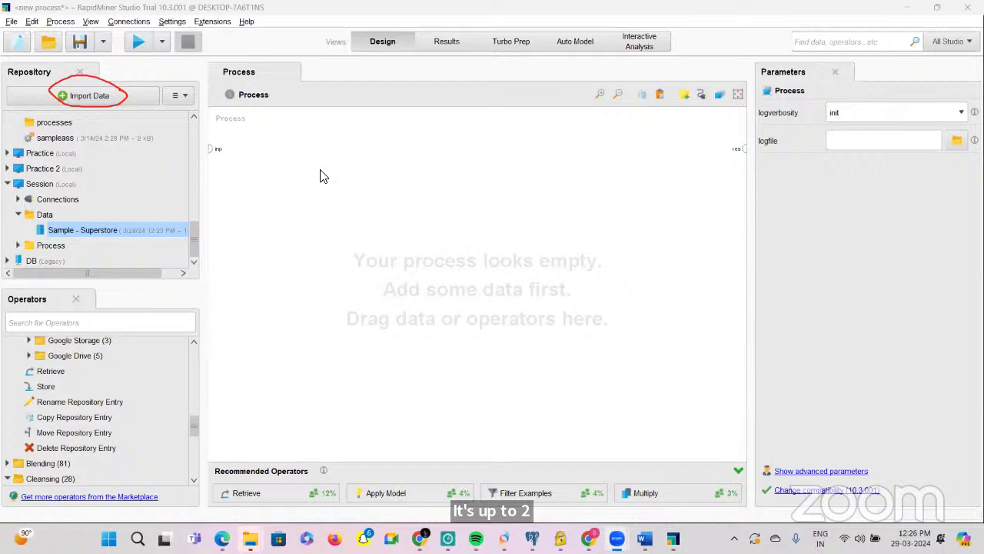
Step: Switch to the course page in Edge and go through the slides from inbuilt sample data to loading a CSV file
{"action": "left_click", "coordinate": [221, 538]}
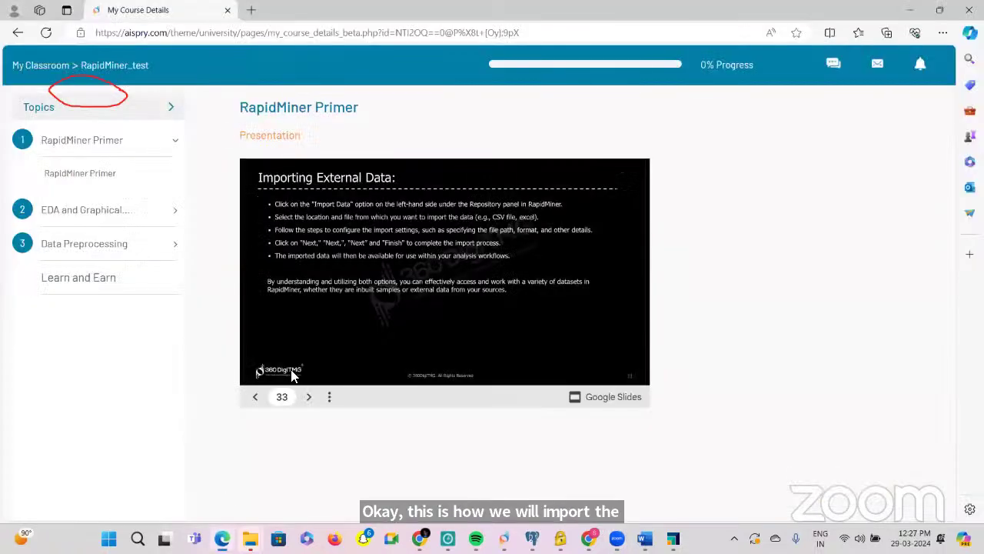
{"action": "left_click", "coordinate": [255, 396]}
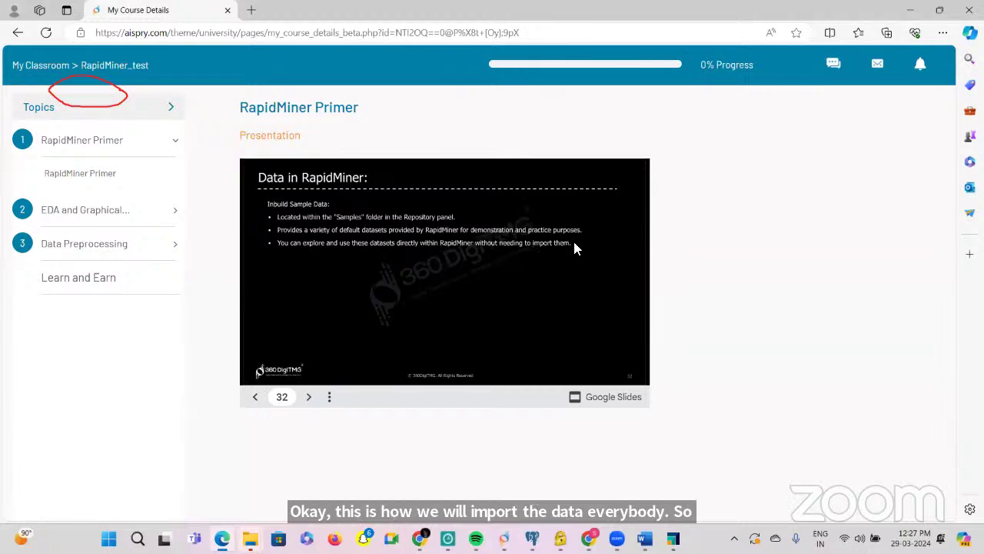
{"action": "left_click", "coordinate": [306, 404]}
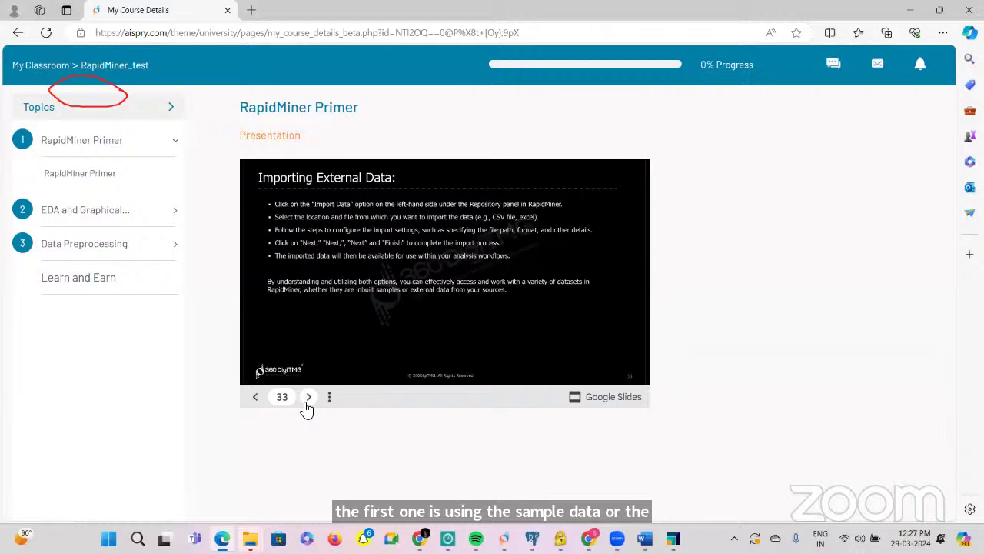
{"action": "left_click", "coordinate": [307, 397]}
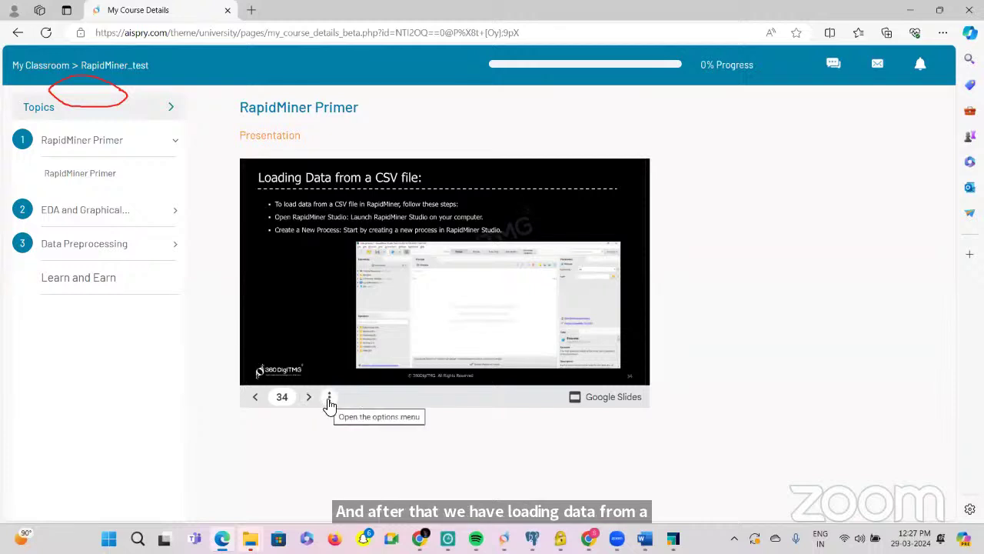
Step: Show the presentation full screen, advance to the Read CSV operator slide, and leave full screen
{"action": "left_click", "coordinate": [329, 398]}
{"action": "left_click", "coordinate": [333, 311]}
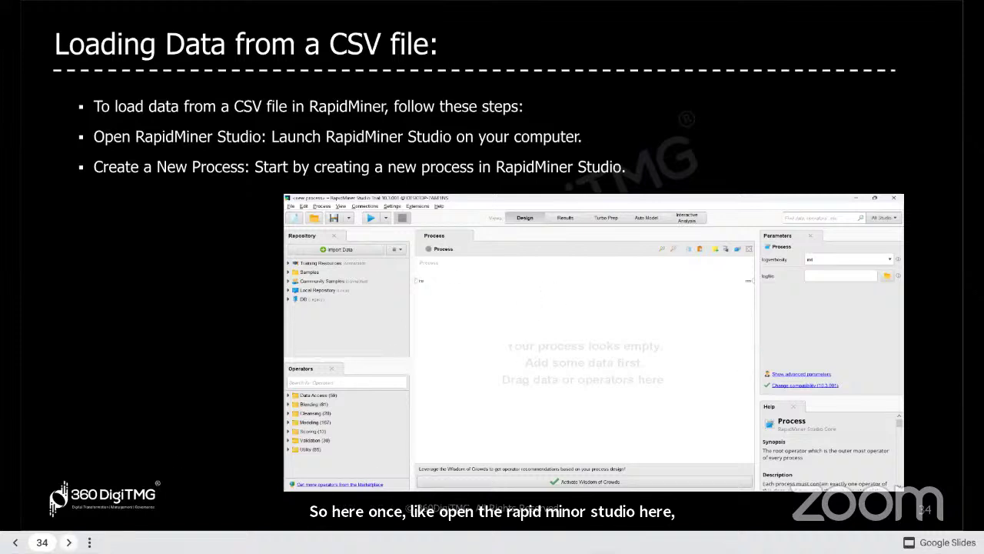
{"action": "left_click", "coordinate": [69, 542]}
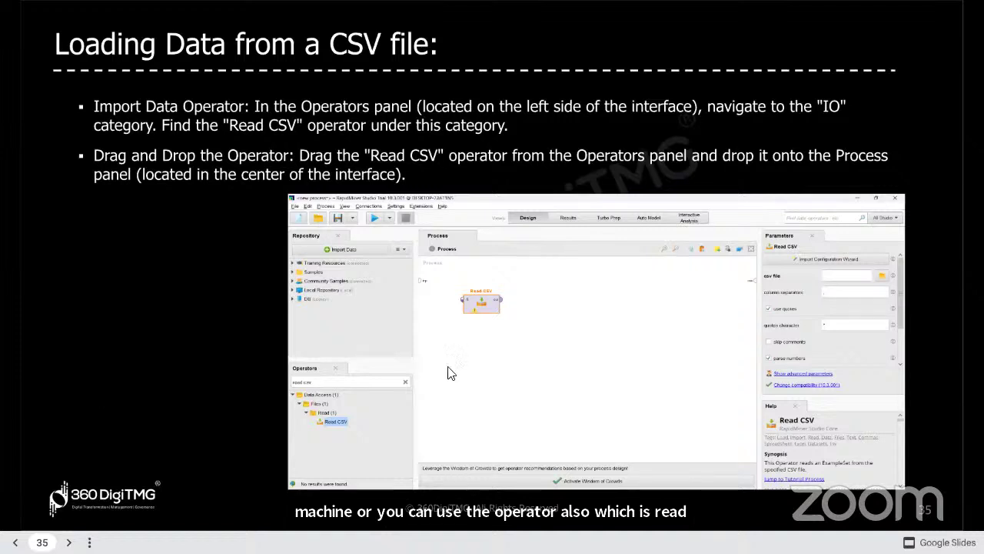
{"action": "key", "text": "Escape"}
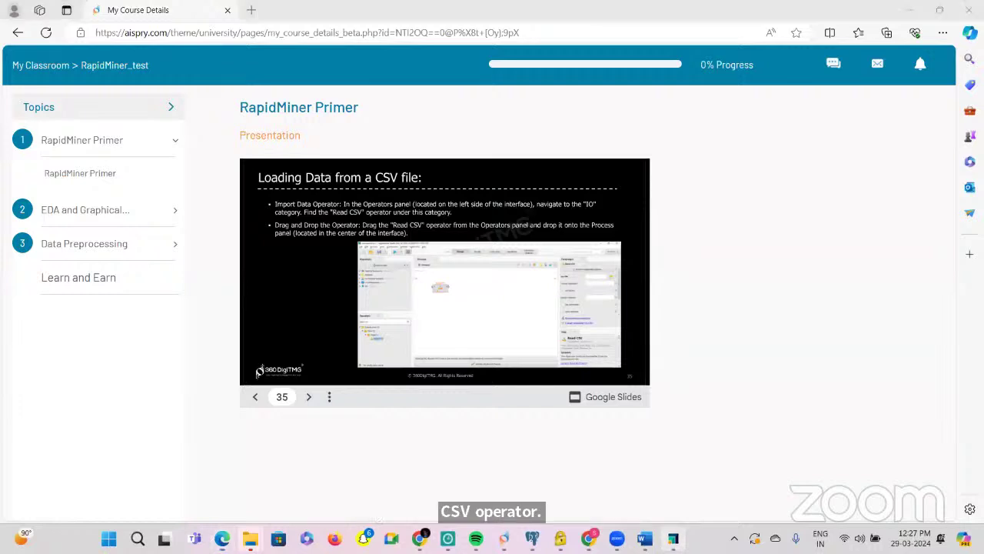
Step: Switch to RapidMiner Studio and circle the Import Data option and the Operators heading in red
{"action": "left_click", "coordinate": [673, 538]}
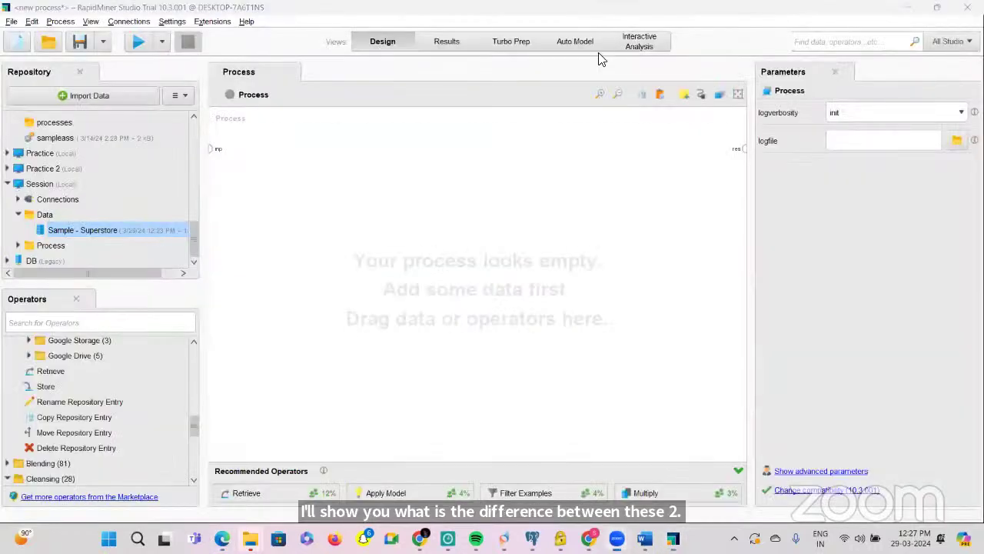
{"action": "mouse_move", "coordinate": [127, 93]}
{"action": "left_mouse_down"}
{"action": "mouse_move", "coordinate": [61, 83]}
{"action": "mouse_move", "coordinate": [66, 115]}
{"action": "mouse_move", "coordinate": [115, 123]}
{"action": "mouse_move", "coordinate": [130, 92]}
{"action": "left_mouse_up"}
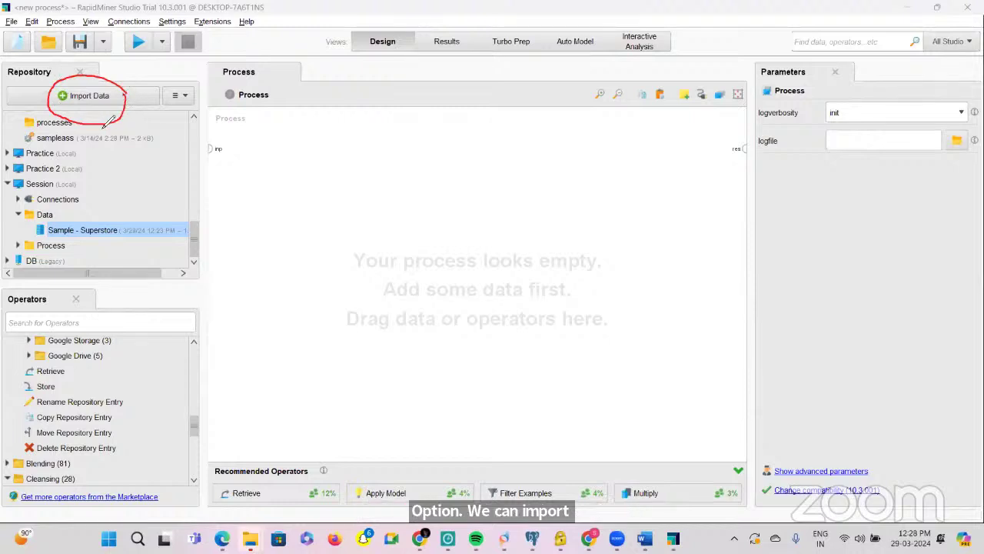
{"action": "mouse_move", "coordinate": [63, 289]}
{"action": "left_mouse_down"}
{"action": "mouse_move", "coordinate": [46, 280]}
{"action": "mouse_move", "coordinate": [8, 288]}
{"action": "mouse_move", "coordinate": [59, 319]}
{"action": "mouse_move", "coordinate": [69, 294]}
{"action": "mouse_move", "coordinate": [57, 285]}
{"action": "left_mouse_up"}
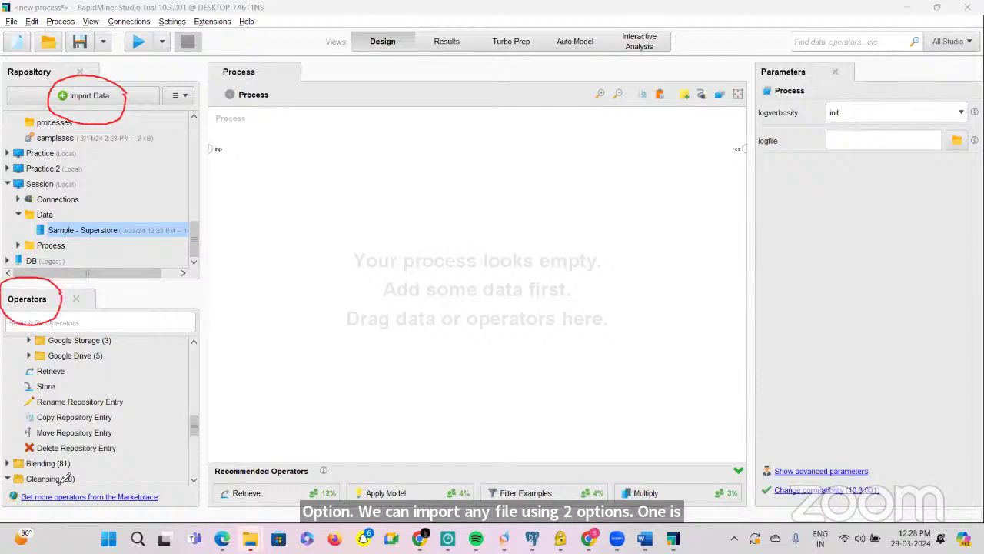
{"action": "key", "text": "Escape"}
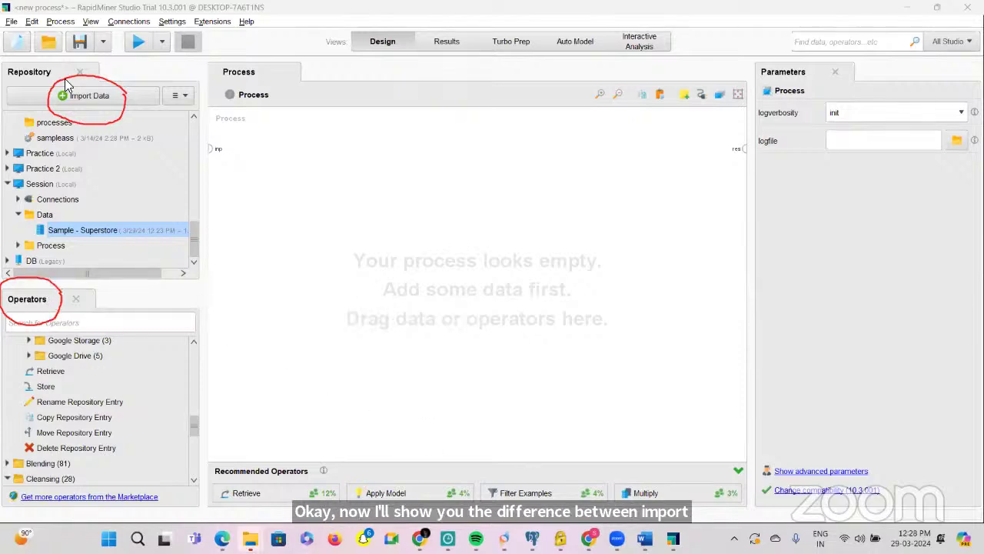
Step: Start a data import from this computer, limit the file type to CSV (.tsv, .csv), and select ethnic diversity (1).csv in Documents
{"action": "left_click", "coordinate": [89, 99]}
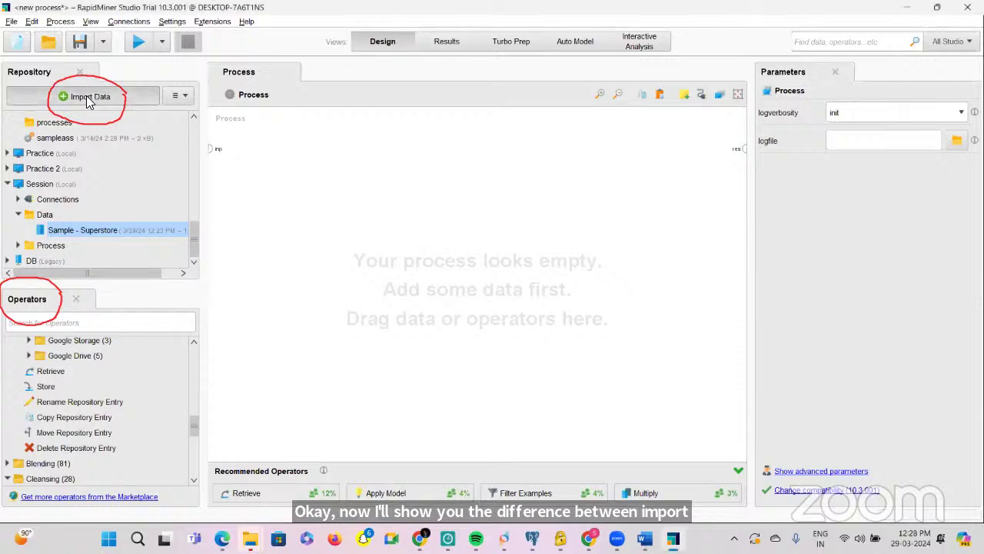
{"action": "left_click", "coordinate": [361, 135]}
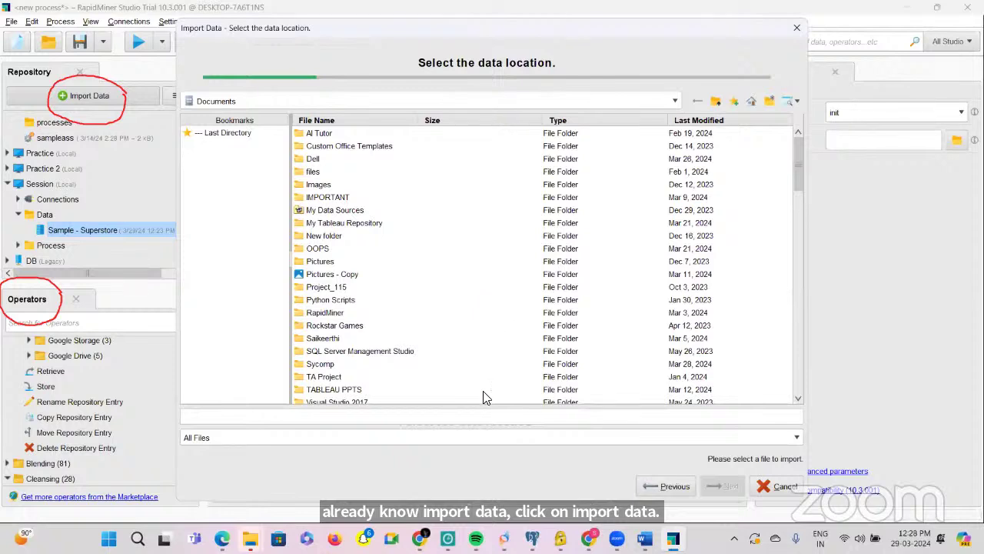
{"action": "left_click", "coordinate": [484, 437]}
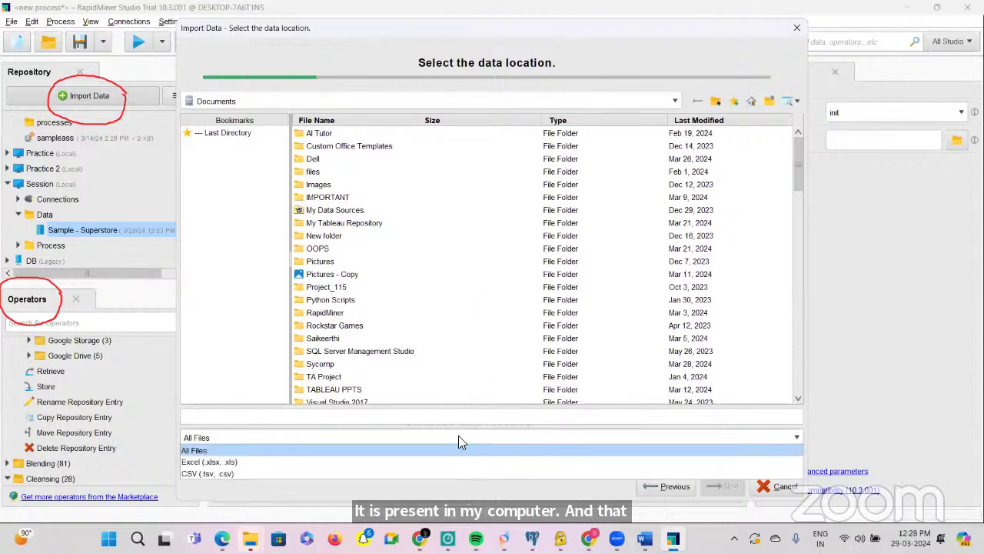
{"action": "left_click", "coordinate": [260, 474]}
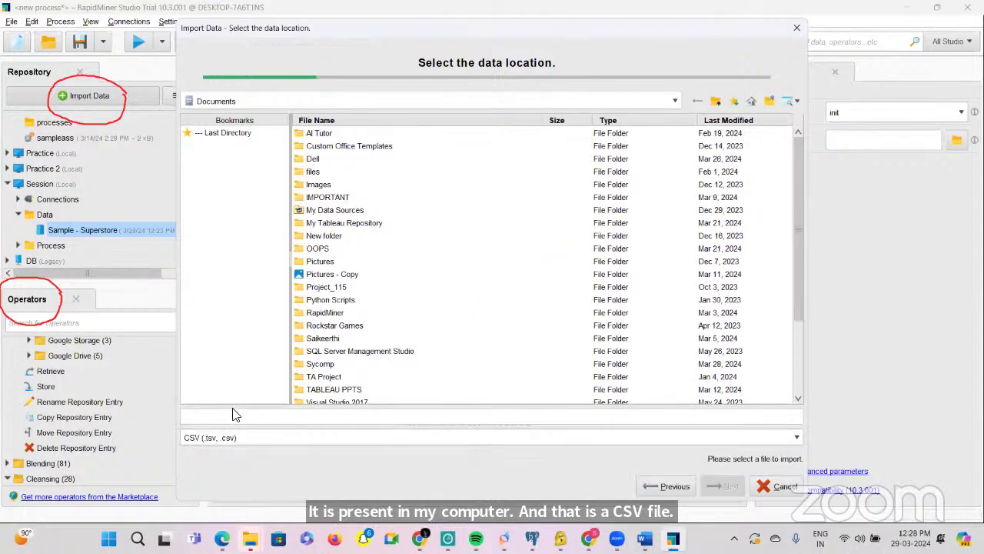
{"action": "scroll", "coordinate": [420, 296], "scroll_direction": "down", "scroll_amount": 3}
{"action": "scroll", "coordinate": [420, 297], "scroll_direction": "down", "scroll_amount": 1}
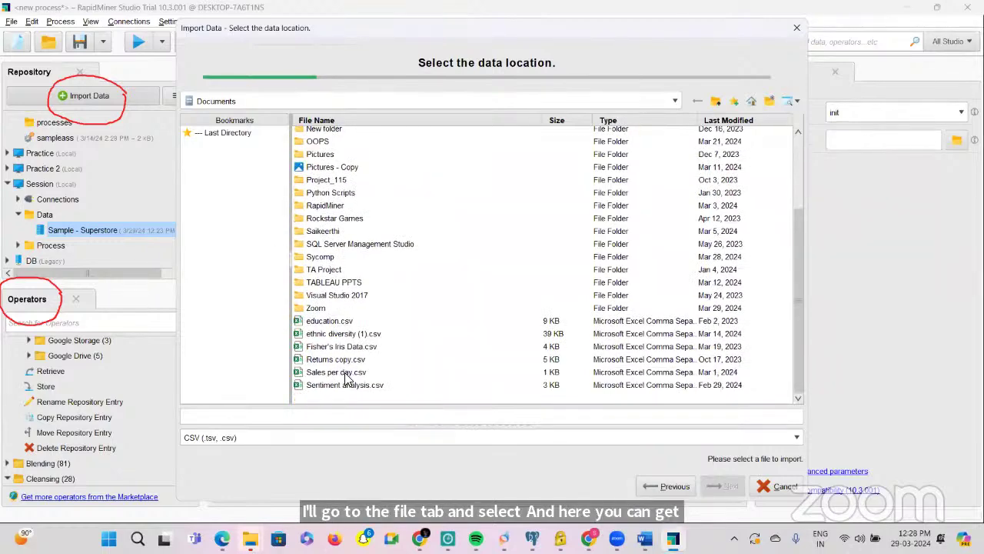
{"action": "left_click", "coordinate": [309, 336]}
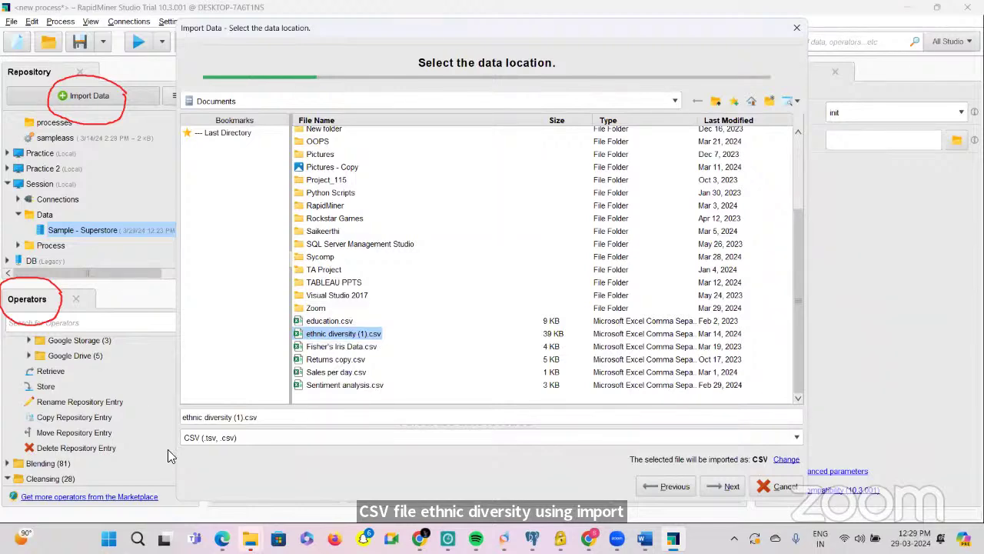
Step: Accept the default data and column formats, store ethnic diversity (1) in the Session repository's Data folder, and return to the Design view
{"action": "left_click", "coordinate": [725, 486]}
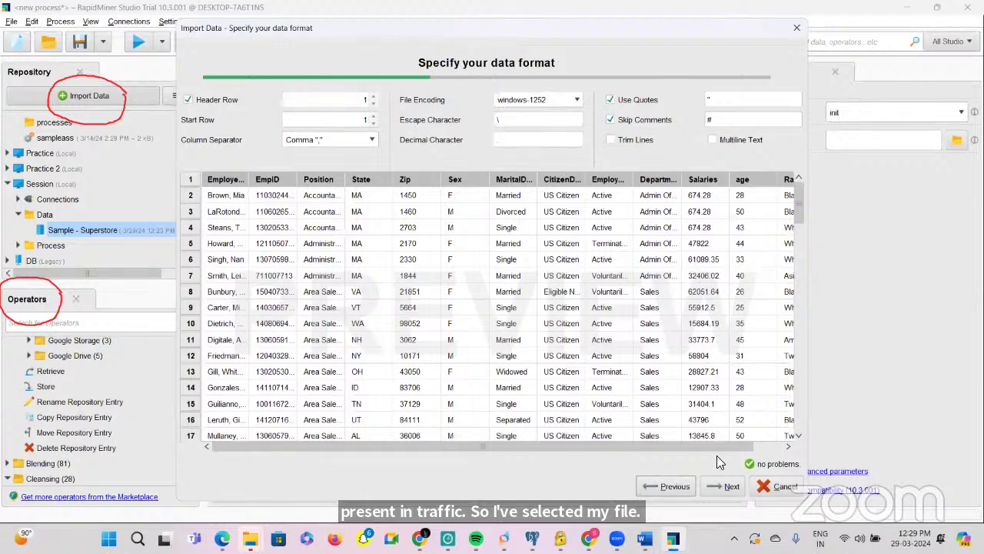
{"action": "left_click", "coordinate": [722, 486]}
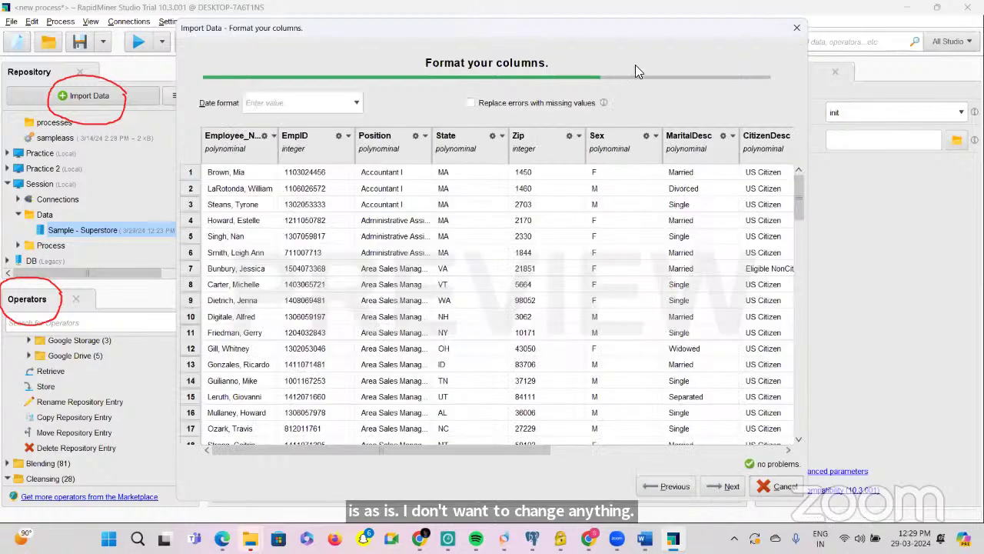
{"action": "left_click", "coordinate": [723, 486]}
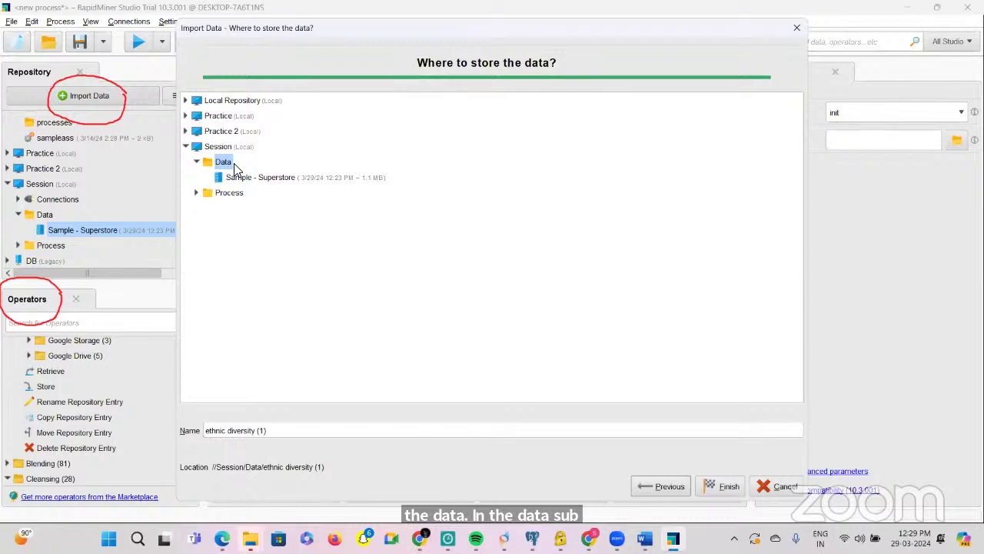
{"action": "left_click", "coordinate": [728, 487]}
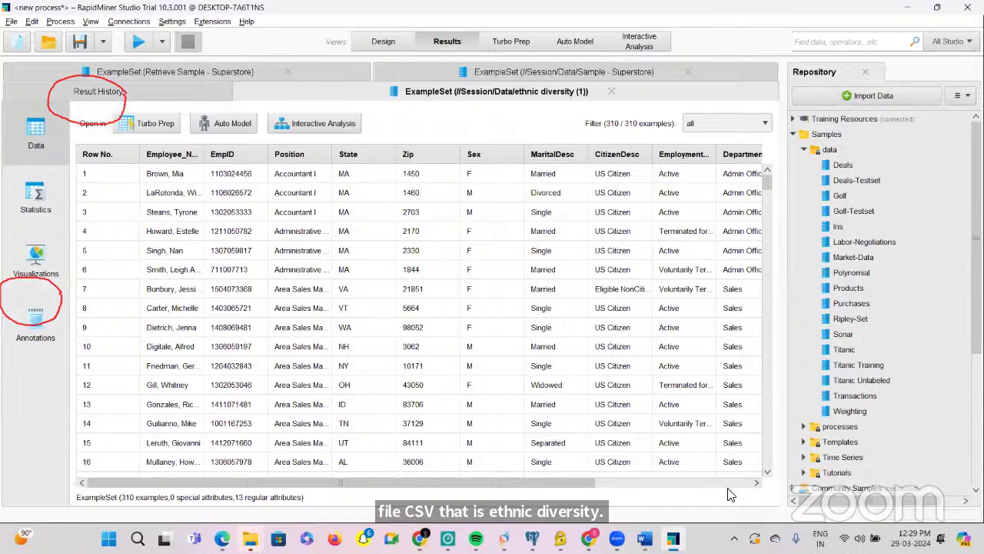
{"action": "left_click", "coordinate": [378, 45]}
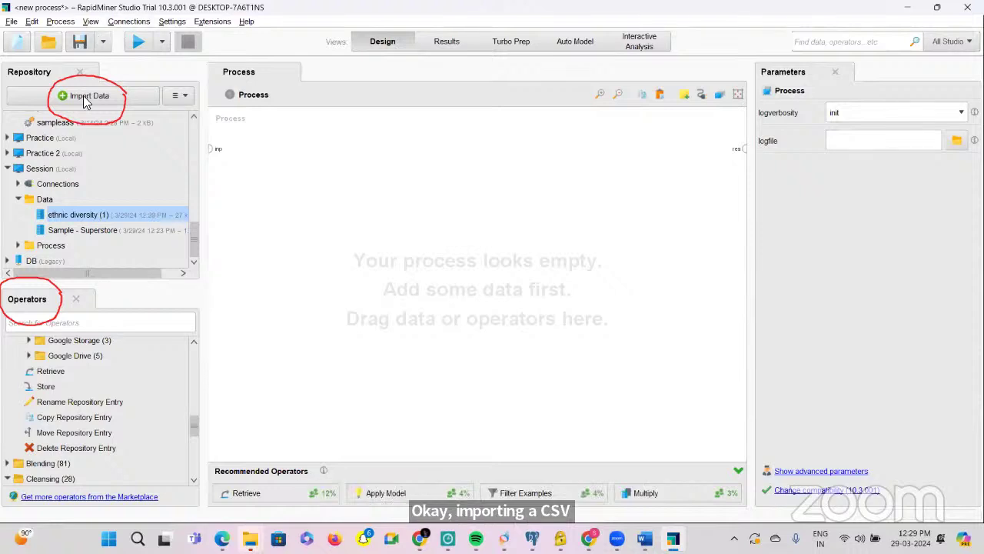
Step: Search the operators for "read cs" and place the Read CSV operator in the process
{"action": "left_click_drag", "start_coordinate": [97, 114], "coordinate": [60, 341]}
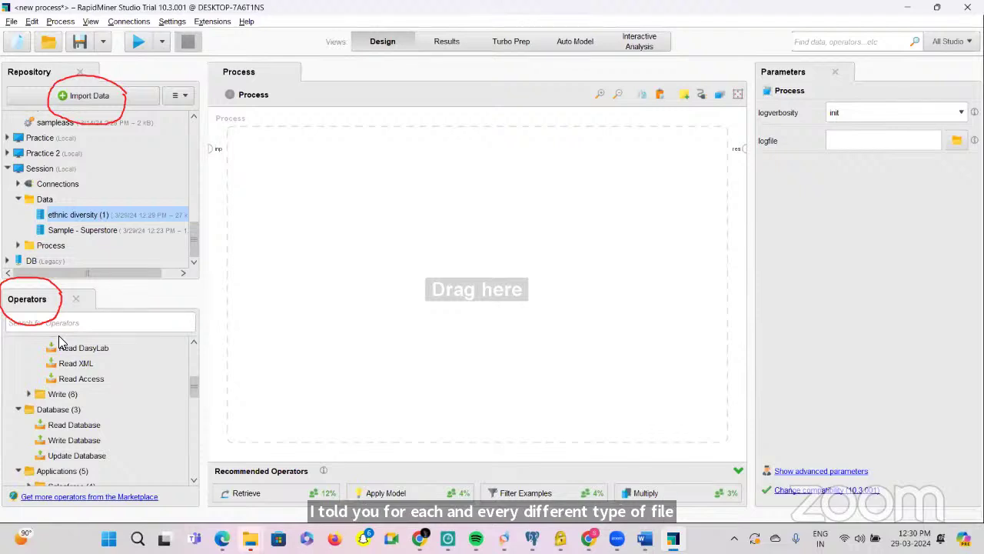
{"action": "scroll", "coordinate": [59, 361], "scroll_direction": "up", "scroll_amount": 4}
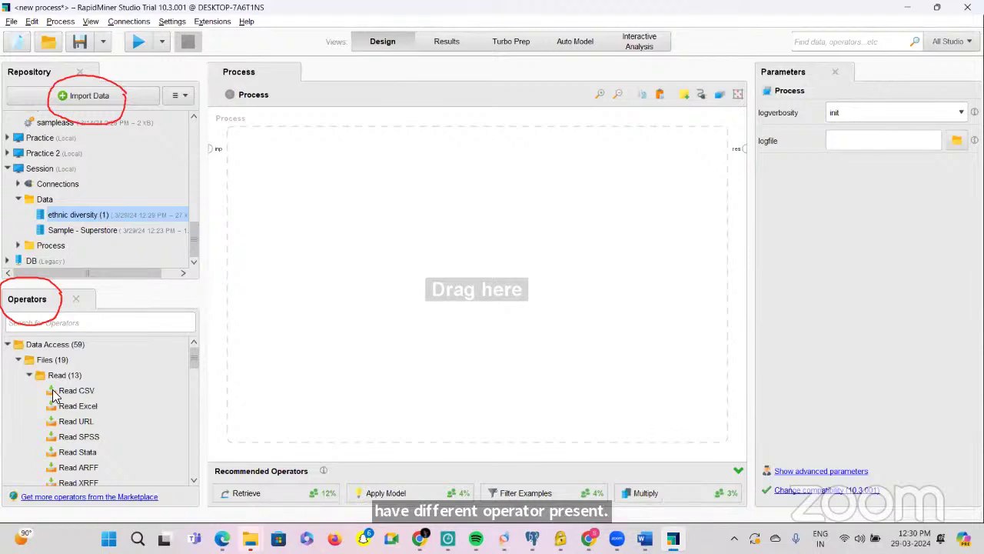
{"action": "left_click", "coordinate": [40, 323]}
{"action": "type", "text": "read cs"}
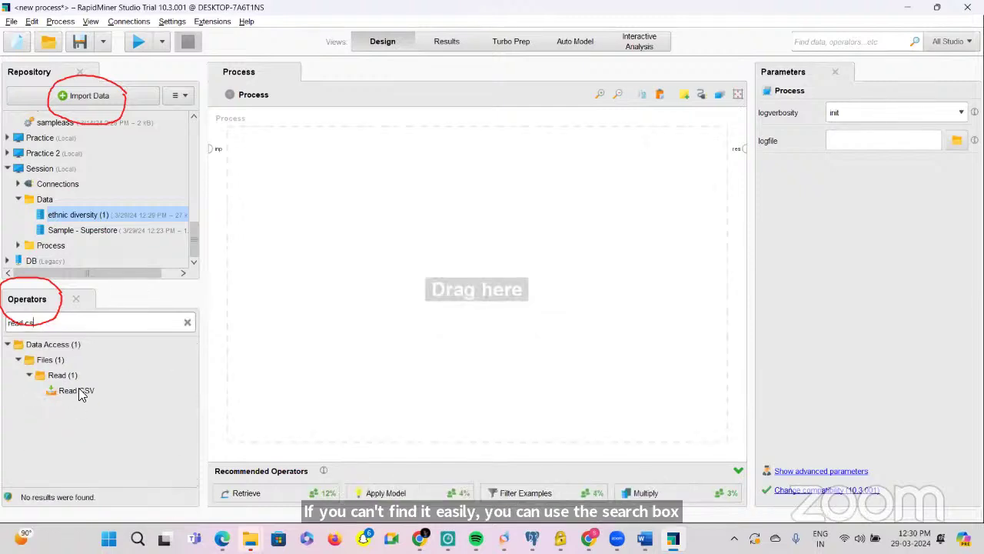
{"action": "left_click_drag", "start_coordinate": [68, 390], "coordinate": [359, 191]}
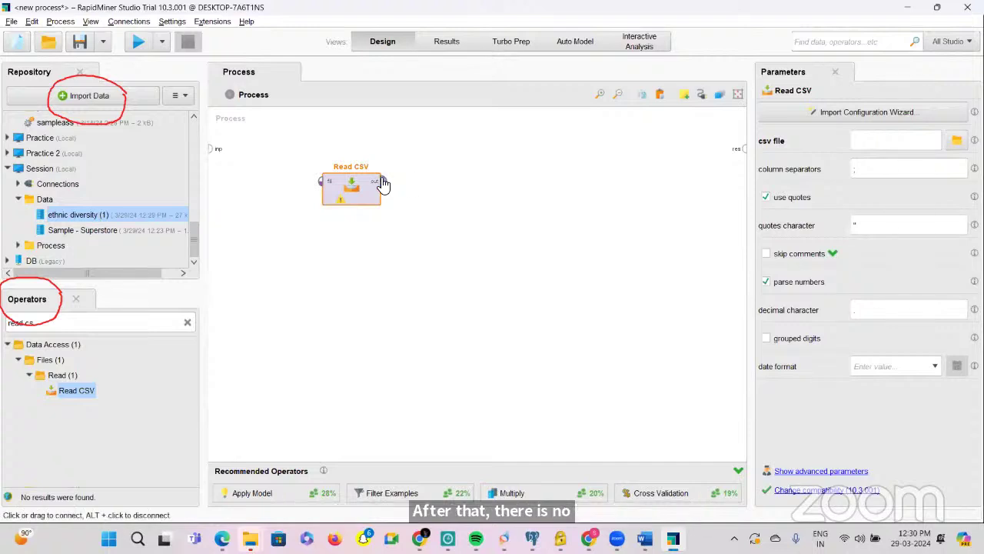
Step: Connect the Read CSV output to the process result port and try to run the process
{"action": "left_click", "coordinate": [380, 183]}
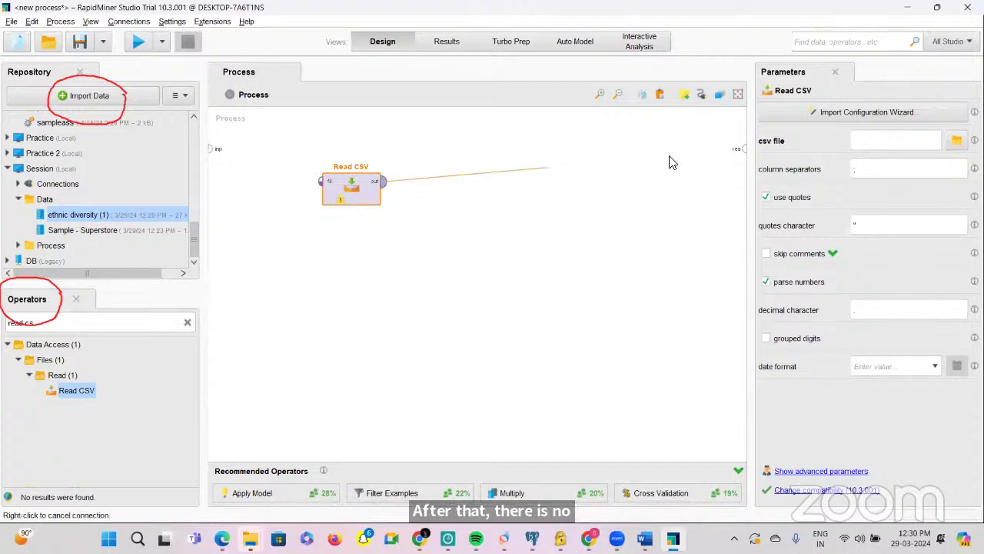
{"action": "left_click", "coordinate": [742, 151]}
{"action": "left_click", "coordinate": [131, 38]}
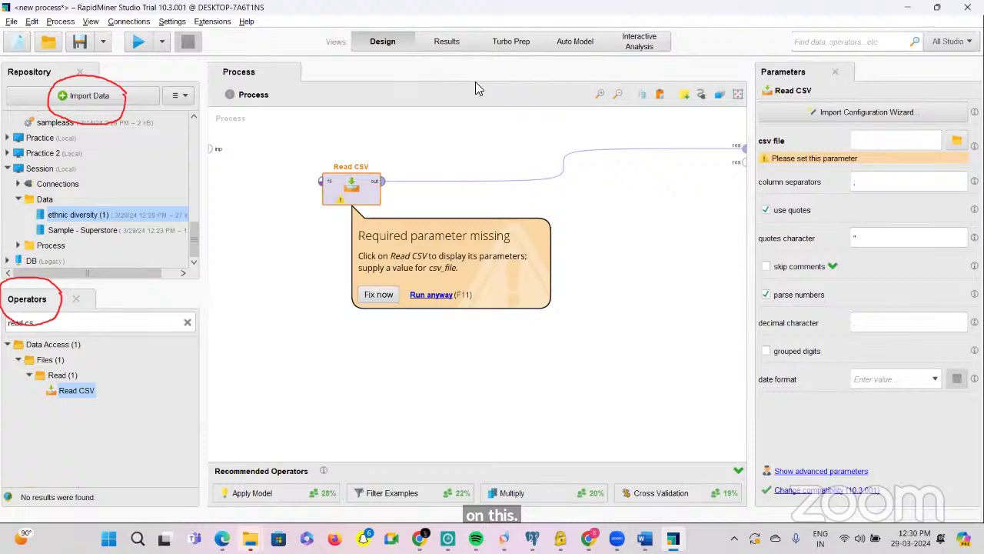
Step: Configure Read CSV to load Sales per day.csv from Documents, accepting the default data format and column settings
{"action": "double_click", "coordinate": [353, 190]}
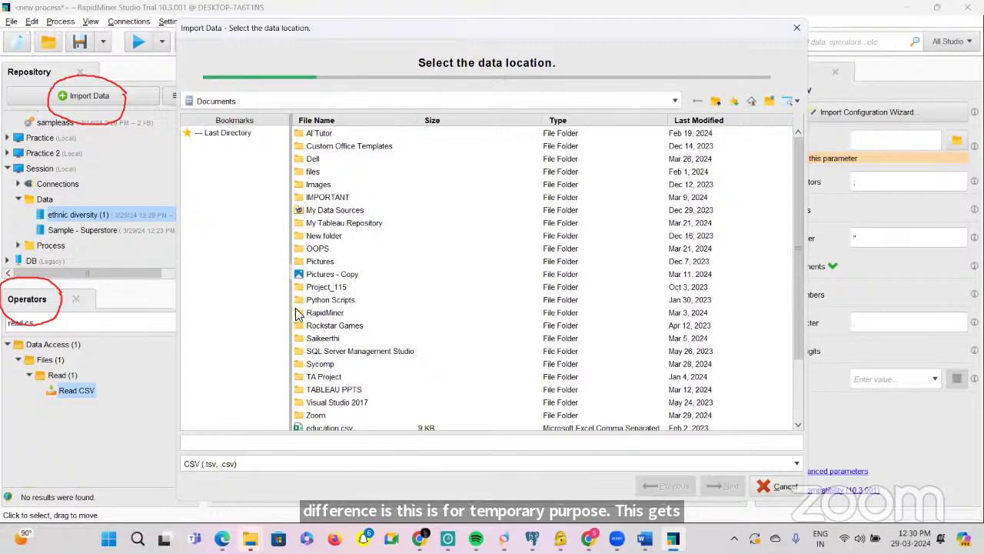
{"action": "scroll", "coordinate": [356, 333], "scroll_direction": "down", "scroll_amount": 2}
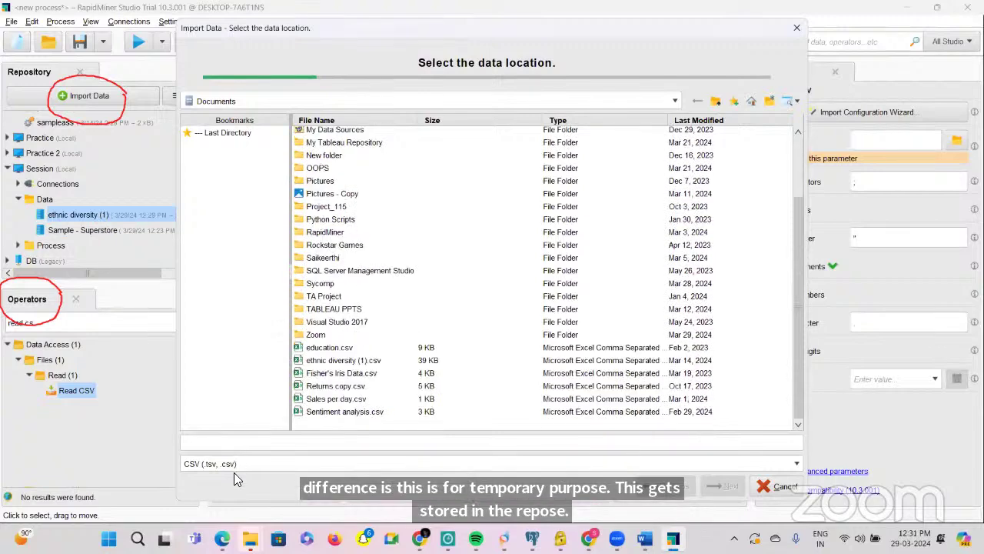
{"action": "left_click", "coordinate": [326, 361]}
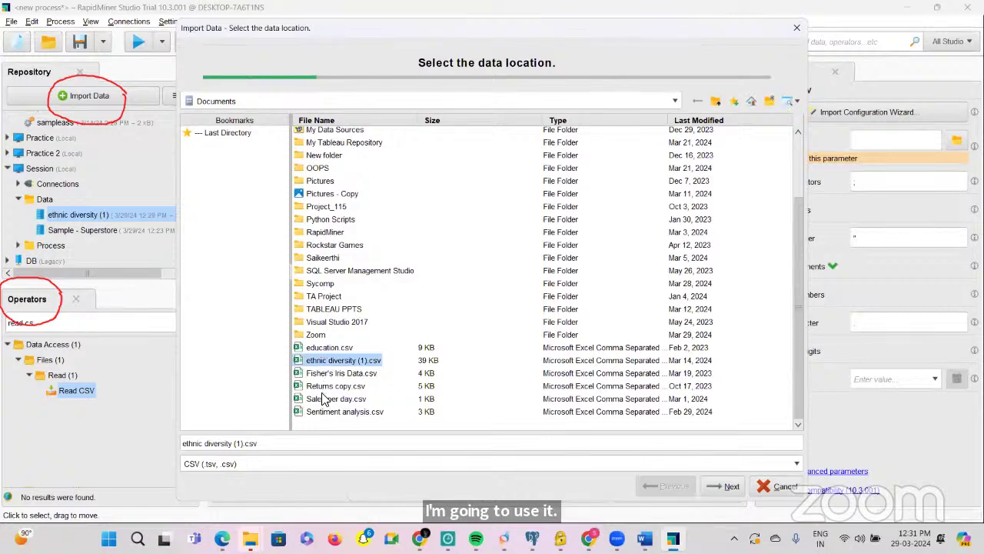
{"action": "left_click", "coordinate": [323, 399]}
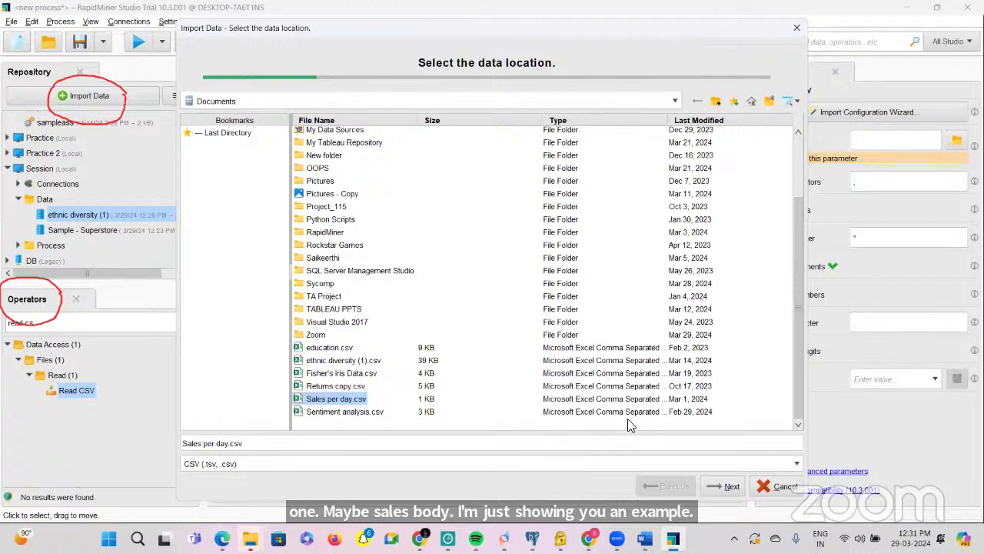
{"action": "left_click", "coordinate": [726, 492]}
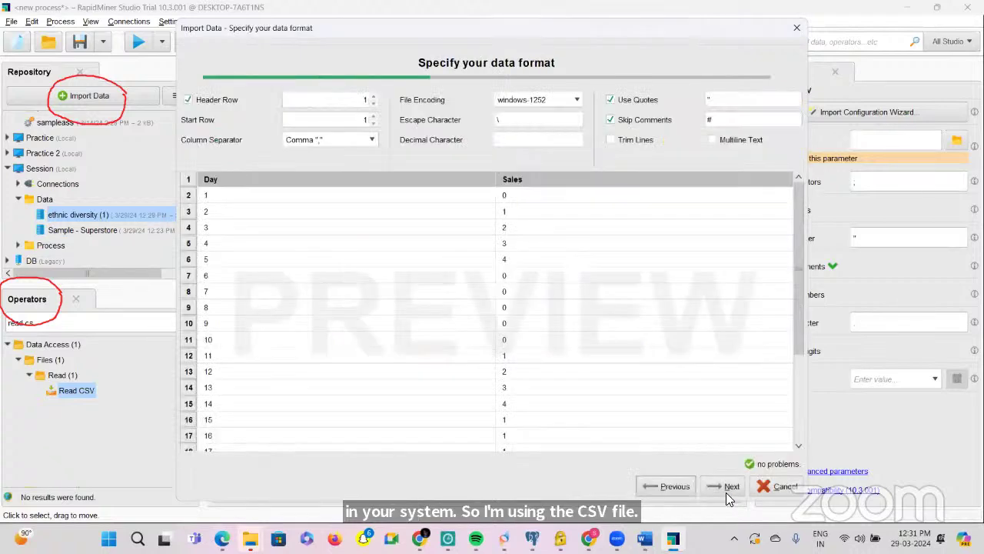
{"action": "left_click", "coordinate": [726, 486]}
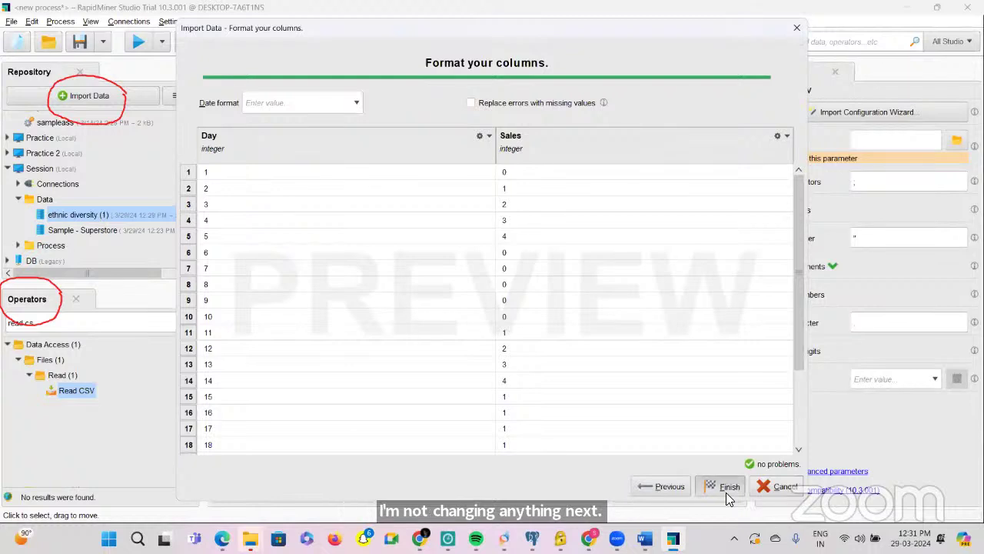
{"action": "left_click", "coordinate": [727, 496]}
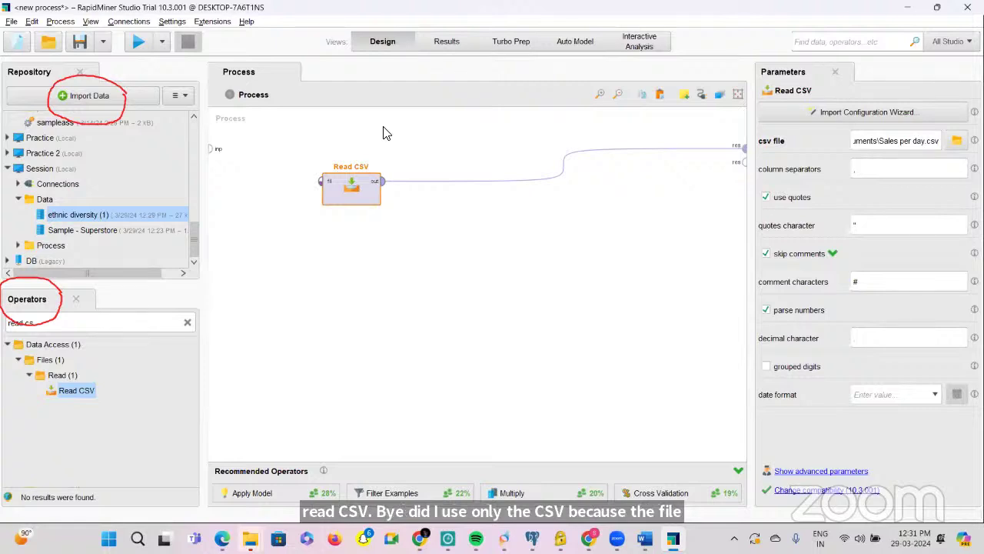
Step: Search the operators for "read ex"
{"action": "left_click", "coordinate": [68, 321]}
{"action": "type", "text": "re"}
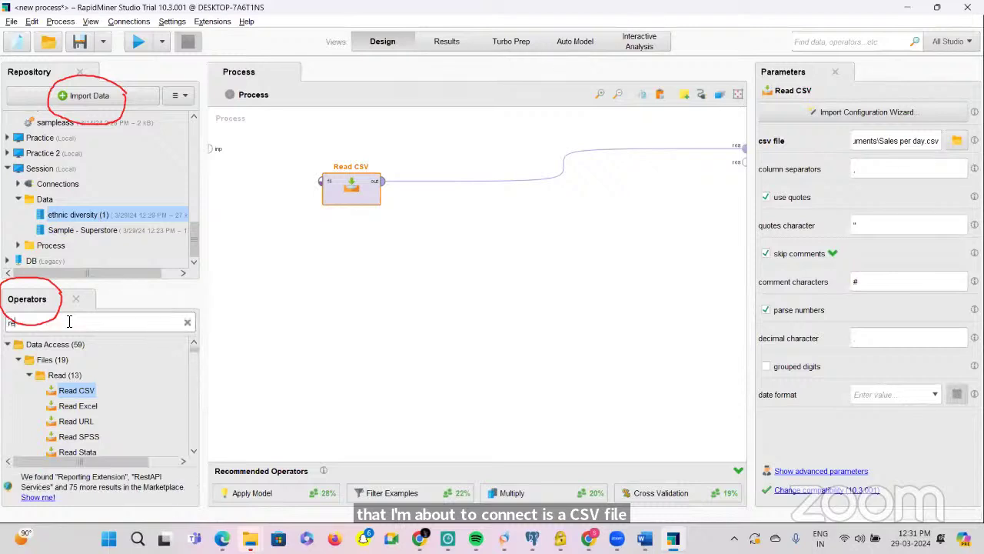
{"action": "type", "text": "ad ex"}
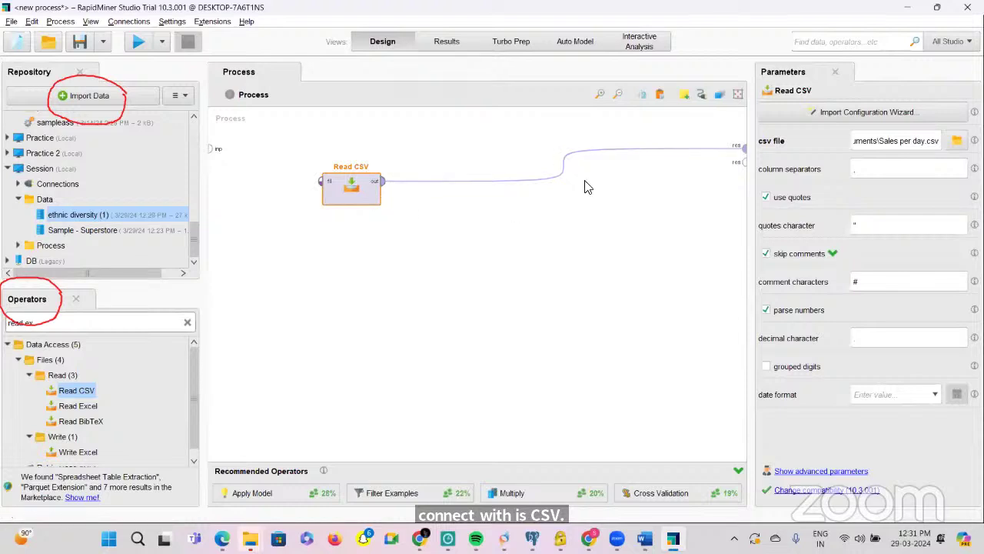
Step: Run the Read CSV process to output the sales data, and return to the Design view
{"action": "left_click", "coordinate": [477, 180]}
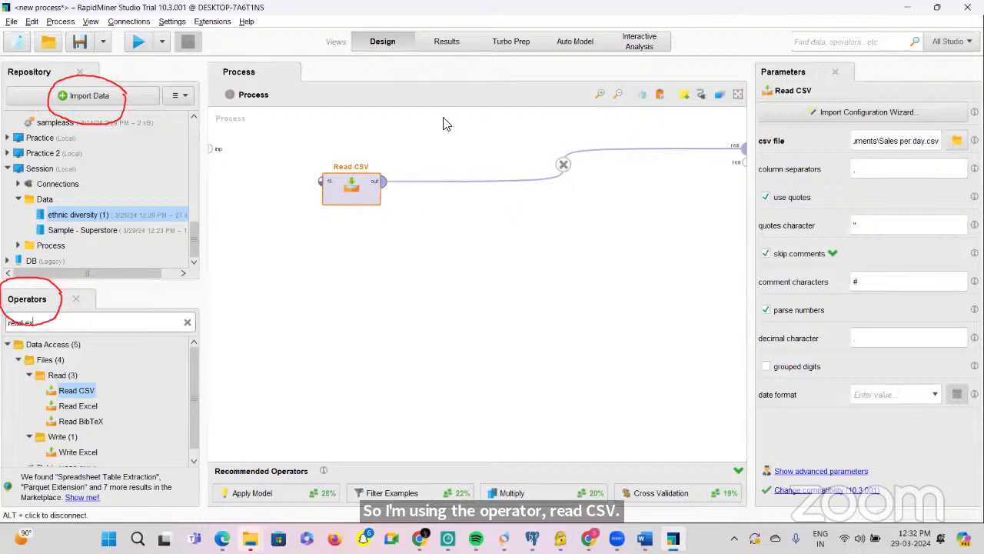
{"action": "left_click", "coordinate": [135, 51]}
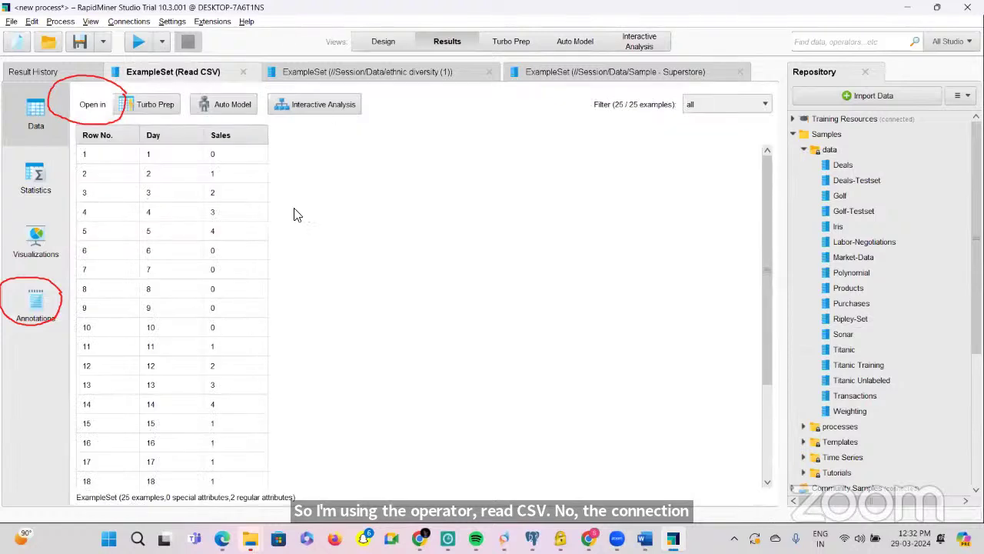
{"action": "key", "text": "F8"}
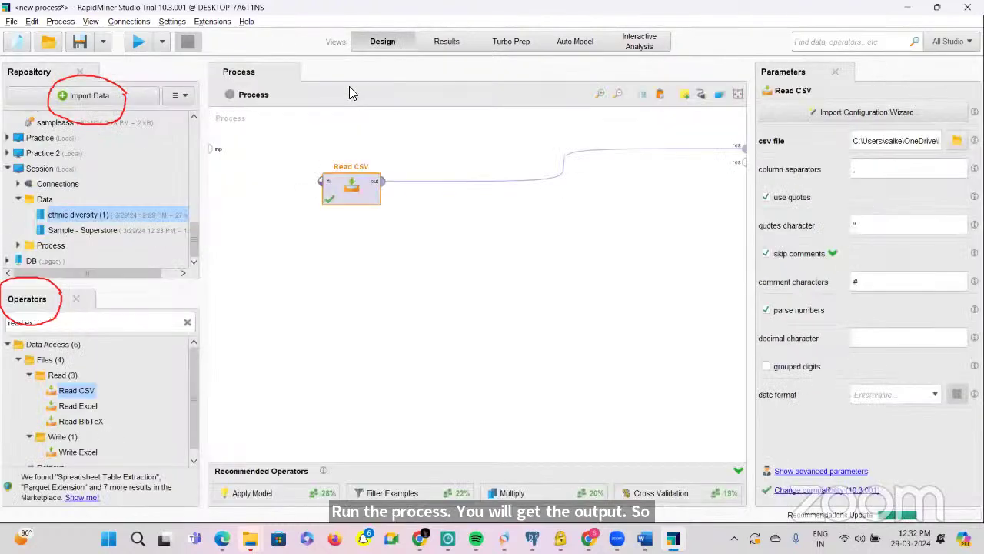
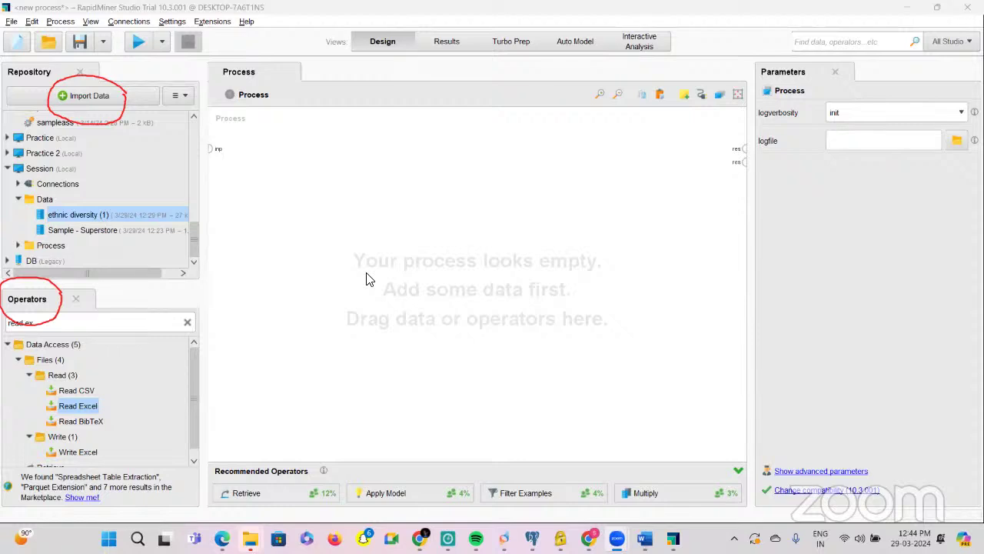
Step: Add a Read CSV operator and configure it to load ethnic diversity (1).csv from Documents, accepting the default data format and column settings
{"action": "left_click_drag", "start_coordinate": [90, 405], "coordinate": [239, 257]}
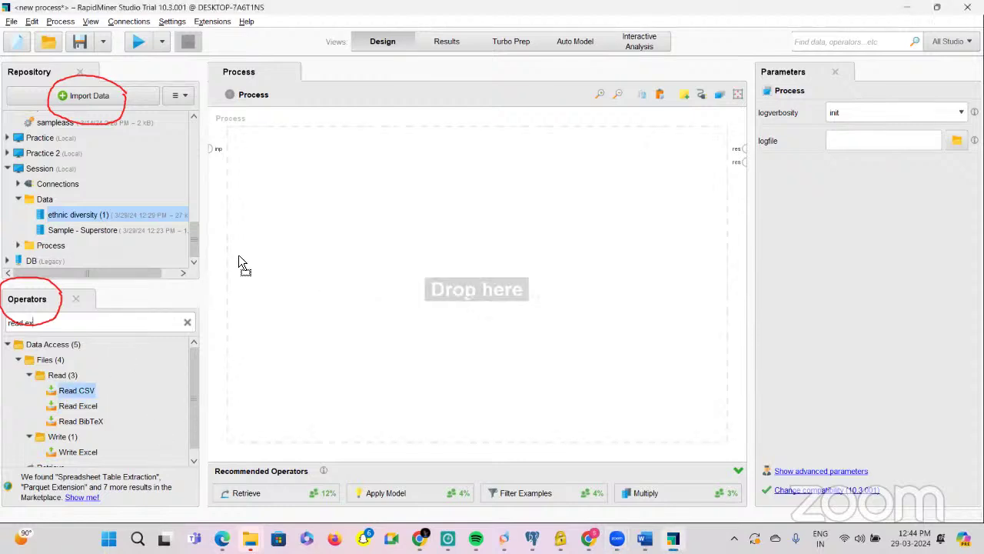
{"action": "left_click_drag", "start_coordinate": [329, 214], "coordinate": [330, 217]}
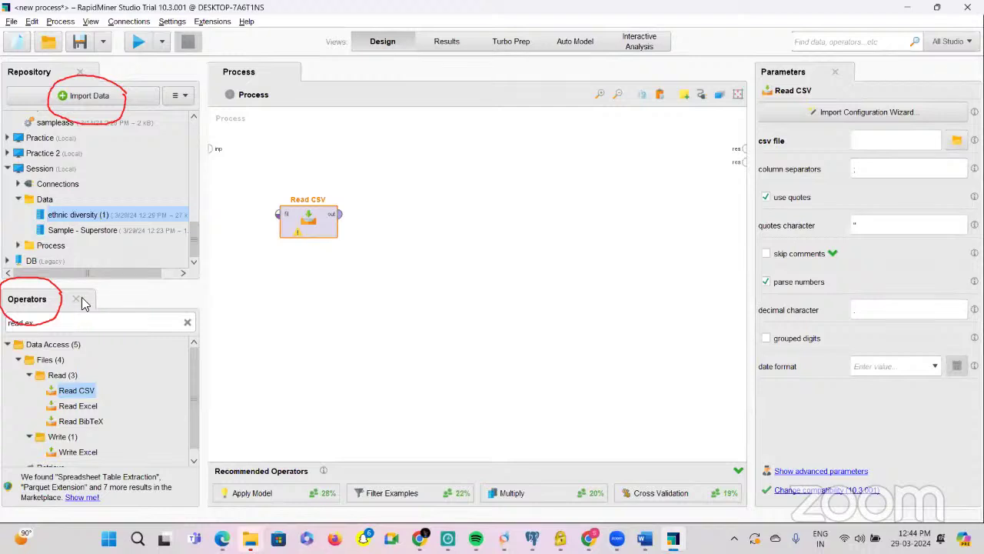
{"action": "double_click", "coordinate": [305, 227]}
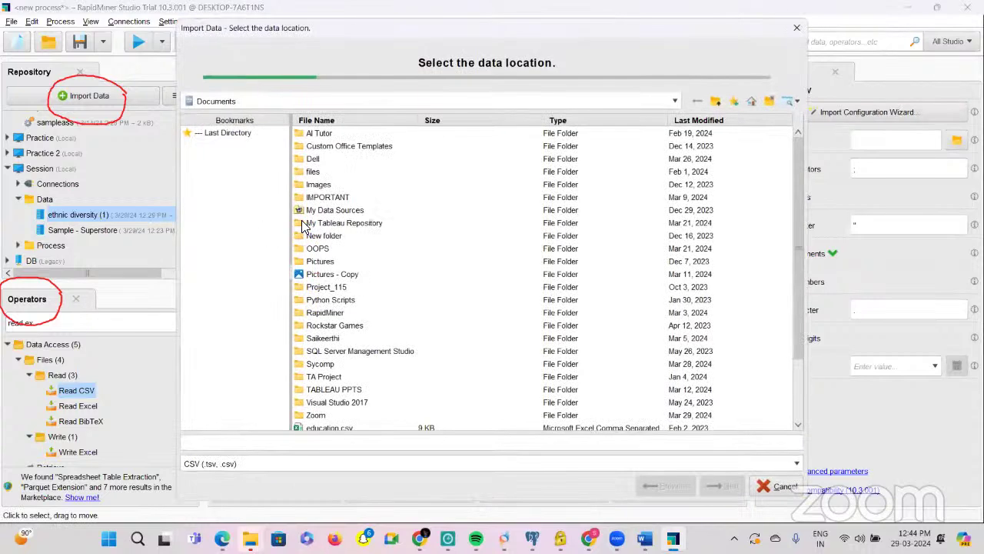
{"action": "scroll", "coordinate": [358, 277], "scroll_direction": "down", "scroll_amount": 3}
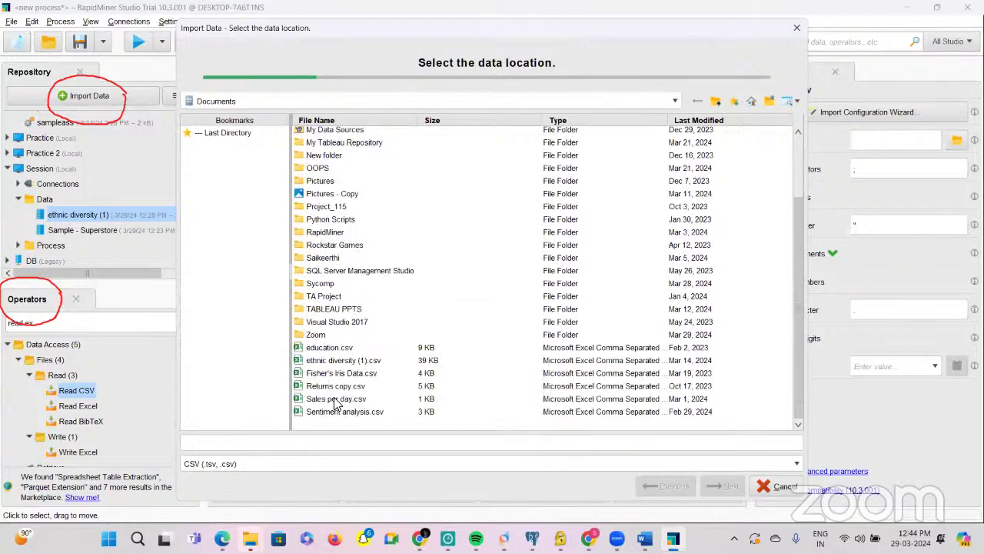
{"action": "left_click", "coordinate": [315, 362]}
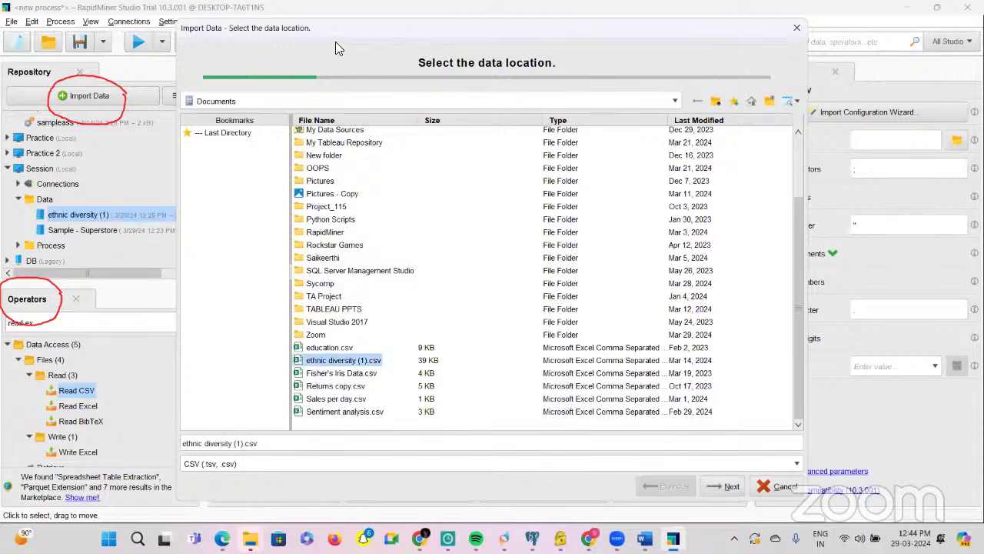
{"action": "left_click", "coordinate": [727, 488]}
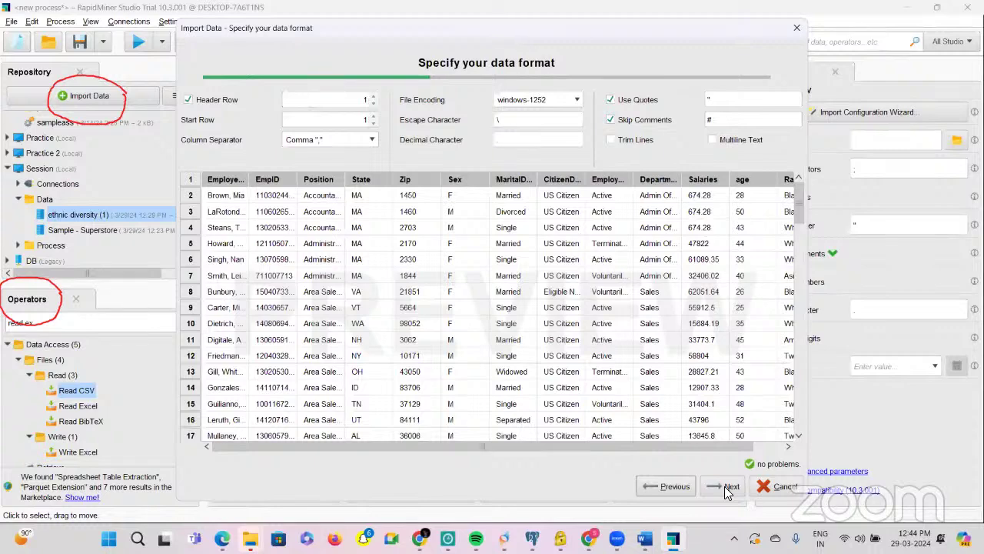
{"action": "left_click", "coordinate": [727, 488]}
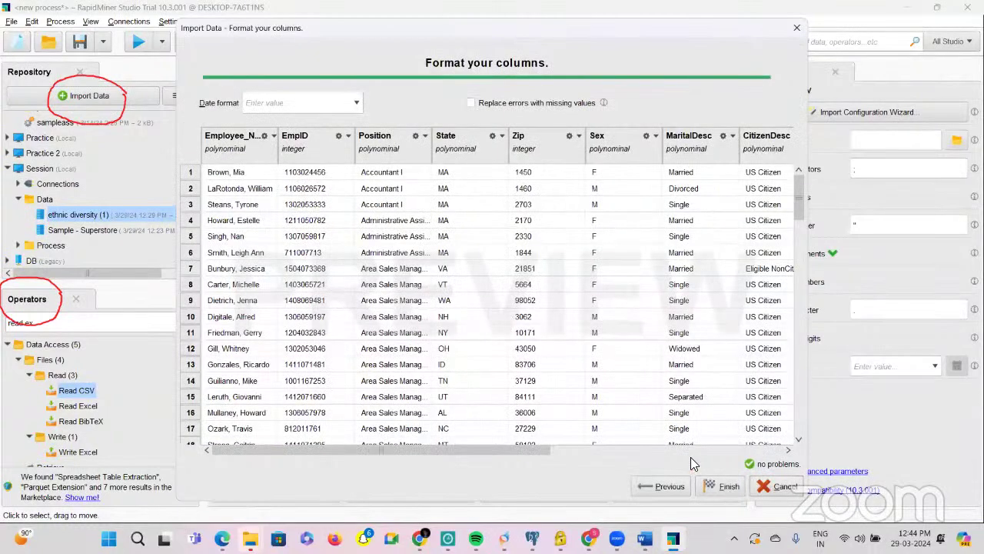
{"action": "left_click", "coordinate": [726, 487]}
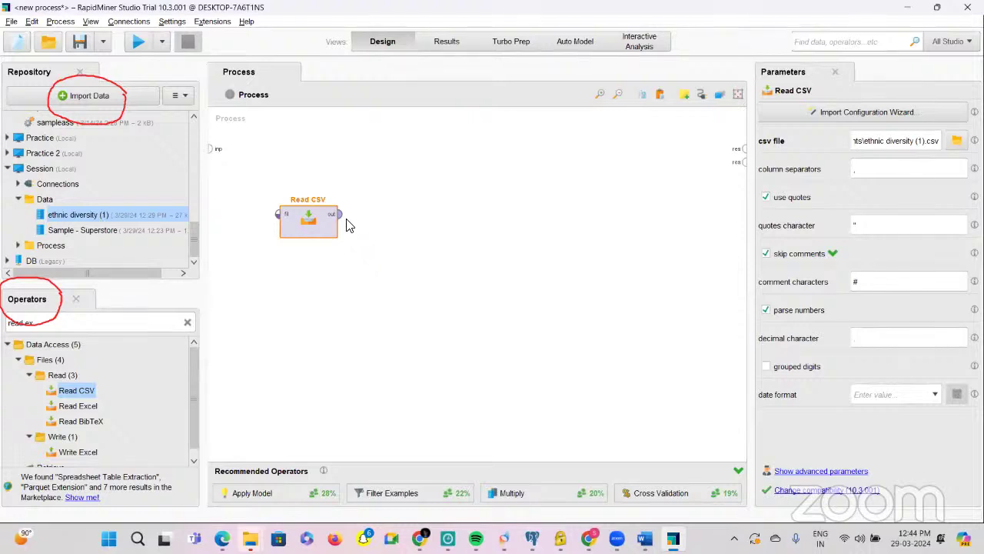
Step: Connect the Read CSV output to the first result port, and run the process before returning to the Design view
{"action": "left_click", "coordinate": [340, 215]}
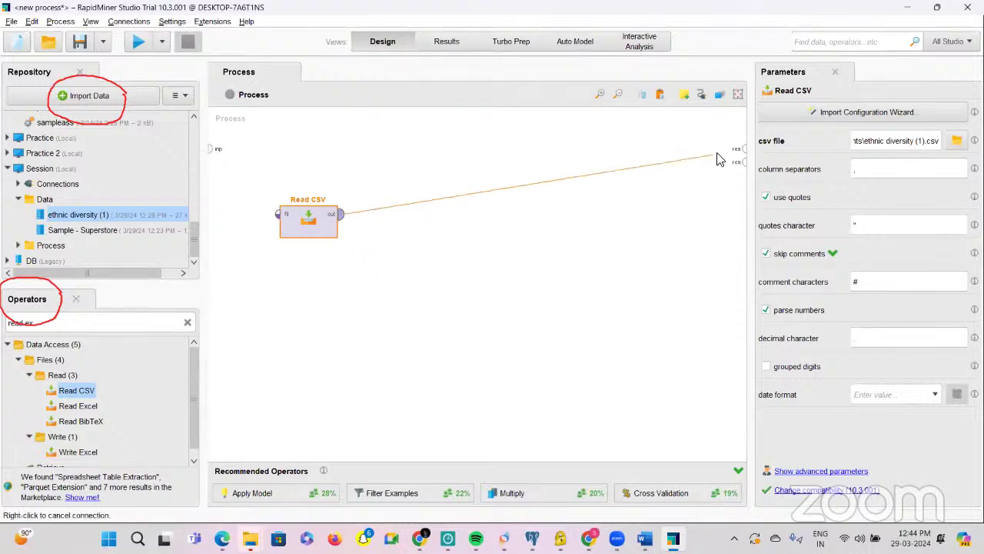
{"action": "left_click", "coordinate": [749, 150]}
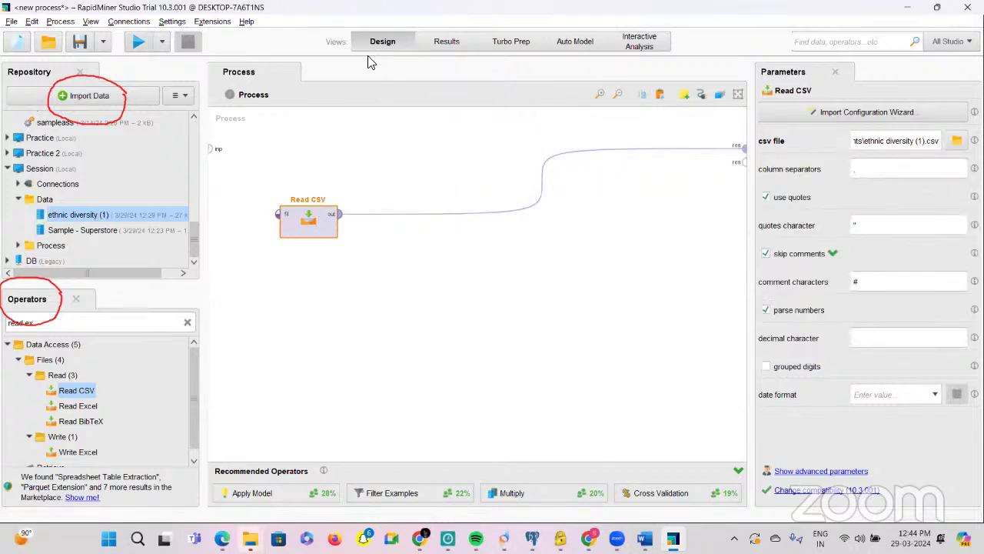
{"action": "key", "text": "F11"}
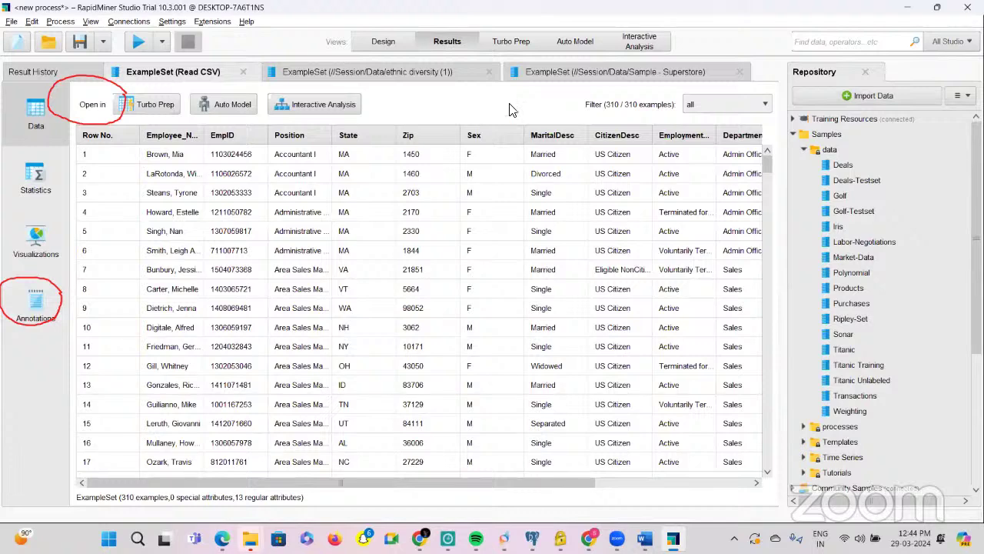
{"action": "left_click", "coordinate": [383, 42]}
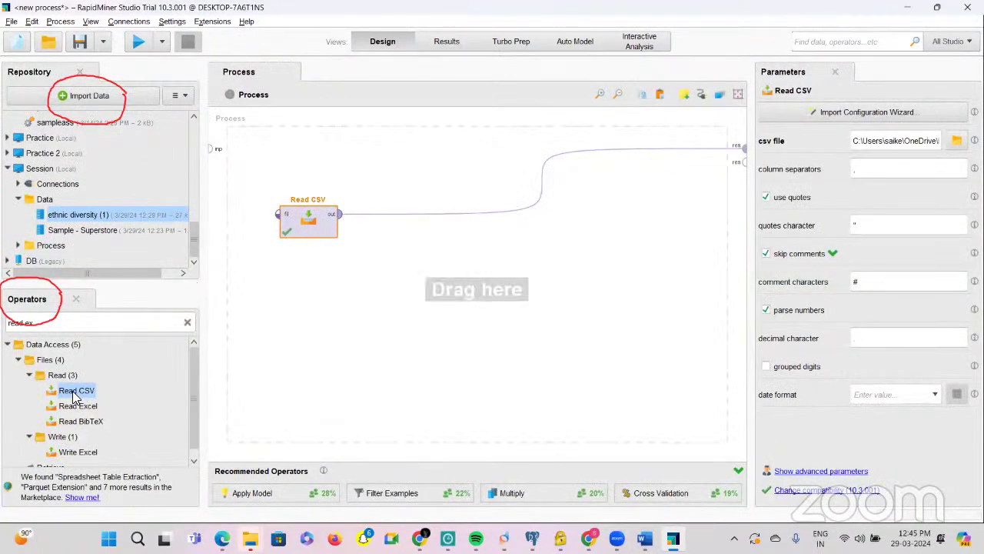
Step: Add a second Read CSV operator below the first and load education.csv from Documents with the default format and column settings
{"action": "left_click_drag", "start_coordinate": [75, 395], "coordinate": [445, 336]}
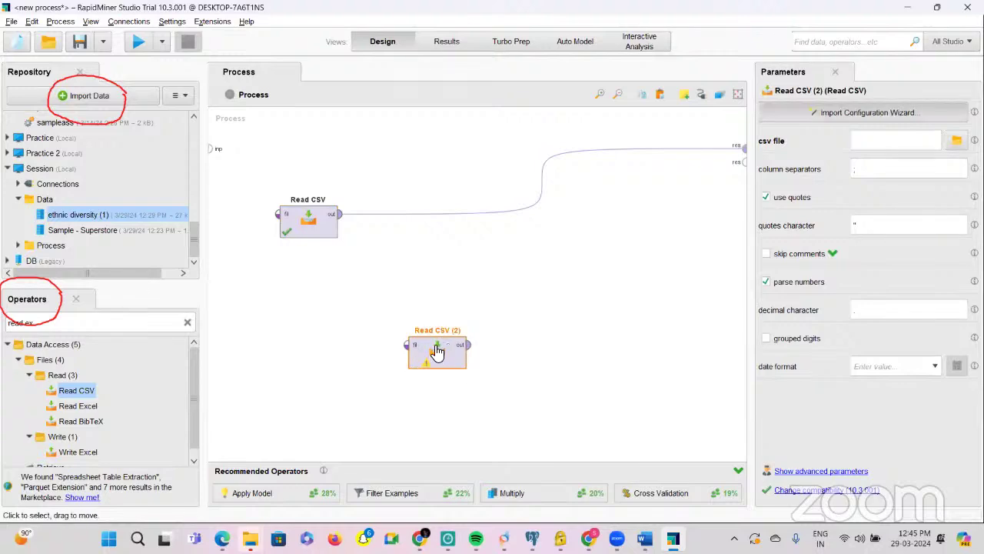
{"action": "double_click", "coordinate": [436, 351]}
{"action": "scroll", "coordinate": [344, 321], "scroll_direction": "down", "scroll_amount": 3}
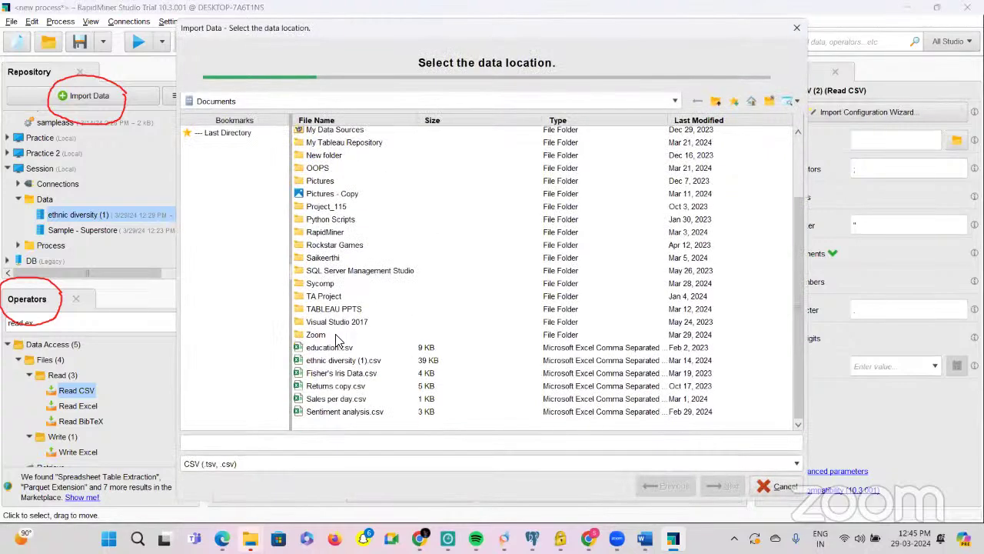
{"action": "left_click", "coordinate": [336, 350]}
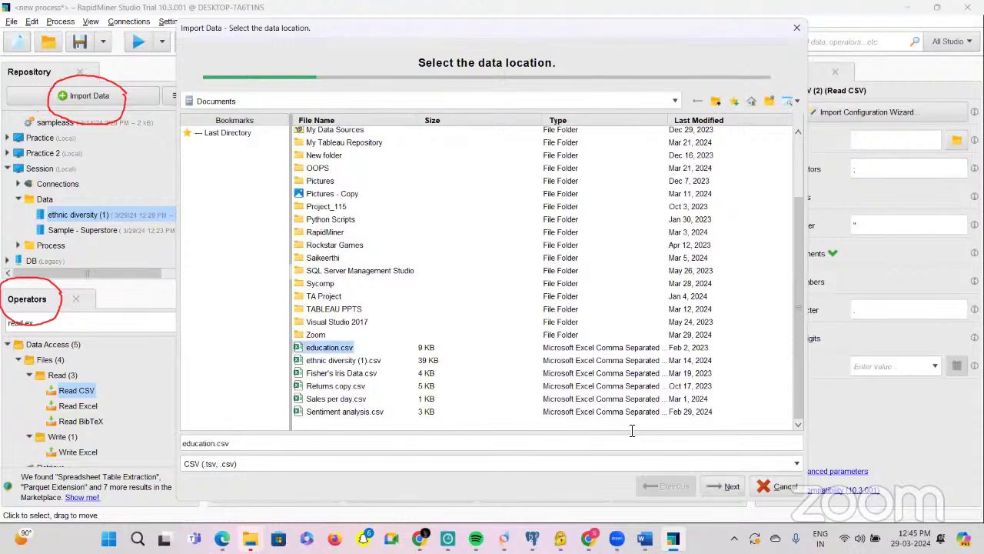
{"action": "left_click", "coordinate": [715, 488]}
{"action": "left_click", "coordinate": [715, 487]}
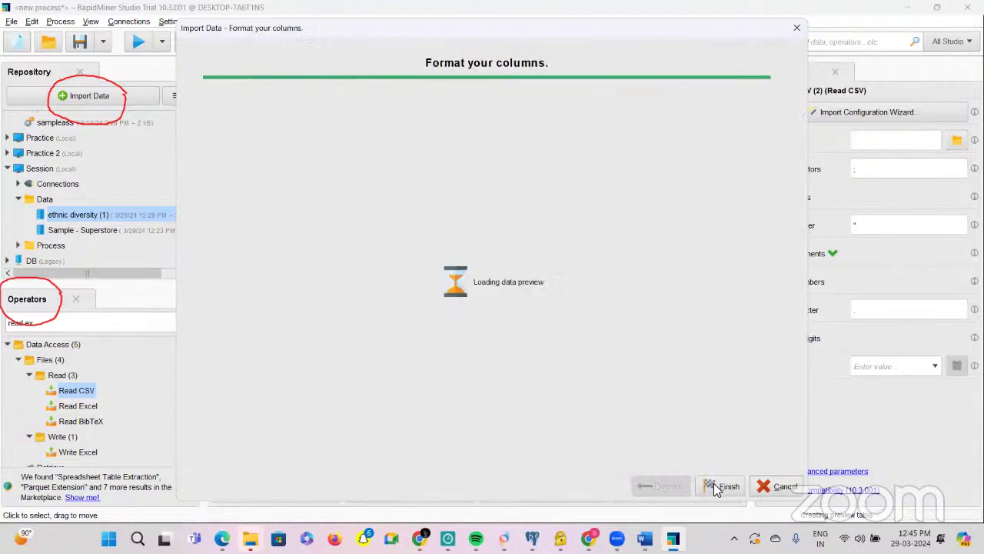
{"action": "left_click", "coordinate": [715, 488]}
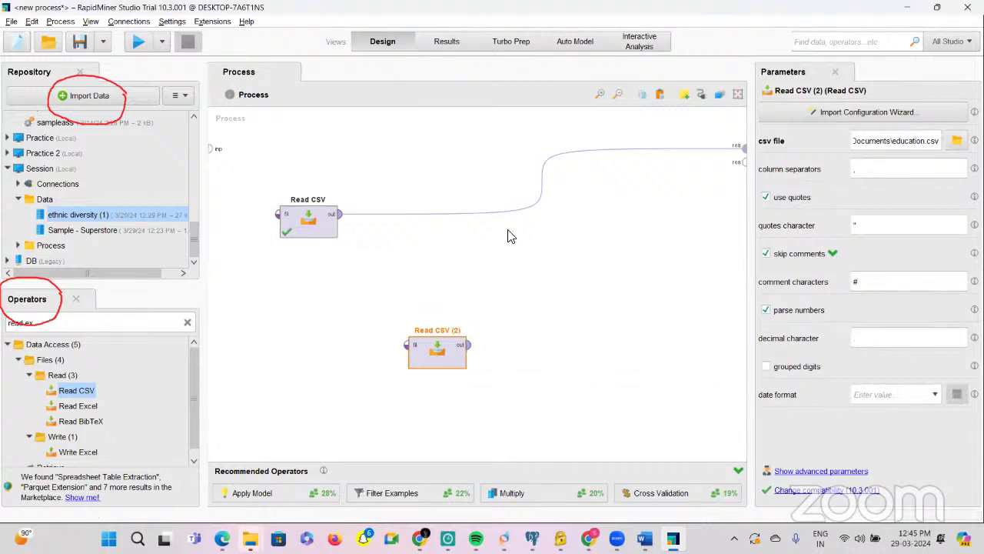
Step: Connect the second Read CSV operator's output to the second result port and run the process
{"action": "left_click", "coordinate": [471, 347]}
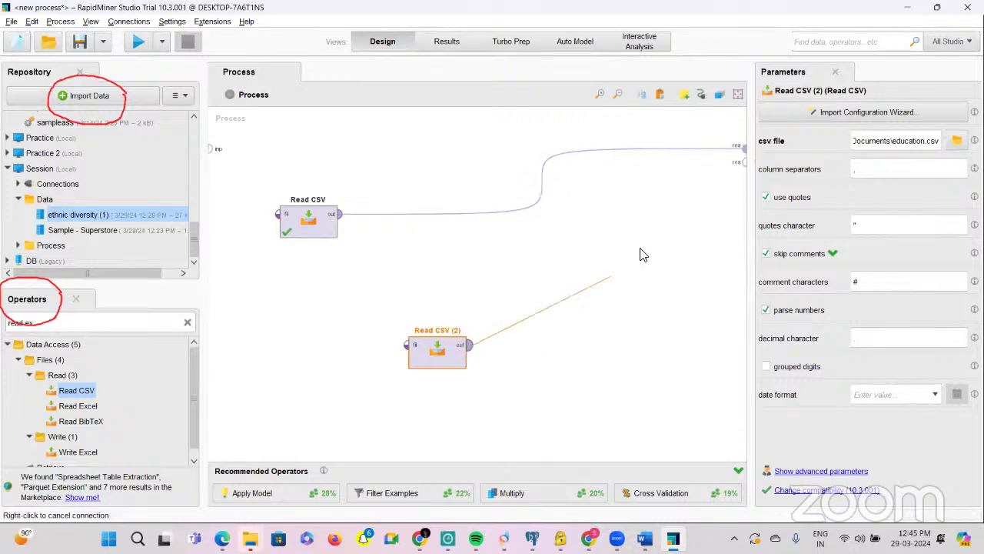
{"action": "left_click", "coordinate": [745, 164]}
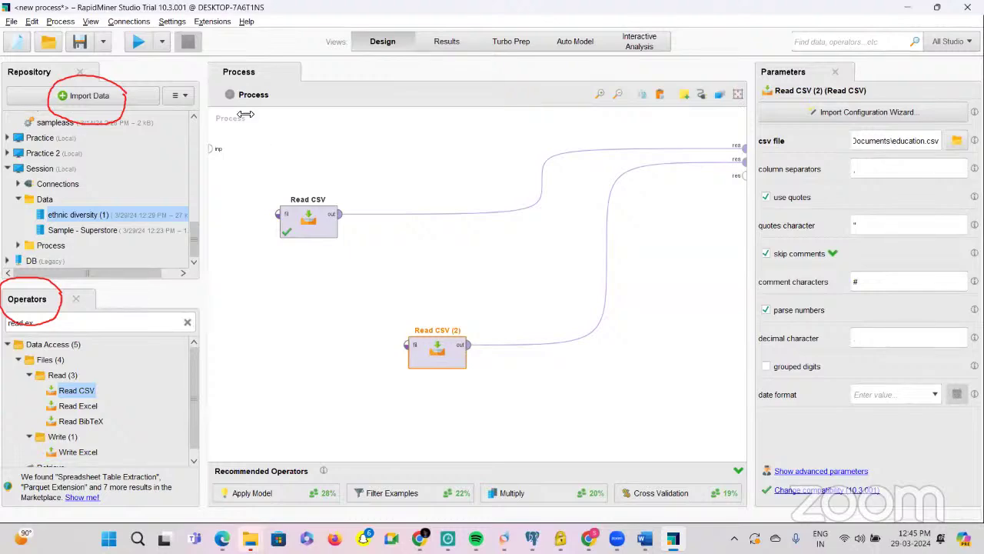
{"action": "left_click", "coordinate": [139, 42]}
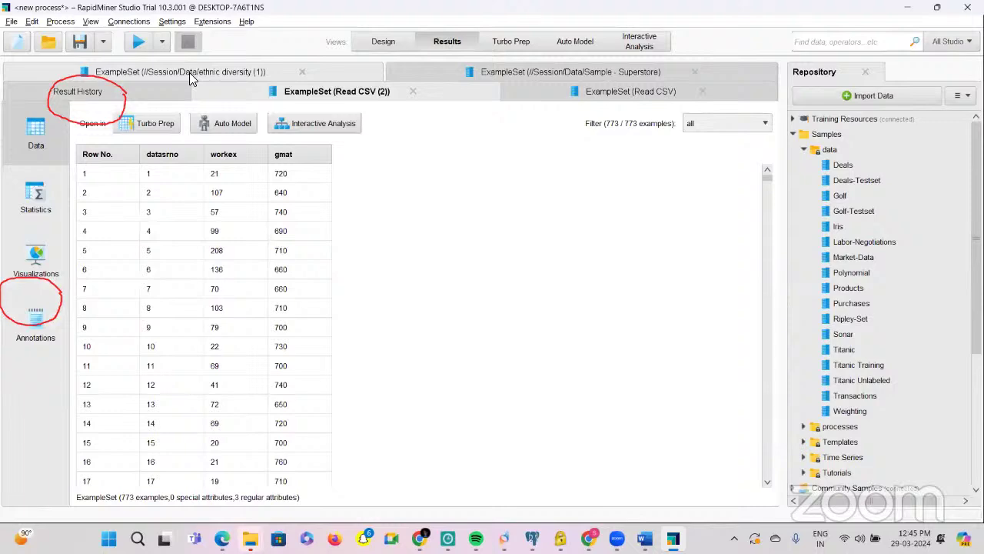
Step: Compare the result tables of both Read CSV operators with the ethnic diversity (1) and Sample - Superstore tables from the Session repository
{"action": "left_click", "coordinate": [189, 73]}
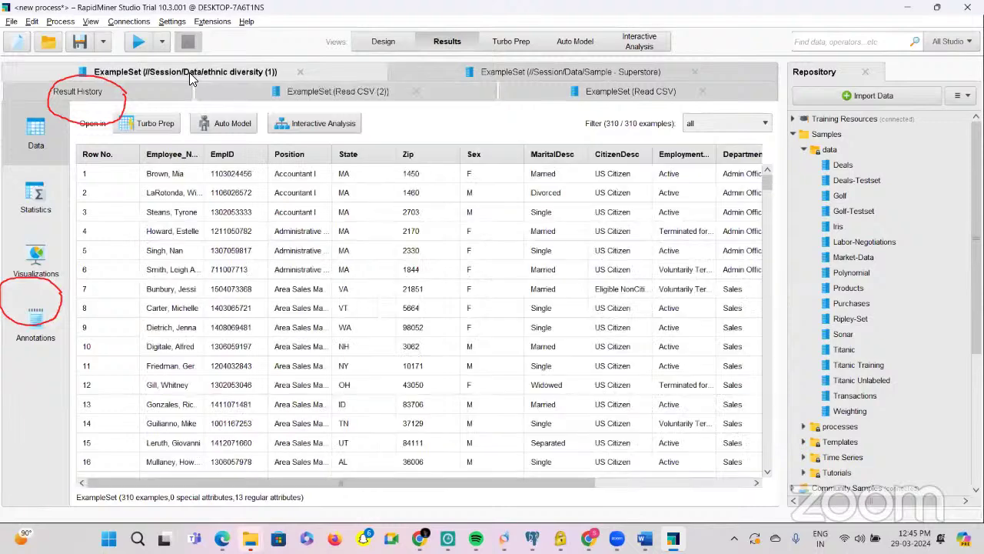
{"action": "left_click", "coordinate": [398, 98]}
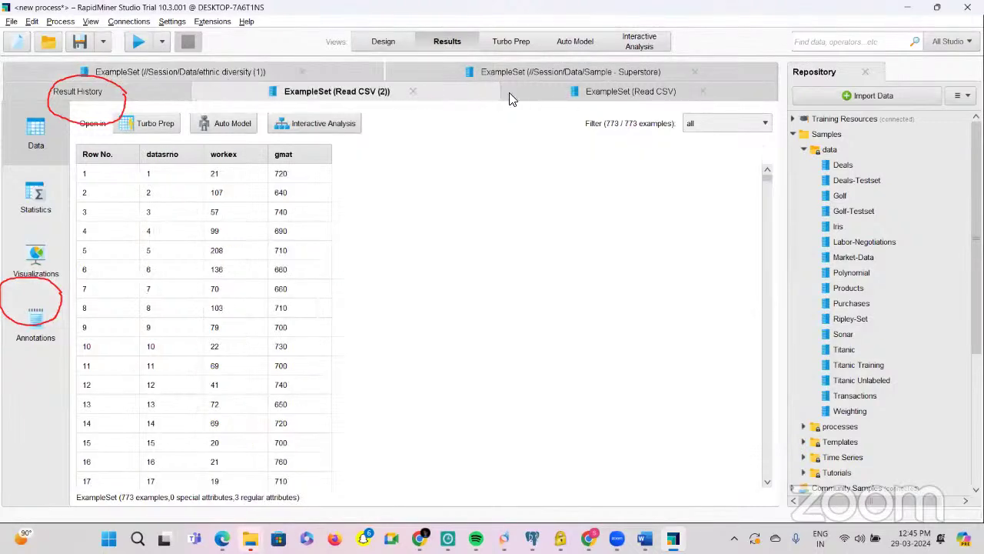
{"action": "left_click", "coordinate": [586, 80]}
{"action": "left_click", "coordinate": [593, 96]}
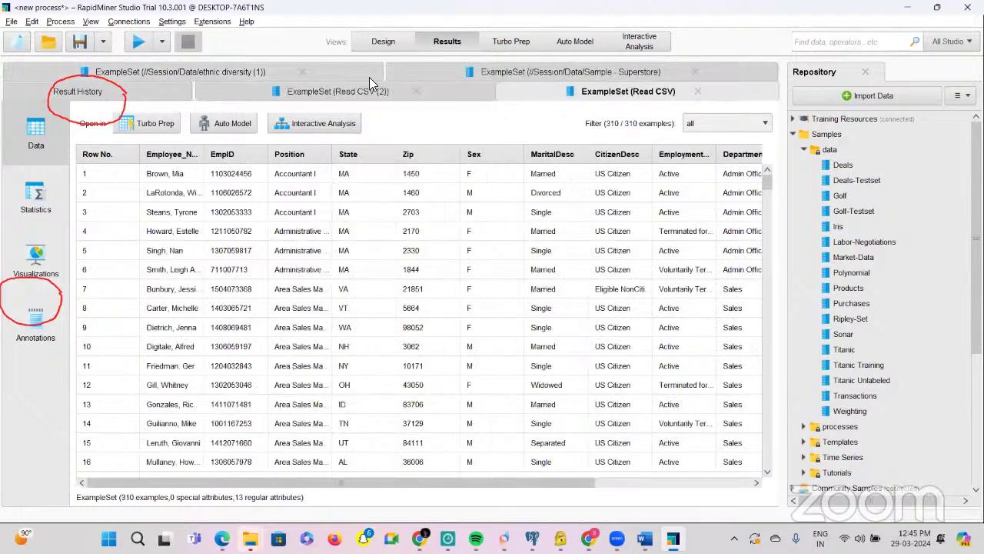
{"action": "left_click", "coordinate": [373, 93]}
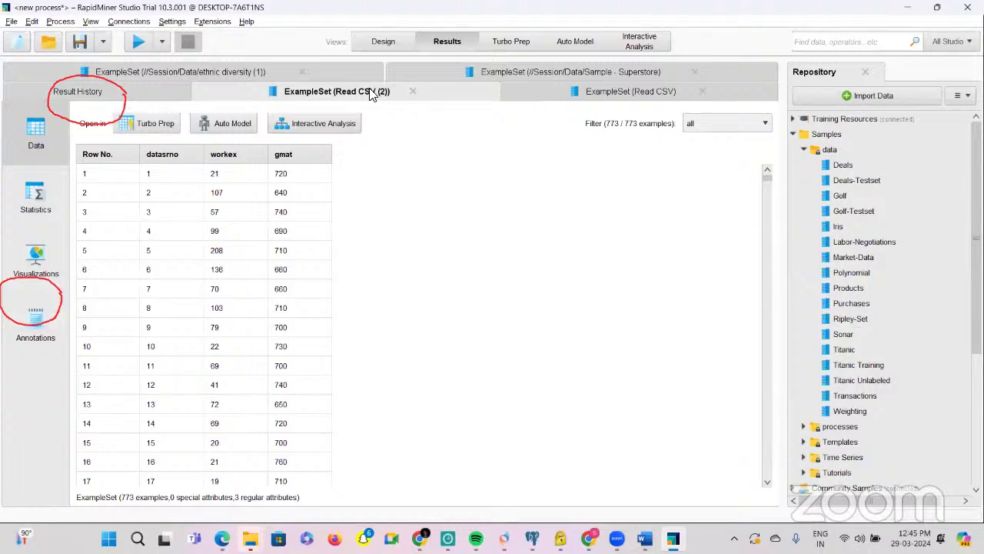
{"action": "left_click", "coordinate": [287, 74]}
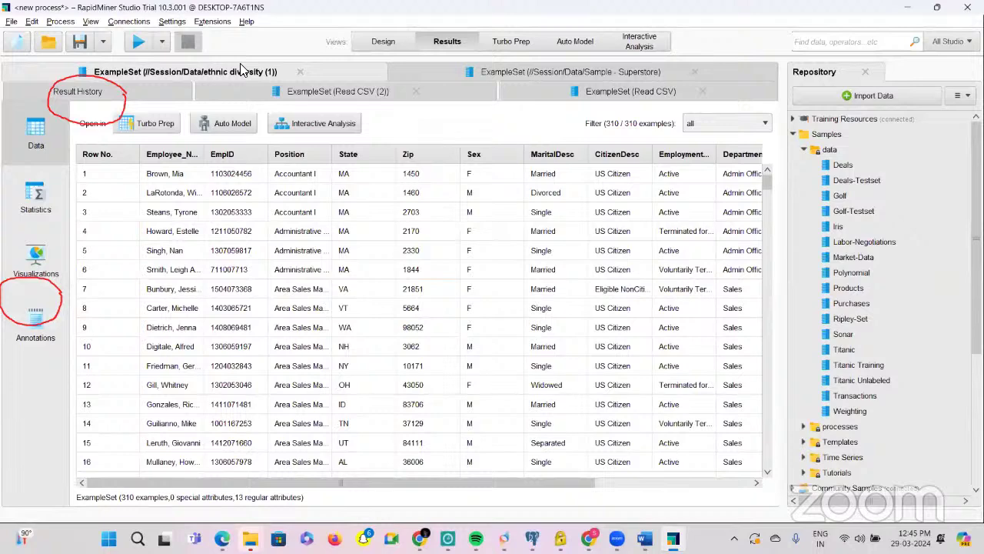
{"action": "left_click", "coordinate": [405, 66]}
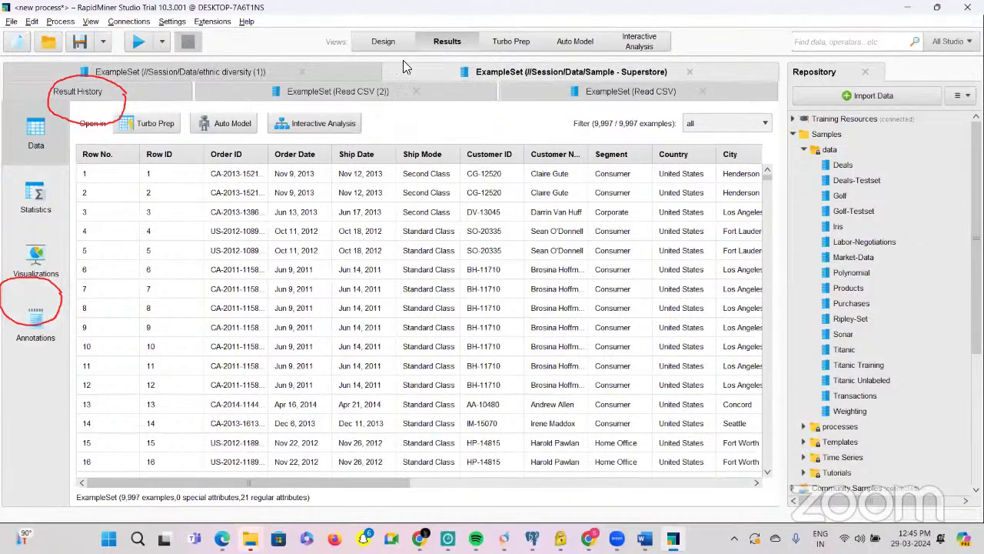
Step: Close the ethnic diversity (1) and Sample - Superstore result tables, keeping only the Read CSV results open
{"action": "left_click", "coordinate": [303, 70]}
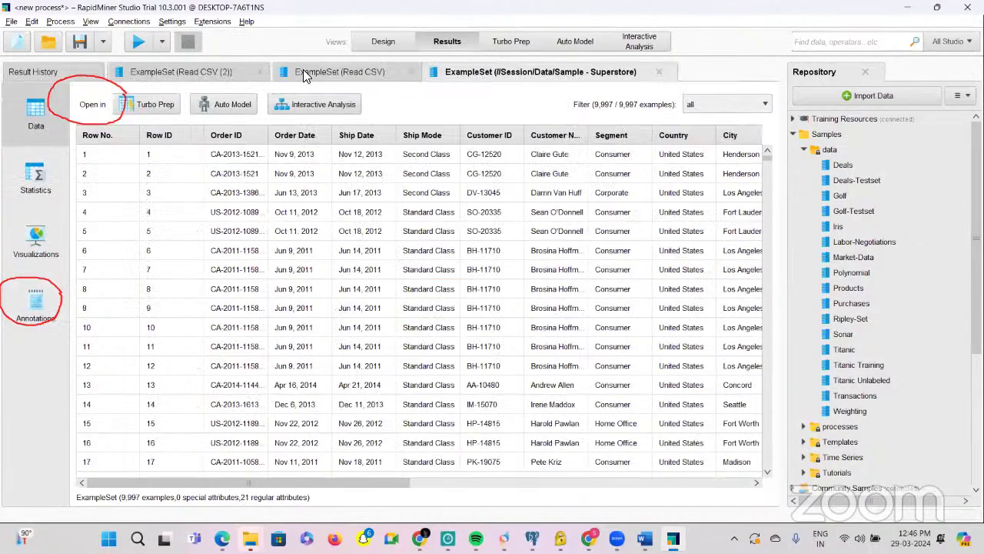
{"action": "left_click", "coordinate": [659, 73]}
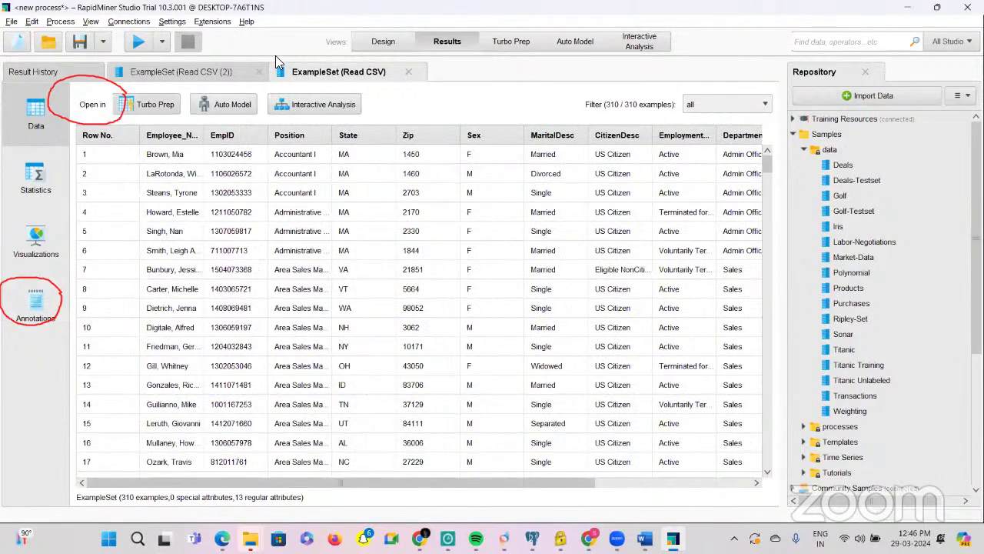
{"action": "key", "text": "F8"}
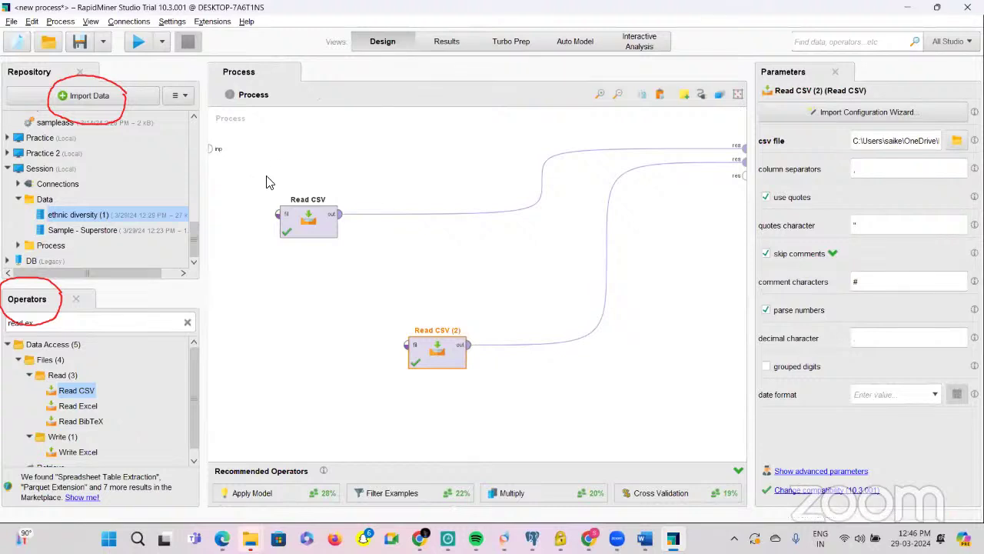
{"action": "left_click", "coordinate": [448, 44]}
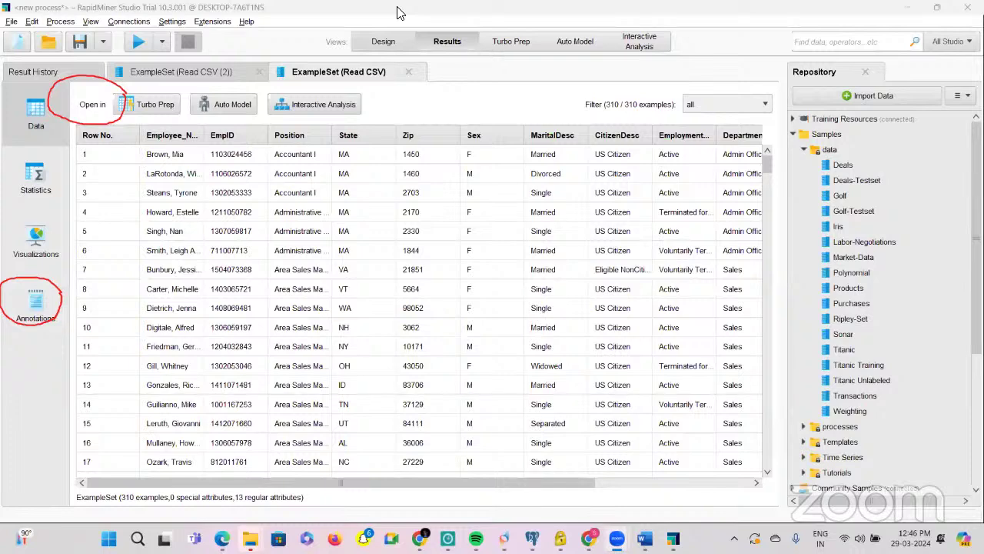
Step: Return to the Design view and delete both Read CSV operators from the process
{"action": "left_click", "coordinate": [383, 41]}
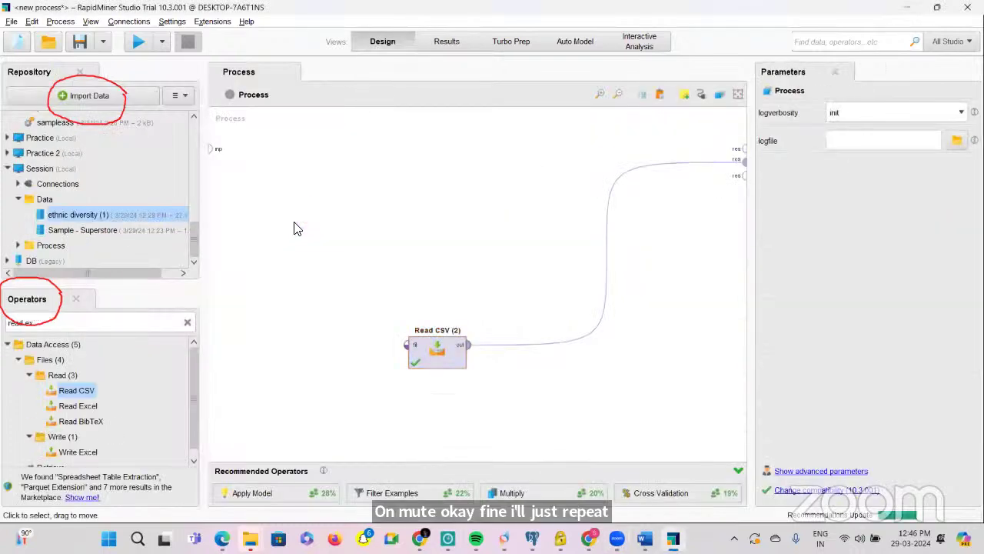
{"action": "left_click", "coordinate": [431, 351]}
{"action": "key", "text": "Delete"}
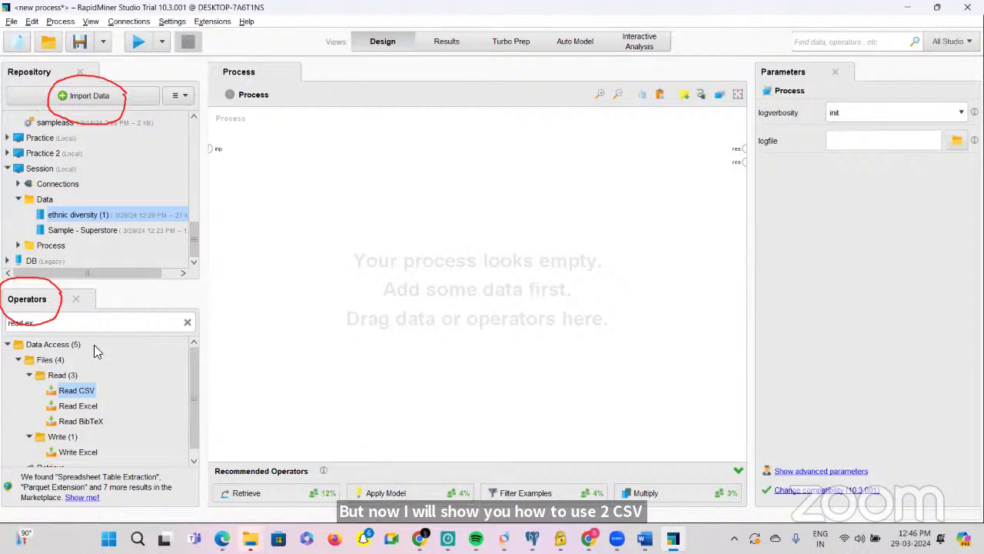
Step: Add a Read CSV operator to the empty process and load ethnic diversity (1).csv into it, keeping the default format settings
{"action": "left_click_drag", "start_coordinate": [77, 391], "coordinate": [336, 204]}
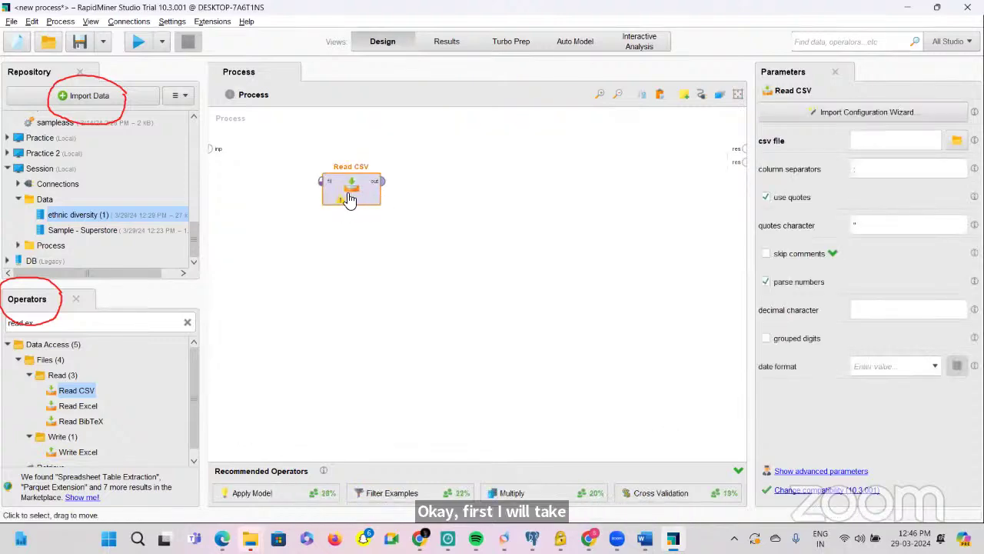
{"action": "double_click", "coordinate": [349, 199]}
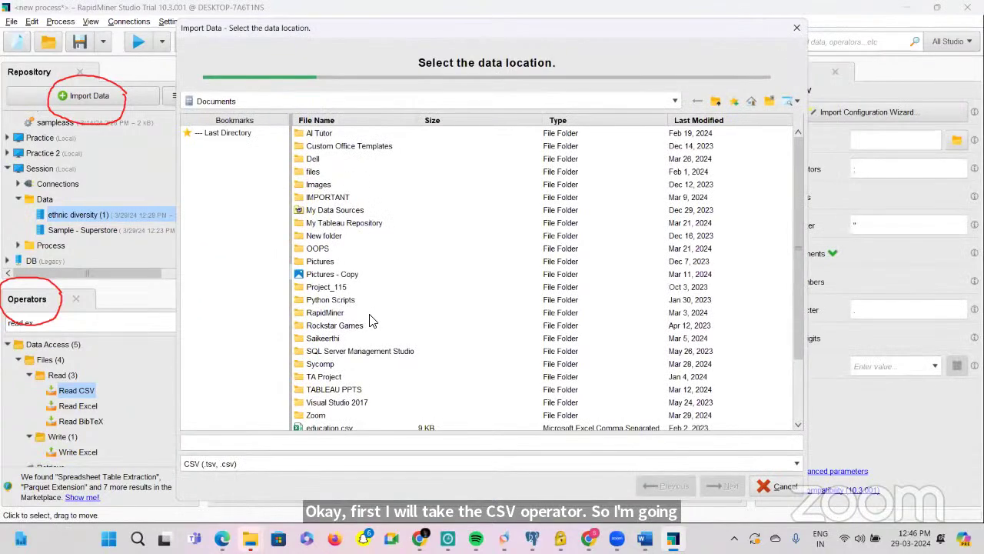
{"action": "scroll", "coordinate": [369, 321], "scroll_direction": "down", "scroll_amount": 3}
{"action": "left_click", "coordinate": [316, 362]}
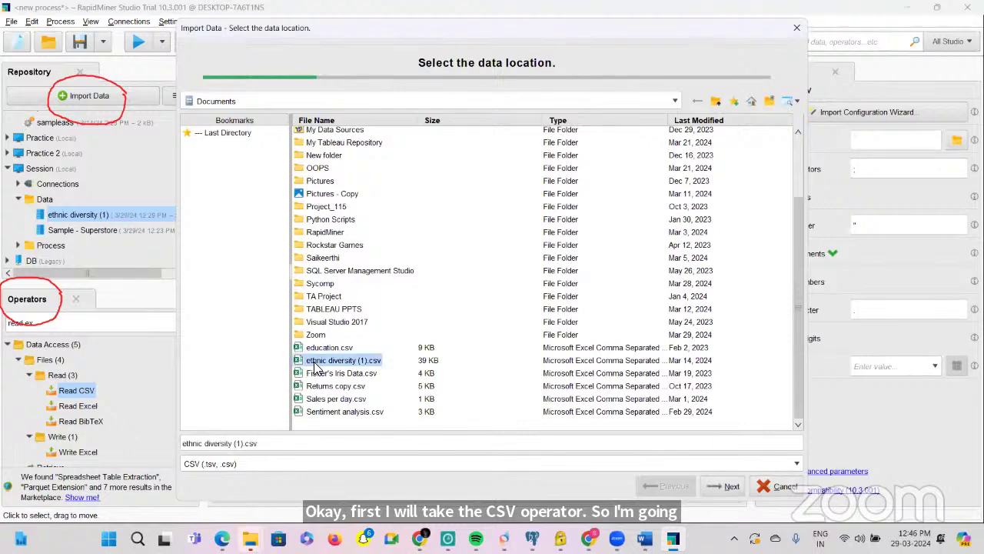
{"action": "left_click", "coordinate": [729, 486]}
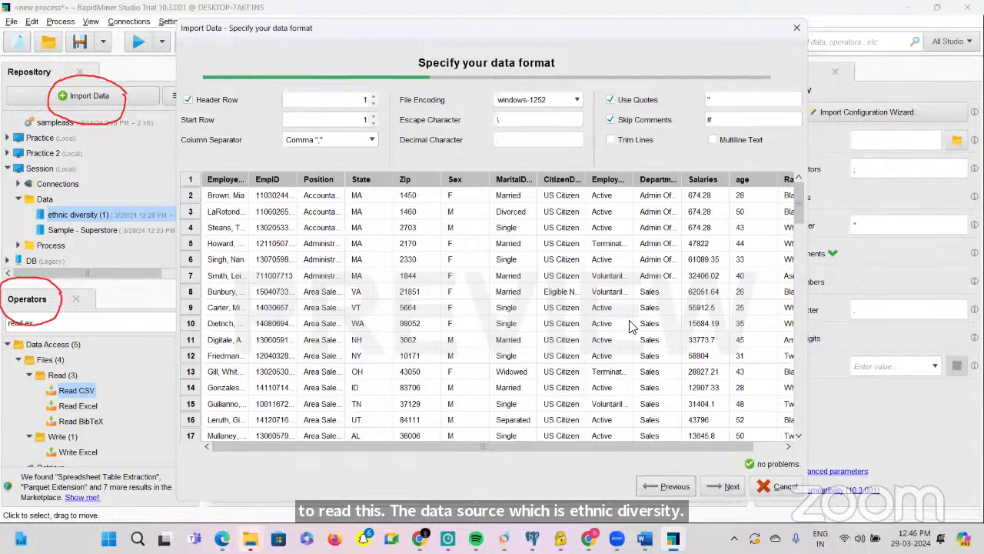
{"action": "left_click", "coordinate": [728, 486]}
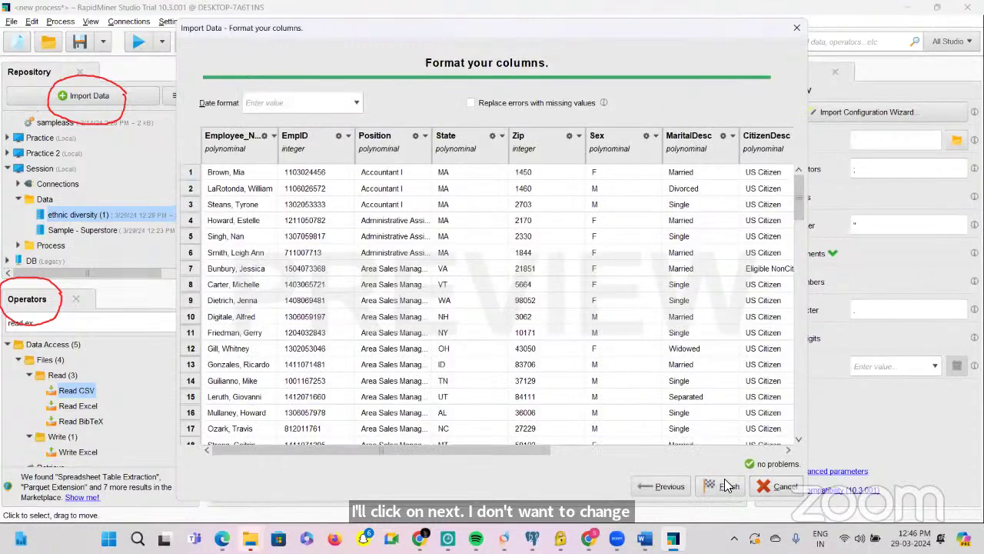
{"action": "left_click", "coordinate": [722, 492]}
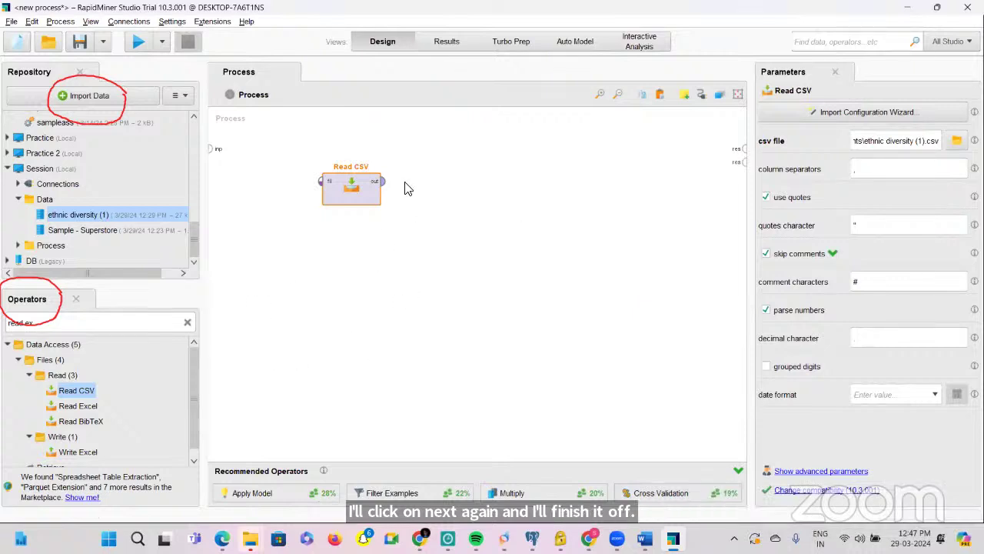
Step: Connect the Read CSV operator's output to the first result port and run the process
{"action": "left_click", "coordinate": [384, 184]}
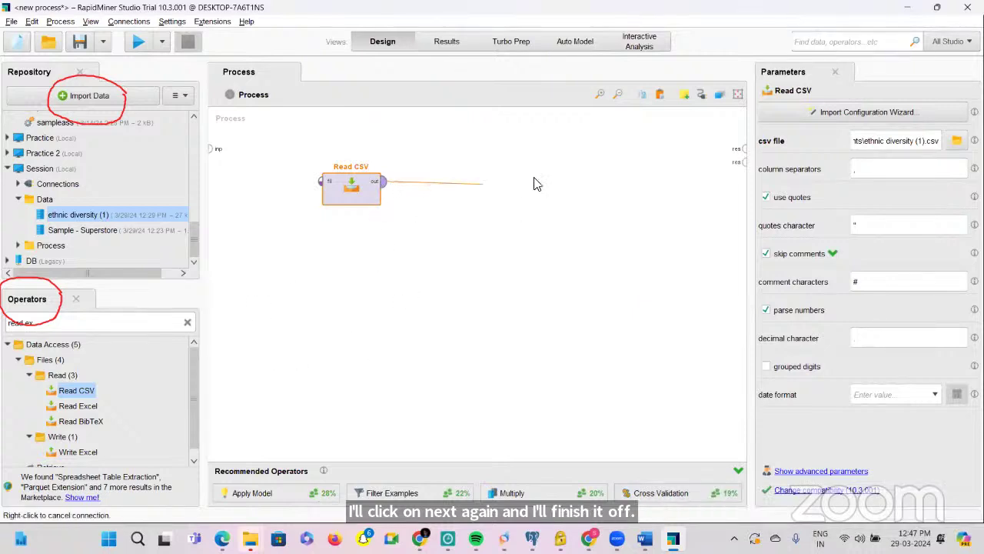
{"action": "left_click", "coordinate": [742, 149]}
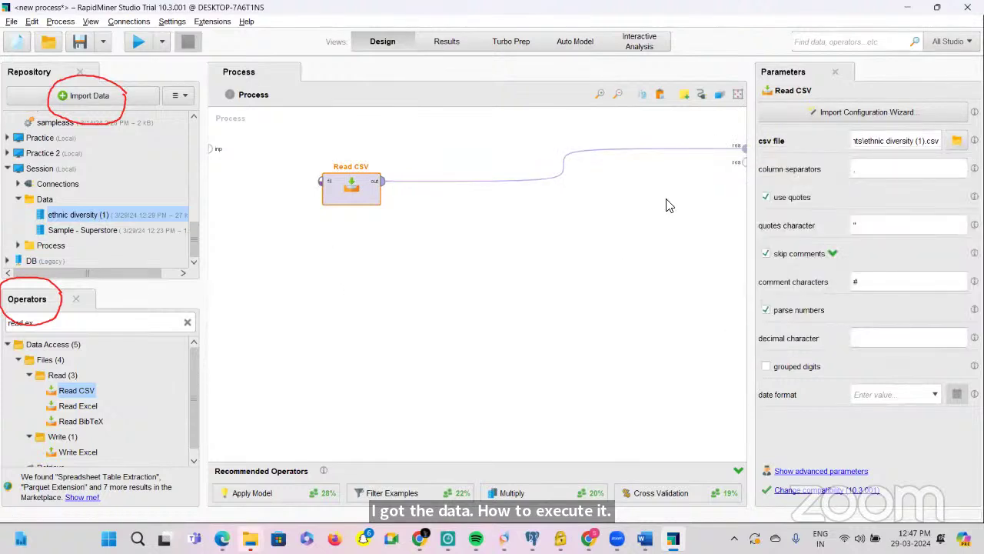
{"action": "left_click", "coordinate": [138, 42]}
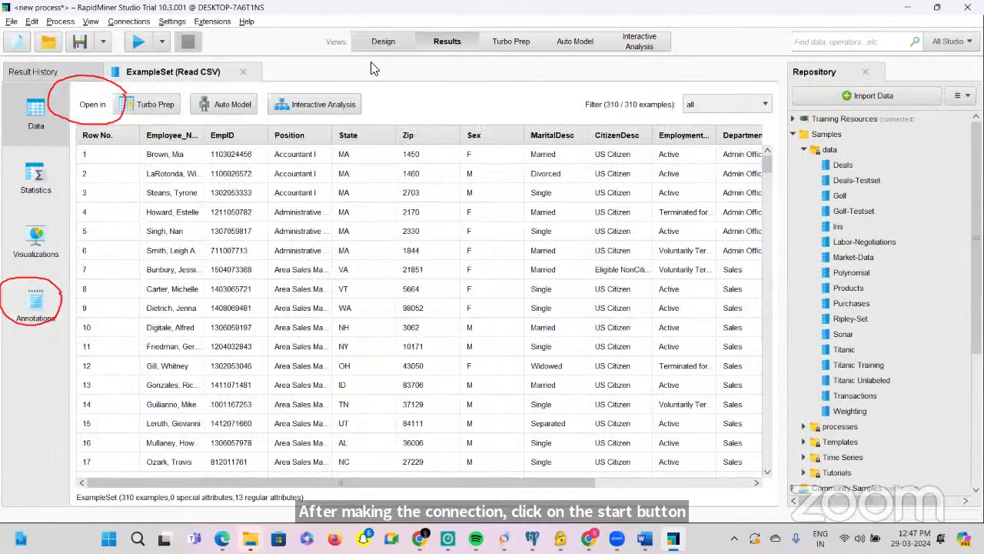
Step: Return to the Design view and clear the operator search so all operators are listed
{"action": "left_click", "coordinate": [383, 42]}
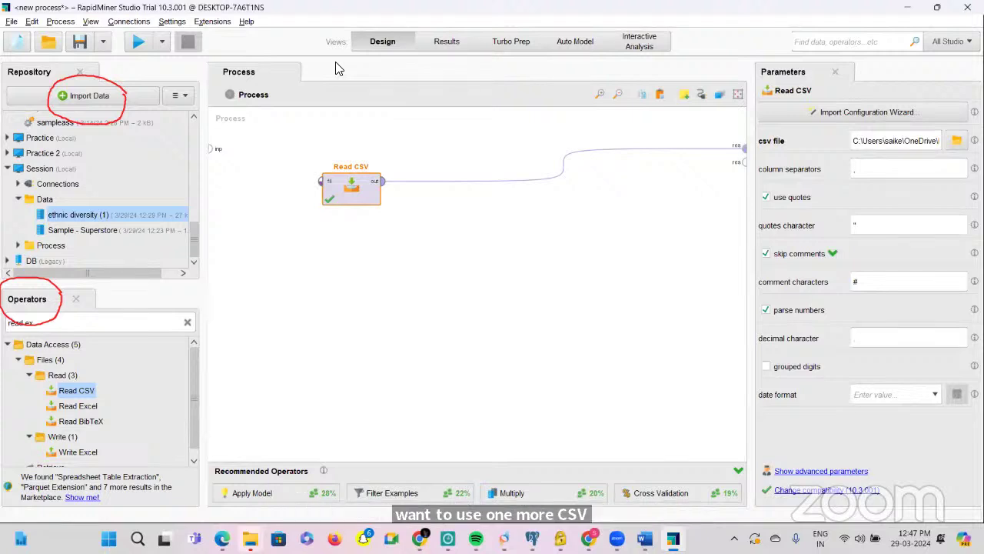
{"action": "left_click", "coordinate": [187, 326]}
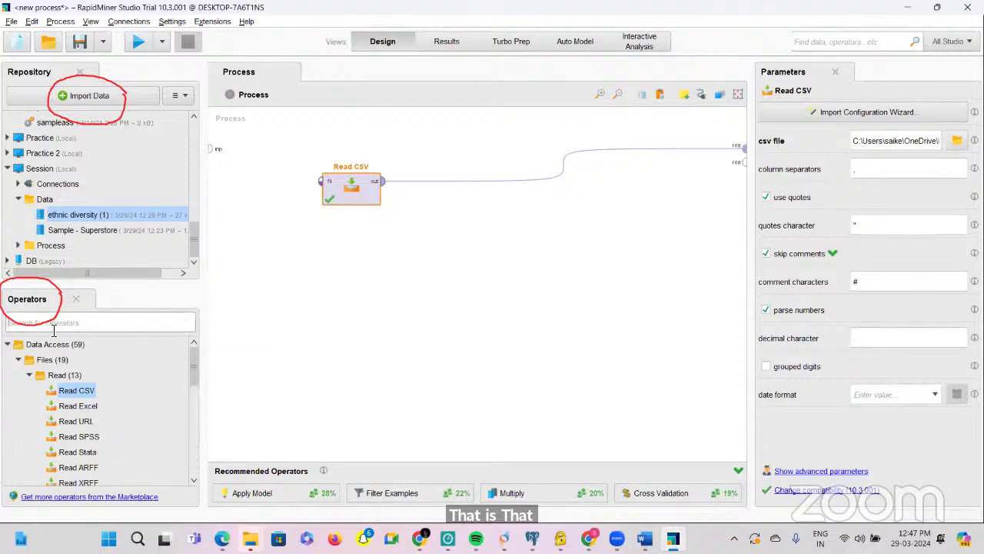
{"action": "left_click_drag", "start_coordinate": [441, 7], "coordinate": [453, 97]}
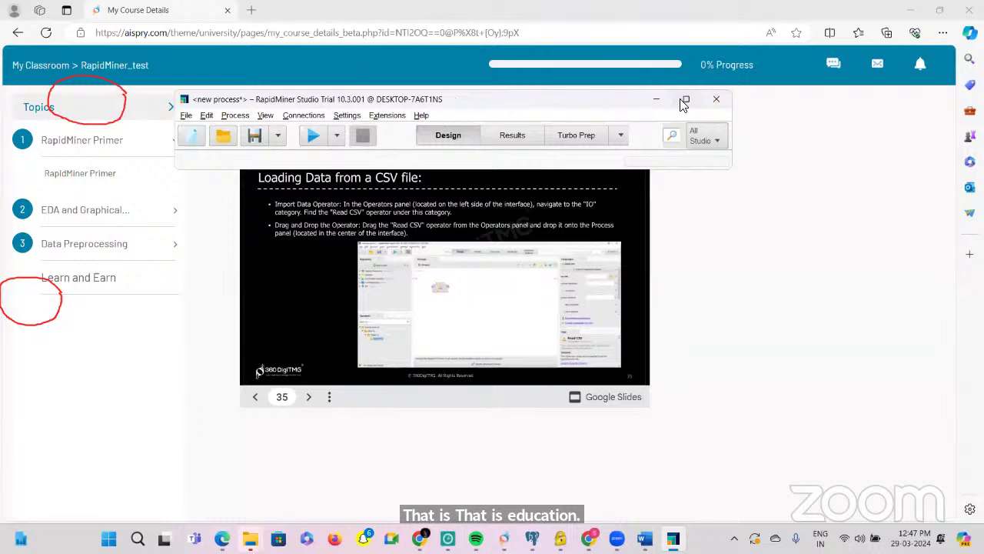
{"action": "left_click", "coordinate": [685, 100]}
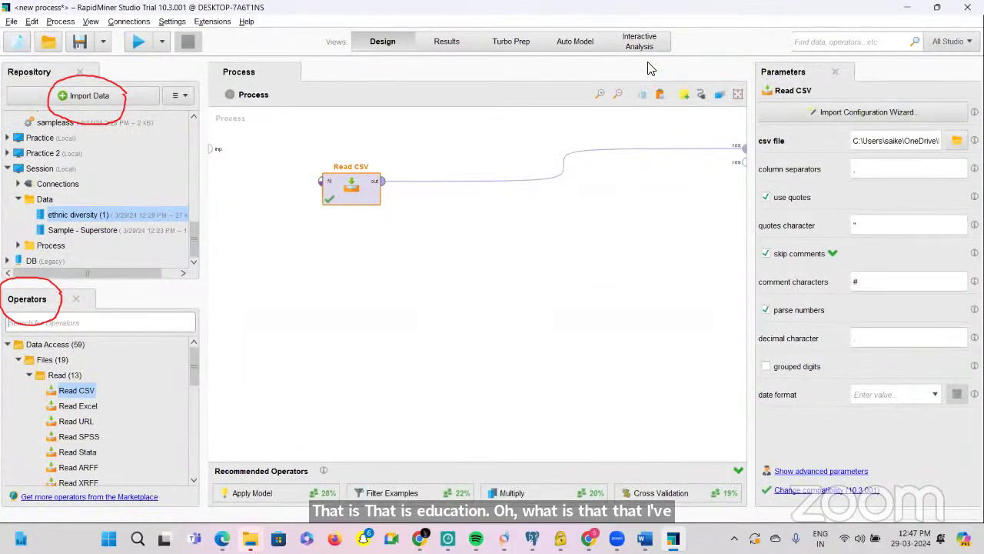
{"action": "left_click", "coordinate": [447, 41]}
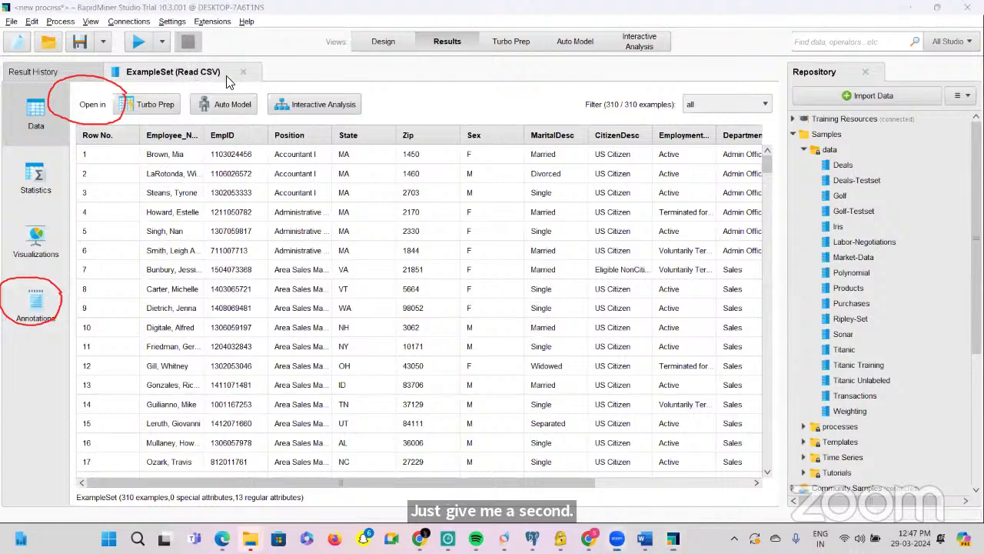
{"action": "left_click", "coordinate": [394, 40]}
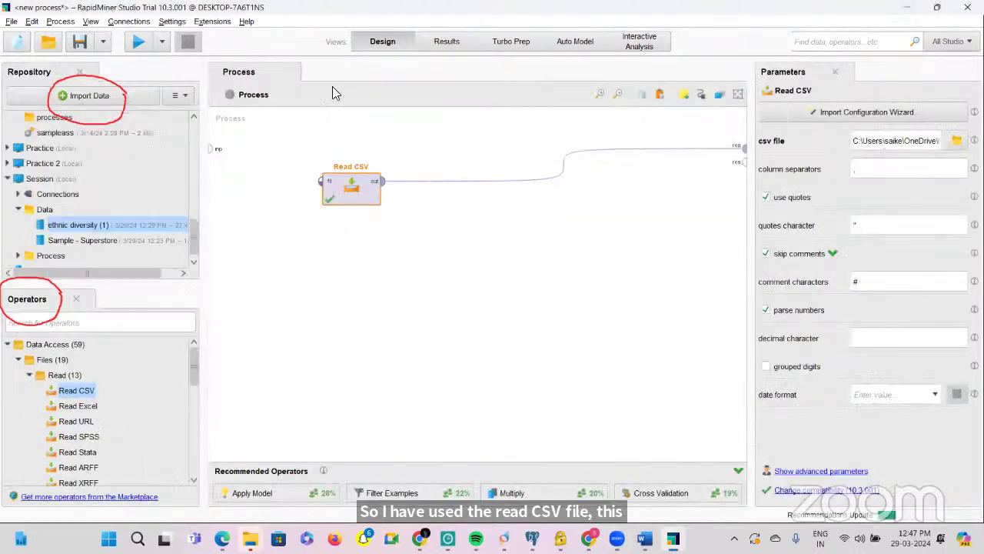
Step: Add a second Read CSV operator below the first and load Fisher's Iris Data.csv into it with the default format settings
{"action": "left_click_drag", "start_coordinate": [76, 391], "coordinate": [361, 252]}
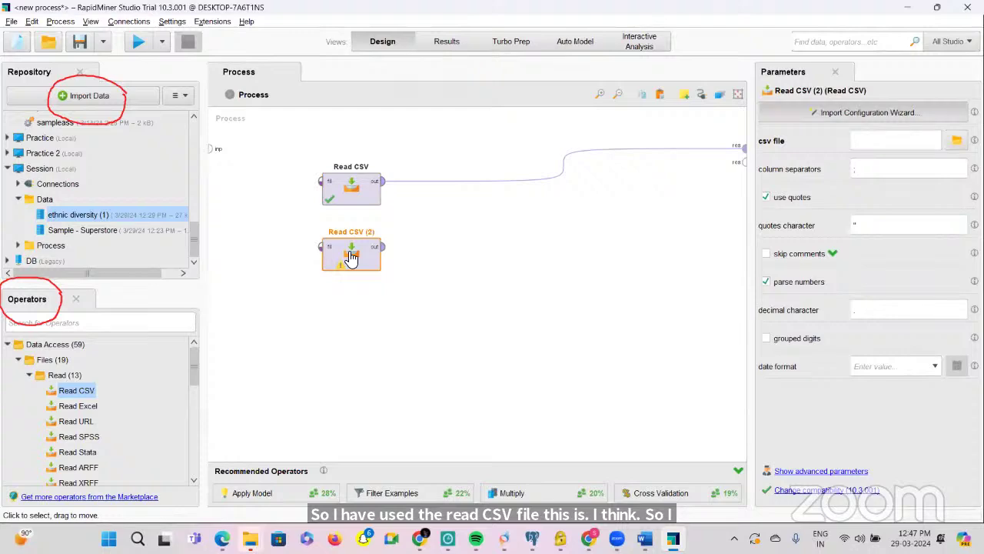
{"action": "double_click", "coordinate": [350, 257]}
{"action": "scroll", "coordinate": [347, 299], "scroll_direction": "down", "scroll_amount": 5}
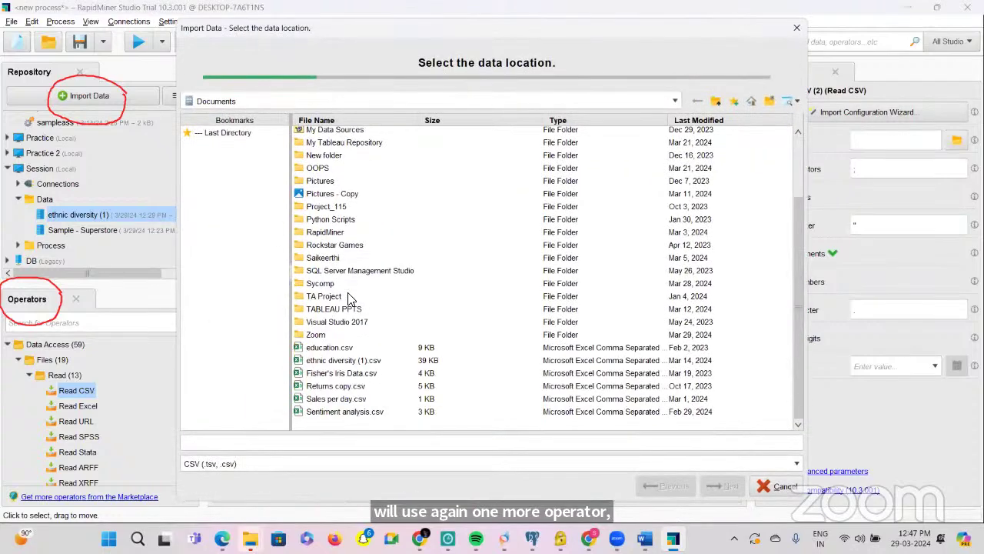
{"action": "left_click", "coordinate": [330, 373]}
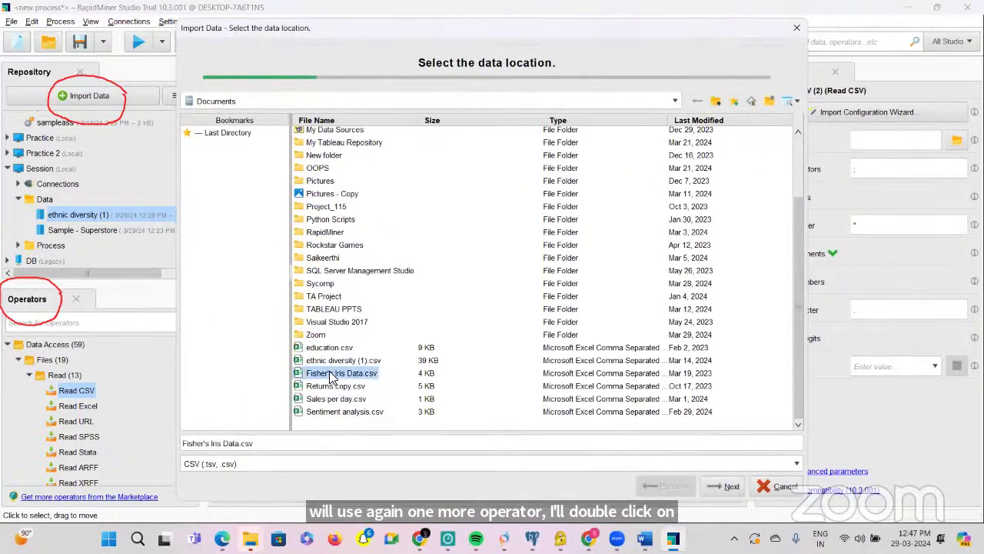
{"action": "left_click", "coordinate": [720, 486]}
{"action": "left_click", "coordinate": [726, 486]}
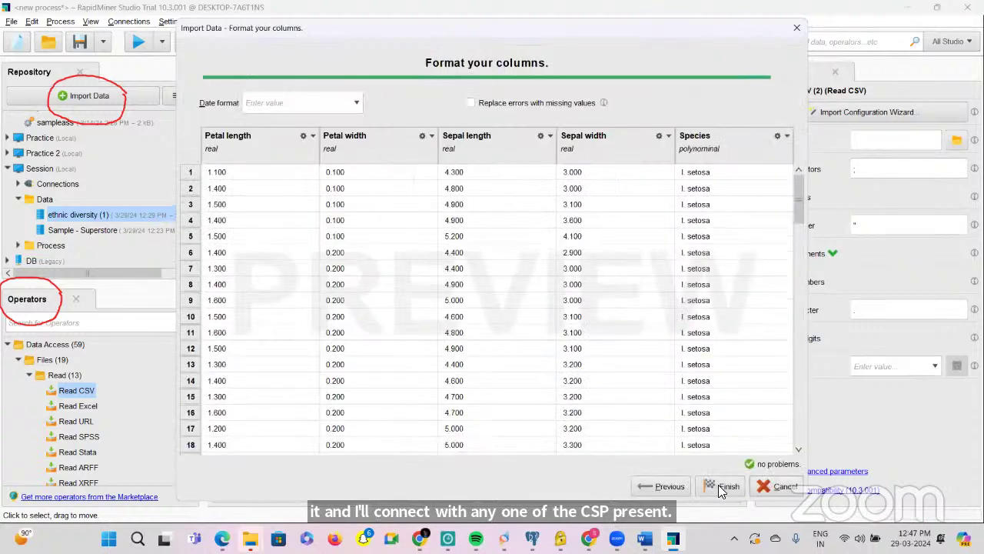
{"action": "left_click", "coordinate": [724, 486]}
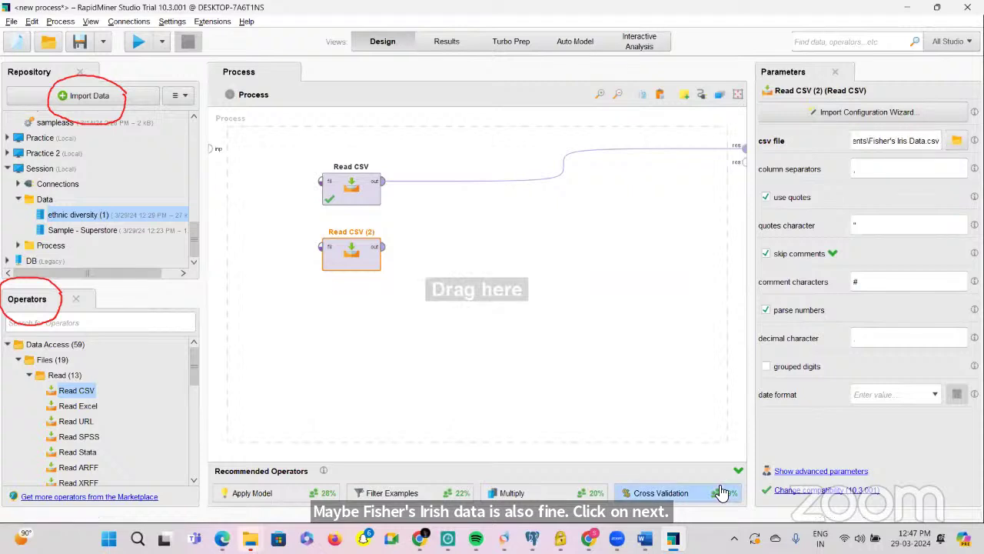
Step: Connect the second Read CSV operator's output to the second result port, and run the process to view both result tables
{"action": "left_click", "coordinate": [385, 249]}
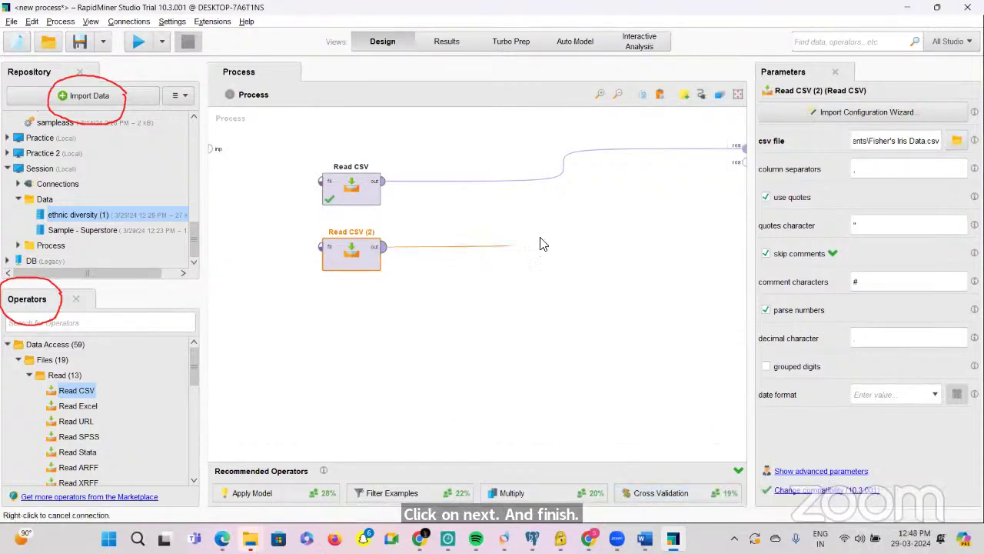
{"action": "left_click", "coordinate": [743, 162]}
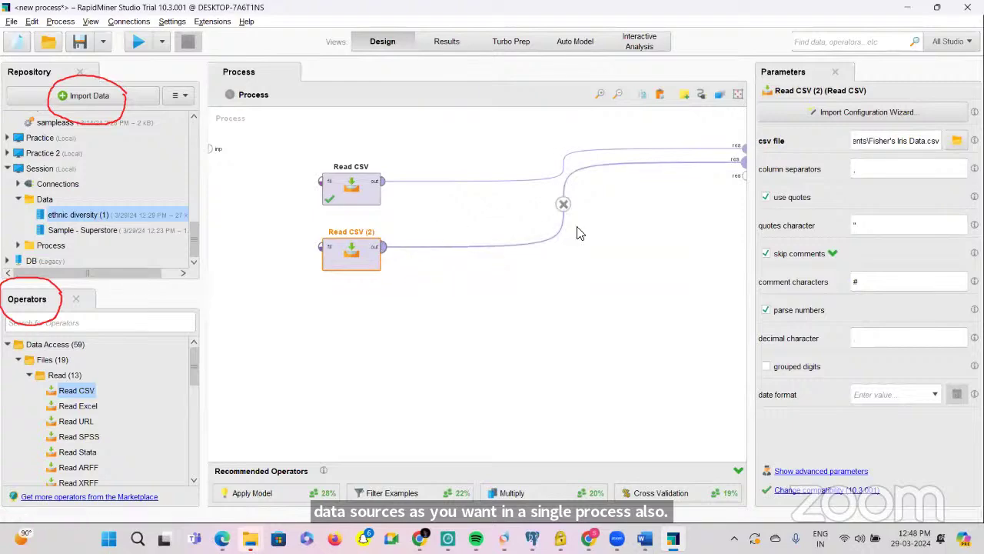
{"action": "left_click", "coordinate": [137, 44]}
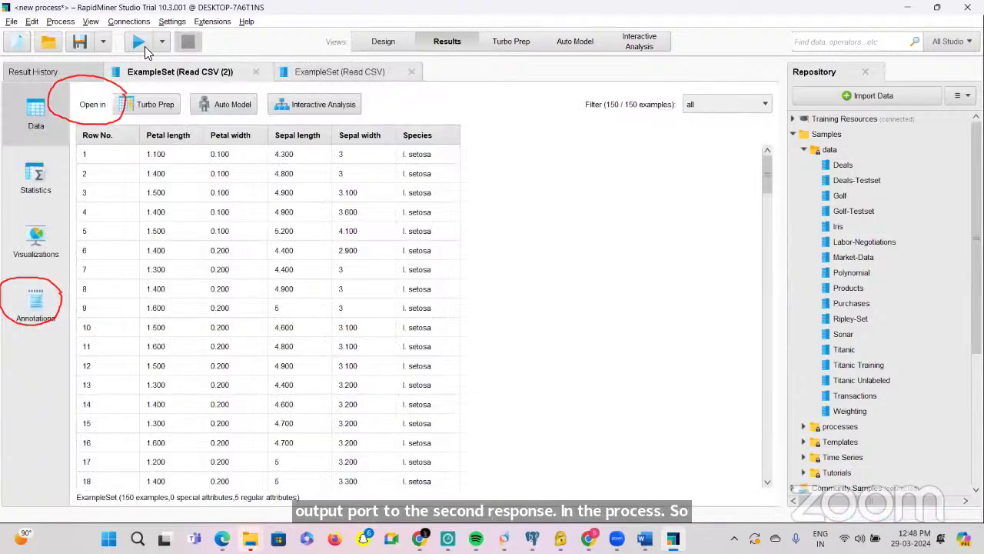
{"action": "left_click", "coordinate": [342, 74]}
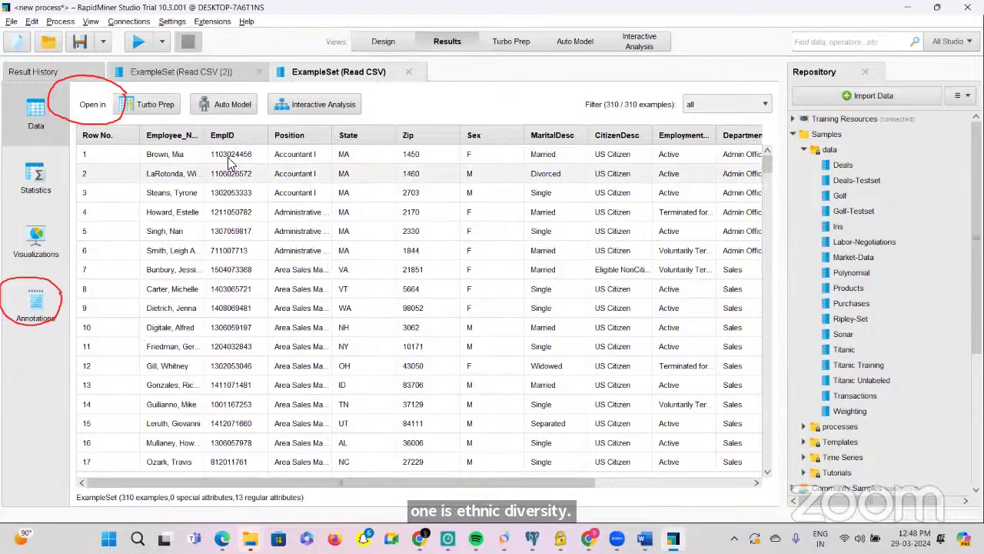
{"action": "left_click", "coordinate": [200, 77]}
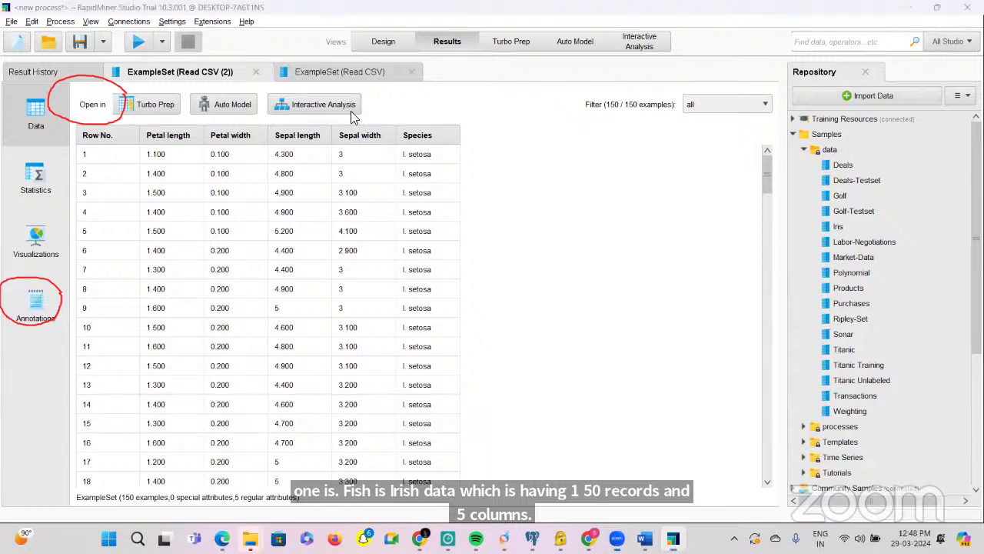
Step: Back in the Design view, replace the second Read CSV operator with a Read Excel operator below the first Read CSV
{"action": "left_click", "coordinate": [382, 41]}
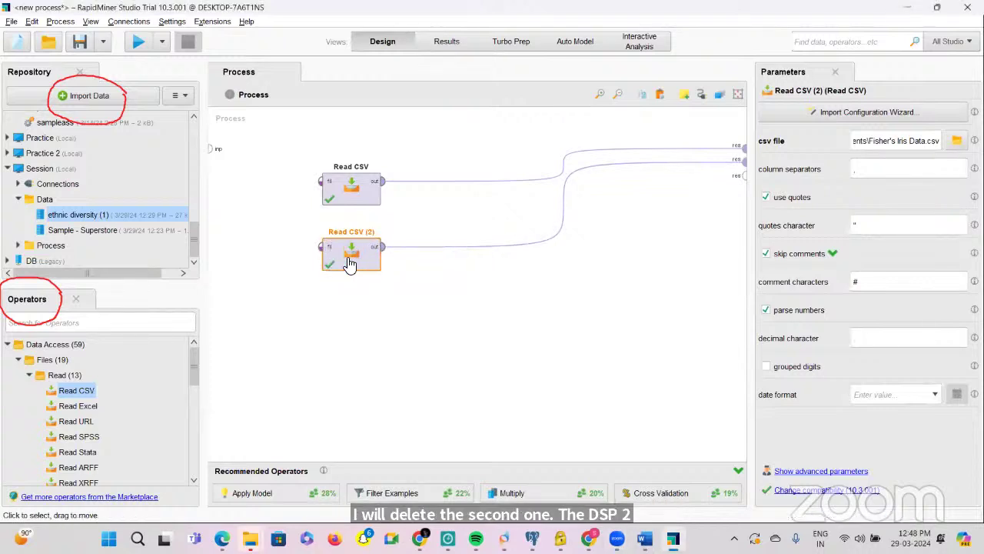
{"action": "key", "text": "Delete"}
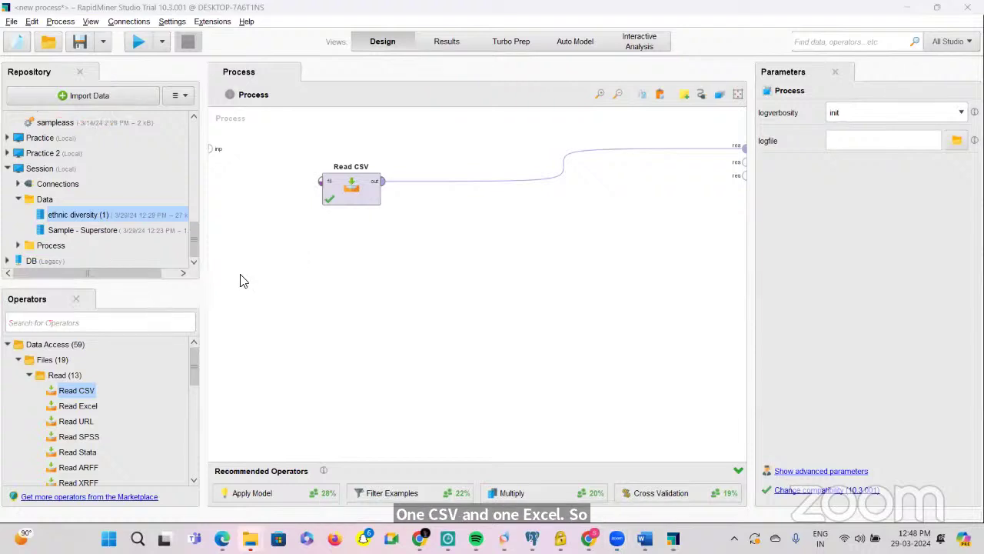
{"action": "left_click_drag", "start_coordinate": [91, 392], "coordinate": [179, 365]}
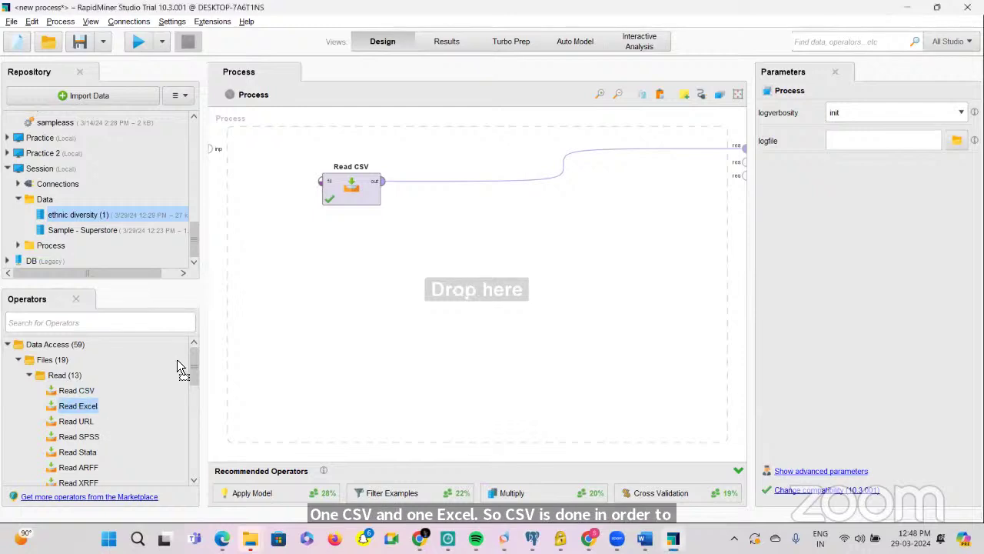
{"action": "left_click_drag", "start_coordinate": [421, 255], "coordinate": [427, 258]}
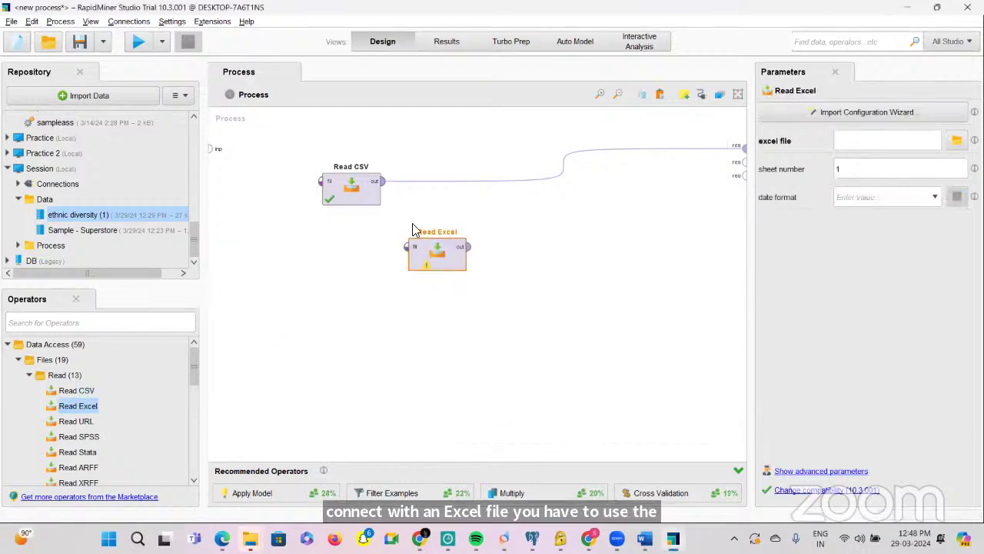
Step: Load the Returns sheet of Sample - Superstore.xls into the Read Excel operator, keeping all its cells and the default column formats
{"action": "double_click", "coordinate": [434, 261]}
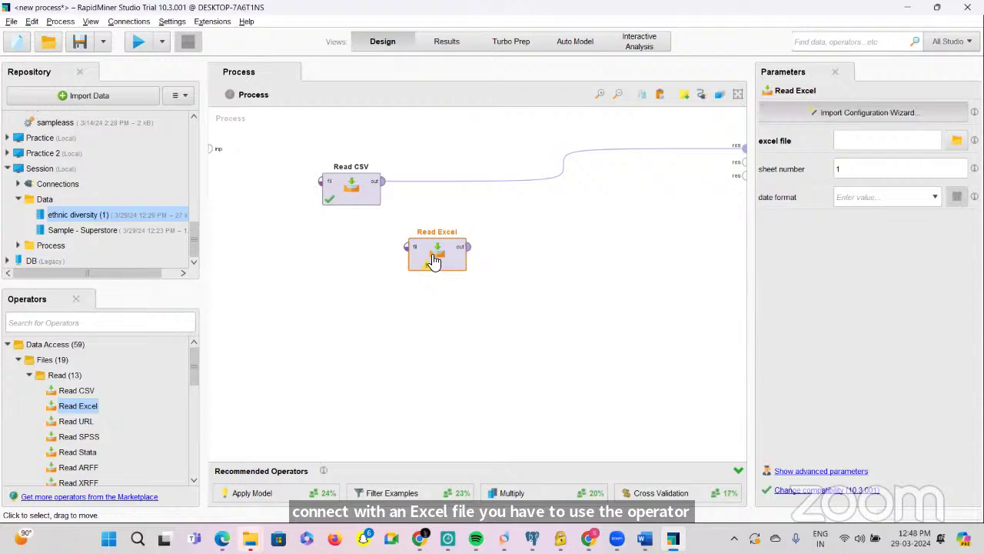
{"action": "scroll", "coordinate": [413, 377], "scroll_direction": "down", "scroll_amount": 4}
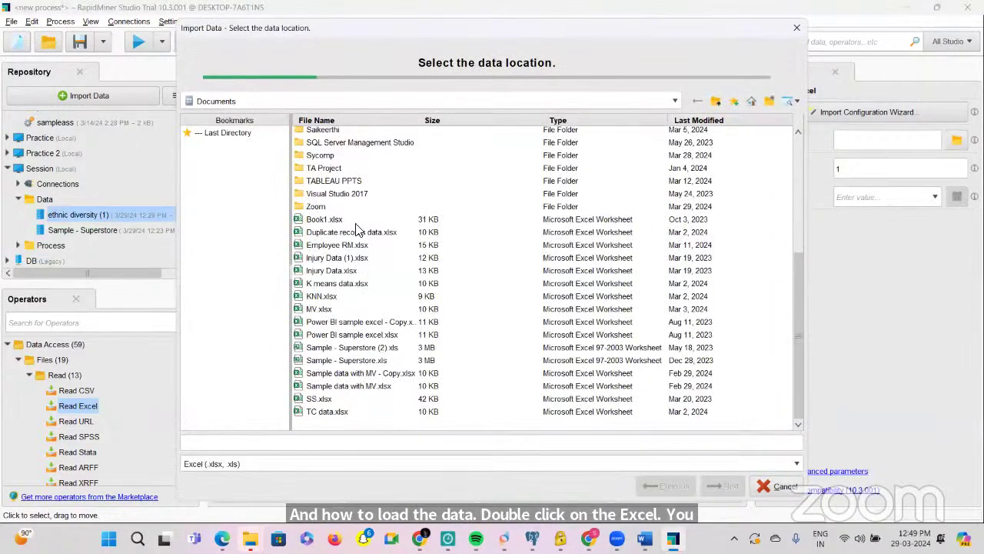
{"action": "left_click", "coordinate": [352, 360]}
{"action": "left_click", "coordinate": [726, 485]}
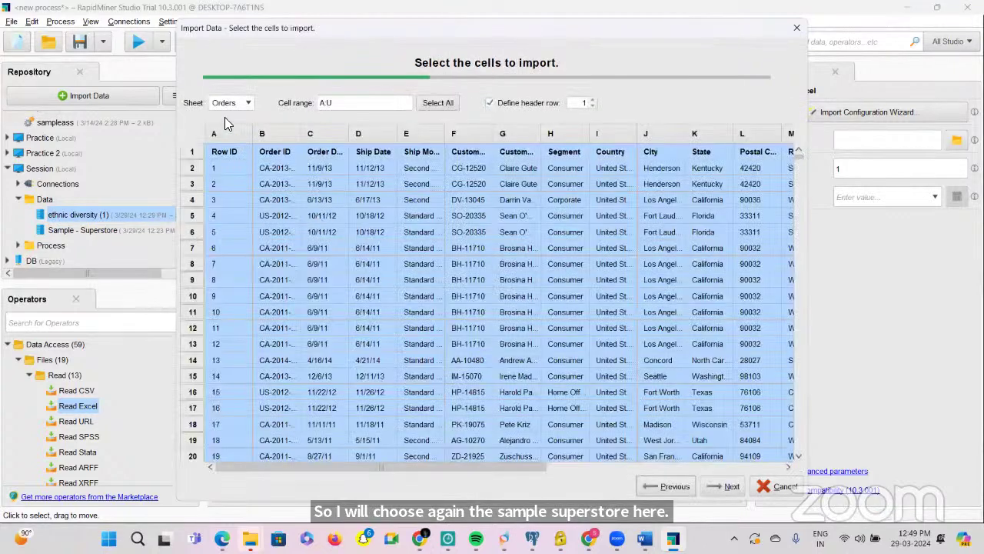
{"action": "left_click", "coordinate": [222, 104]}
{"action": "left_click", "coordinate": [223, 127]}
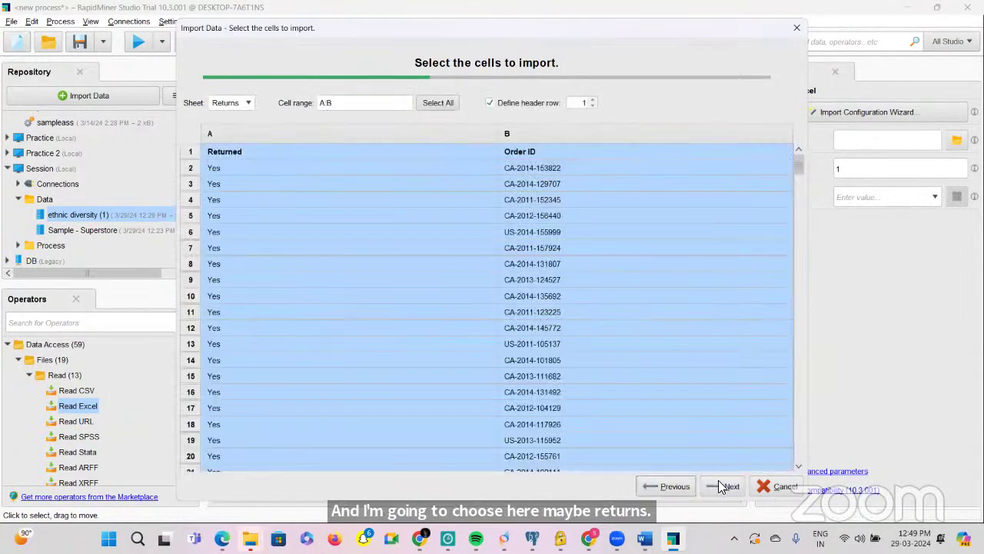
{"action": "left_click", "coordinate": [718, 481]}
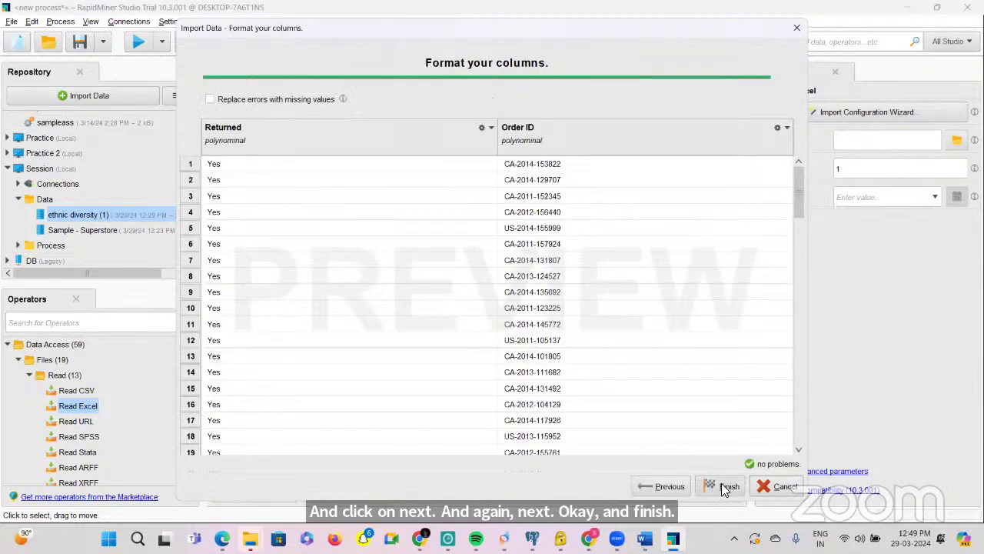
{"action": "left_click", "coordinate": [725, 488]}
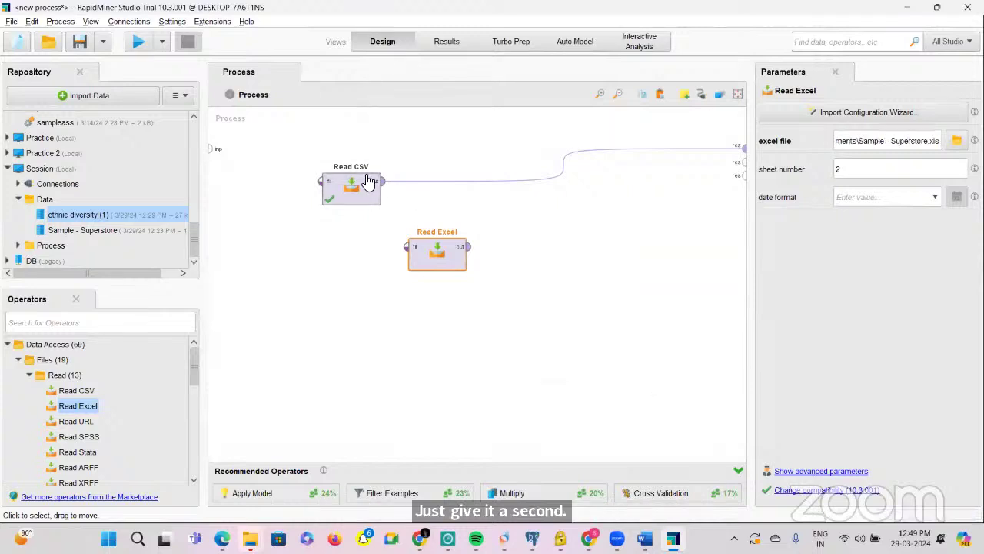
Step: Connect the Read Excel operator's output to the second result port, run the process, and view both the Excel and CSV result tables
{"action": "left_click", "coordinate": [470, 247]}
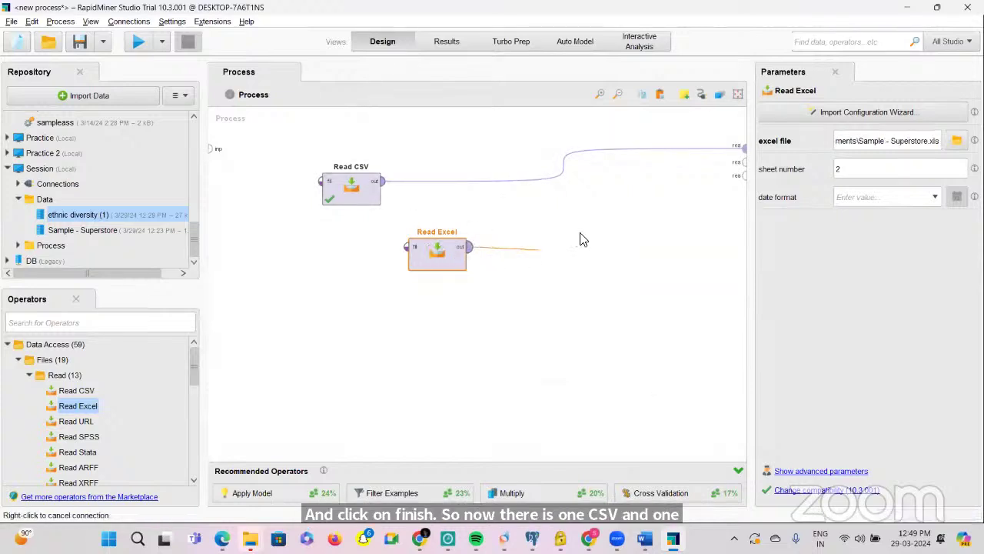
{"action": "left_click", "coordinate": [742, 163]}
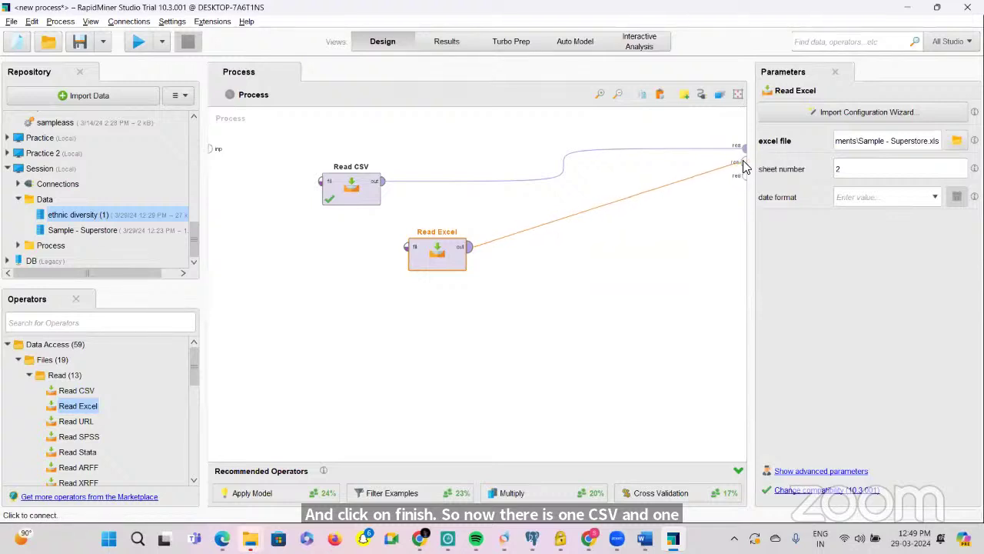
{"action": "left_click", "coordinate": [137, 48]}
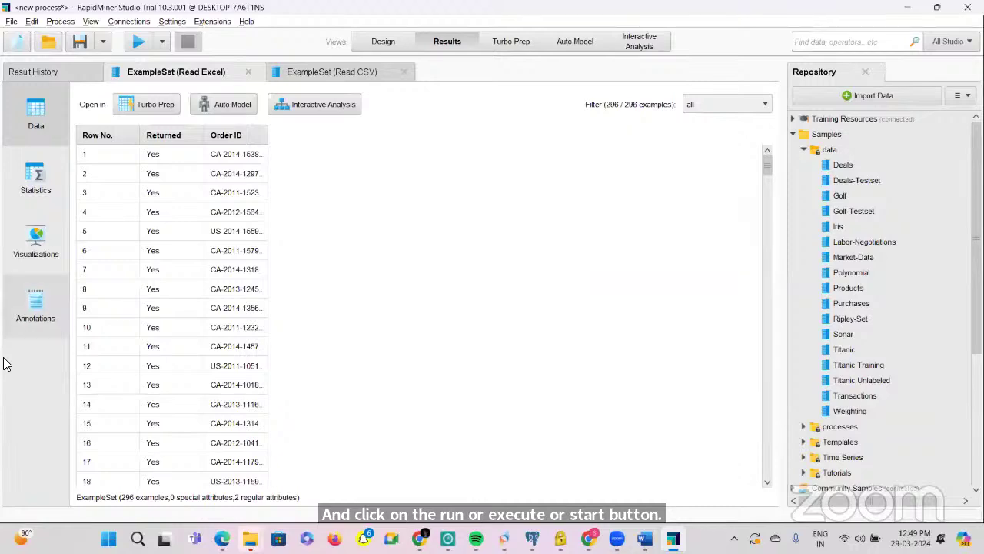
{"action": "left_click", "coordinate": [318, 72]}
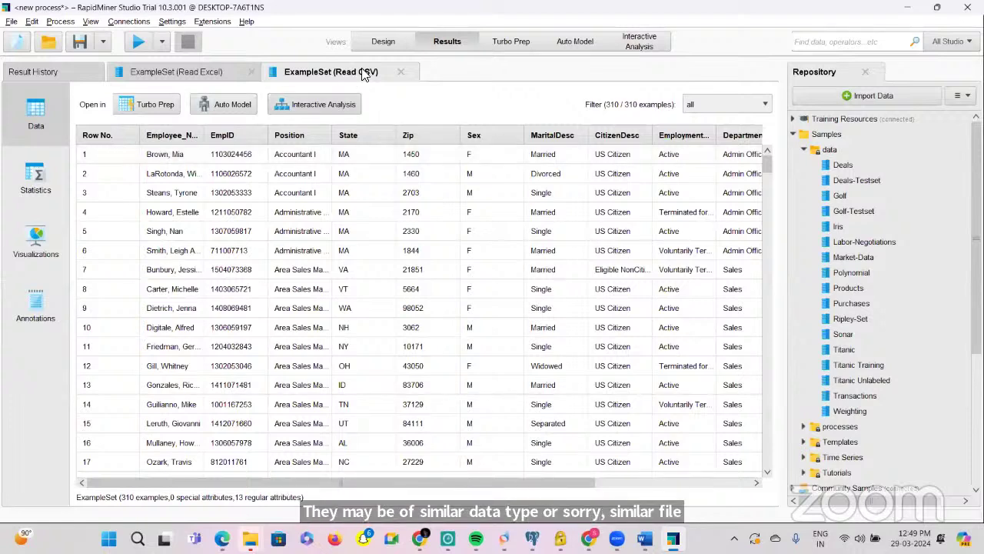
Step: Delete the Read Excel operator in the Design view, run the process with only Read CSV, and return to the design
{"action": "left_click", "coordinate": [369, 46]}
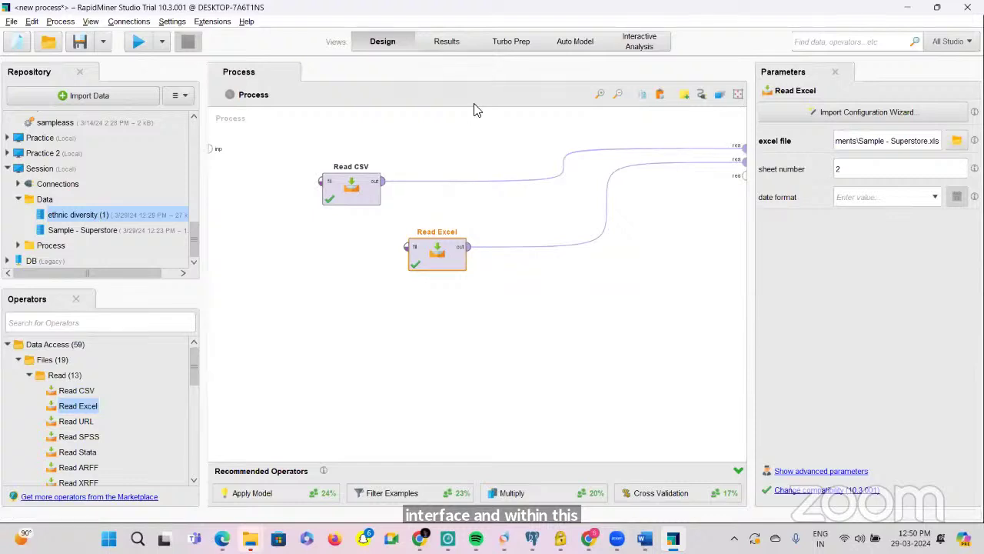
{"action": "key", "text": "Delete"}
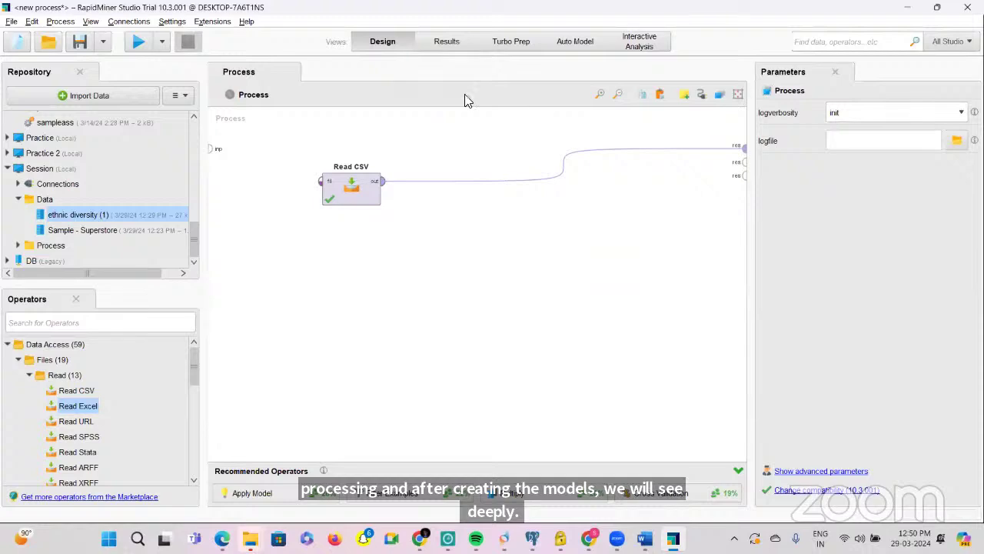
{"action": "left_click", "coordinate": [130, 48]}
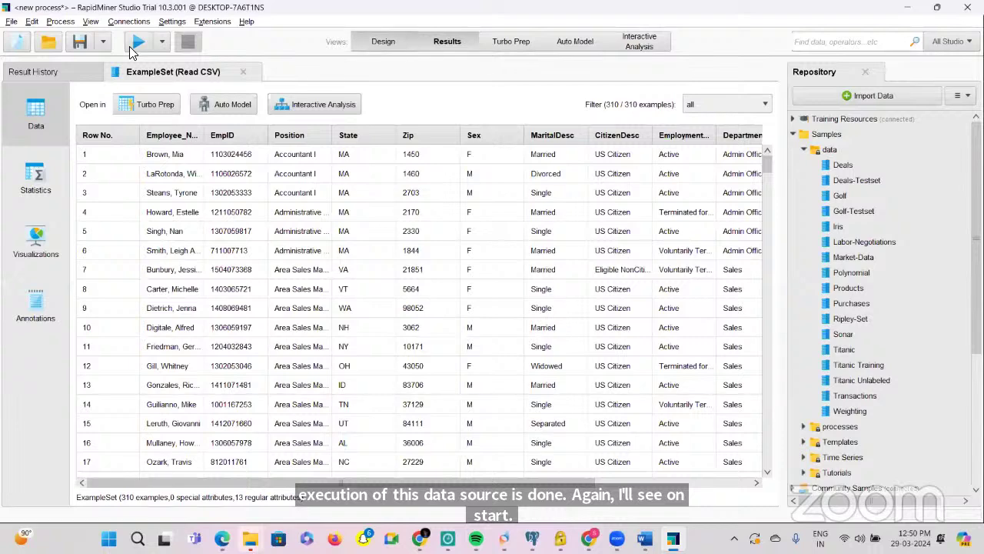
{"action": "key", "text": "F8"}
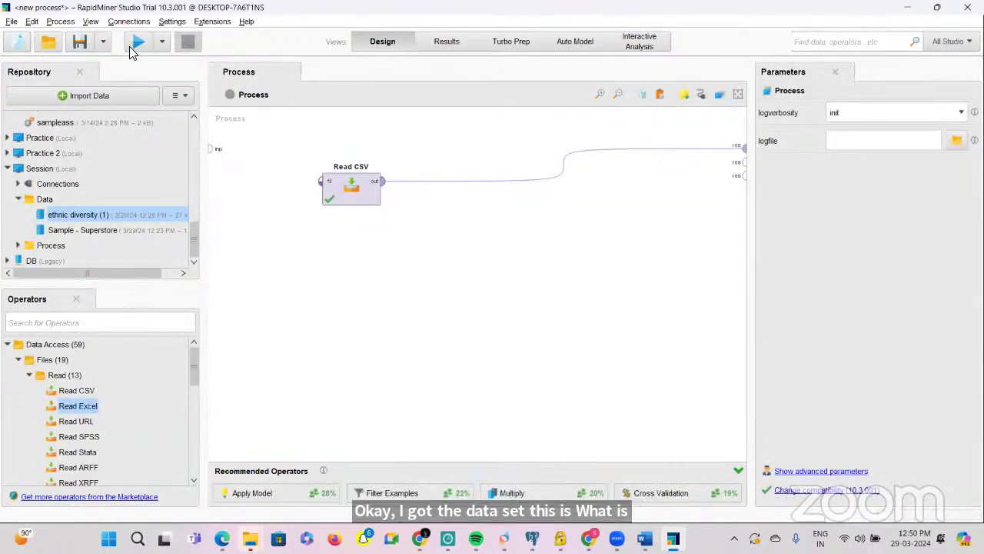
Step: Switch to the Turbo Prep view and load the recent data set ethnic diversity (1) from the Practice repository
{"action": "left_click", "coordinate": [506, 45]}
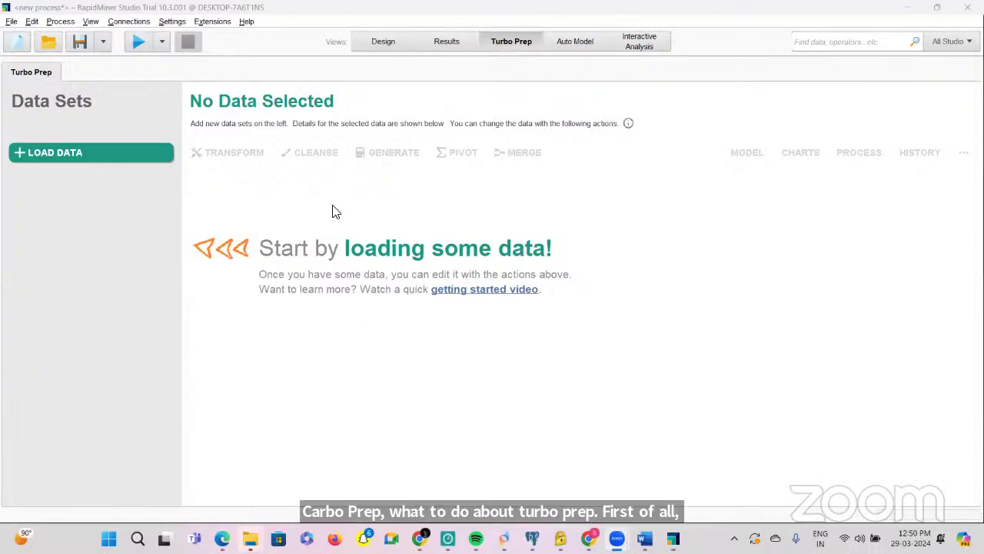
{"action": "left_click", "coordinate": [91, 155]}
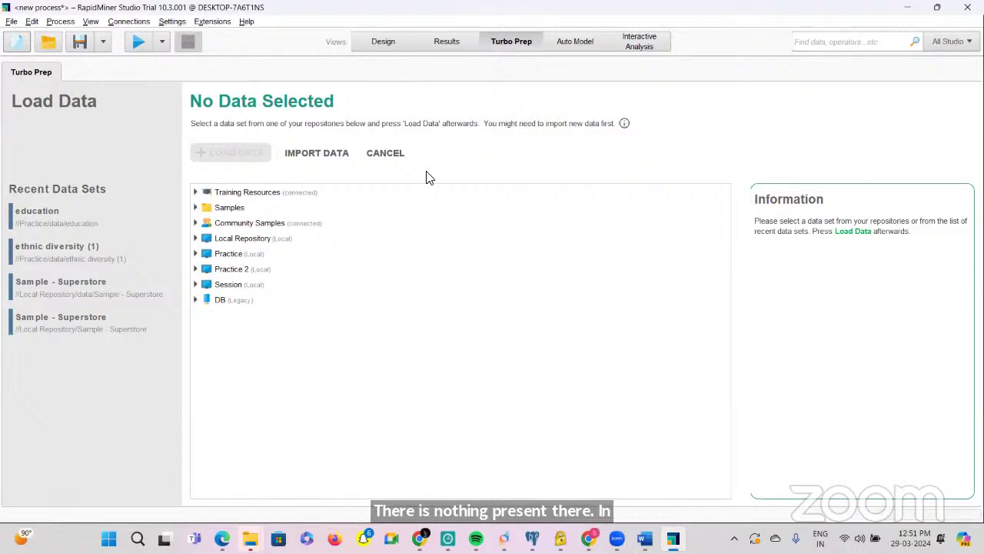
{"action": "left_click", "coordinate": [195, 271]}
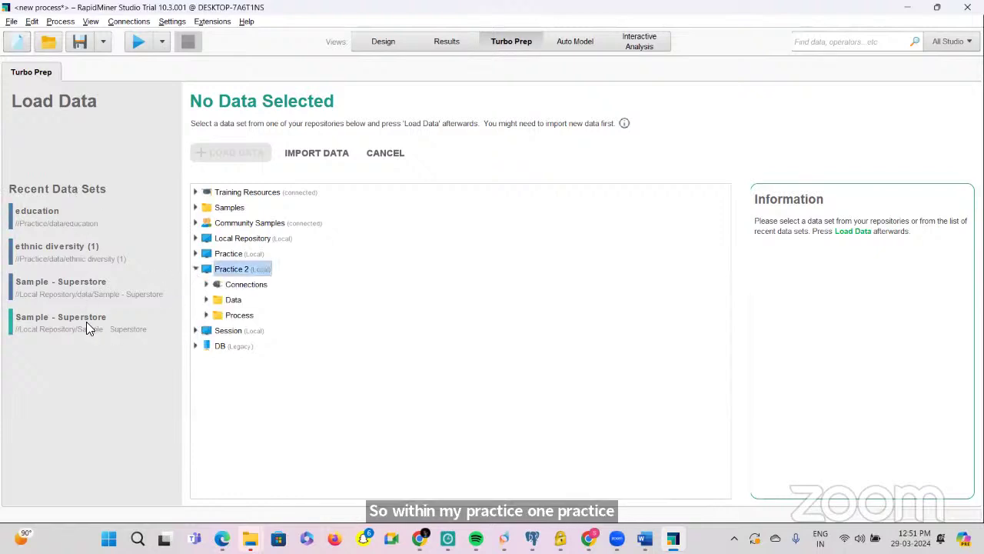
{"action": "left_click", "coordinate": [50, 250]}
{"action": "double_click", "coordinate": [51, 250]}
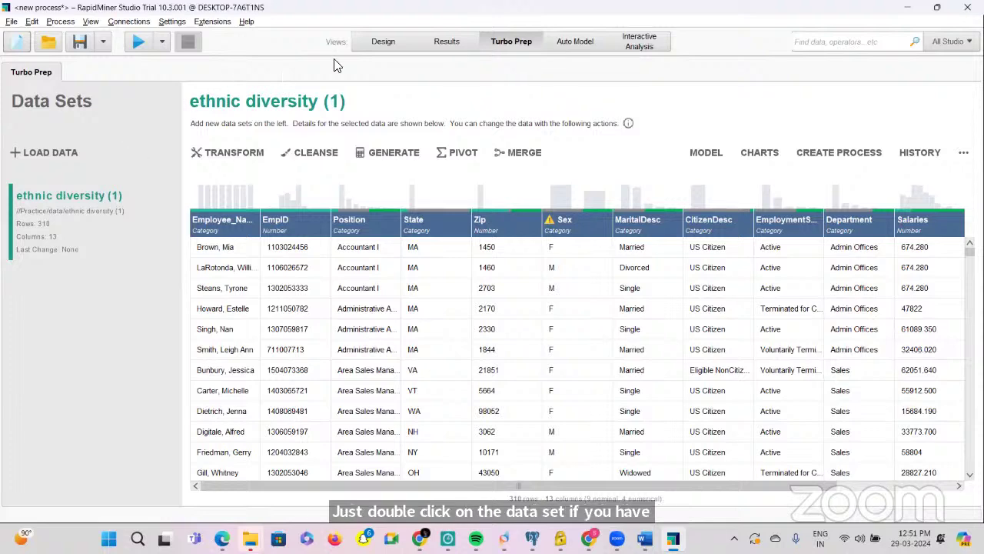
{"action": "left_click", "coordinate": [382, 42]}
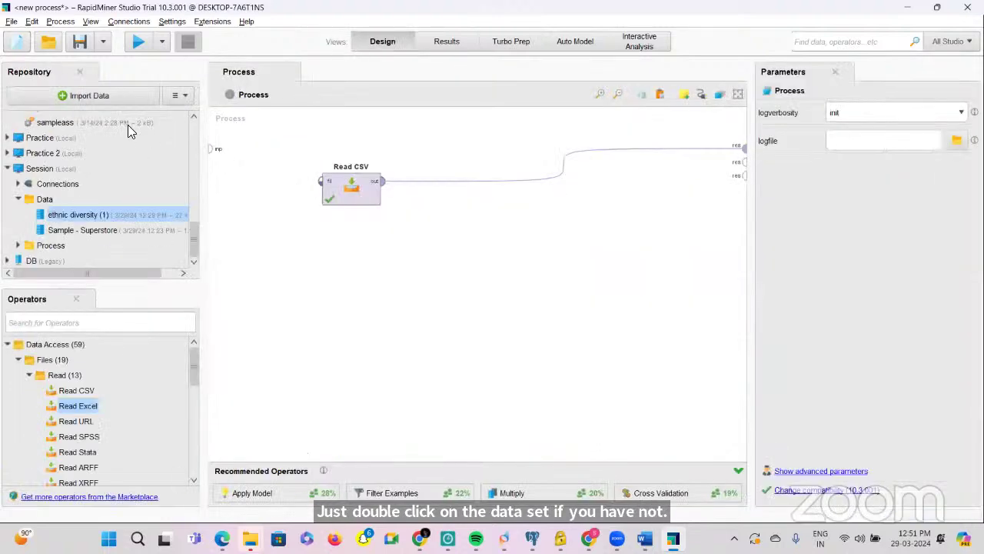
{"action": "left_click", "coordinate": [95, 96]}
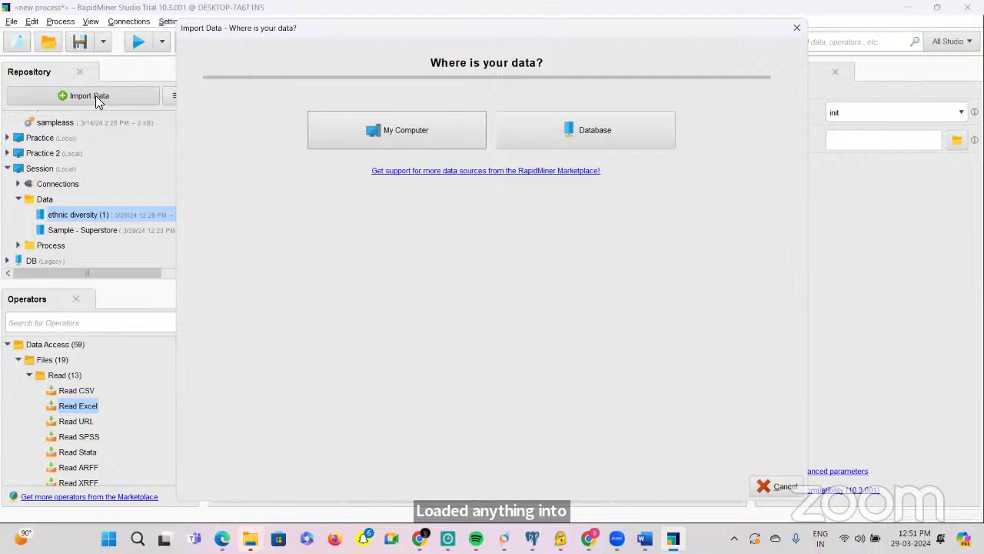
{"action": "left_click", "coordinate": [342, 135]}
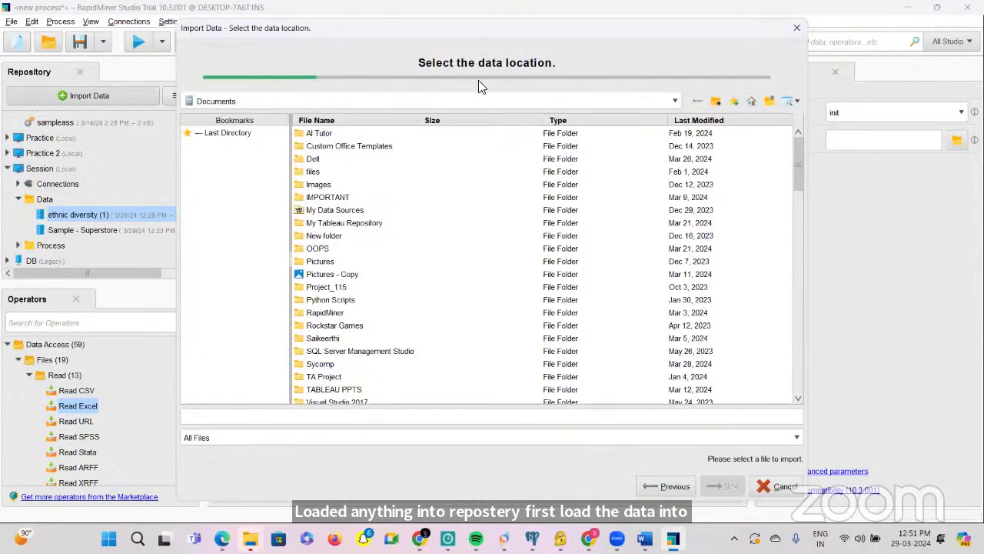
{"action": "left_click", "coordinate": [771, 487]}
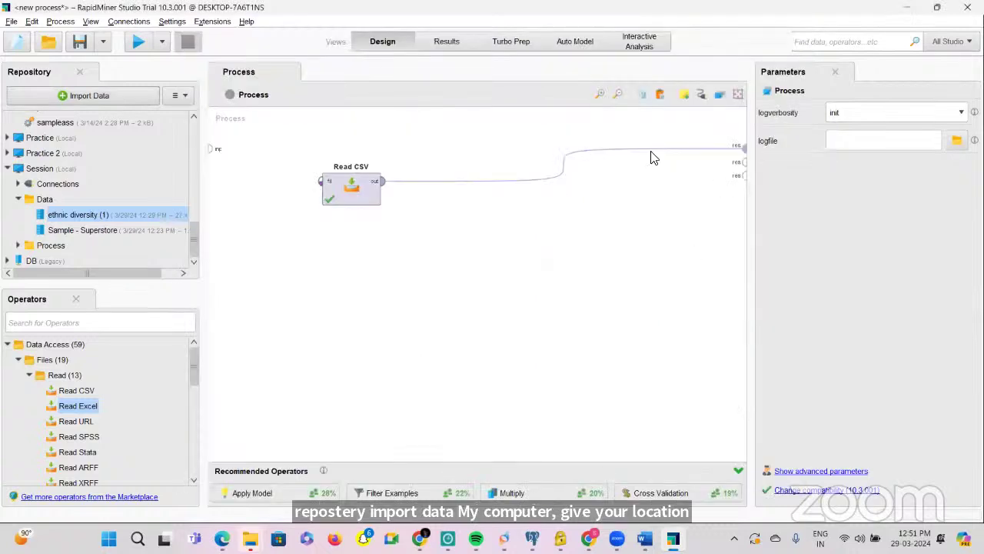
{"action": "left_click", "coordinate": [506, 45]}
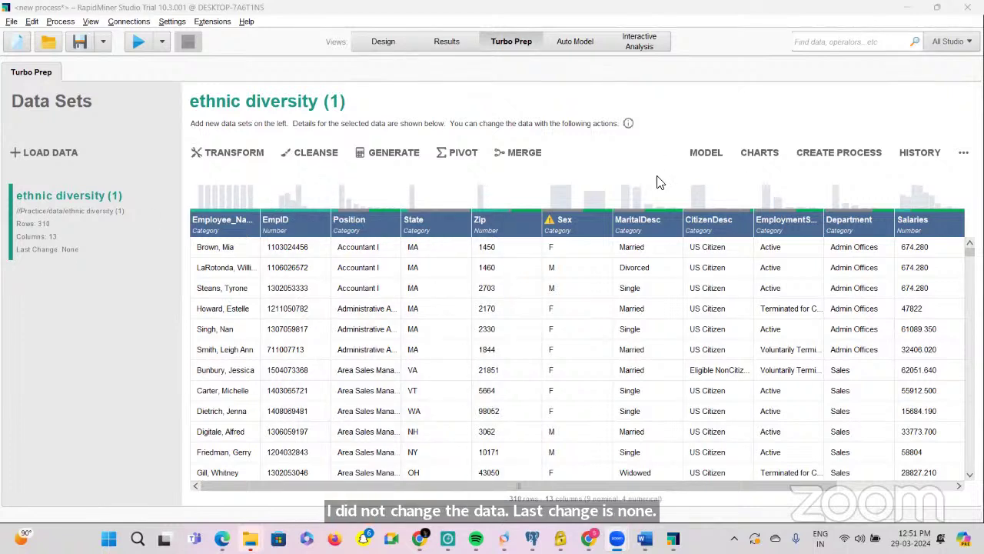
Step: Start a transformation of ethnic diversity (1) and filter the Sex column to rows that equal F
{"action": "left_click", "coordinate": [233, 153]}
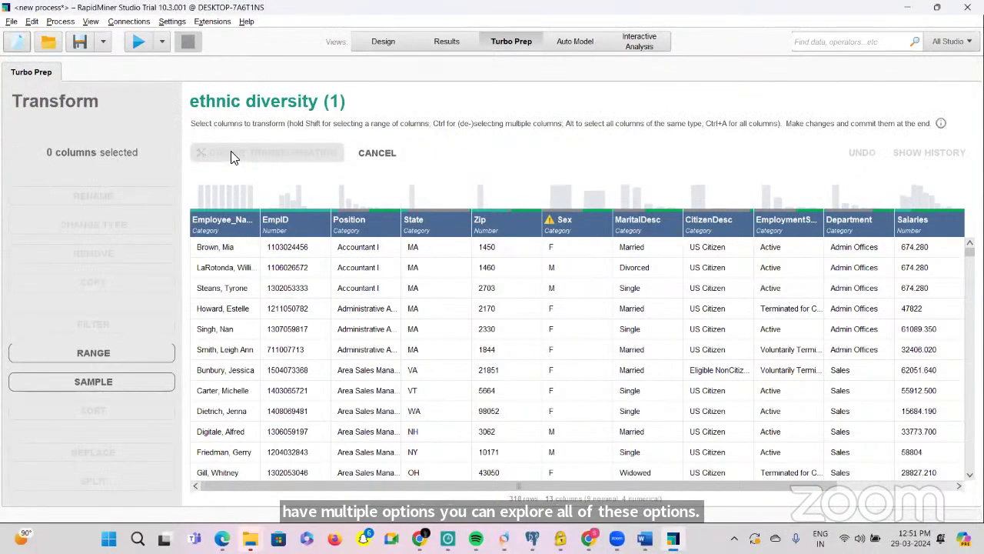
{"action": "left_click", "coordinate": [238, 223]}
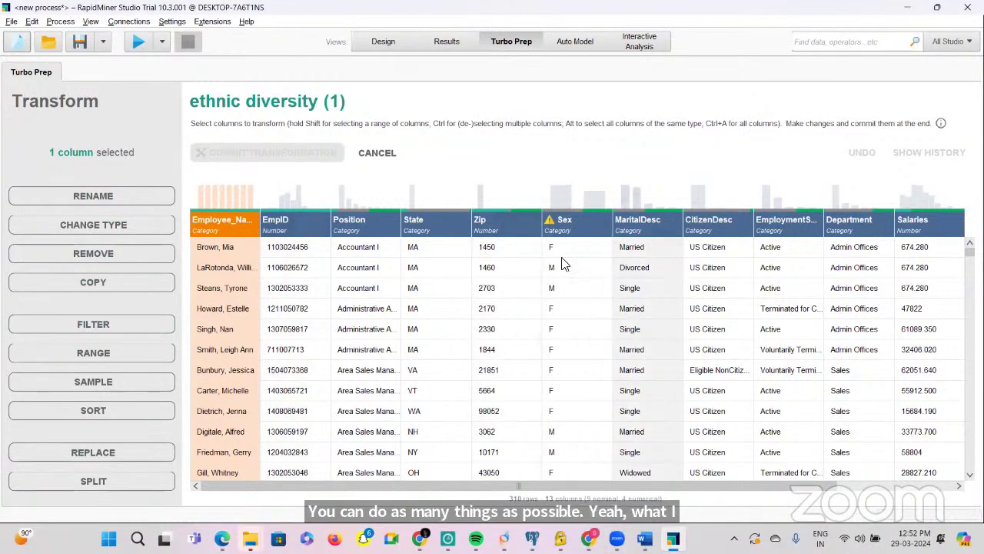
{"action": "left_click", "coordinate": [559, 229]}
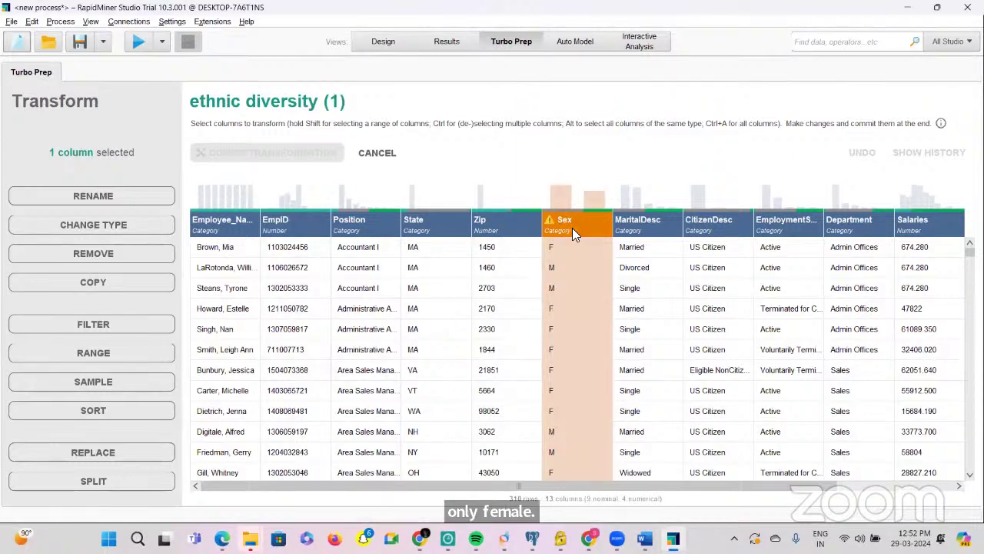
{"action": "mouse_move", "coordinate": [572, 228]}
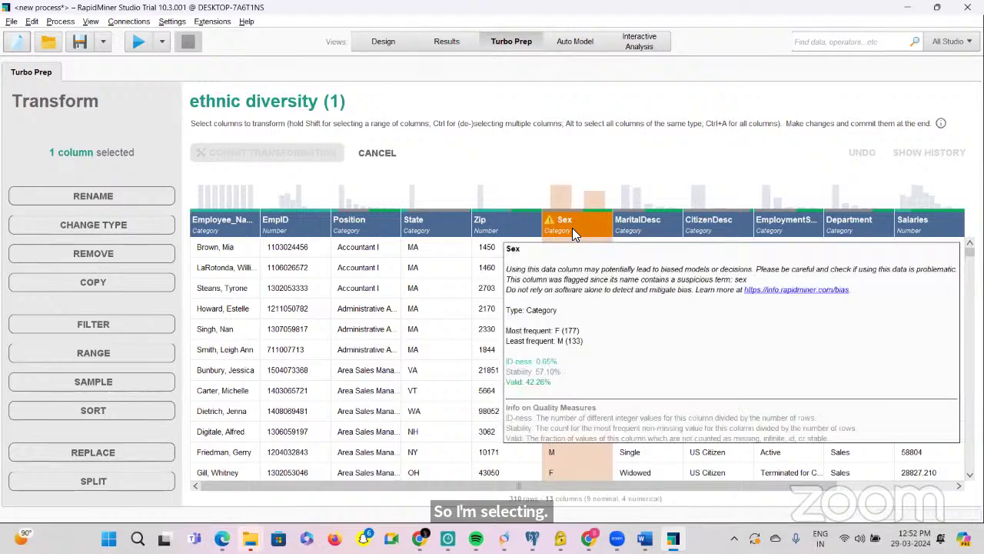
{"action": "left_click", "coordinate": [94, 326]}
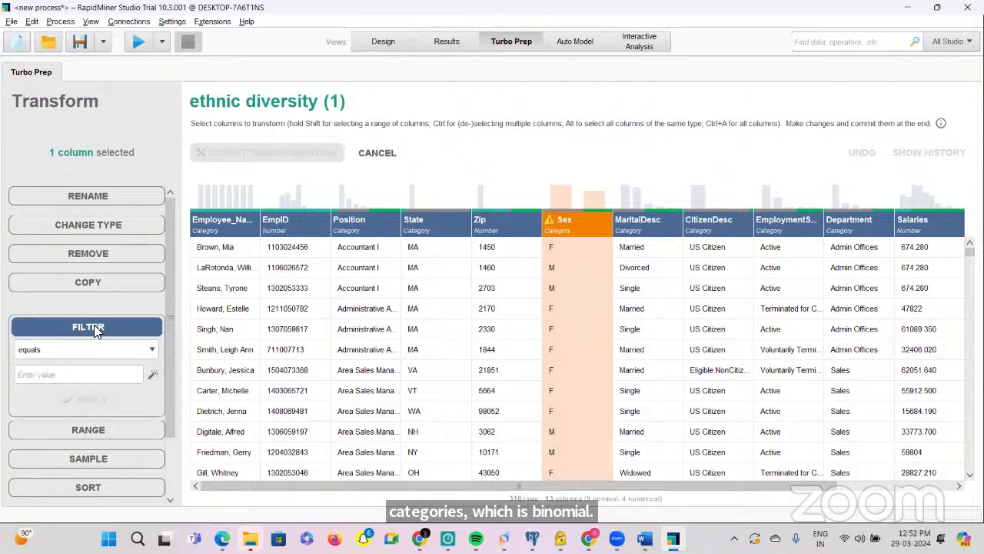
{"action": "left_click", "coordinate": [56, 375]}
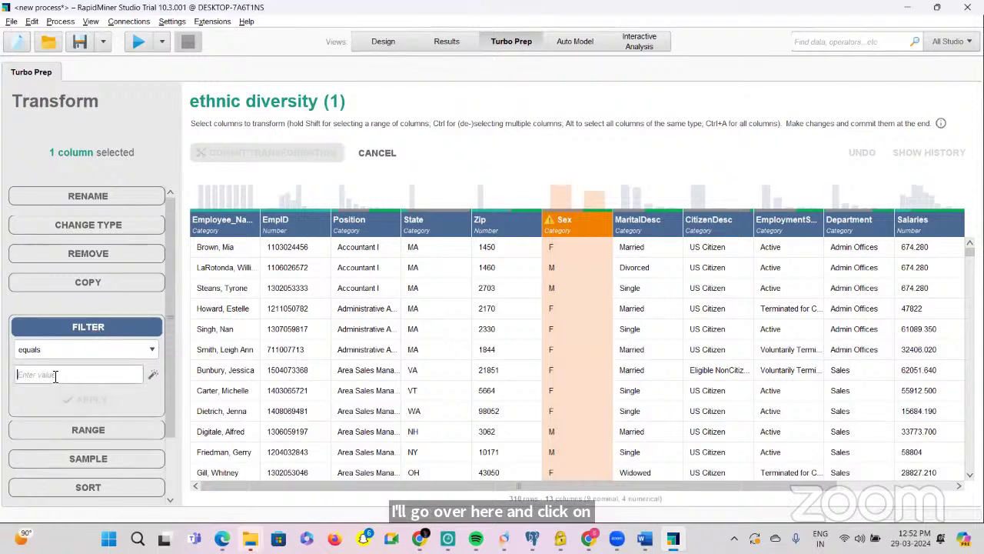
{"action": "type", "text": "F"}
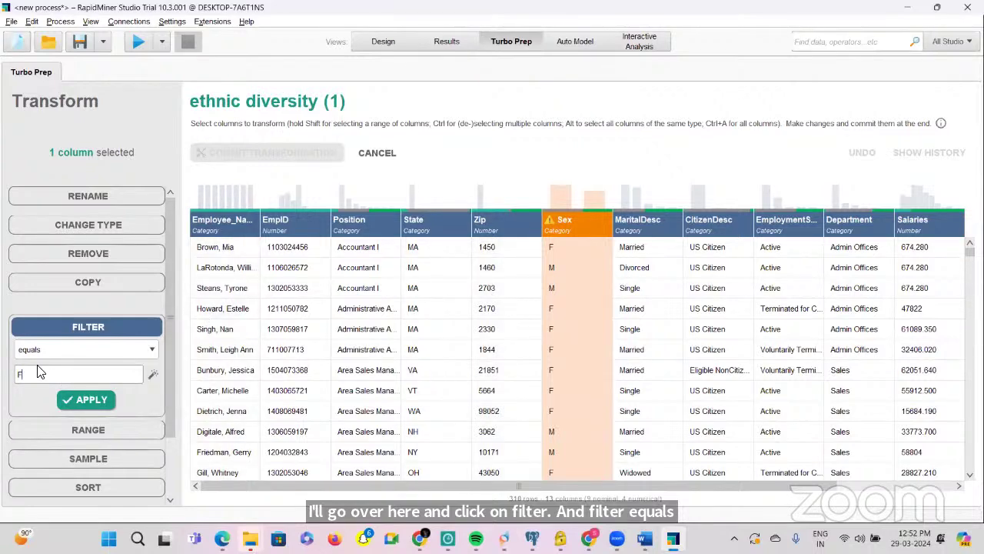
{"action": "left_click", "coordinate": [86, 399]}
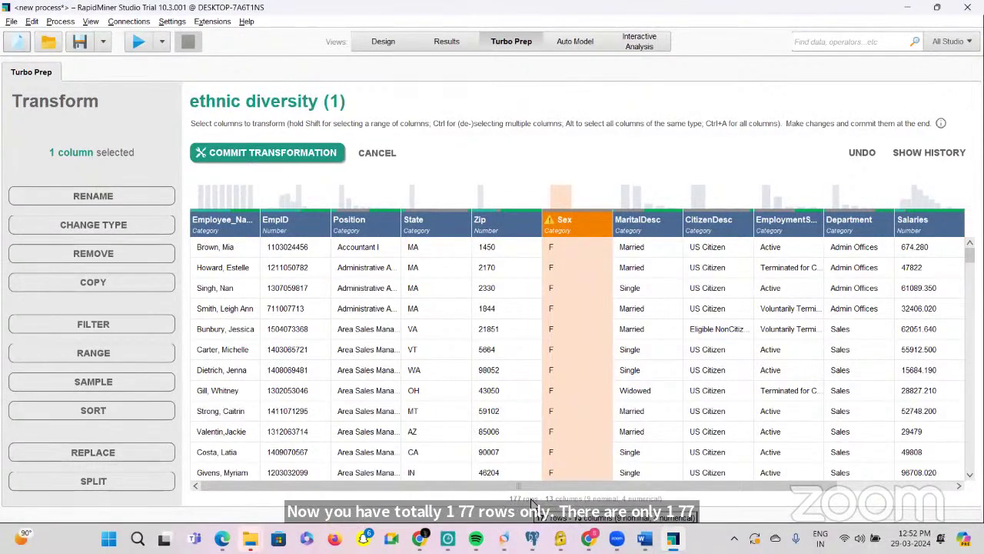
Step: Look through the filtered rows and commit the transformation to the data set
{"action": "scroll", "coordinate": [700, 350], "scroll_direction": "down", "scroll_amount": 15}
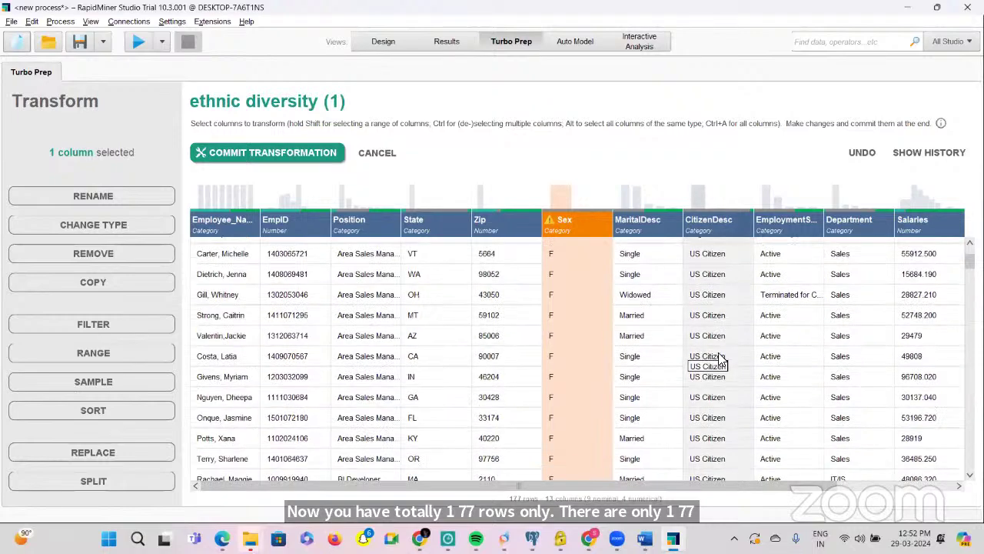
{"action": "scroll", "coordinate": [721, 360], "scroll_direction": "up", "scroll_amount": 15}
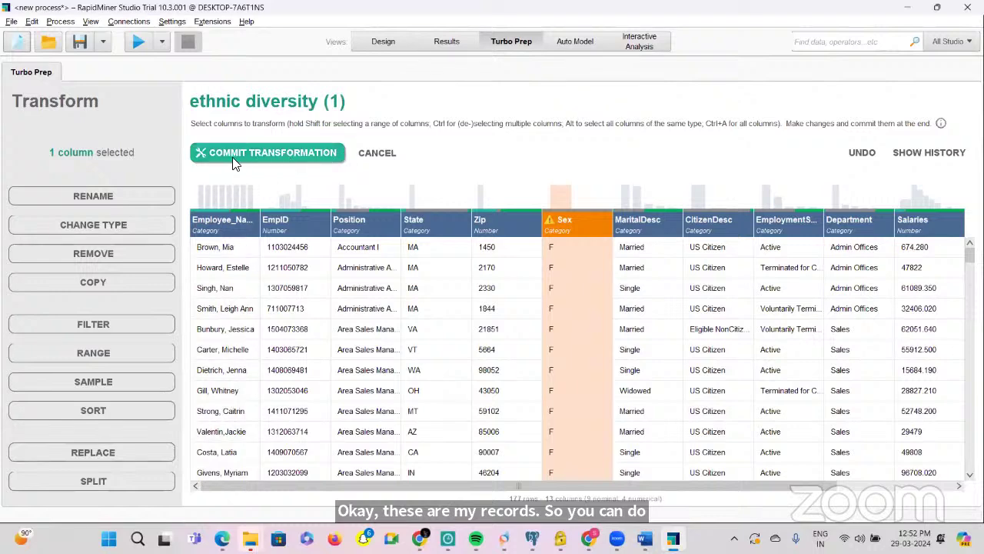
{"action": "left_click", "coordinate": [275, 155]}
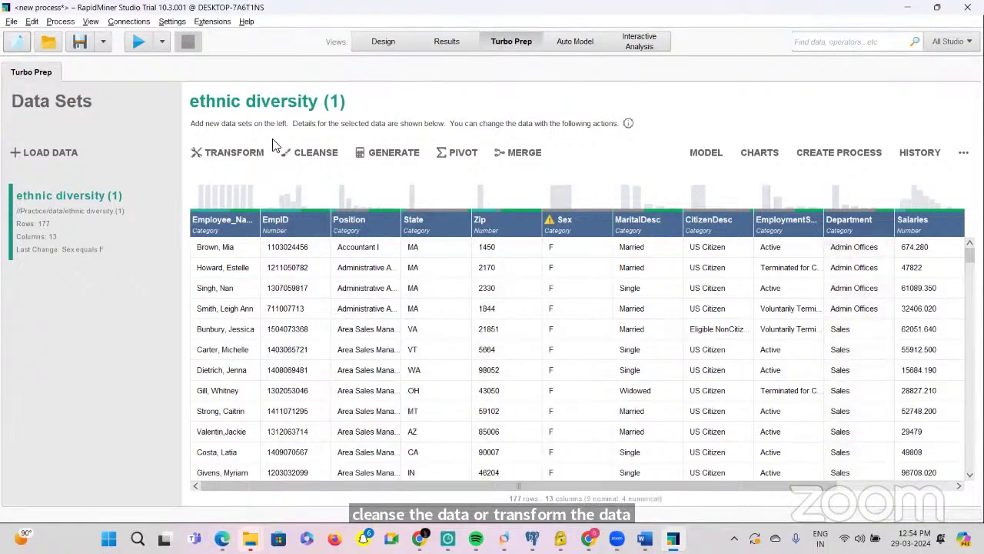
Step: Cleanse the data set by removing duplicates in the employee name column, treating missing values as duplicates, and commit the cleanse
{"action": "left_click", "coordinate": [311, 153]}
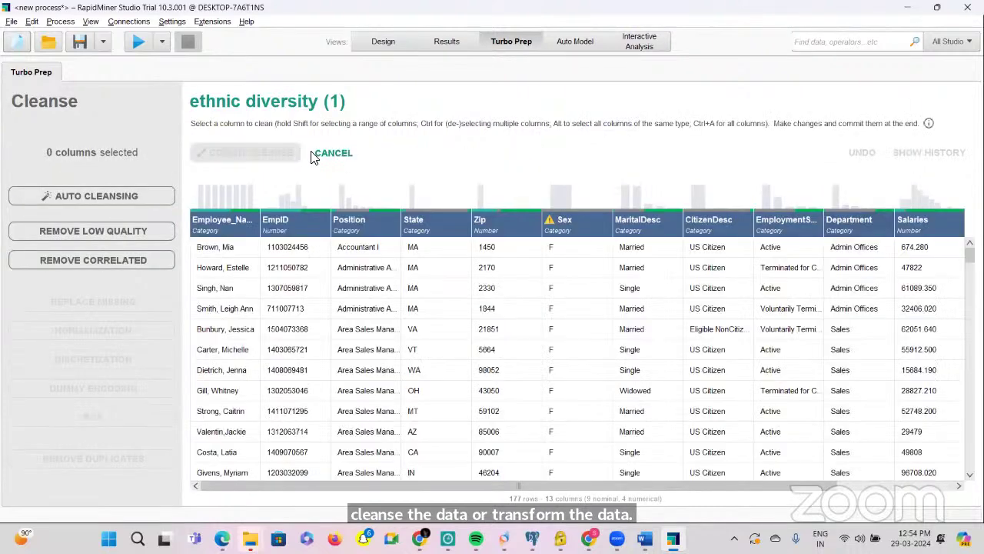
{"action": "left_click", "coordinate": [216, 223]}
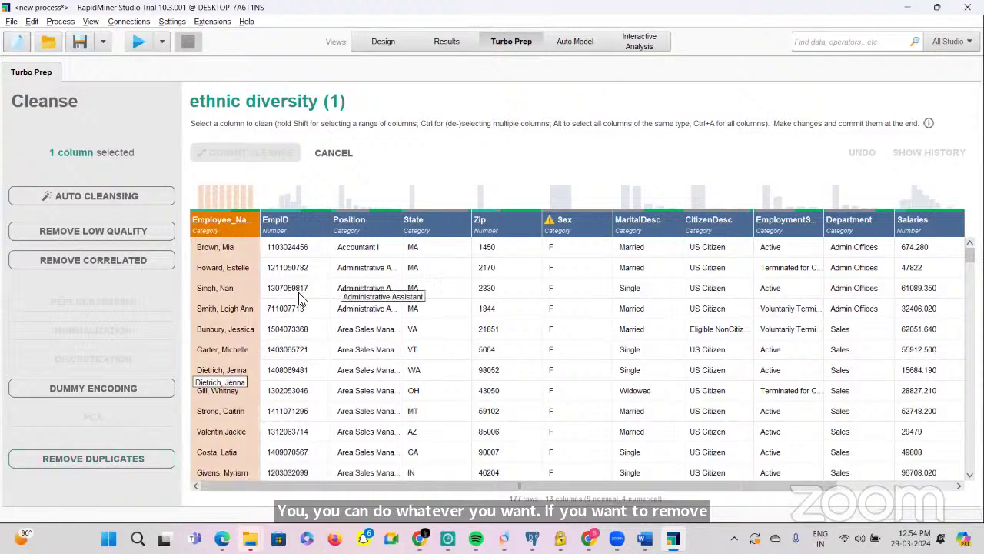
{"action": "left_click", "coordinate": [90, 459]}
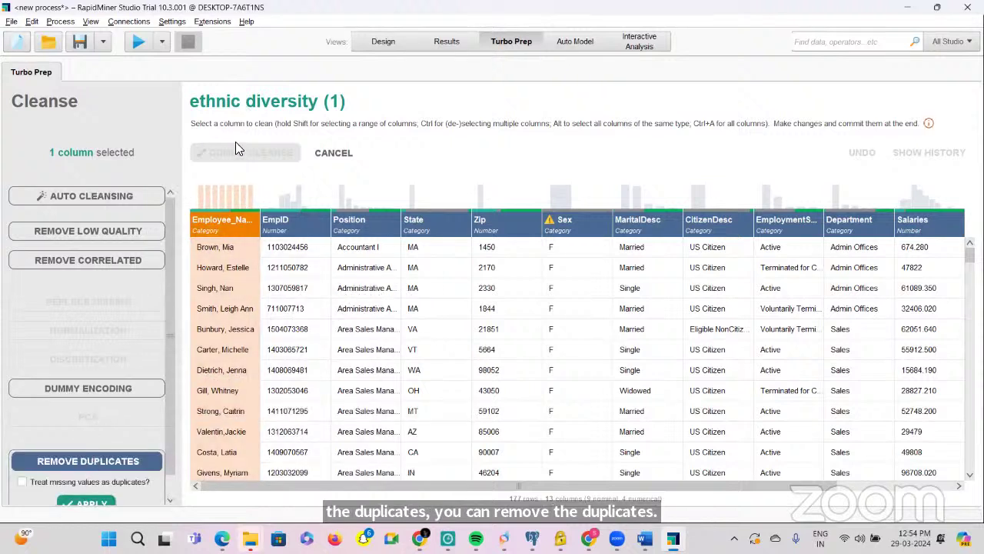
{"action": "left_click", "coordinate": [22, 481]}
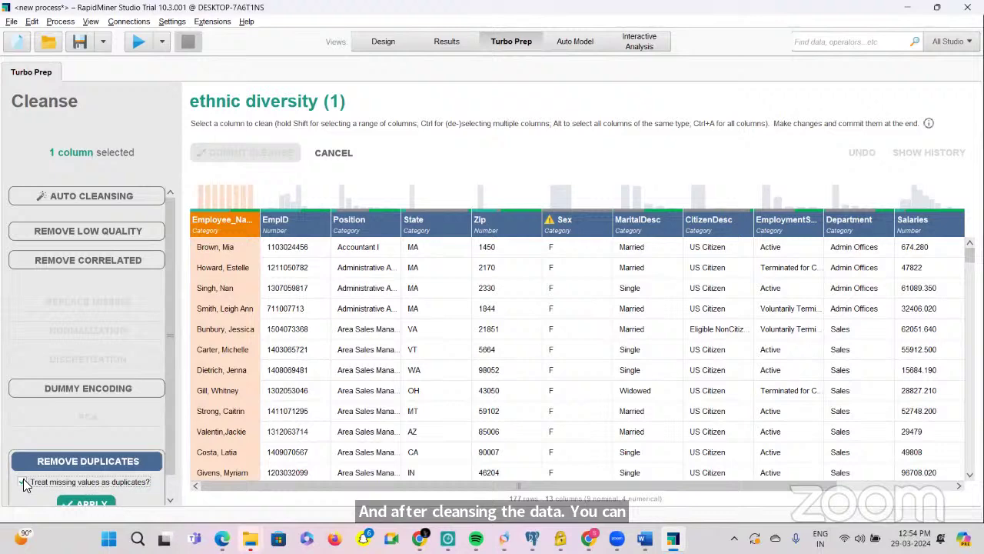
{"action": "left_click", "coordinate": [72, 499]}
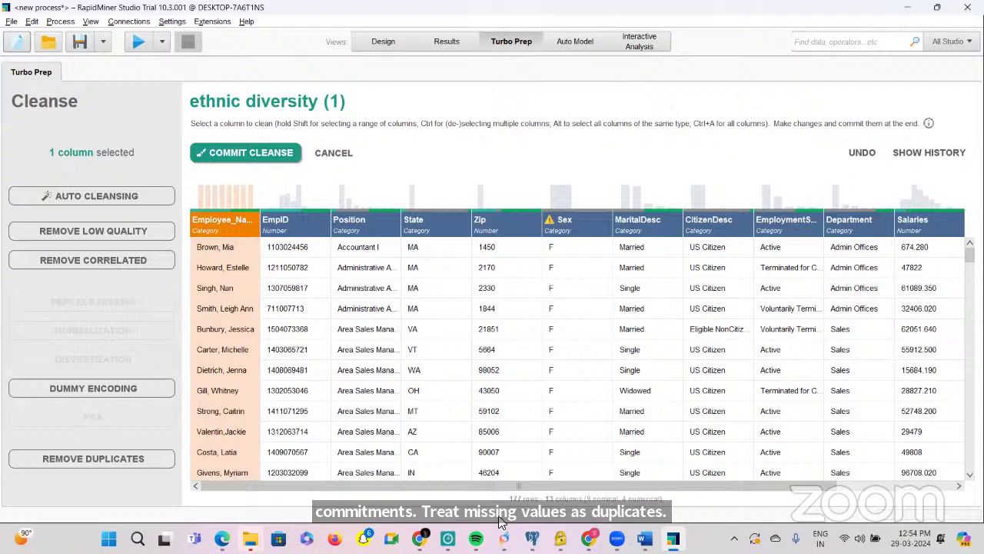
{"action": "left_click", "coordinate": [226, 155]}
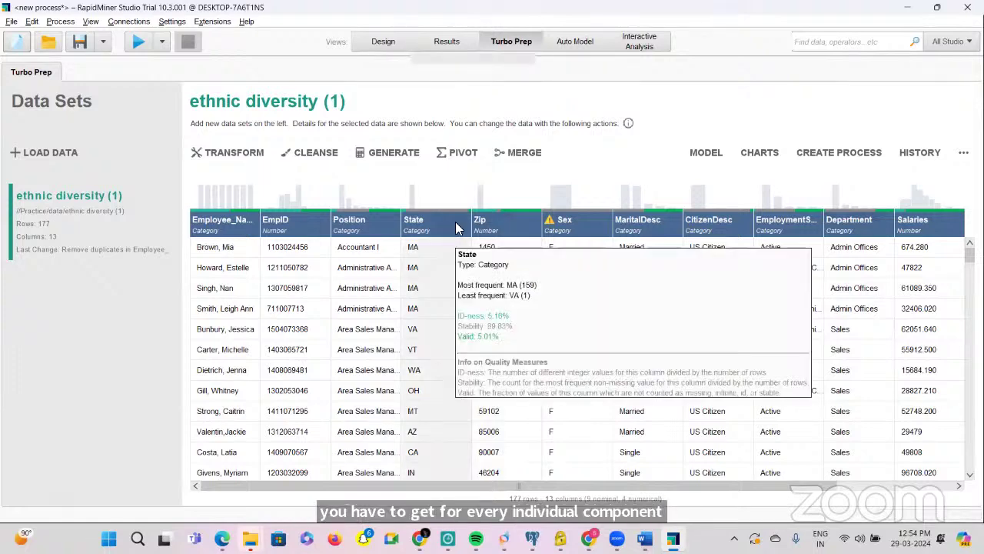
Step: Load the recent data set ethnic diversity (1) in Auto Model and set the task to predict the Salaries column
{"action": "left_click", "coordinate": [573, 43]}
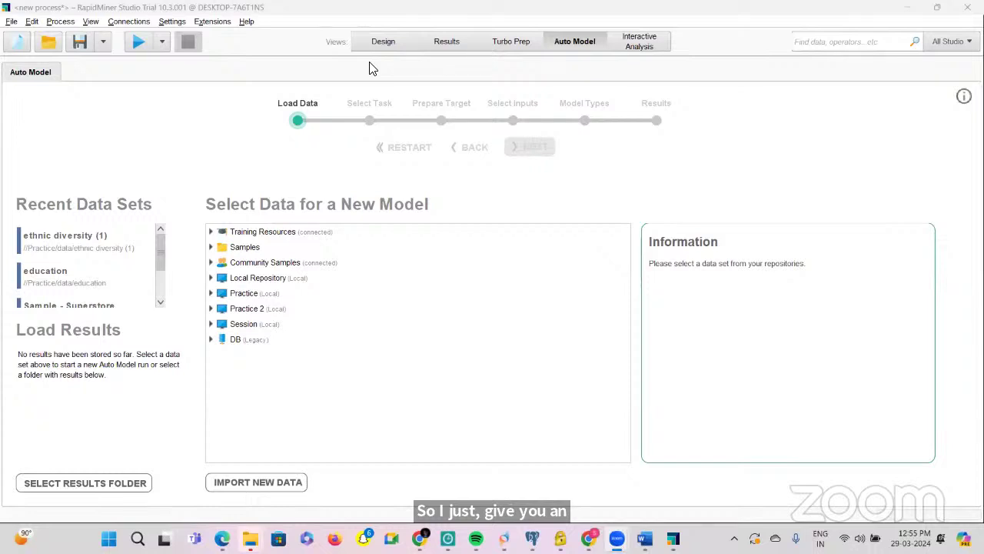
{"action": "double_click", "coordinate": [67, 243]}
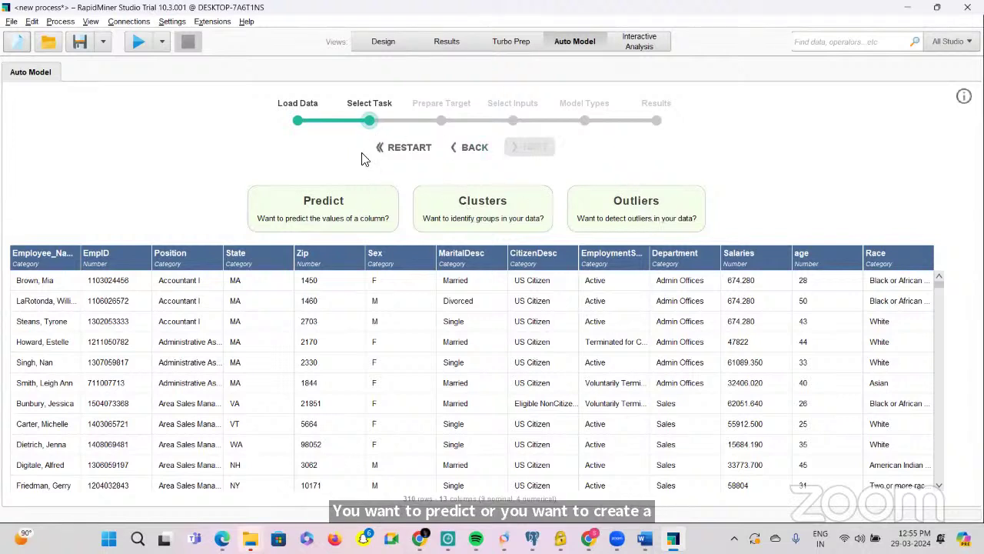
{"action": "left_click", "coordinate": [346, 220]}
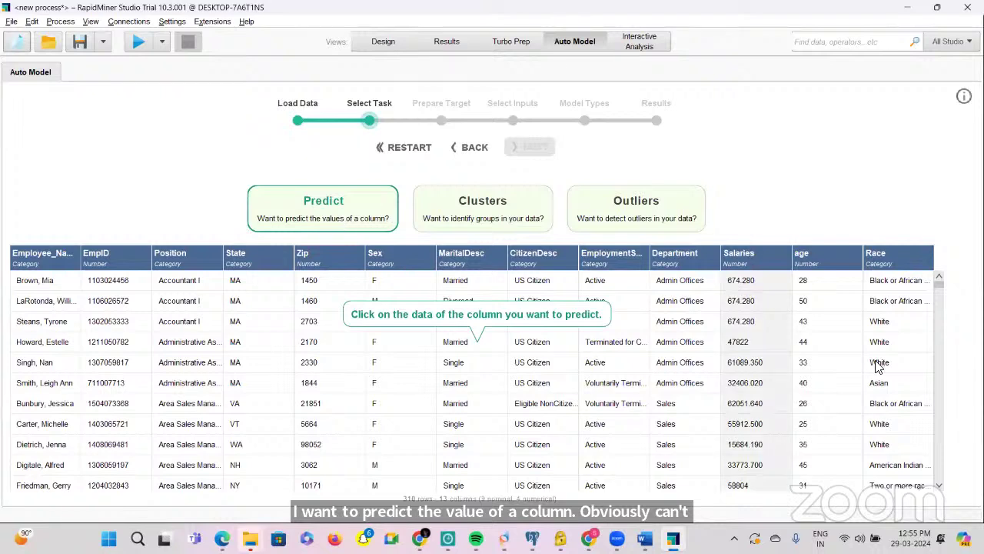
{"action": "left_click", "coordinate": [739, 258]}
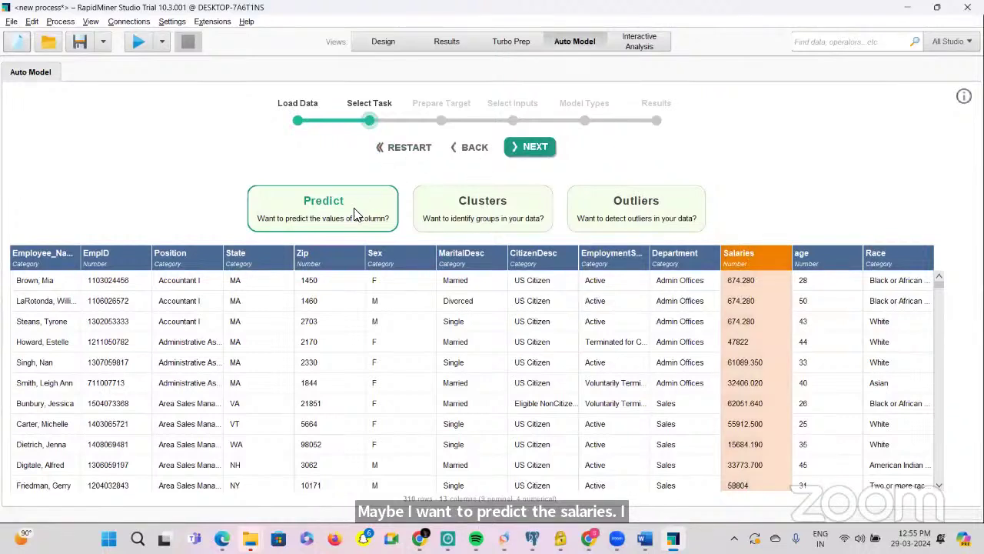
{"action": "left_click", "coordinate": [531, 149]}
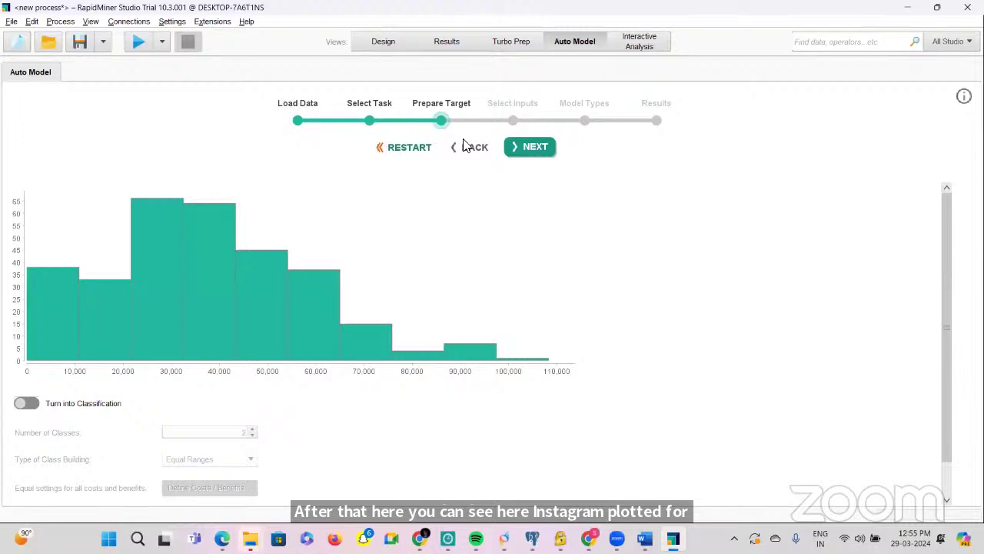
Step: Keep Salaries as a numeric target, review the input columns with their default selection, and proceed to the model types
{"action": "left_click", "coordinate": [521, 146]}
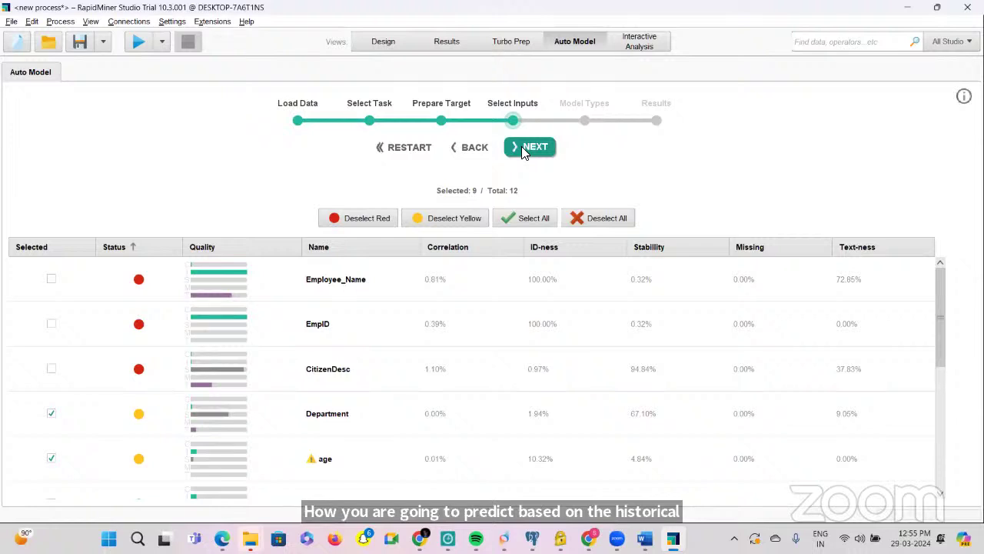
{"action": "scroll", "coordinate": [299, 405], "scroll_direction": "down", "scroll_amount": 2}
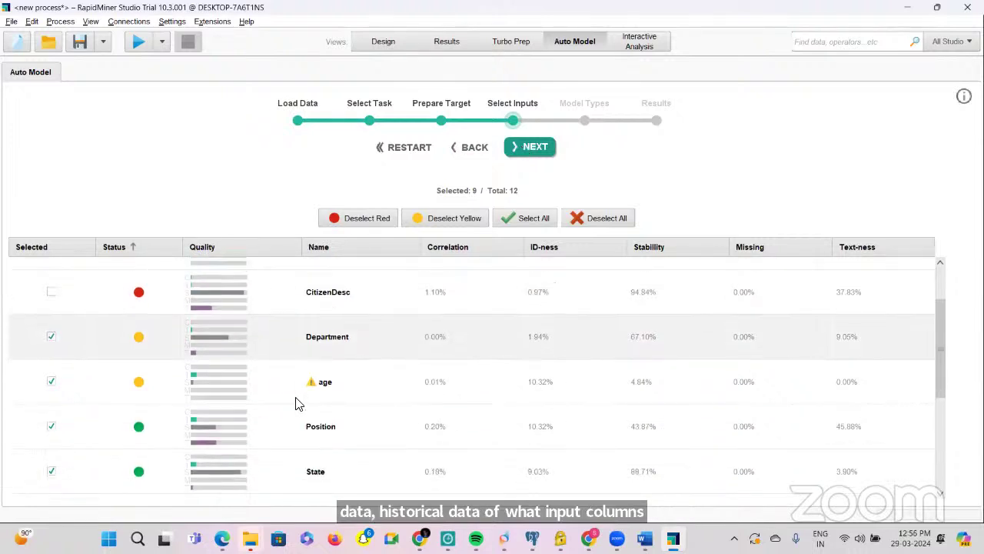
{"action": "left_click", "coordinate": [253, 443]}
{"action": "scroll", "coordinate": [235, 452], "scroll_direction": "down", "scroll_amount": 1}
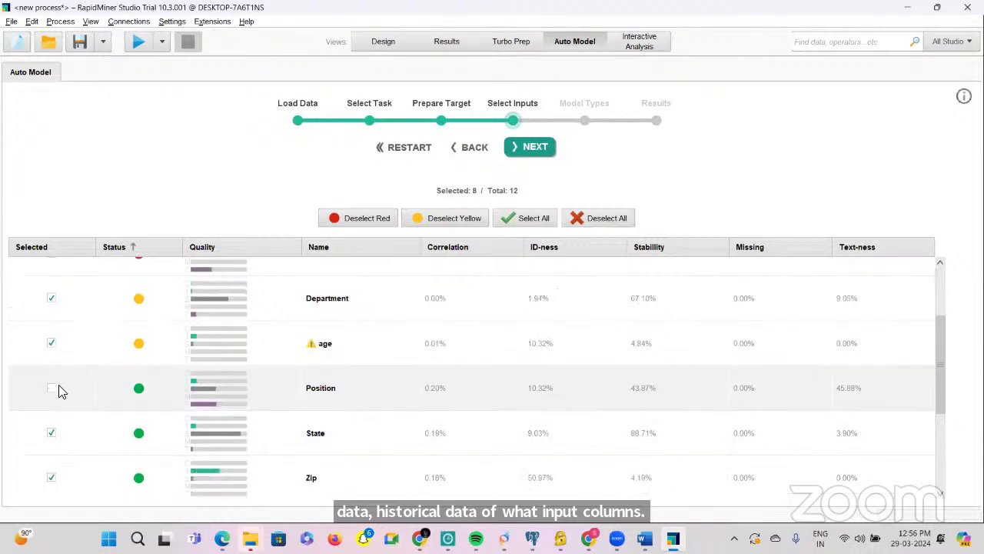
{"action": "left_click", "coordinate": [51, 387]}
{"action": "scroll", "coordinate": [148, 363], "scroll_direction": "down", "scroll_amount": 3}
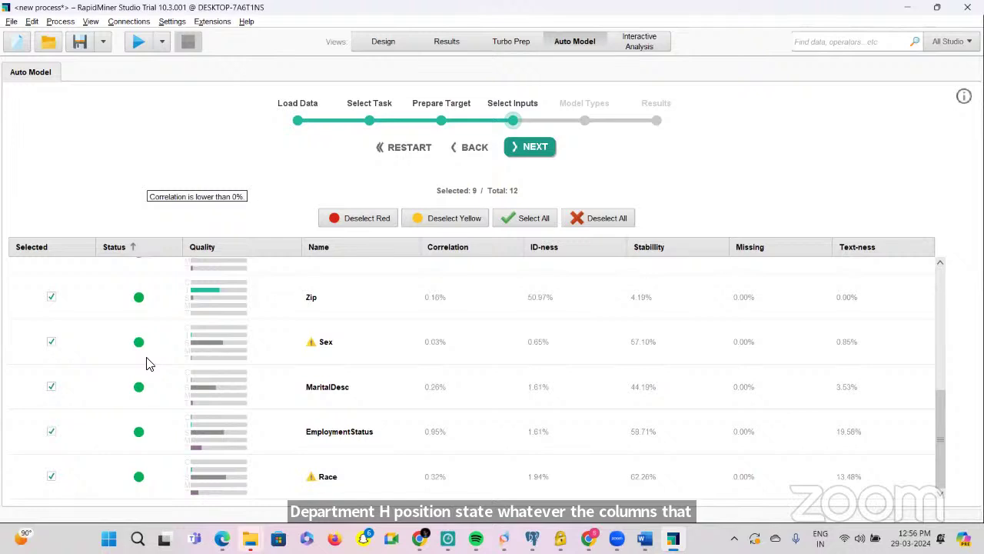
{"action": "left_click", "coordinate": [524, 150]}
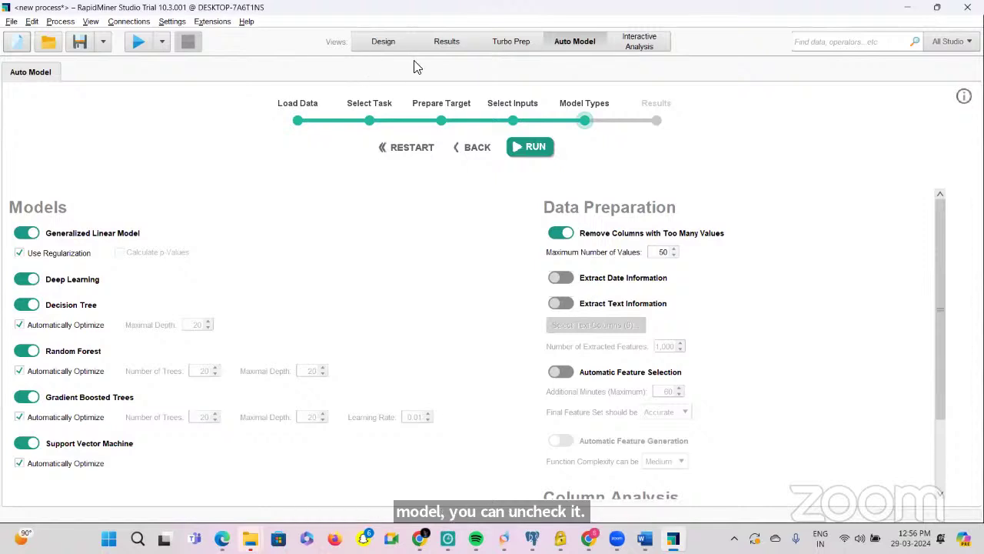
Step: Run Auto Model with all the enabled model types and review the comparison overview of their errors and runtimes
{"action": "left_click", "coordinate": [524, 147]}
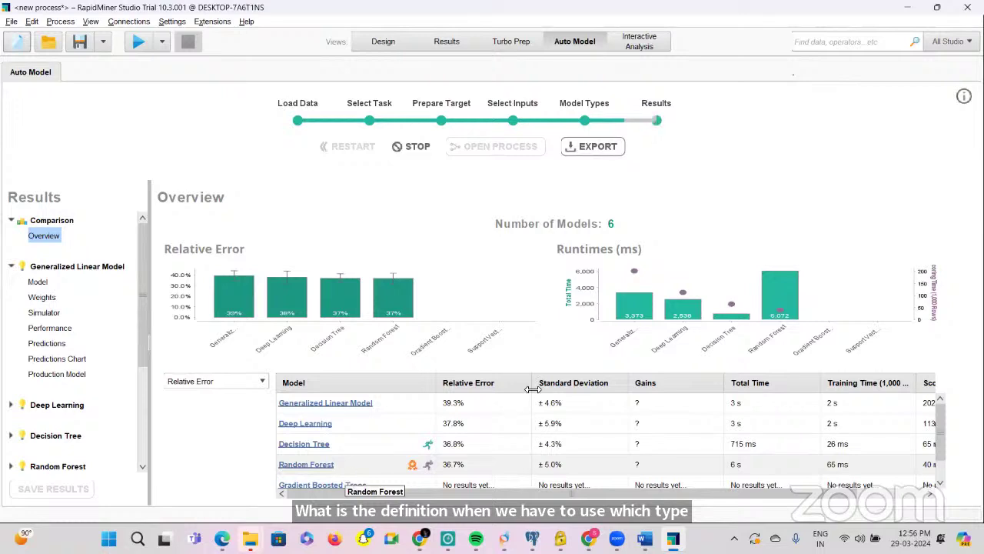
{"action": "scroll", "coordinate": [357, 478], "scroll_direction": "down", "scroll_amount": 1}
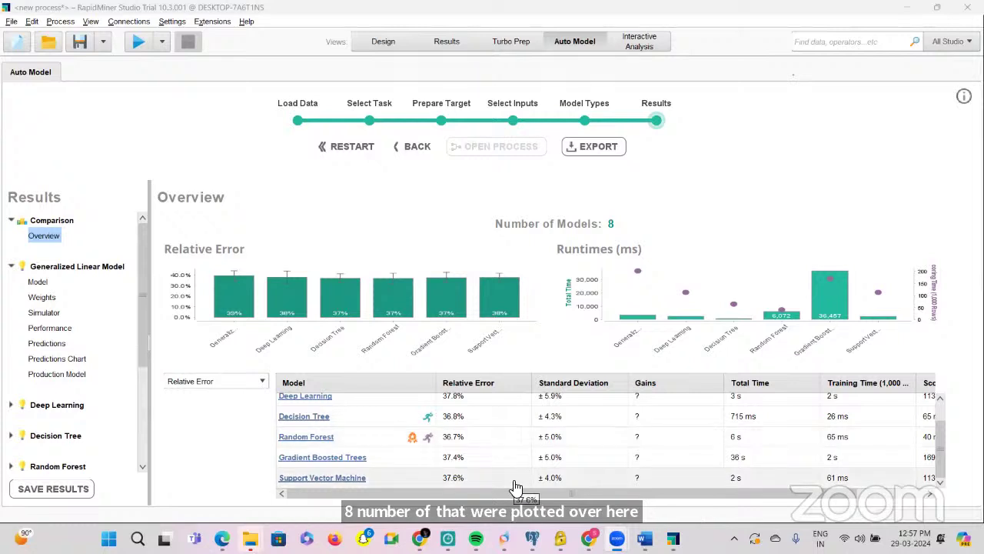
{"action": "mouse_move", "coordinate": [414, 443]}
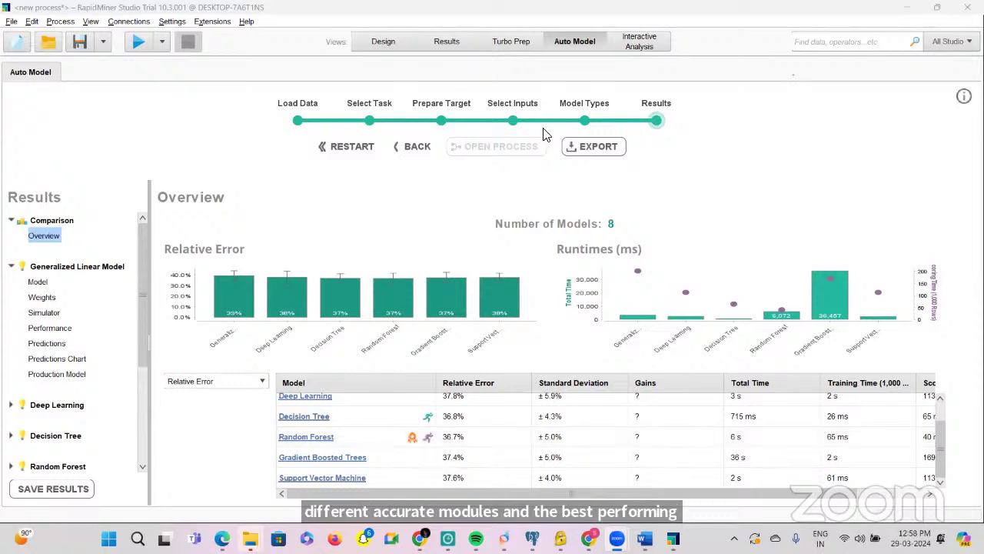
Step: Return to the Design view and delete the Read CSV operator from the process
{"action": "left_click", "coordinate": [514, 42]}
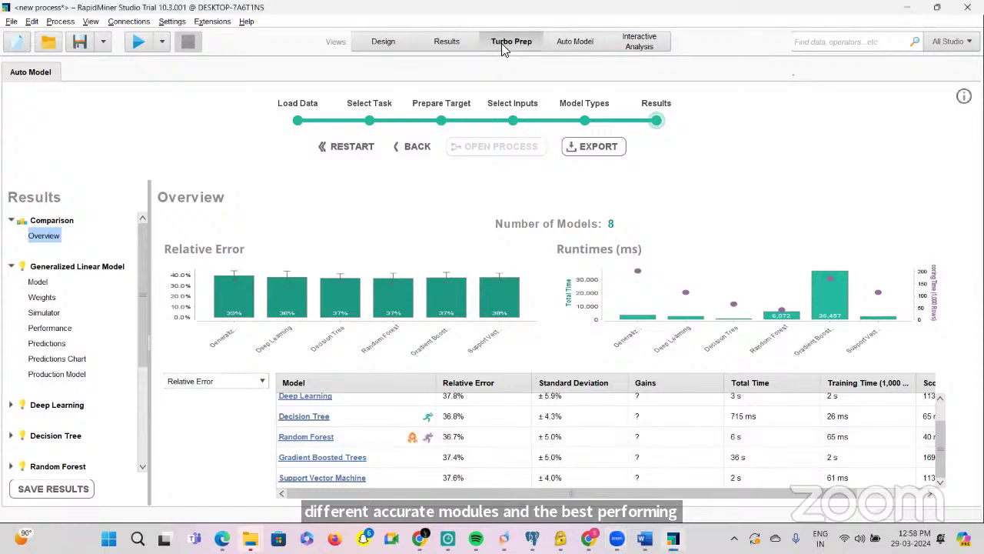
{"action": "left_click", "coordinate": [372, 41]}
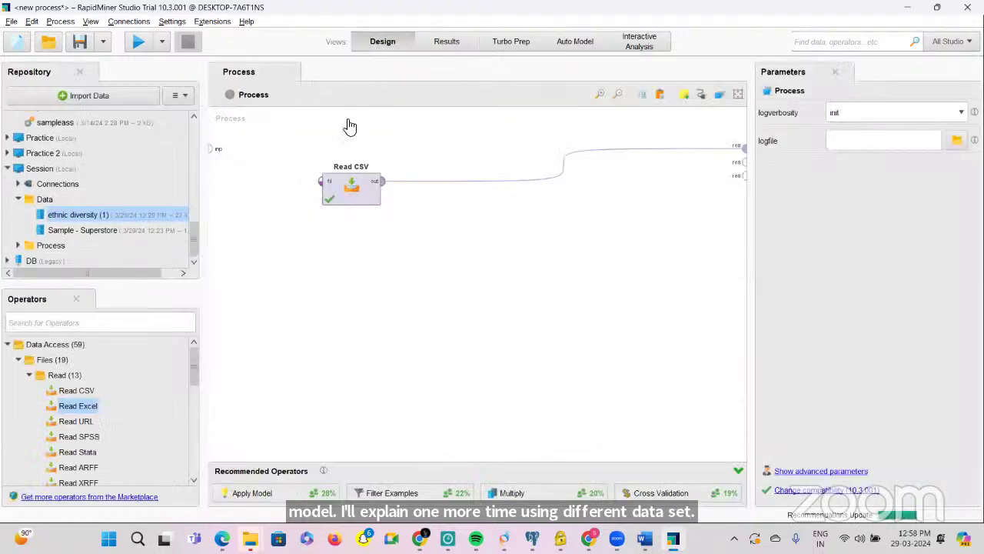
{"action": "key", "text": "ctrl+a"}
{"action": "key", "text": "Delete"}
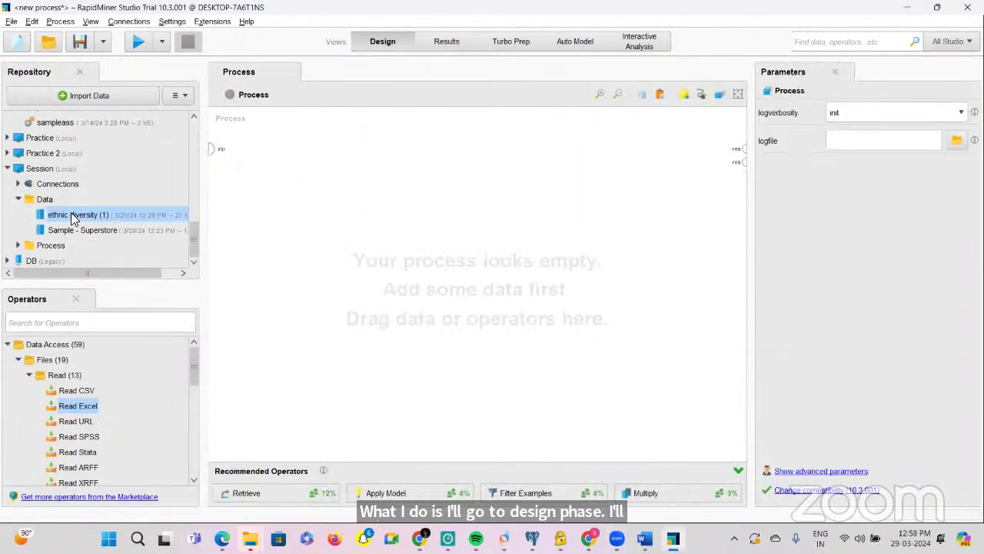
Step: Add Sample - Superstore from the Session repository to the process, connect its output to the first result port, and run it
{"action": "left_click_drag", "start_coordinate": [73, 231], "coordinate": [192, 188]}
{"action": "left_click_drag", "start_coordinate": [310, 228], "coordinate": [311, 231]}
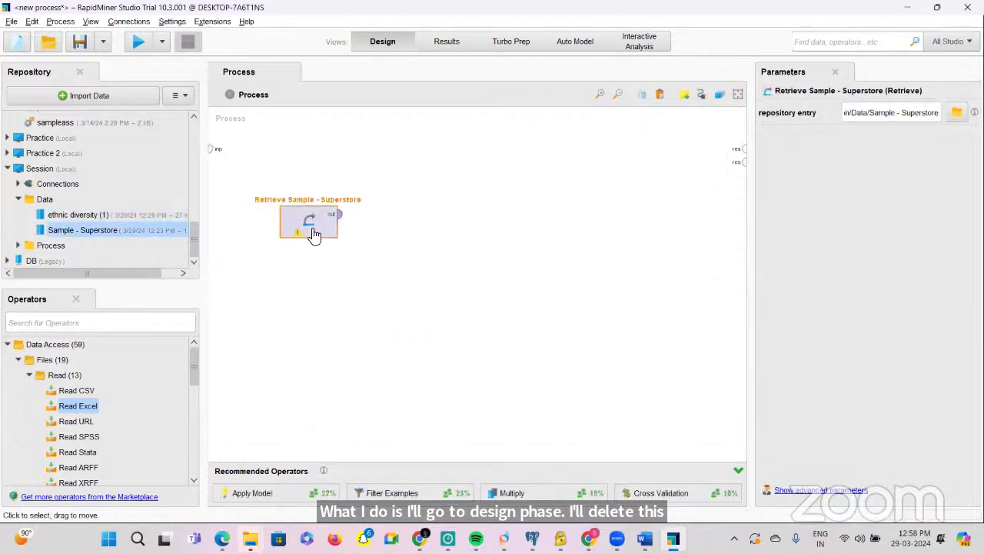
{"action": "left_click", "coordinate": [339, 214]}
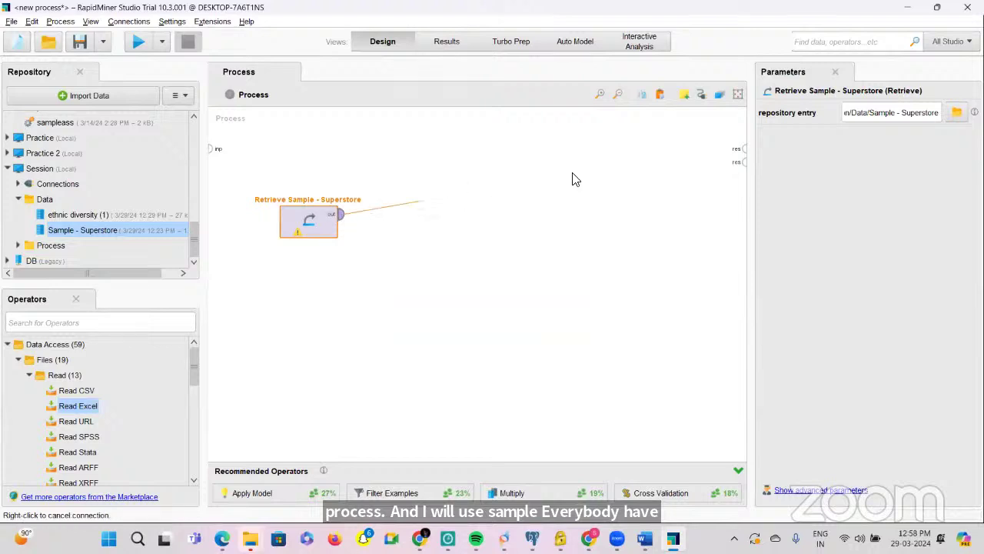
{"action": "right_click", "coordinate": [689, 172]}
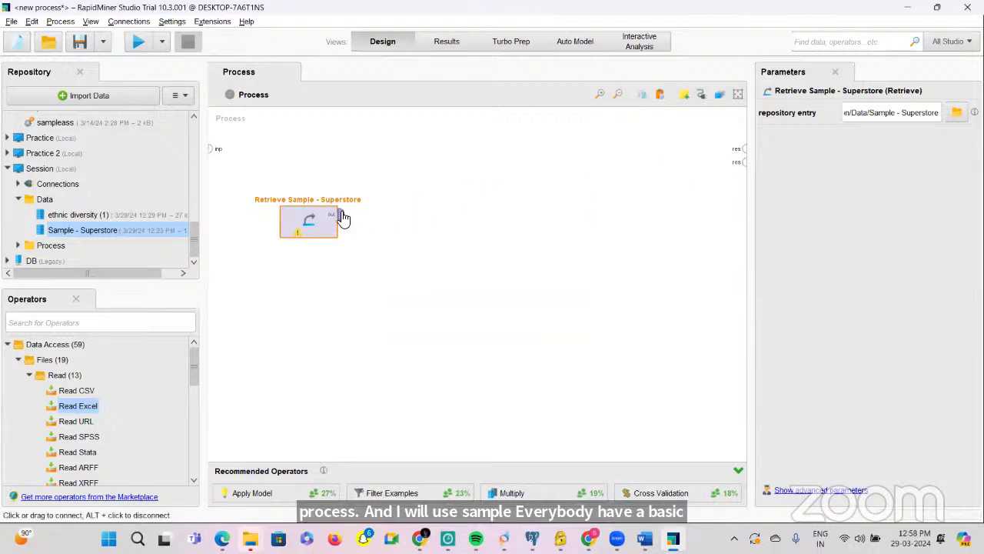
{"action": "left_click", "coordinate": [339, 214]}
{"action": "left_click", "coordinate": [744, 153]}
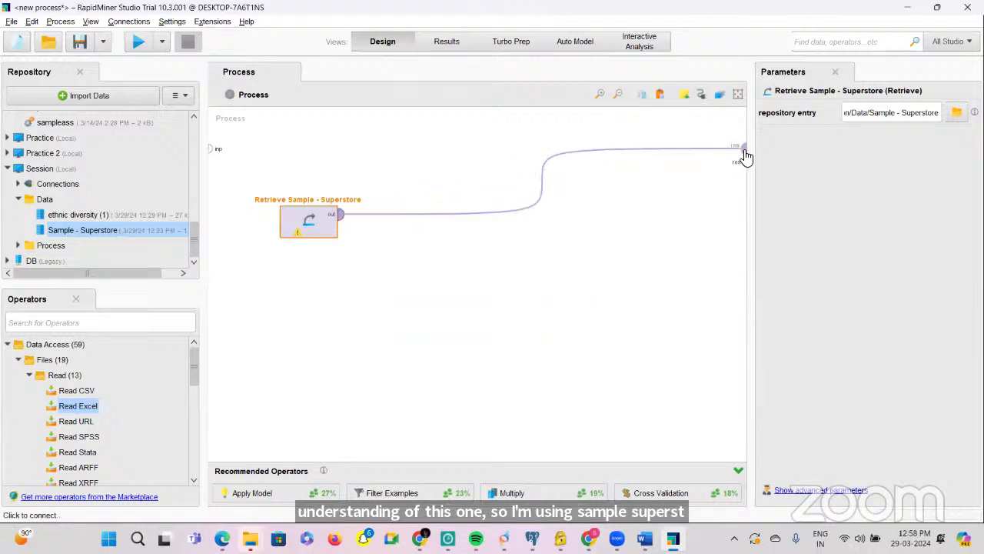
{"action": "left_click", "coordinate": [137, 44]}
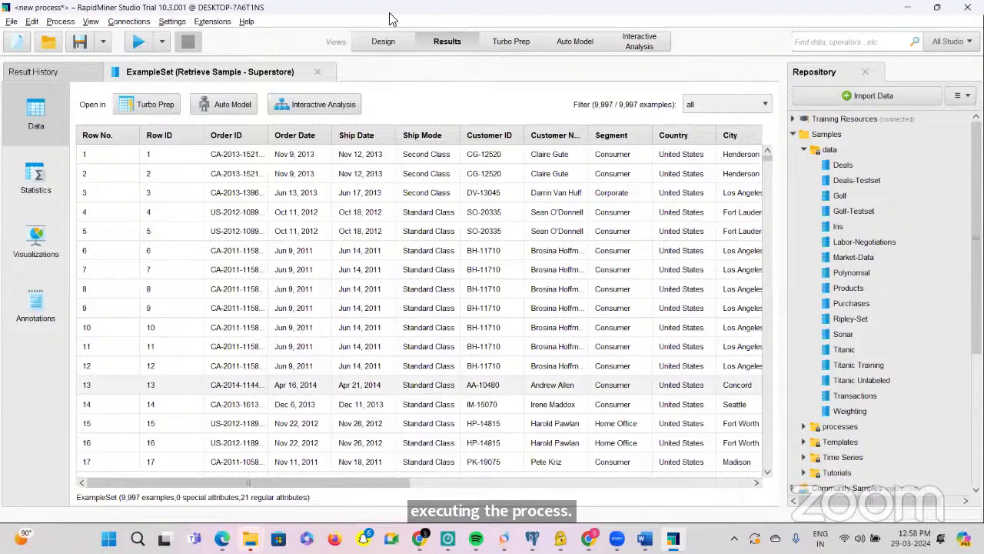
Step: Restart Auto Model and load Sample - Superstore from the Practice repository's data folder
{"action": "left_click", "coordinate": [575, 43]}
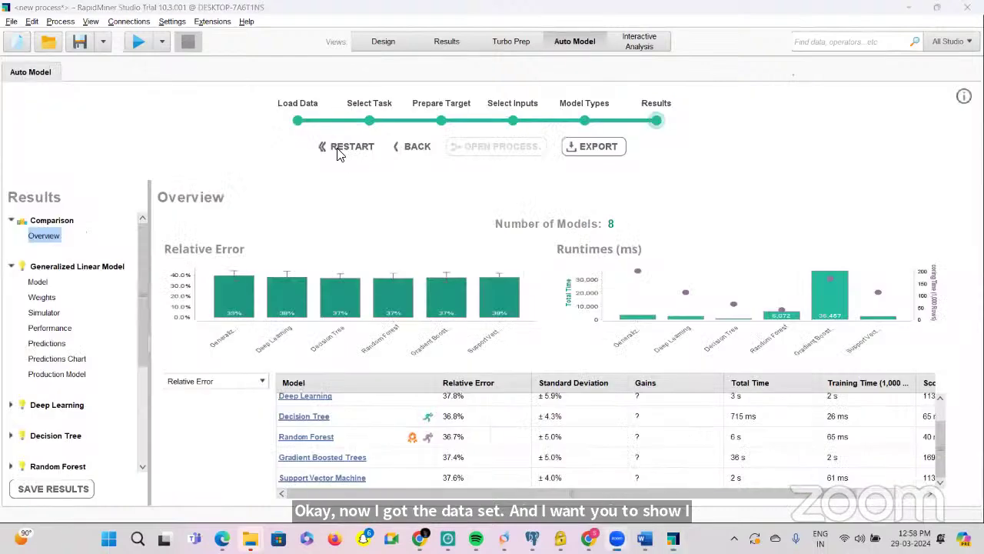
{"action": "left_click", "coordinate": [338, 152]}
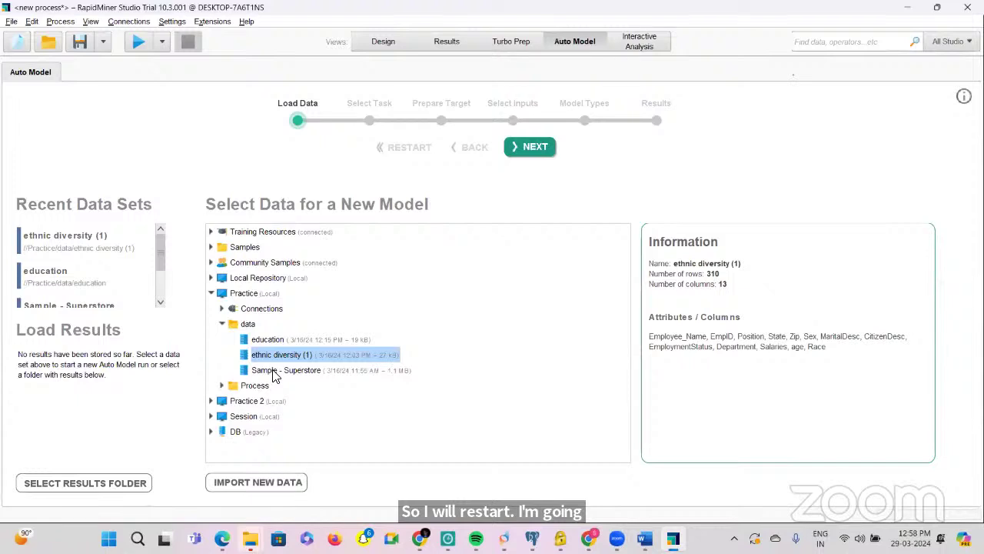
{"action": "double_click", "coordinate": [273, 370]}
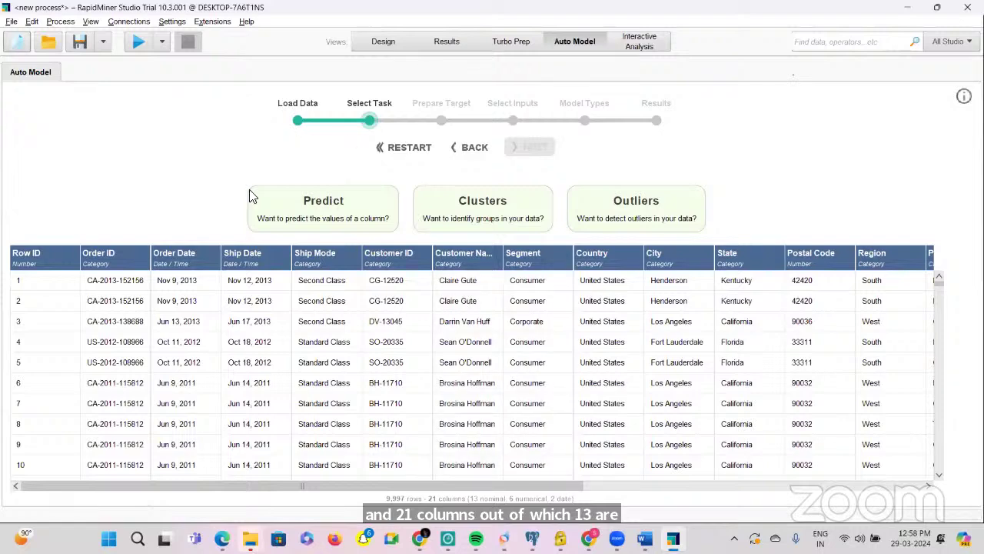
Step: Set the Auto Model task to predict the Sales column and proceed to the target preparation
{"action": "left_click", "coordinate": [296, 218]}
{"action": "scroll", "coordinate": [634, 349], "scroll_direction": "right", "scroll_amount": 1}
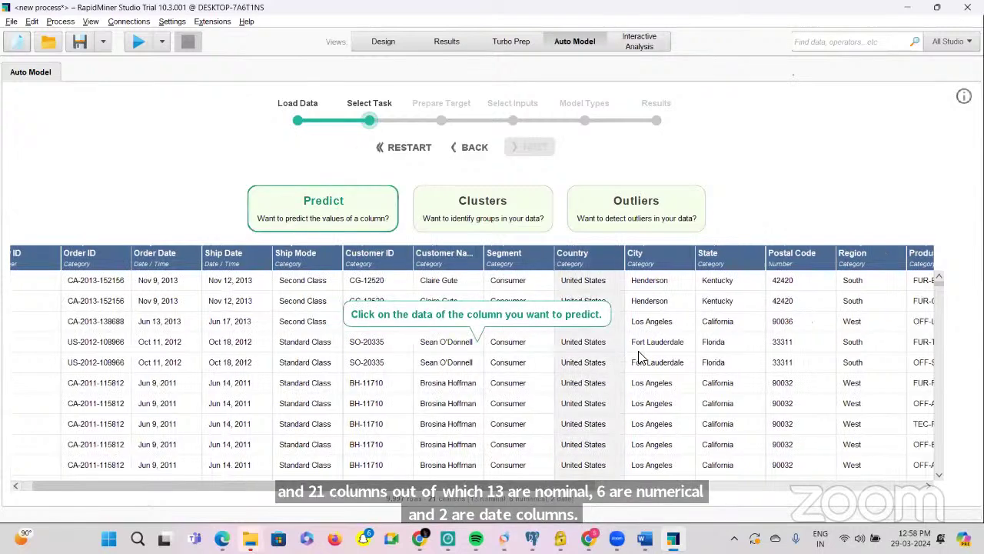
{"action": "scroll", "coordinate": [639, 358], "scroll_direction": "right", "scroll_amount": 8}
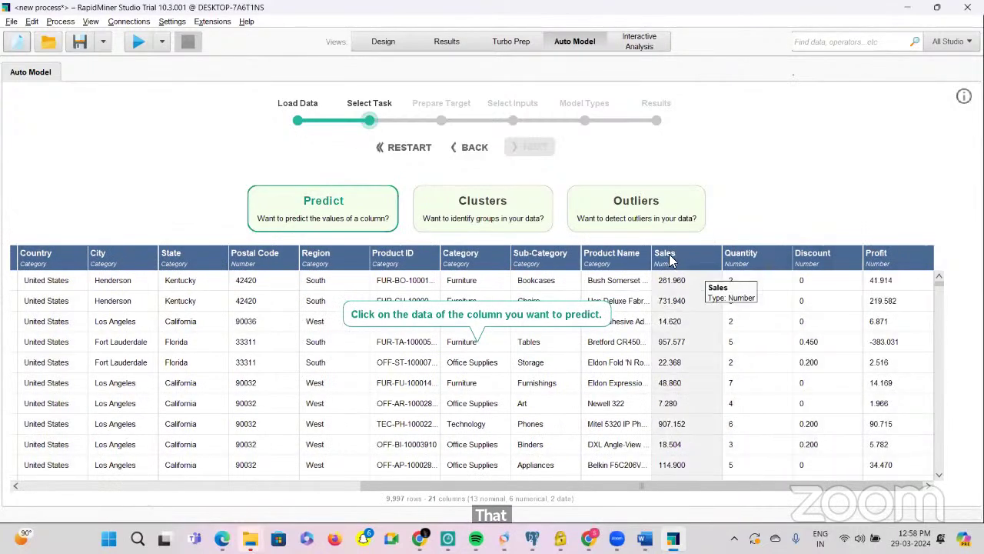
{"action": "left_click", "coordinate": [669, 259]}
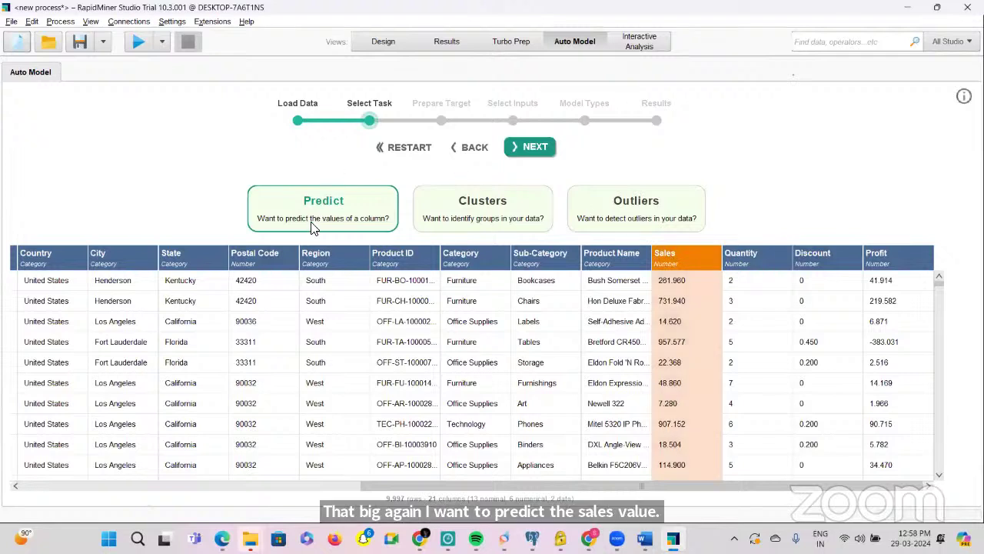
{"action": "left_click", "coordinate": [535, 148]}
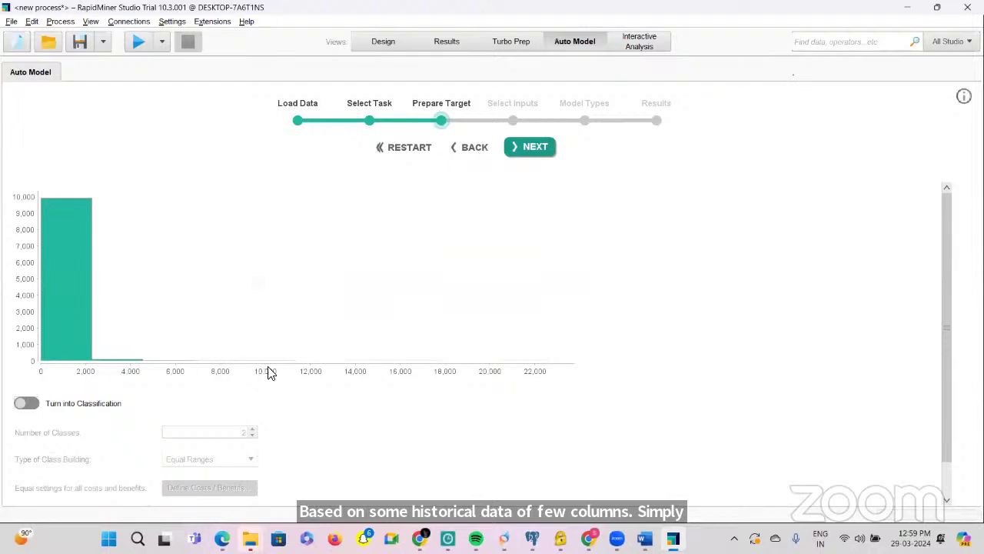
Step: Keep Sales as a numeric target, review the Superstore input columns with their default selection, and proceed to the model types
{"action": "left_click", "coordinate": [527, 149]}
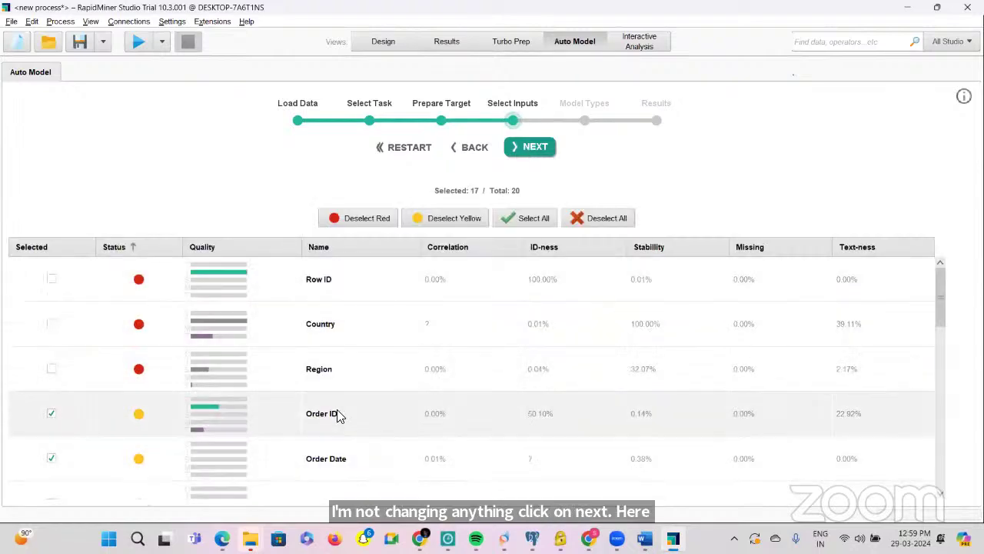
{"action": "scroll", "coordinate": [230, 349], "scroll_direction": "down", "scroll_amount": 3}
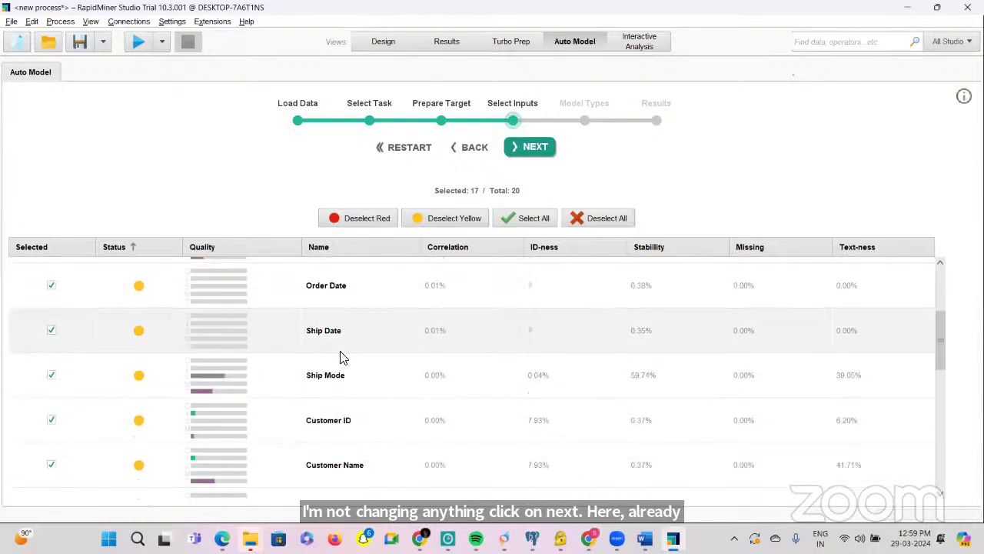
{"action": "scroll", "coordinate": [316, 380], "scroll_direction": "down", "scroll_amount": 3}
{"action": "scroll", "coordinate": [315, 385], "scroll_direction": "down", "scroll_amount": 3}
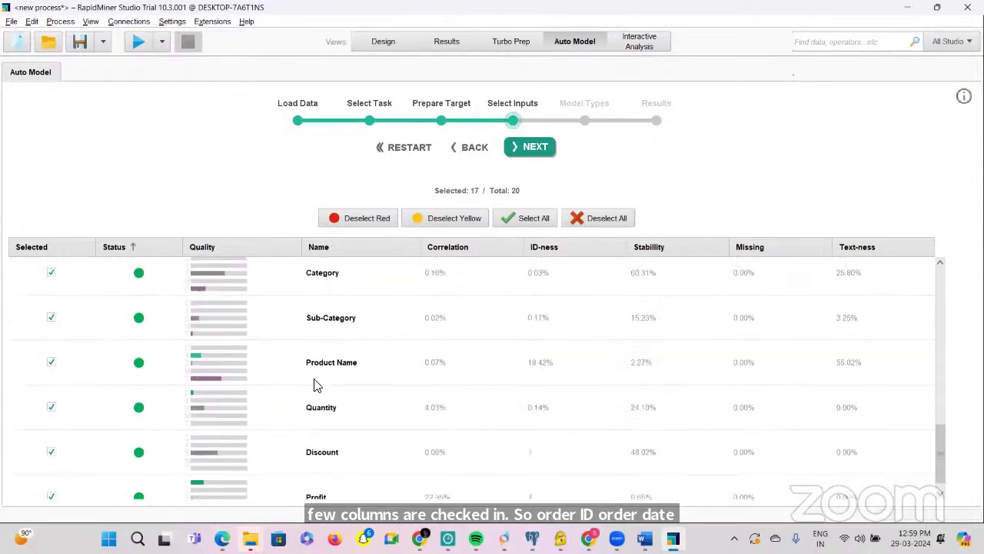
{"action": "scroll", "coordinate": [315, 385], "scroll_direction": "up", "scroll_amount": 5}
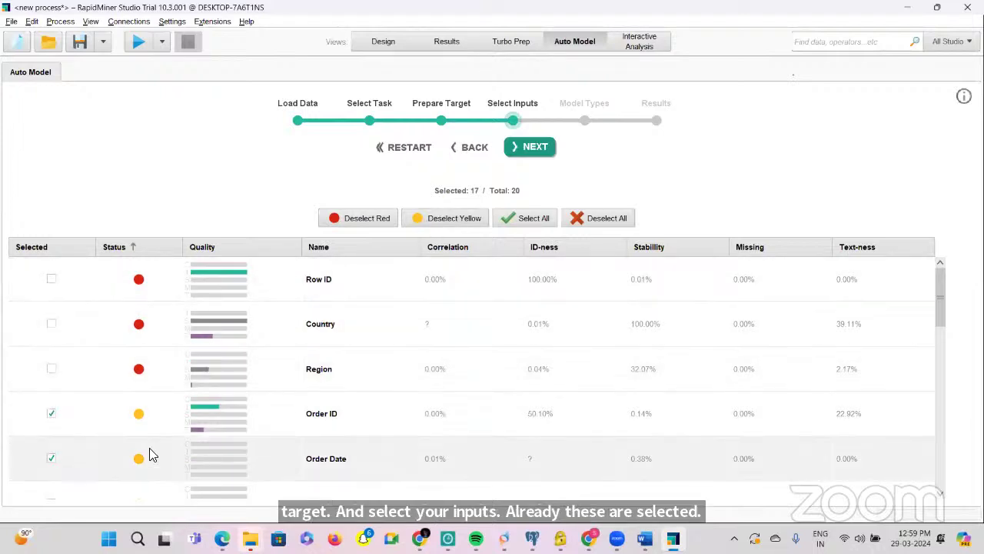
{"action": "left_click", "coordinate": [51, 415]}
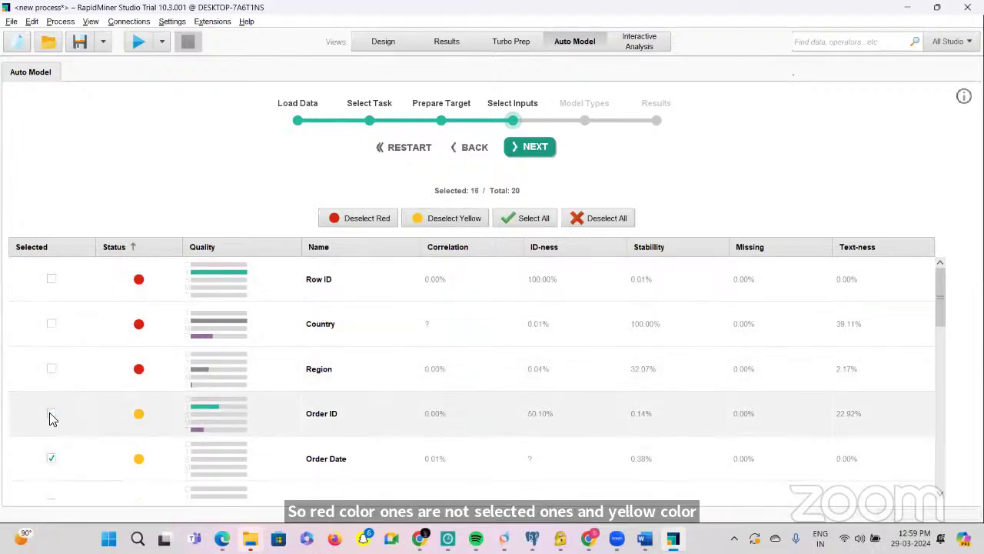
{"action": "left_click", "coordinate": [51, 415]}
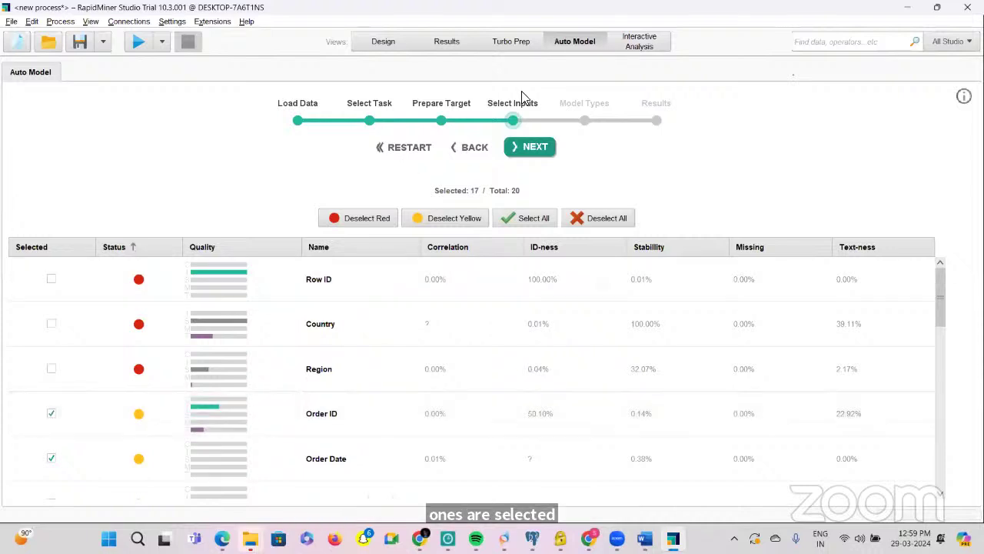
{"action": "left_click", "coordinate": [535, 147]}
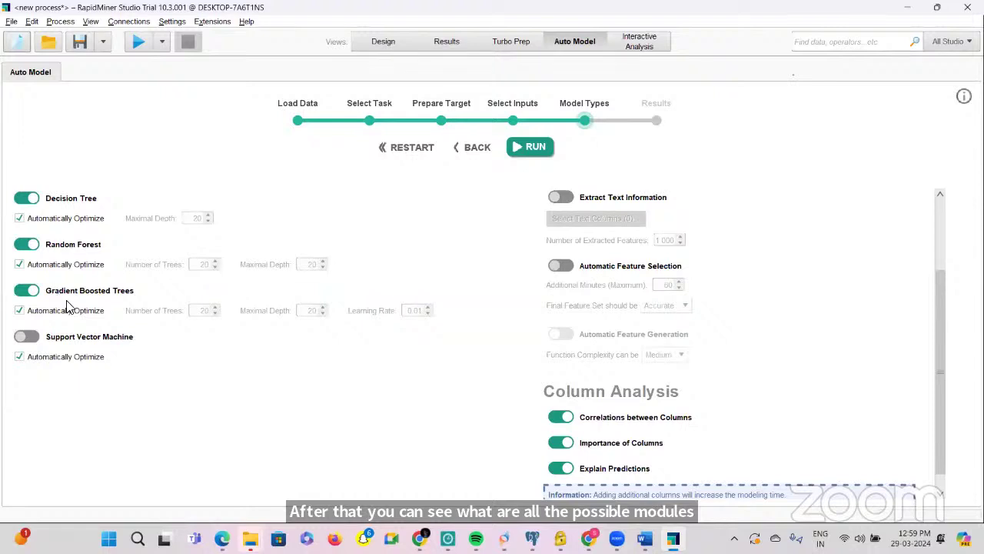
Step: Run Auto Model with the selected model types for Sales and compare the models' relative errors and runtimes in the overview
{"action": "left_click", "coordinate": [521, 147]}
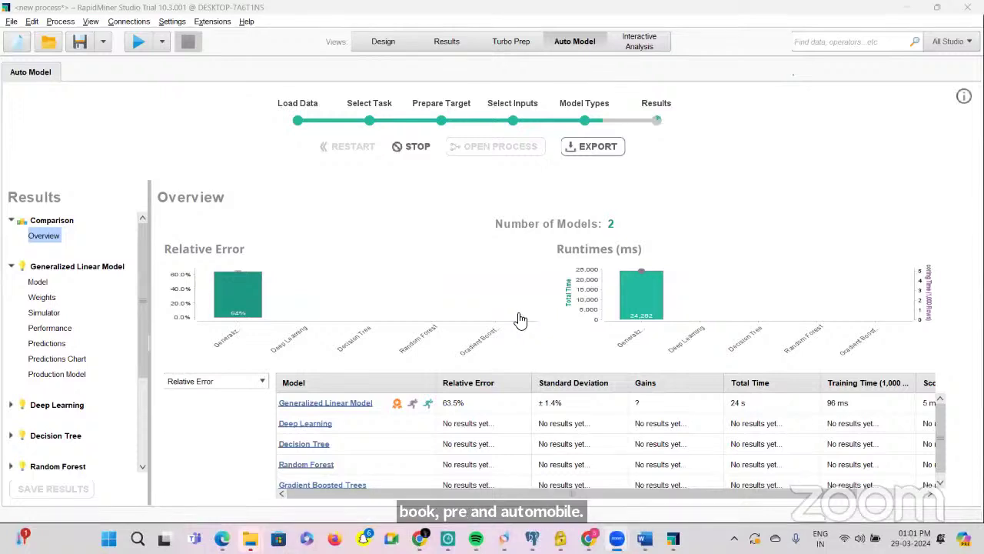
{"action": "scroll", "coordinate": [330, 419], "scroll_direction": "down", "scroll_amount": 1}
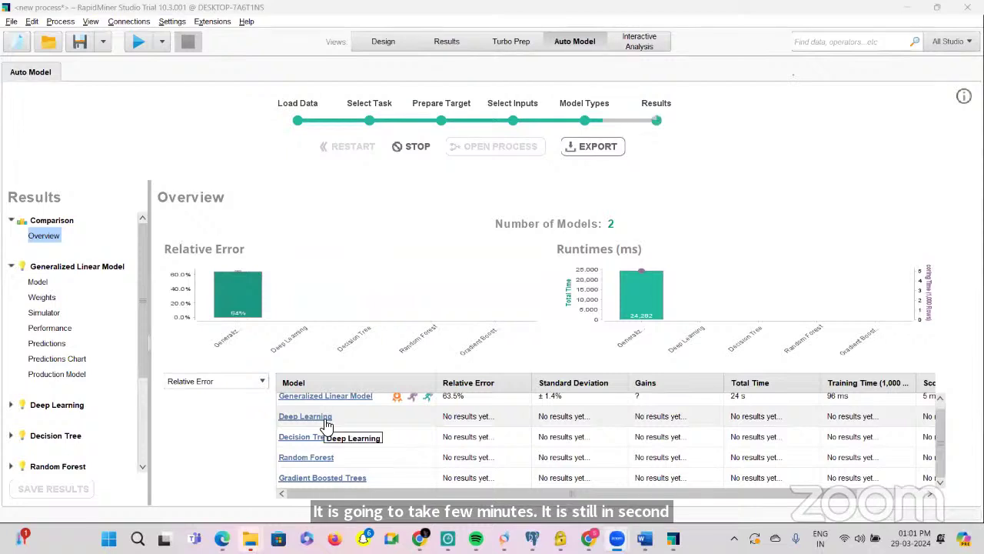
{"action": "scroll", "coordinate": [327, 424], "scroll_direction": "up", "scroll_amount": 1}
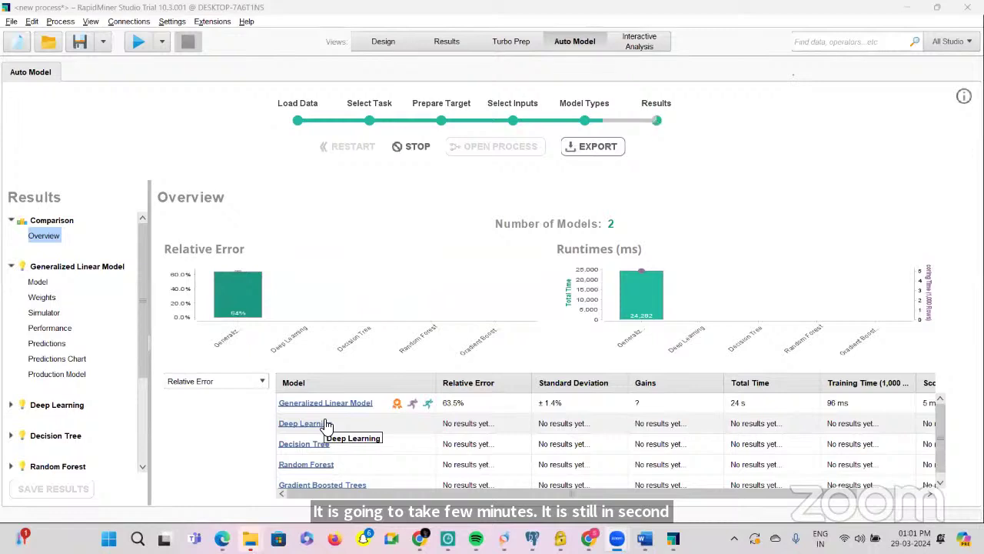
{"action": "scroll", "coordinate": [326, 424], "scroll_direction": "down", "scroll_amount": 1}
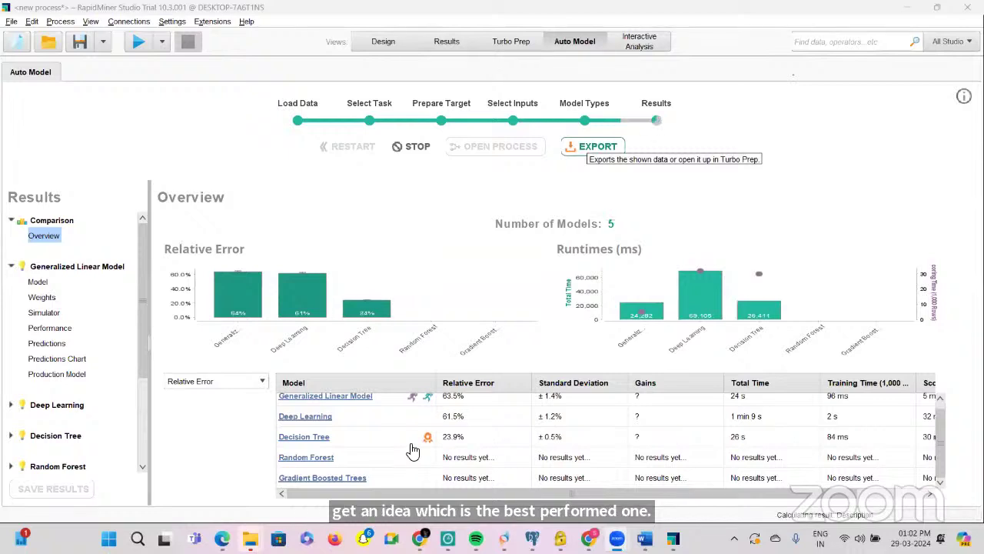
{"action": "mouse_move", "coordinate": [413, 450]}
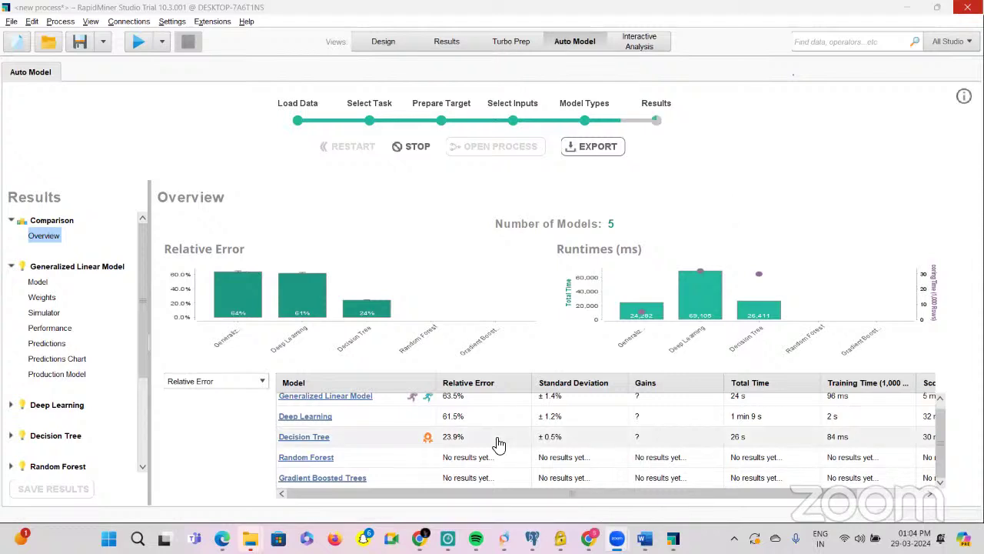
{"action": "scroll", "coordinate": [415, 411], "scroll_direction": "up", "scroll_amount": 1}
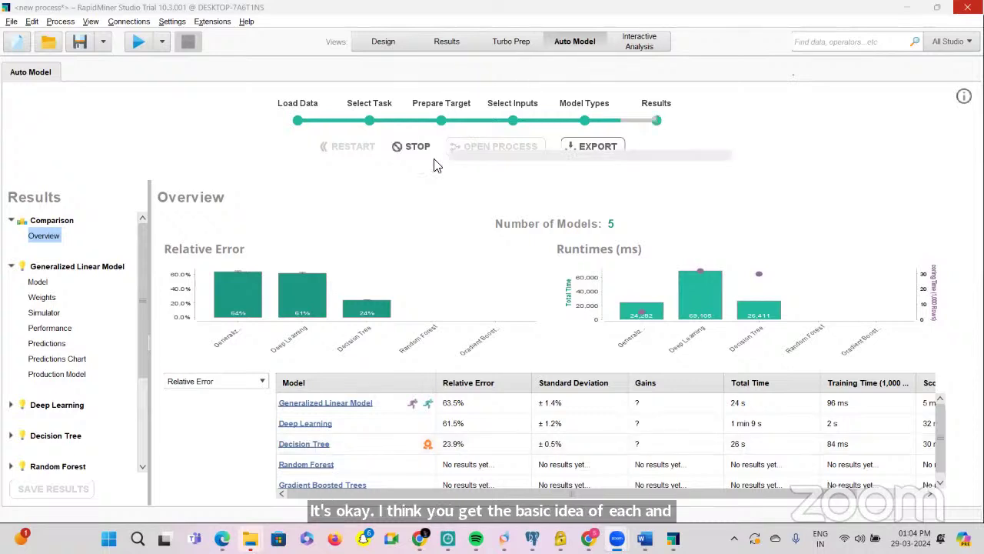
Step: Stop the Auto Model run and return to the Design view
{"action": "left_click", "coordinate": [410, 151]}
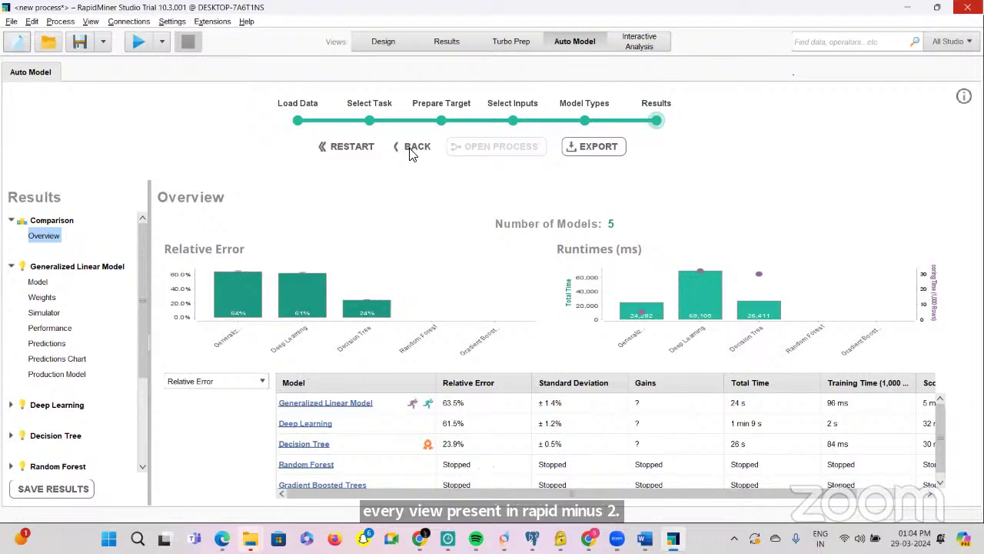
{"action": "left_click", "coordinate": [410, 45]}
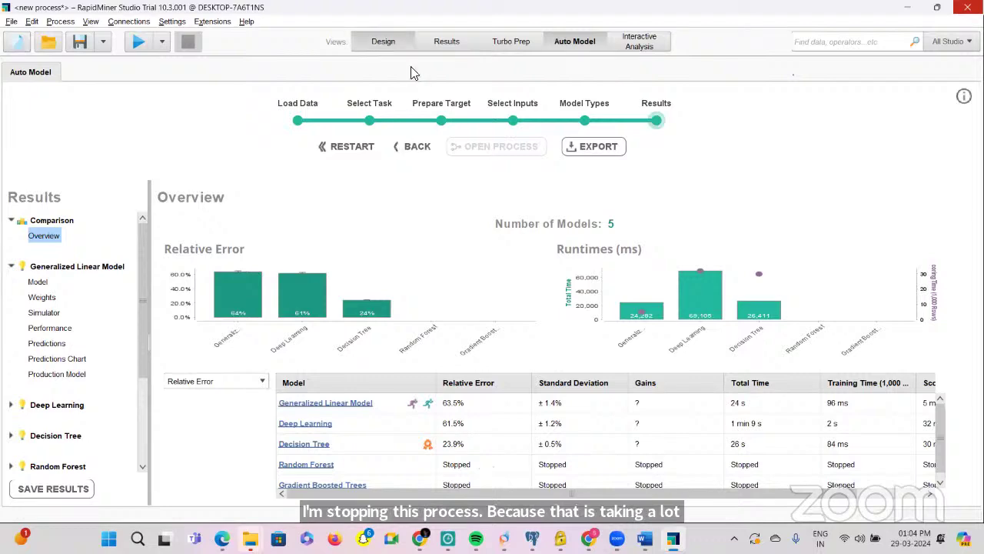
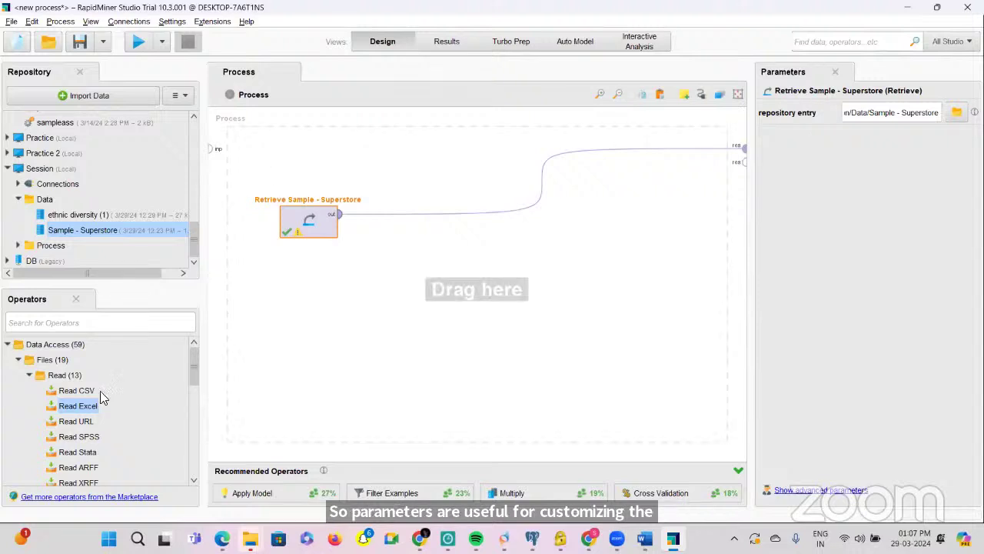
Step: Add the Reorder Attributes operator from the Blending attributes group to the process, look at its parameters, and delete it again
{"action": "scroll", "coordinate": [92, 404], "scroll_direction": "down", "scroll_amount": 5}
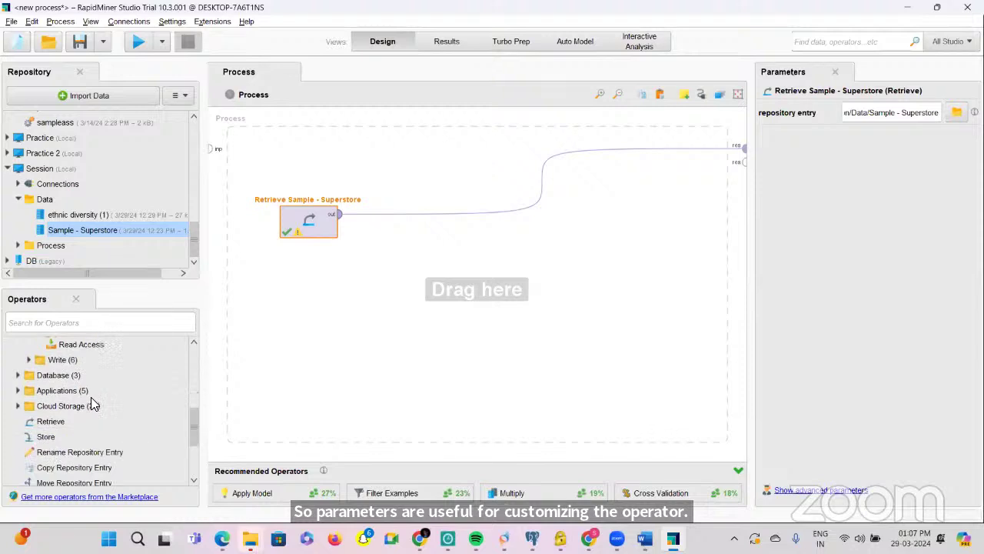
{"action": "scroll", "coordinate": [4, 402], "scroll_direction": "down", "scroll_amount": 3}
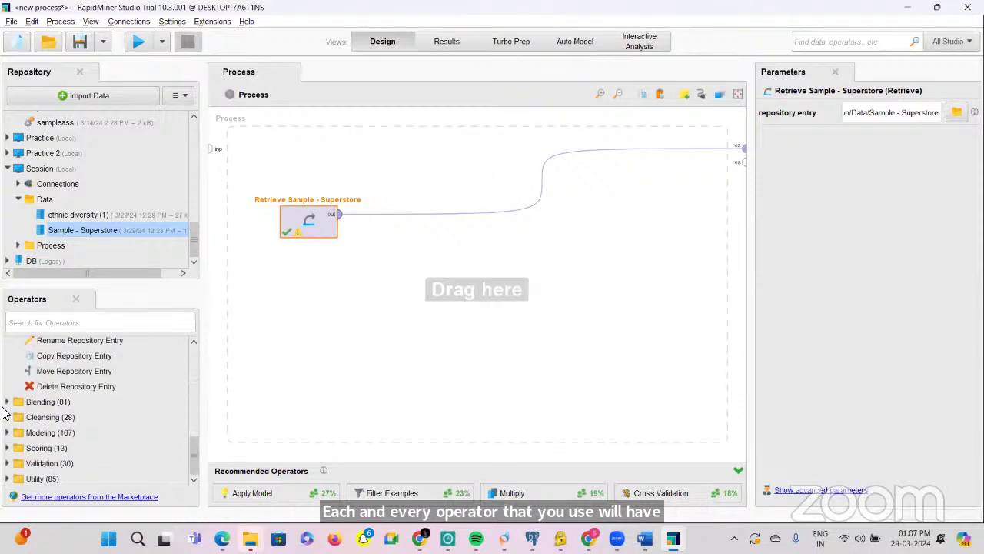
{"action": "left_click", "coordinate": [65, 416]}
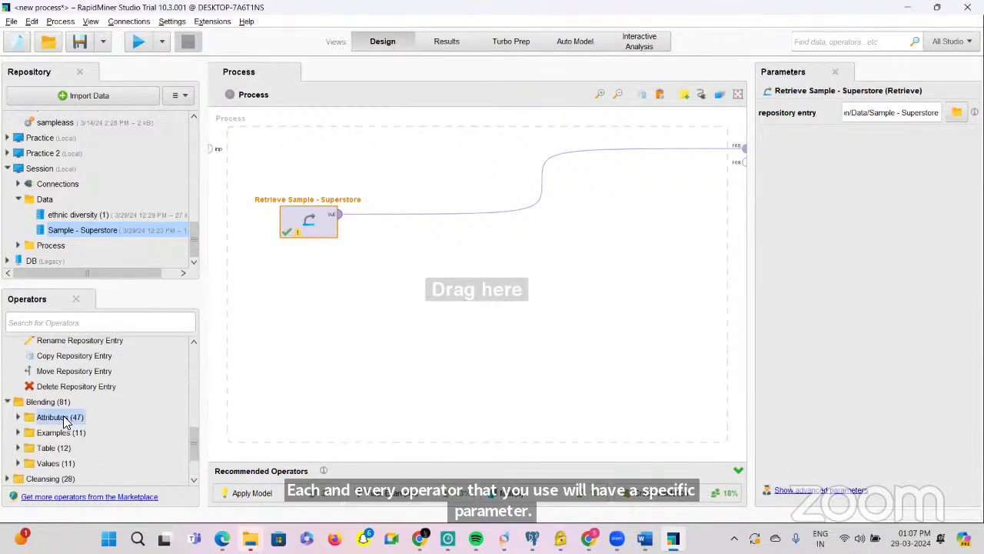
{"action": "left_click", "coordinate": [16, 417]}
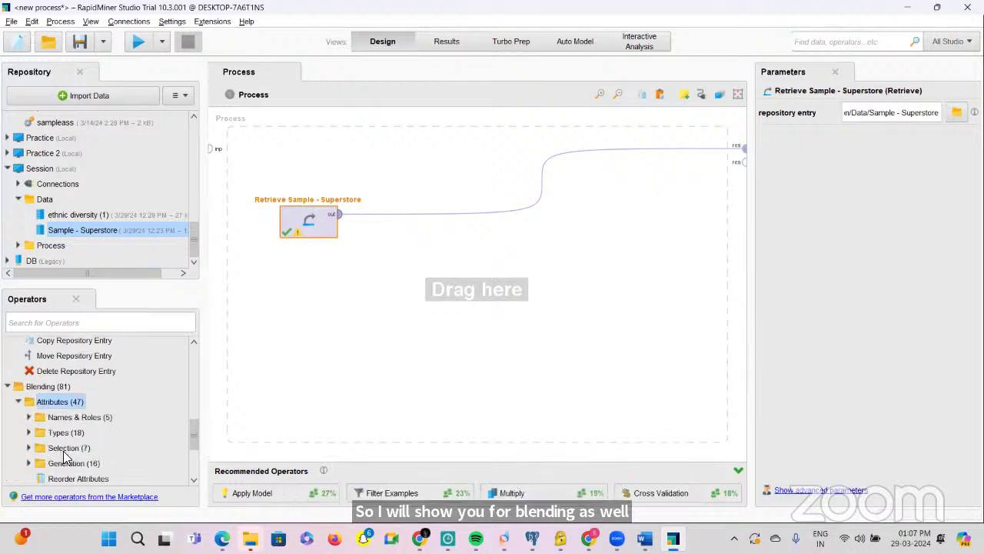
{"action": "left_click_drag", "start_coordinate": [70, 478], "coordinate": [440, 258]}
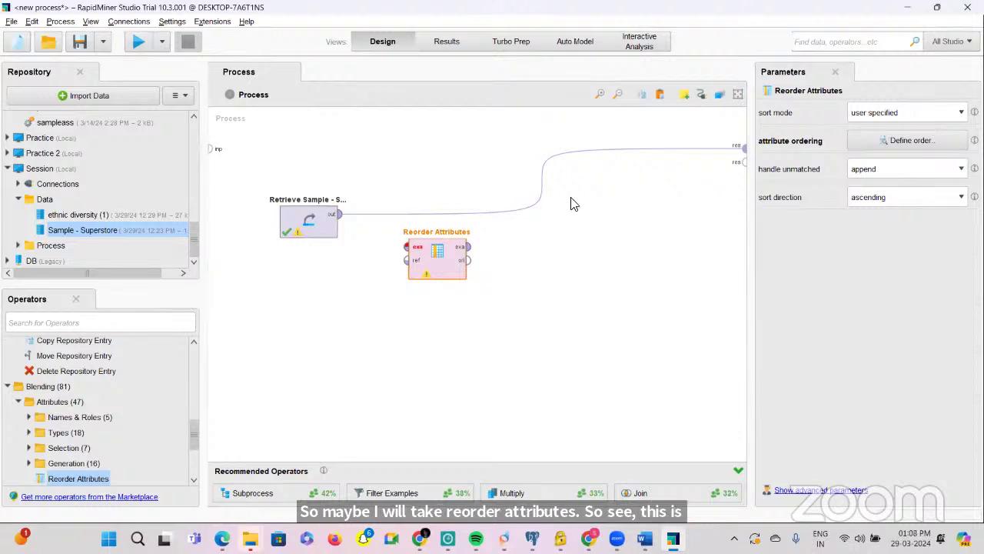
{"action": "key", "text": "Delete"}
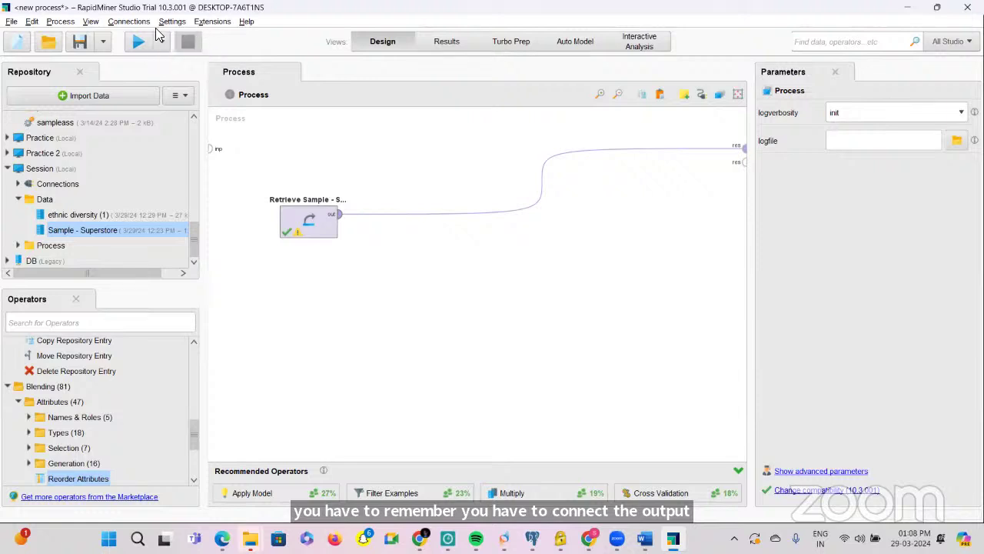
Step: Switch to the course web page, page through the RapidMiner Primer slides to slide 40, and open the EDA and Graphical Representations presentation
{"action": "left_click", "coordinate": [12, 23]}
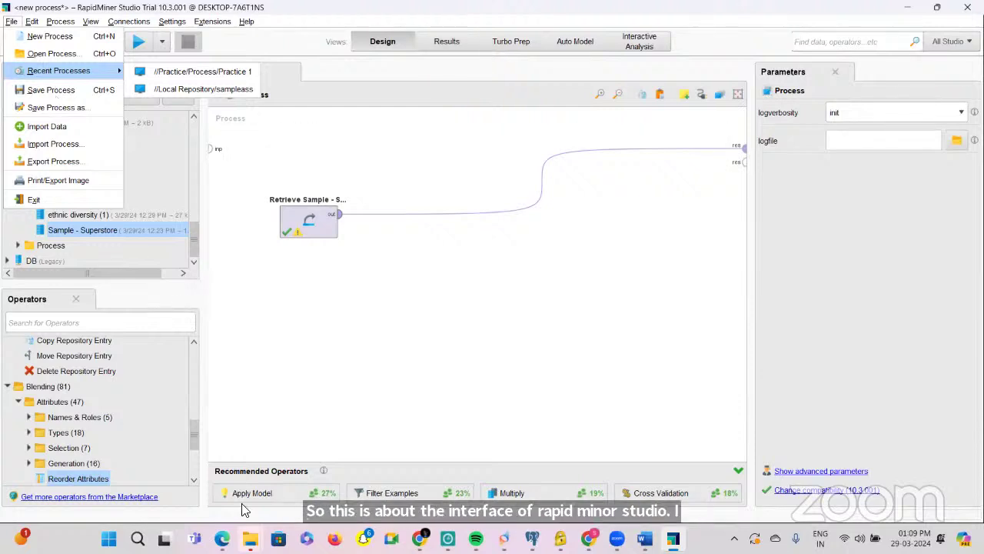
{"action": "key", "text": "alt+Tab"}
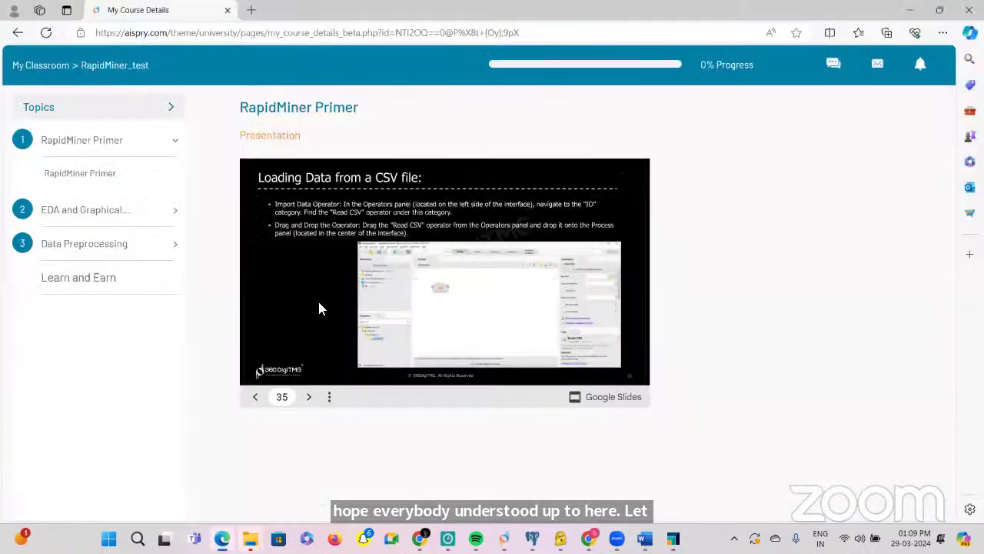
{"action": "left_click", "coordinate": [309, 398]}
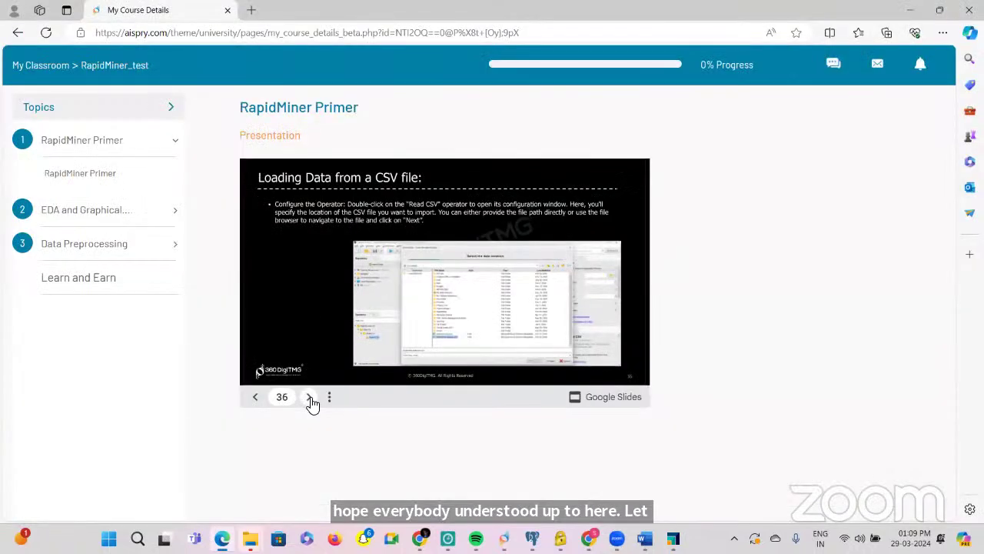
{"action": "left_click", "coordinate": [310, 398]}
{"action": "left_click", "coordinate": [310, 397]}
{"action": "left_click", "coordinate": [310, 397]}
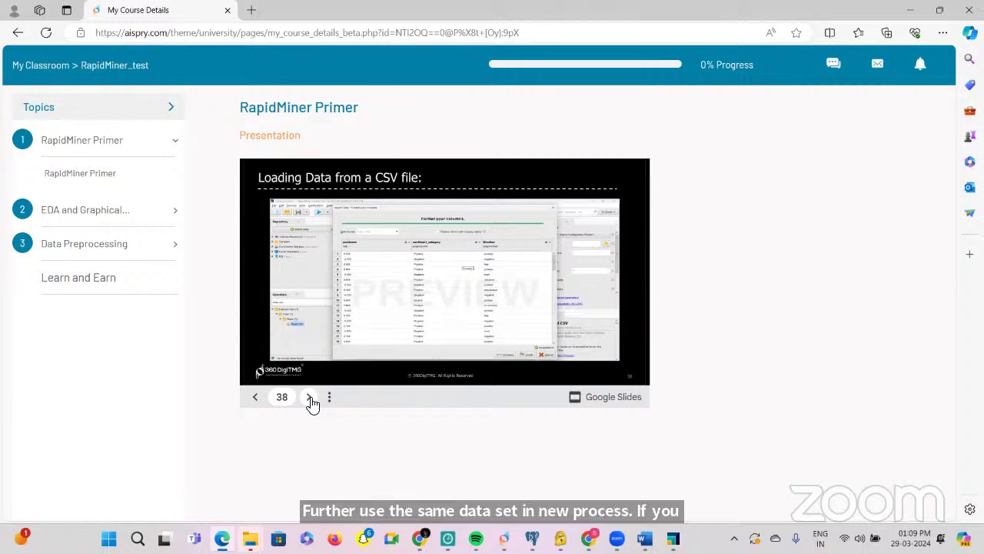
{"action": "left_click", "coordinate": [310, 398]}
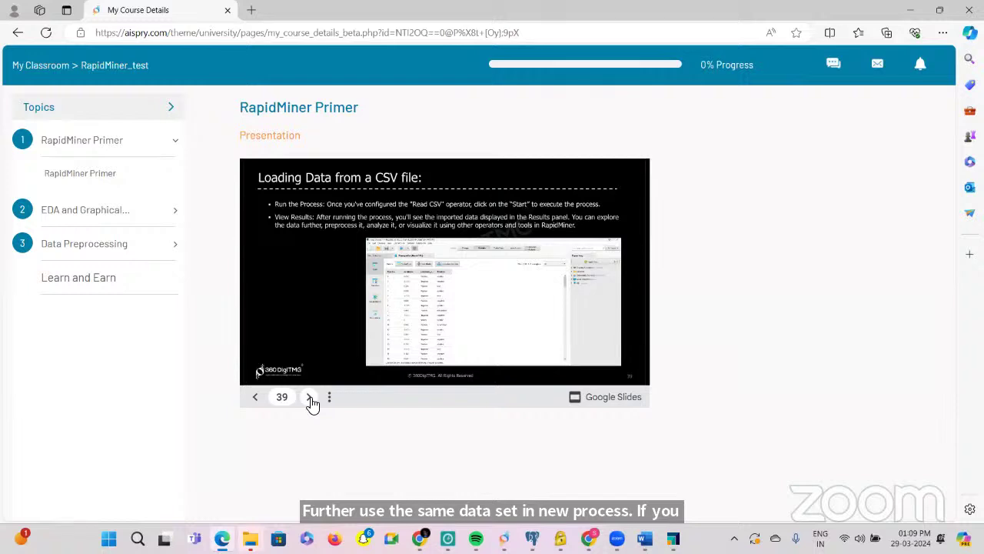
{"action": "left_click", "coordinate": [309, 398]}
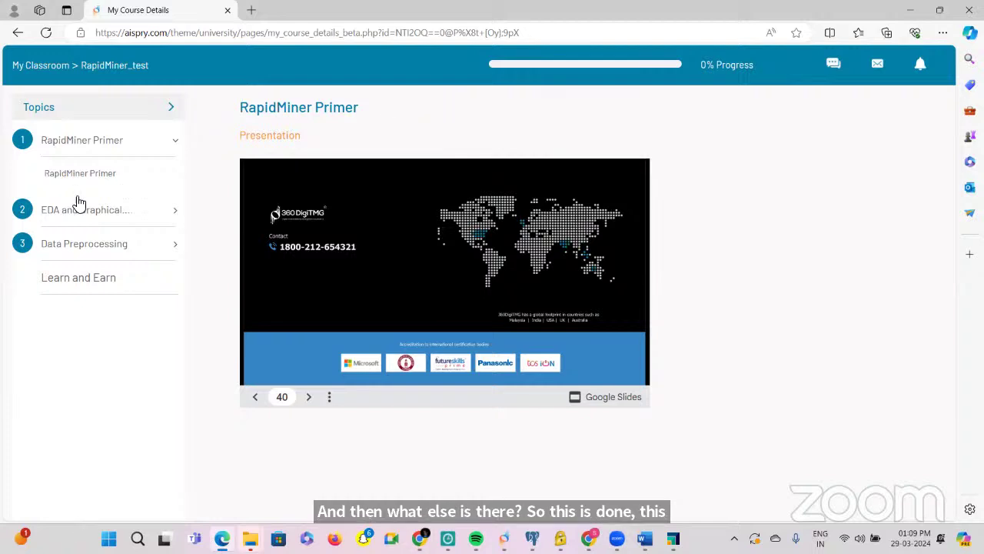
{"action": "left_click", "coordinate": [70, 211]}
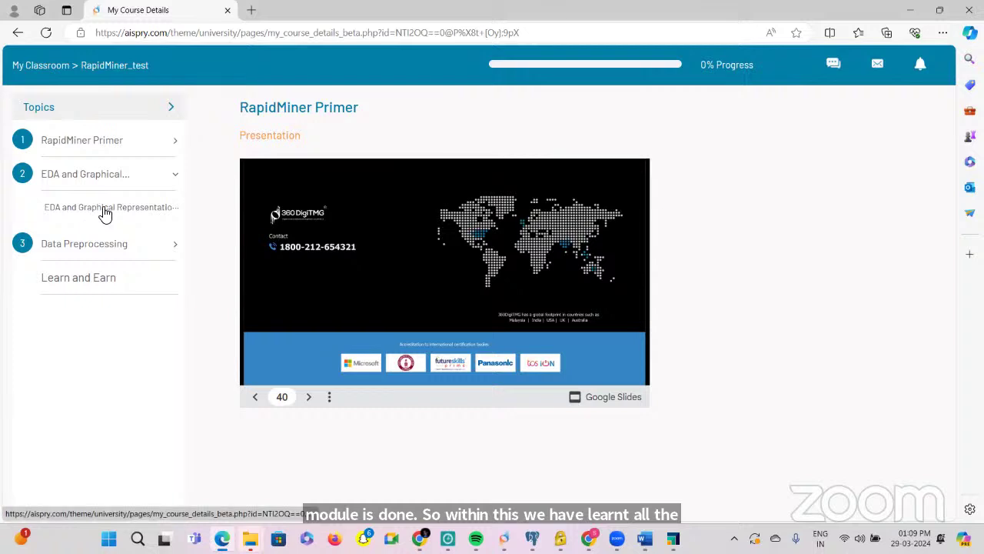
{"action": "left_click", "coordinate": [105, 213]}
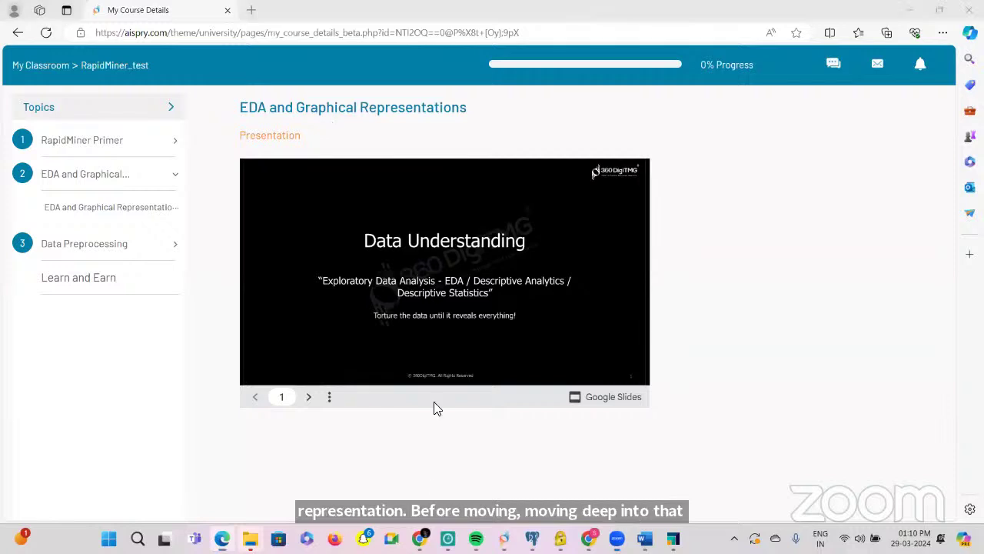
Step: Switch to Chrome and open the 360DigiTMG Data Science mind map in a new tab
{"action": "left_click", "coordinate": [420, 539]}
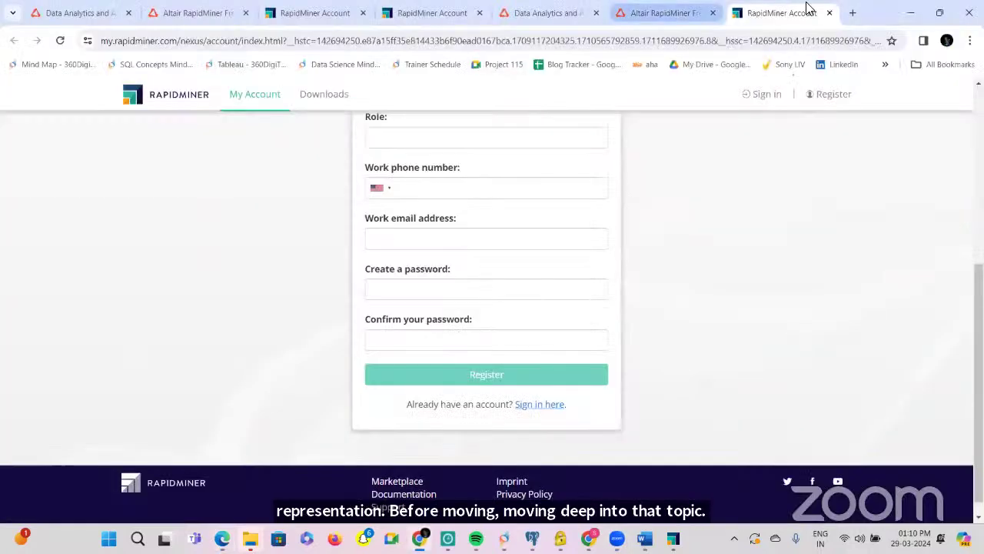
{"action": "left_click", "coordinate": [852, 14]}
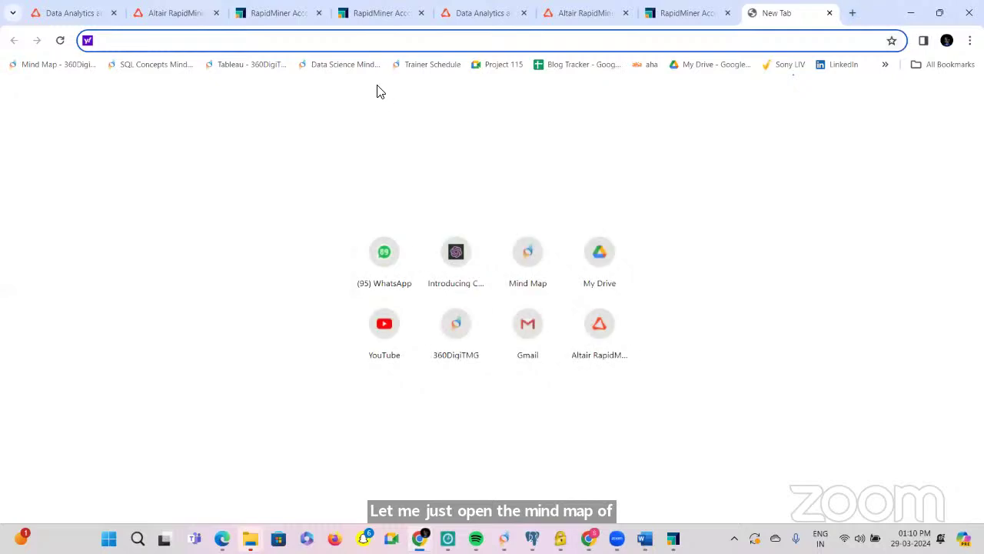
{"action": "left_click", "coordinate": [49, 68]}
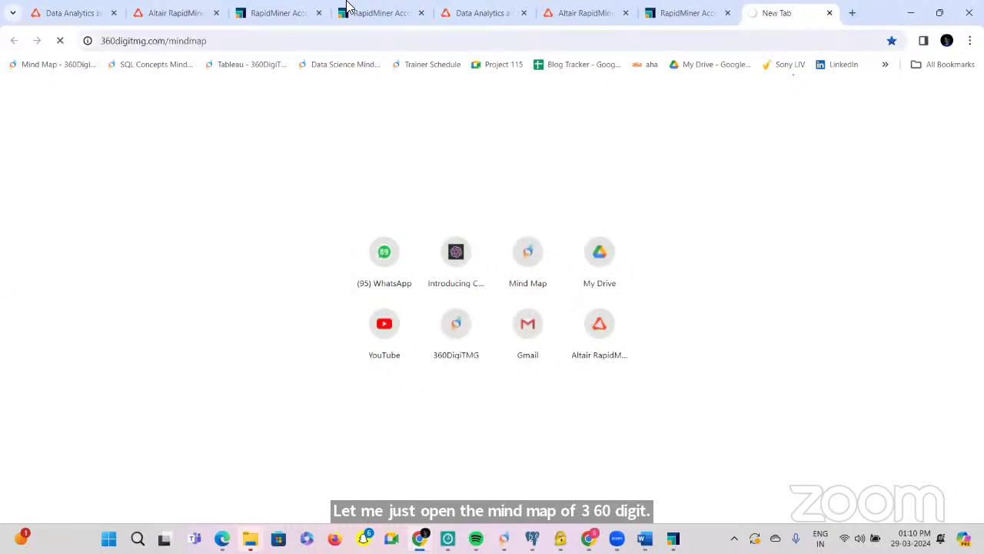
{"action": "left_click", "coordinate": [759, 326]}
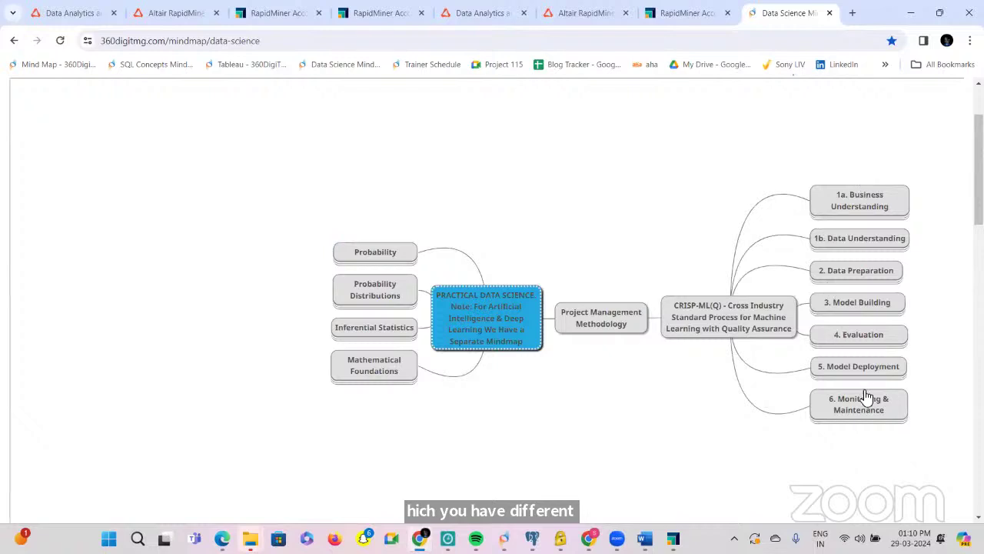
Step: Expand the Data Preparation and Business Understanding branches under CRISP-ML(Q), and collapse Data Preparation again
{"action": "left_click", "coordinate": [837, 274]}
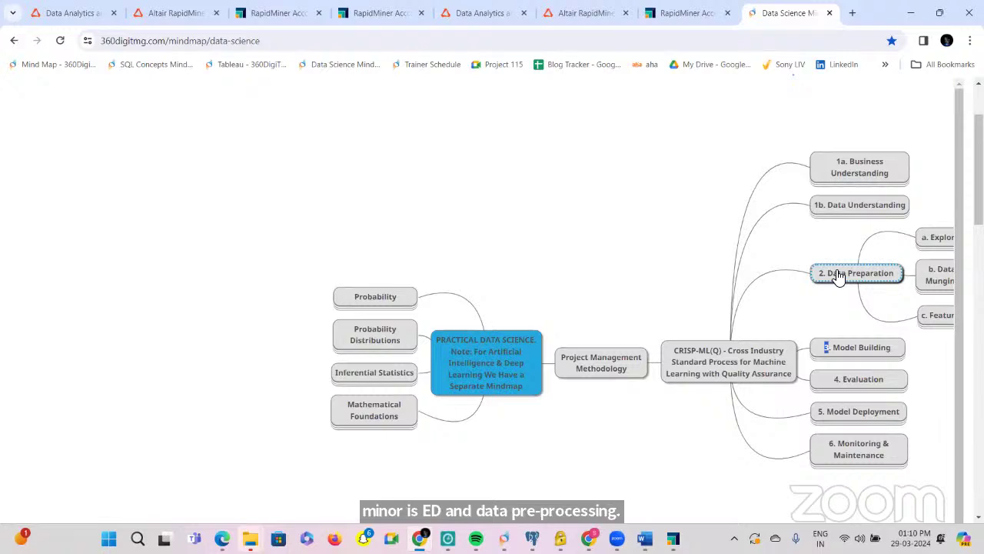
{"action": "left_click", "coordinate": [839, 164]}
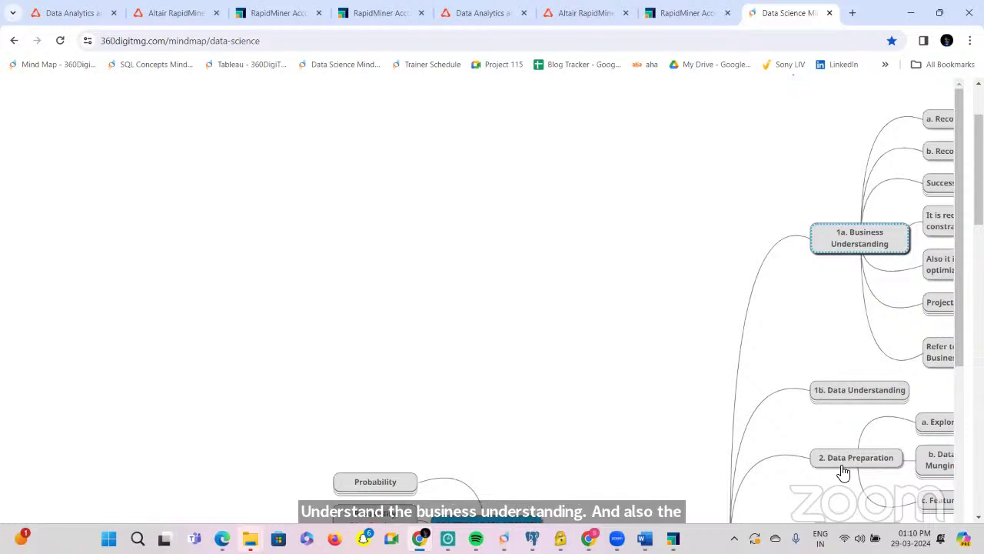
{"action": "left_click", "coordinate": [850, 244]}
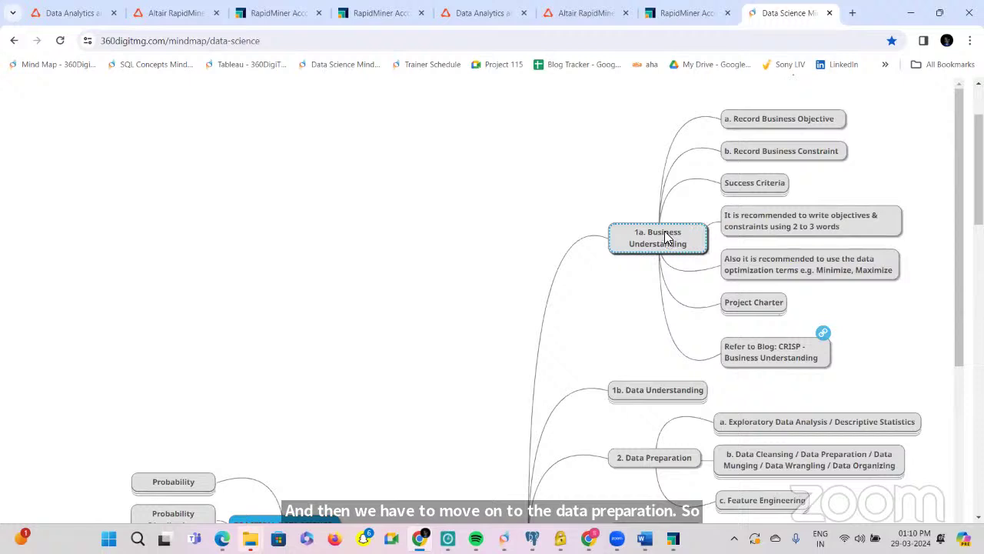
{"action": "left_click", "coordinate": [620, 464]}
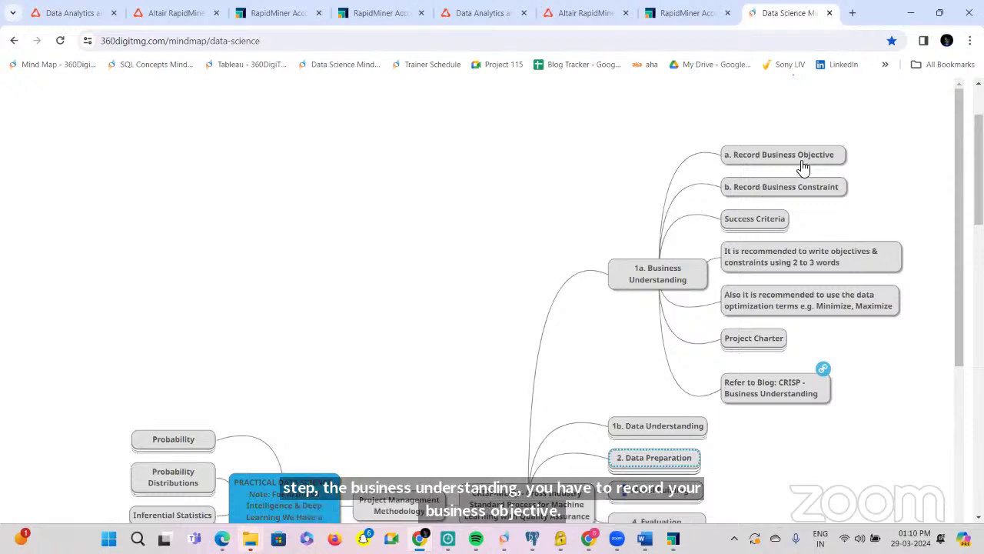
Step: Expand Success Criteria and Project Charter under Business Understanding, including the charter's high-level details, to examine their contents
{"action": "left_click", "coordinate": [746, 223]}
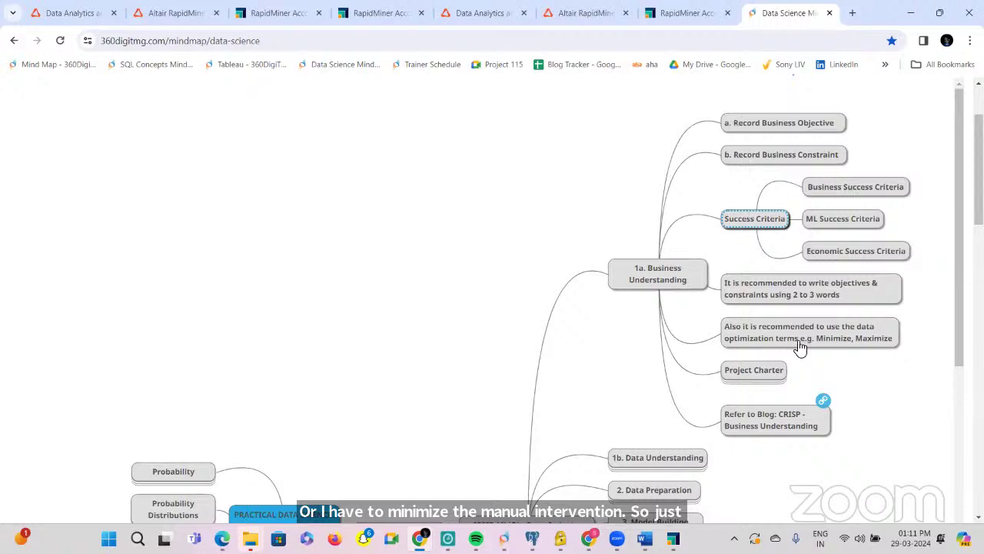
{"action": "left_click", "coordinate": [734, 379]}
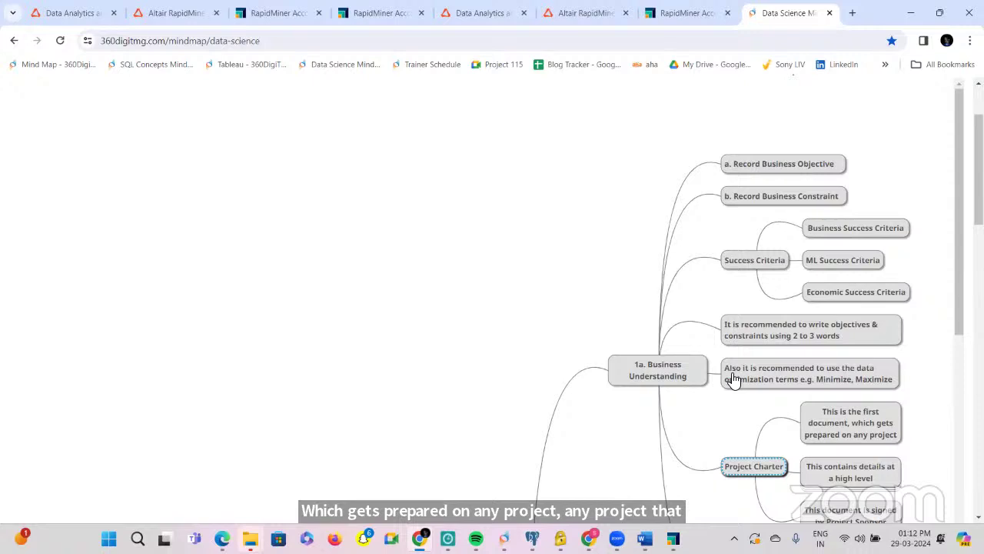
{"action": "scroll", "coordinate": [734, 379], "scroll_direction": "down", "scroll_amount": 2}
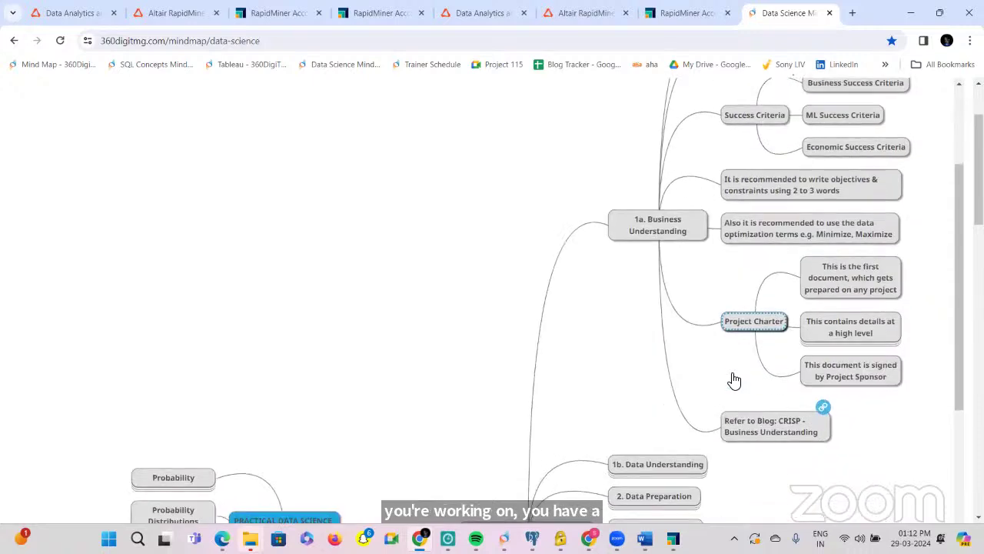
{"action": "left_click", "coordinate": [853, 336]}
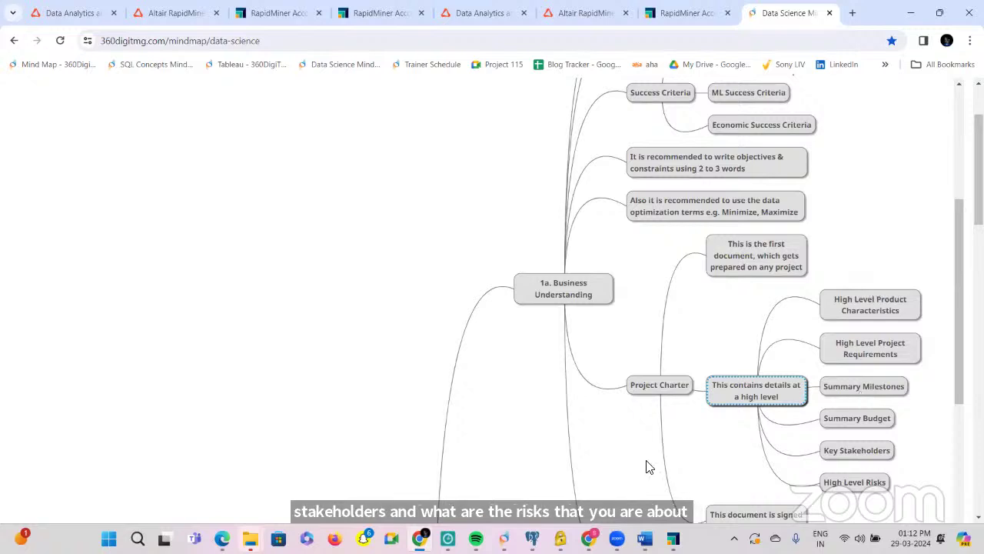
Step: Collapse the Project Charter and Business Understanding branches and expand Data Understanding under CRISP-ML(Q)
{"action": "left_click", "coordinate": [658, 388]}
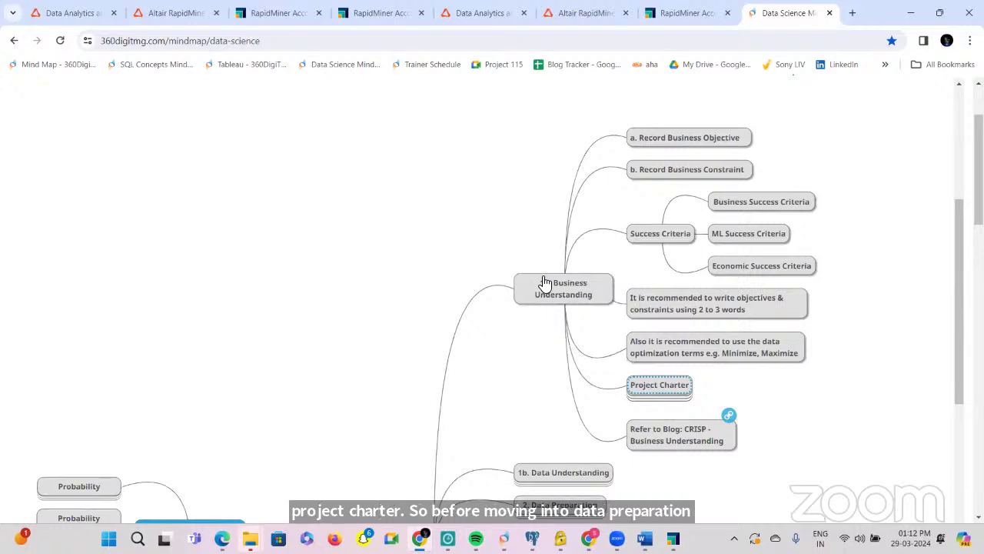
{"action": "scroll", "coordinate": [543, 283], "scroll_direction": "down", "scroll_amount": 2}
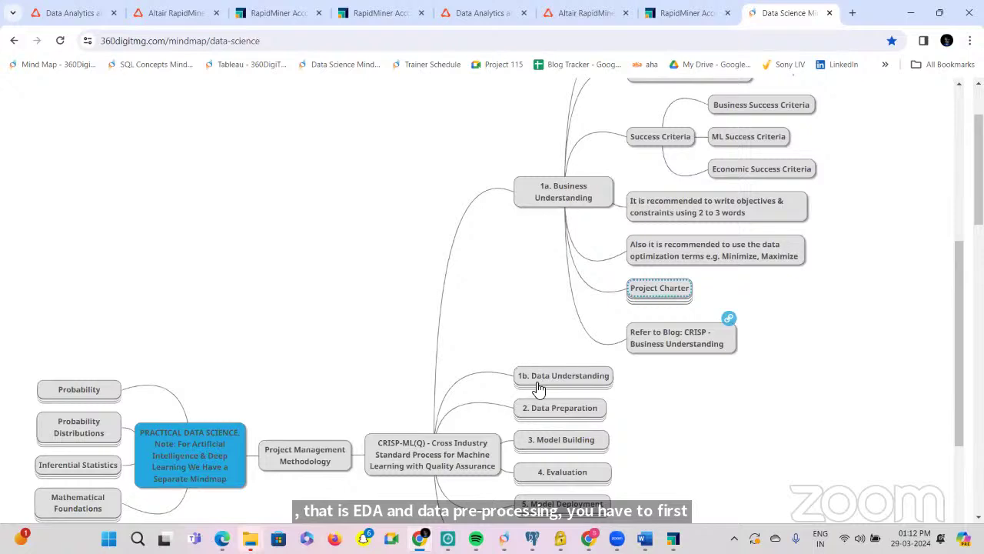
{"action": "left_click", "coordinate": [537, 384]}
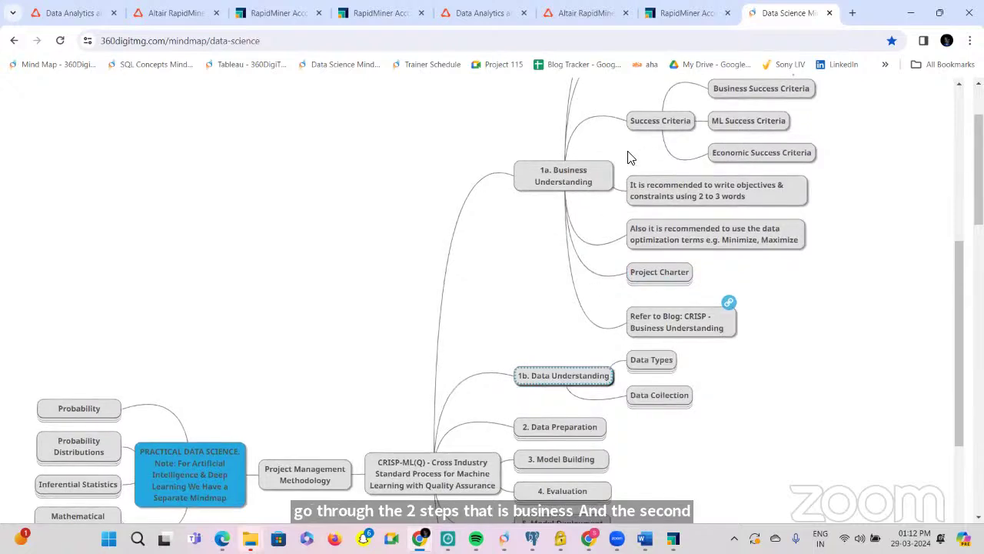
{"action": "left_click", "coordinate": [578, 177]}
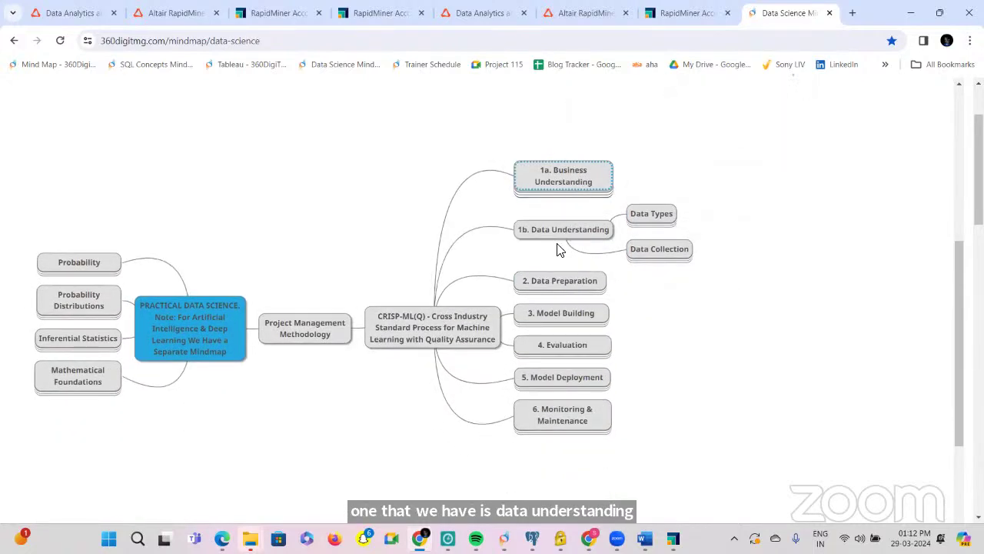
Step: Expand Data Types and Data Collection under Data Understanding, plus the Continuous branch, to examine how data is classified
{"action": "left_click", "coordinate": [652, 216]}
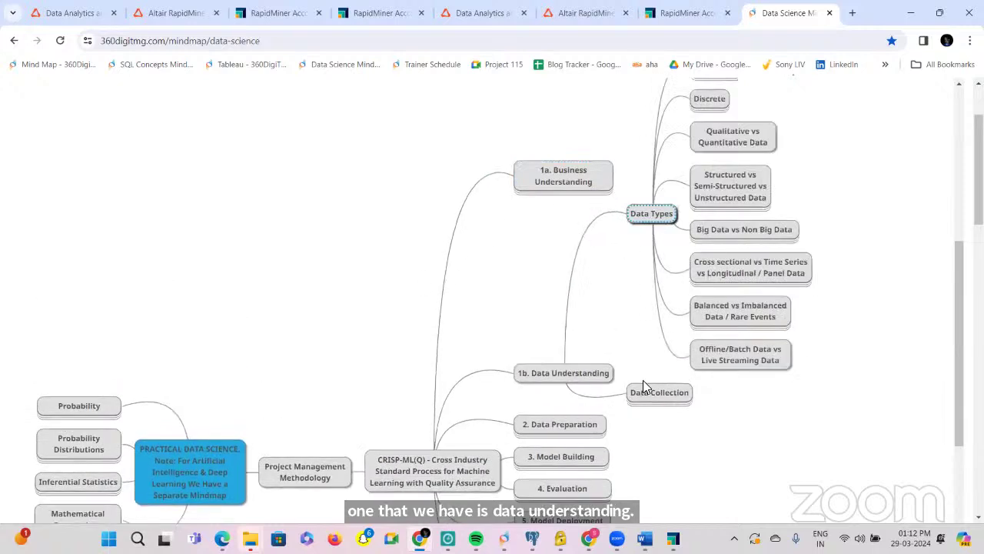
{"action": "left_click", "coordinate": [648, 394]}
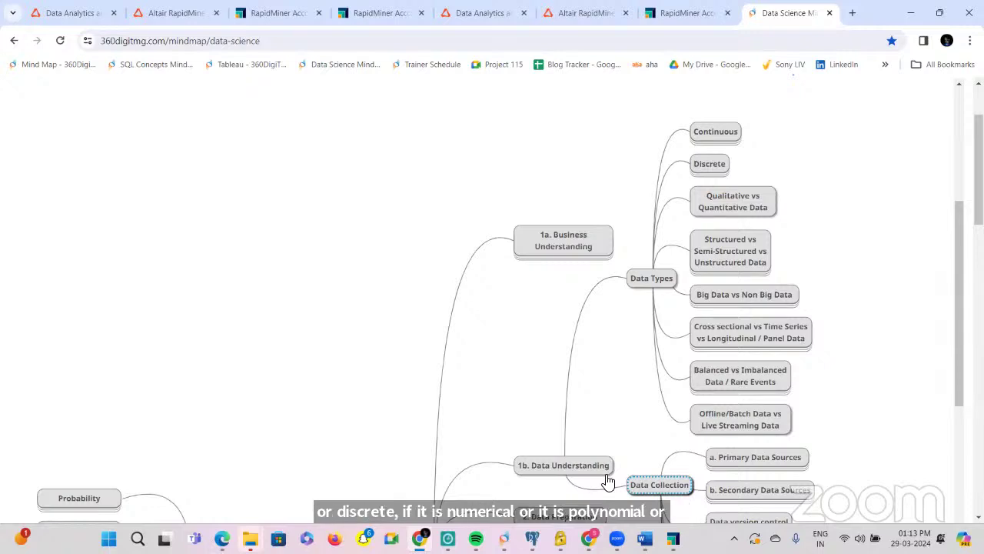
{"action": "left_click", "coordinate": [715, 134]}
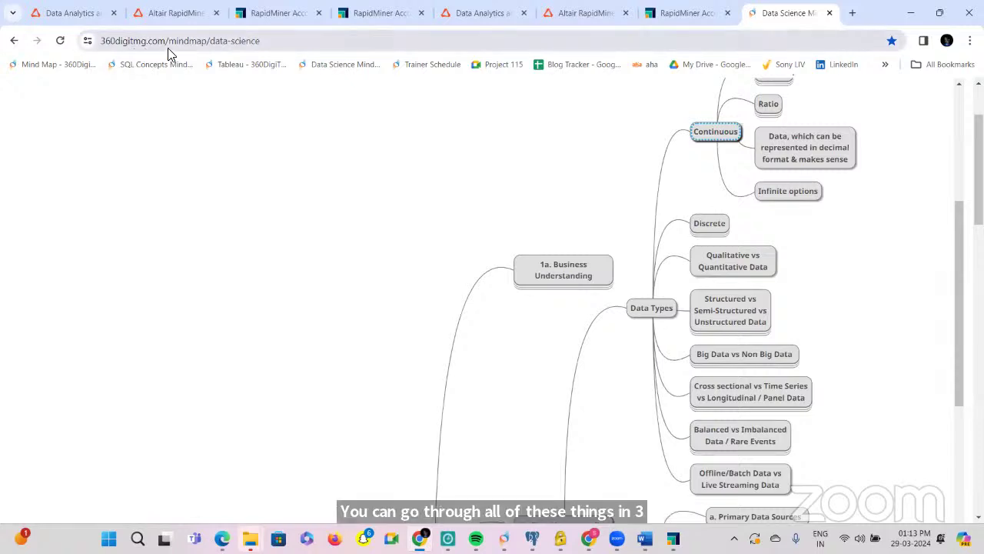
{"action": "scroll", "coordinate": [730, 190], "scroll_direction": "up", "scroll_amount": 3}
{"action": "scroll", "coordinate": [730, 190], "scroll_direction": "down", "scroll_amount": 3}
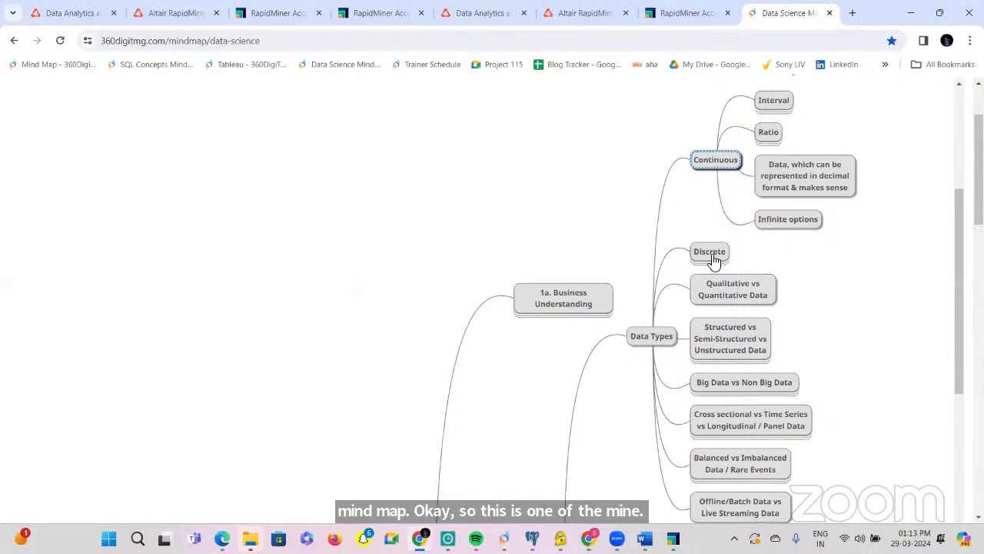
Step: Collapse Data Types and expand Primary Data Sources and Secondary Data Sources to examine their examples, pros and cons
{"action": "left_click", "coordinate": [642, 339]}
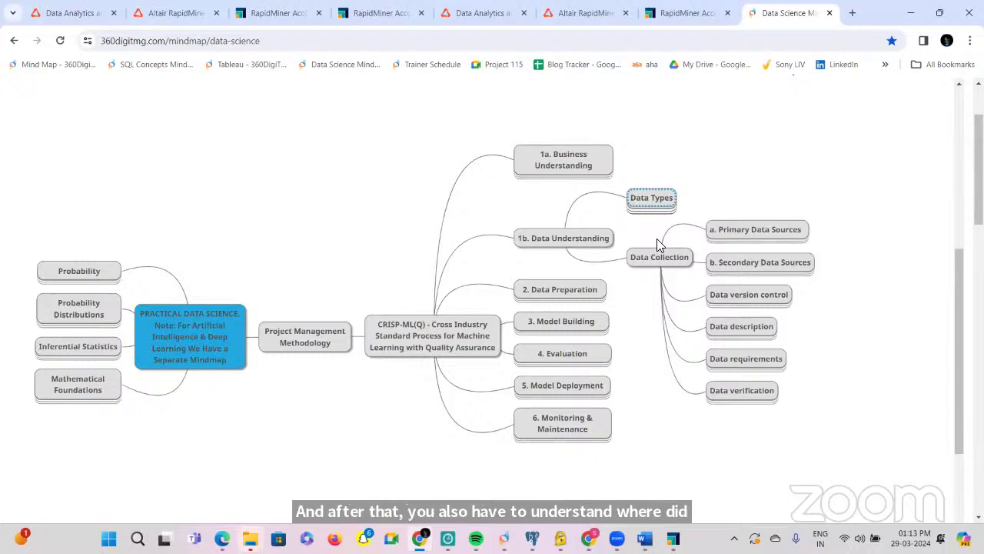
{"action": "left_click", "coordinate": [733, 233]}
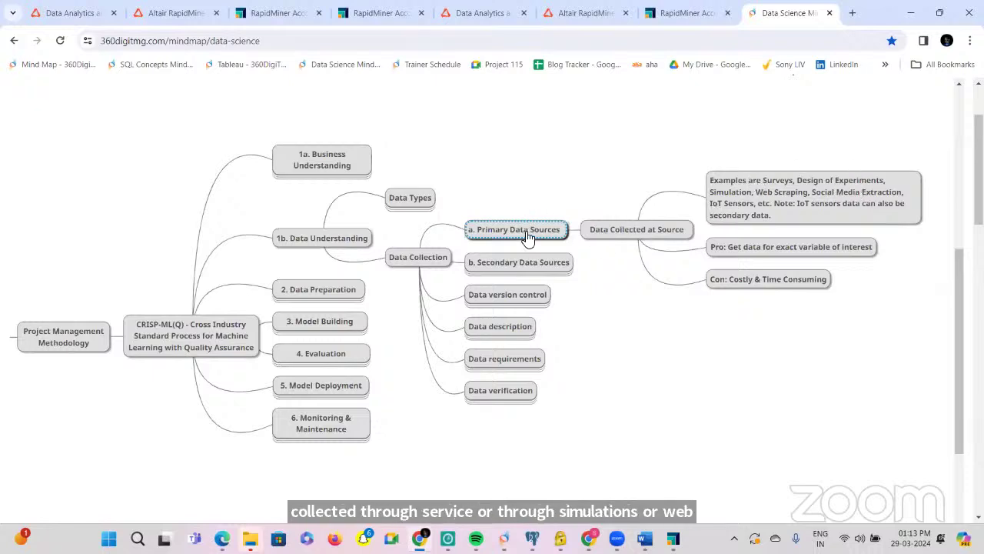
{"action": "left_click", "coordinate": [529, 270]}
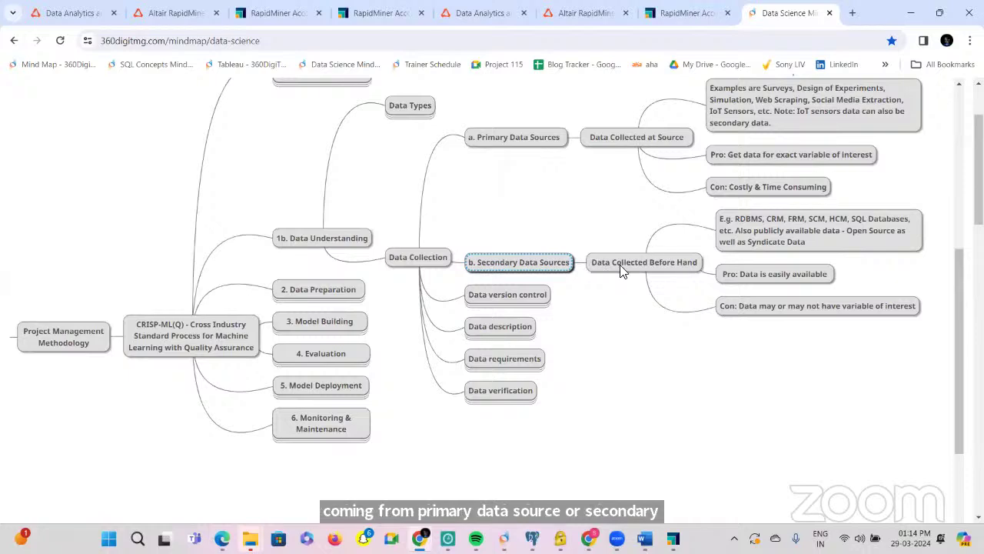
Step: Collapse Data Understanding and expand Data Preparation to examine its sub-stages, including Exploratory Data Analysis / Descriptive Statistics
{"action": "left_click", "coordinate": [351, 241]}
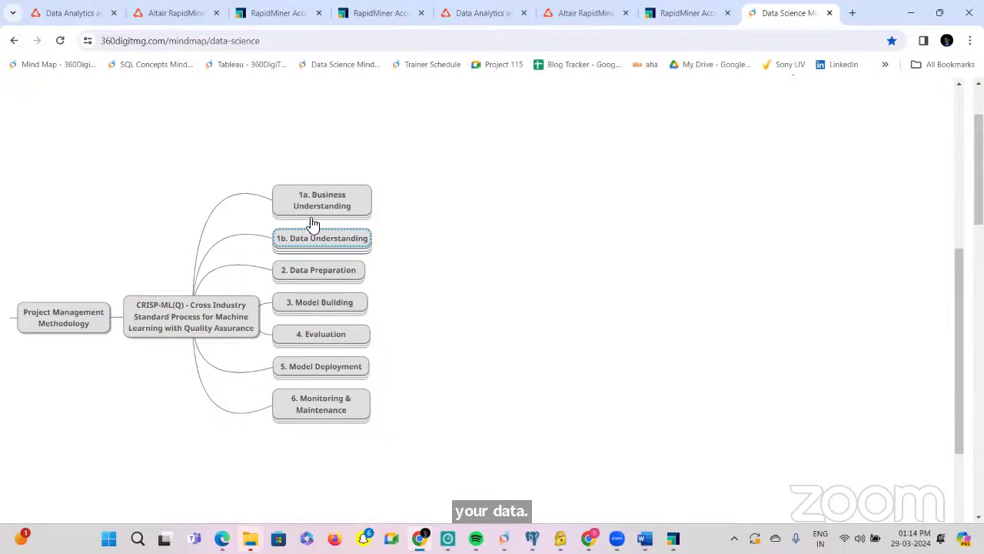
{"action": "left_click", "coordinate": [325, 273]}
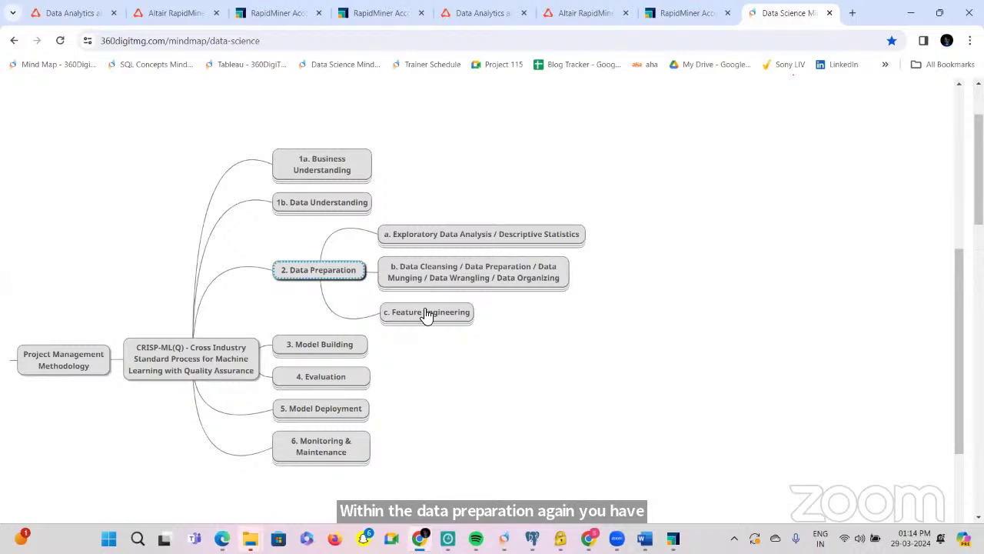
{"action": "left_click", "coordinate": [418, 240]}
{"action": "left_click", "coordinate": [417, 241]}
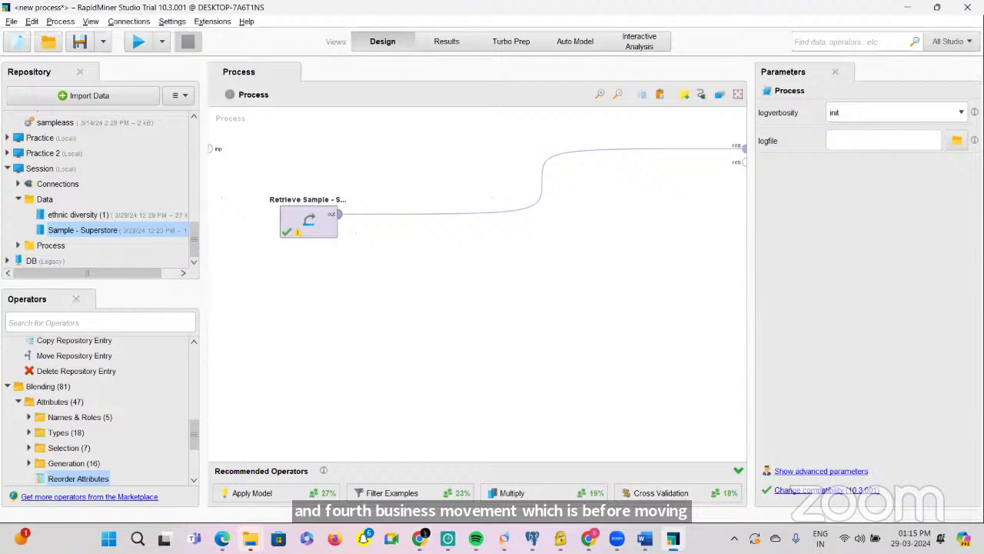
Step: Switch to RapidMiner Studio and delete the Retrieve Sample - Superstore operator from the process
{"action": "left_click", "coordinate": [672, 539]}
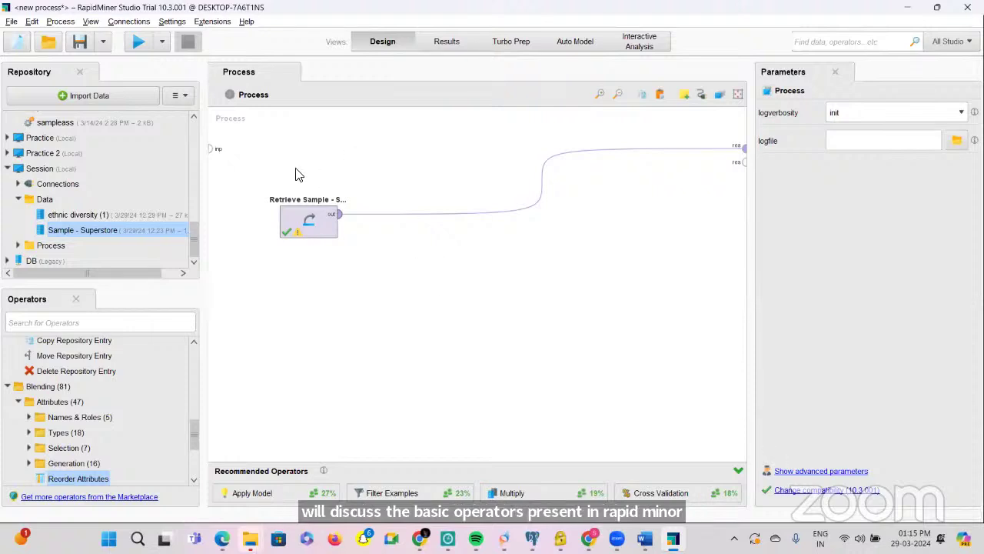
{"action": "left_click_drag", "start_coordinate": [256, 161], "coordinate": [486, 336]}
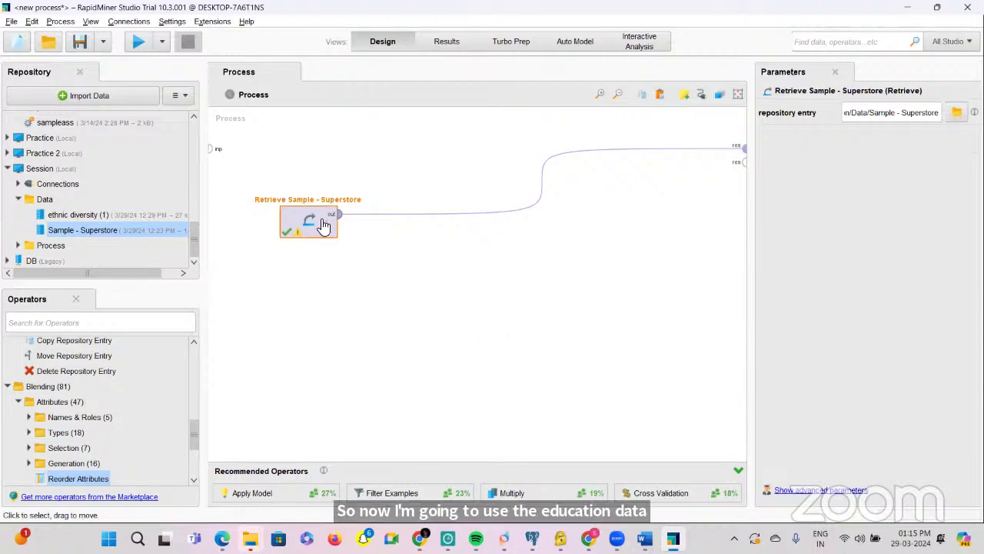
{"action": "left_click_drag", "start_coordinate": [243, 141], "coordinate": [517, 347]}
{"action": "key", "text": "Delete"}
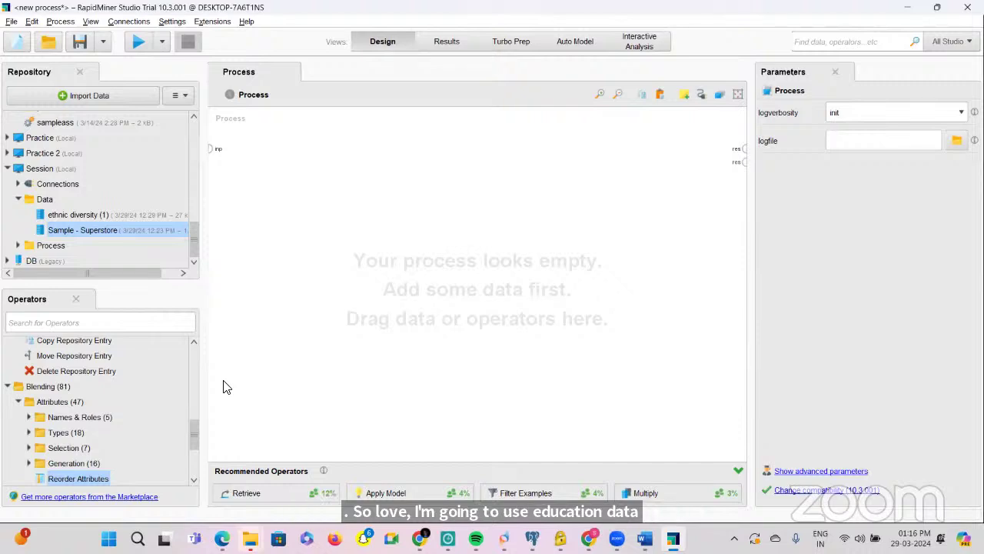
Step: Add a Read CSV operator to the process and import education.csv from Documents with the default format and column settings
{"action": "scroll", "coordinate": [144, 376], "scroll_direction": "up", "scroll_amount": 10}
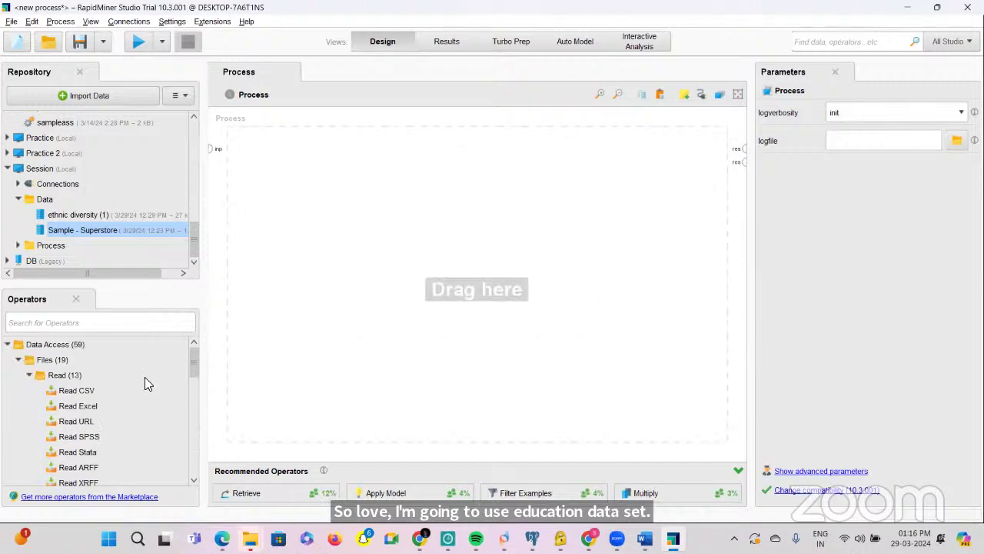
{"action": "left_click_drag", "start_coordinate": [82, 392], "coordinate": [334, 191]}
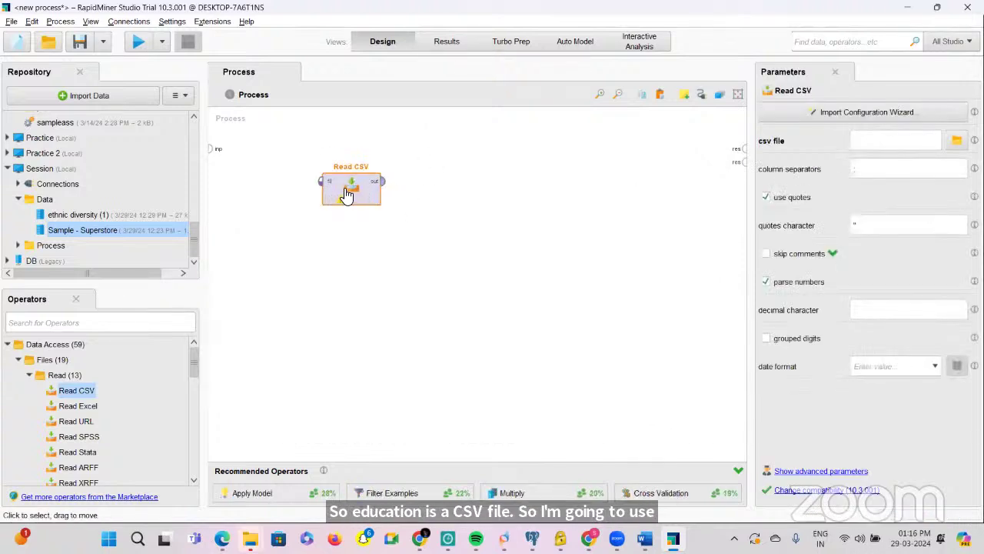
{"action": "double_click", "coordinate": [346, 192]}
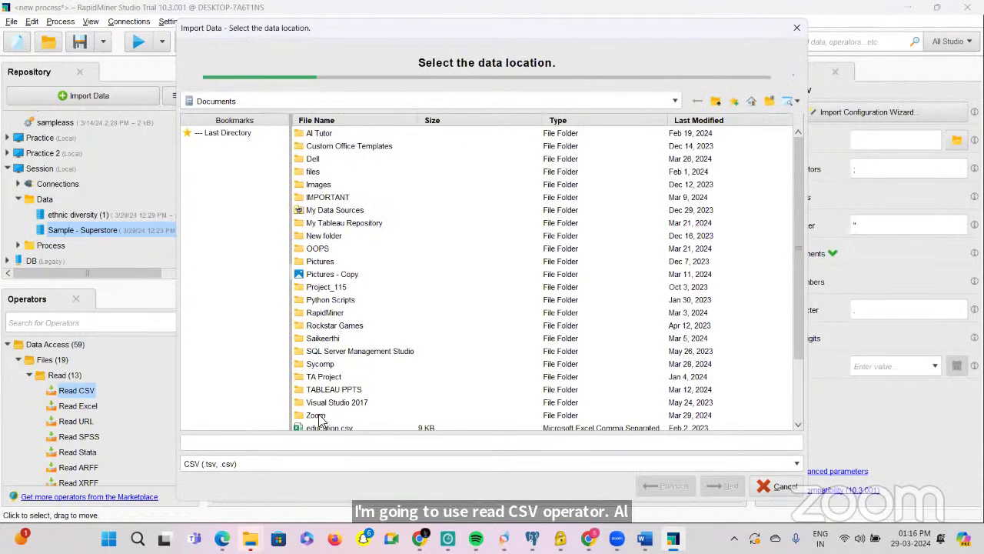
{"action": "scroll", "coordinate": [321, 431], "scroll_direction": "down", "scroll_amount": 3}
{"action": "left_click", "coordinate": [323, 347]}
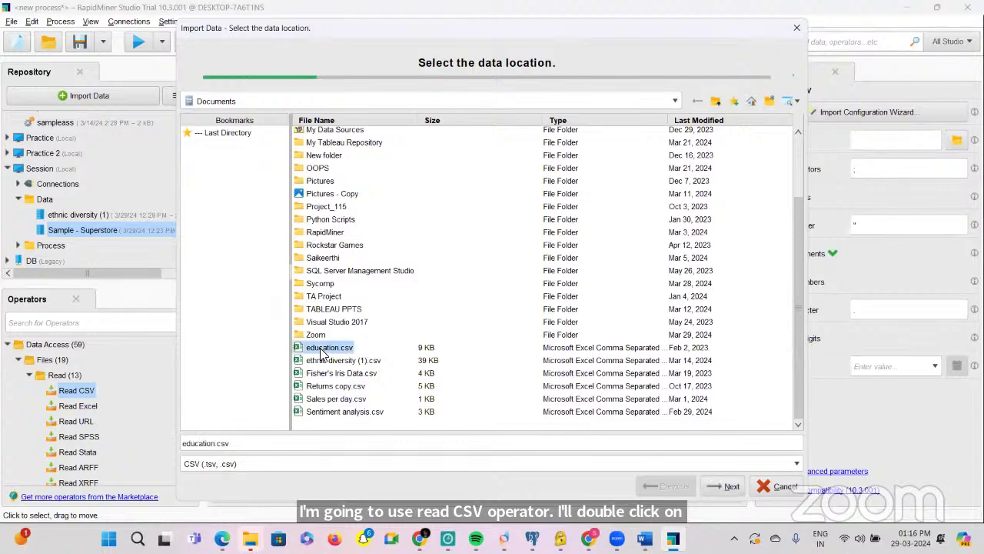
{"action": "left_click", "coordinate": [727, 487]}
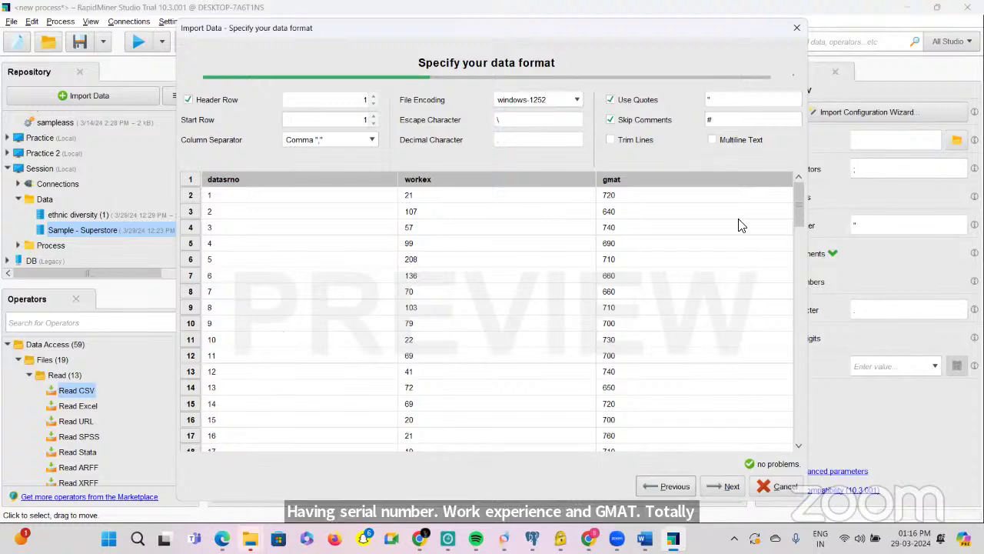
{"action": "left_click", "coordinate": [716, 487]}
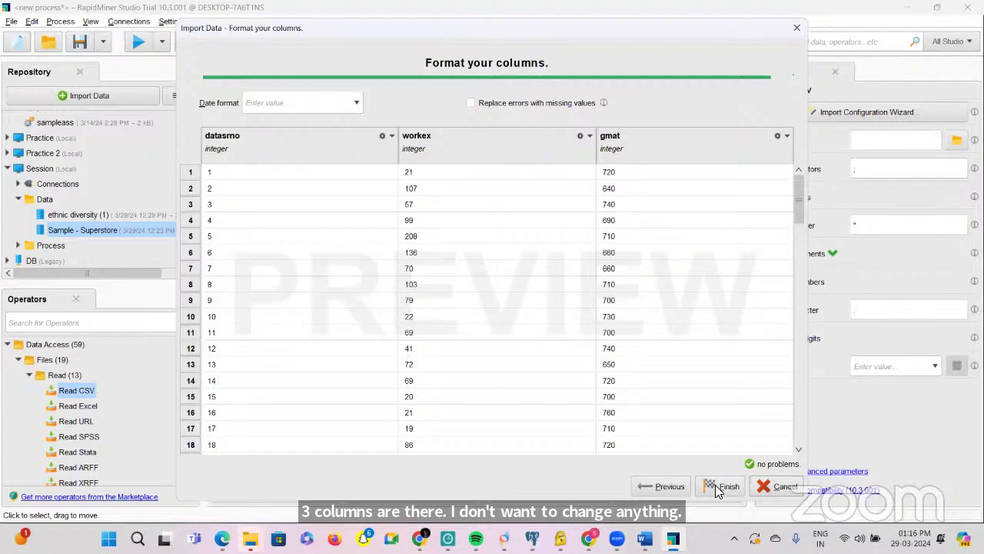
{"action": "left_click", "coordinate": [722, 486]}
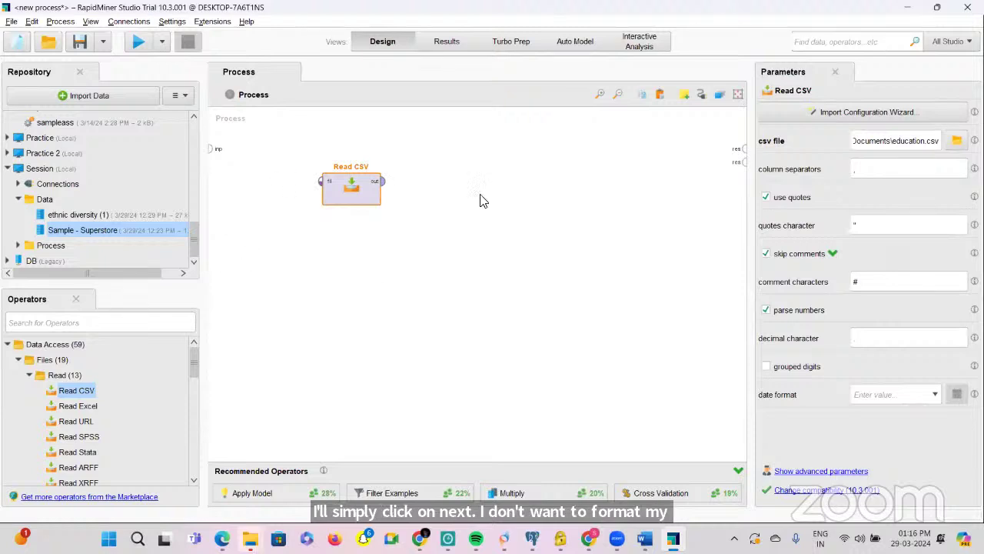
Step: Connect the Read CSV output to the first result port, run the process, and show the column statistics
{"action": "left_click", "coordinate": [384, 183]}
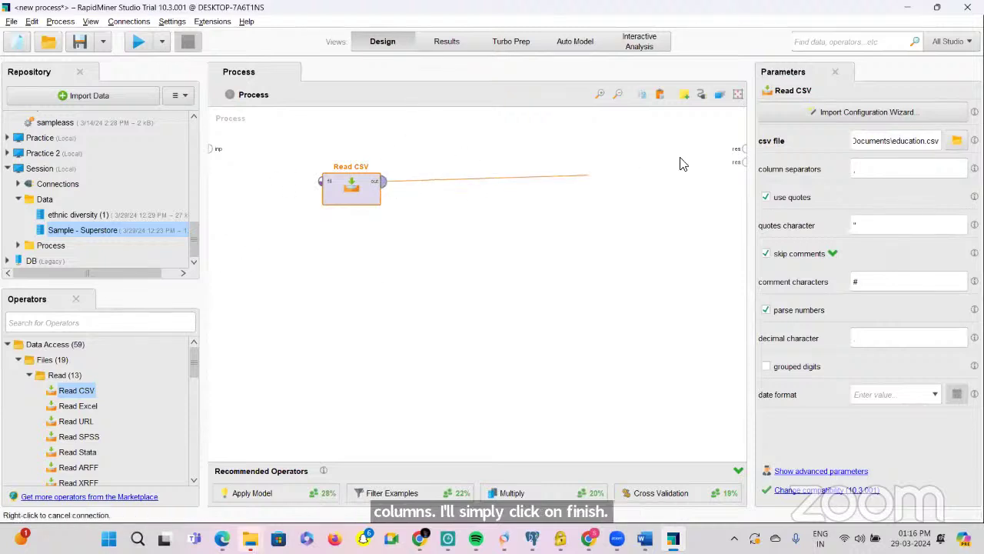
{"action": "left_click", "coordinate": [744, 149]}
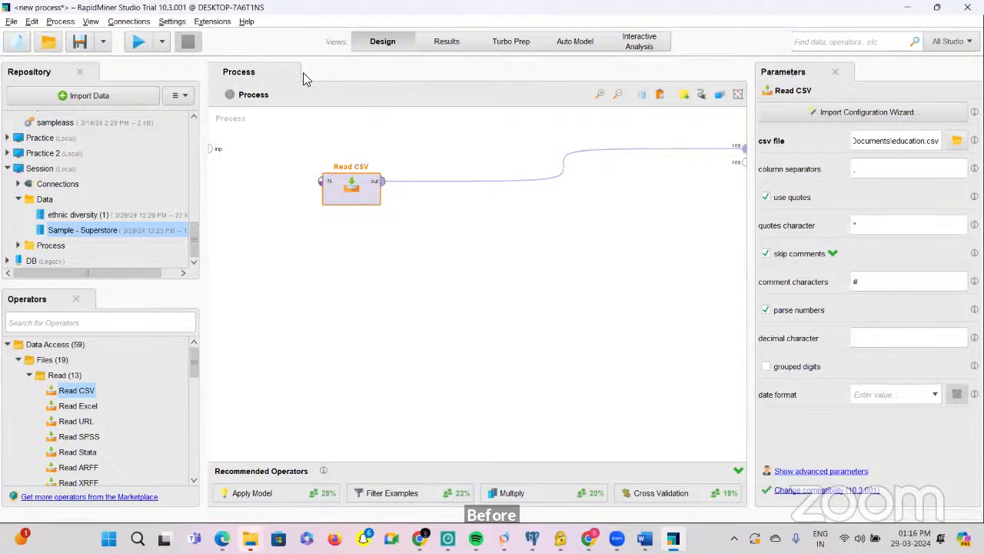
{"action": "left_click", "coordinate": [138, 43]}
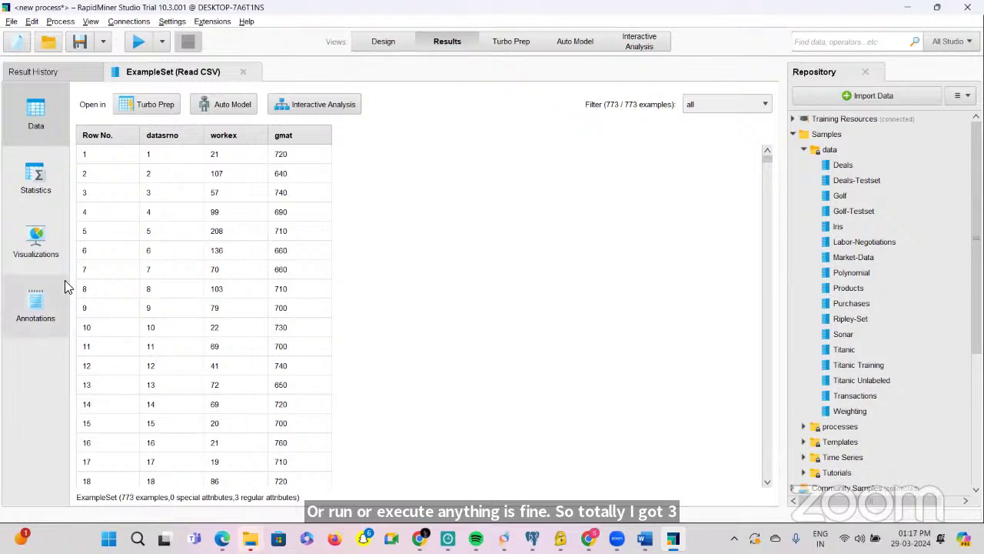
{"action": "left_click", "coordinate": [17, 193]}
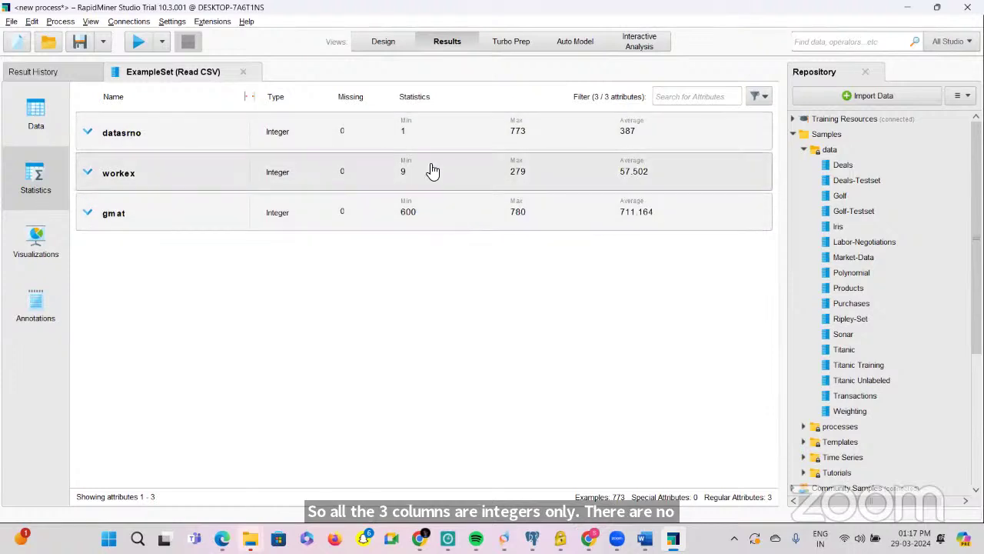
Step: Return to the process design, place a Select Attributes operator unconnected below Read CSV, and try to run the process
{"action": "left_click", "coordinate": [379, 43]}
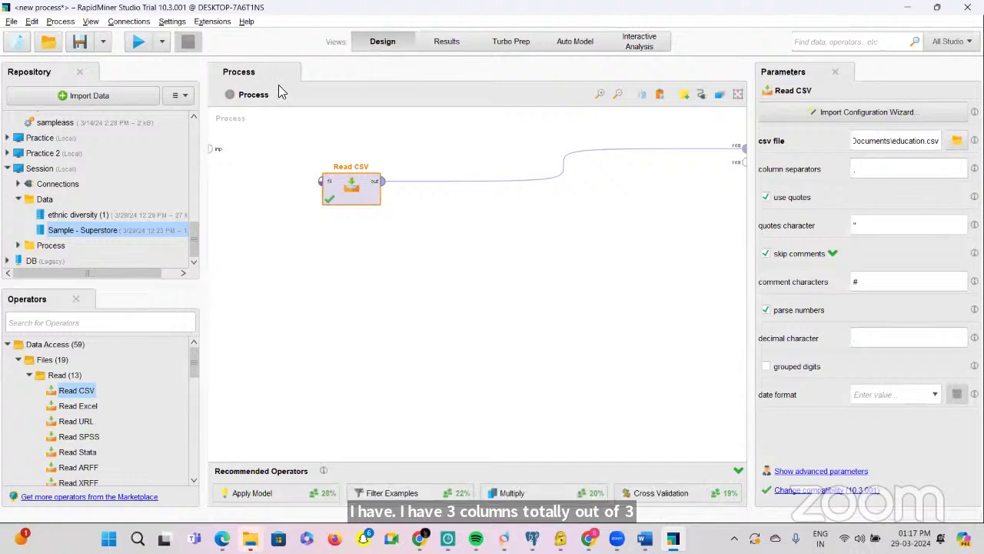
{"action": "left_click", "coordinate": [43, 324]}
{"action": "type", "text": "sele"}
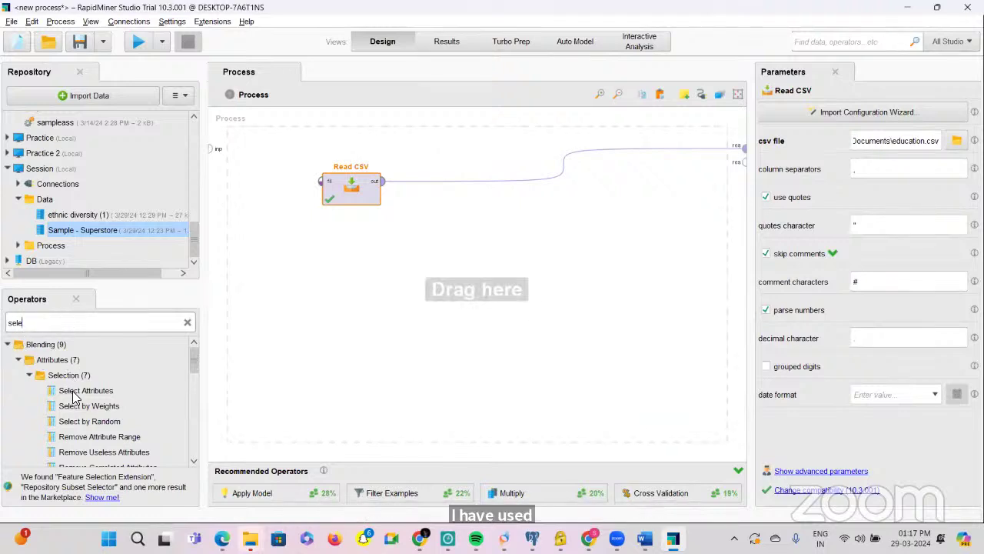
{"action": "left_click_drag", "start_coordinate": [73, 394], "coordinate": [436, 175]}
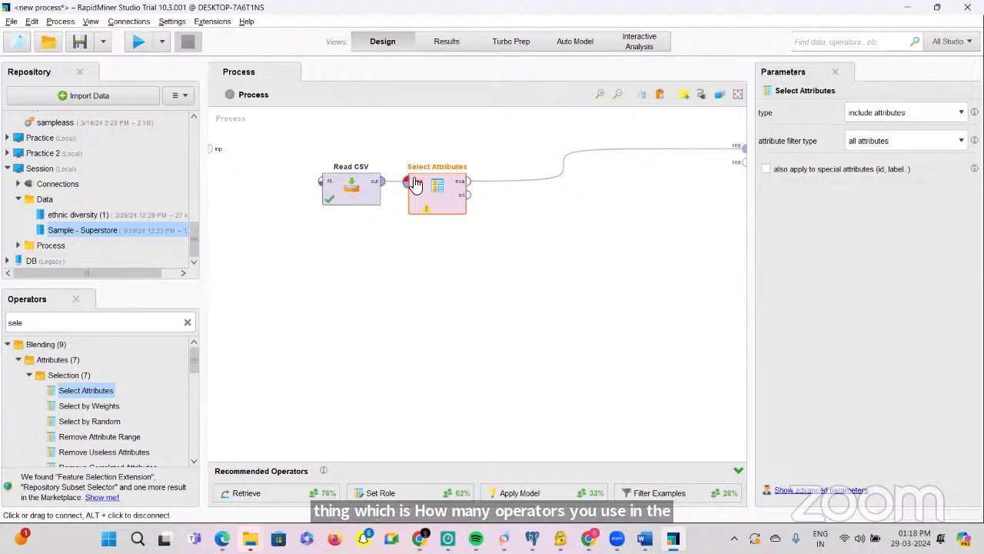
{"action": "key", "text": "Delete"}
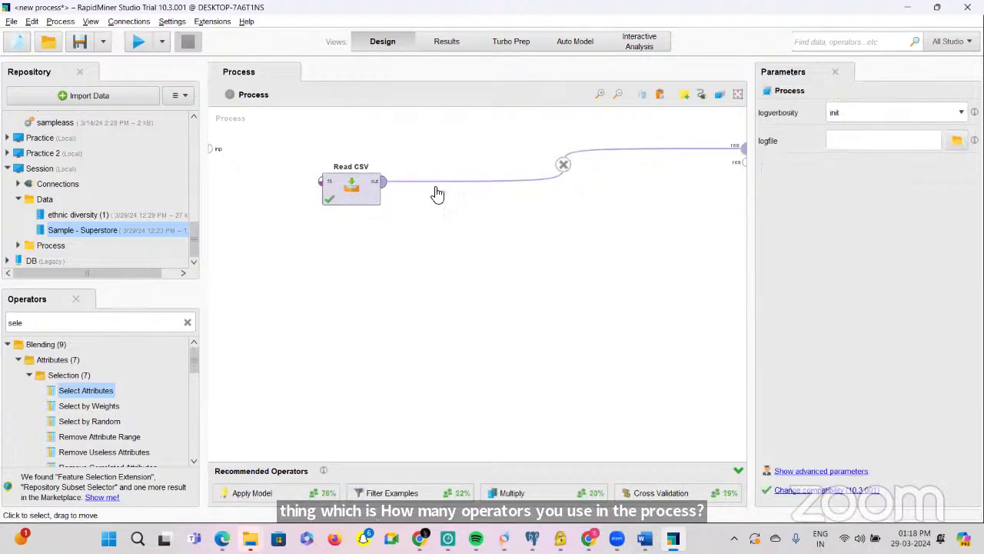
{"action": "left_click_drag", "start_coordinate": [85, 394], "coordinate": [426, 262]}
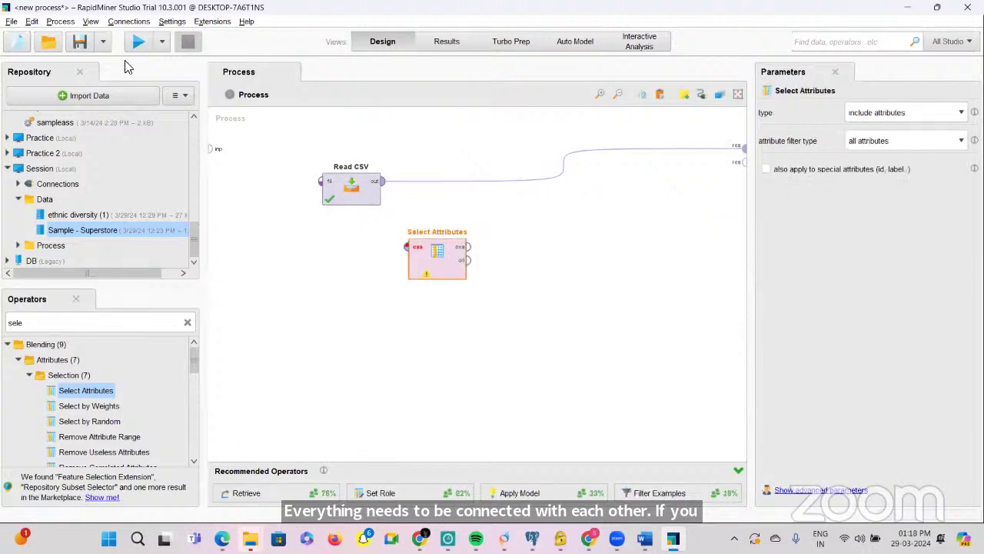
{"action": "left_click", "coordinate": [135, 44]}
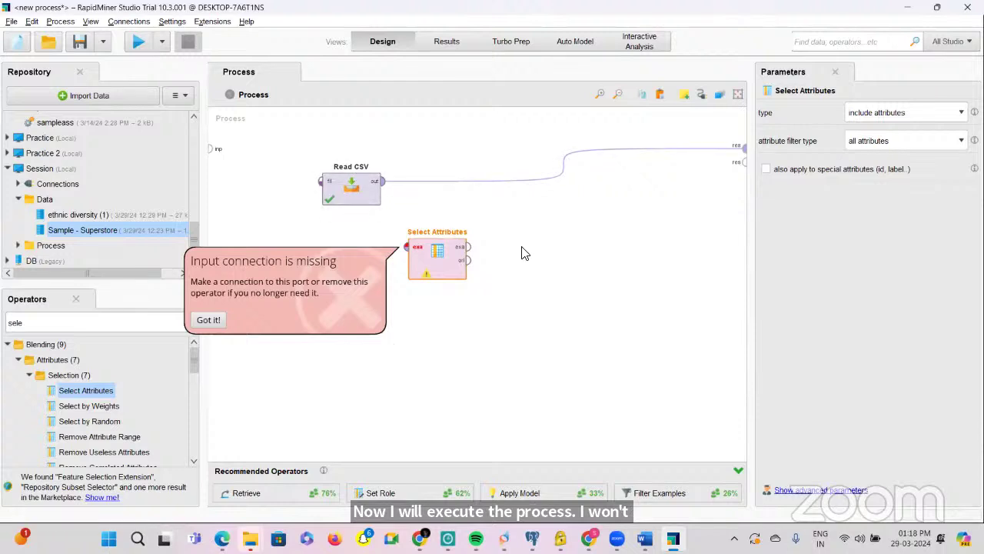
Step: Connect the Read CSV output to the Select Attributes input, and its example set output to the first result port
{"action": "left_click", "coordinate": [385, 184]}
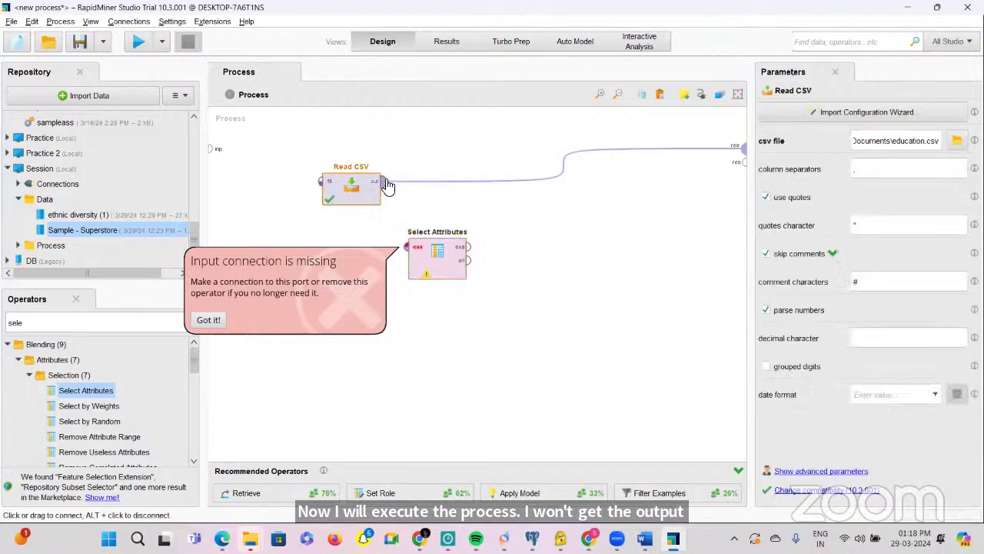
{"action": "left_click_drag", "start_coordinate": [385, 184], "coordinate": [409, 250]}
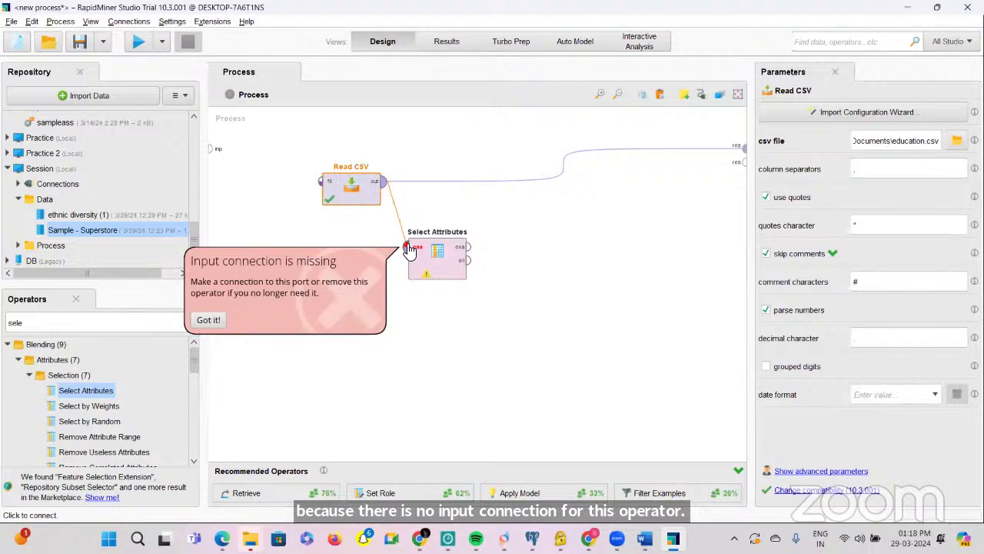
{"action": "left_click", "coordinate": [409, 250]}
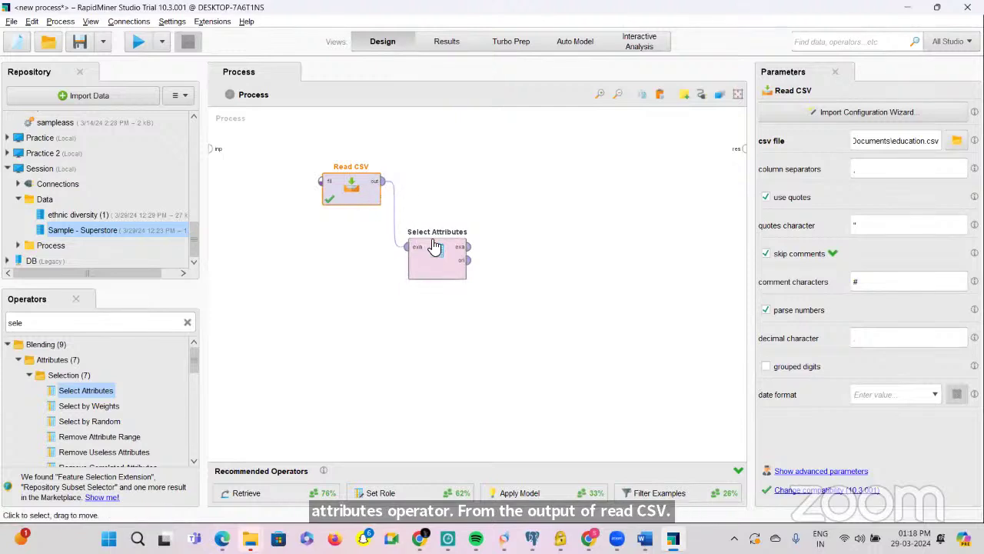
{"action": "left_click", "coordinate": [469, 247]}
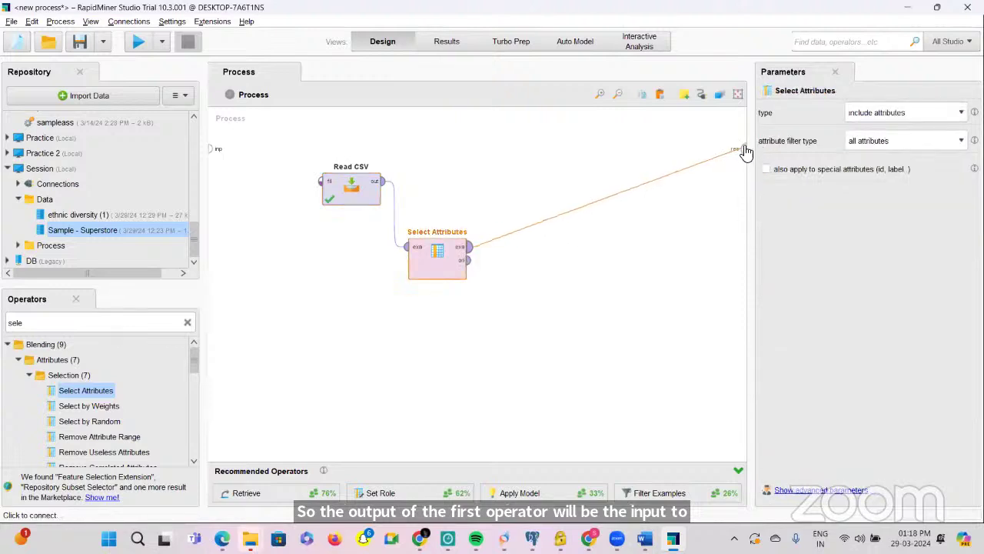
{"action": "left_click", "coordinate": [743, 148]}
{"action": "mouse_move", "coordinate": [743, 148]}
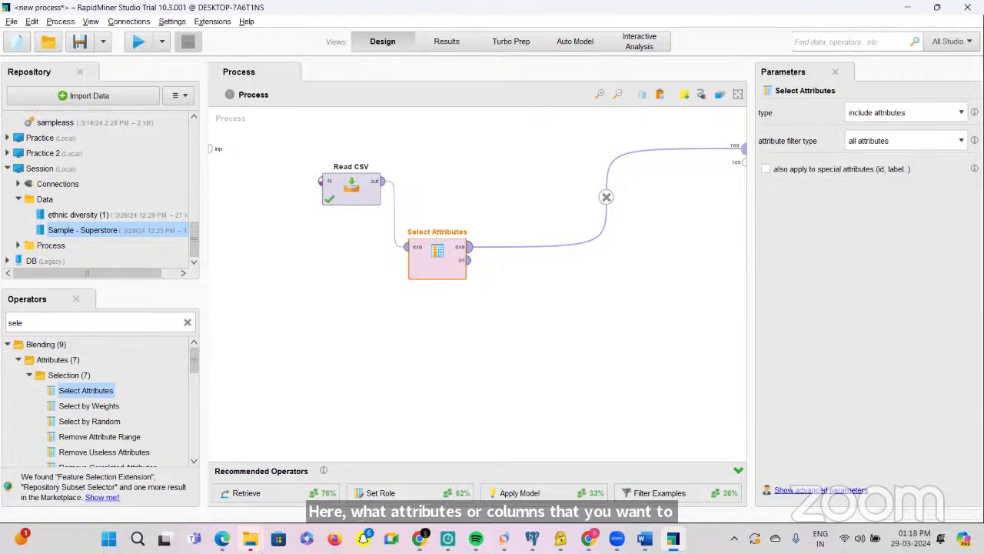
Step: Configure Select Attributes to include one attribute, gmat, and run the process
{"action": "left_click", "coordinate": [955, 116]}
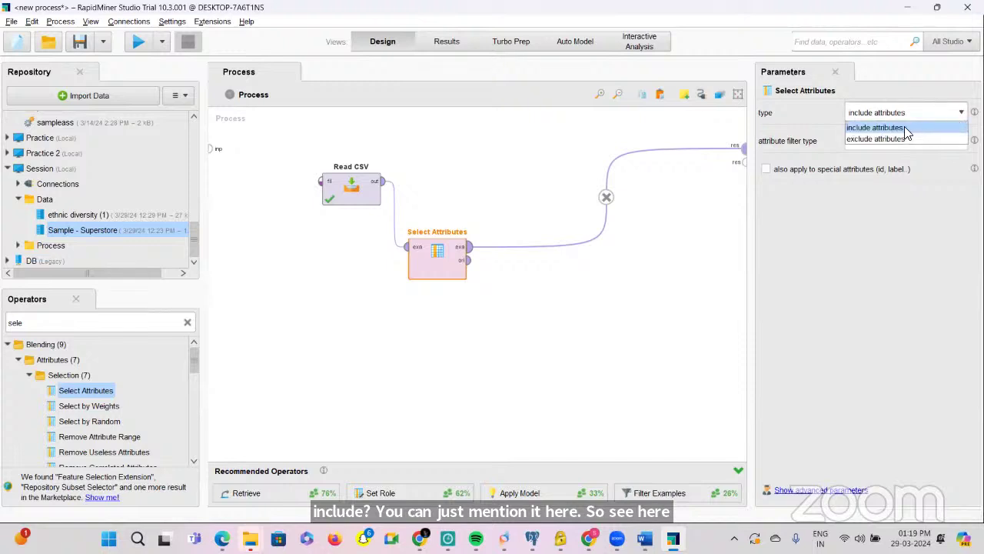
{"action": "left_click", "coordinate": [906, 128]}
{"action": "left_click", "coordinate": [954, 145]}
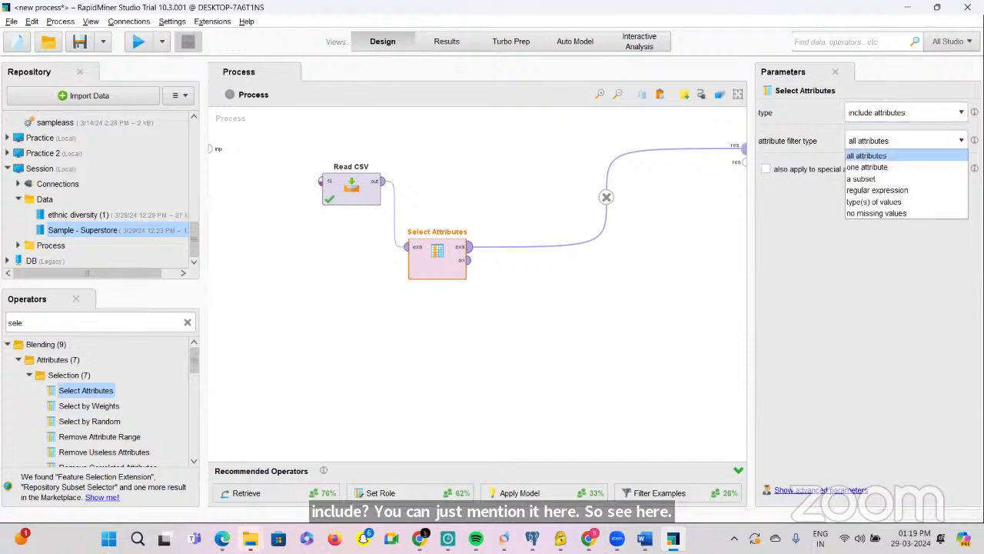
{"action": "left_click", "coordinate": [869, 168]}
{"action": "left_click", "coordinate": [884, 169]}
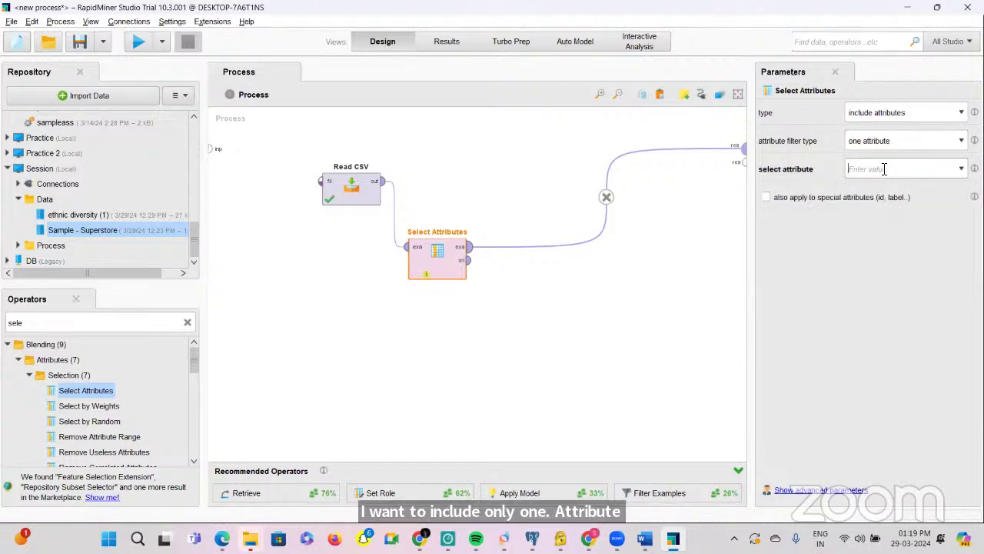
{"action": "type", "text": "gmat"}
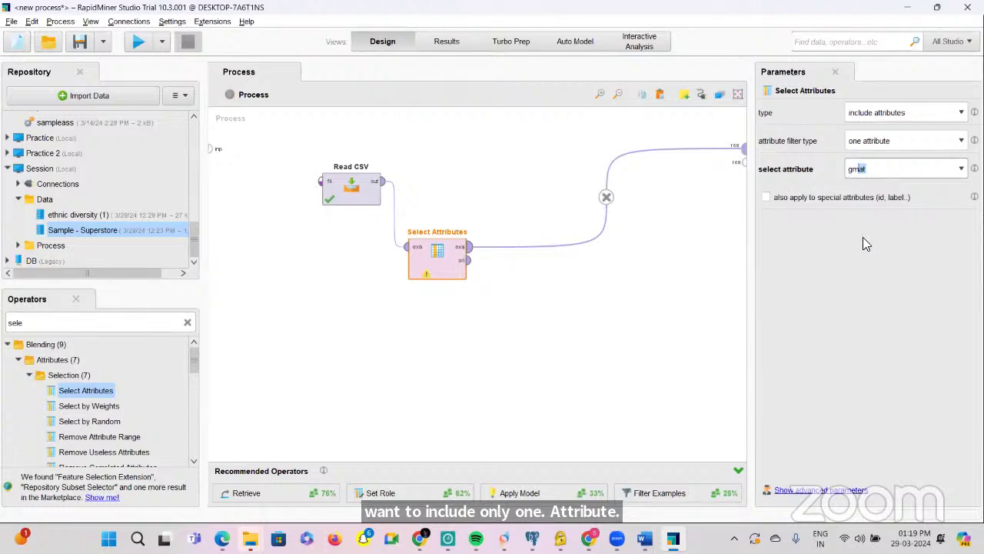
{"action": "left_click", "coordinate": [961, 168]}
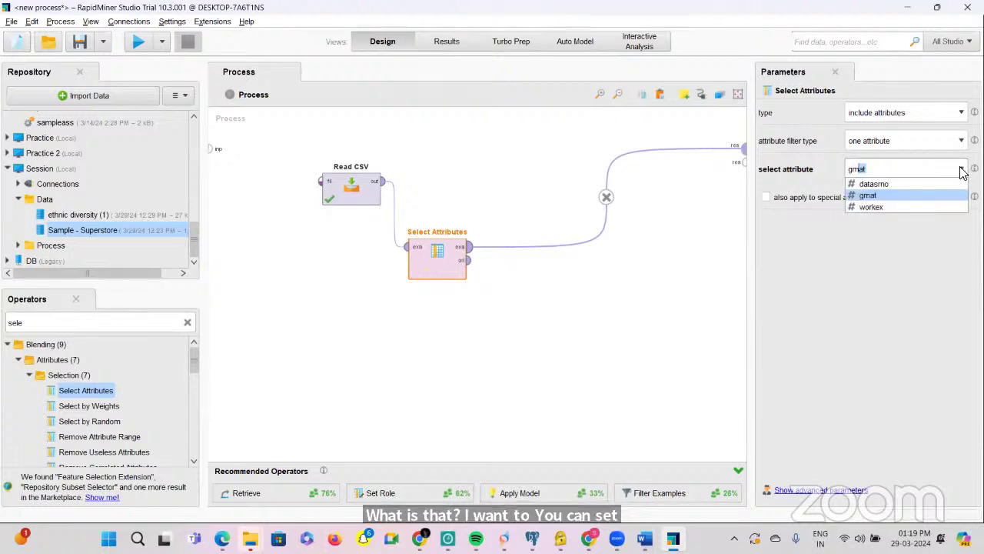
{"action": "left_click", "coordinate": [870, 196]}
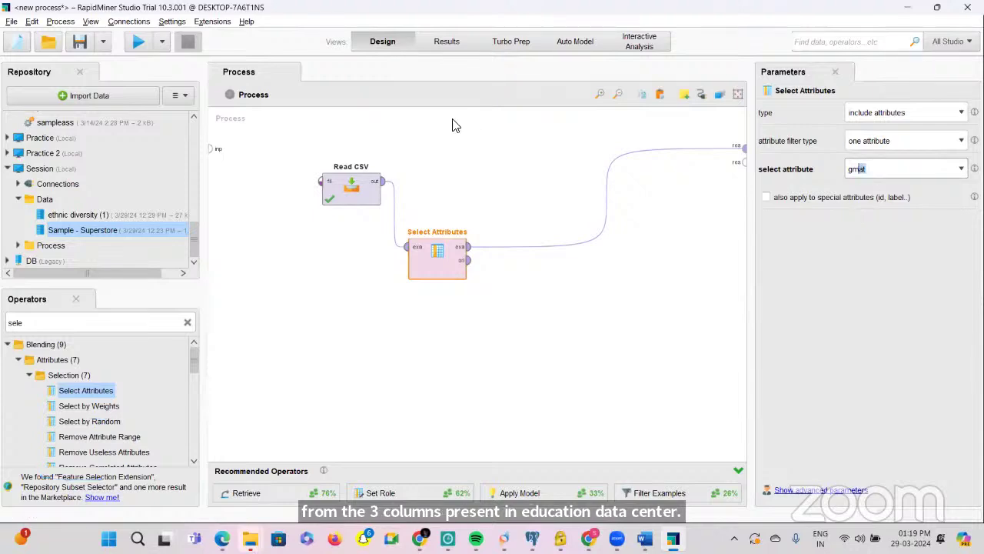
{"action": "left_click", "coordinate": [135, 46]}
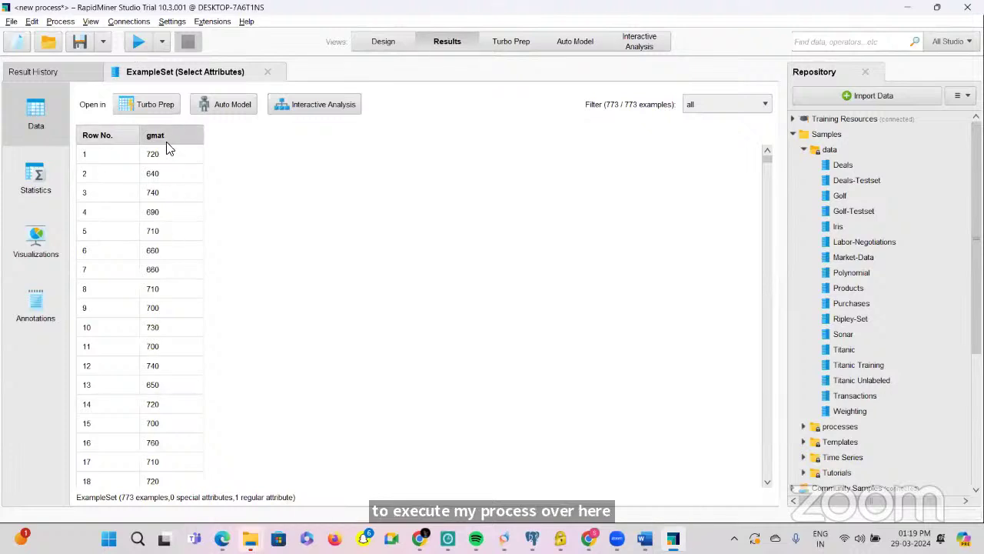
Step: Return to the process design and search the operators for "filter e"
{"action": "left_click", "coordinate": [378, 43]}
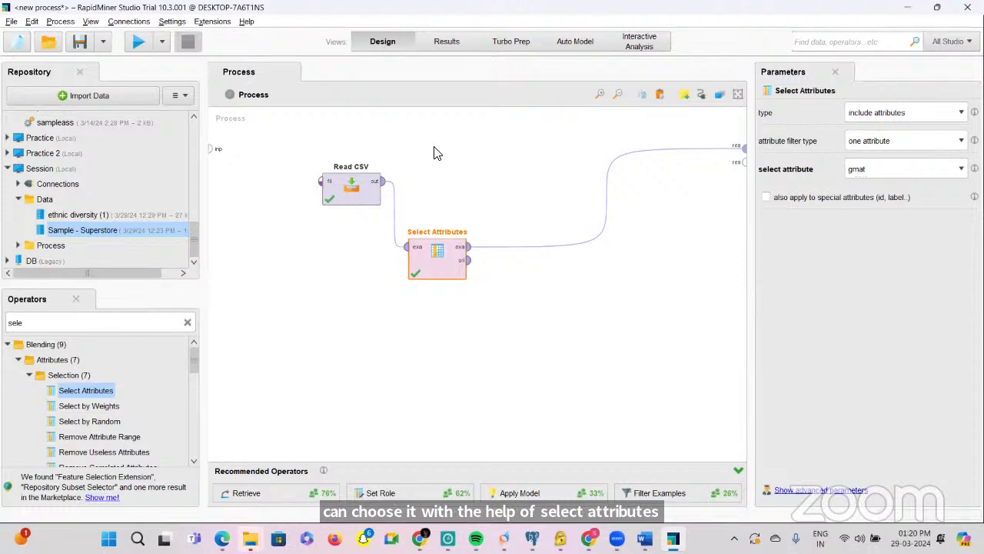
{"action": "left_click", "coordinate": [187, 323]}
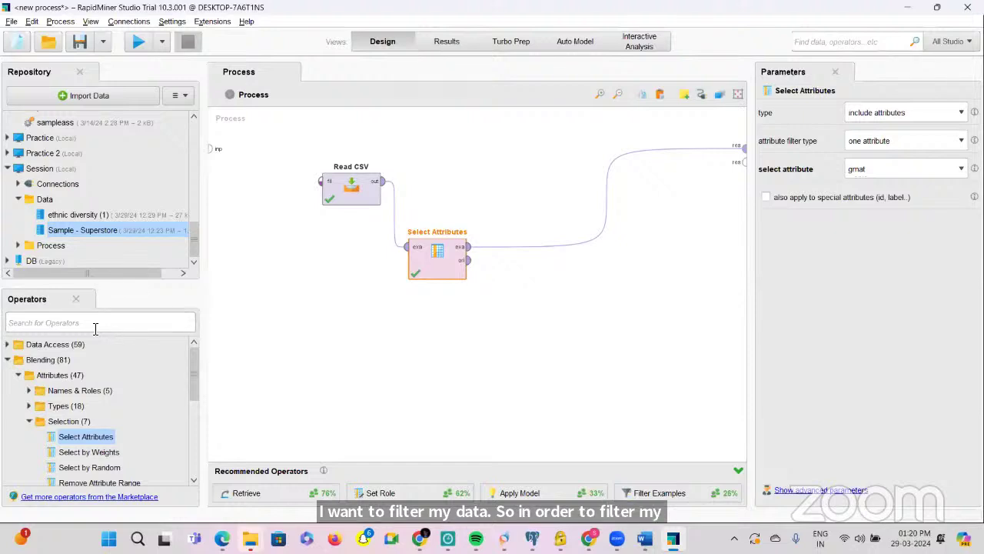
{"action": "left_click", "coordinate": [49, 328]}
{"action": "type", "text": "fil"}
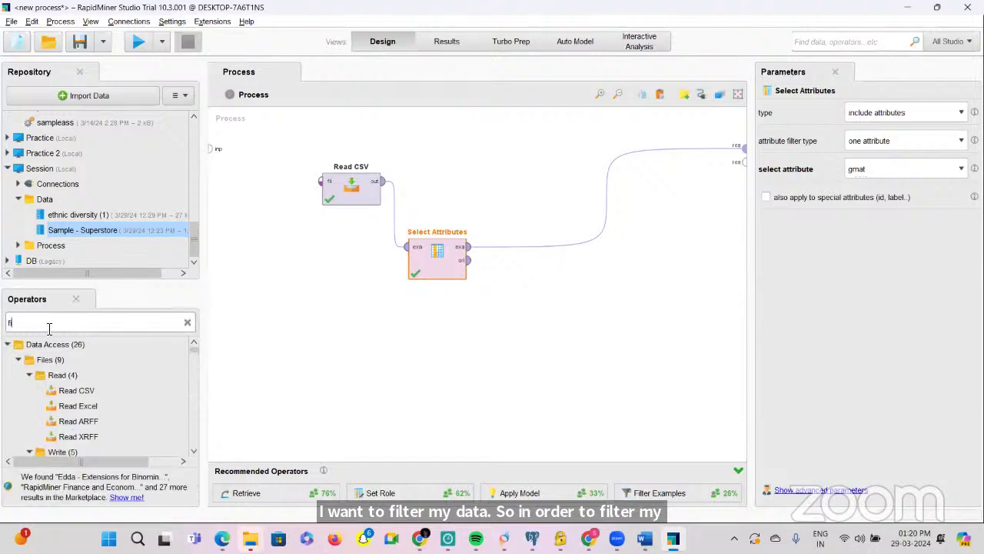
{"action": "type", "text": "ter e"}
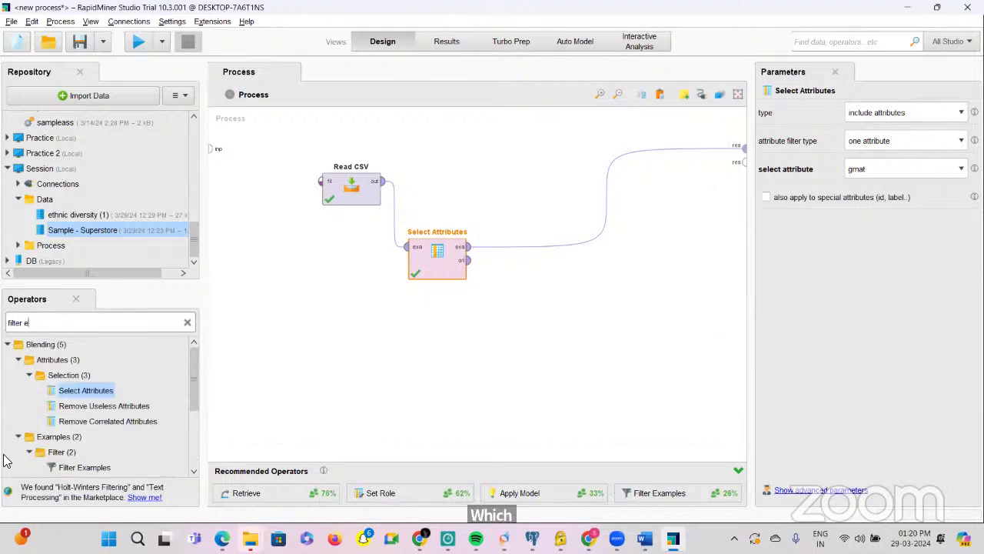
{"action": "mouse_move", "coordinate": [75, 475]}
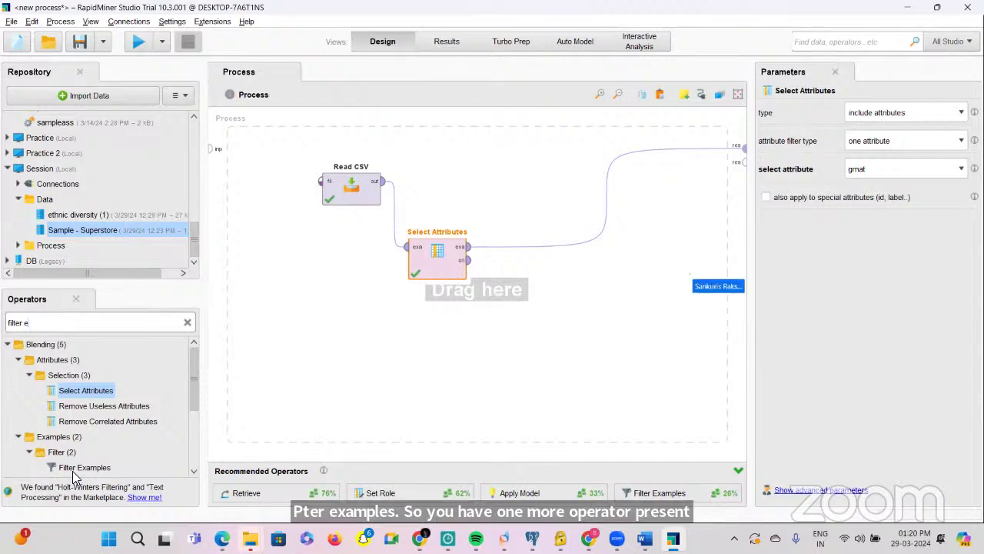
{"action": "left_click_drag", "start_coordinate": [81, 471], "coordinate": [513, 185]}
{"action": "left_click_drag", "start_coordinate": [539, 221], "coordinate": [543, 231]}
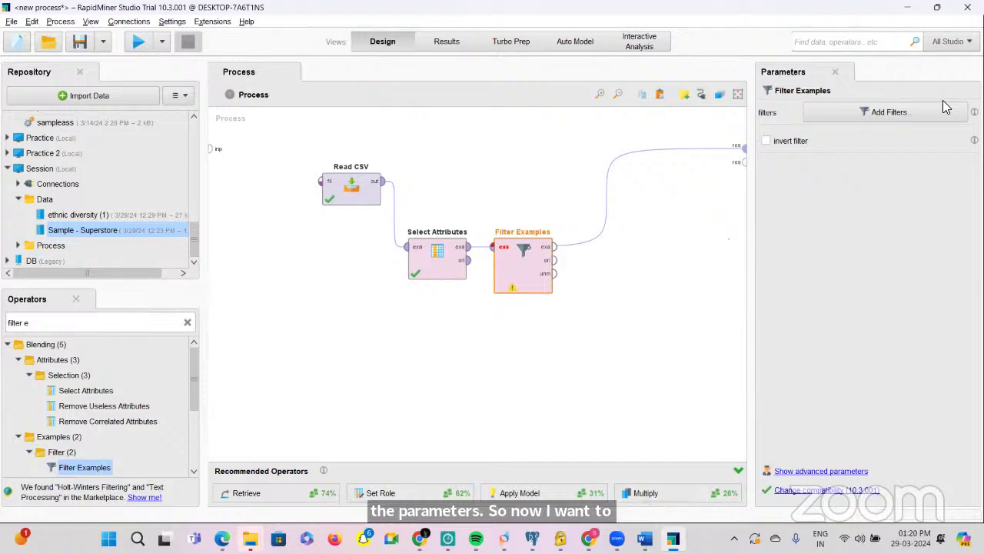
{"action": "left_click", "coordinate": [864, 116]}
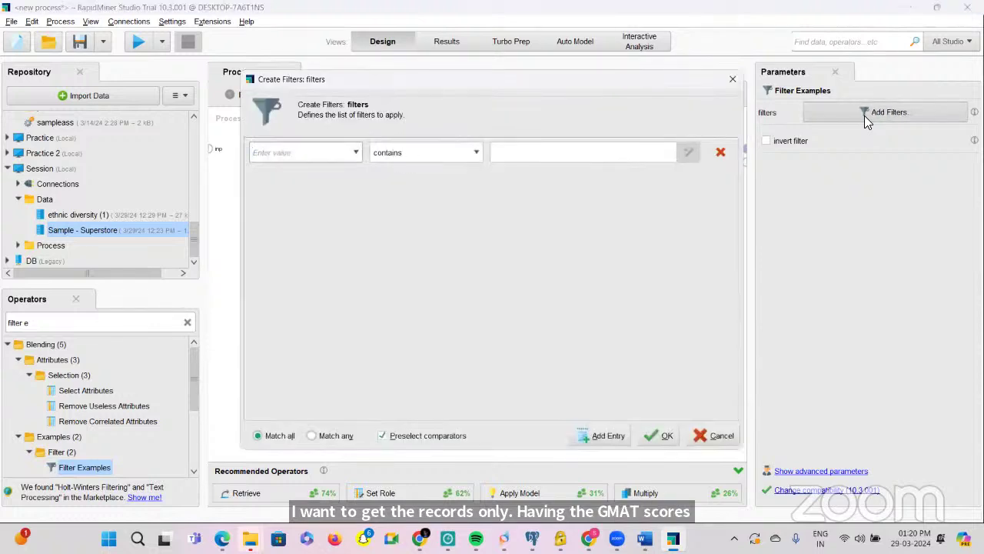
{"action": "left_click", "coordinate": [357, 152]}
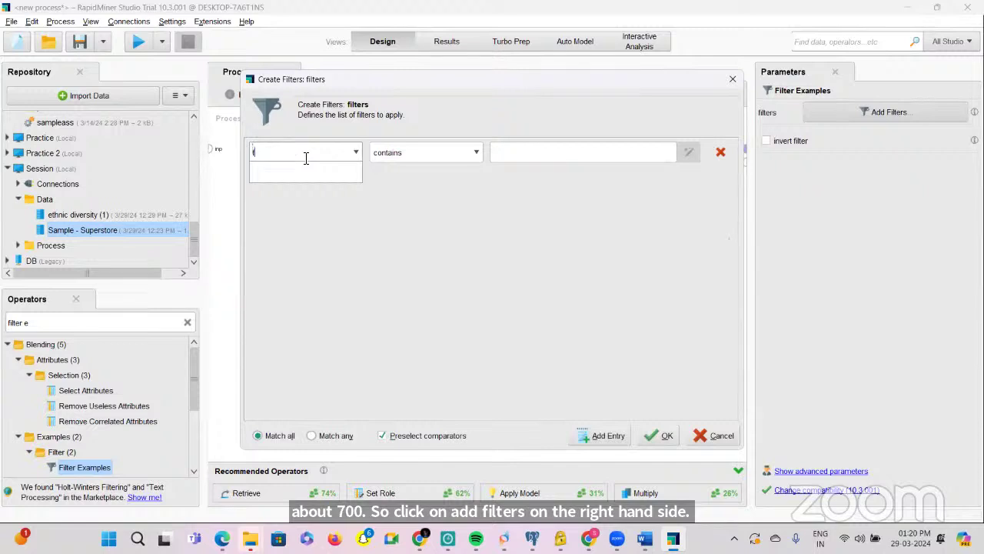
{"action": "type", "text": "gmat"}
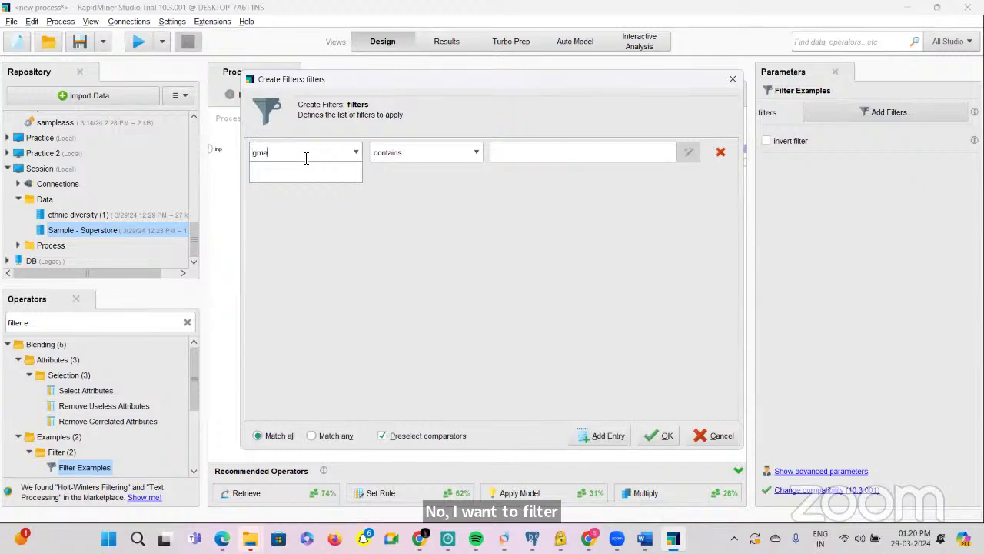
{"action": "left_click", "coordinate": [732, 79]}
{"action": "key", "text": "Delete"}
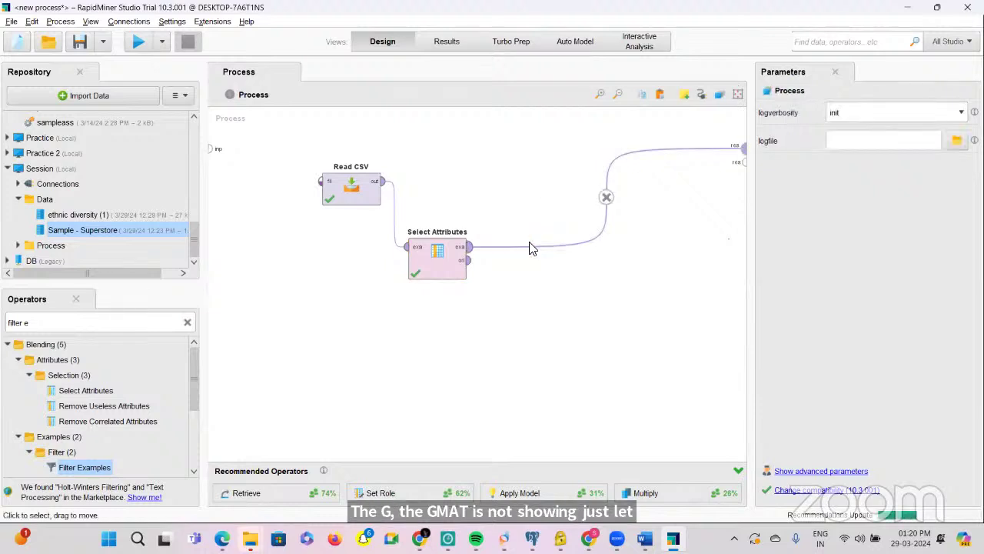
Step: Add a Filter Examples operator below Select Attributes and feed the Select Attributes example set output into it
{"action": "left_click_drag", "start_coordinate": [92, 473], "coordinate": [555, 317]}
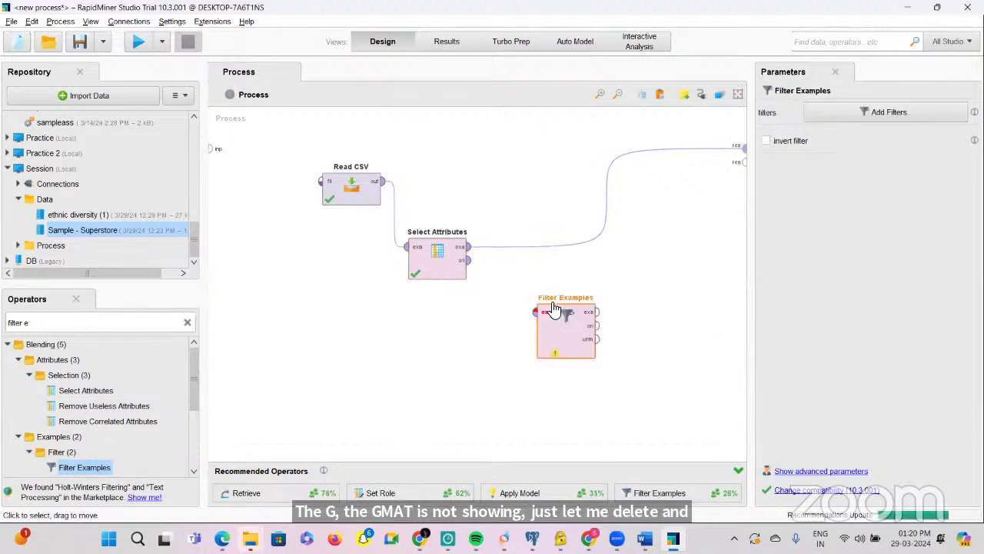
{"action": "left_click_drag", "start_coordinate": [469, 253], "coordinate": [535, 311]}
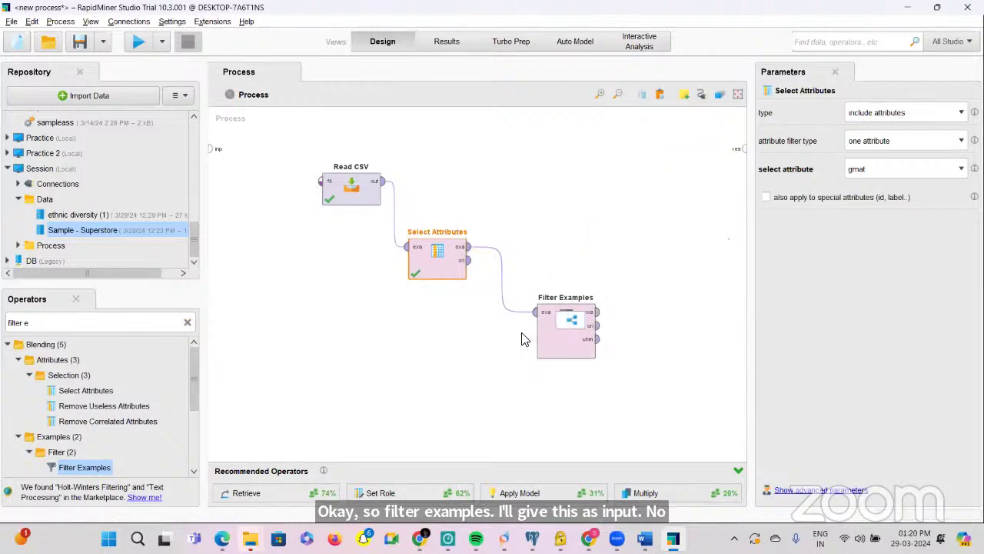
{"action": "left_click", "coordinate": [560, 338]}
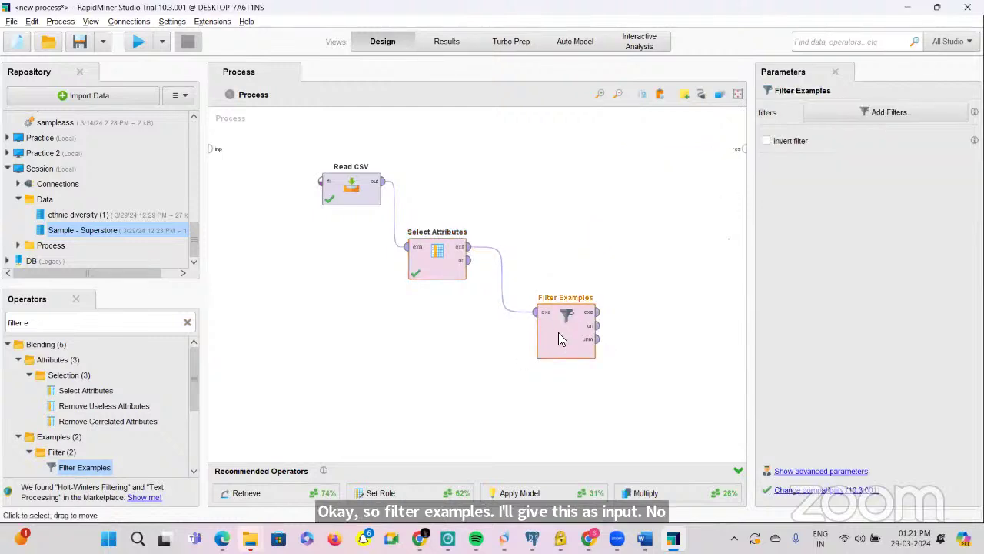
Step: Define a filter in Filter Examples that keeps only records with gmat > 700
{"action": "left_click", "coordinate": [876, 111]}
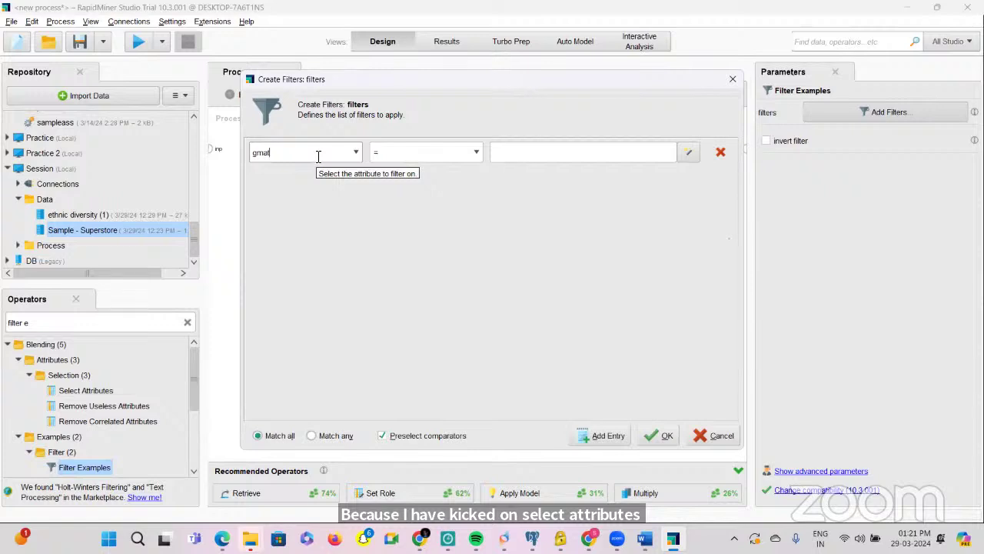
{"action": "left_click", "coordinate": [472, 154]}
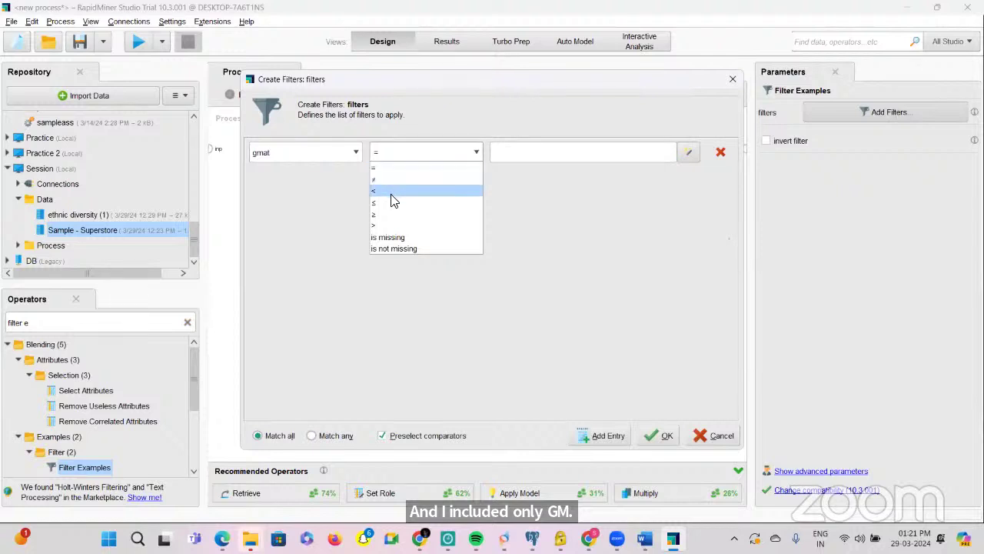
{"action": "left_click", "coordinate": [378, 225]}
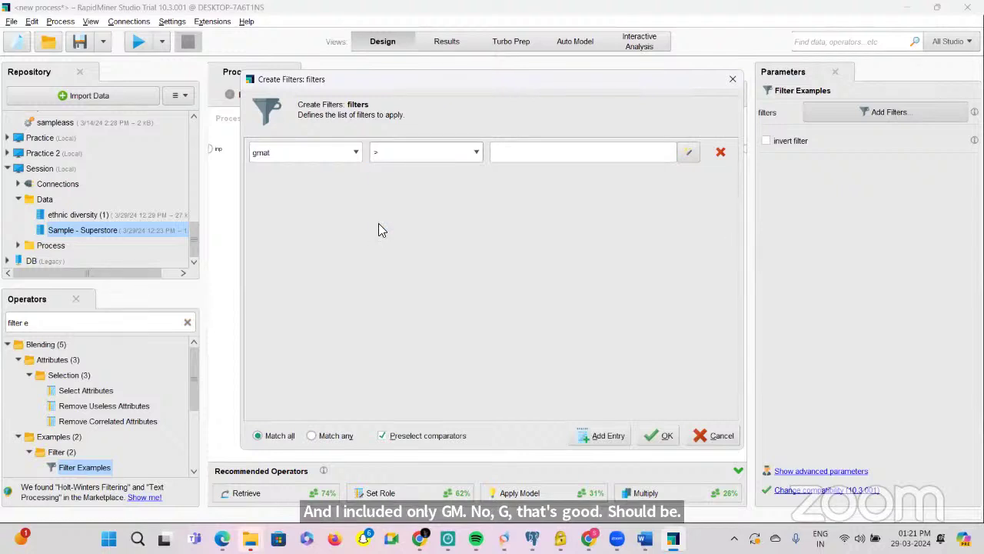
{"action": "left_click", "coordinate": [516, 152]}
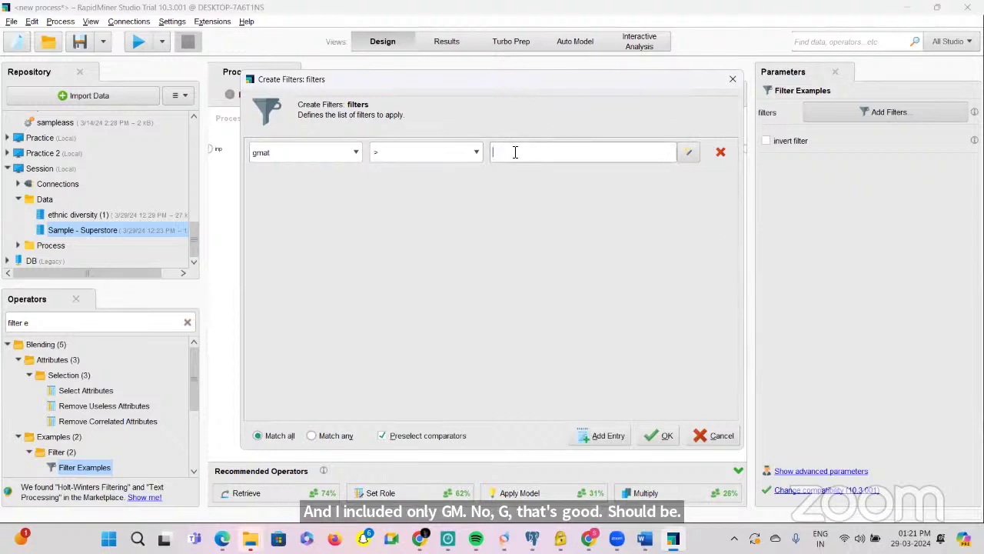
{"action": "type", "text": "700"}
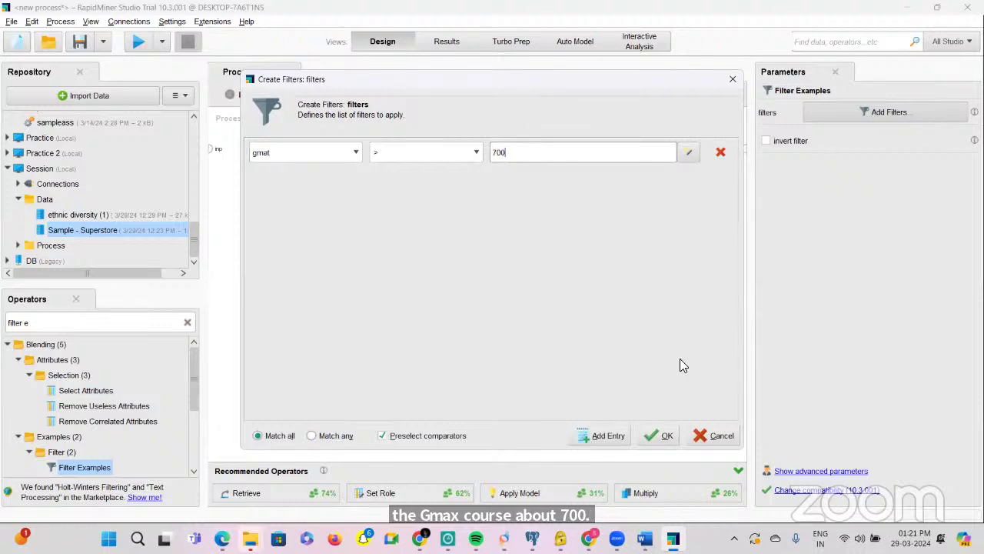
{"action": "left_click", "coordinate": [654, 440]}
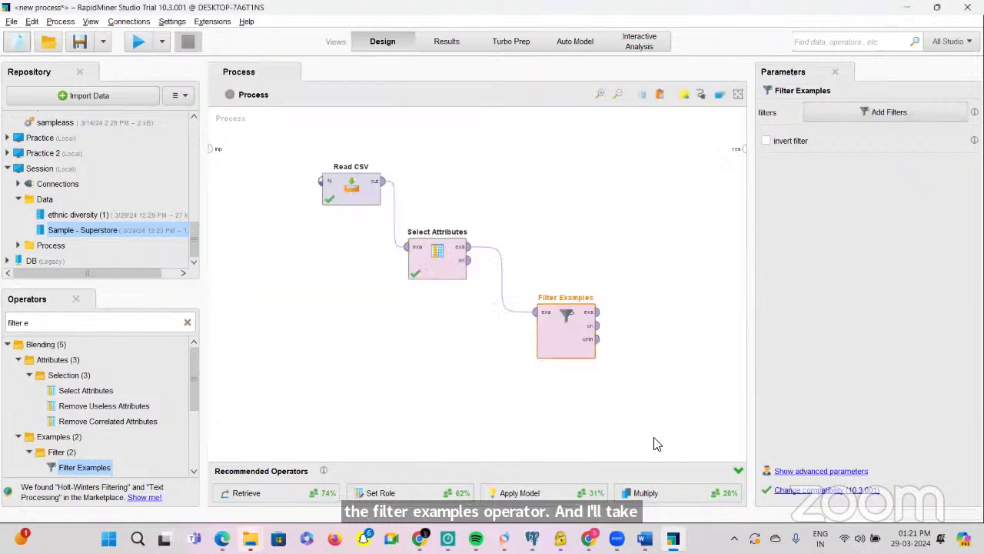
Step: Connect the Filter Examples example set output to the first result port, run the process, and review the filtered gmat rows
{"action": "left_click", "coordinate": [596, 313]}
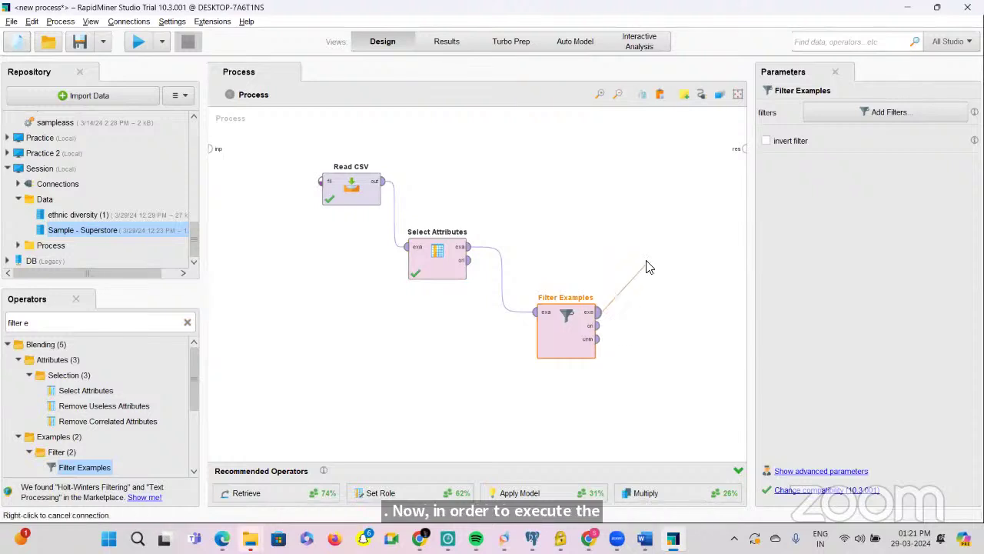
{"action": "left_click", "coordinate": [743, 149]}
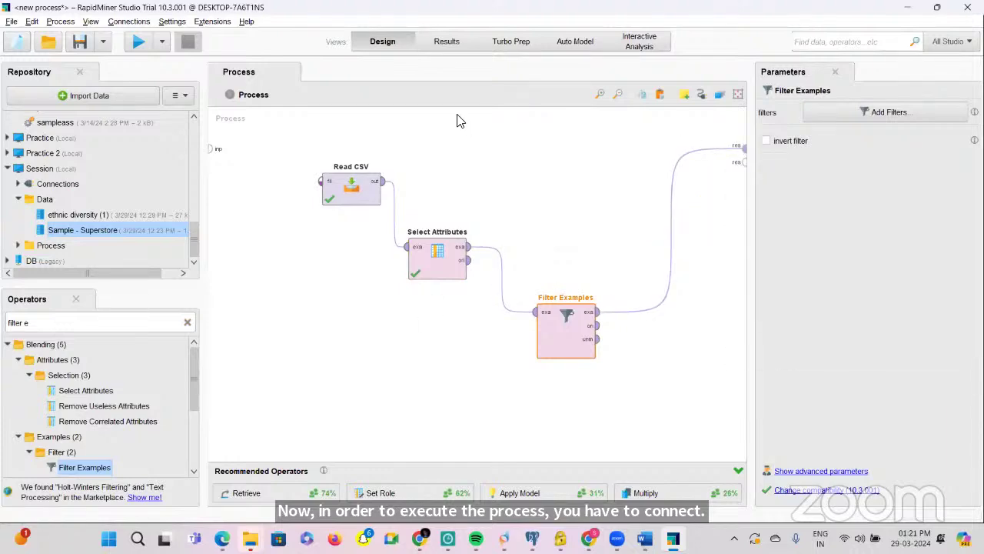
{"action": "left_click", "coordinate": [140, 44]}
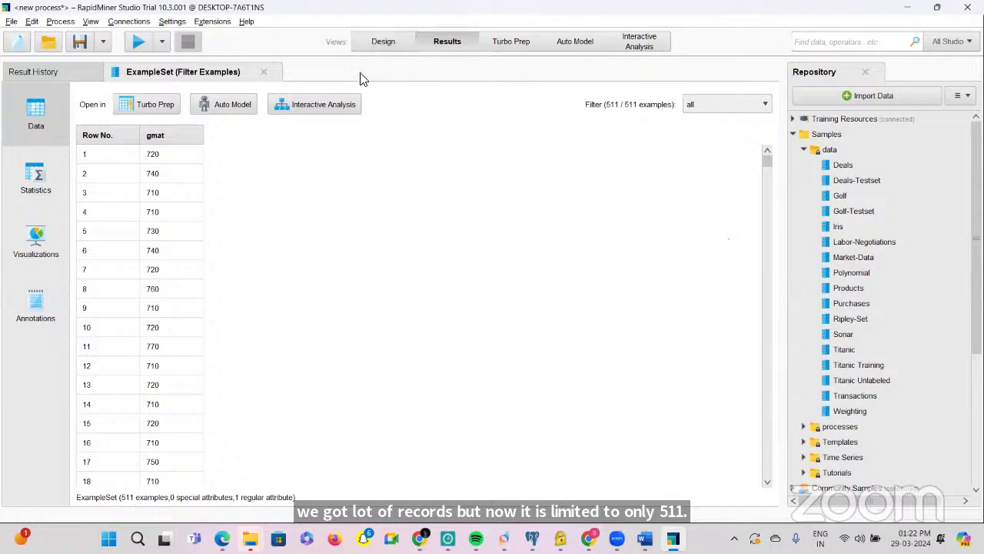
{"action": "scroll", "coordinate": [126, 283], "scroll_direction": "down", "scroll_amount": 4}
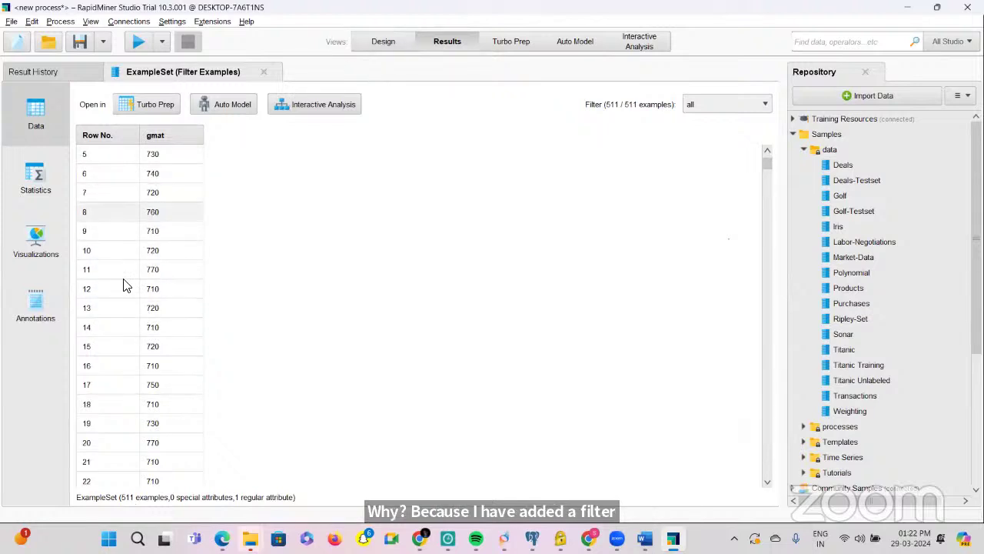
Step: Review the filtered gmat rows and check the filter condition defined in Filter Examples against the results
{"action": "scroll", "coordinate": [125, 286], "scroll_direction": "down", "scroll_amount": 3}
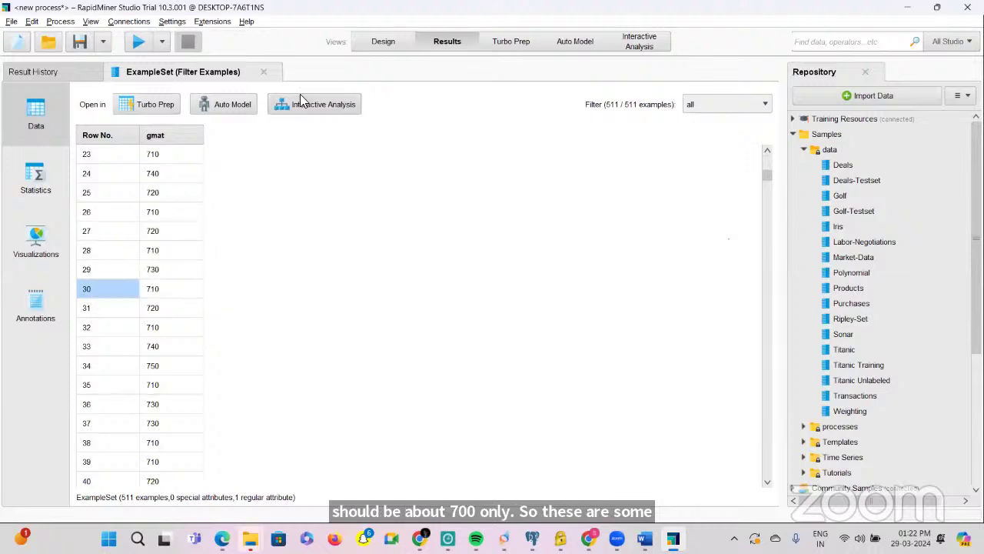
{"action": "left_click", "coordinate": [362, 45]}
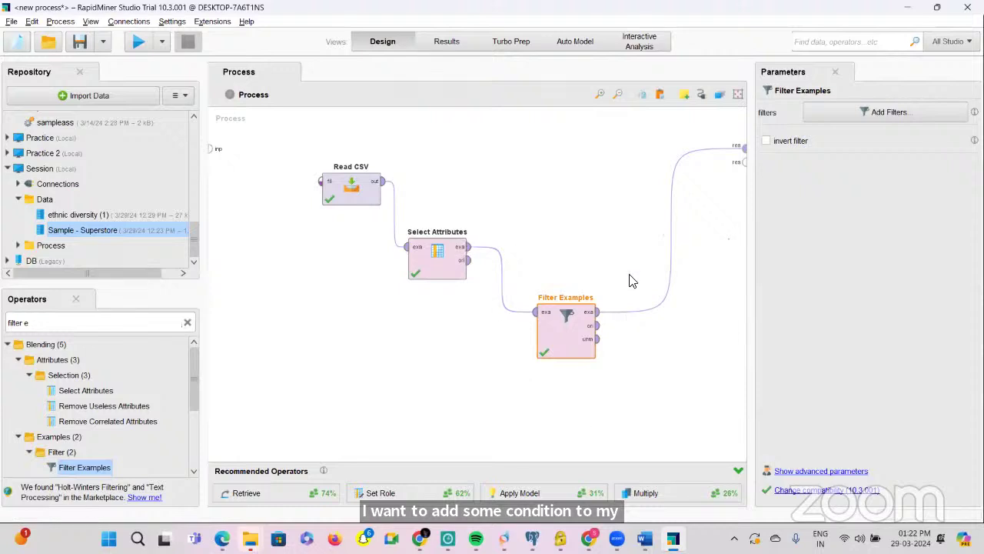
{"action": "left_click", "coordinate": [884, 106]}
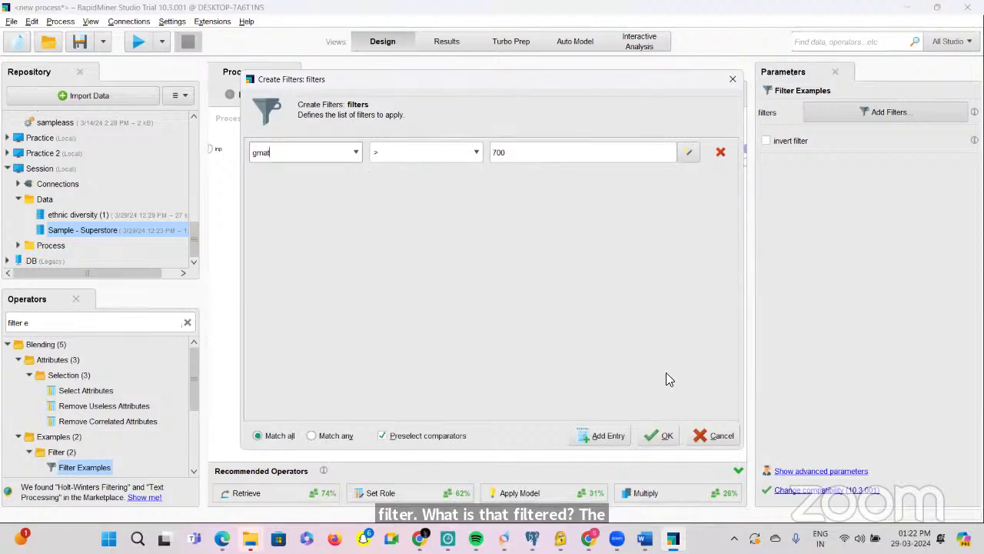
{"action": "left_click", "coordinate": [658, 430]}
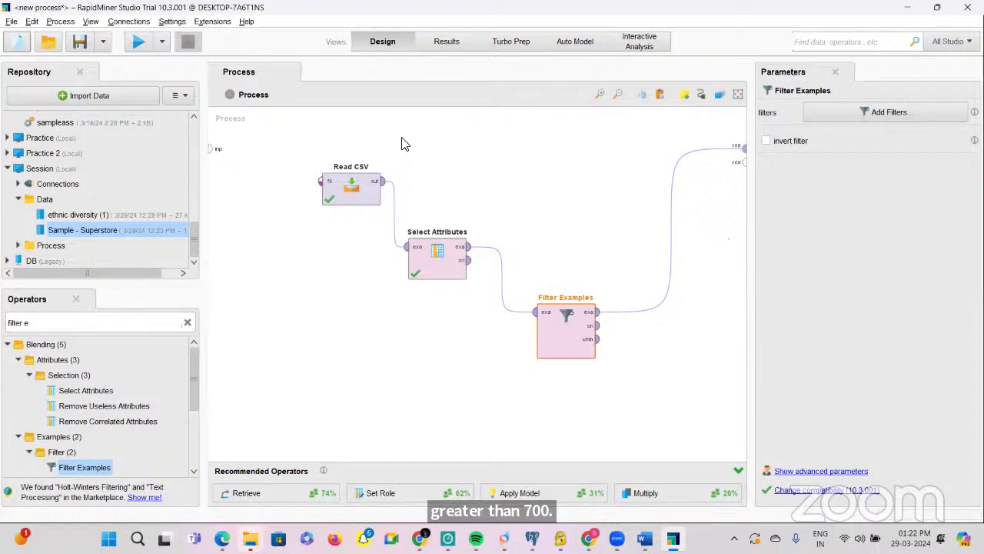
{"action": "key", "text": "F11"}
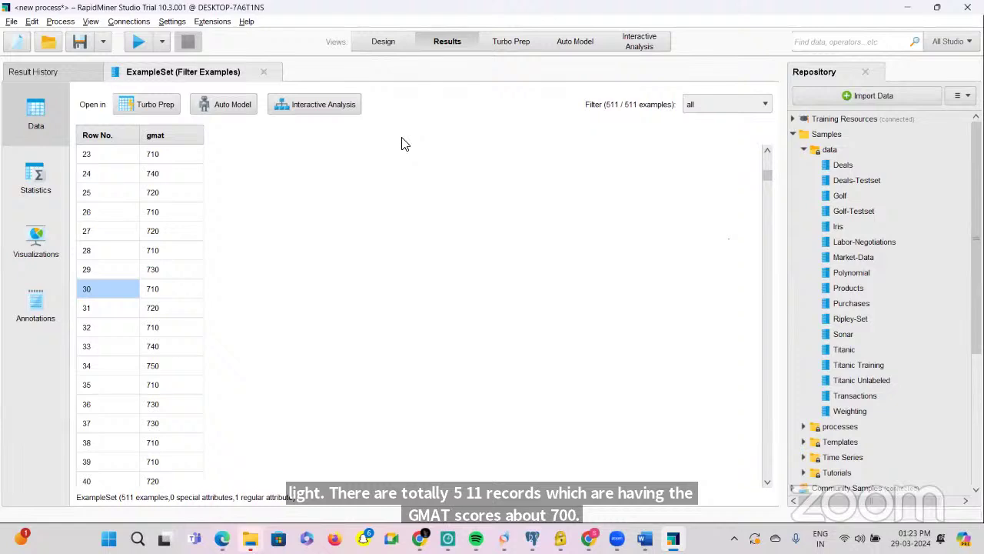
Step: Delete the Select Attributes and Filter Examples operators from the process and search the operators for "sam"
{"action": "key", "text": "F8"}
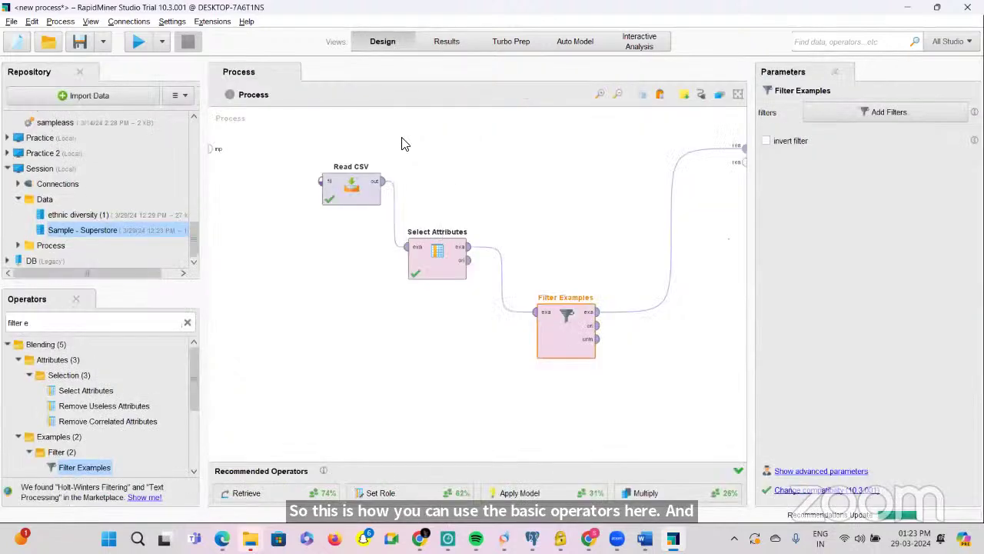
{"action": "left_click", "coordinate": [410, 227]}
{"action": "left_click_drag", "start_coordinate": [409, 227], "coordinate": [646, 403]}
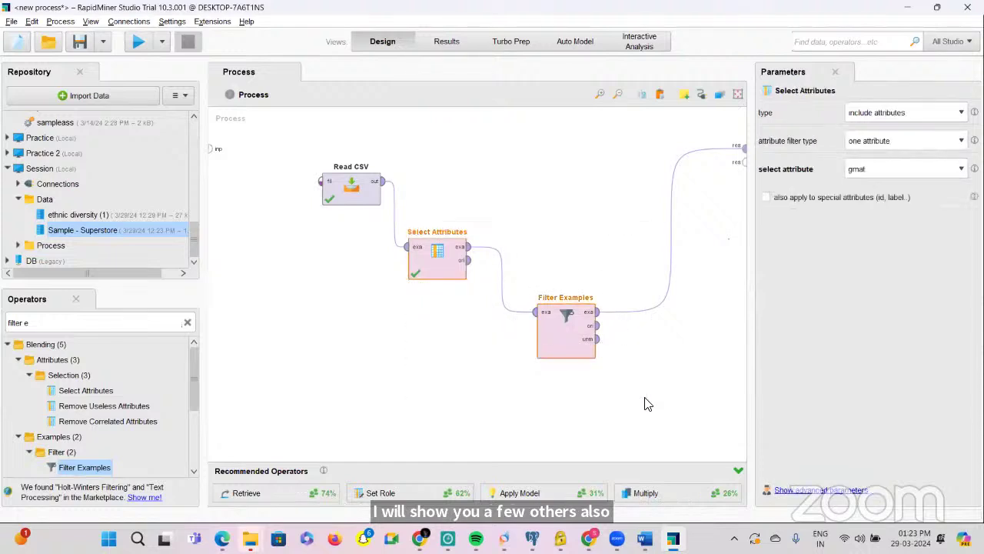
{"action": "key", "text": "Delete"}
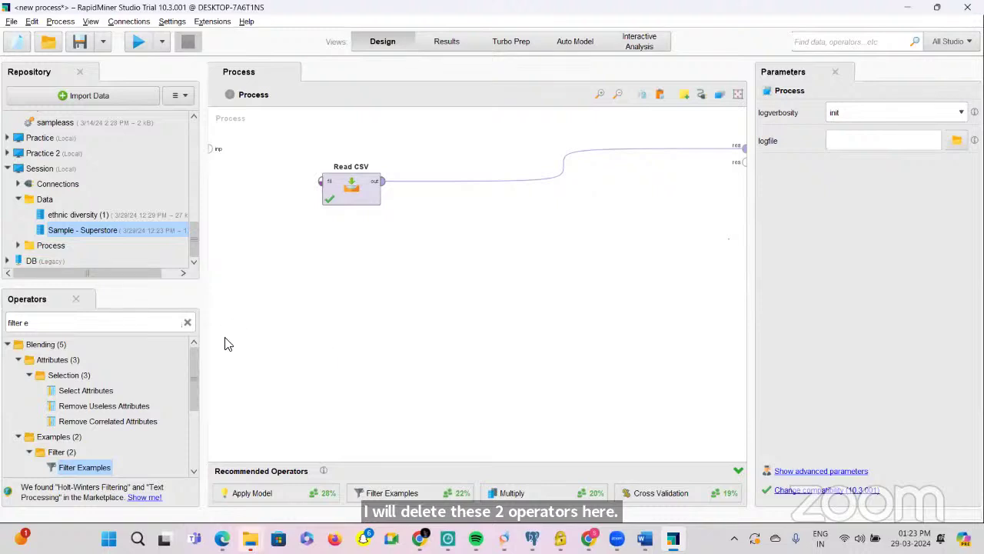
{"action": "left_click", "coordinate": [189, 323]}
{"action": "type", "text": "sam"}
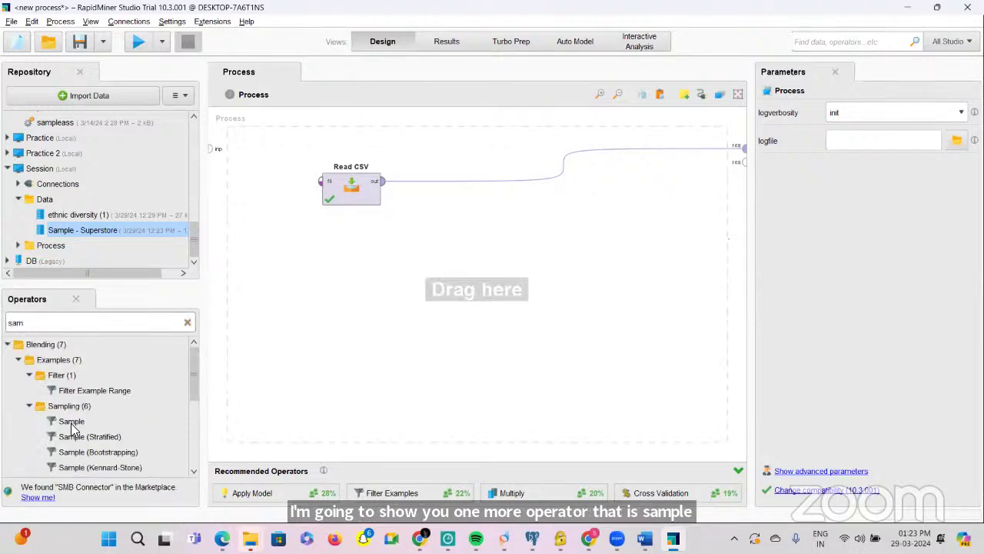
Step: Place a trial Sample operator, remove it again, and run the process with only Read CSV to review the full data
{"action": "left_click_drag", "start_coordinate": [73, 423], "coordinate": [449, 171]}
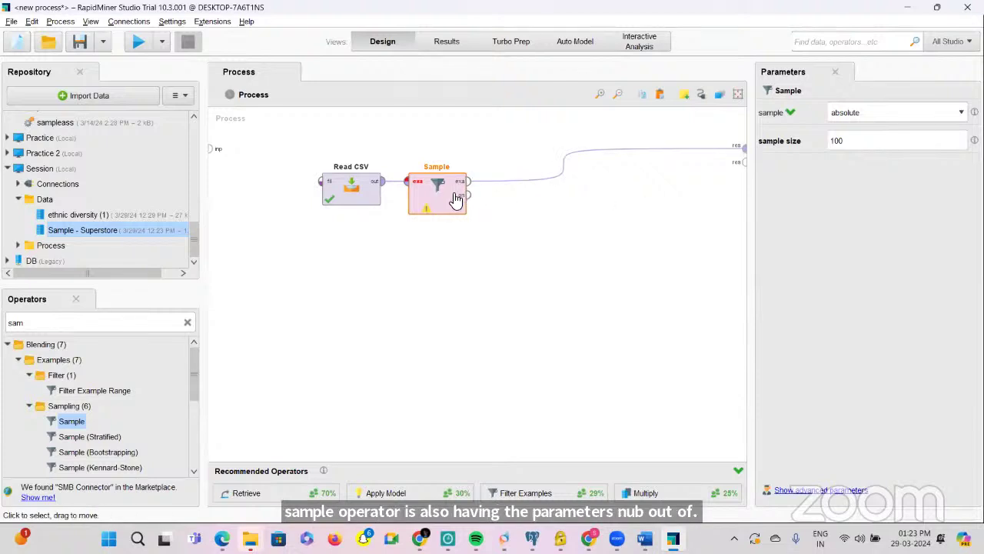
{"action": "key", "text": "Delete"}
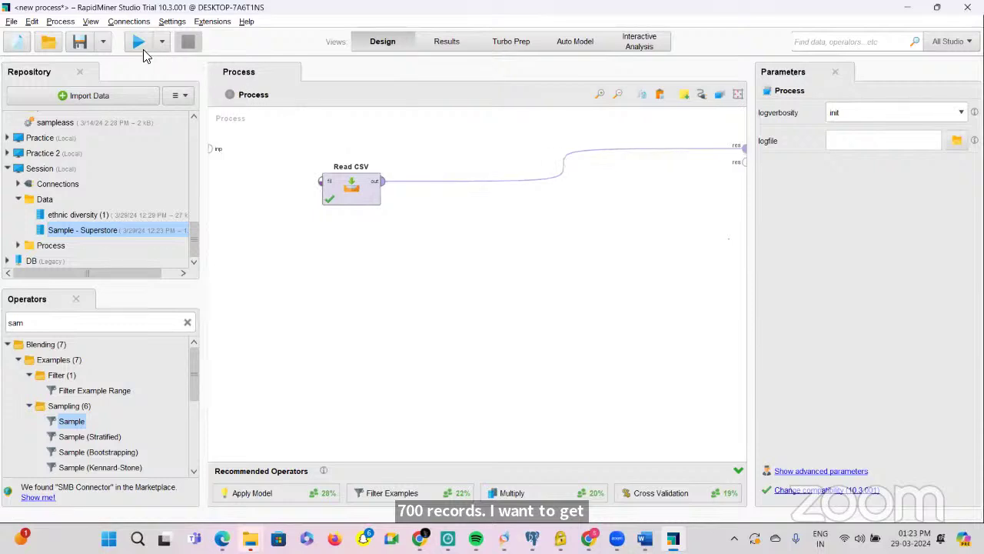
{"action": "left_click", "coordinate": [136, 41]}
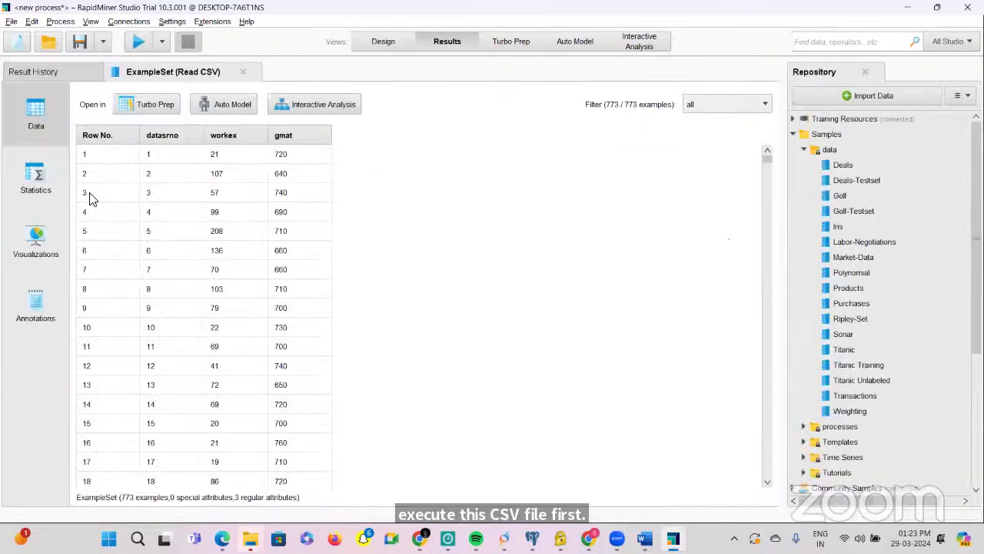
{"action": "left_click", "coordinate": [377, 47]}
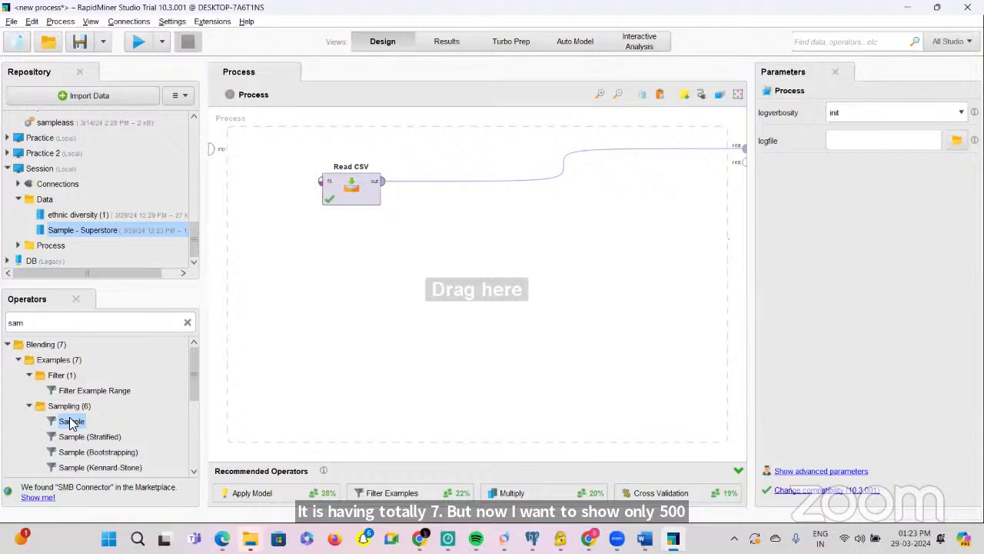
Step: Add a Sample operator beside Read CSV and set its absolute sample size to 500
{"action": "left_click_drag", "start_coordinate": [71, 423], "coordinate": [450, 129]}
{"action": "left_click_drag", "start_coordinate": [435, 175], "coordinate": [428, 171]}
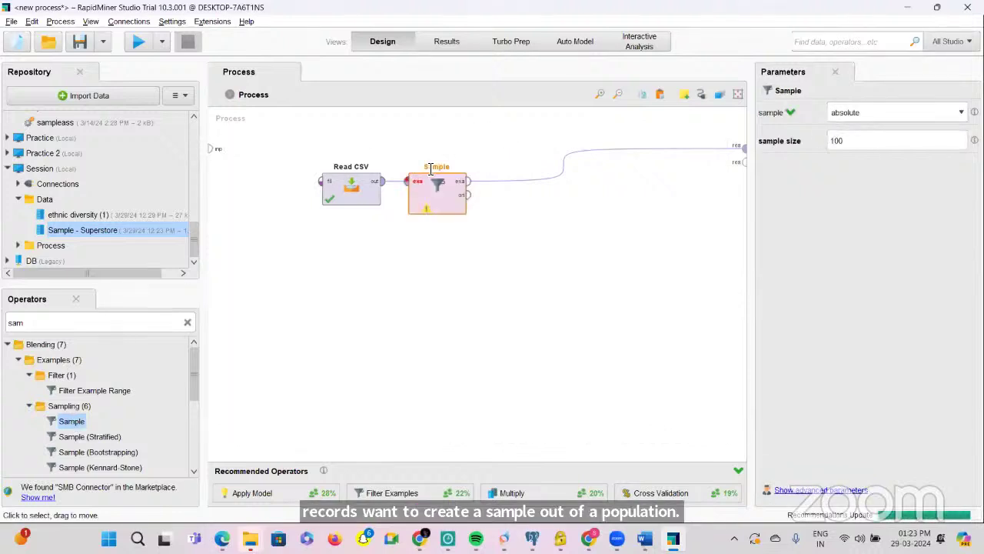
{"action": "left_click", "coordinate": [859, 141]}
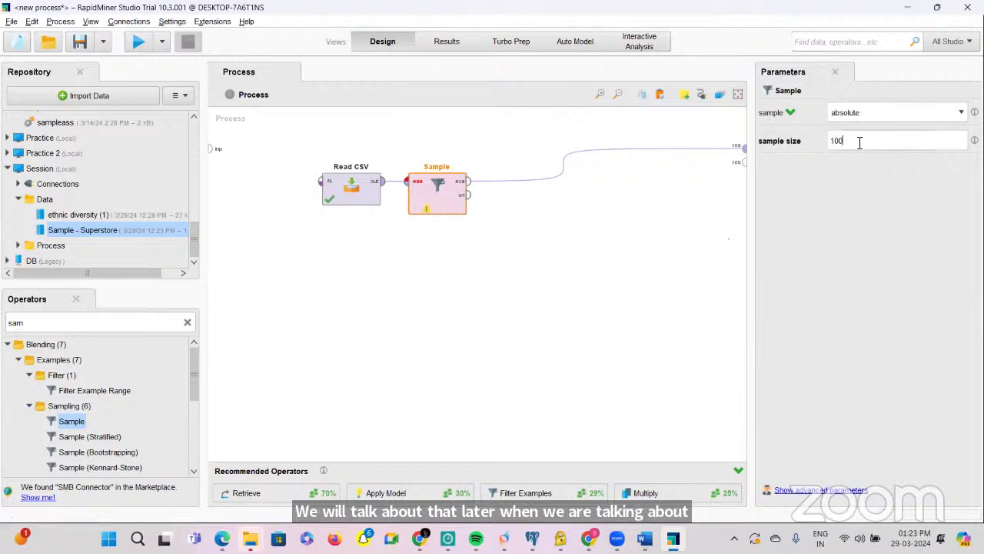
{"action": "key", "text": "BackSpace"}
{"action": "key", "text": "BackSpace"}
{"action": "key", "text": "BackSpace"}
{"action": "type", "text": "500"}
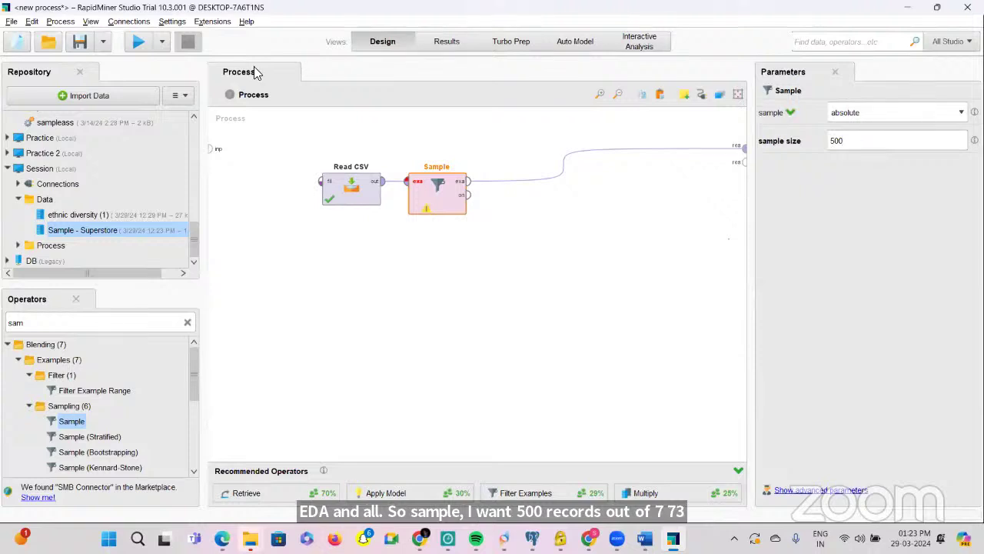
Step: Move Sample below Read CSV, connect it between the Read CSV output and the first result port, and run the process
{"action": "left_click", "coordinate": [140, 43]}
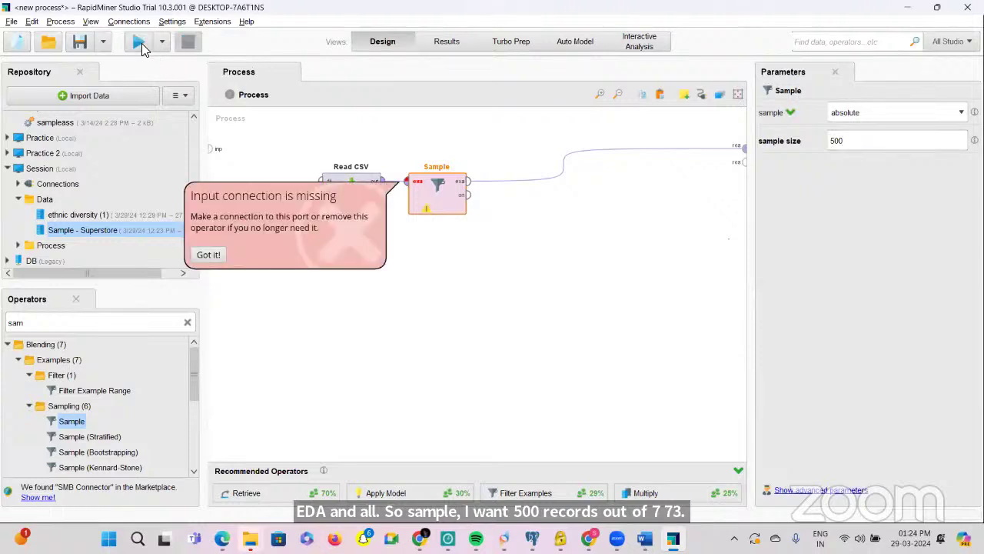
{"action": "left_click_drag", "start_coordinate": [437, 192], "coordinate": [522, 290]}
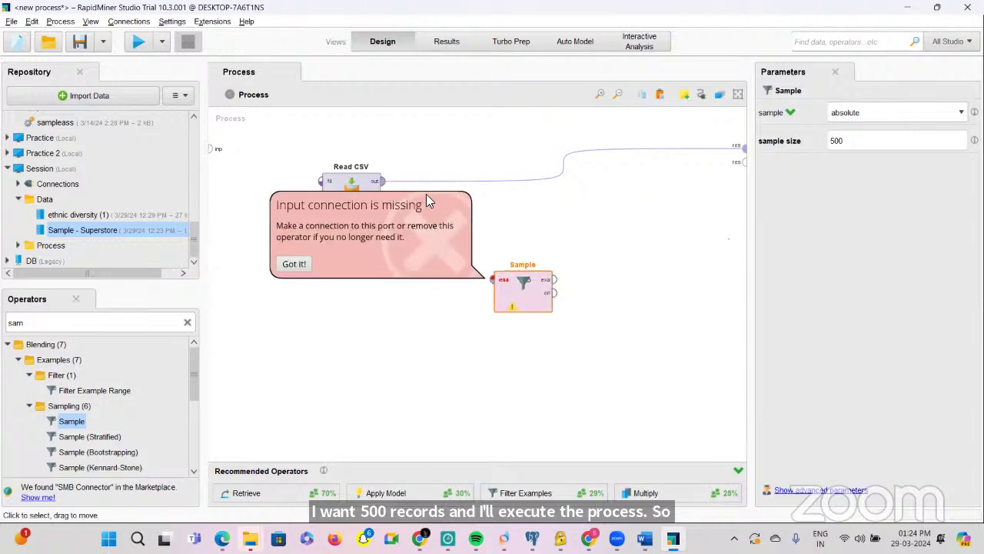
{"action": "left_click", "coordinate": [381, 181]}
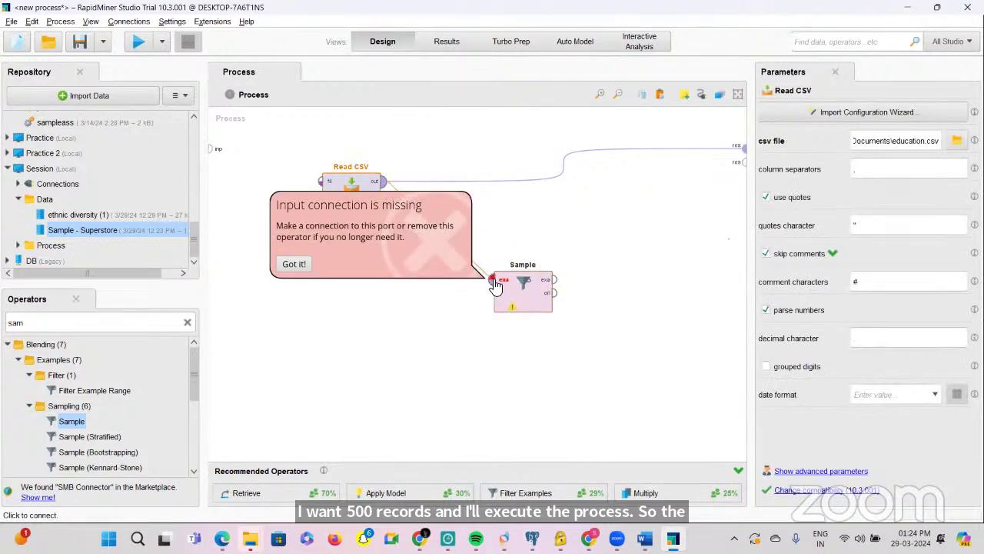
{"action": "left_click", "coordinate": [492, 279]}
{"action": "left_click", "coordinate": [740, 146]}
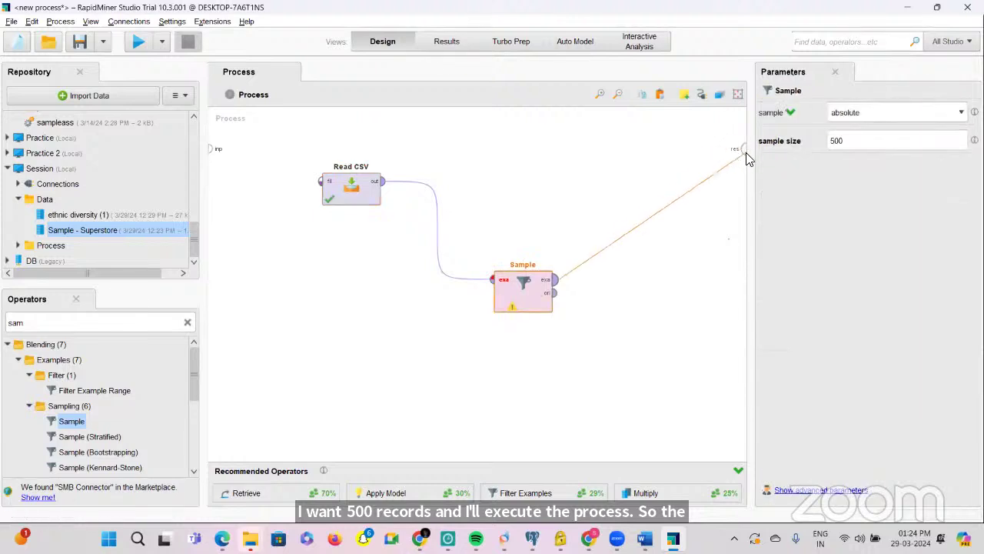
{"action": "left_click", "coordinate": [554, 279]}
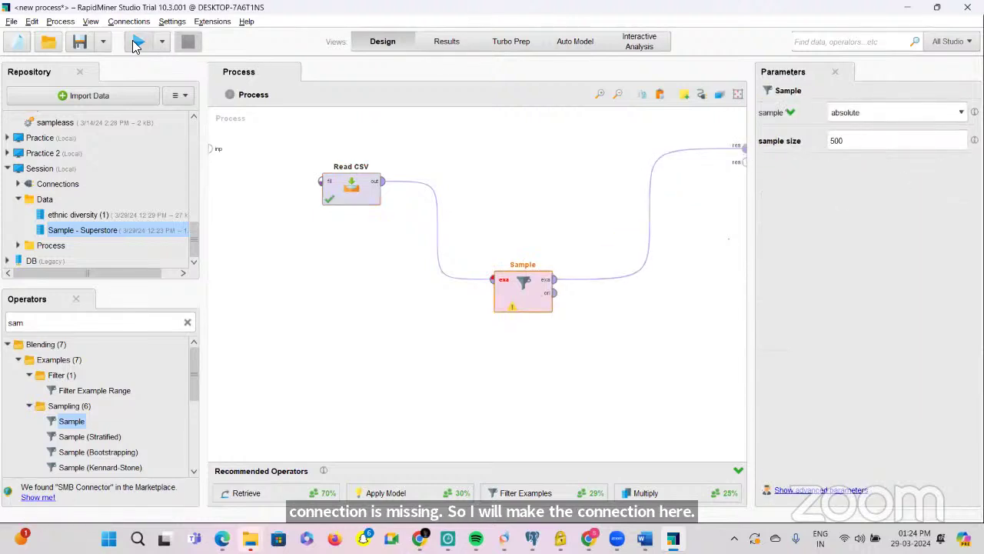
{"action": "left_click", "coordinate": [136, 44]}
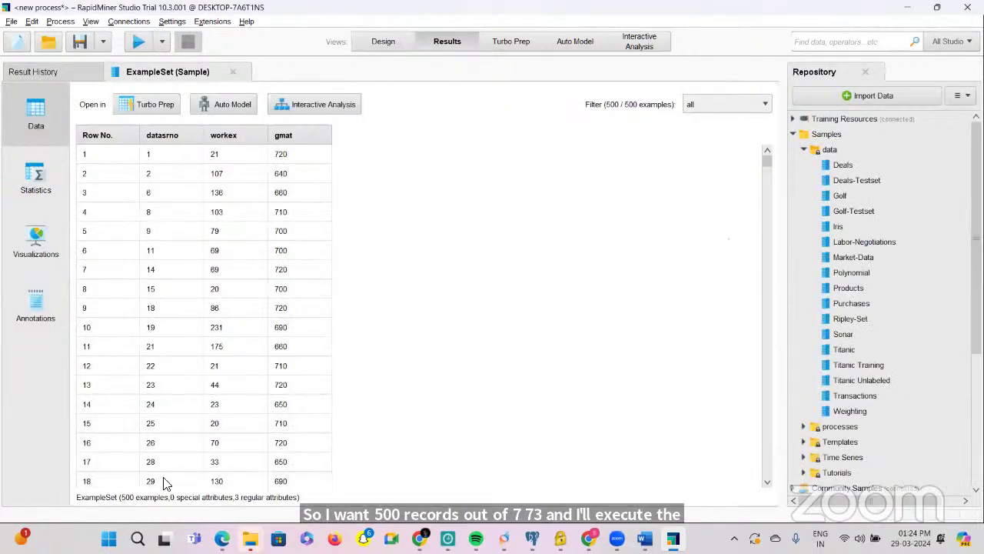
Step: Search the operators for "sort", add a Sort operator beside Sample, and feed the Sample example set output into it
{"action": "left_click", "coordinate": [396, 55]}
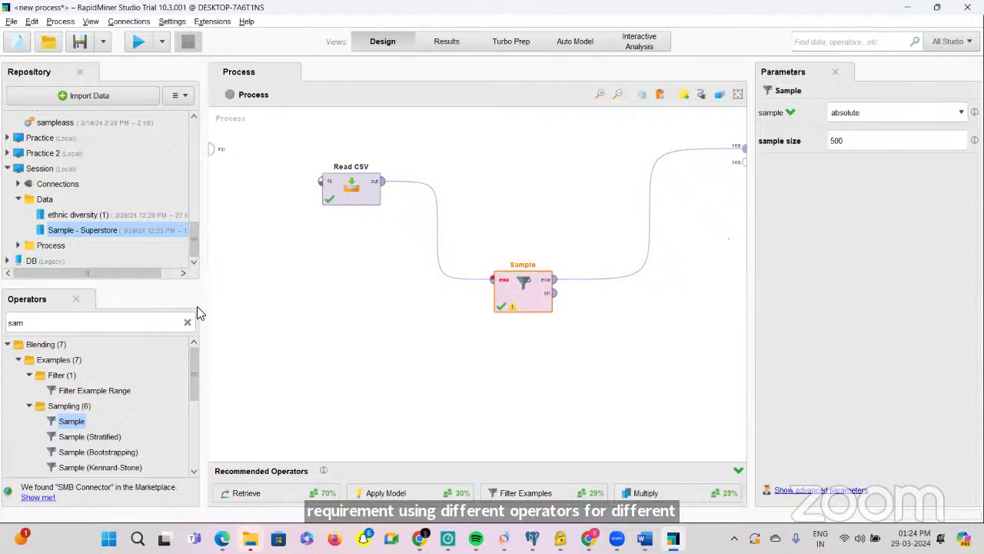
{"action": "left_click", "coordinate": [187, 323]}
{"action": "type", "text": "s"}
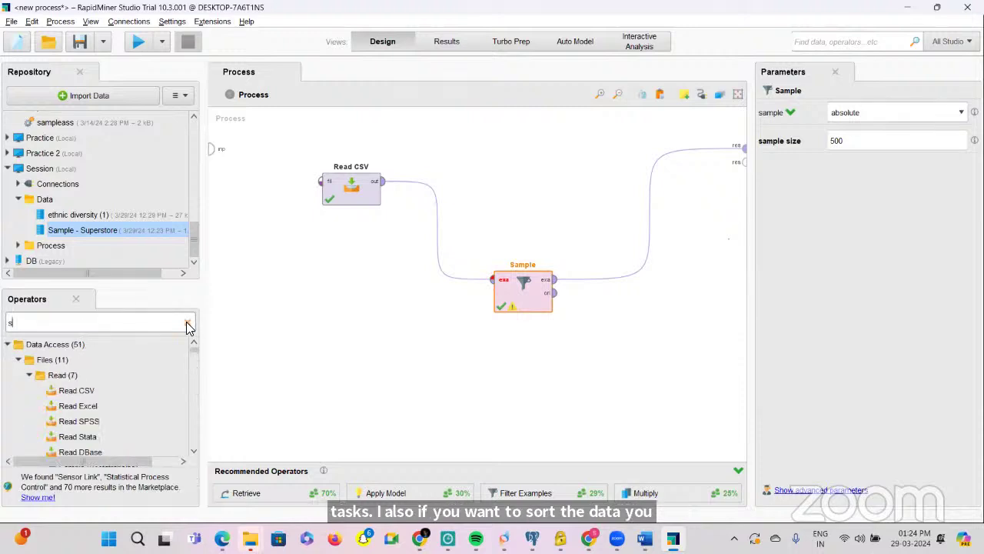
{"action": "type", "text": "ort"}
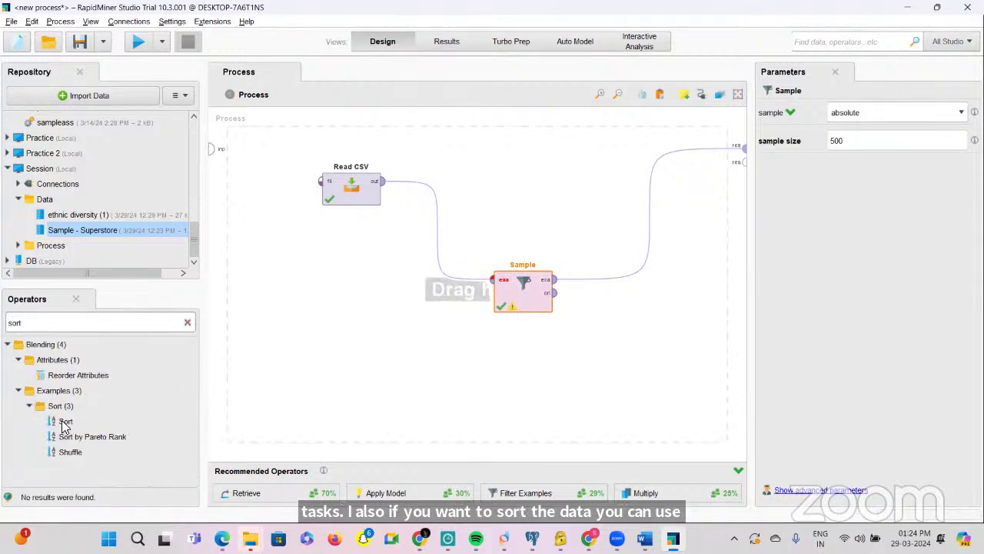
{"action": "left_click_drag", "start_coordinate": [65, 421], "coordinate": [620, 269]}
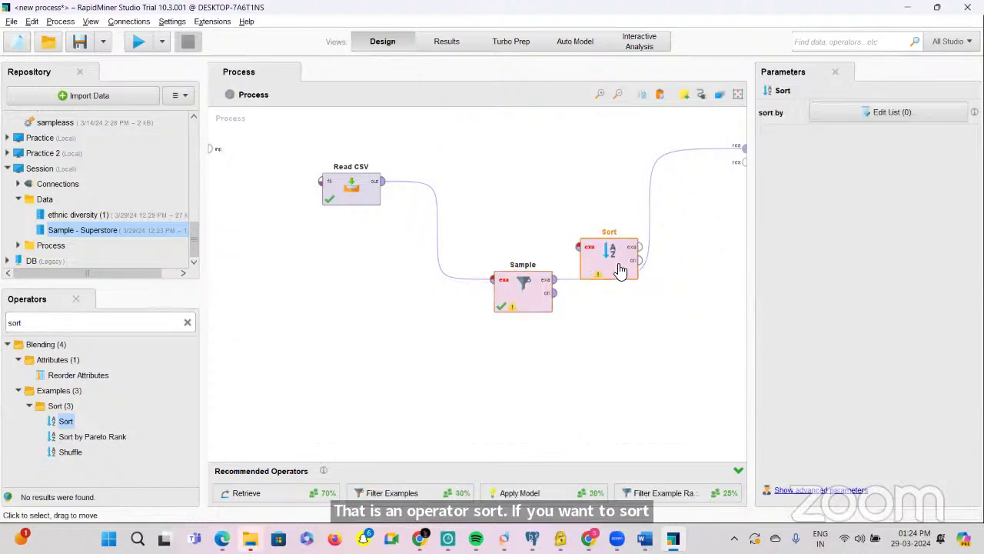
{"action": "left_click", "coordinate": [554, 279]}
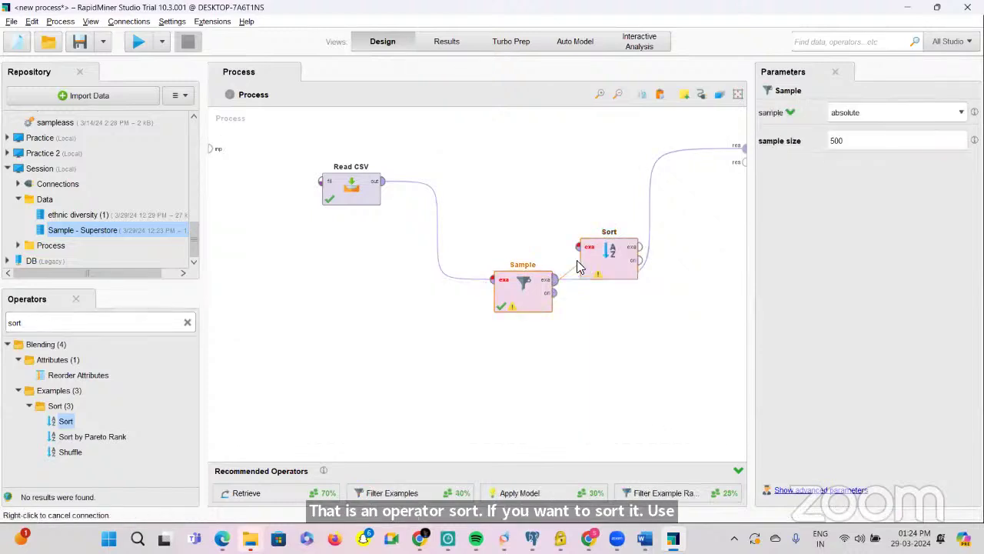
{"action": "left_click", "coordinate": [578, 247]}
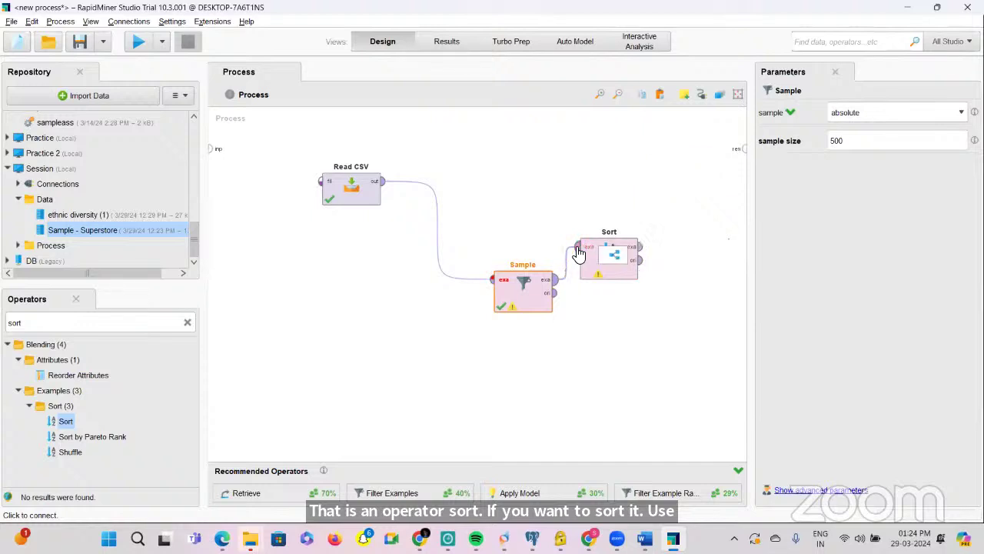
Step: Configure the Sort operator to sort by gmat in descending order
{"action": "left_click", "coordinate": [622, 259]}
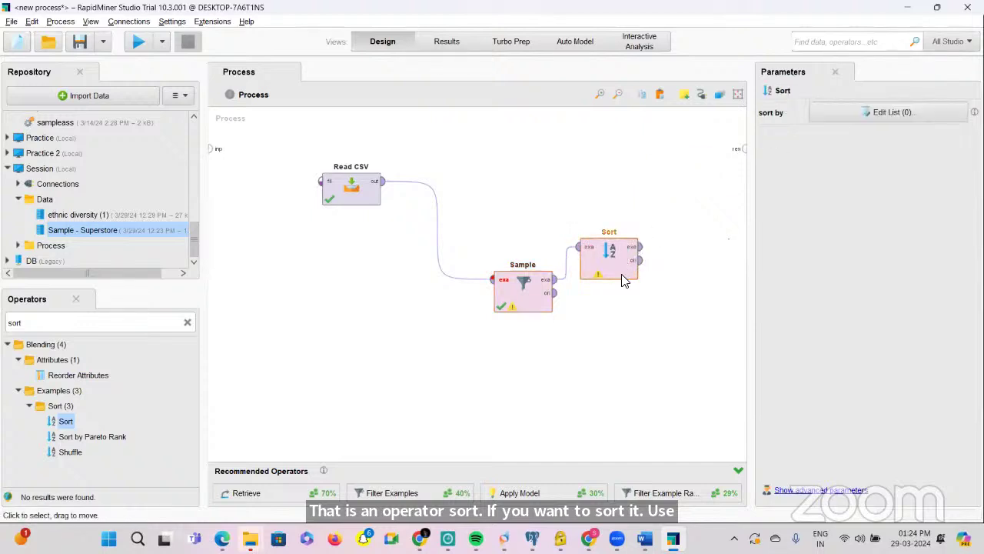
{"action": "left_click", "coordinate": [852, 112]}
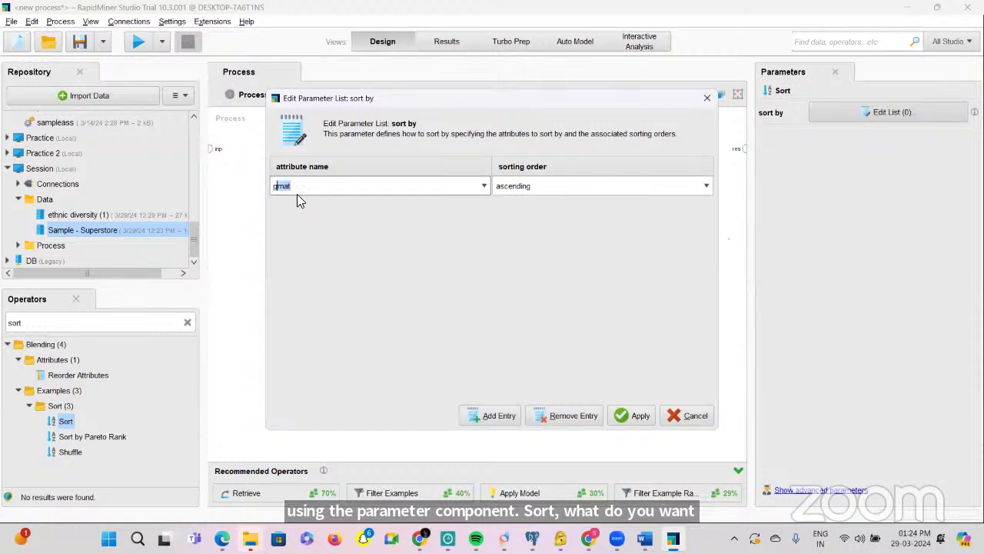
{"action": "left_click", "coordinate": [536, 191]}
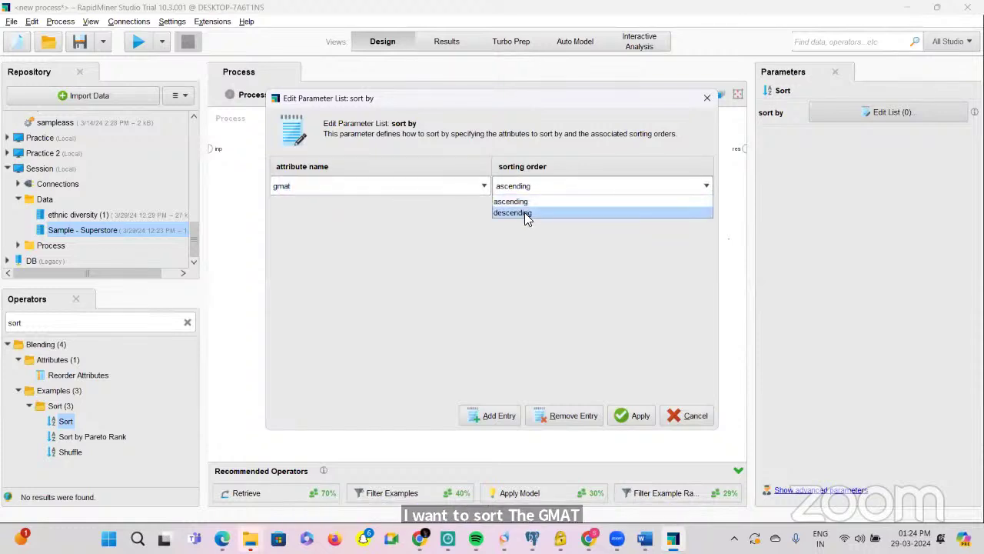
{"action": "left_click", "coordinate": [523, 213]}
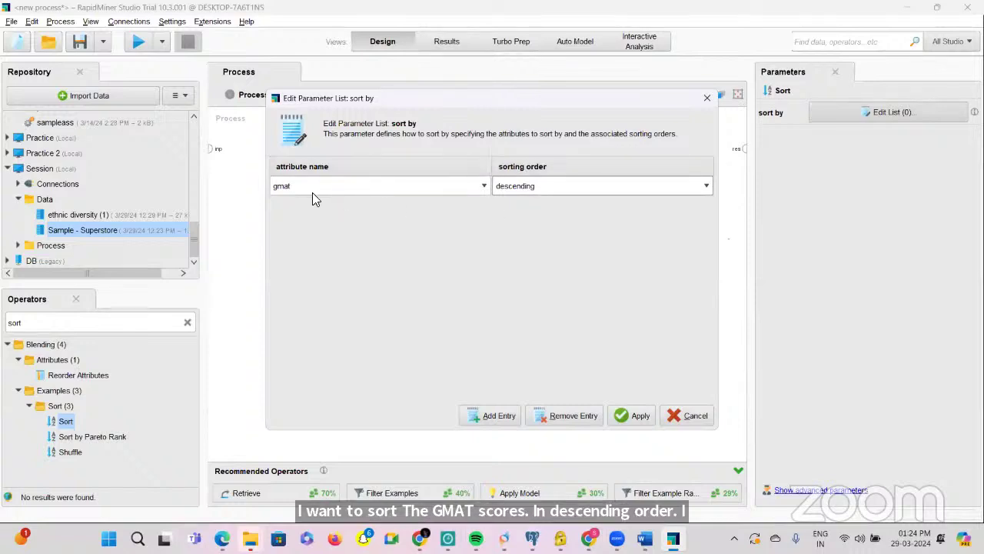
{"action": "left_click", "coordinate": [623, 415]}
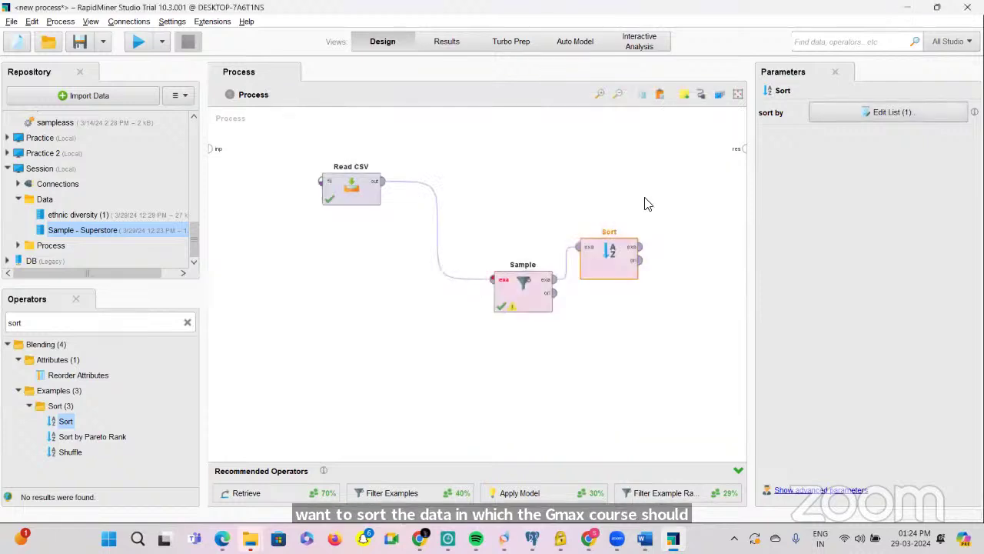
Step: Connect the Sort example set output to the first result port, run the process, and review the sorted sample
{"action": "left_click", "coordinate": [639, 247]}
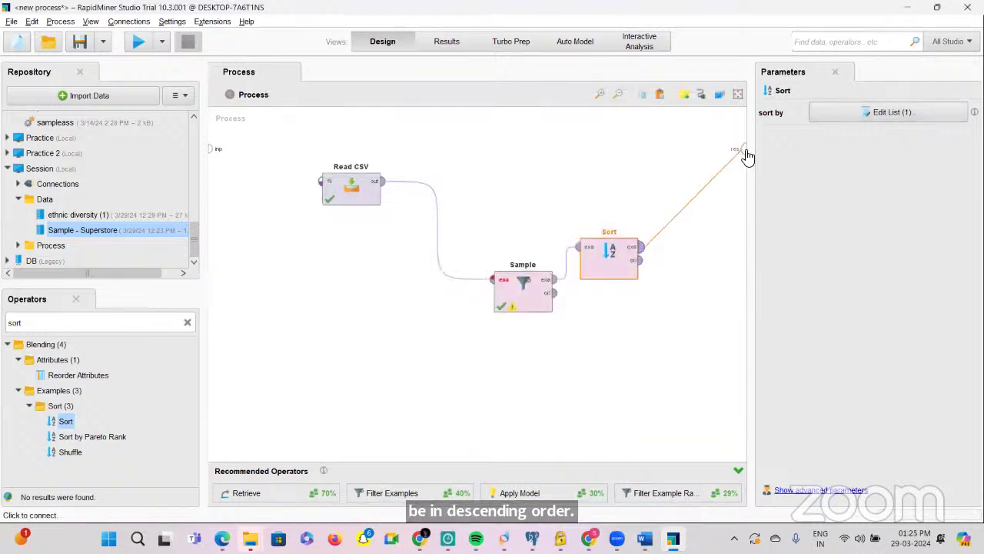
{"action": "left_click", "coordinate": [742, 148]}
{"action": "left_click", "coordinate": [137, 42]}
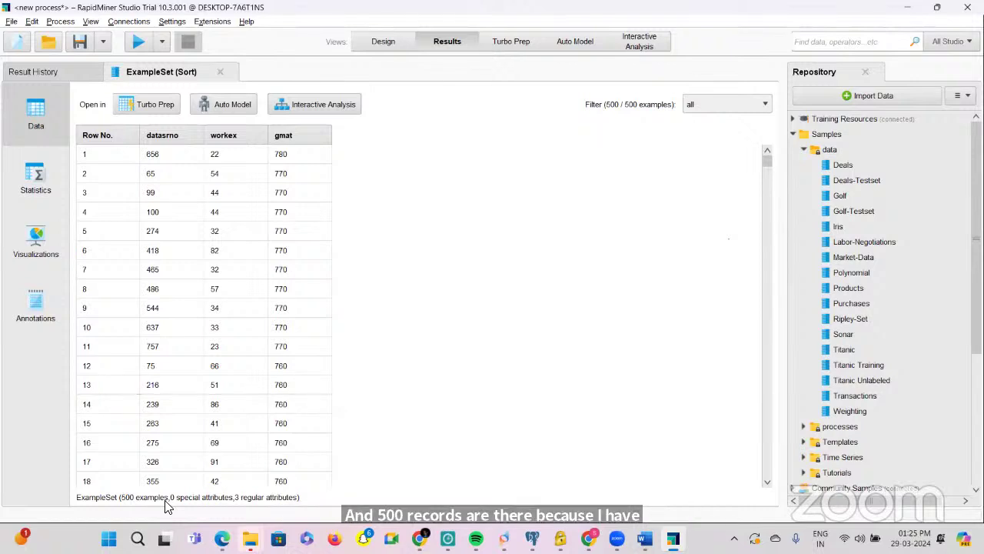
{"action": "key", "text": "F8"}
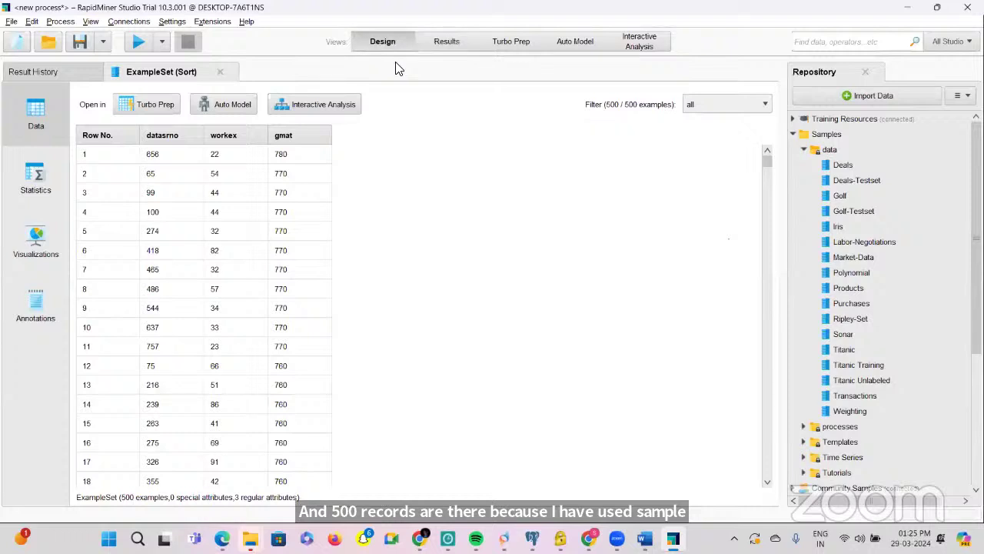